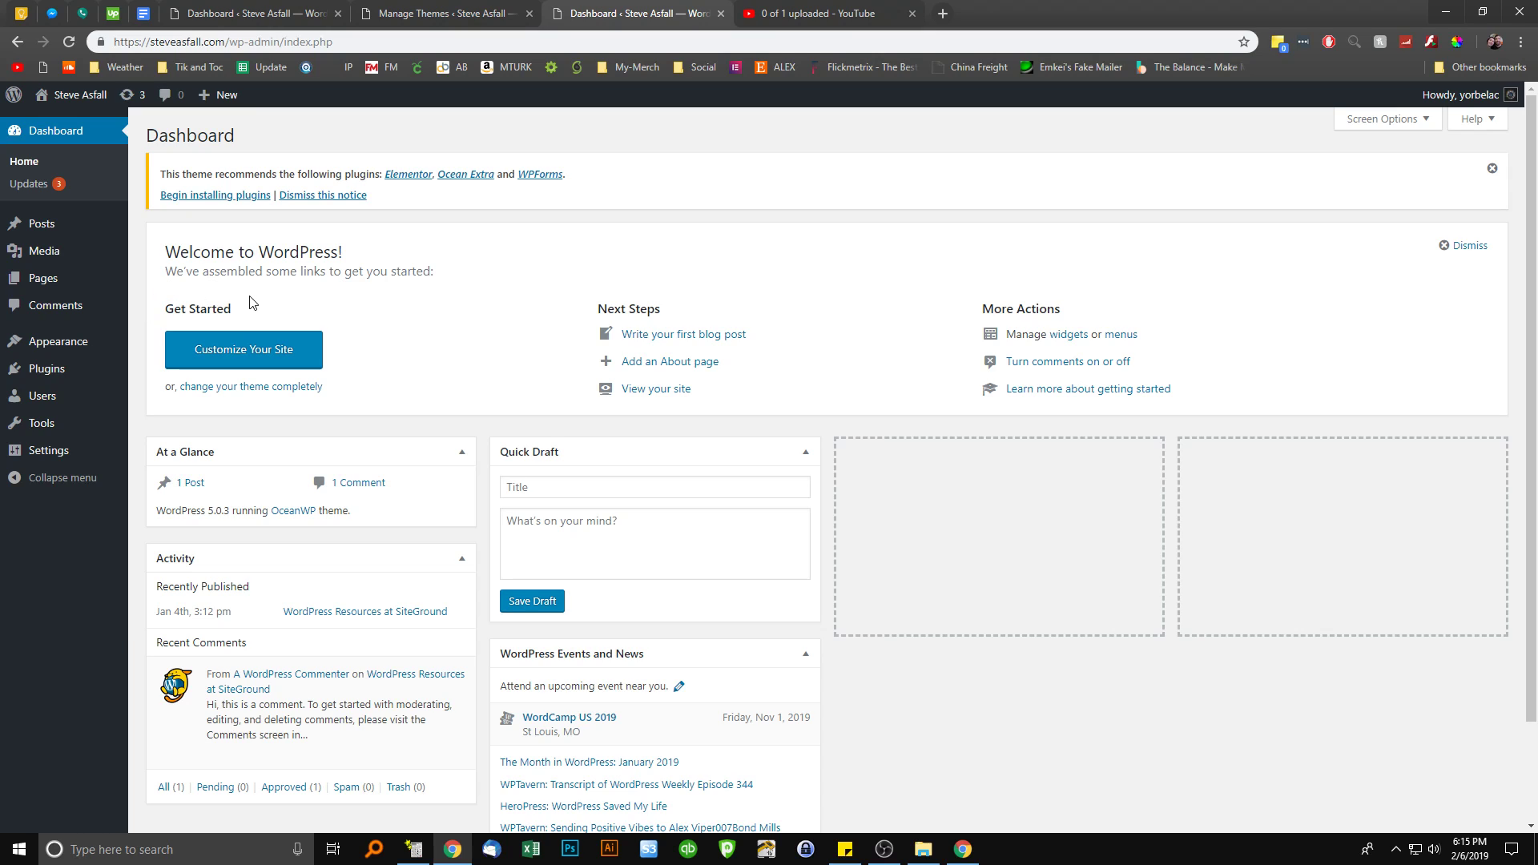
Search for "elementor" among the plugins available to add to the site
mouse_move(70, 340)
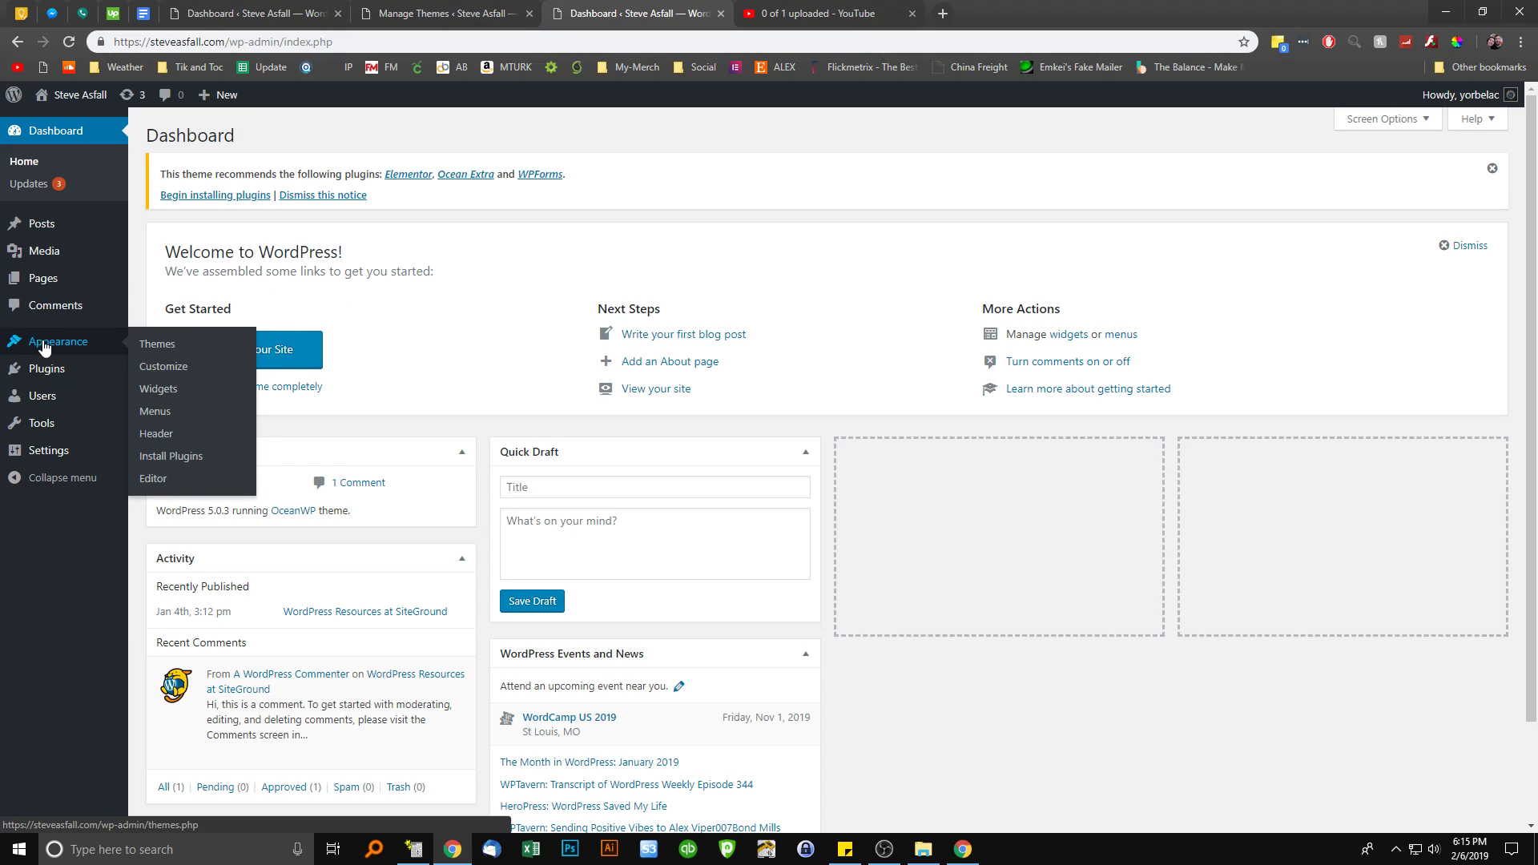
mouse_move(60, 373)
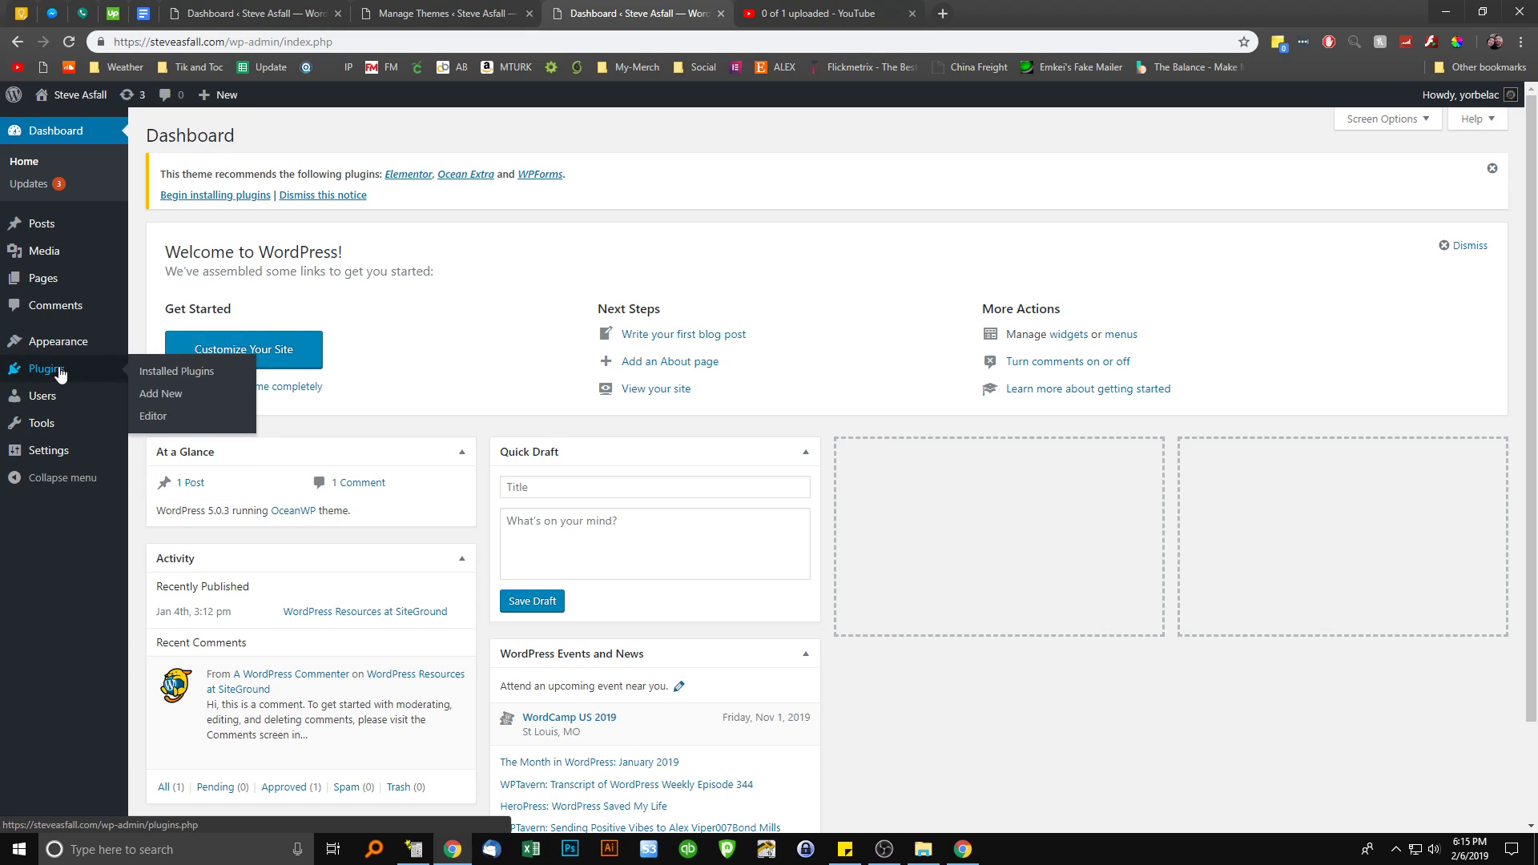
left_click(154, 395)
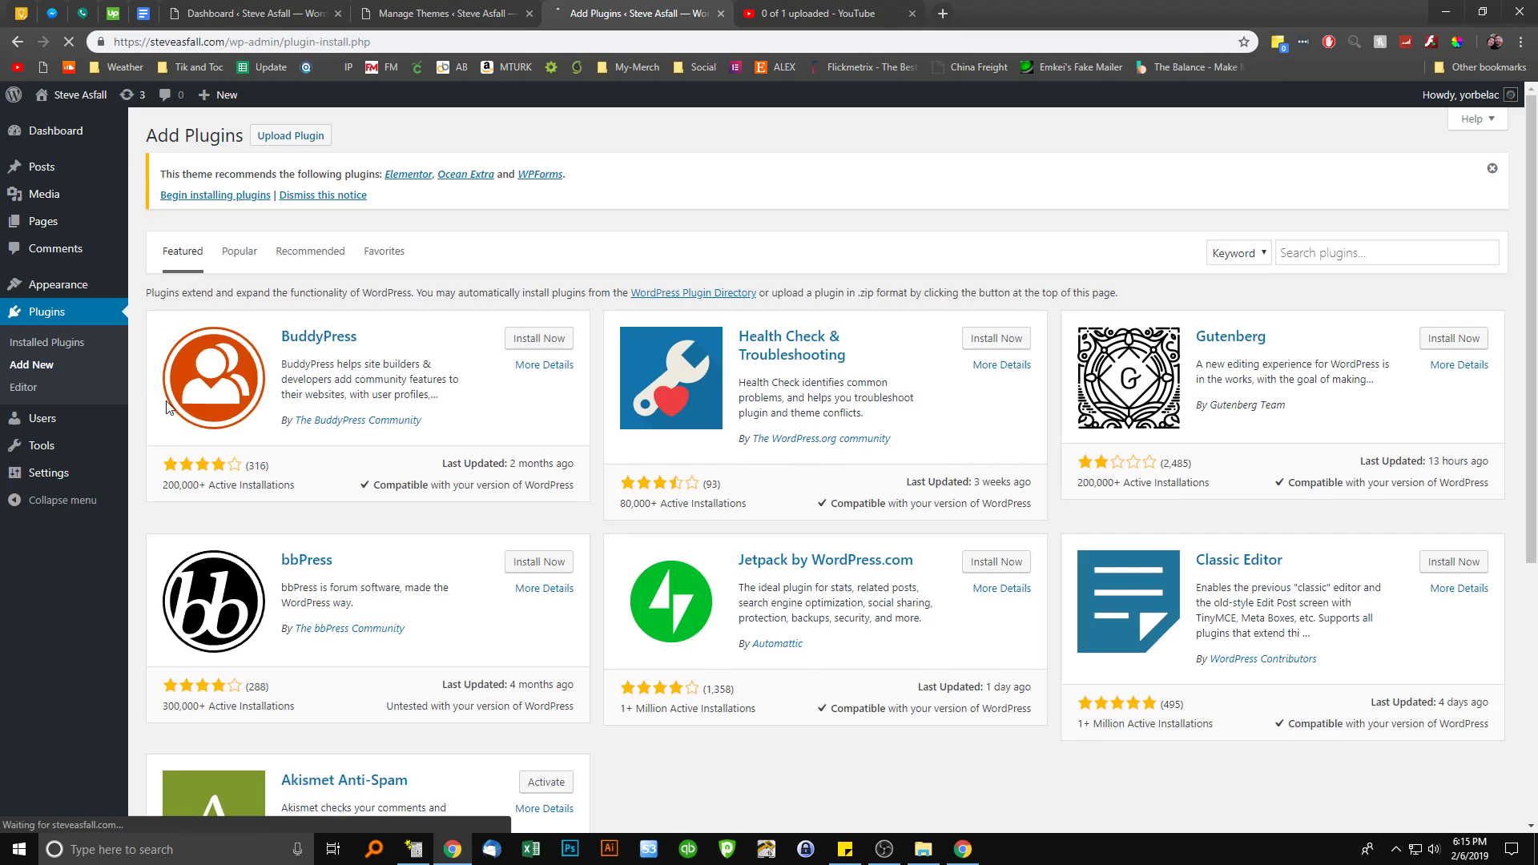
left_click(1363, 252)
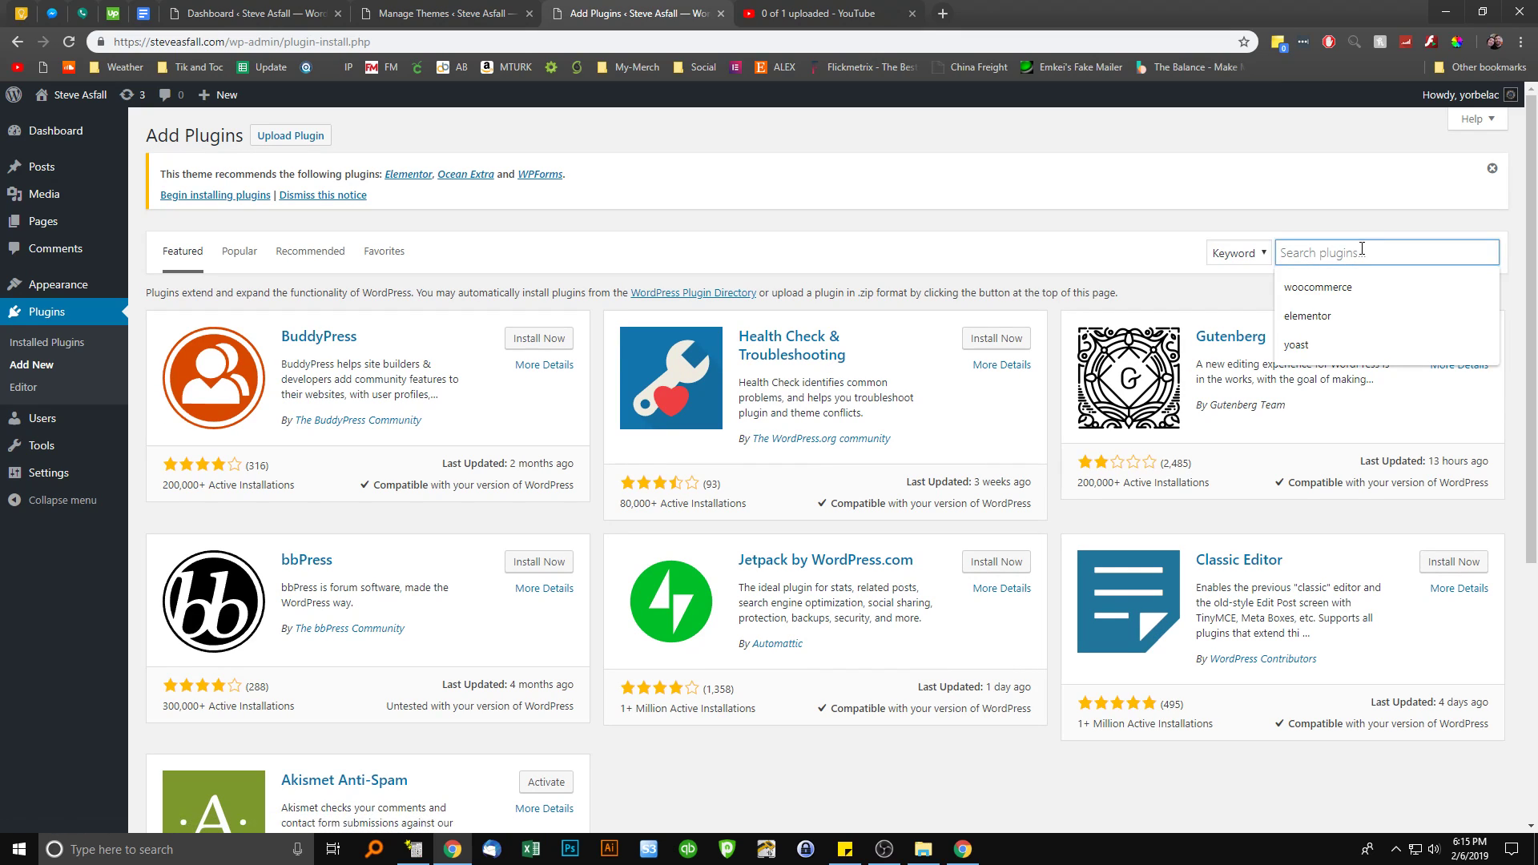
type("elementor")
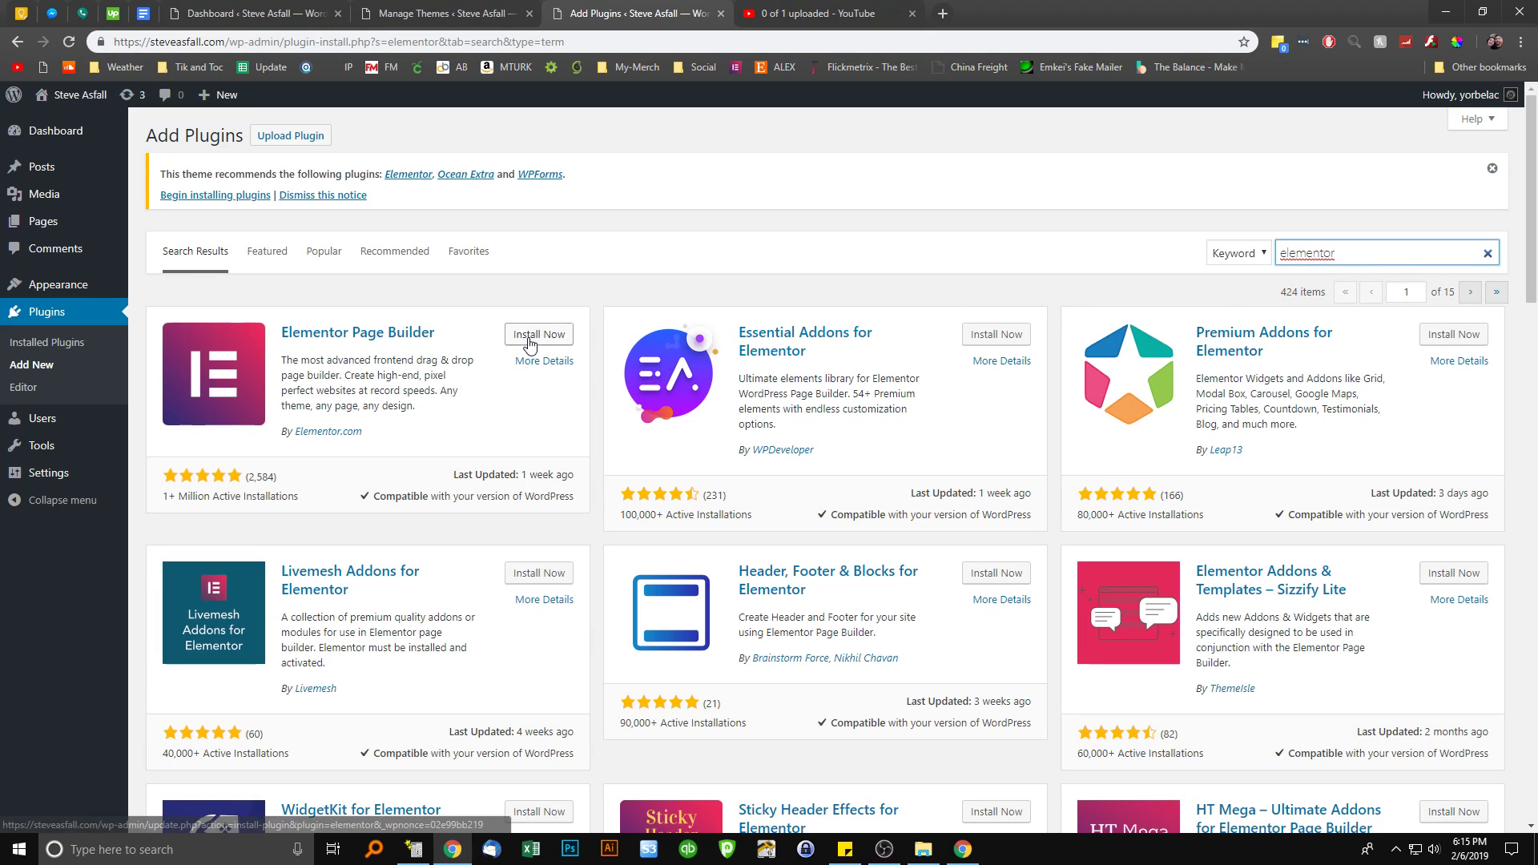
Install and activate the Elementor Page Builder plugin, and close its getting started page
left_click(529, 341)
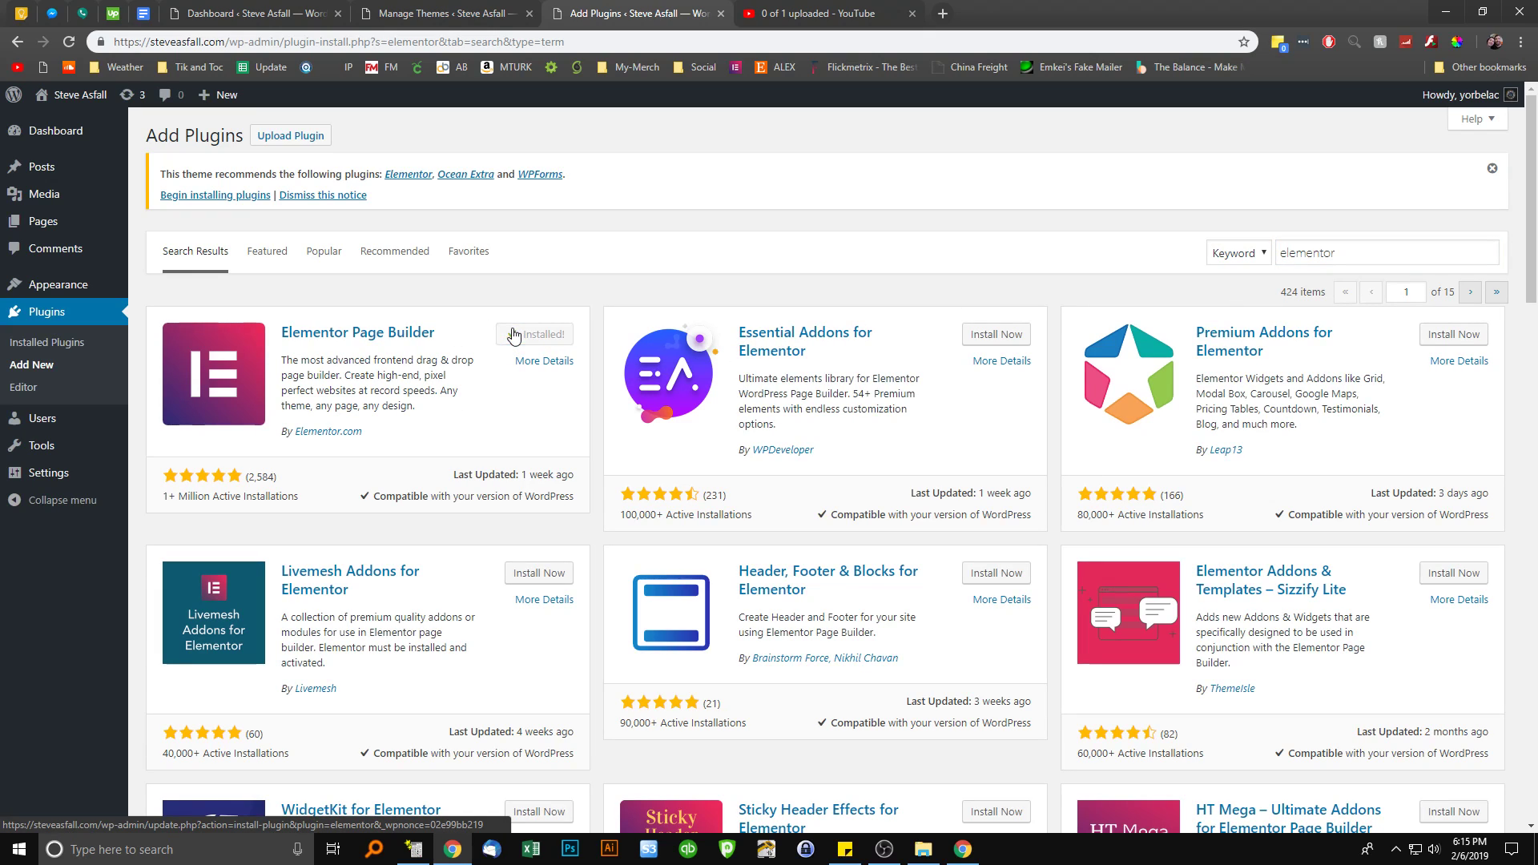
left_click(548, 341)
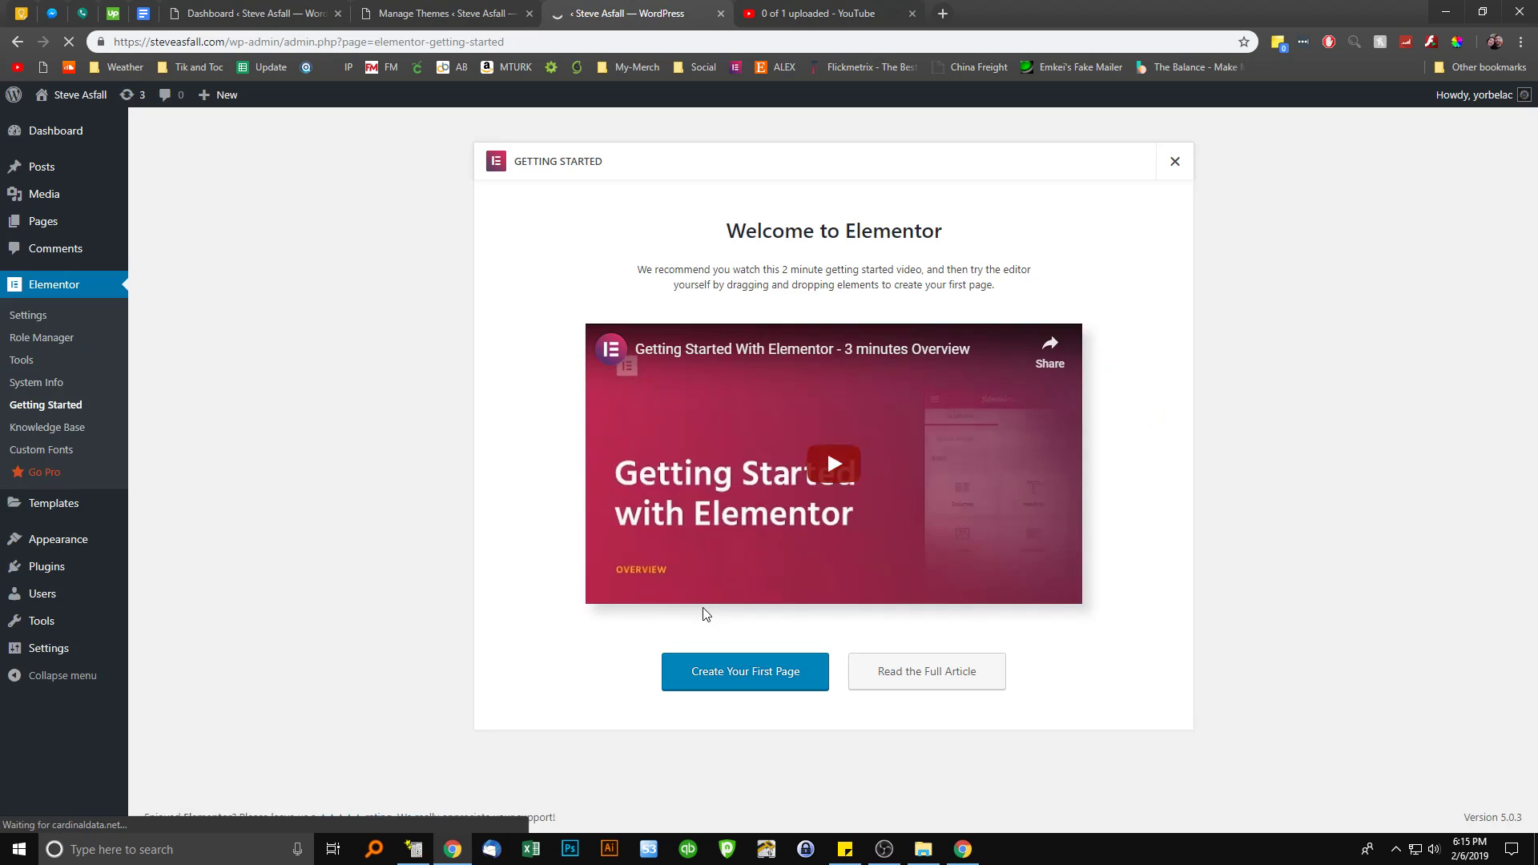
left_click(1174, 162)
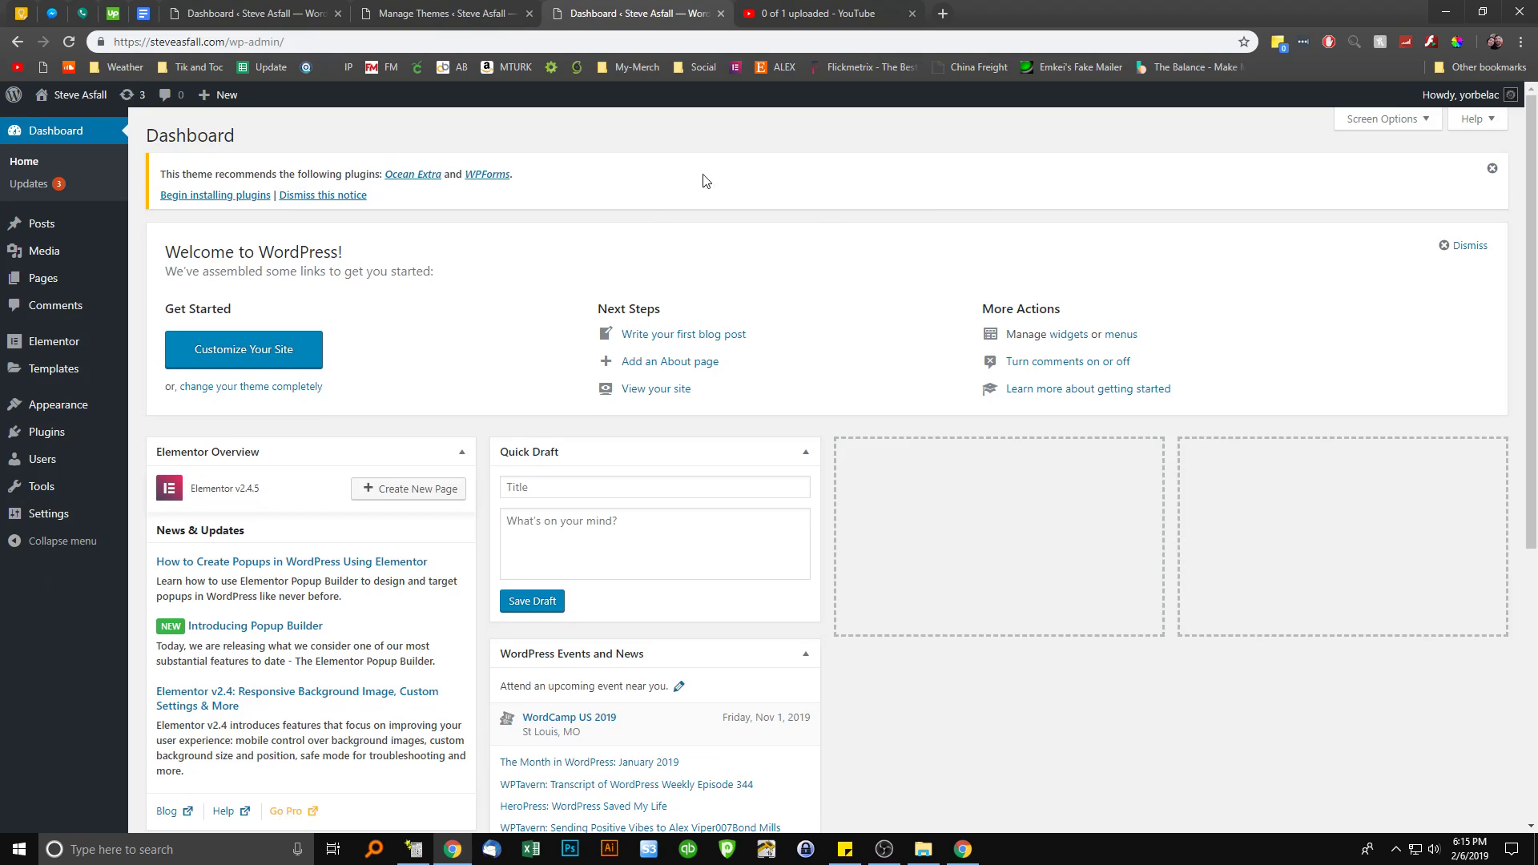
left_click_drag(426, 205, 138, 159)
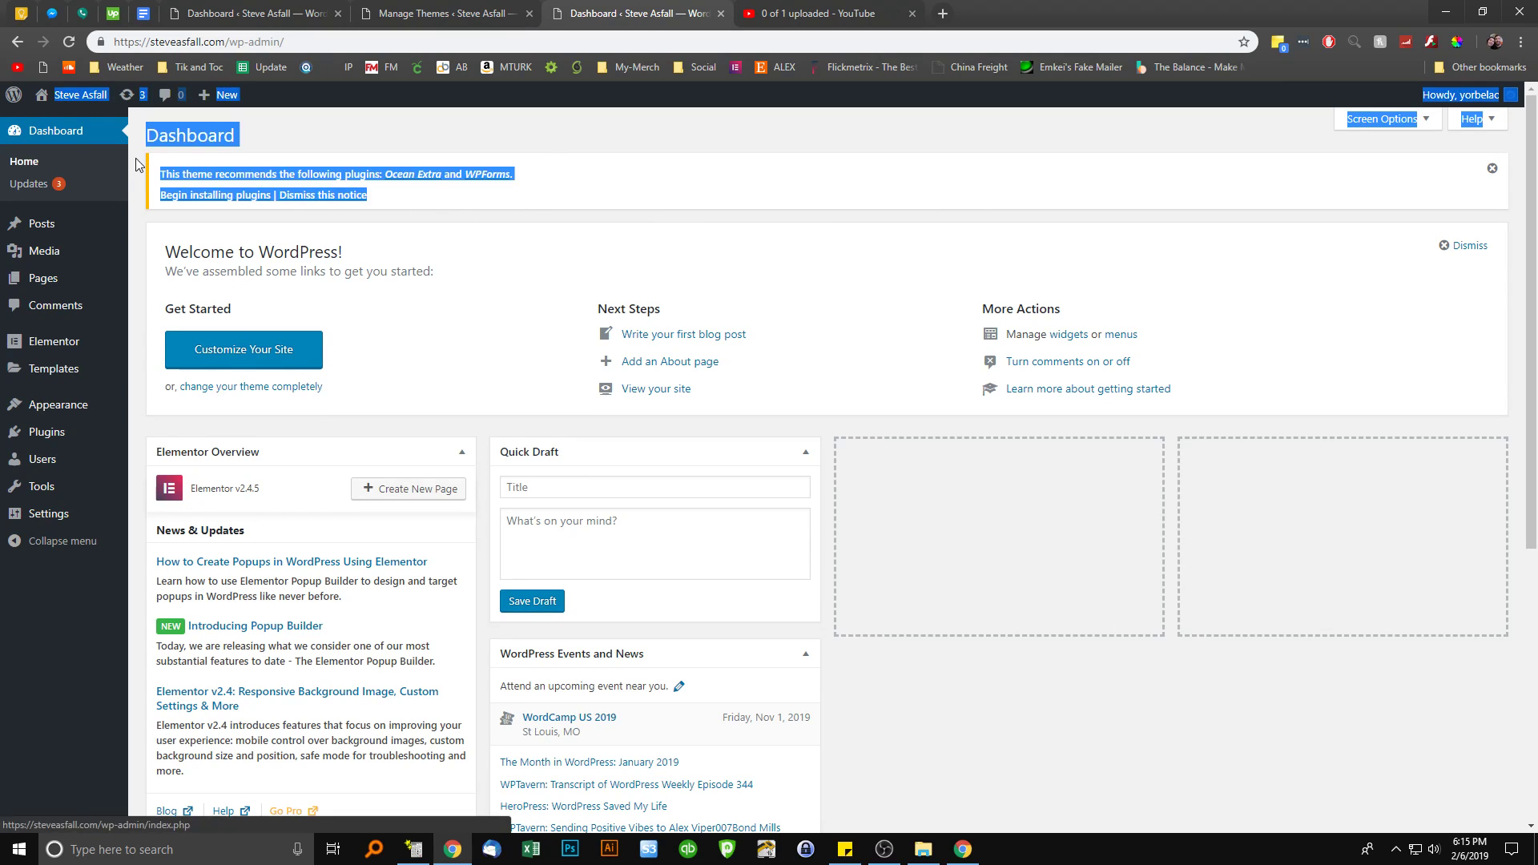
left_click(539, 193)
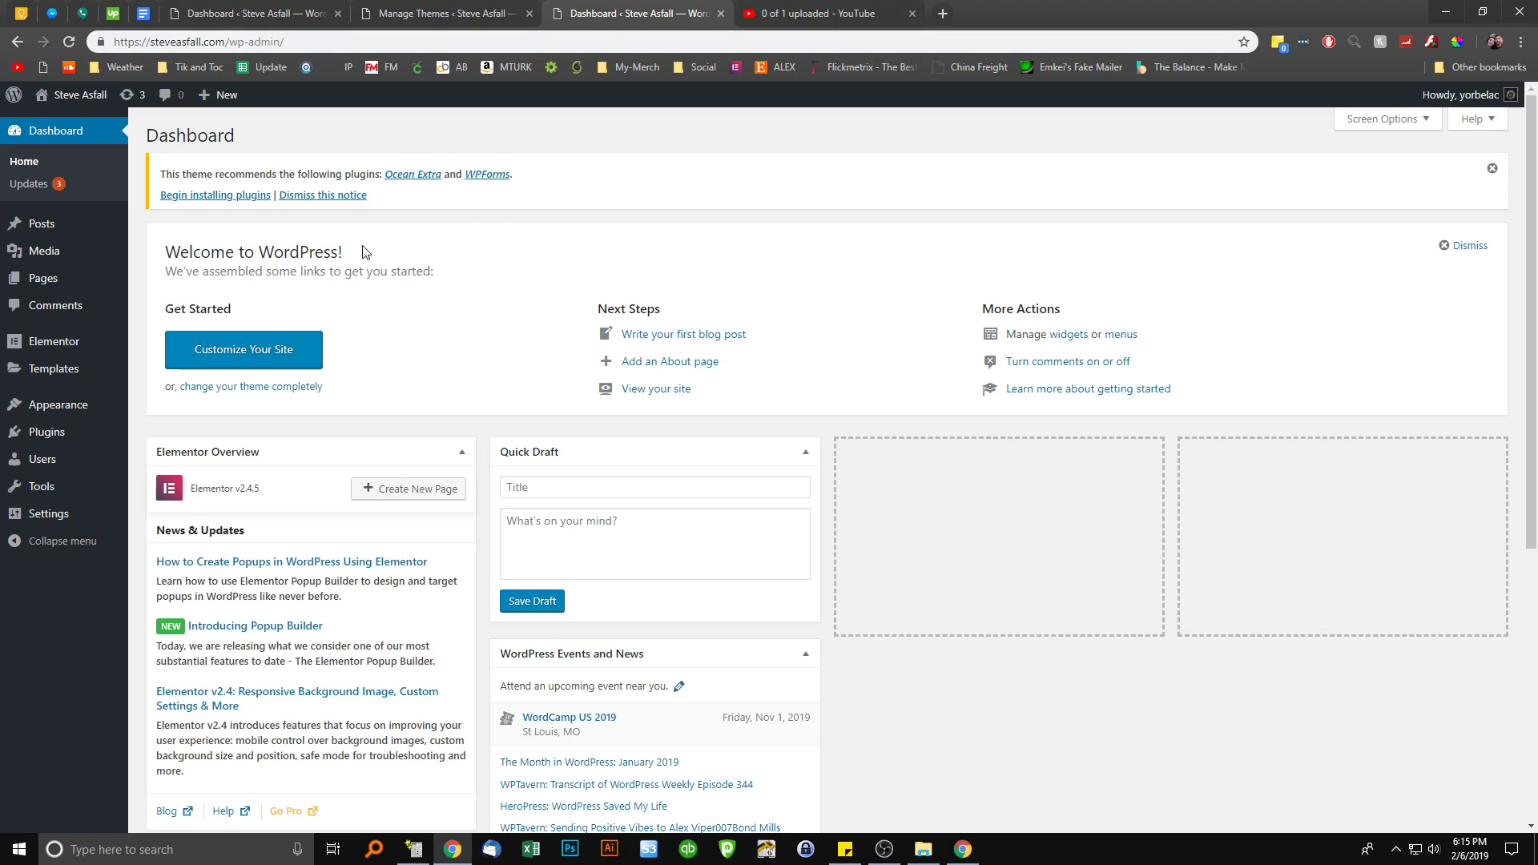
left_click_drag(182, 174, 264, 173)
left_click(302, 173)
double_click(343, 172)
left_click(318, 173)
Read the description of the recommended Ocean Extra plugin and install it
left_click(413, 181)
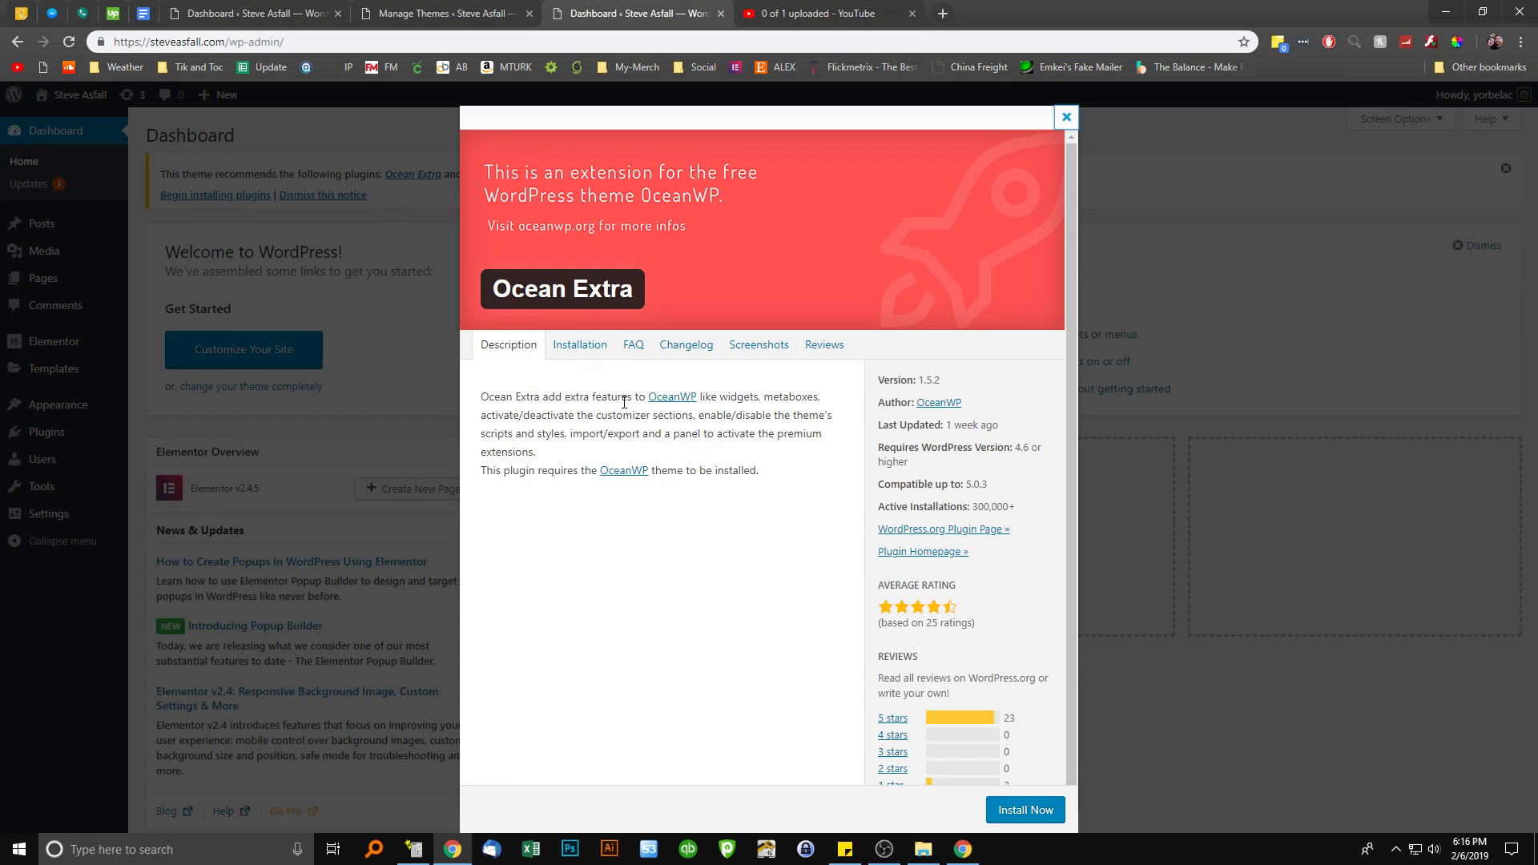
left_click_drag(627, 396, 758, 396)
left_click(764, 395)
left_click_drag(512, 415, 623, 415)
left_click(604, 417)
left_click_drag(566, 434, 703, 431)
left_click(707, 432)
left_click(1015, 811)
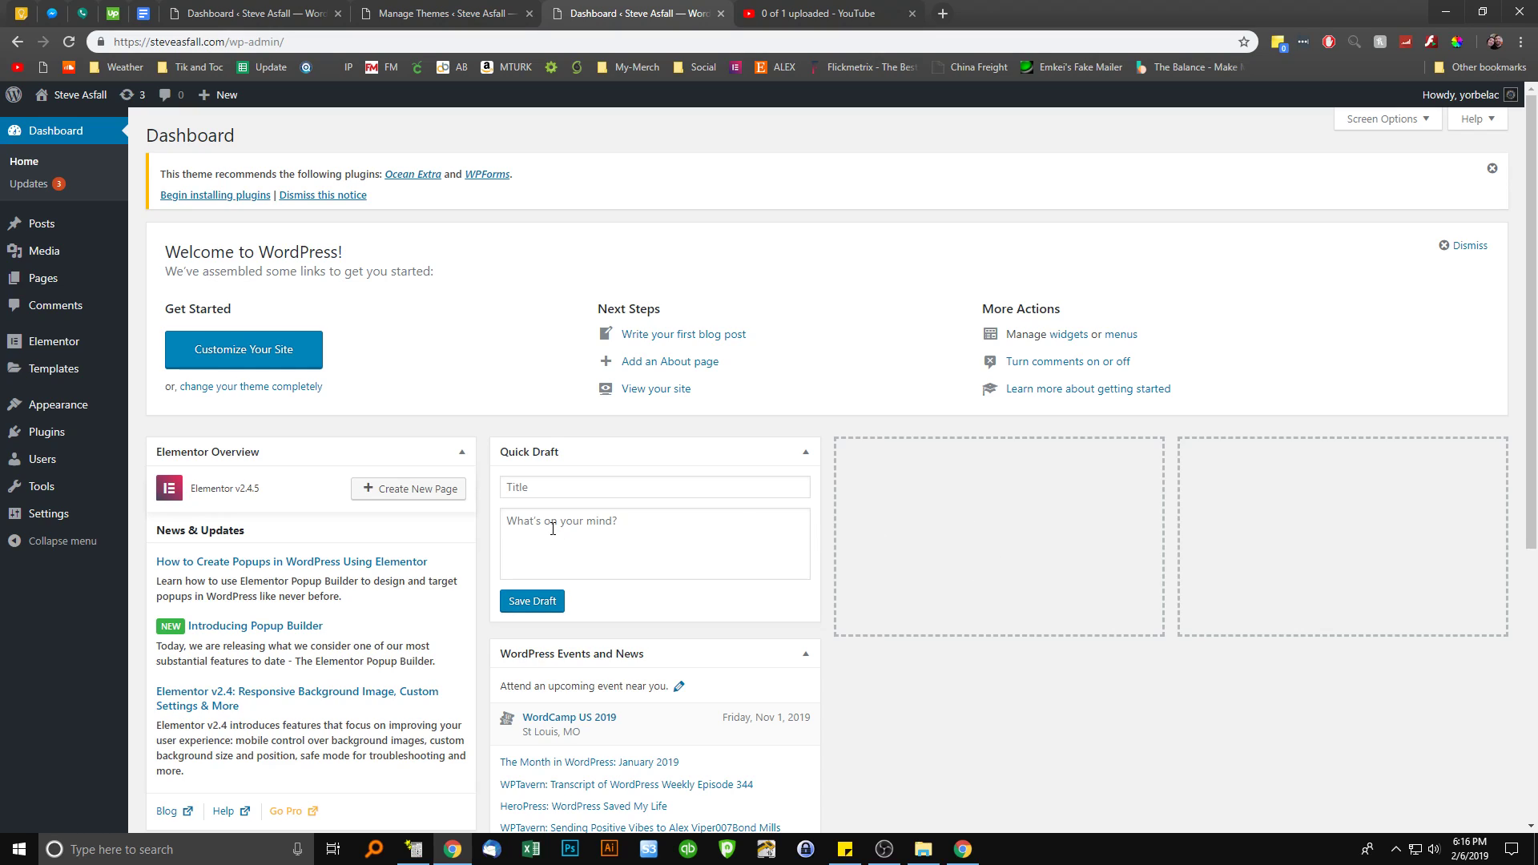
Read through the description of the recommended WPForms plugin
left_click(495, 176)
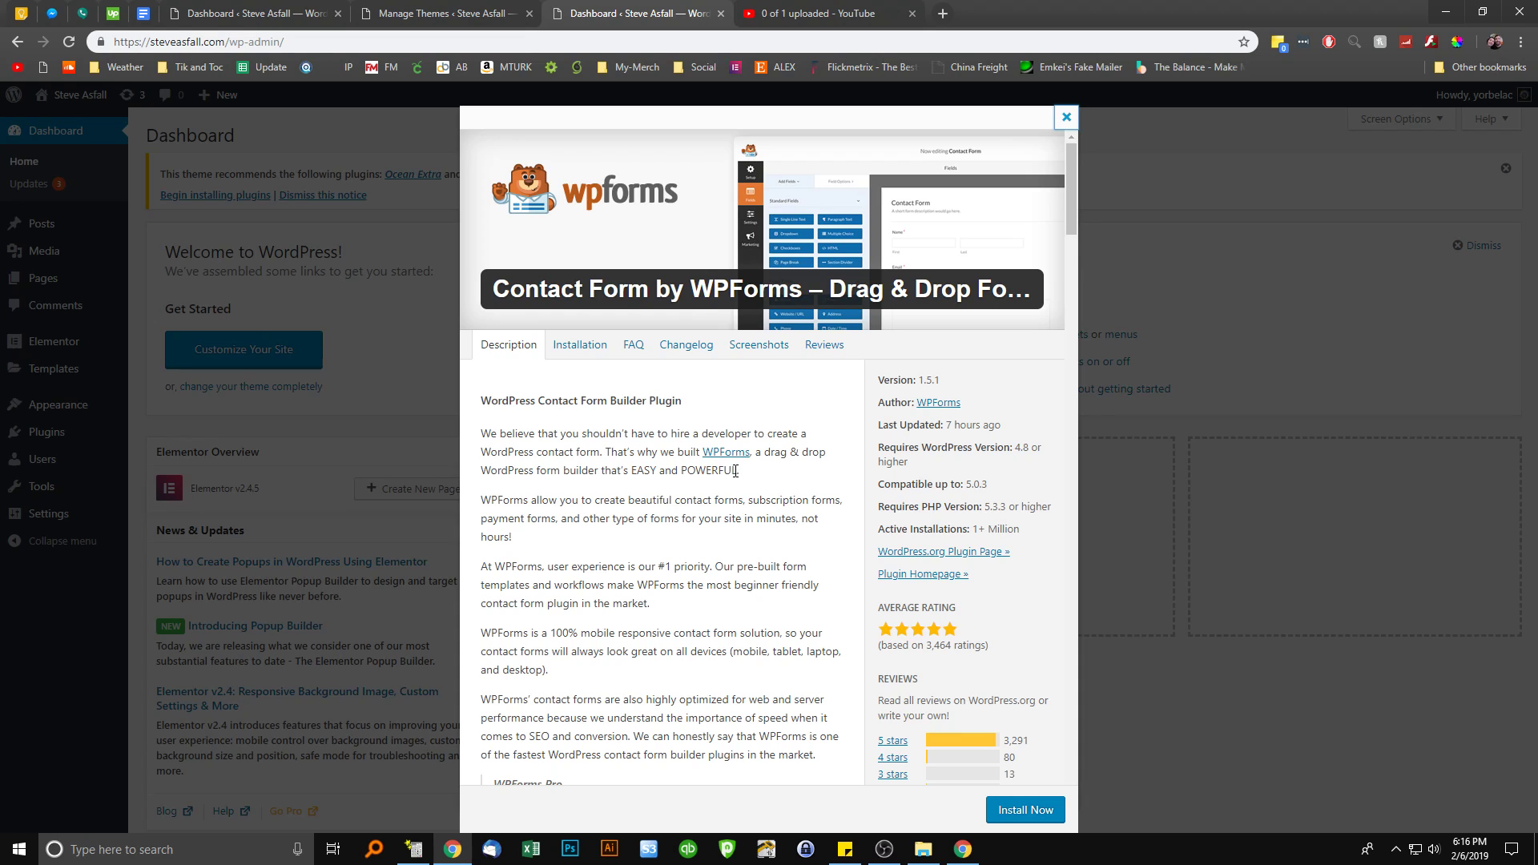
scroll(577, 411, "down", 2)
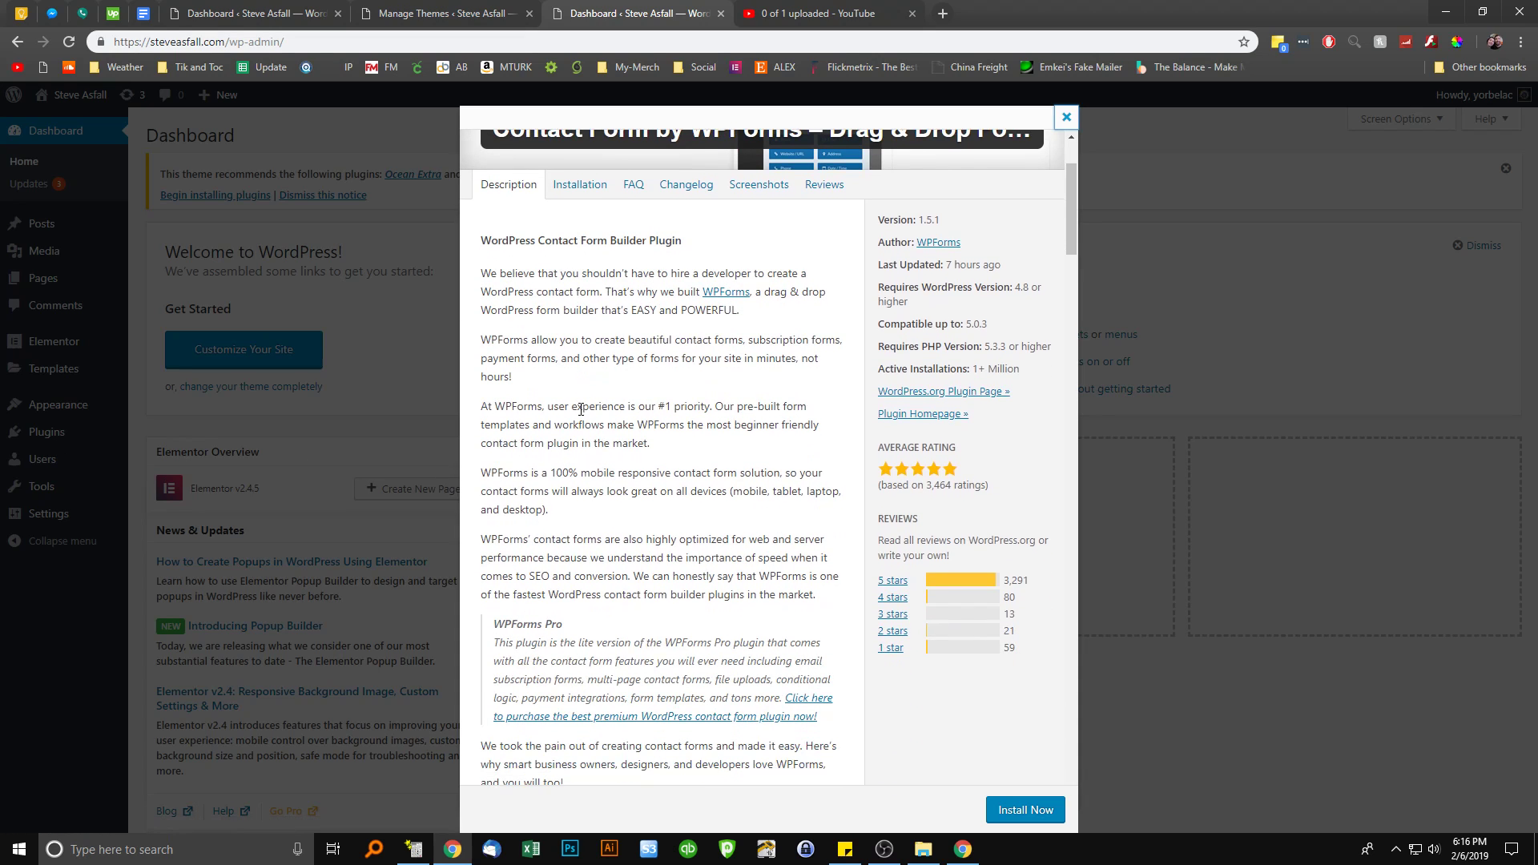
scroll(580, 410, "down", 6)
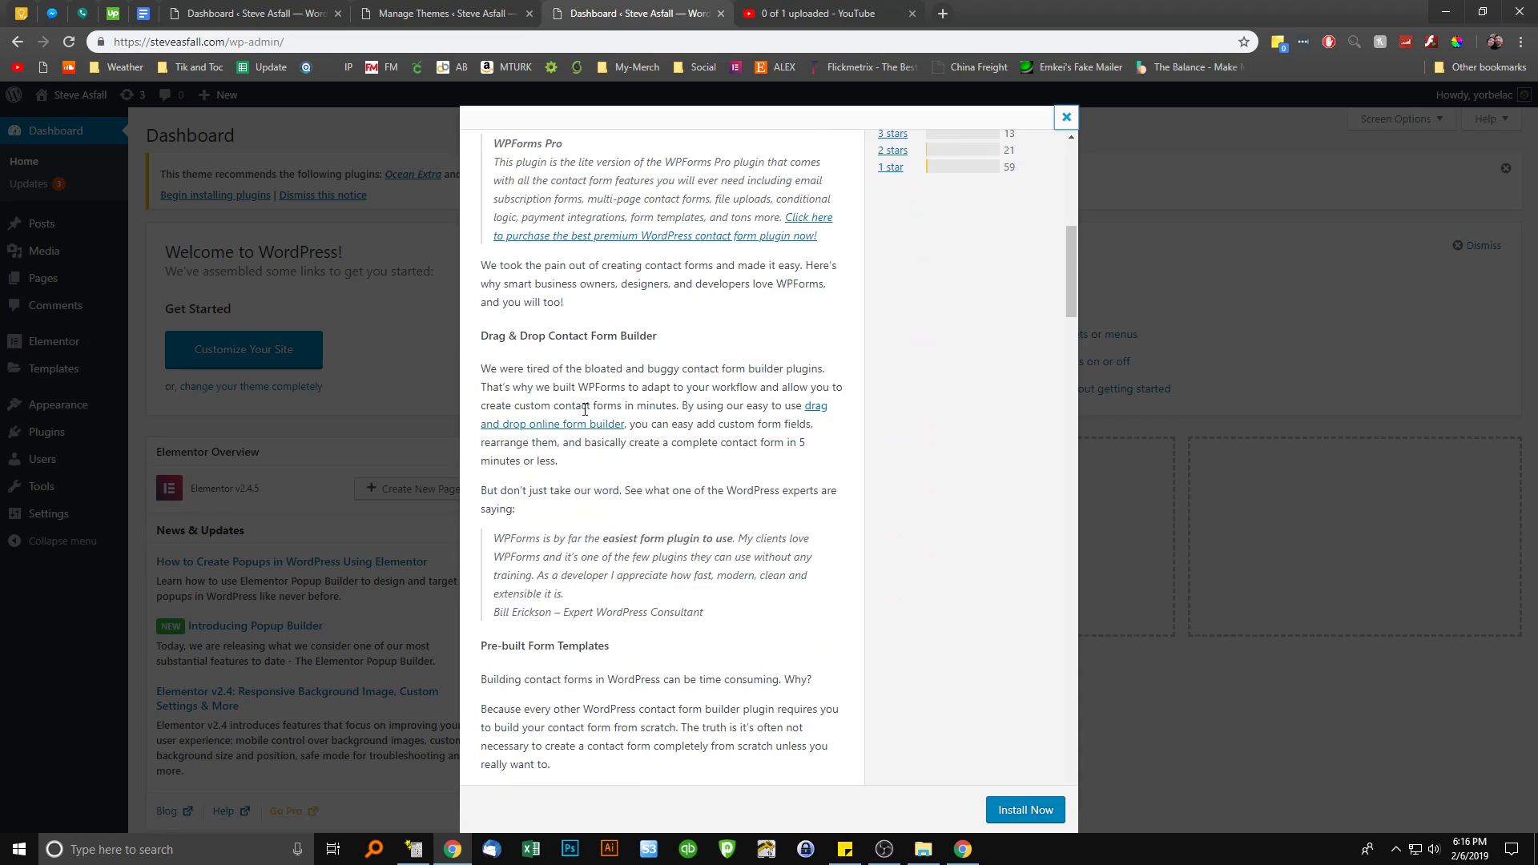
scroll(592, 433, "down", 4)
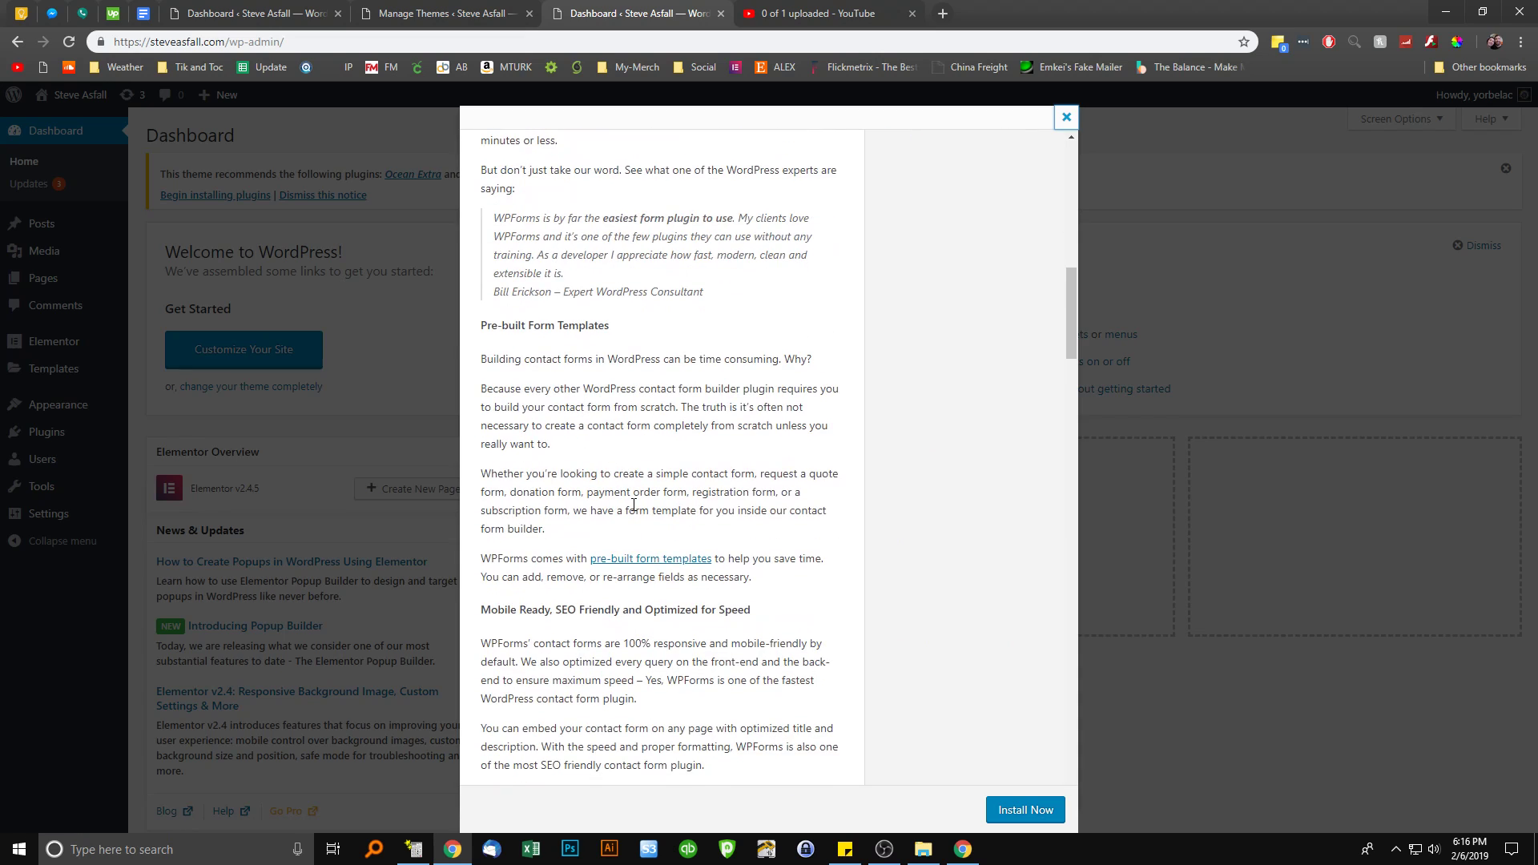
scroll(633, 502, "down", 10)
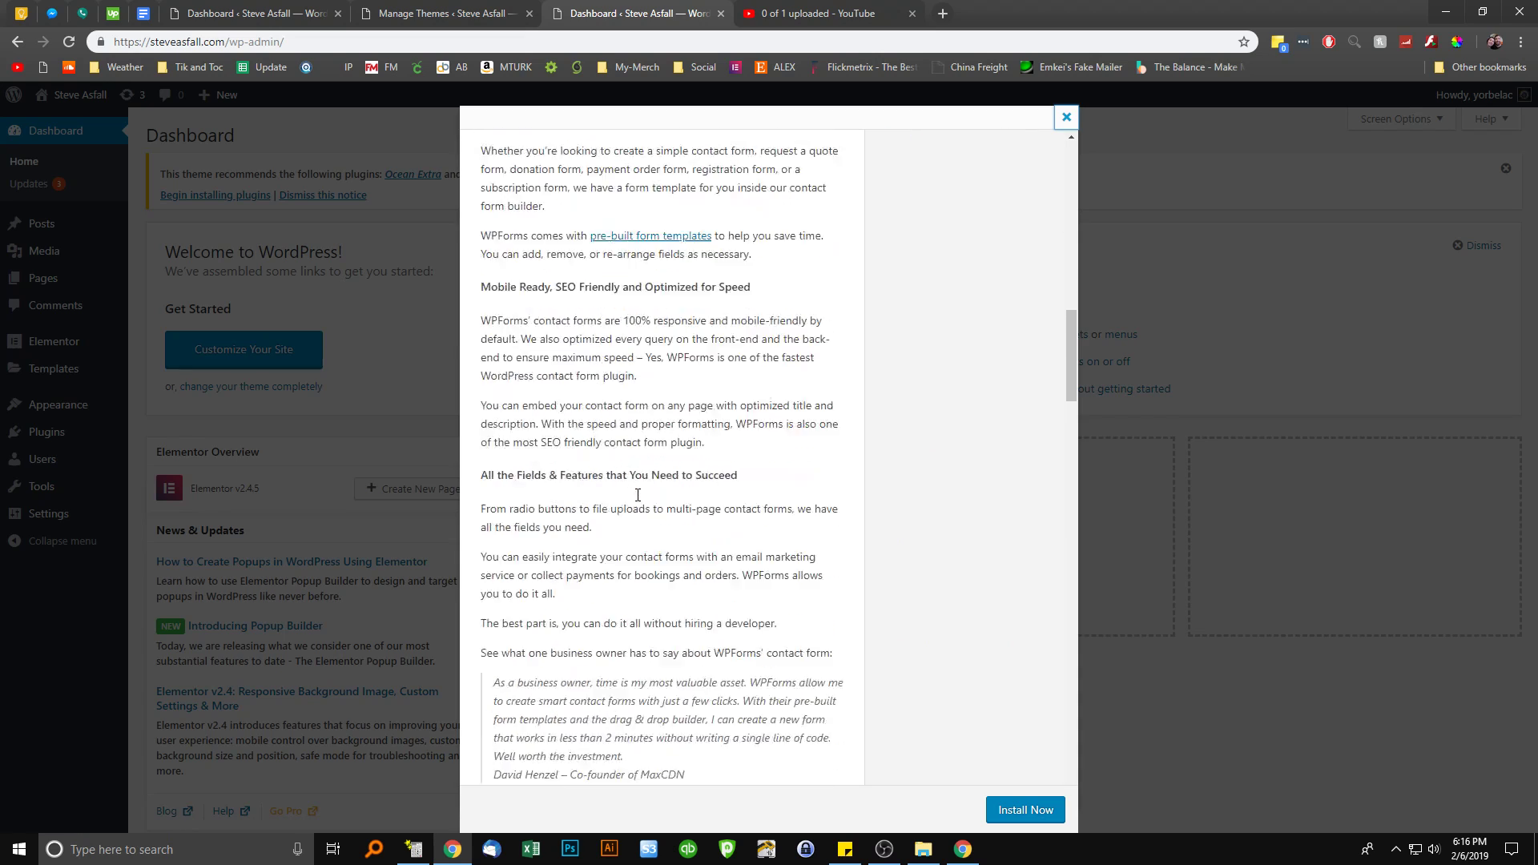
scroll(641, 527, "up", 20)
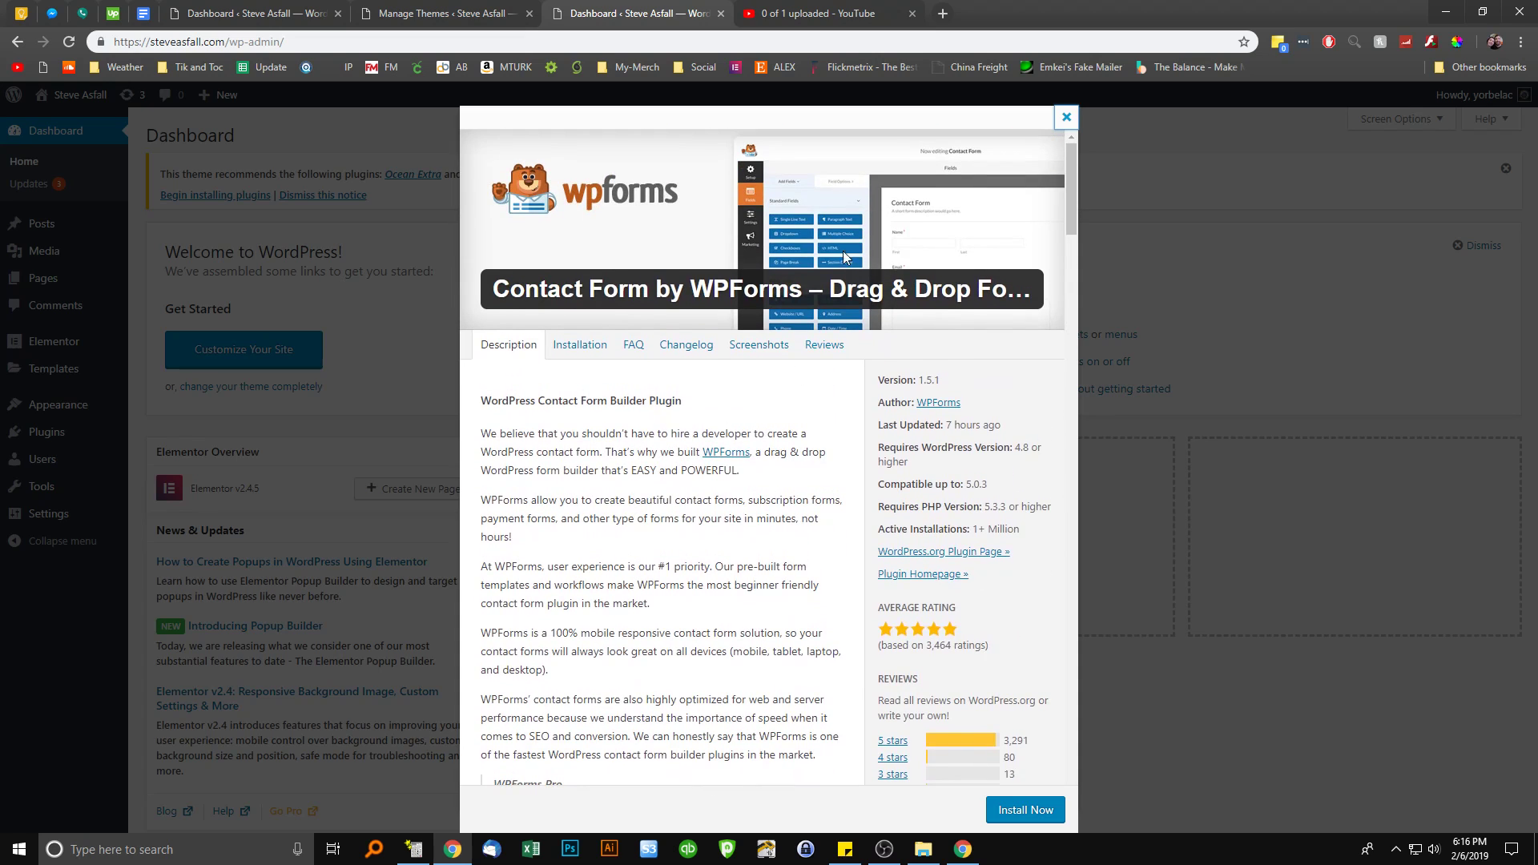
Look through the WPForms screenshots and close the plugin details
left_click(763, 346)
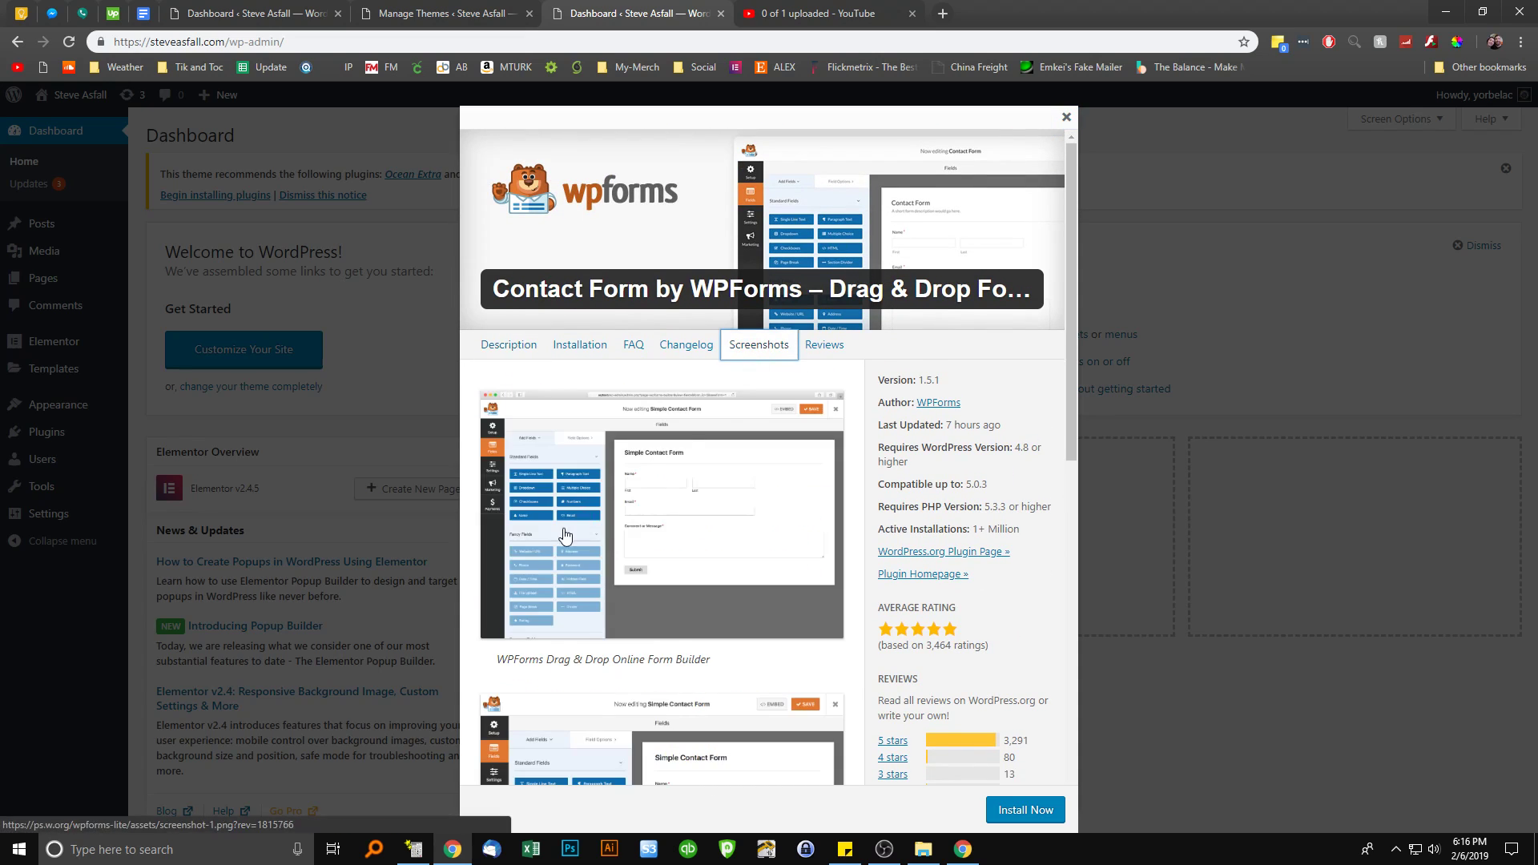
scroll(587, 519, "down", 2)
scroll(587, 520, "down", 3)
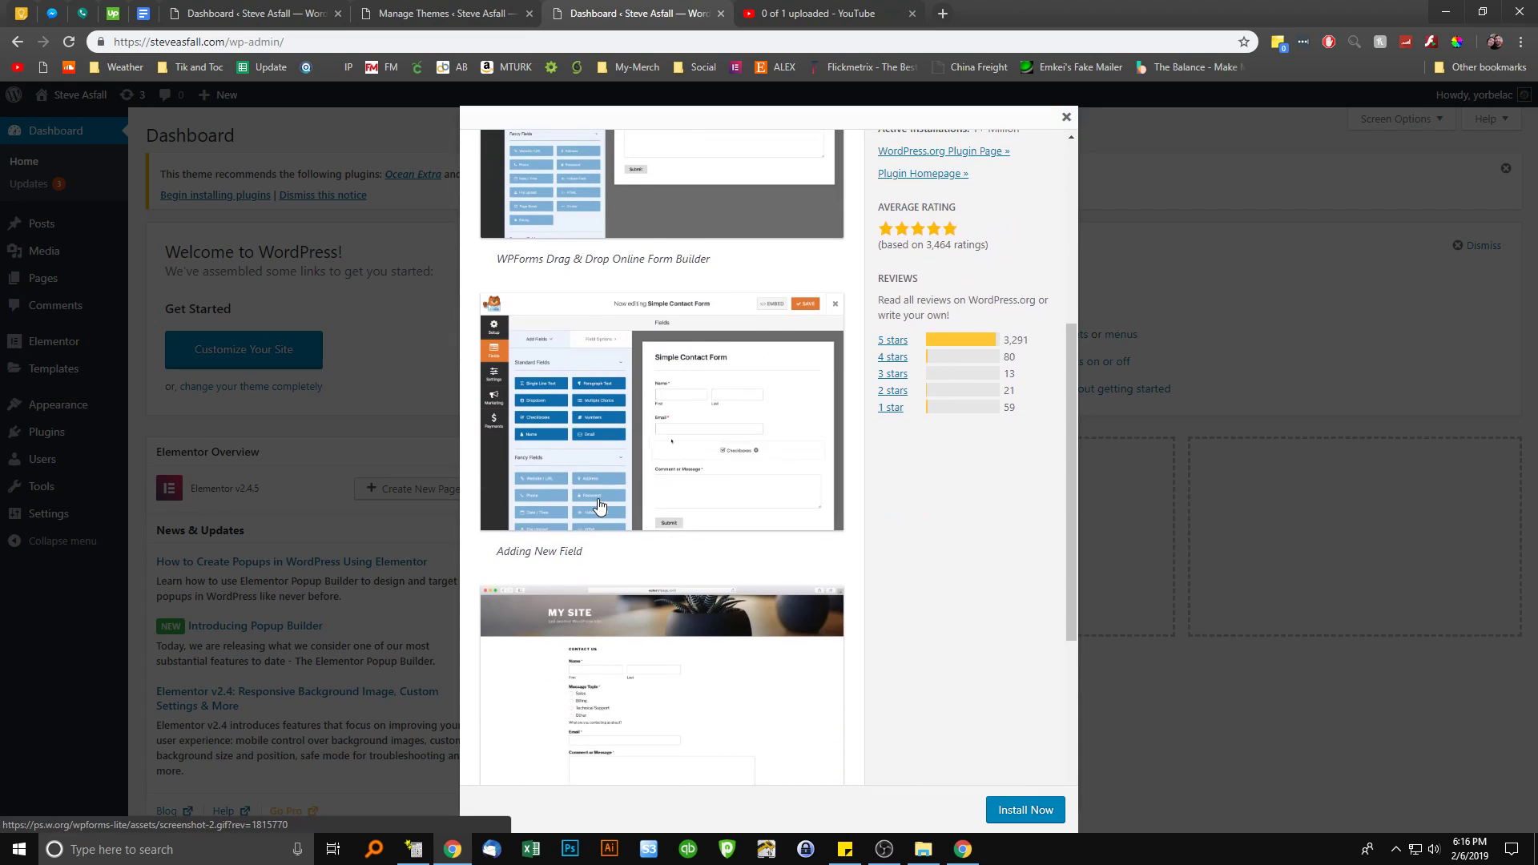
scroll(617, 561, "down", 1)
scroll(657, 601, "up", 6)
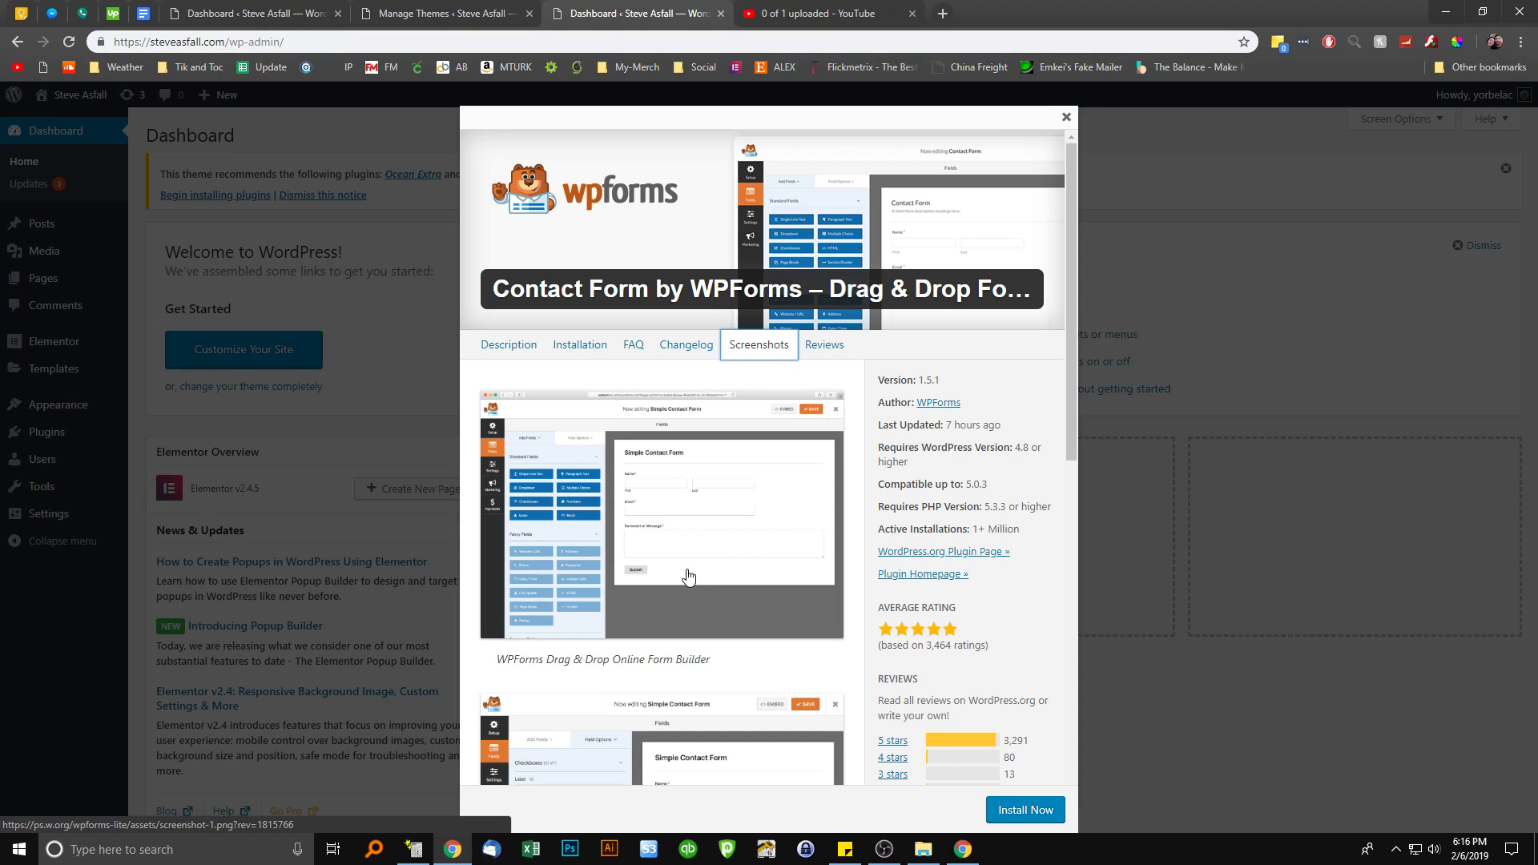
left_click(1070, 119)
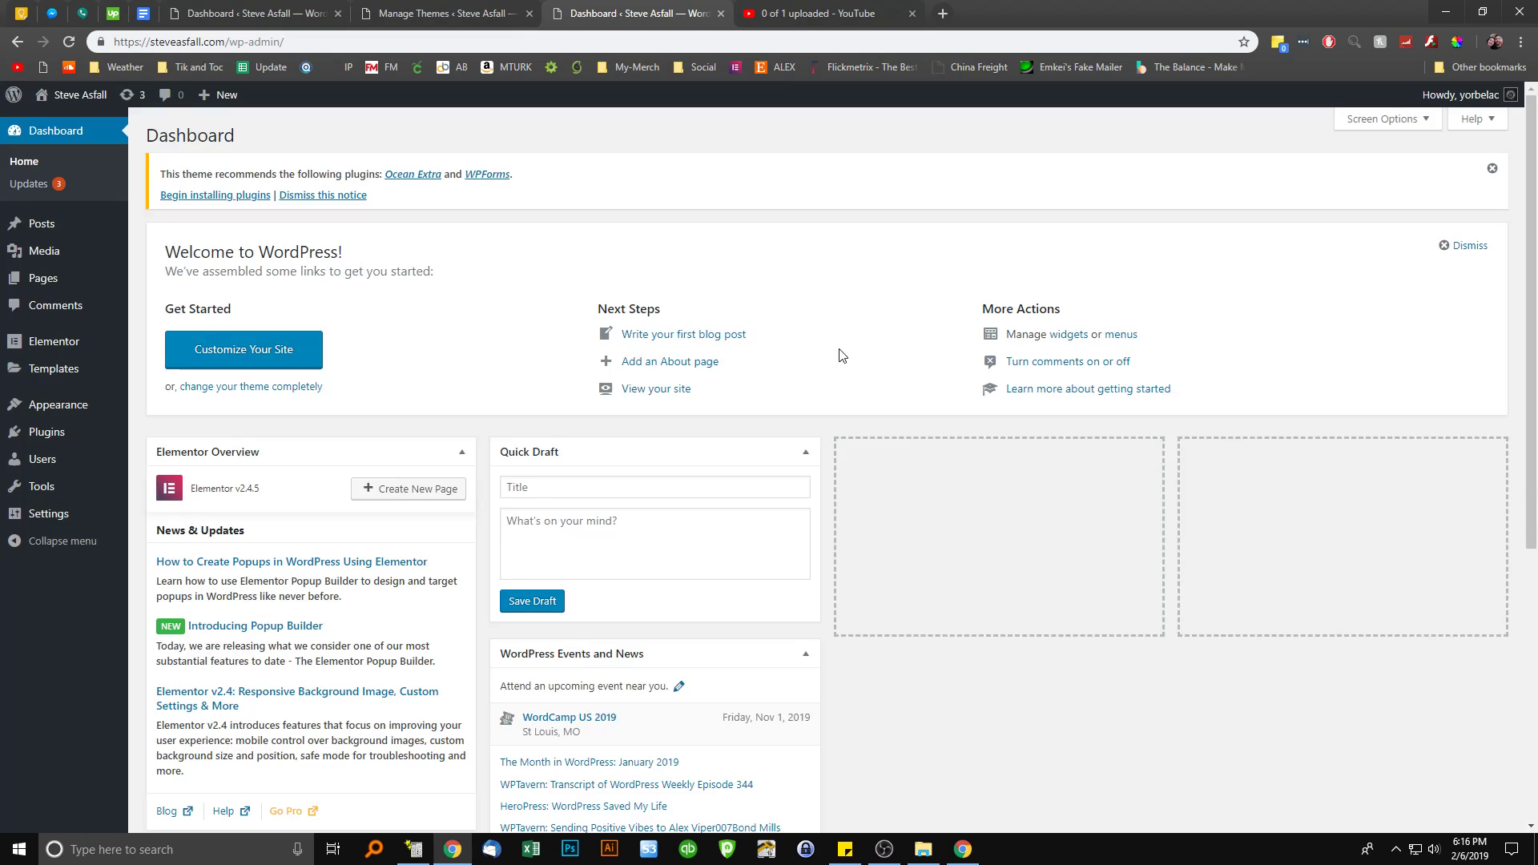
Reopen the Ocean Extra plugin details from the theme's recommendation notice and close them
left_click_drag(369, 174, 326, 173)
left_click(671, 176)
left_click(401, 174)
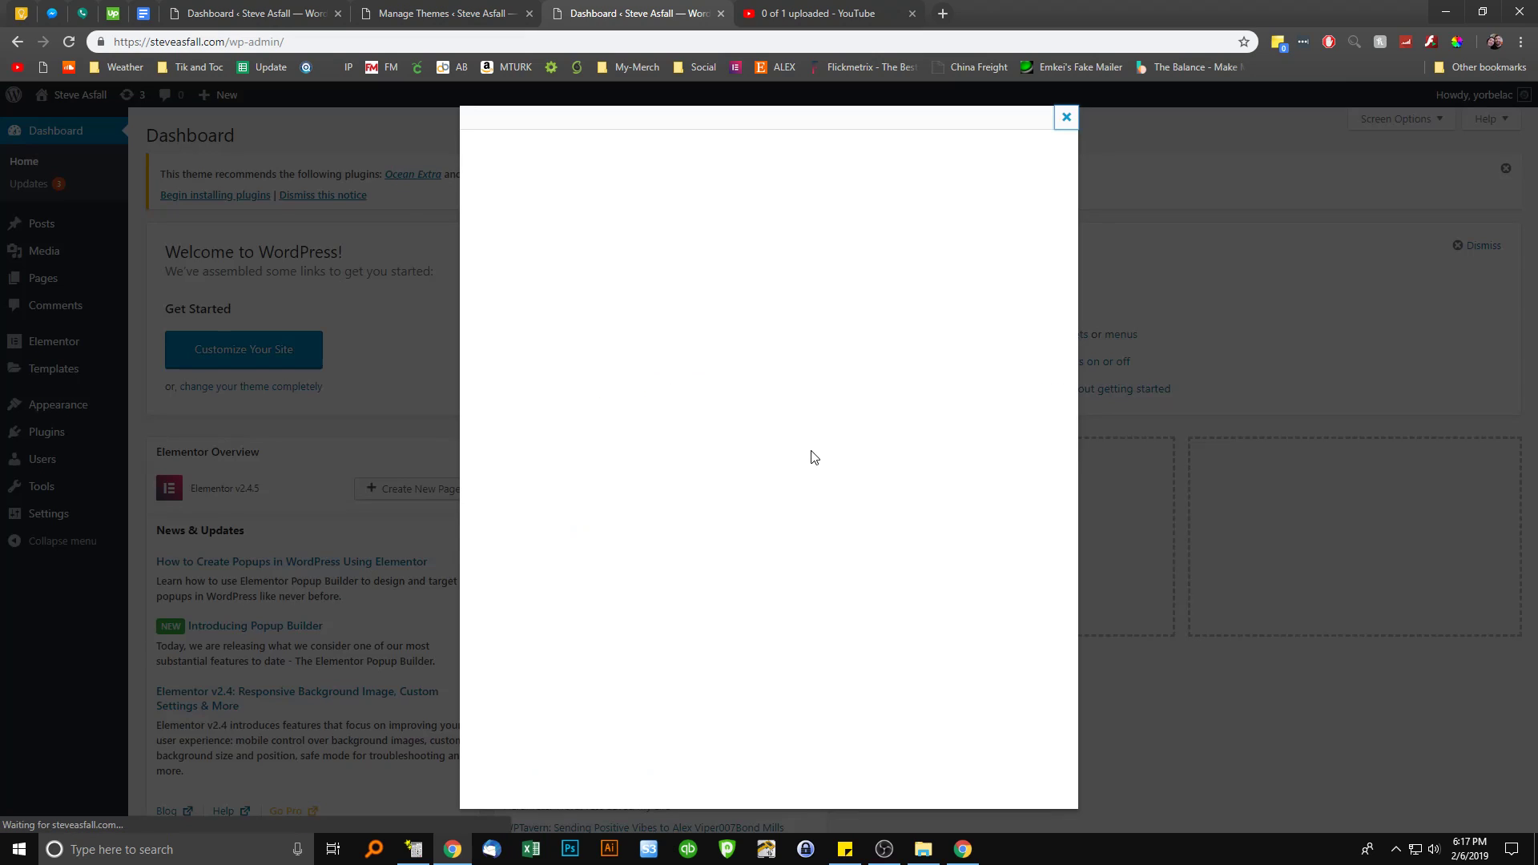
left_click(1066, 117)
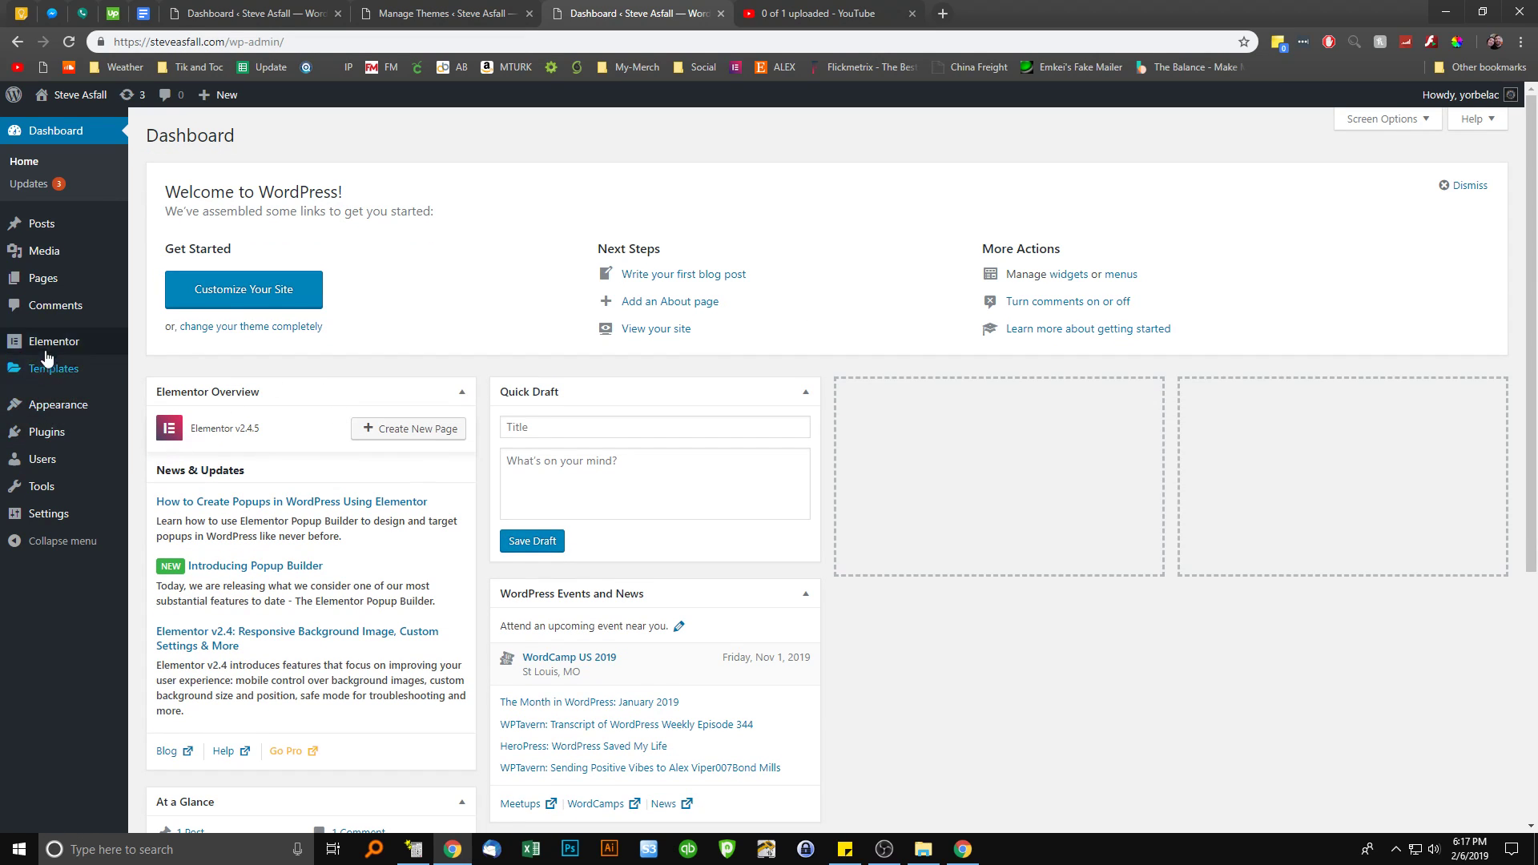
Review Elementor's general, style and advanced settings
mouse_move(50, 351)
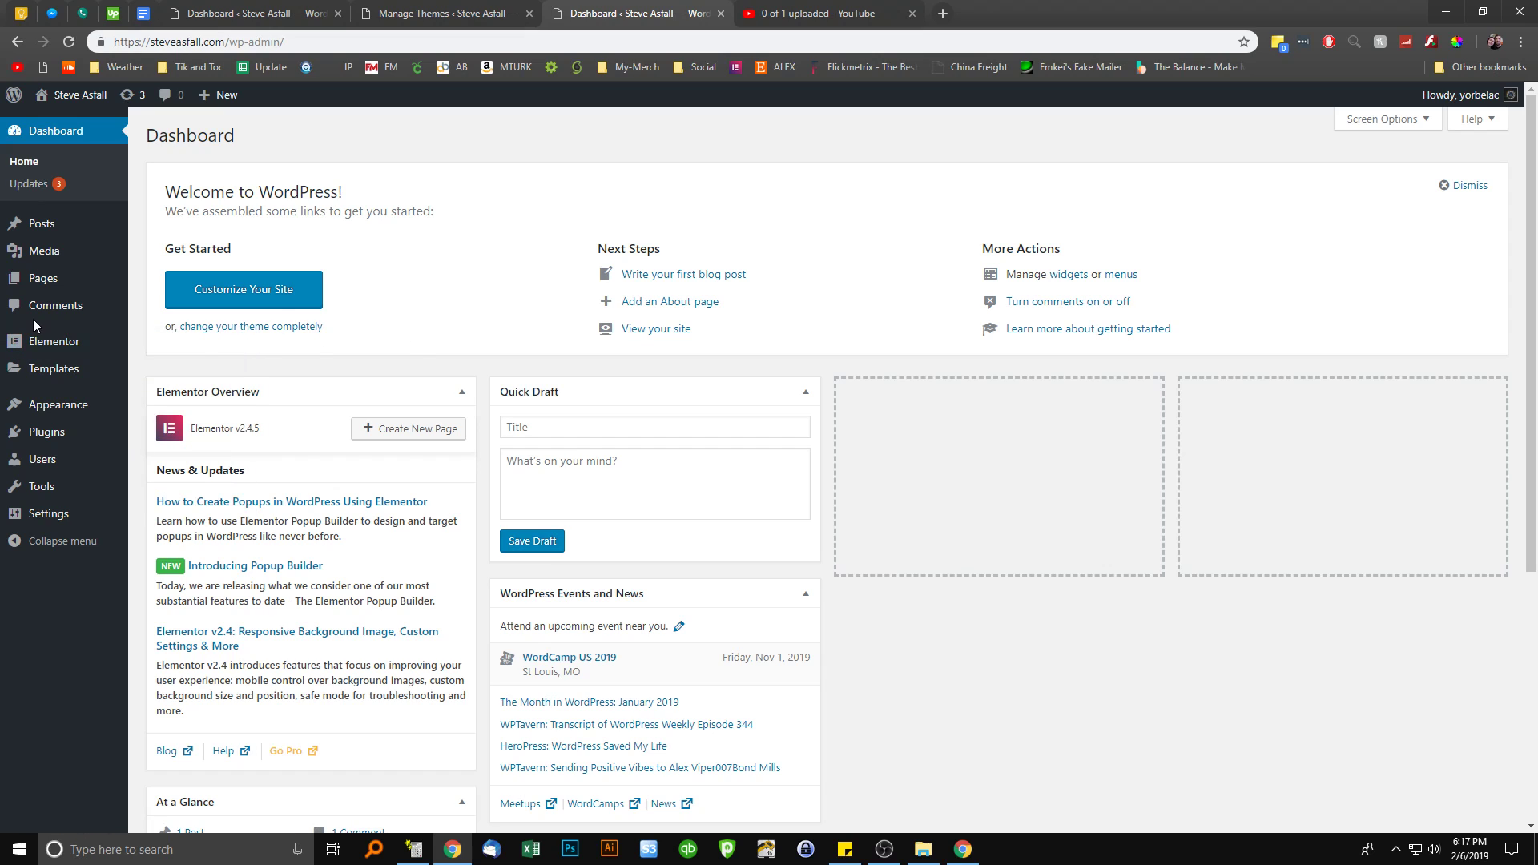
left_click(51, 343)
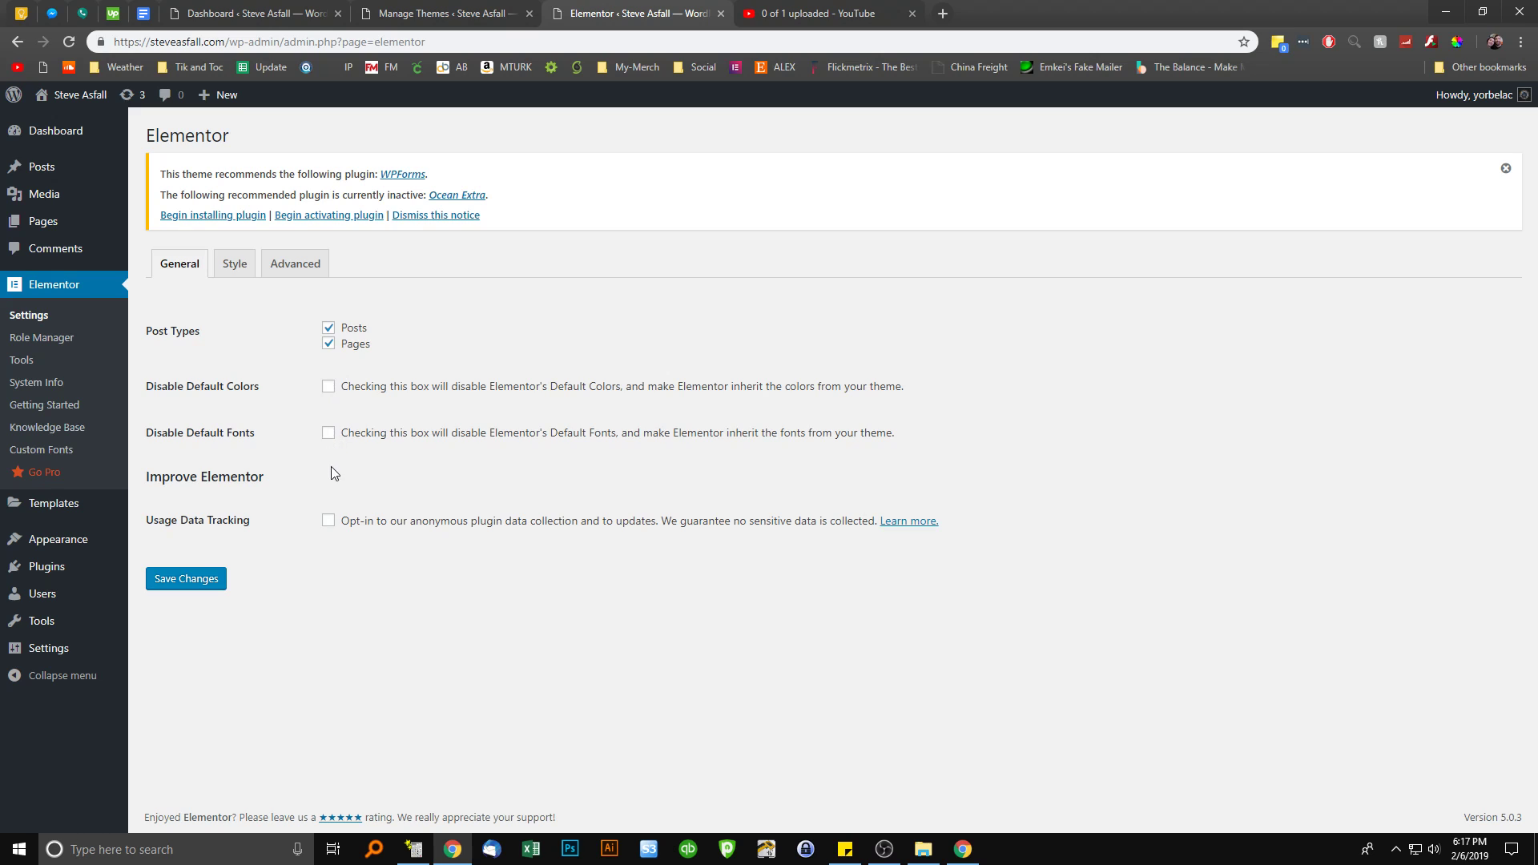
left_click(234, 269)
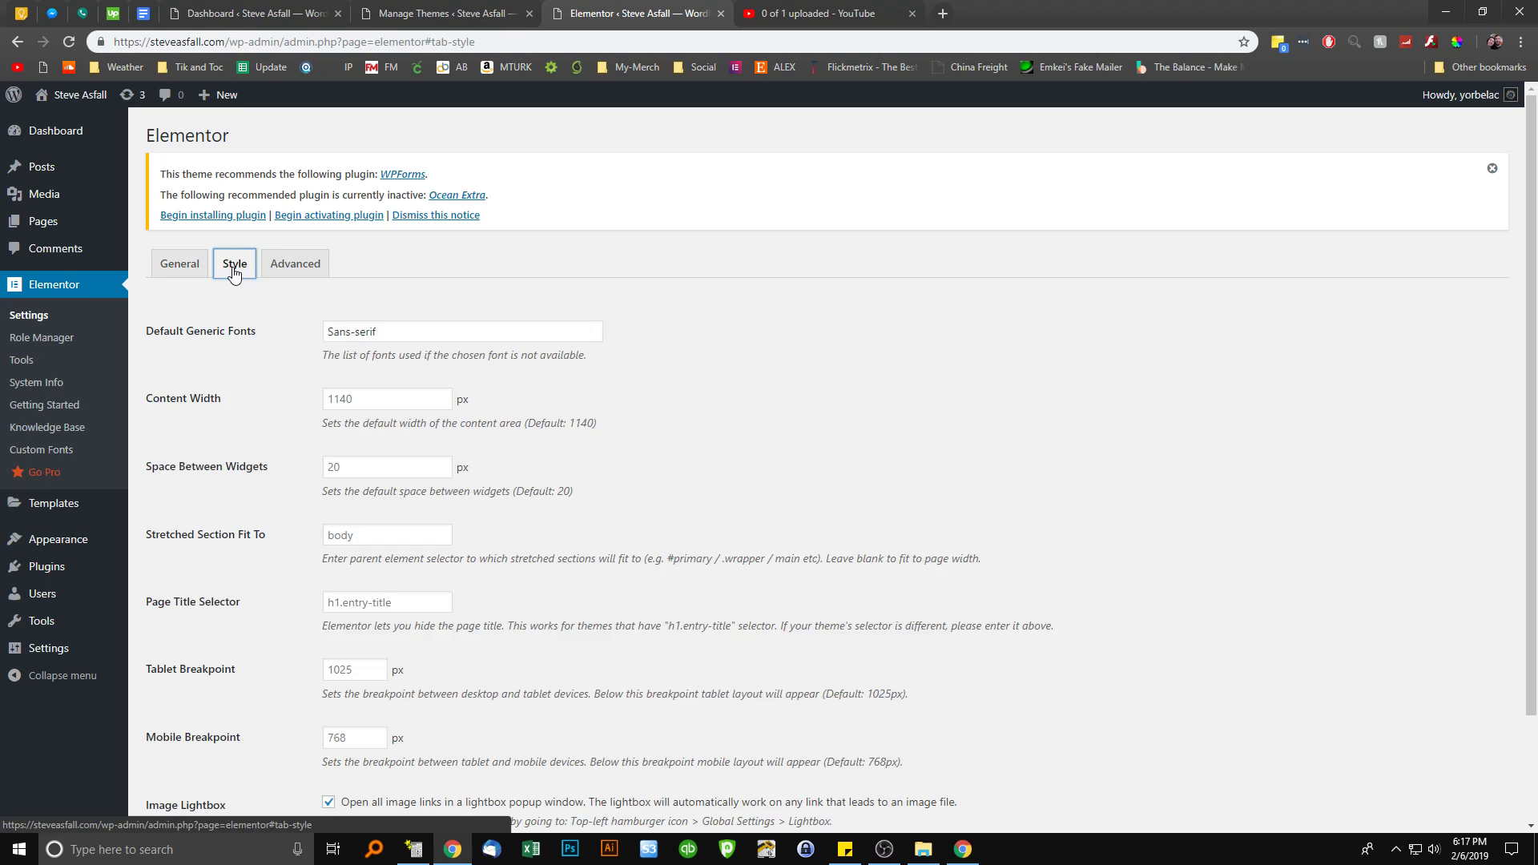
scroll(241, 359, "down", 1)
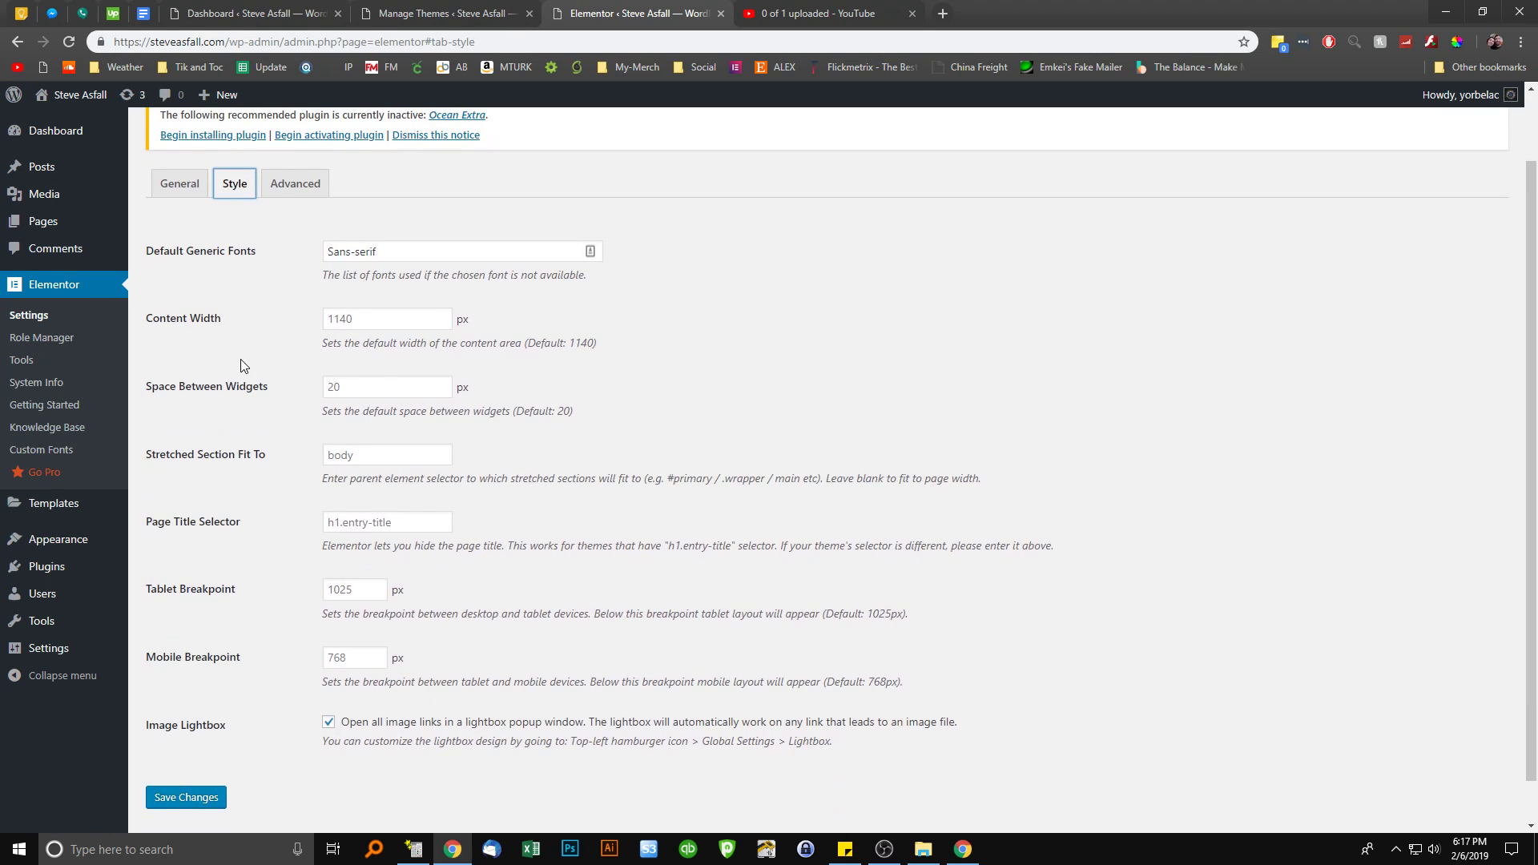
scroll(240, 358, "down", 1)
scroll(265, 320, "up", 2)
left_click(272, 269)
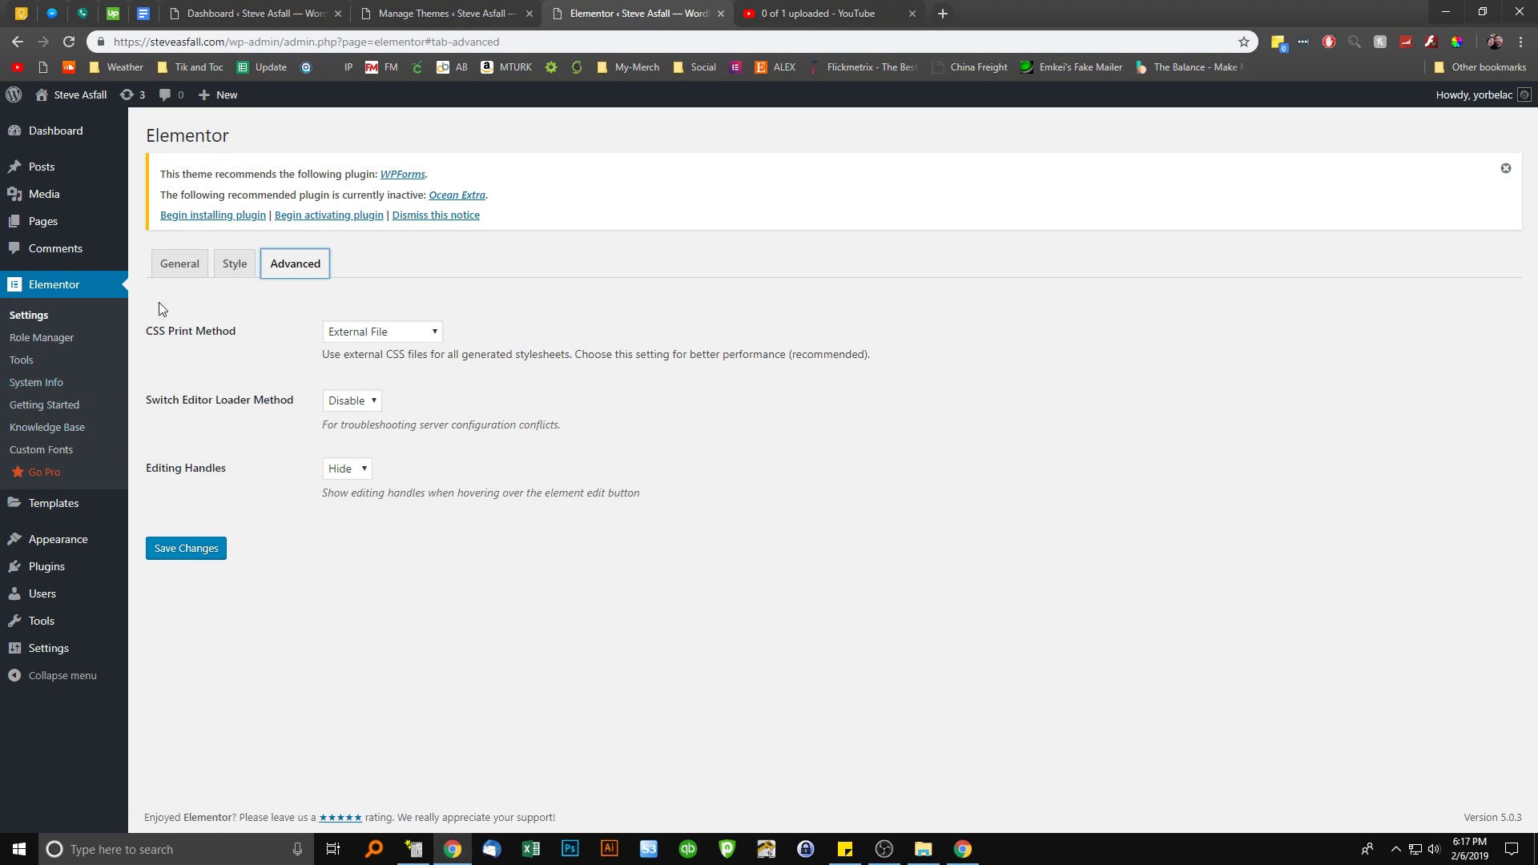
Examine the editor access options for the Editor and Author roles in Elementor's Role Manager
left_click(57, 340)
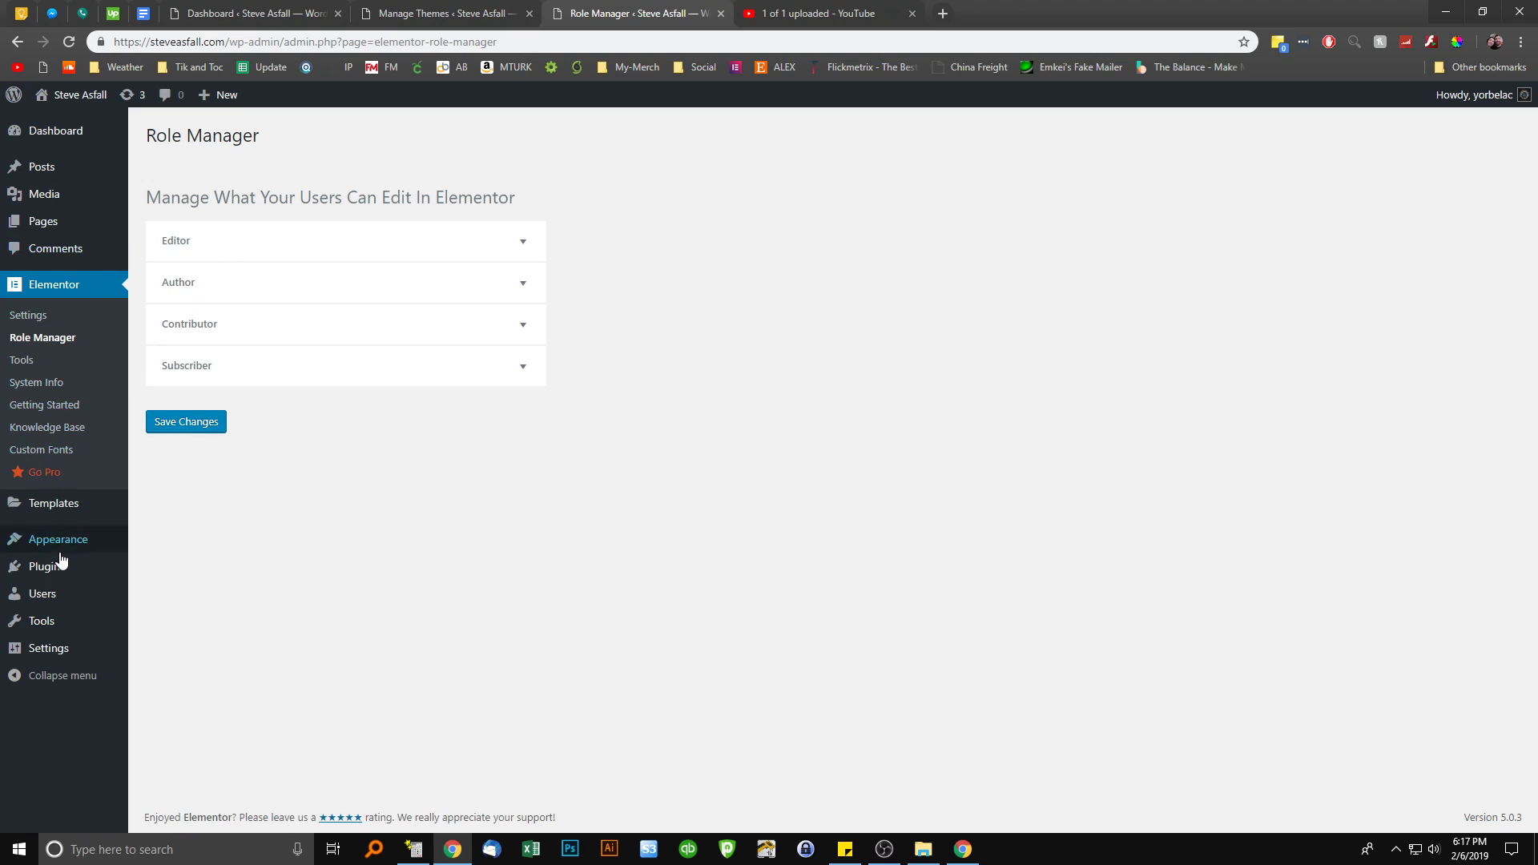
mouse_move(54, 600)
left_click(413, 253)
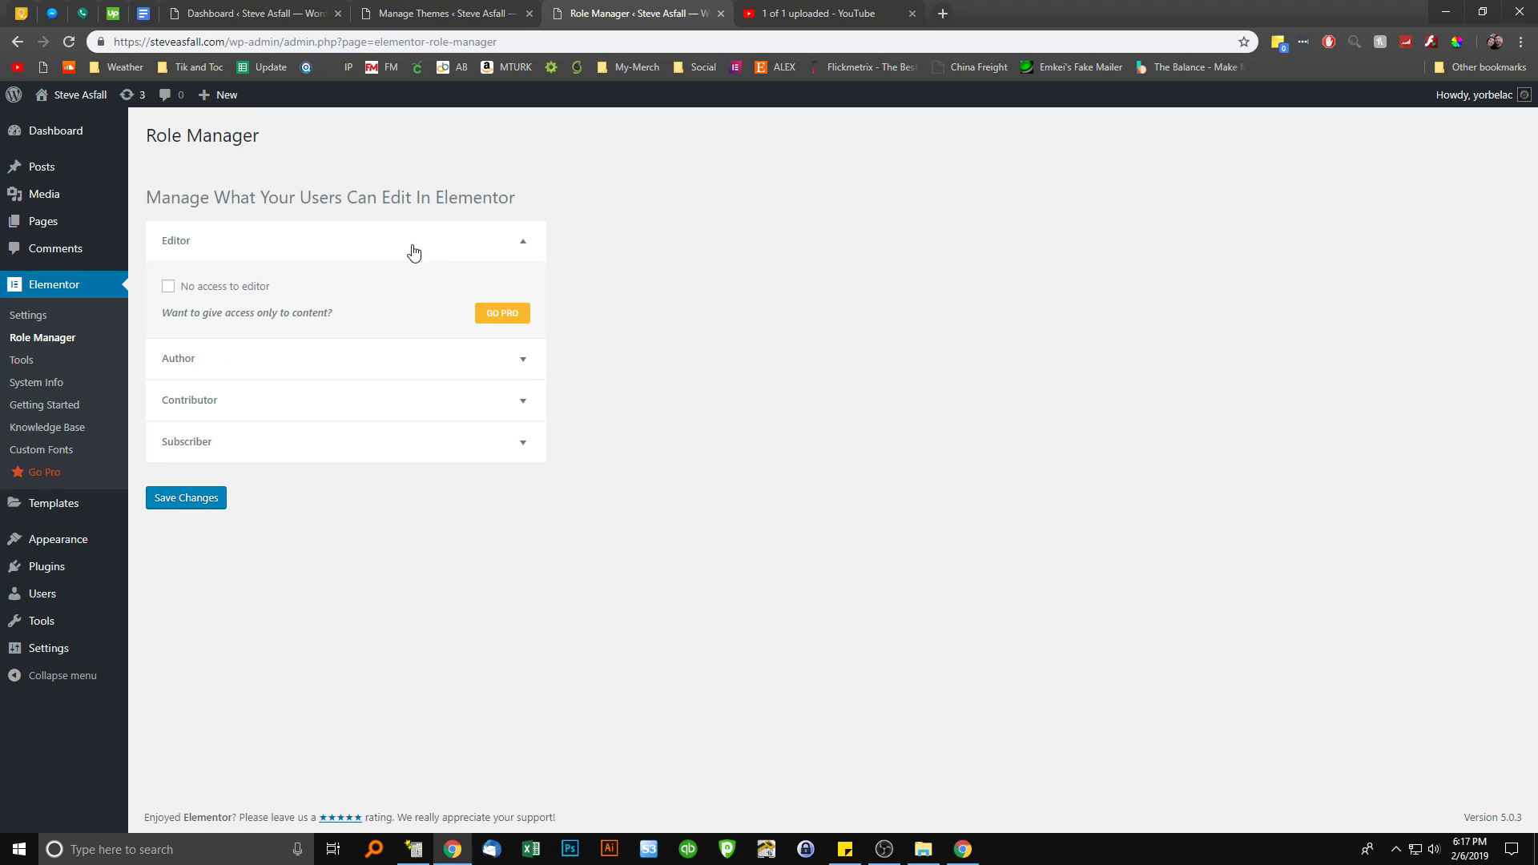
left_click(413, 252)
left_click(395, 282)
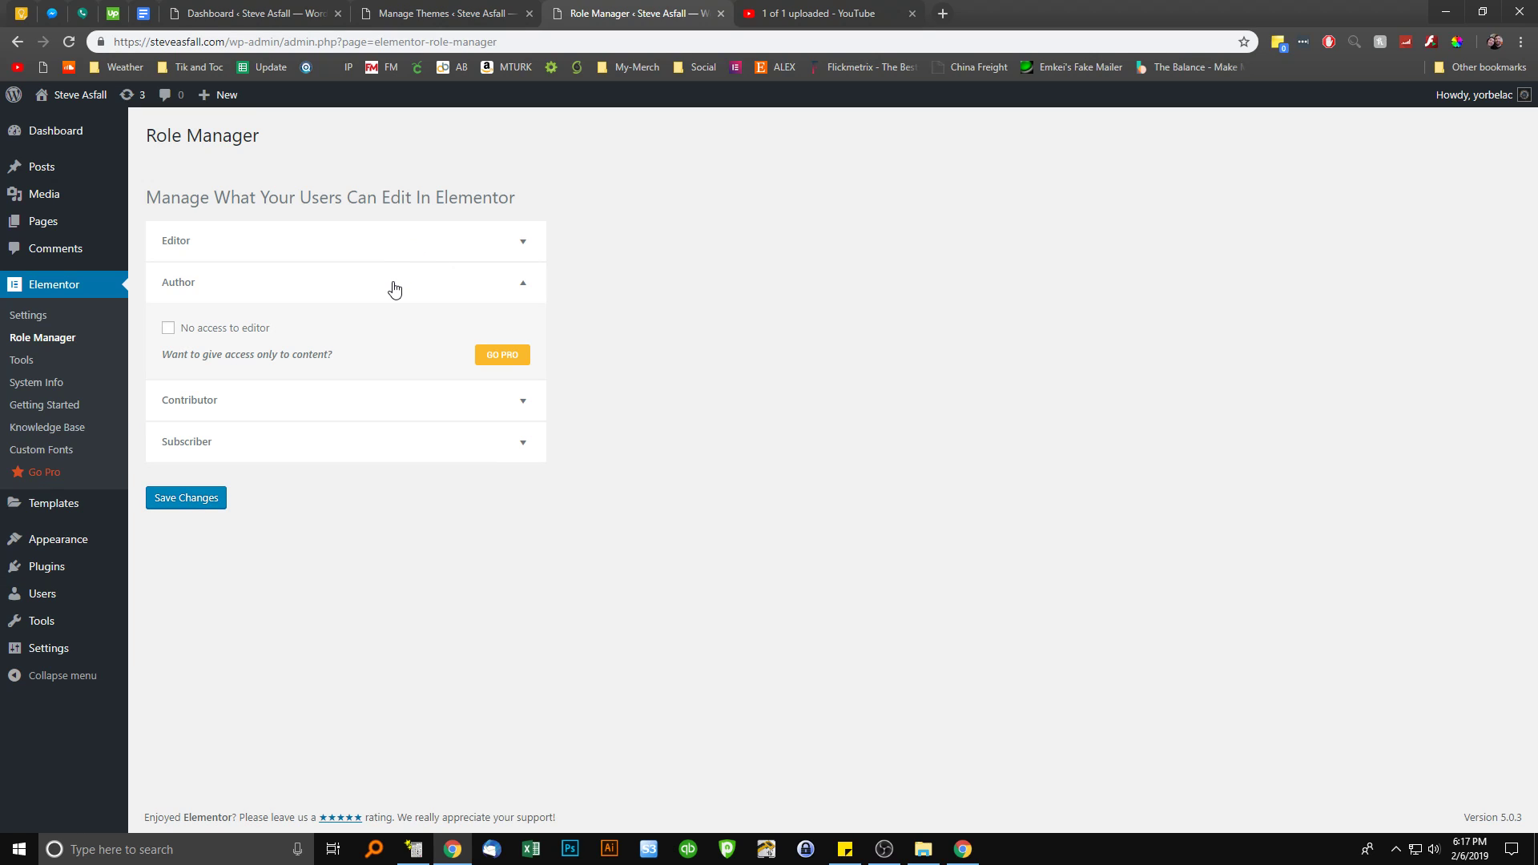
left_click(395, 284)
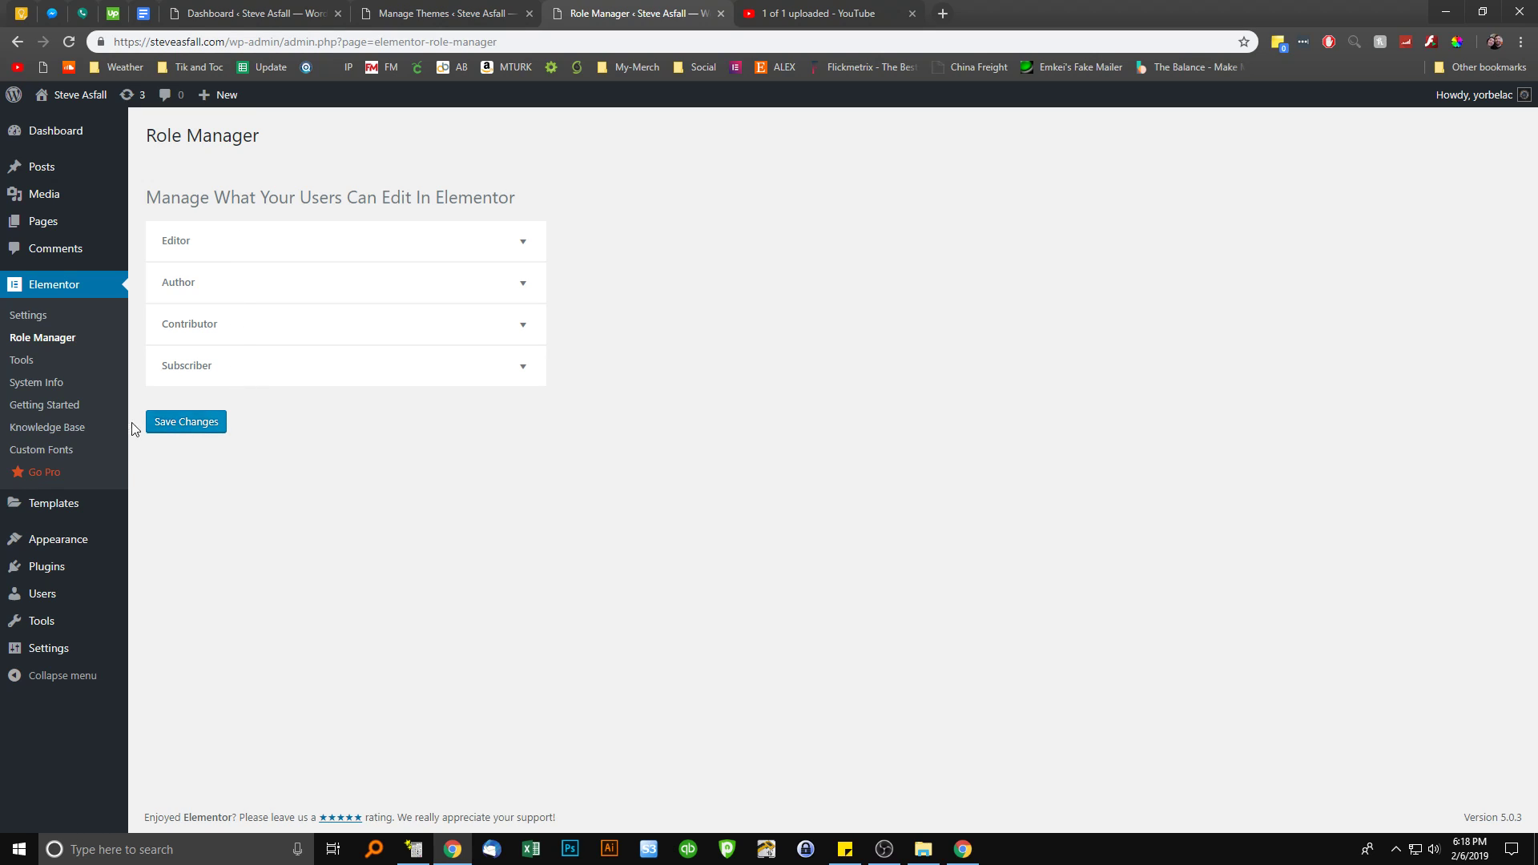
Review Elementor's Tools settings, including the general, Replace URL, Version Control and Maintenance Mode sections
left_click(43, 365)
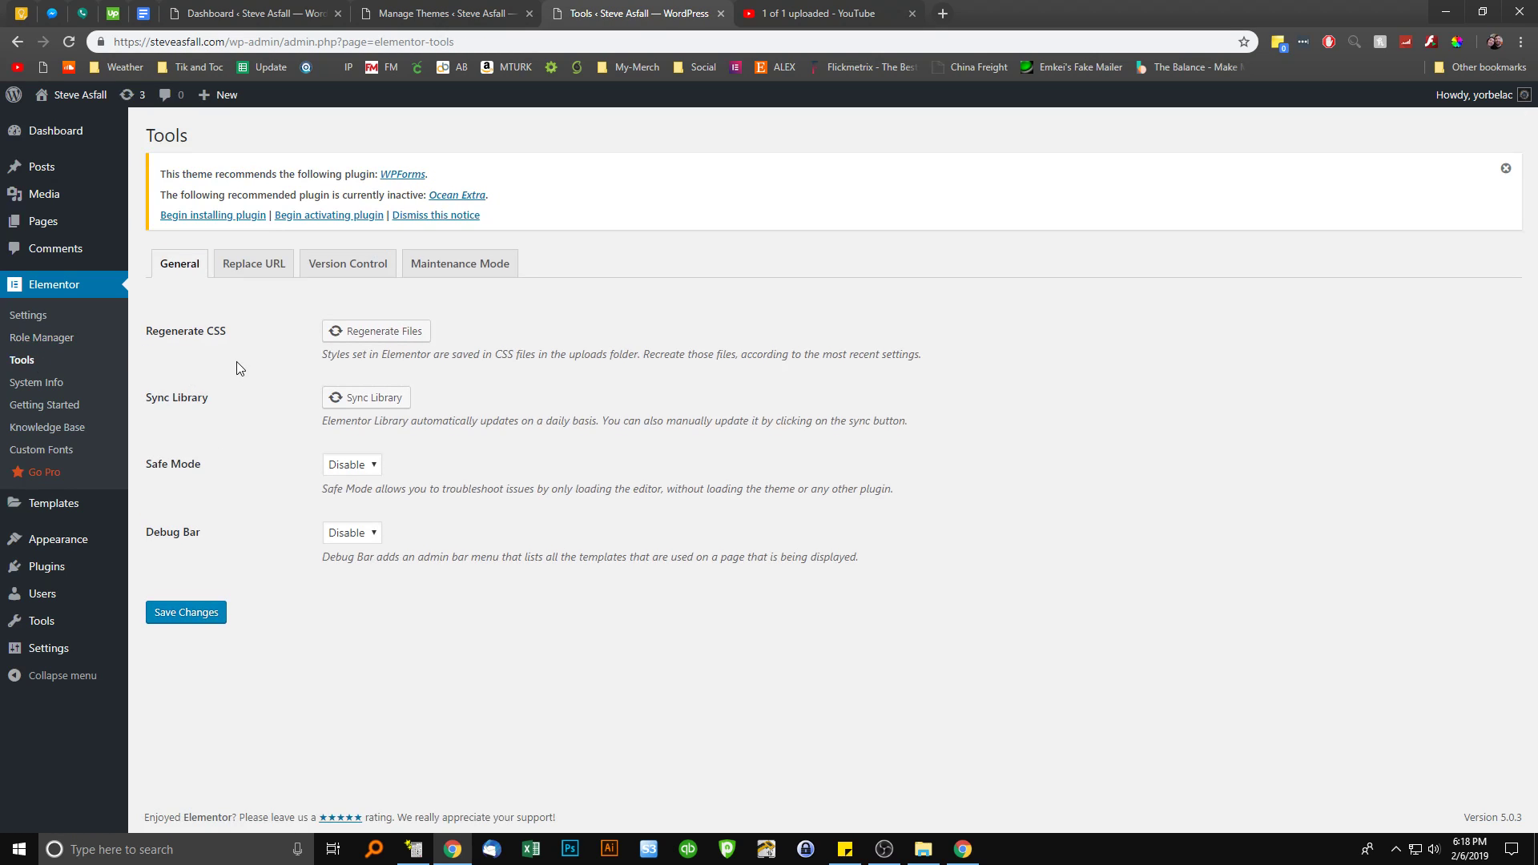
left_click(255, 270)
left_click(388, 282)
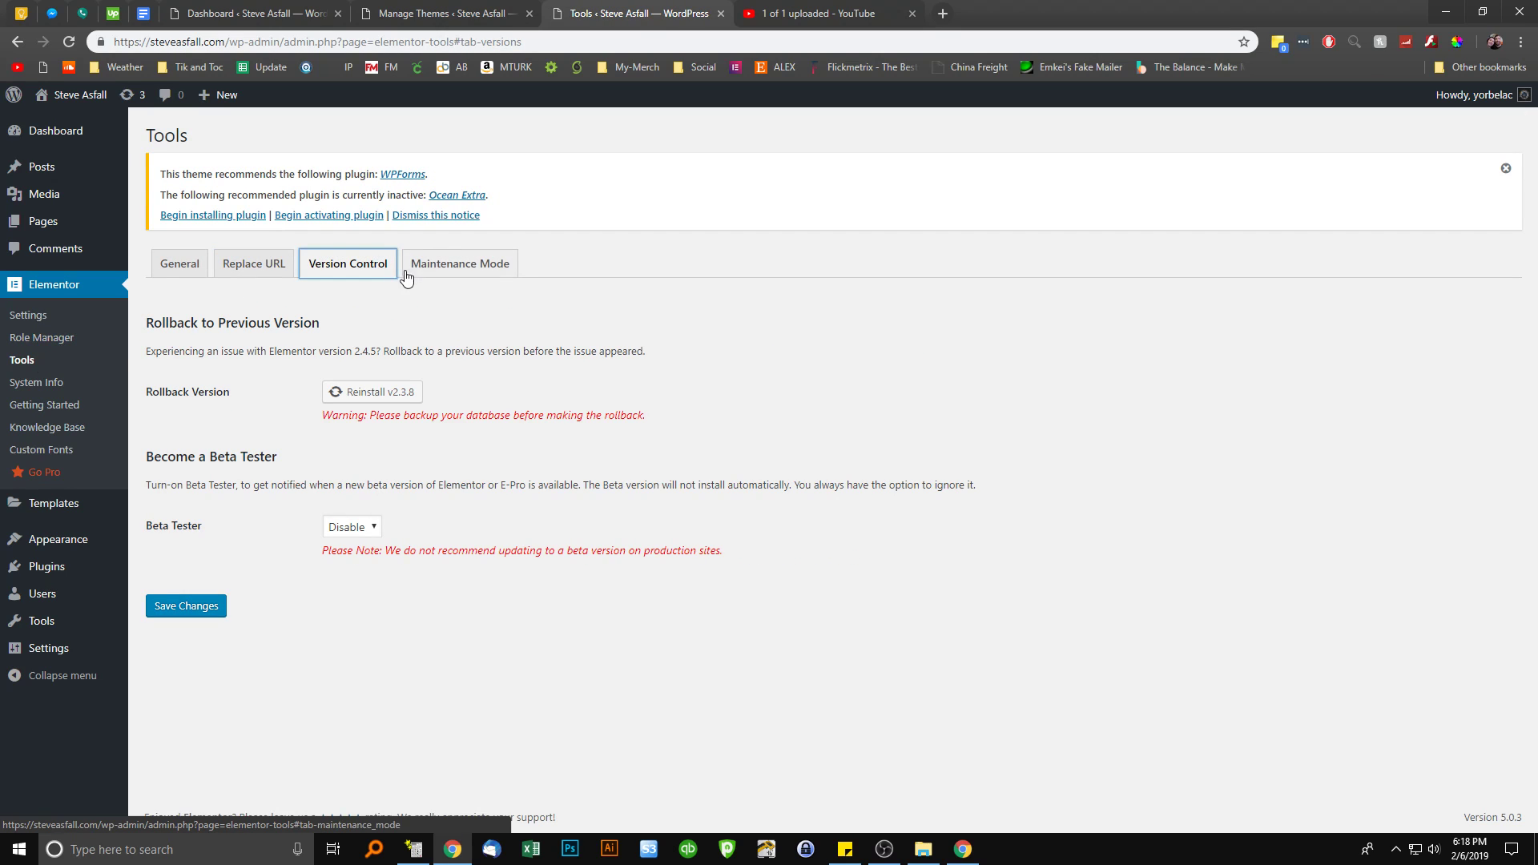
left_click(448, 268)
Look through Elementor's System Info report, Getting Started page and online documentation, and return to the WordPress admin
left_click(88, 388)
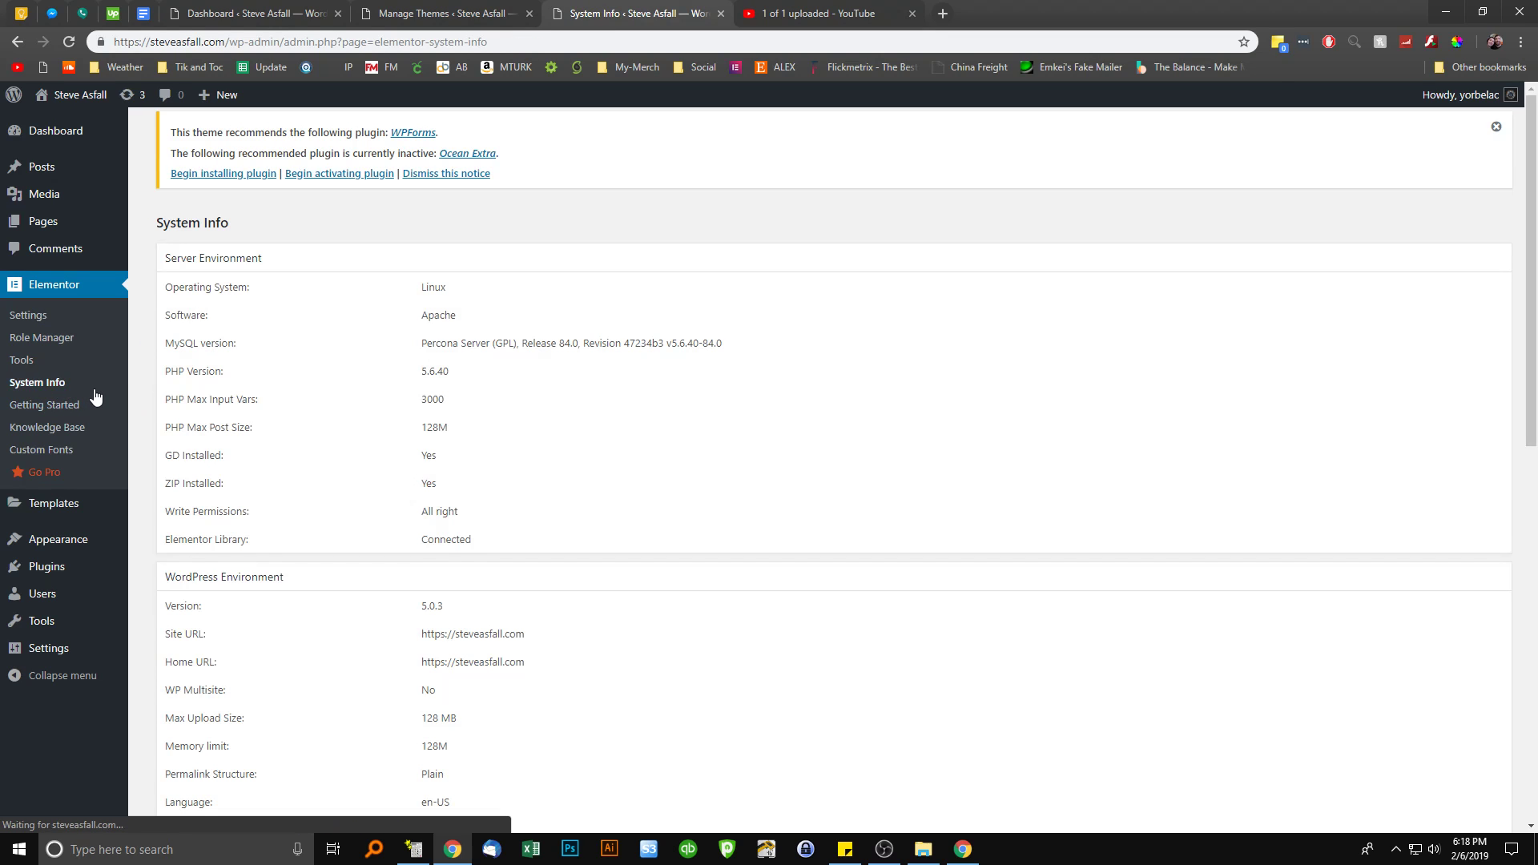
scroll(352, 424, "down", 15)
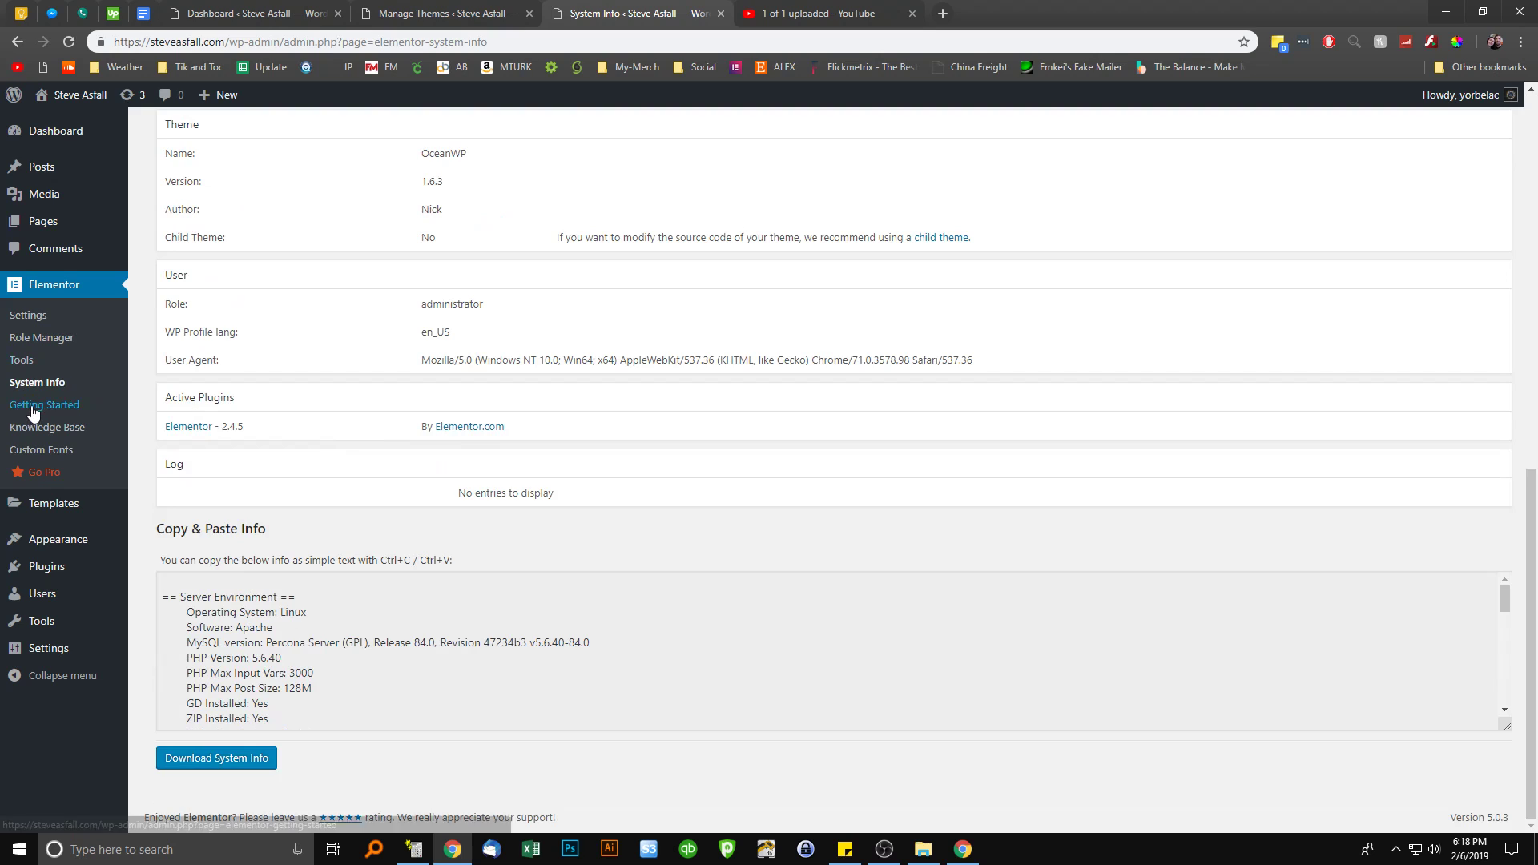
left_click(59, 410)
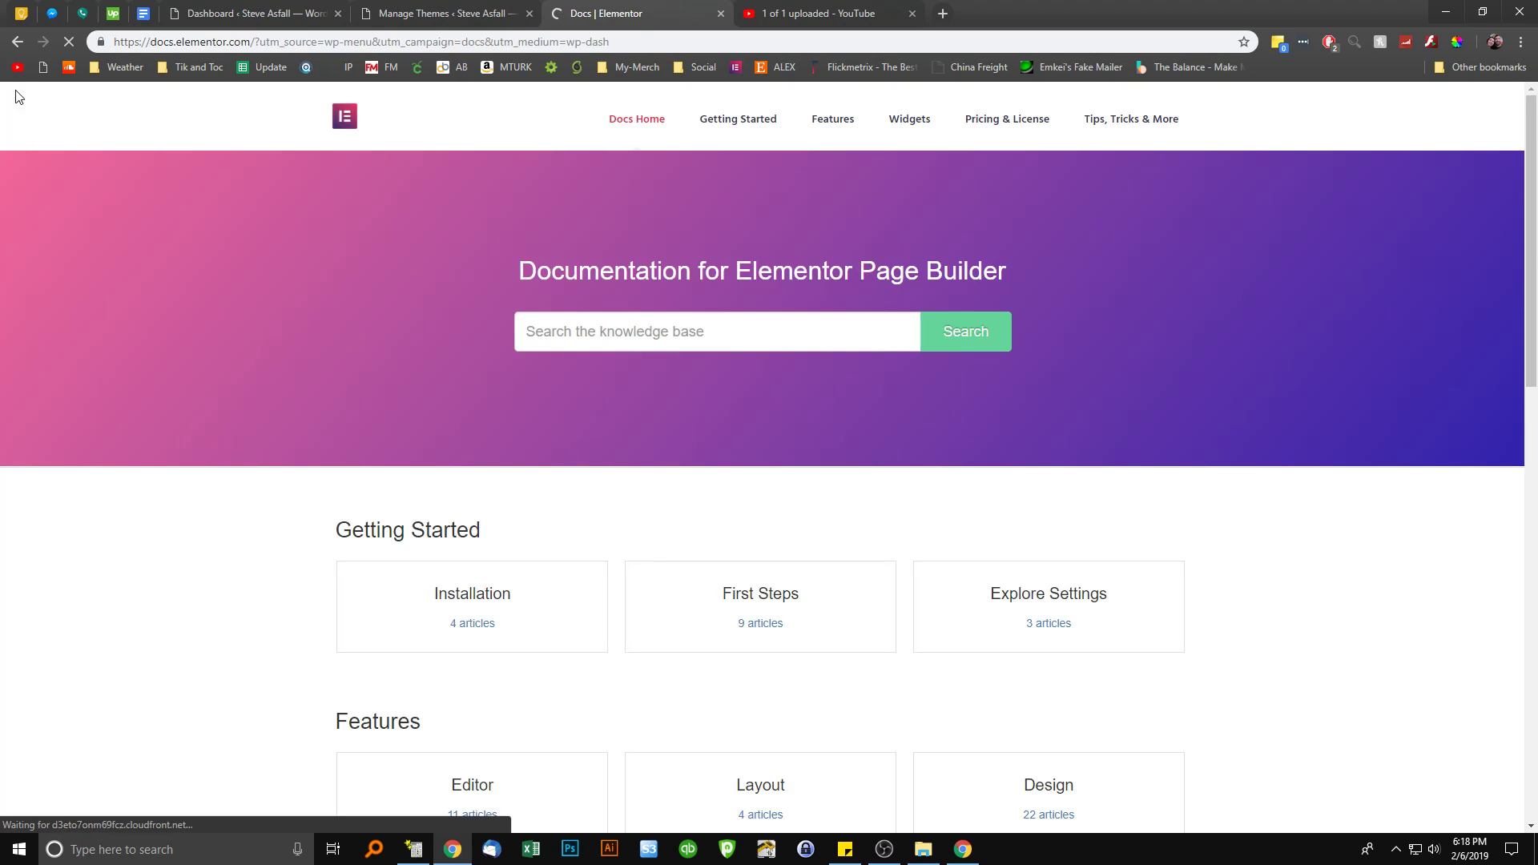
left_click(16, 40)
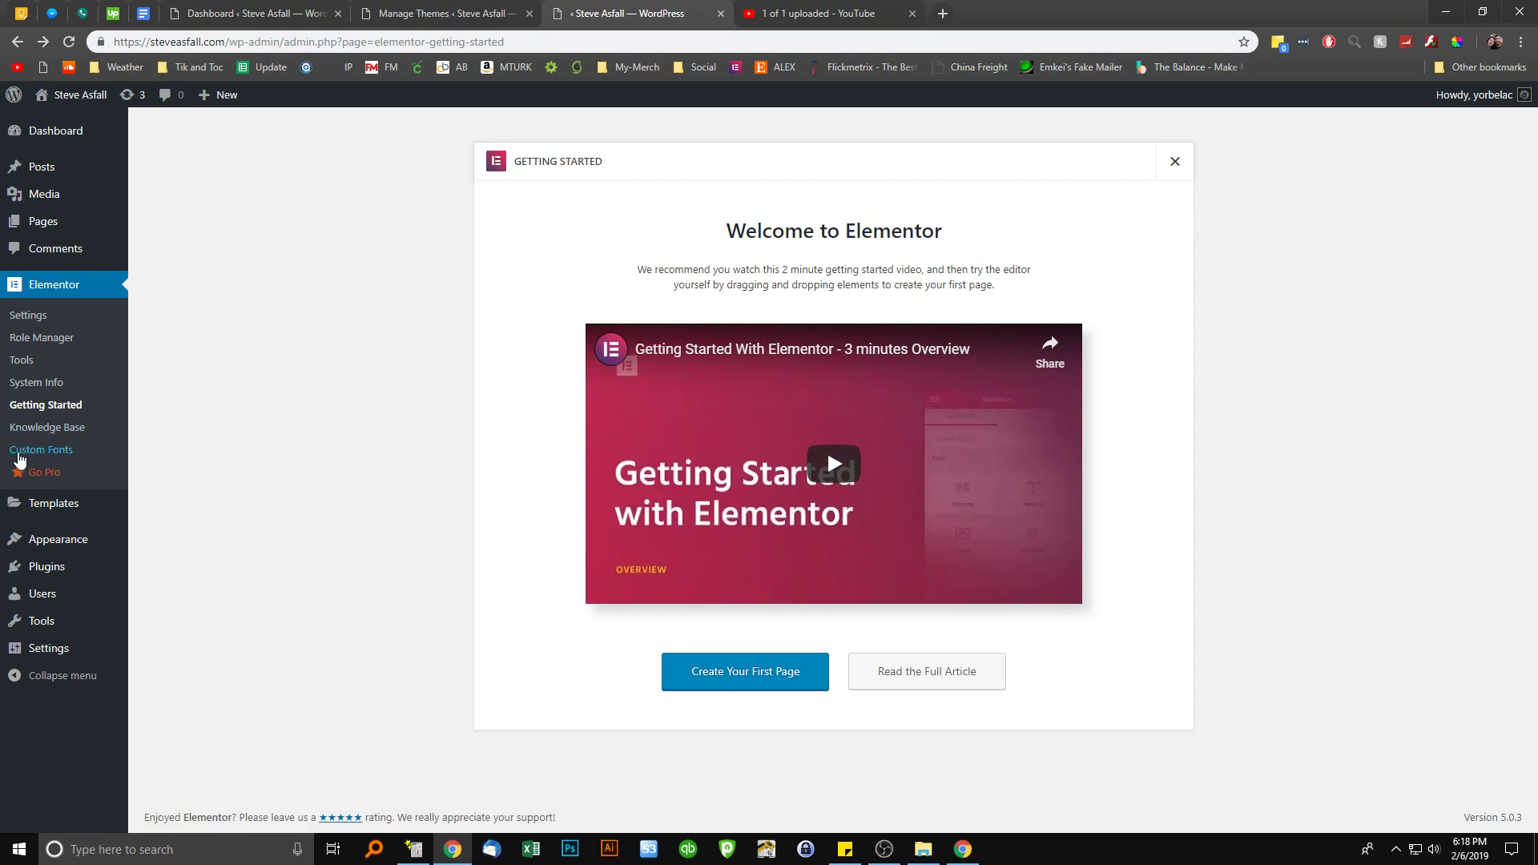
Read Elementor's Custom Fonts page, highlighting its heading and description
left_click(50, 455)
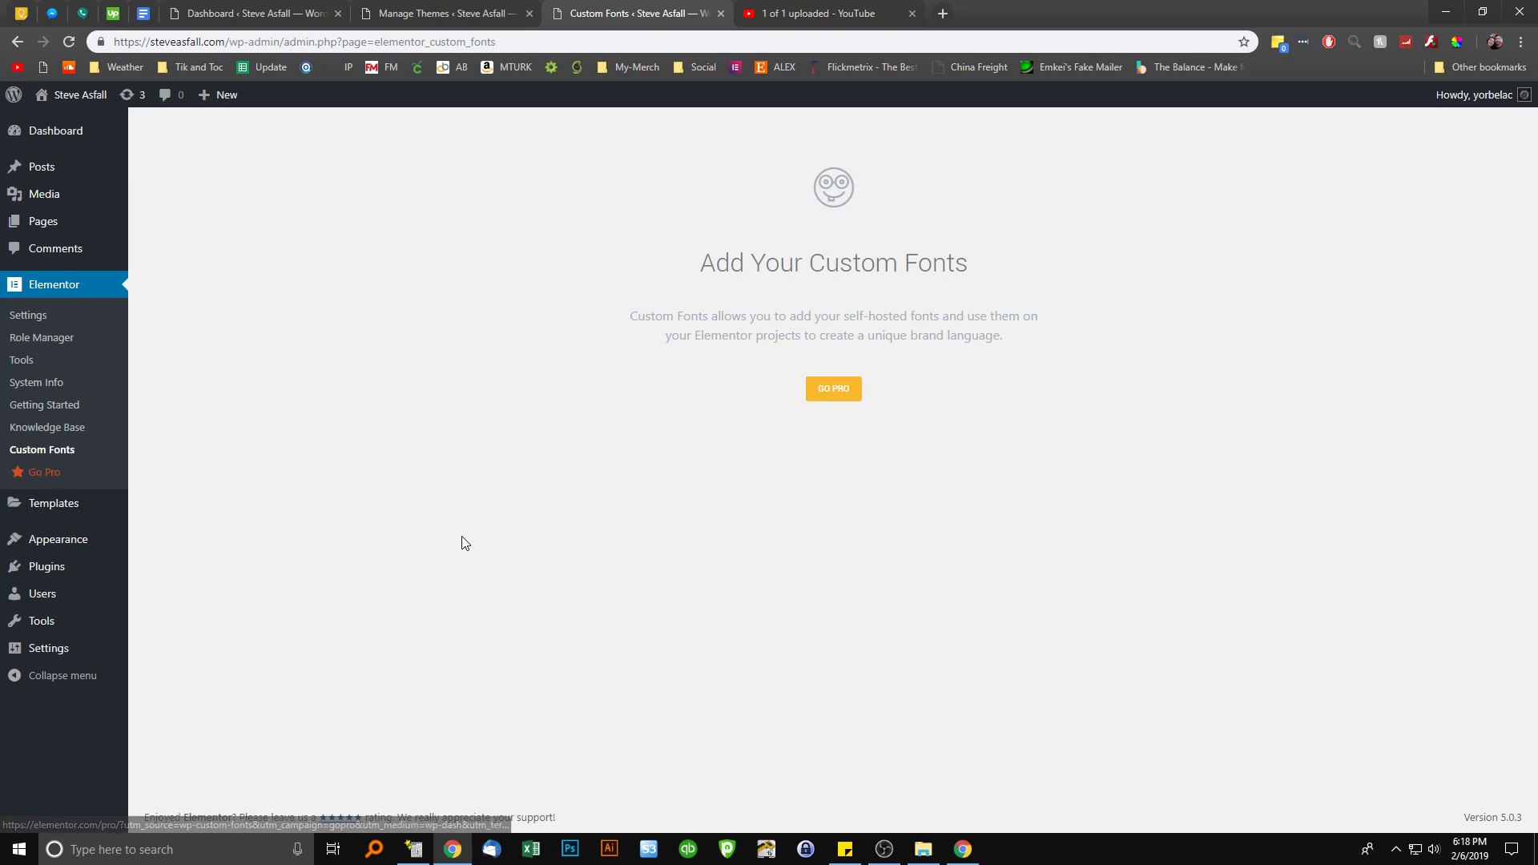
left_click_drag(765, 270, 913, 273)
left_click(912, 274)
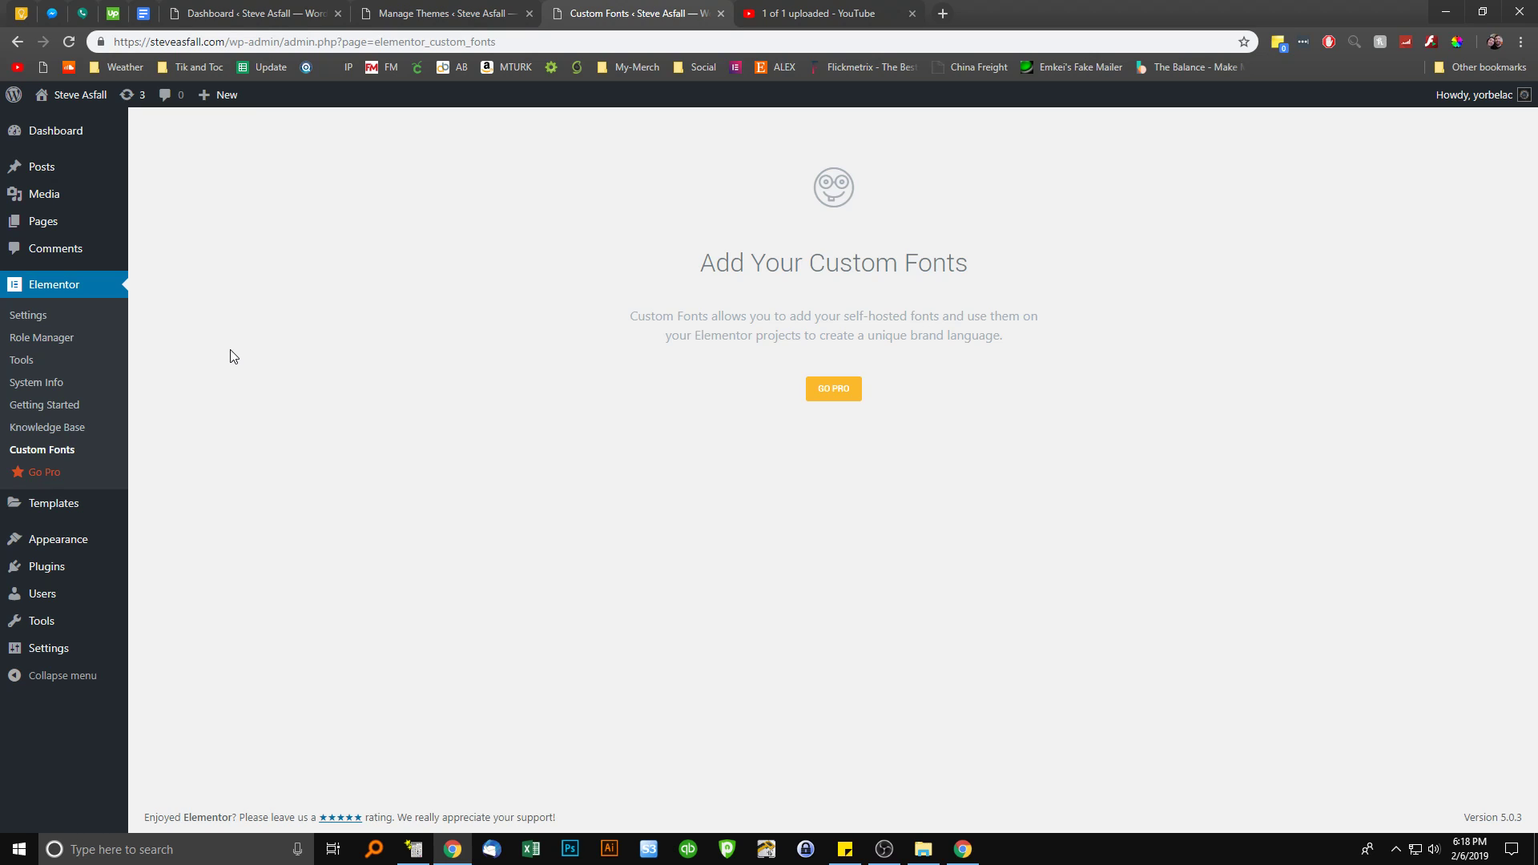
left_click_drag(661, 319, 796, 319)
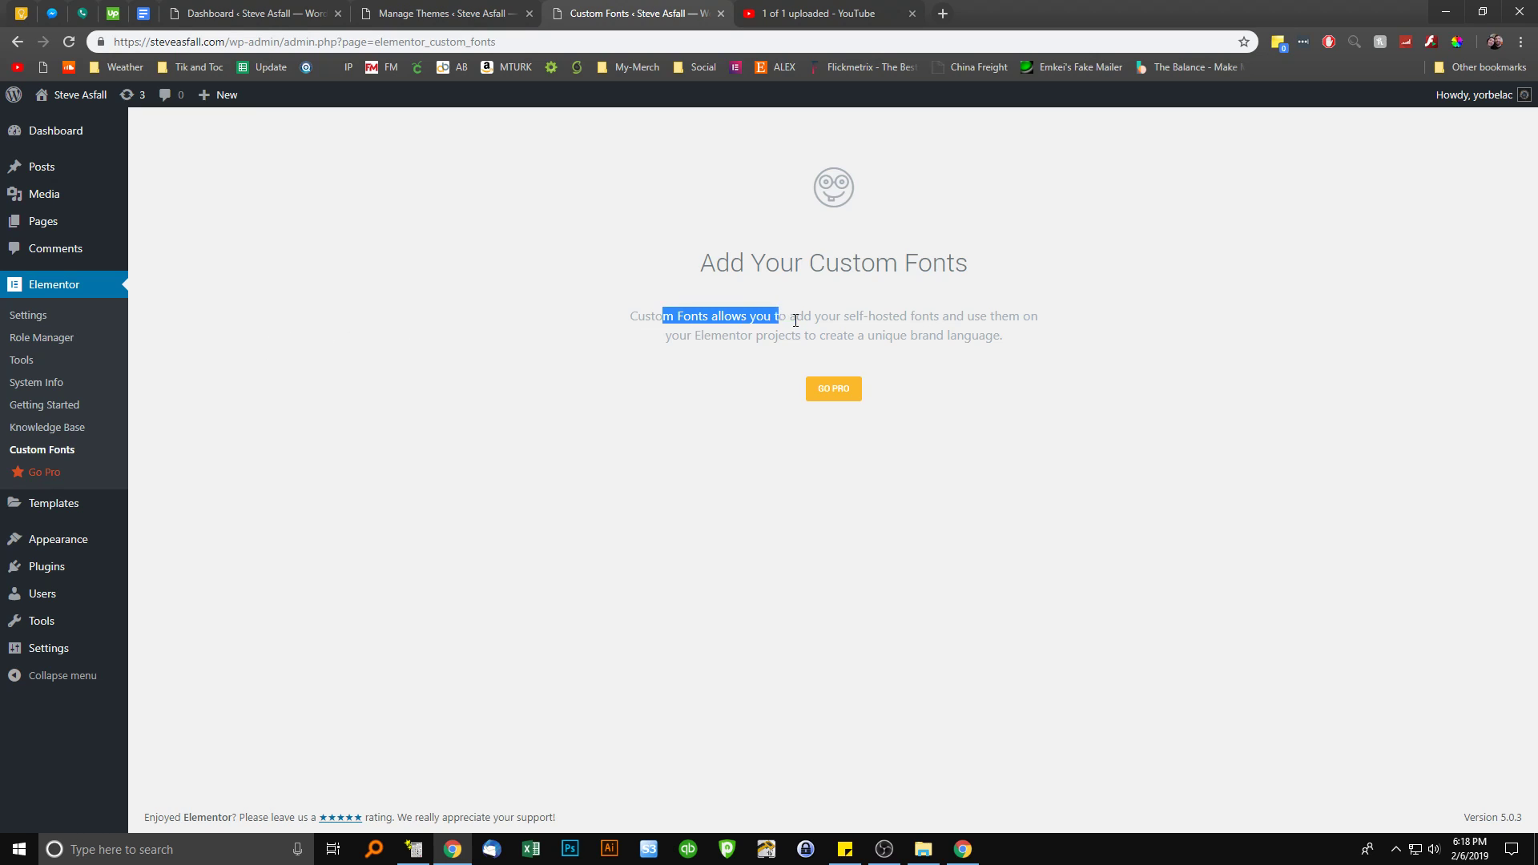
left_click(796, 319)
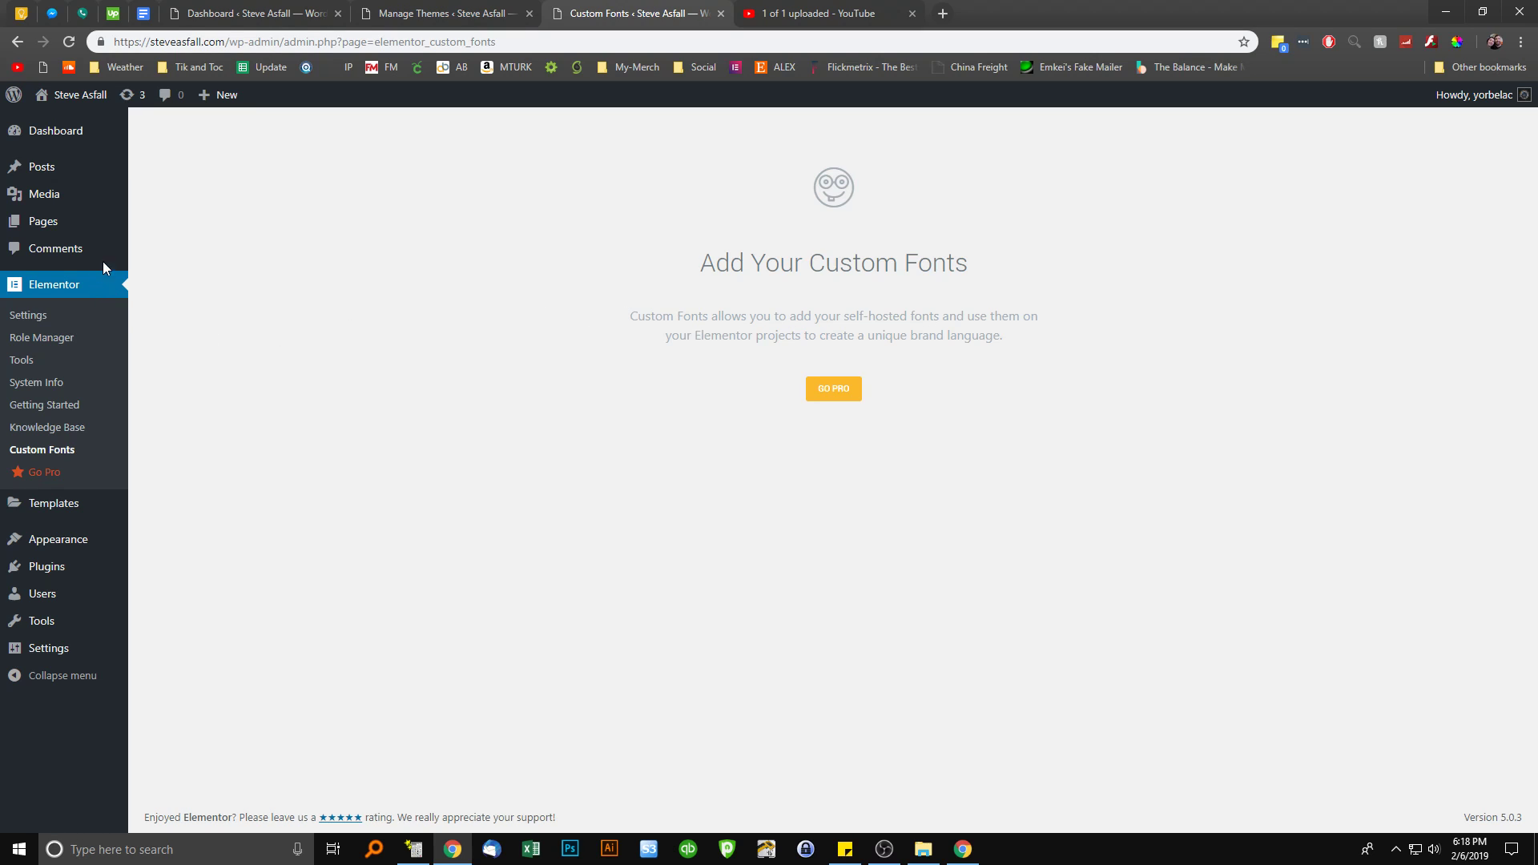
Dismiss the theme's plugin notice on the Pages screen, add a new page and close the editor's welcome tip
mouse_move(54, 231)
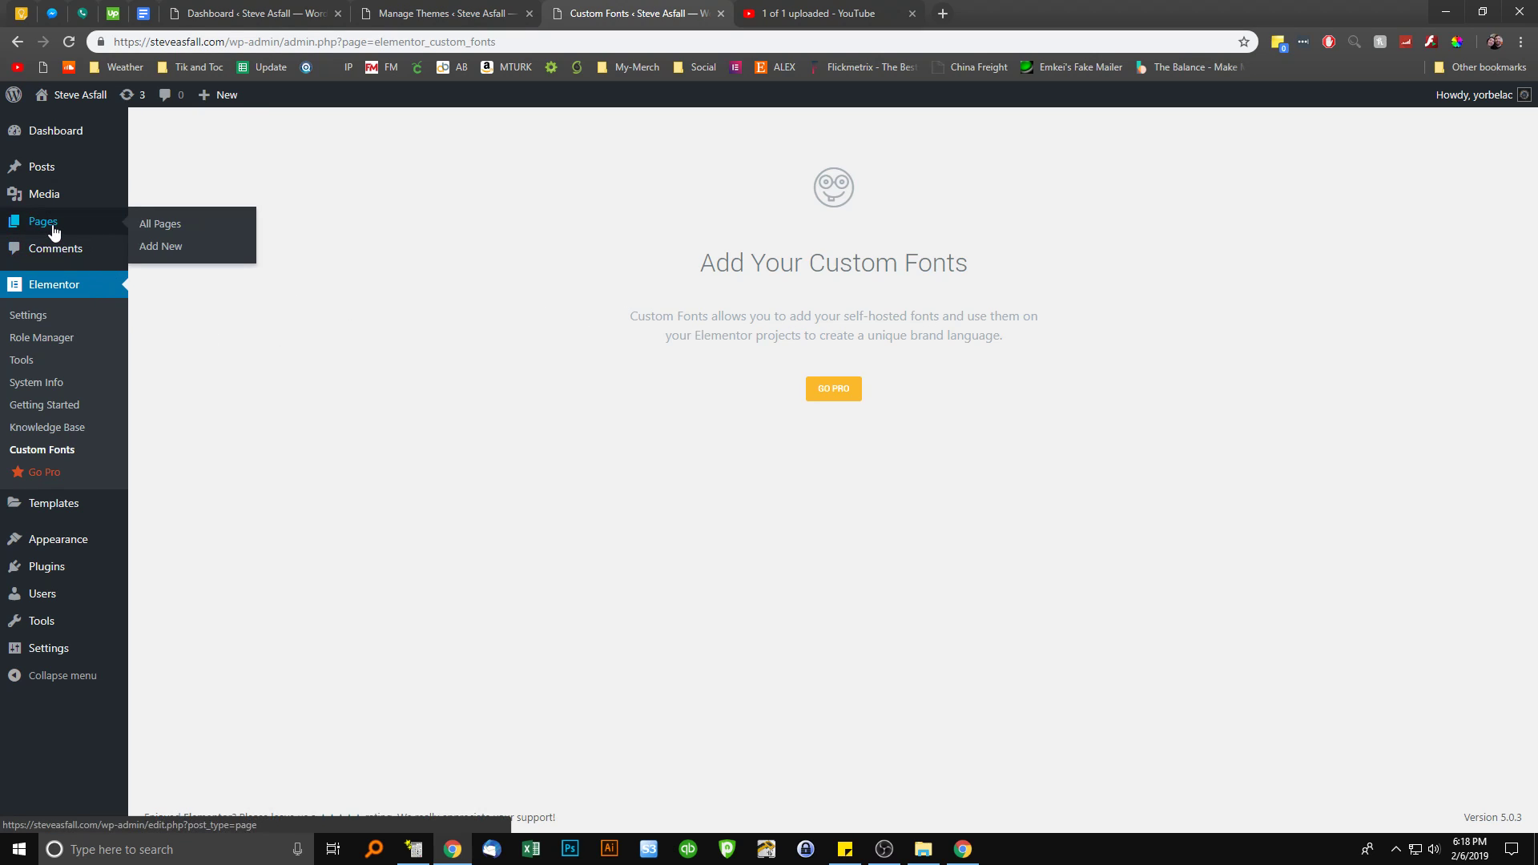
left_click(55, 232)
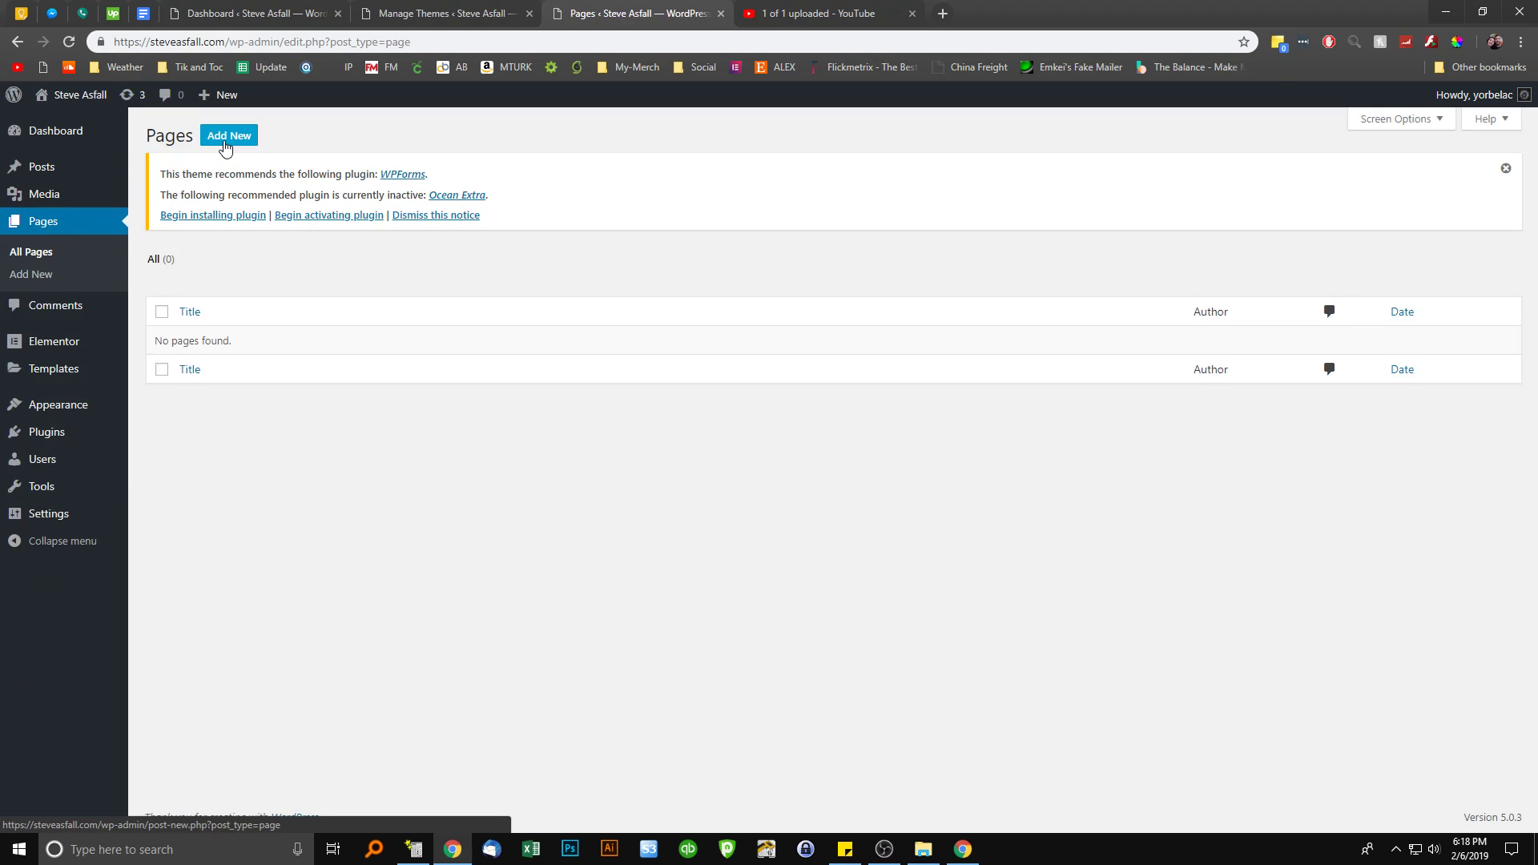
left_click(417, 216)
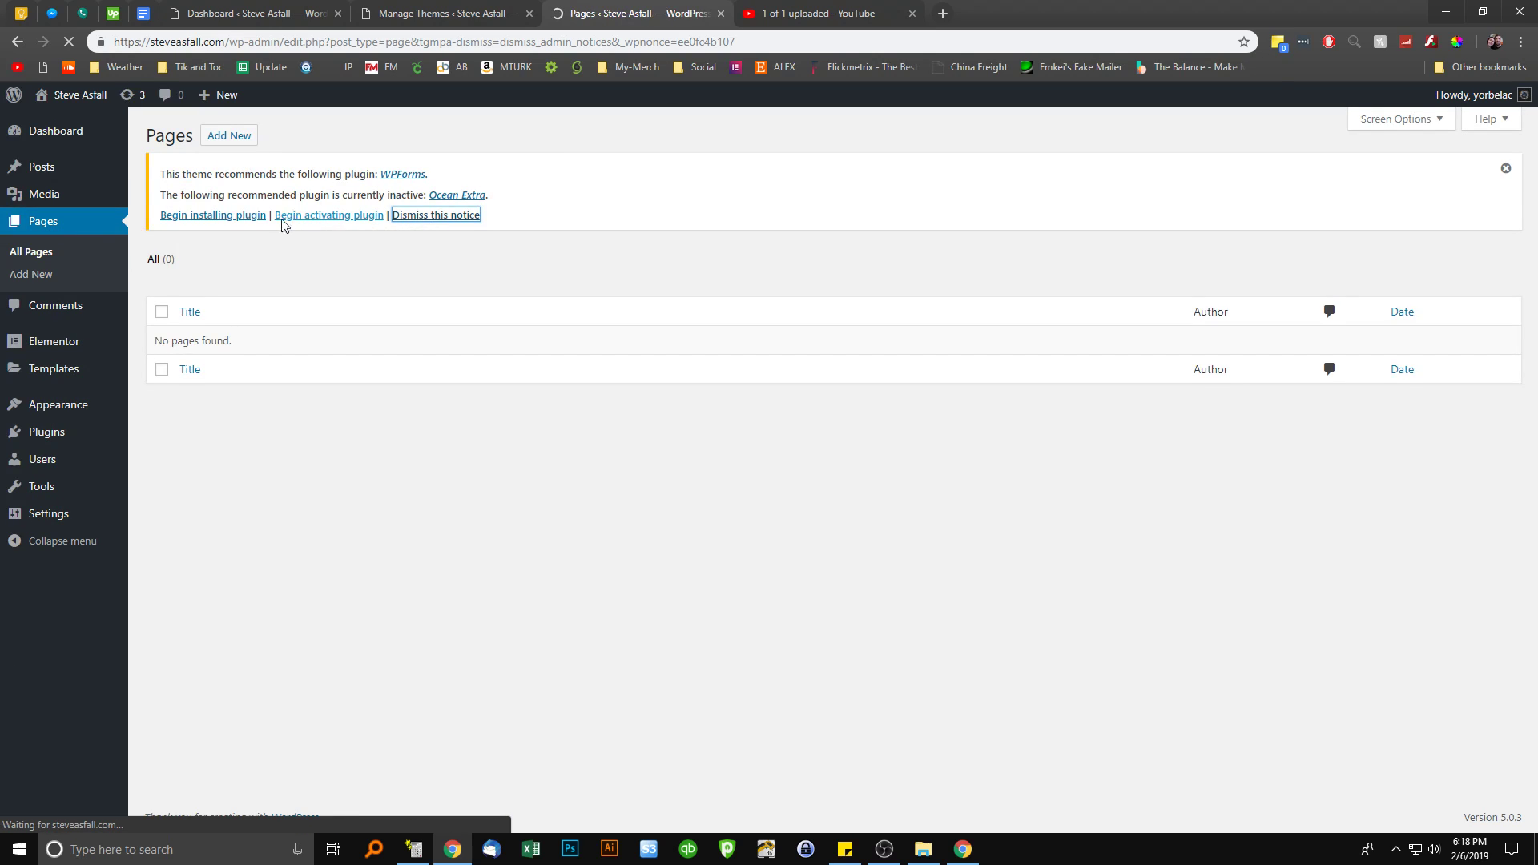
left_click(235, 137)
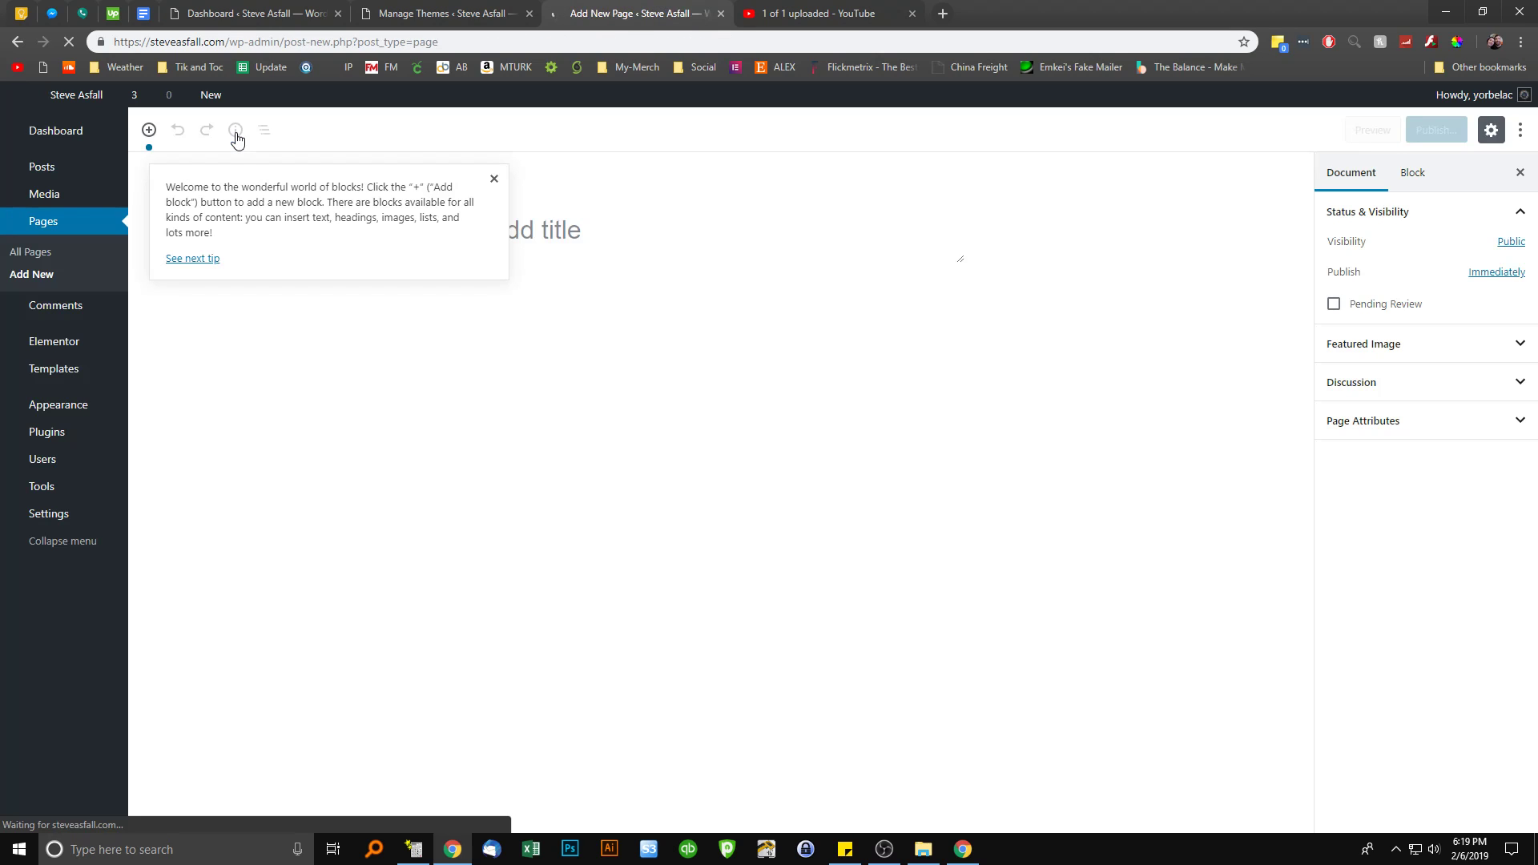
left_click(494, 178)
Browse the blocks available for the new page's body and close the block list without inserting one
left_click(653, 287)
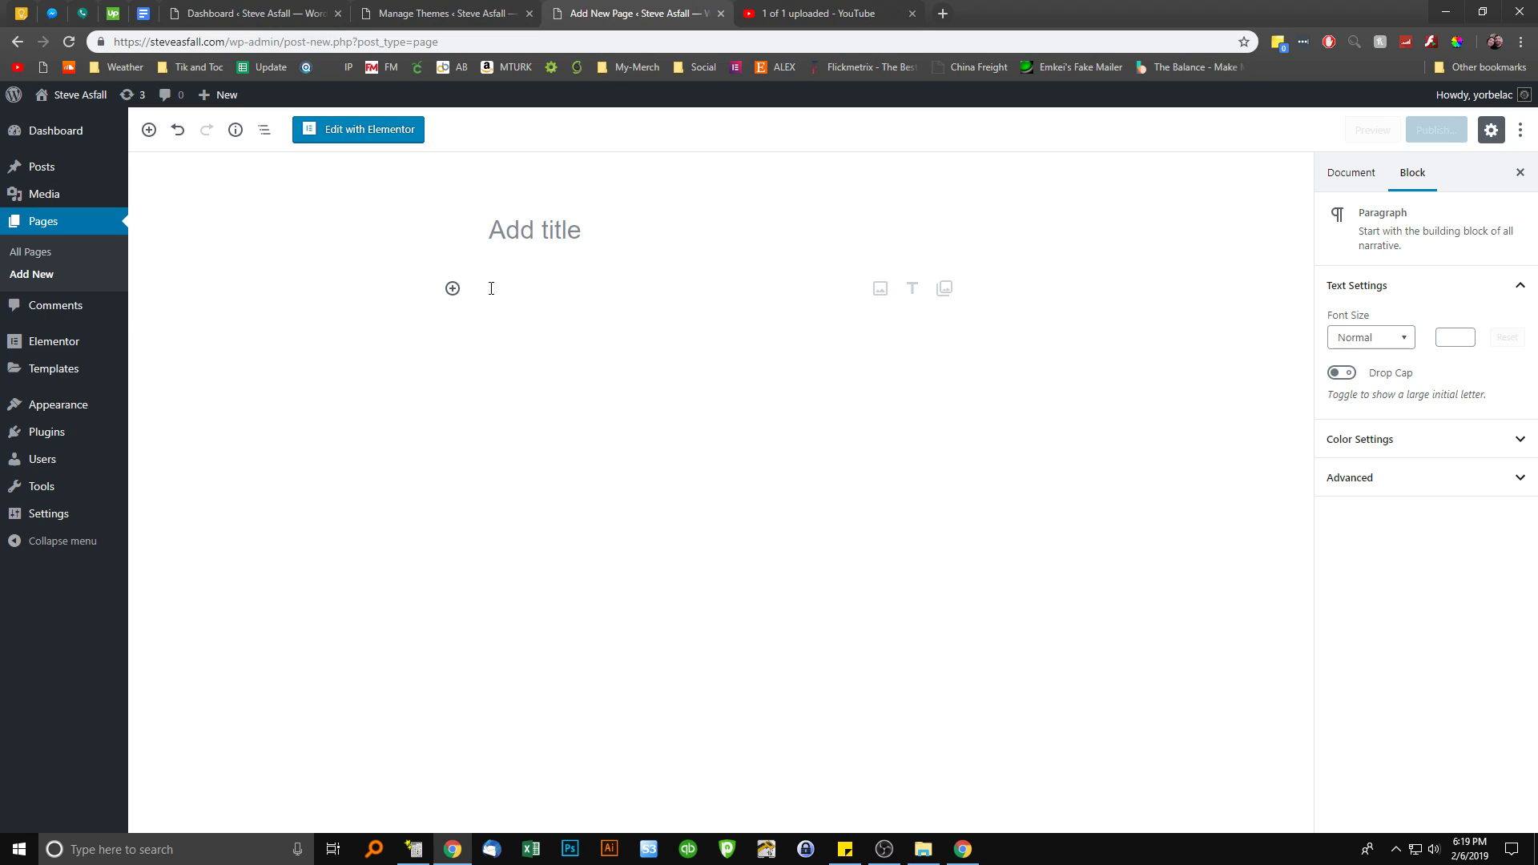
left_click(453, 290)
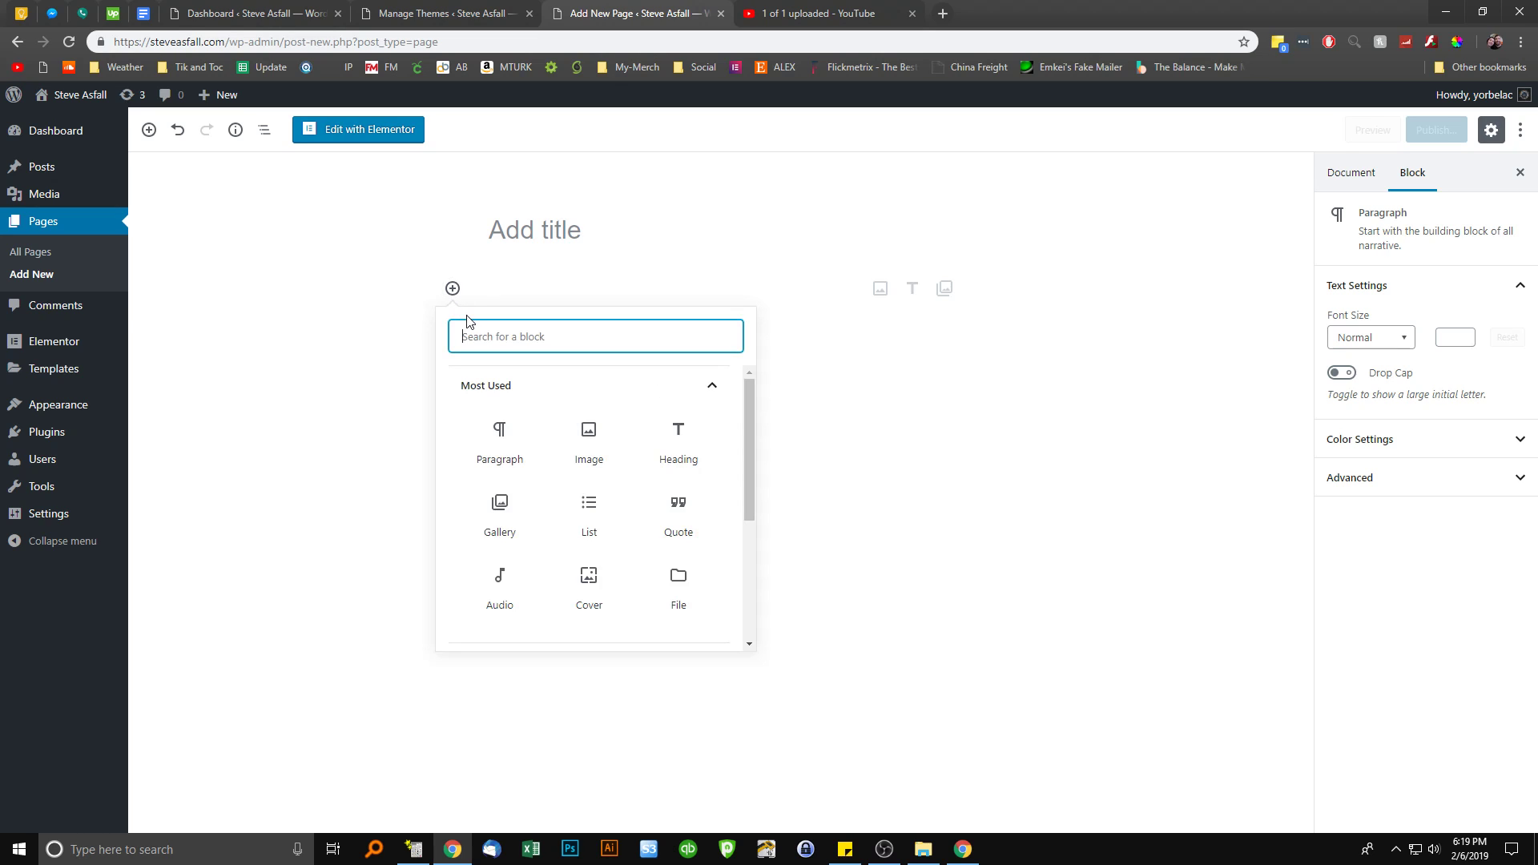
scroll(711, 439, "down", 3)
scroll(653, 521, "up", 3)
left_click_drag(752, 468, 761, 559)
scroll(639, 539, "up", 3)
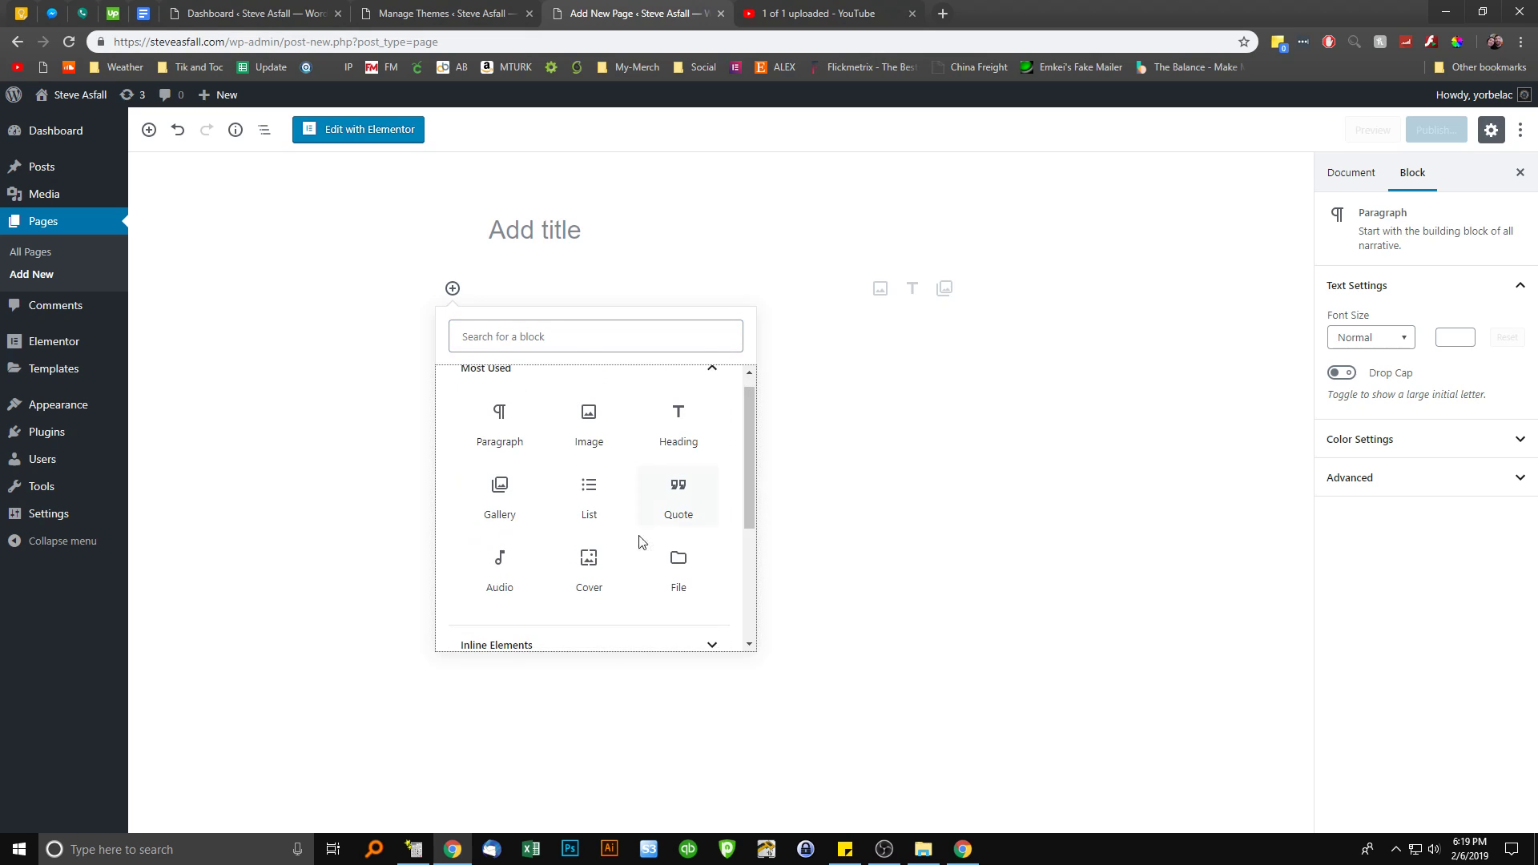
left_click(841, 471)
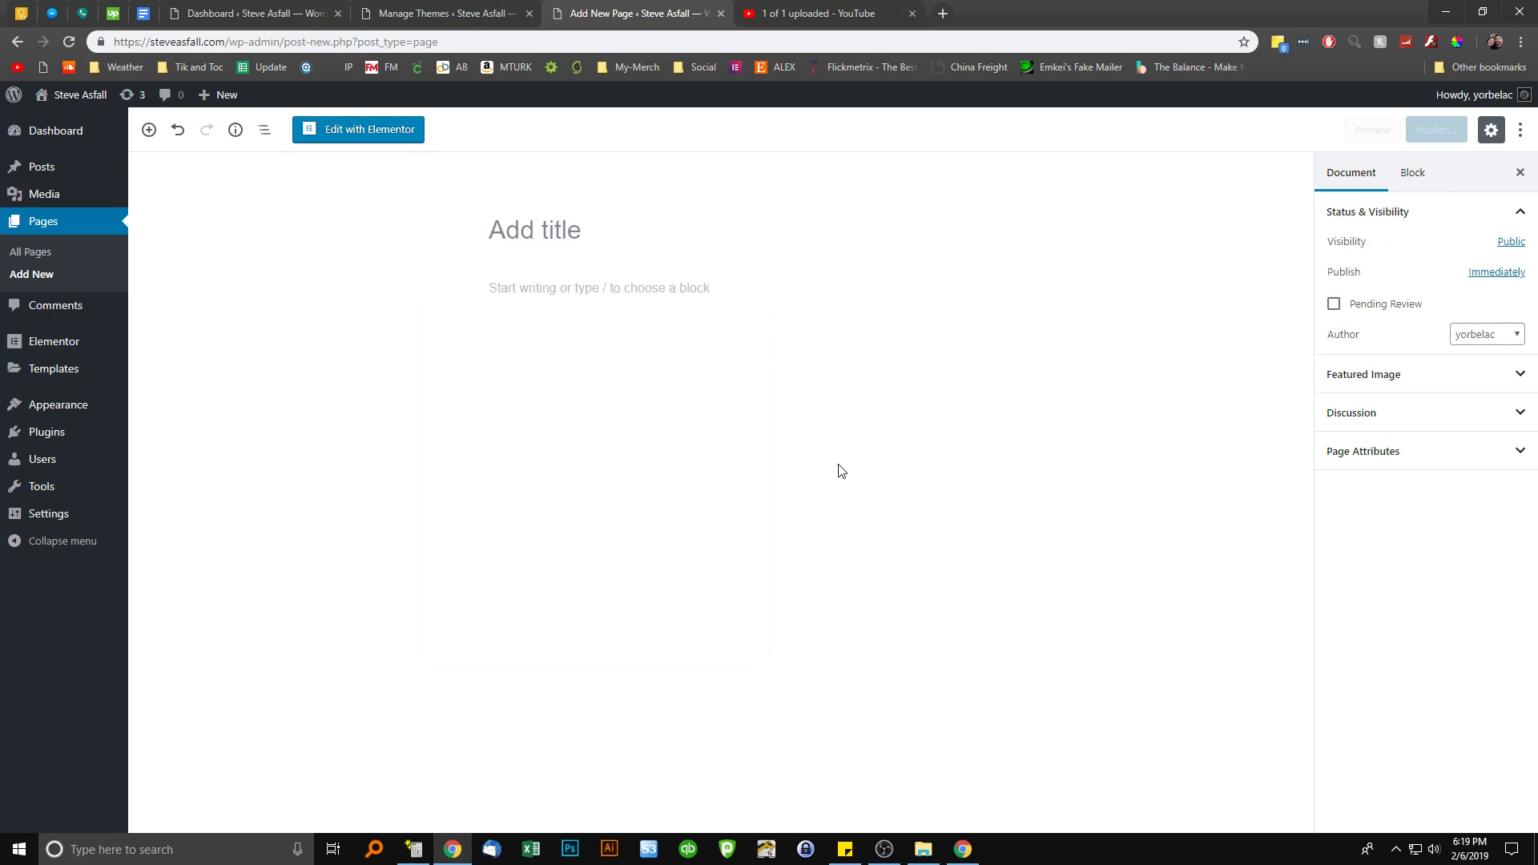
Edit the new page with Elementor and set its title to "home" in the page settings, keeping the status as Draft
left_click(412, 140)
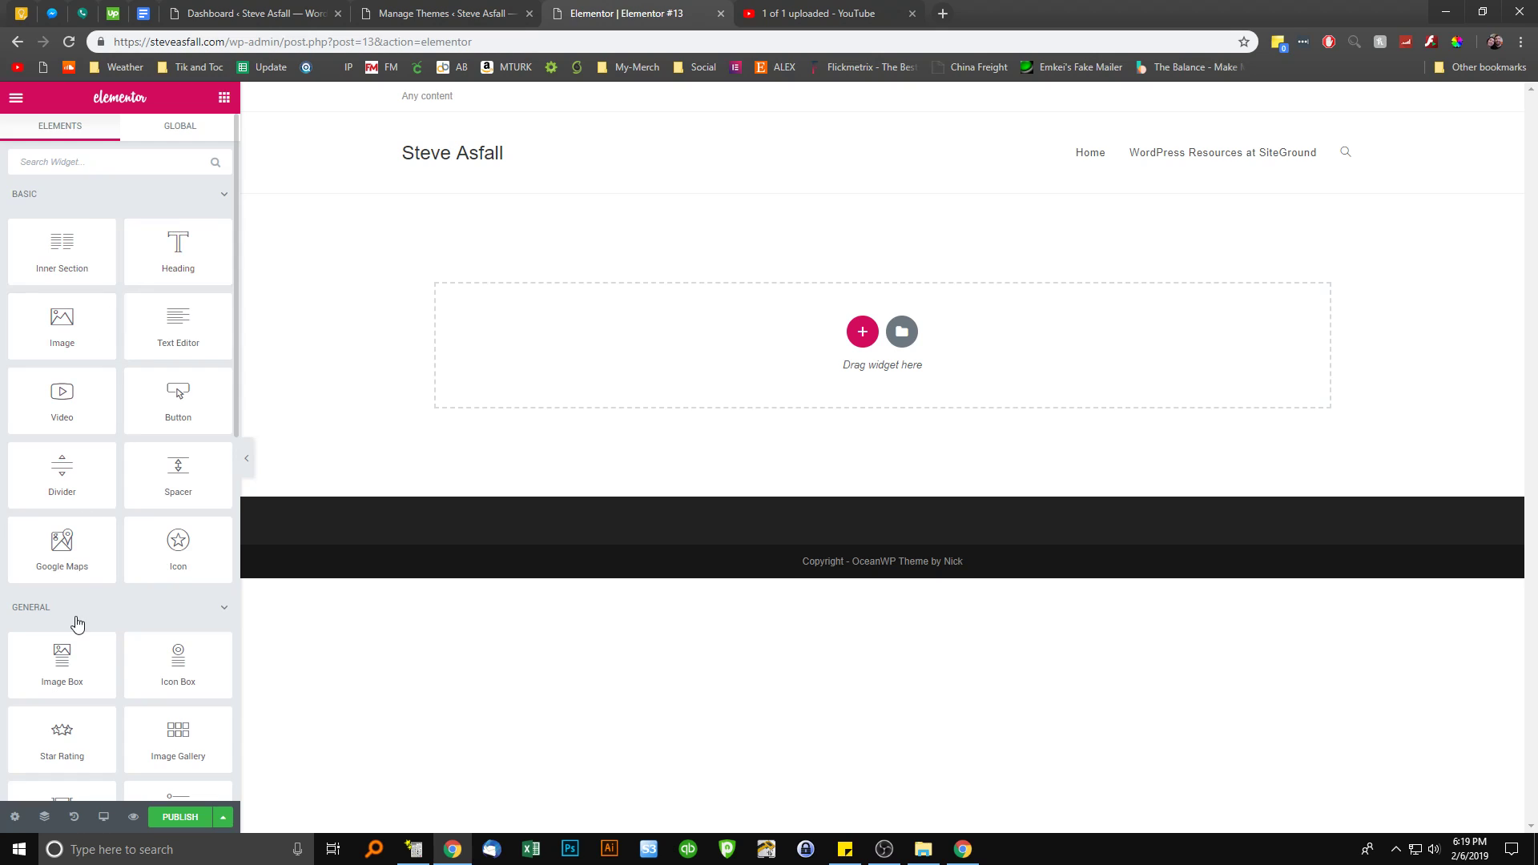
left_click(15, 824)
left_click_drag(98, 238, 20, 238)
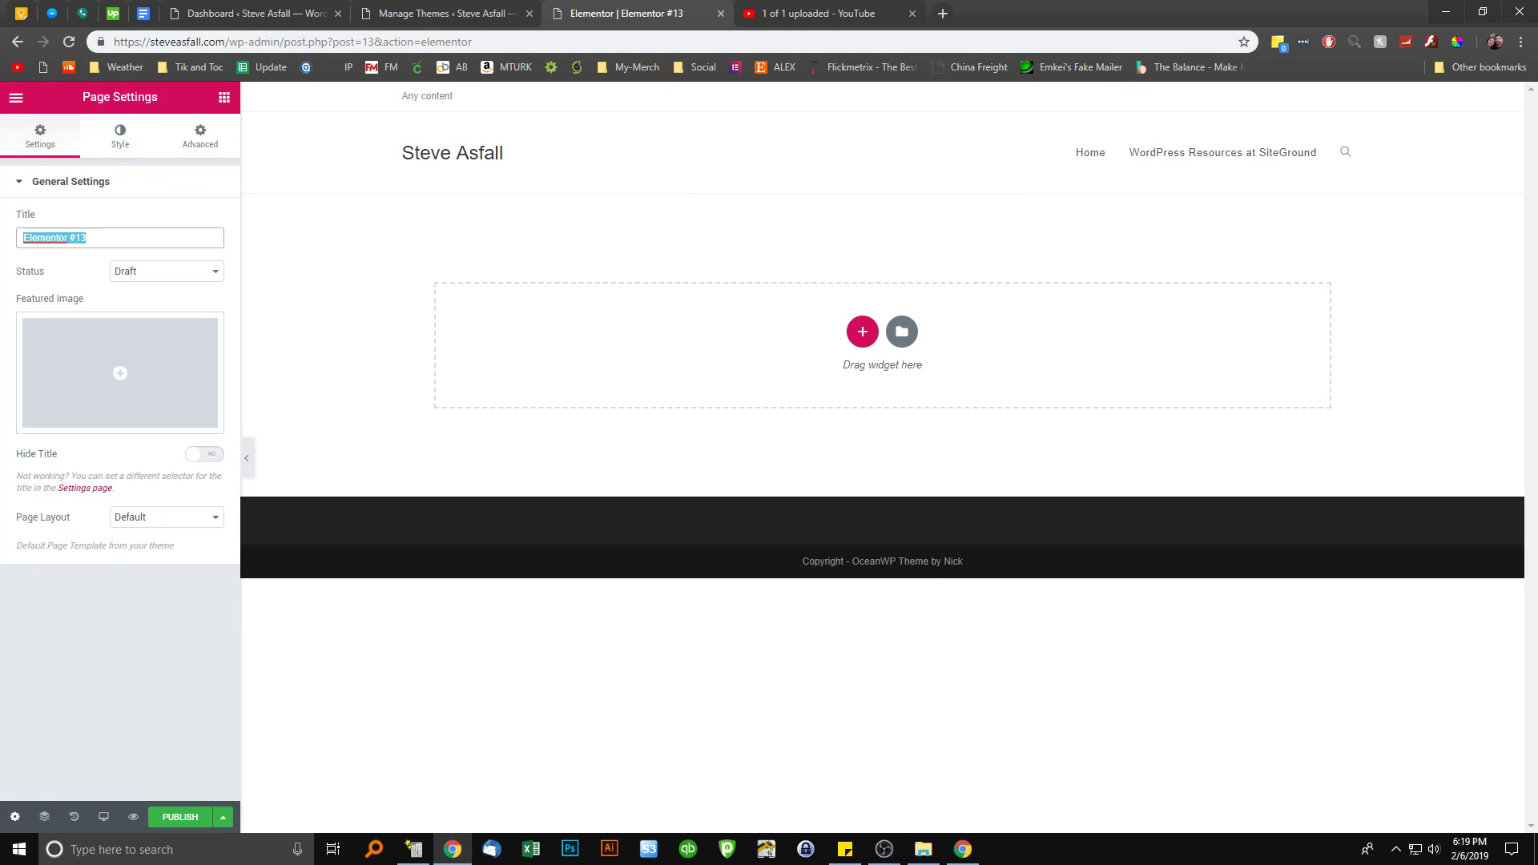
type("home")
left_click(166, 276)
left_click(166, 277)
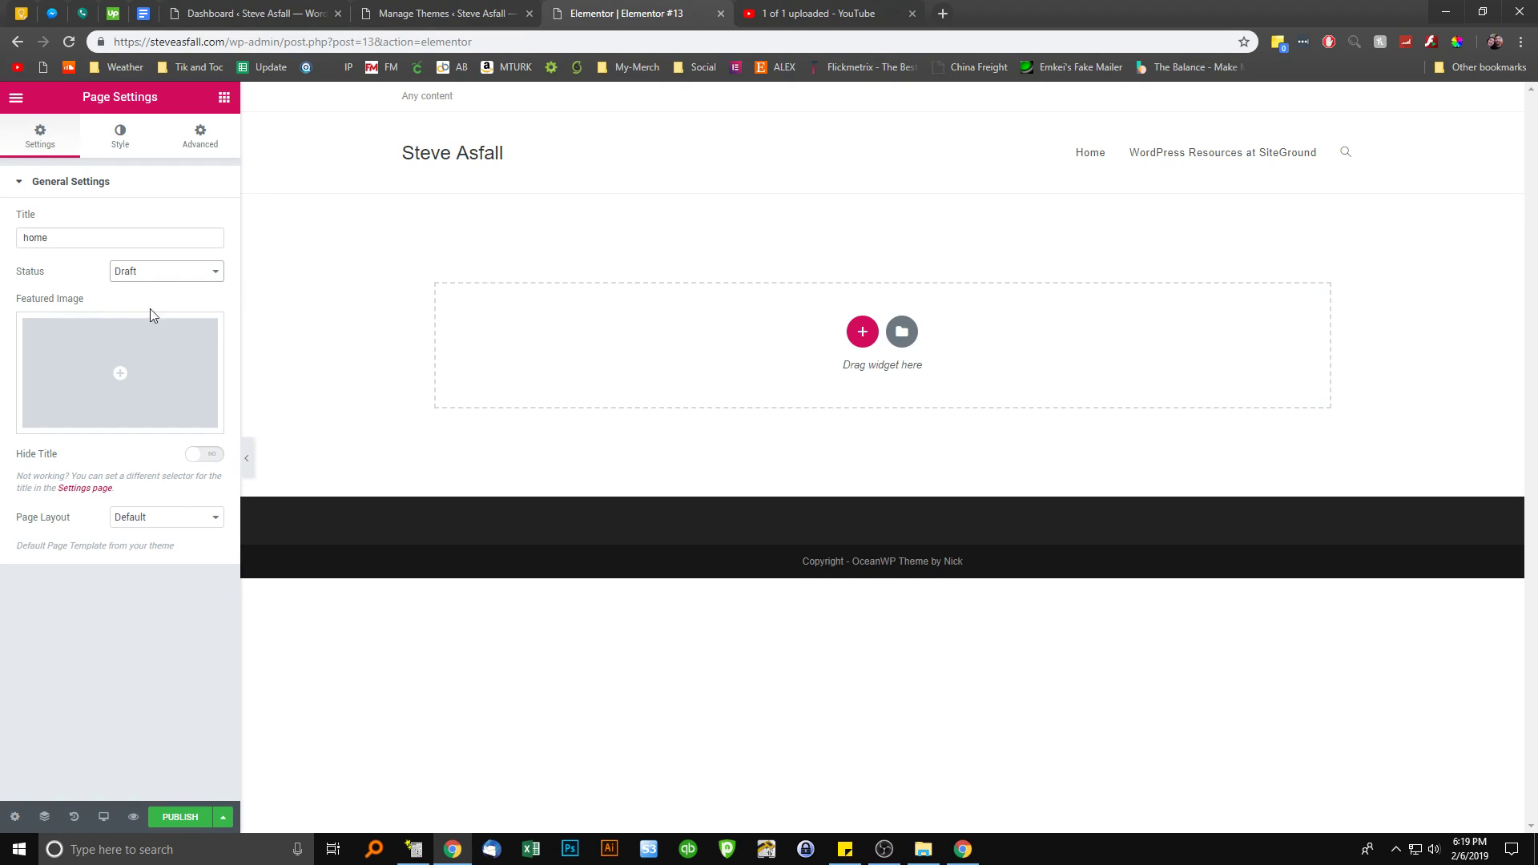
Upload sWO9xHy.jpg from the Backgrounds folder in Pictures and insert it as the page's featured image
left_click(138, 386)
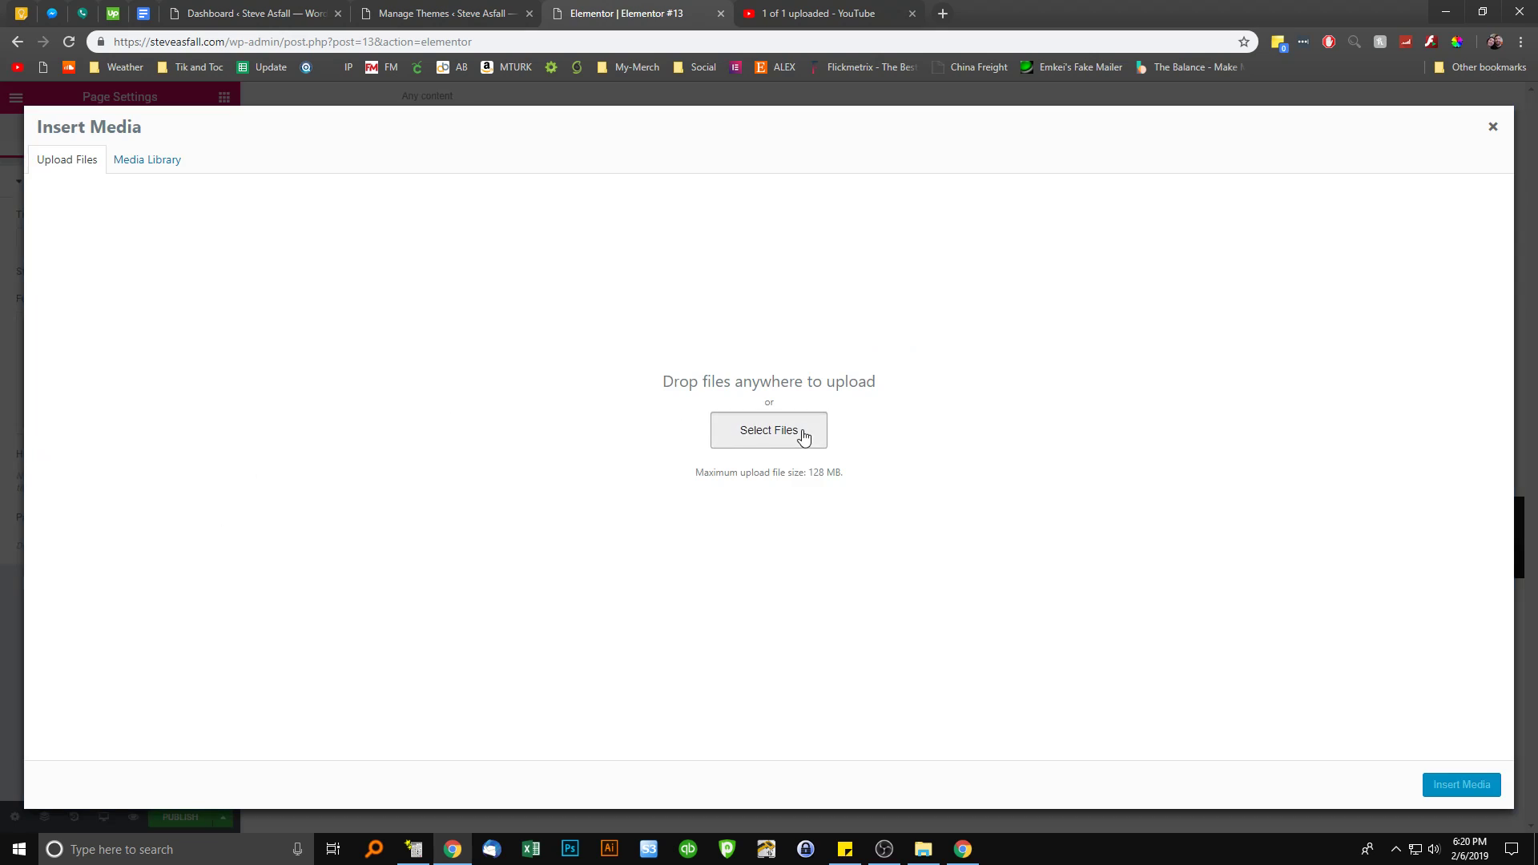
left_click(799, 431)
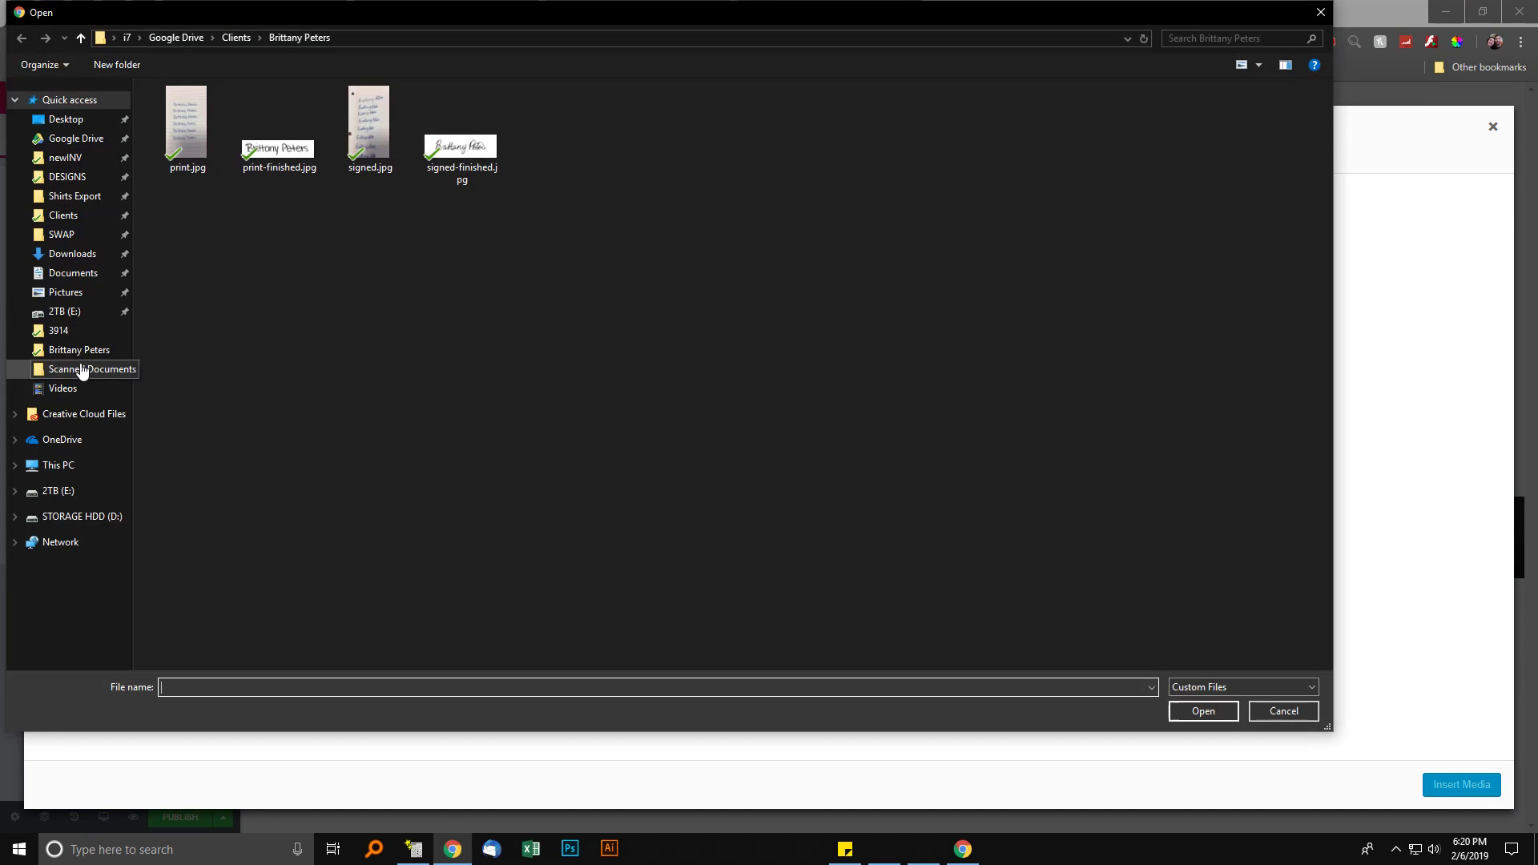
left_click(70, 293)
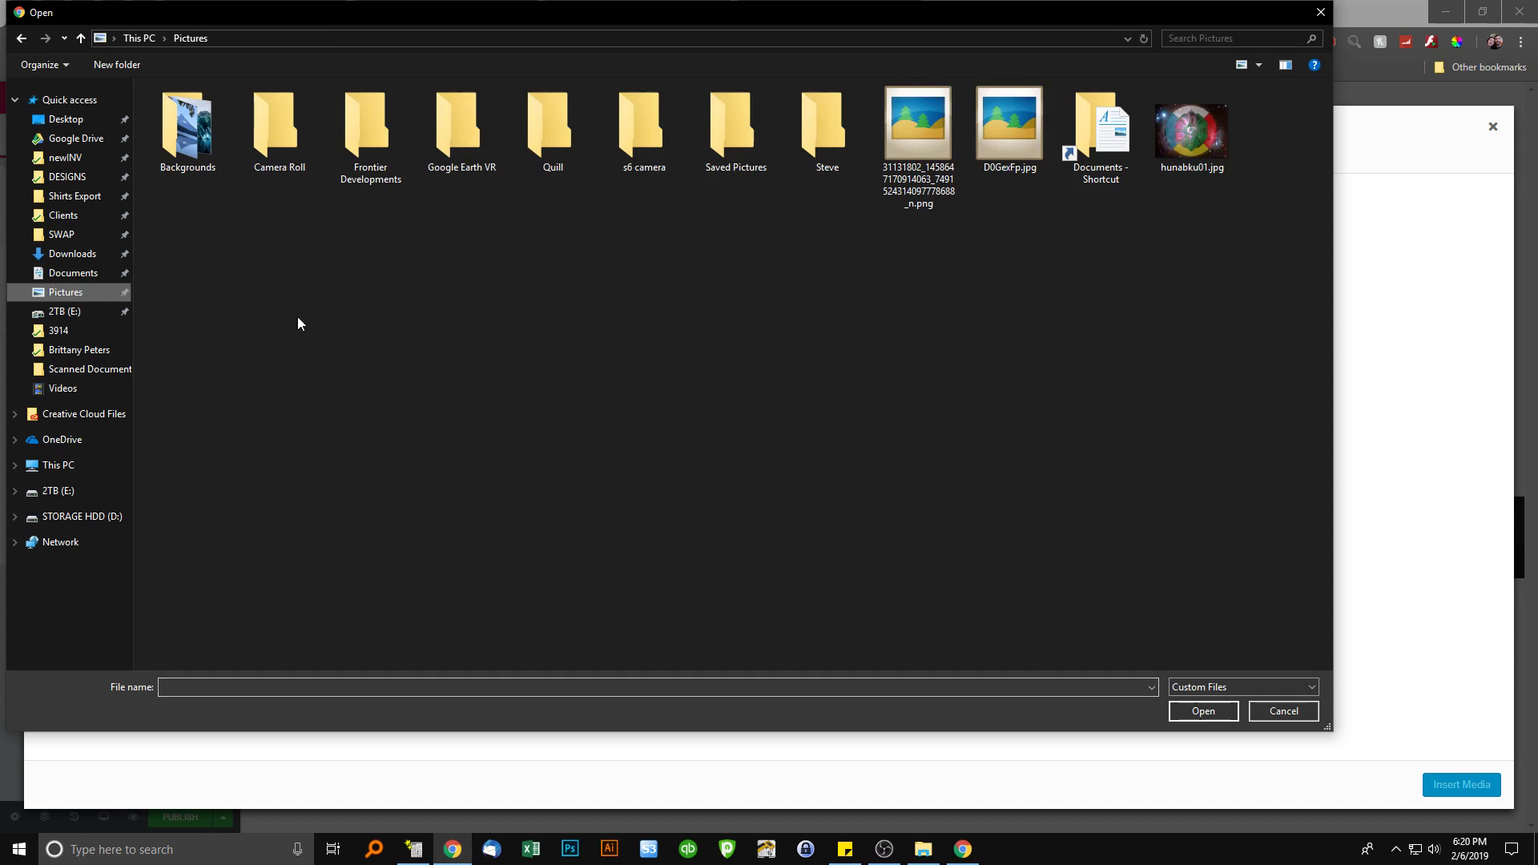
double_click(271, 126)
left_click(200, 38)
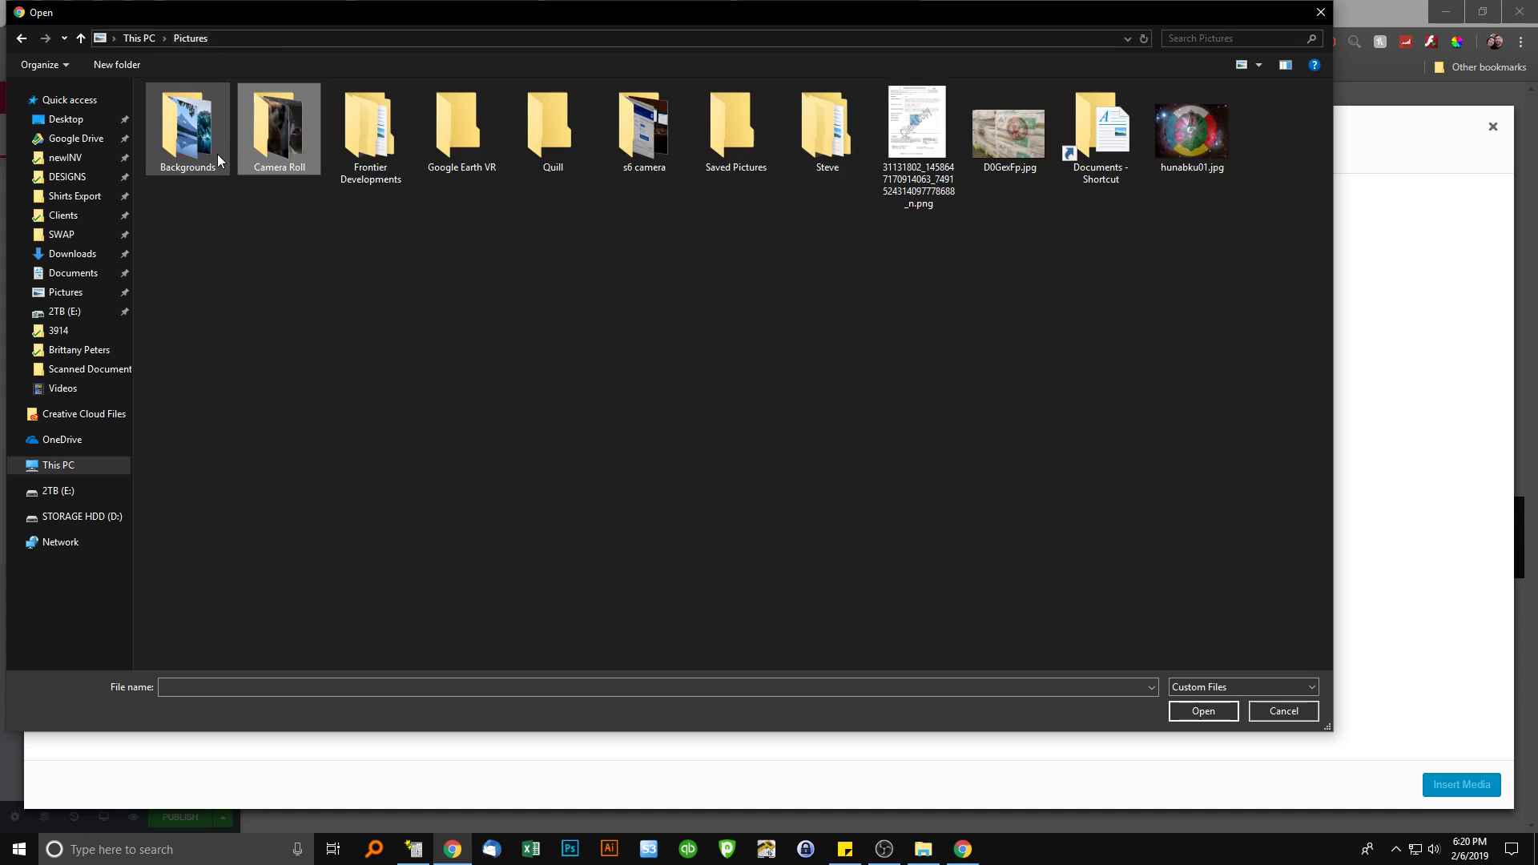
double_click(203, 141)
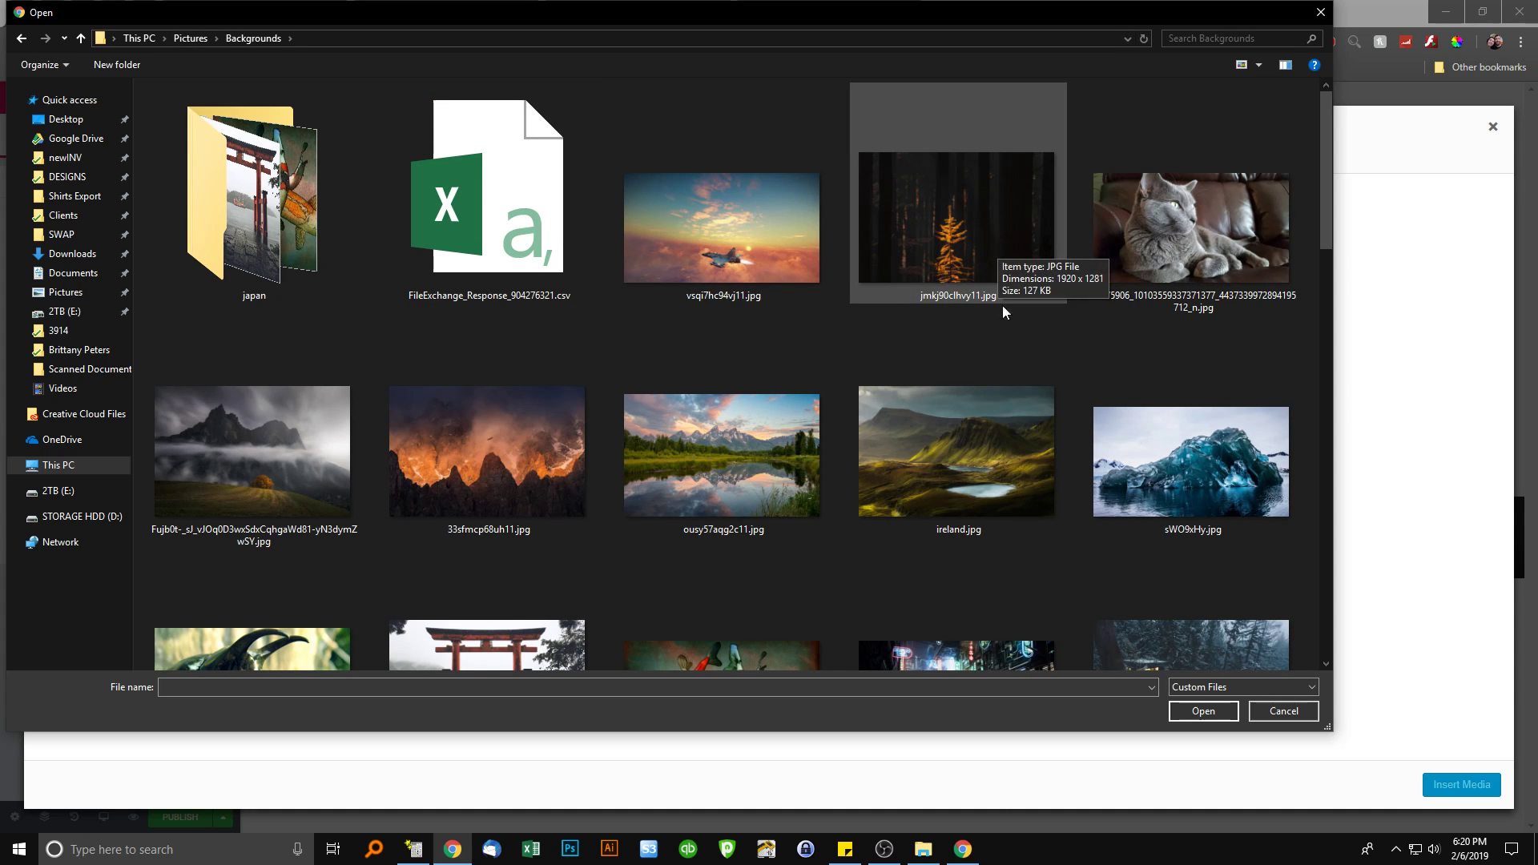
scroll(629, 453, "down", 1)
double_click(1112, 401)
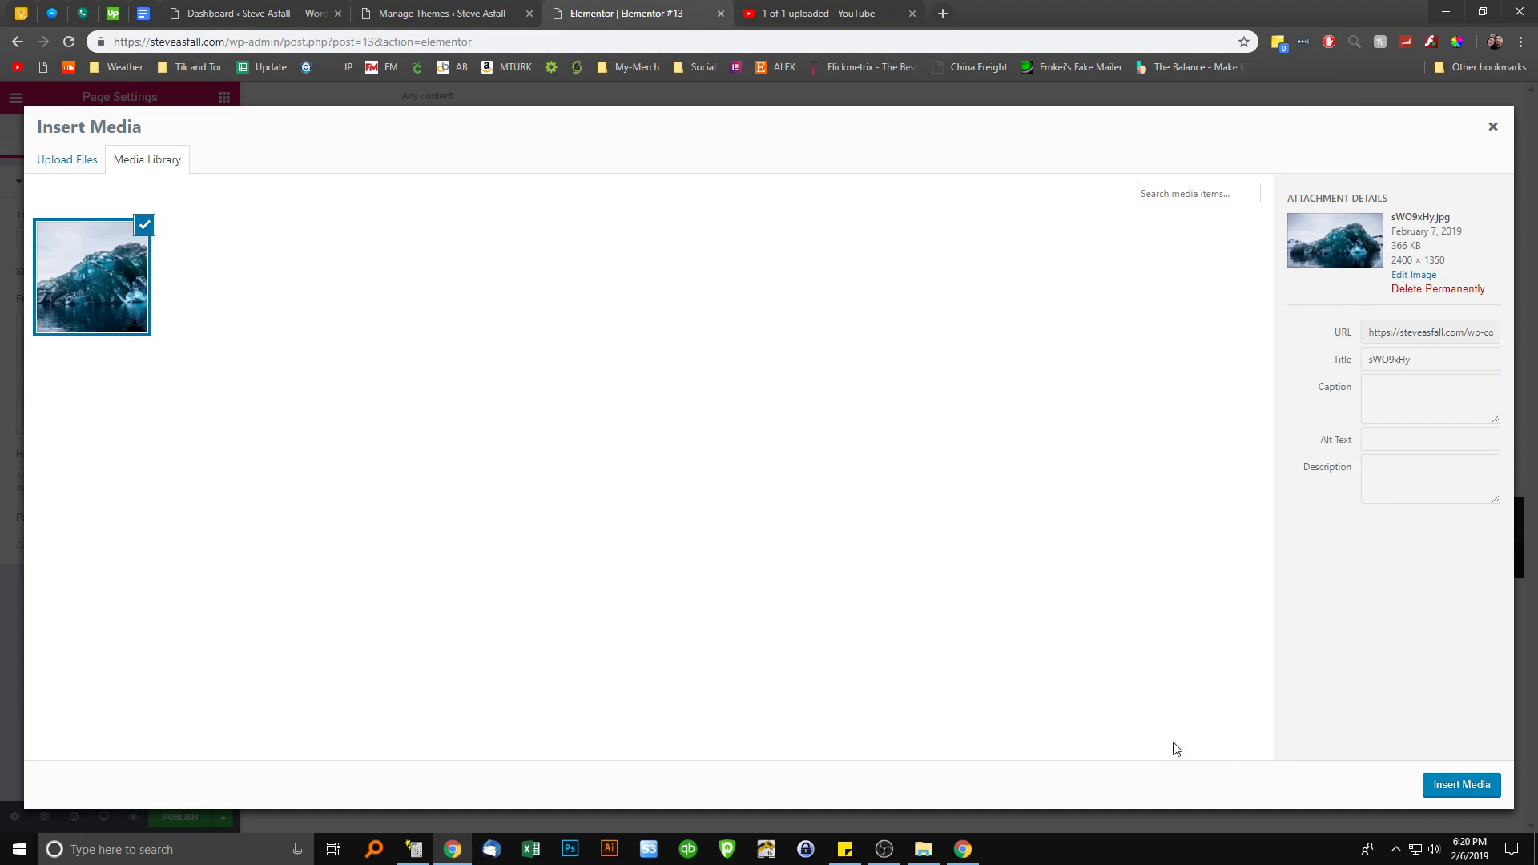
left_click(1434, 784)
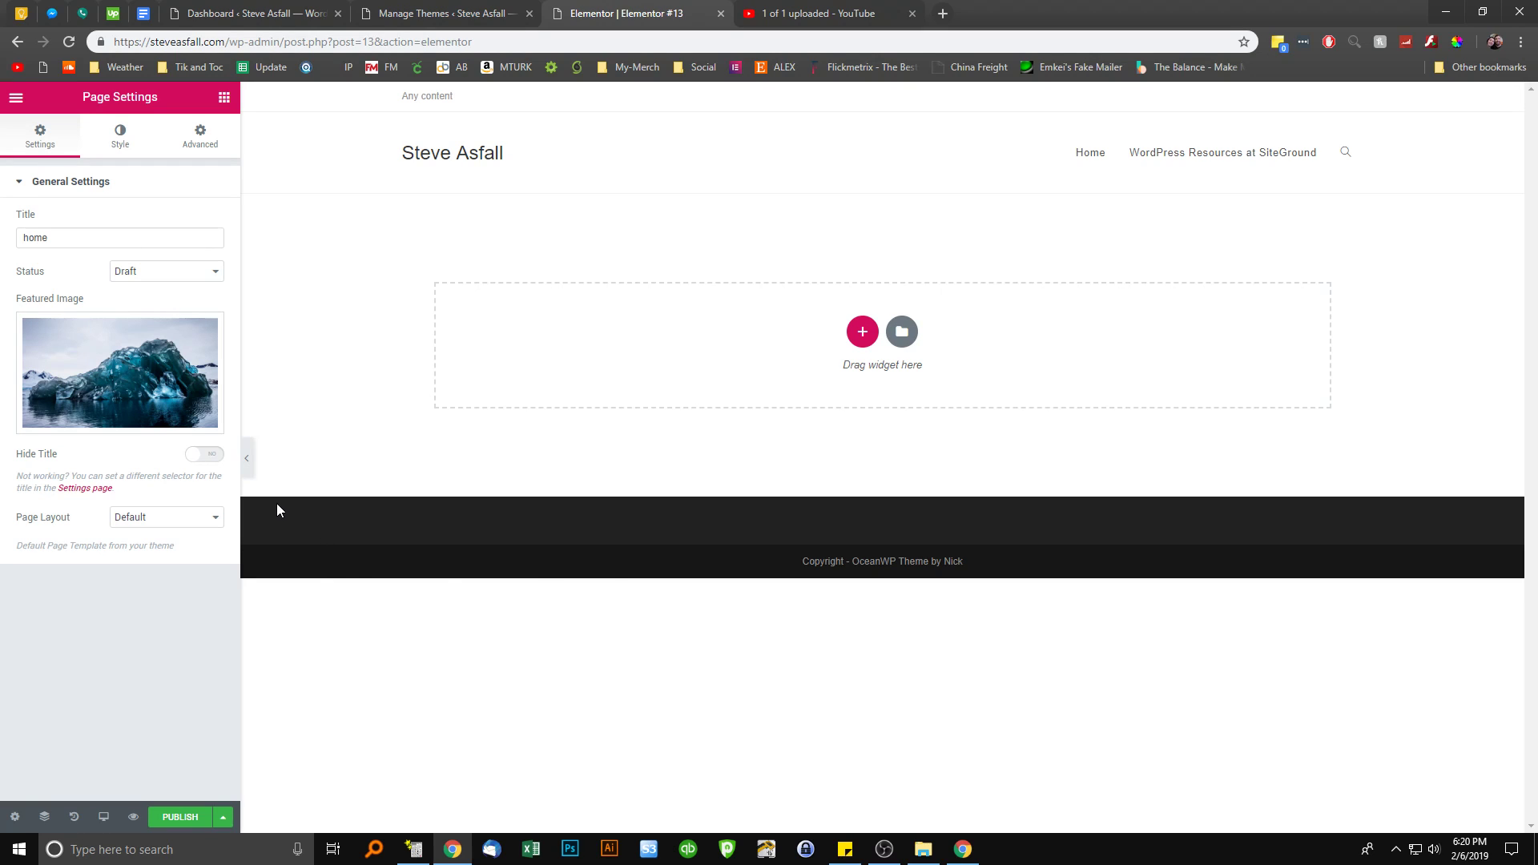
Try the Hide Title option on and off and look through the page layout choices, keeping Default
left_click(210, 458)
left_click(210, 458)
left_click(204, 457)
left_click(215, 455)
left_click(135, 522)
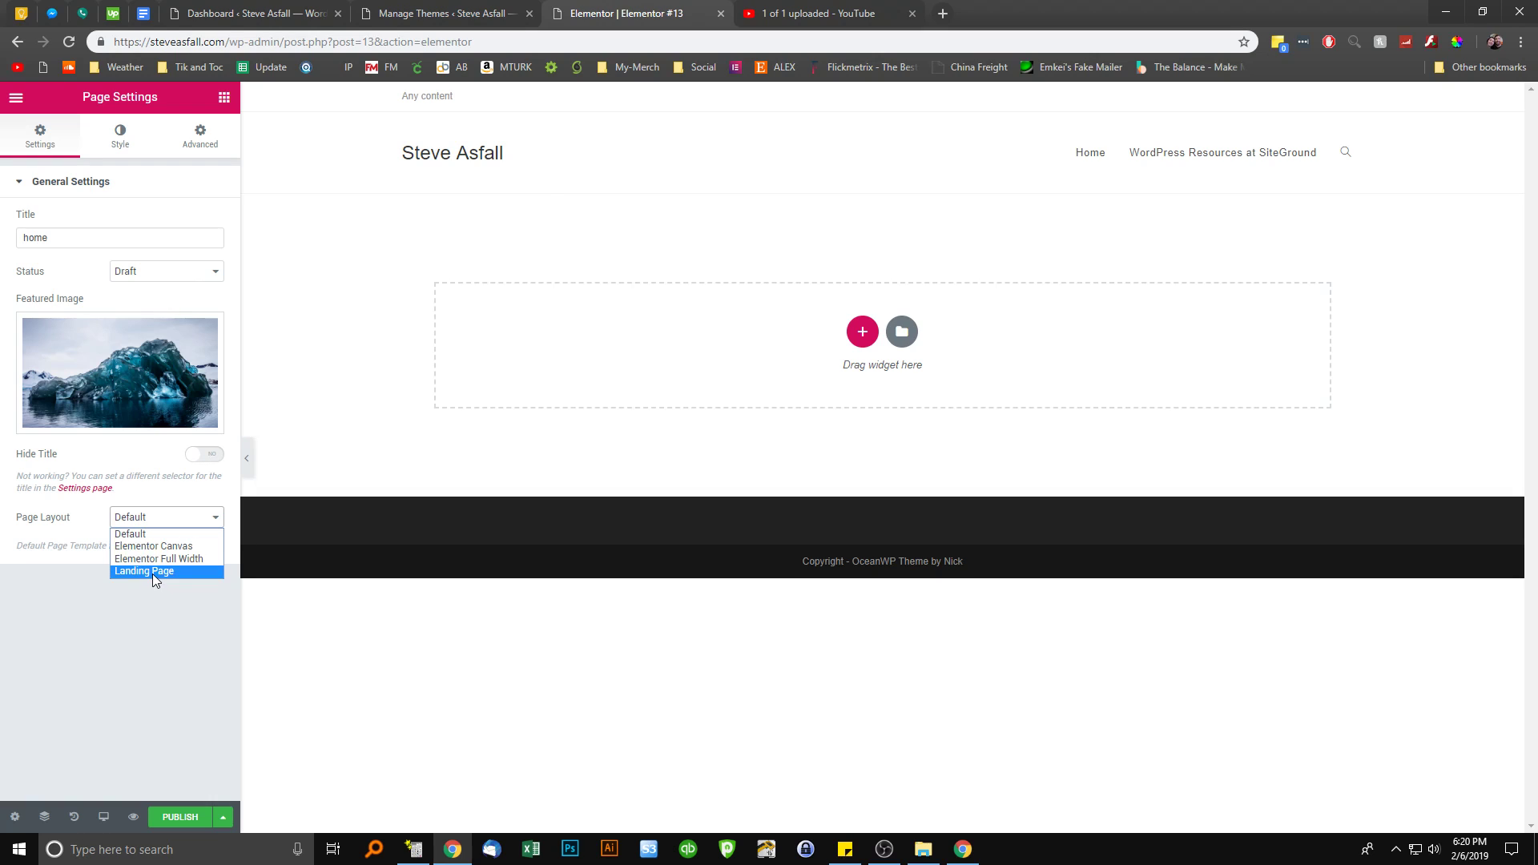
left_click(68, 594)
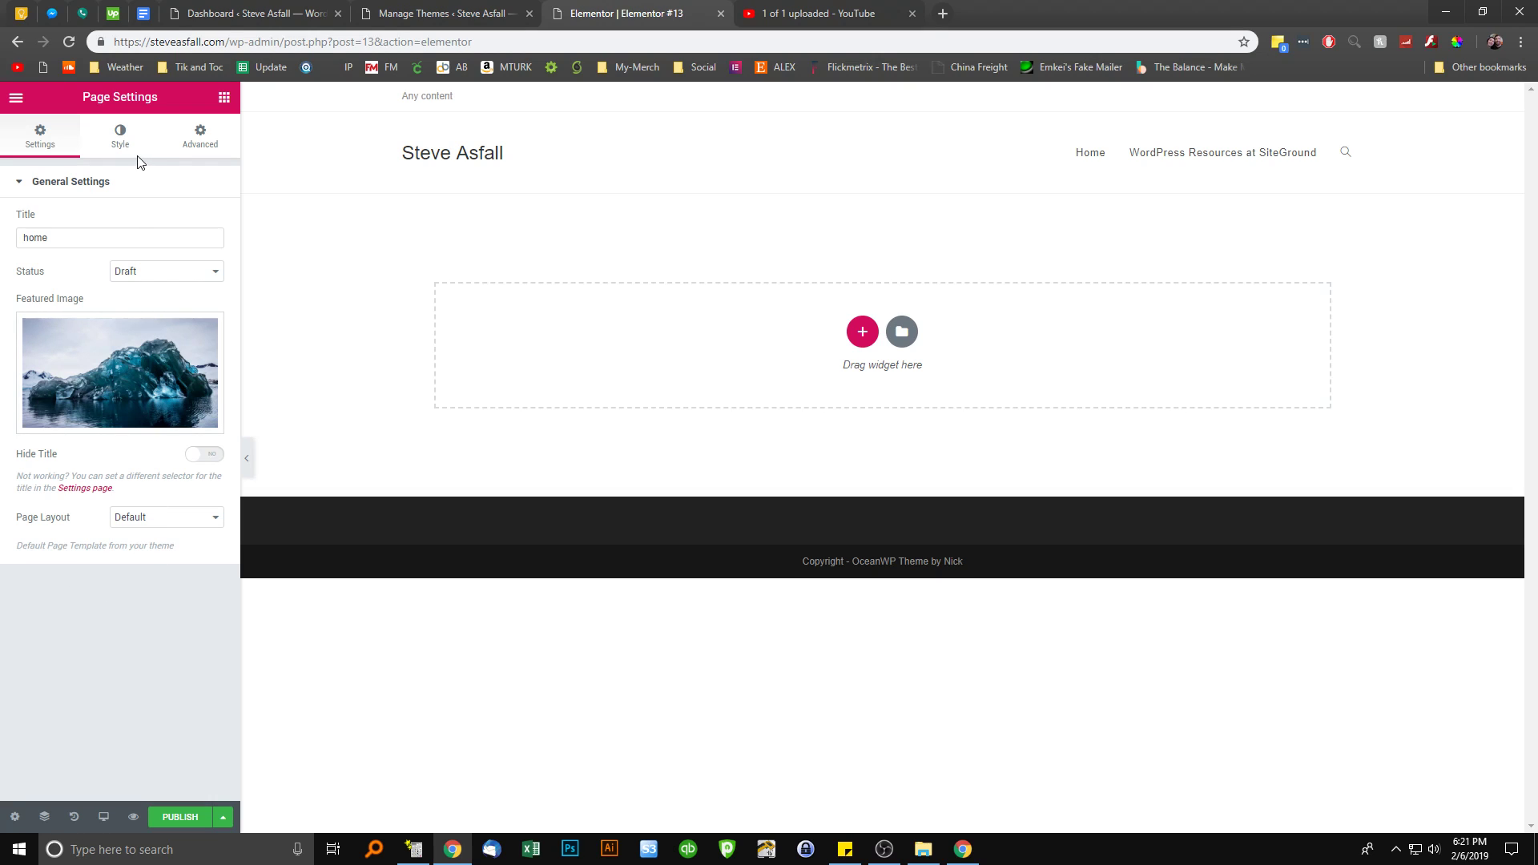
Set the page body's background type to Classic, try #ffffff as the background color and clear it
left_click(120, 136)
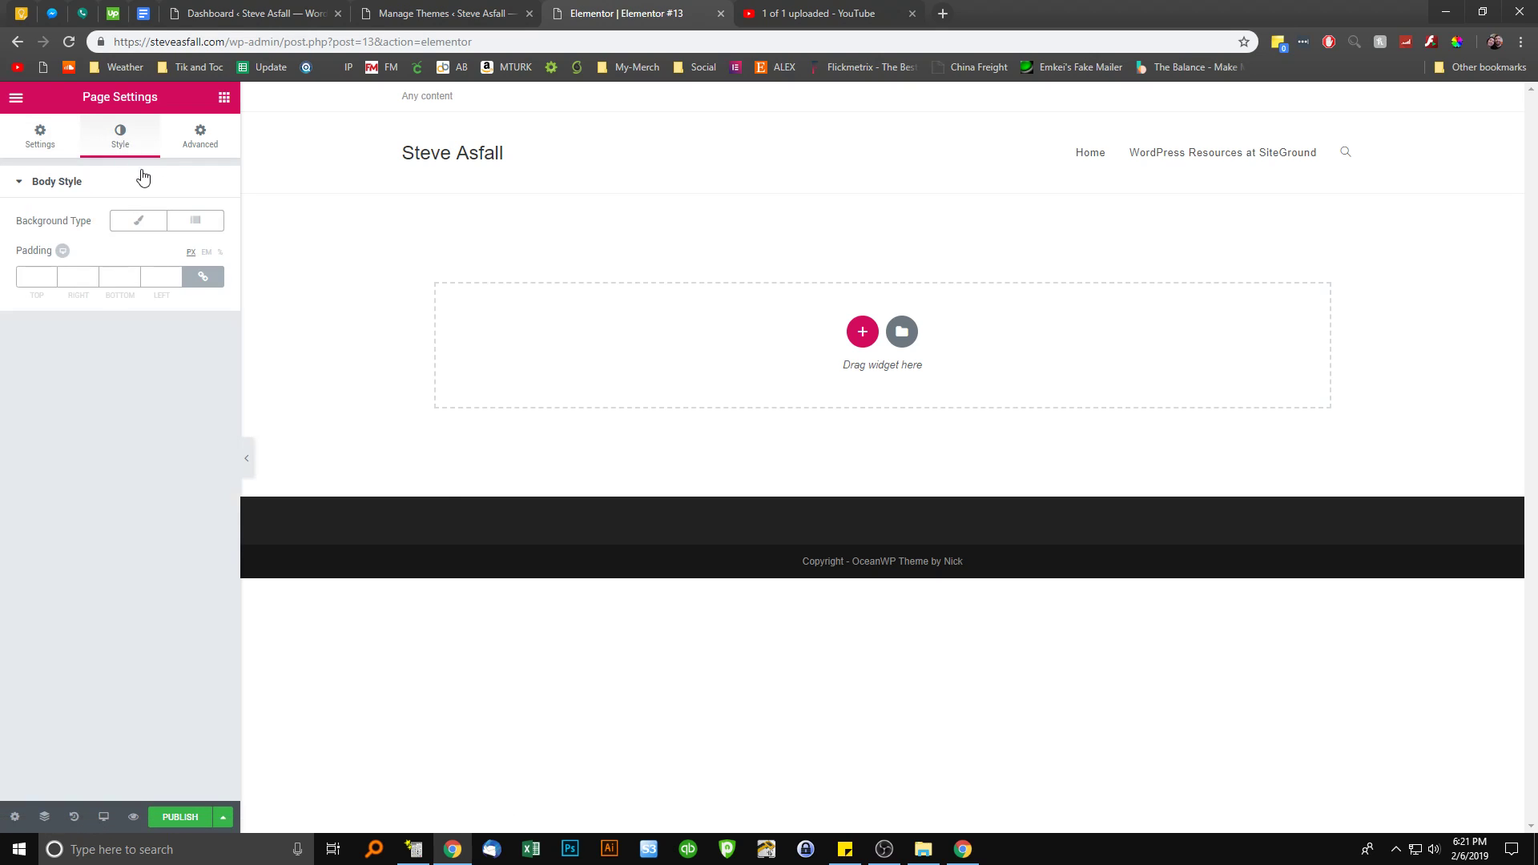
left_click(138, 221)
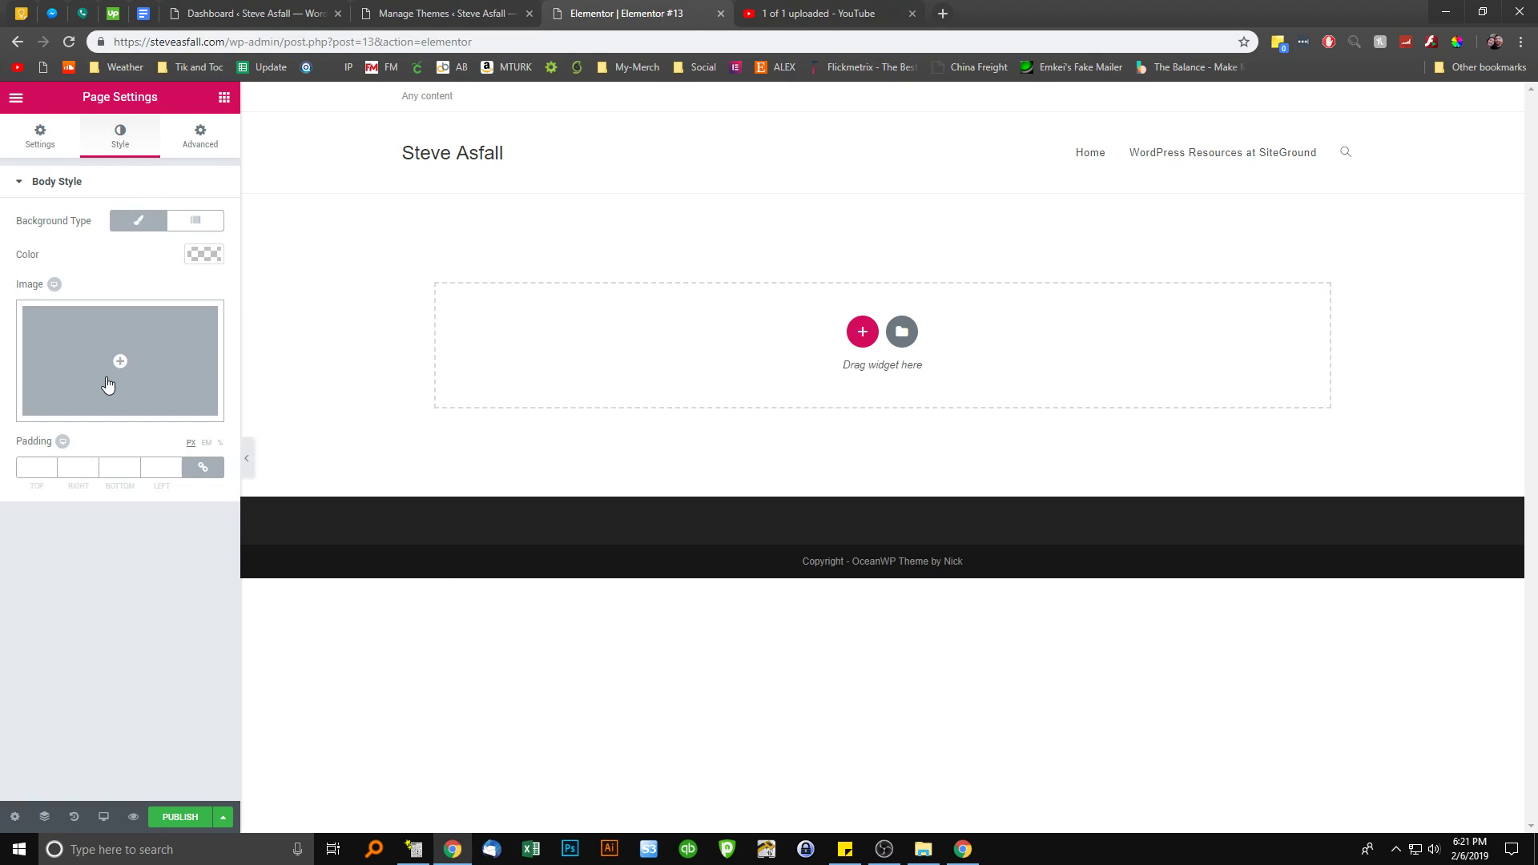
left_click(204, 255)
left_click_drag(109, 368, 3, 246)
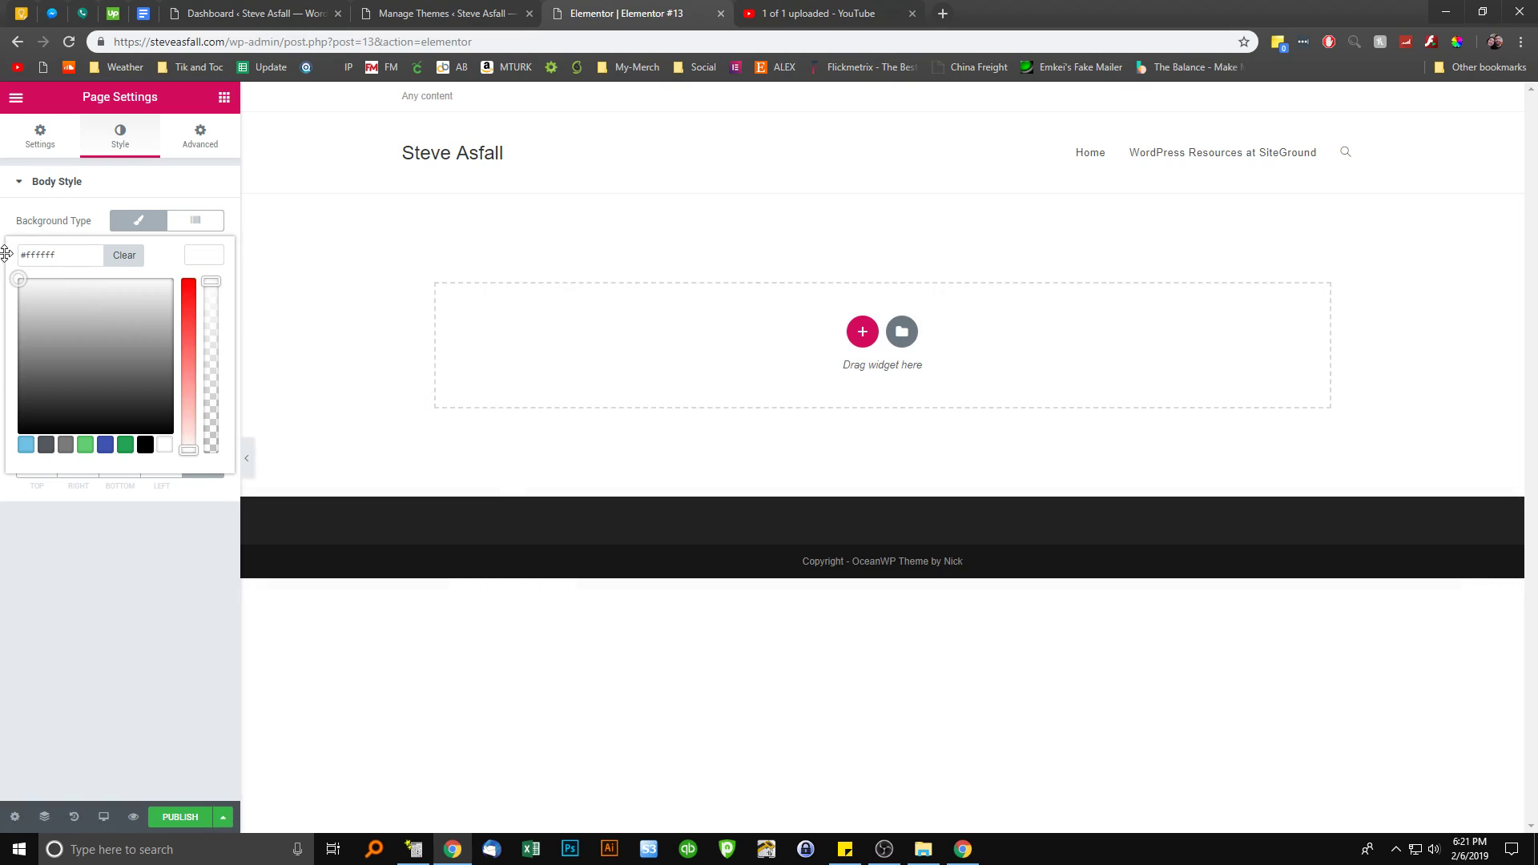
left_click(131, 249)
left_click(133, 185)
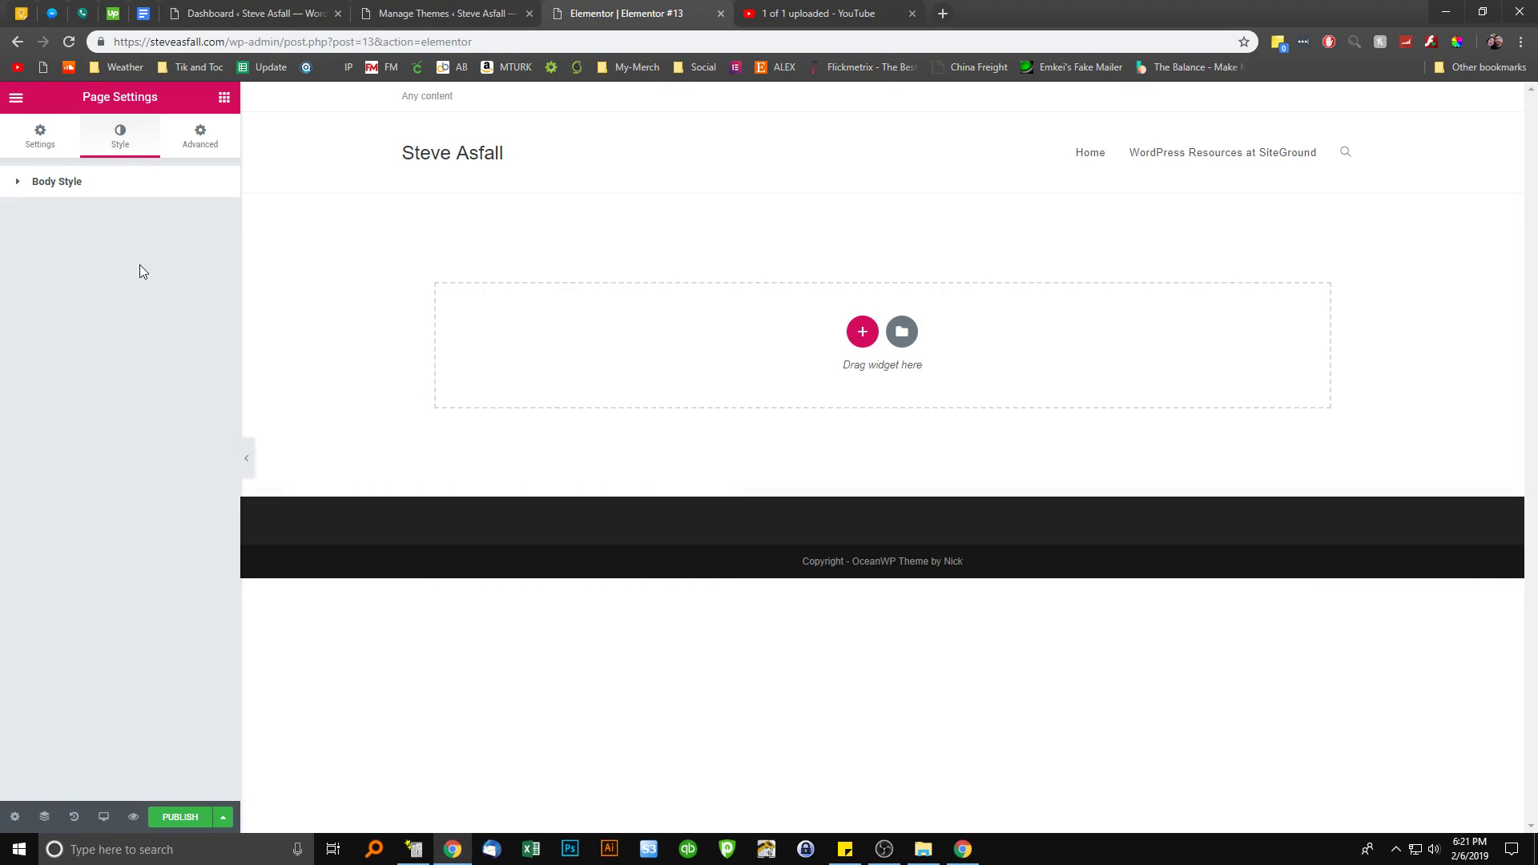
left_click(133, 200)
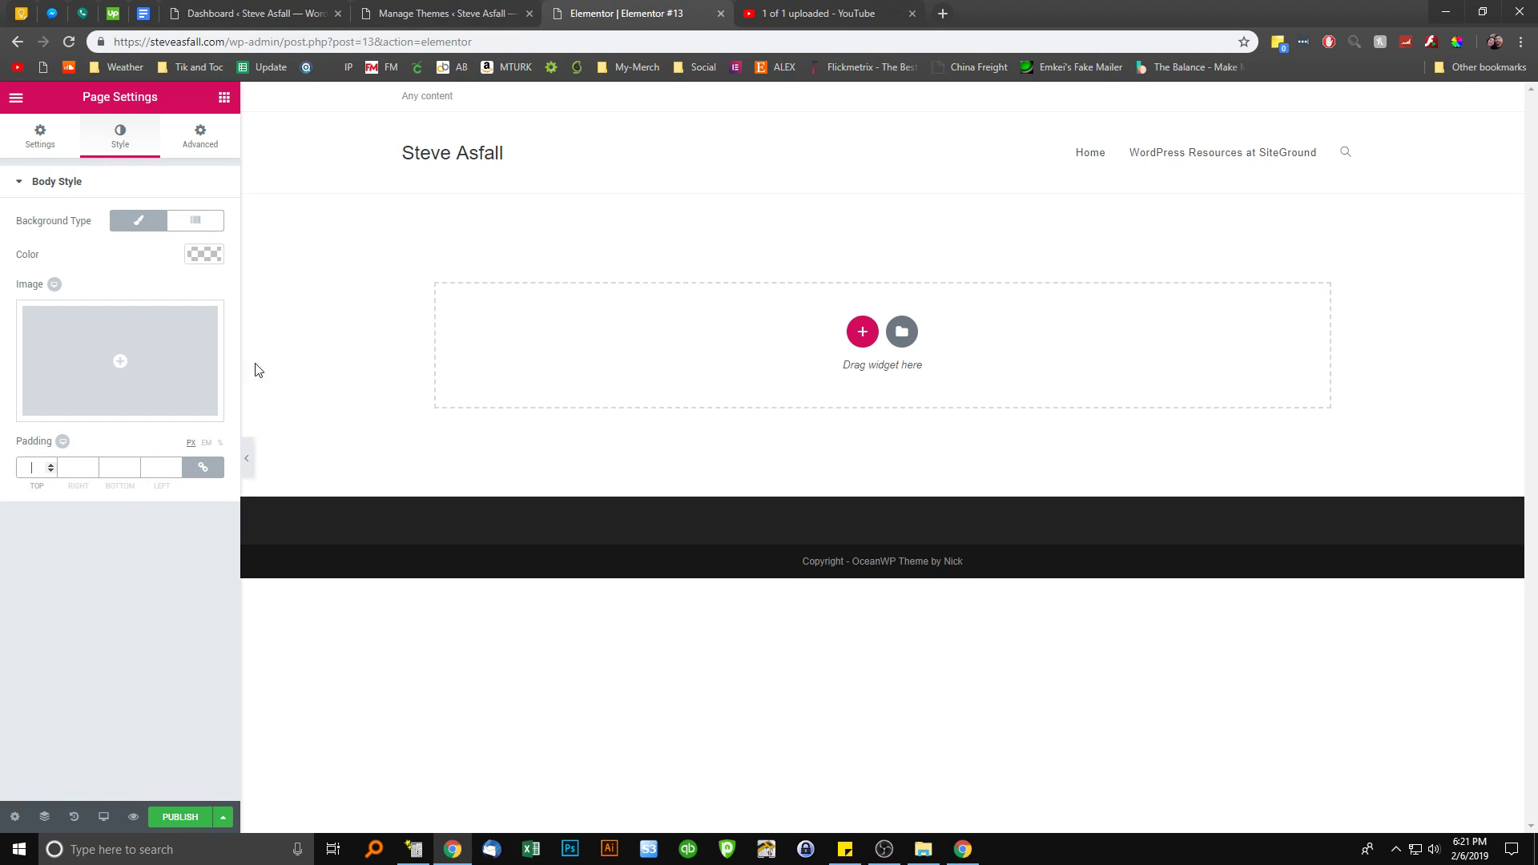
Set the body background type to Gradient and try light gray as its first color
left_click(196, 220)
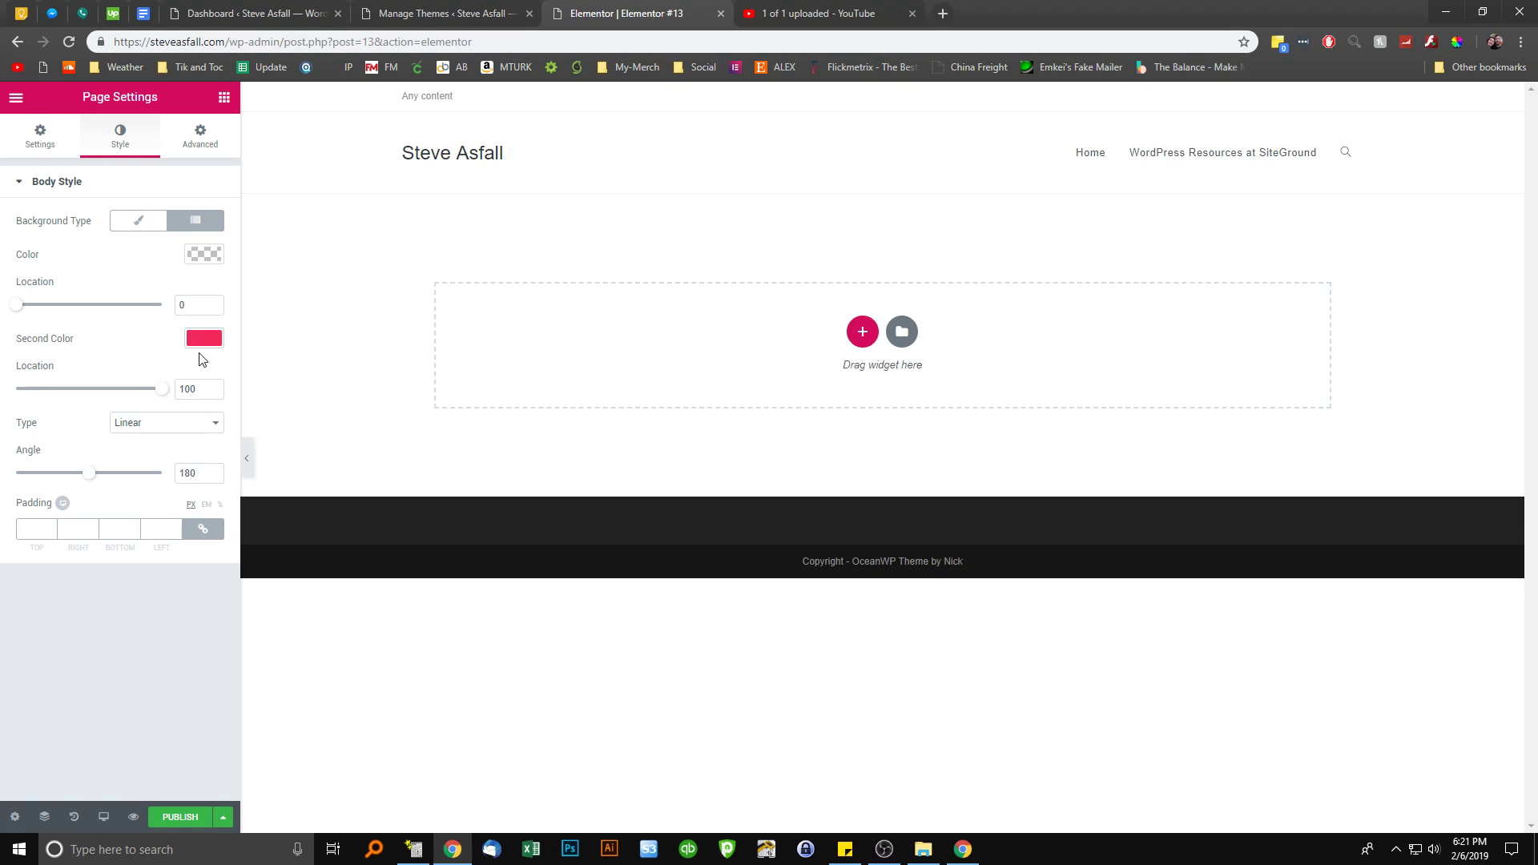
left_click(210, 256)
left_click(99, 298)
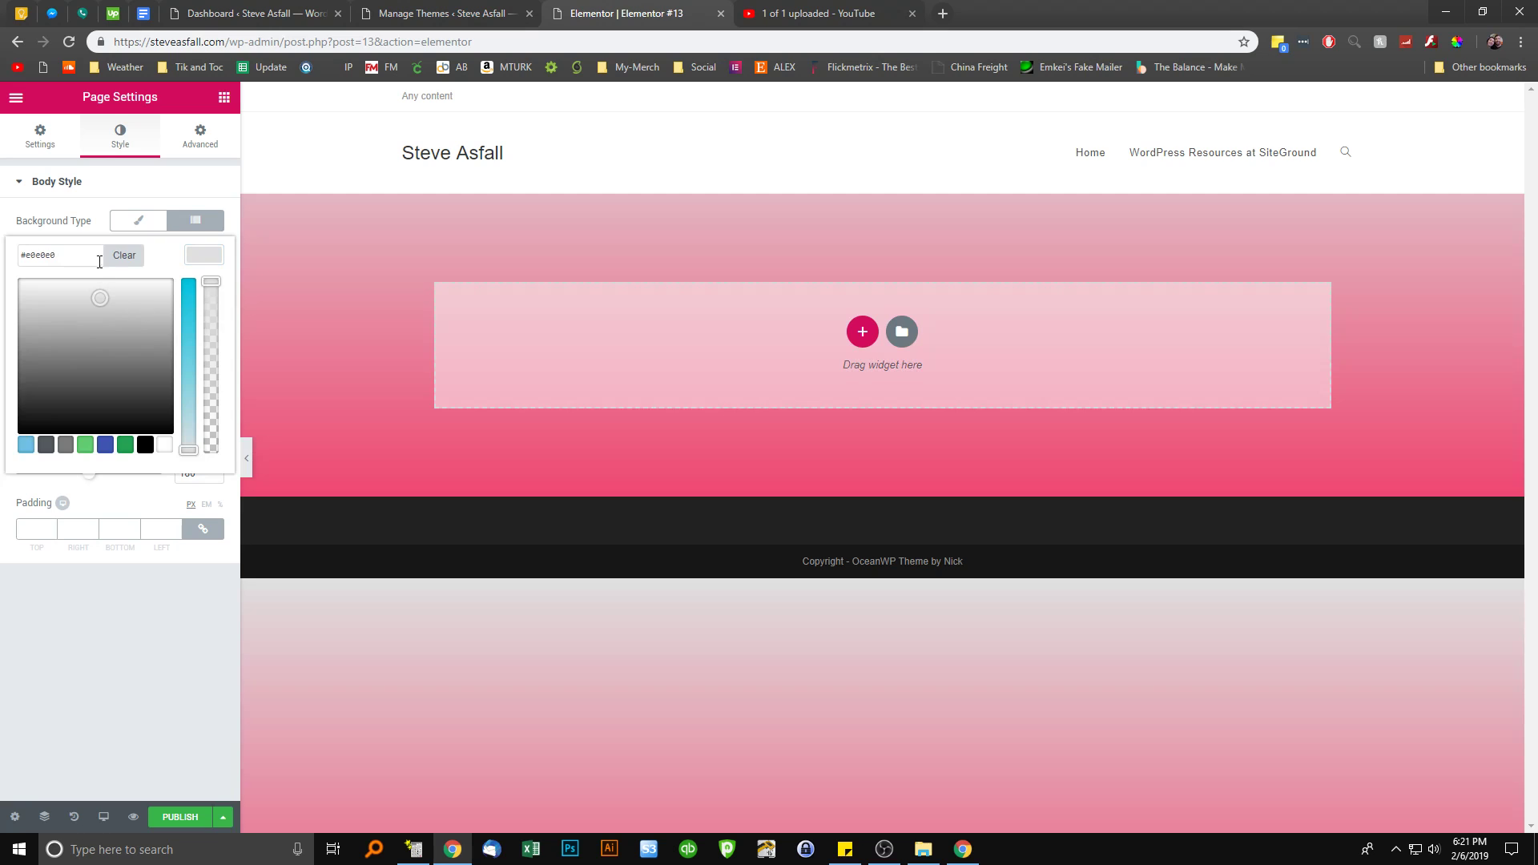
left_click(174, 194)
left_click(111, 193)
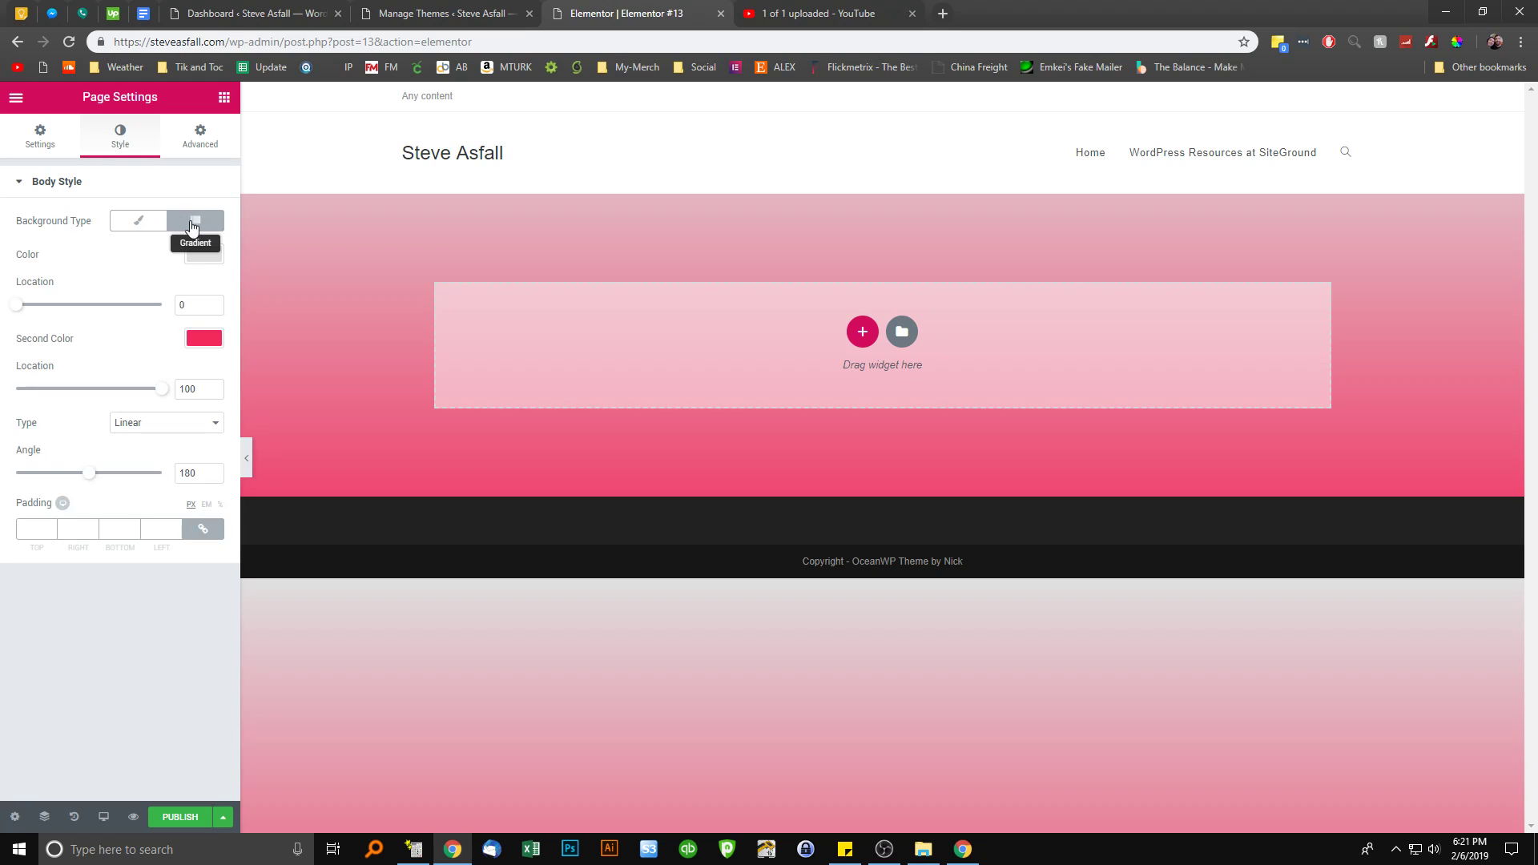
Try a Radial gradient type with the first color location at 7 and the second color location at 52
mouse_move(18, 311)
left_mouse_down()
mouse_move(89, 309)
mouse_move(28, 308)
left_mouse_up()
left_click_drag(157, 391, 122, 390)
mouse_move(89, 473)
left_mouse_down()
mouse_move(125, 475)
mouse_move(66, 474)
left_mouse_up()
left_click(135, 422)
left_click(138, 450)
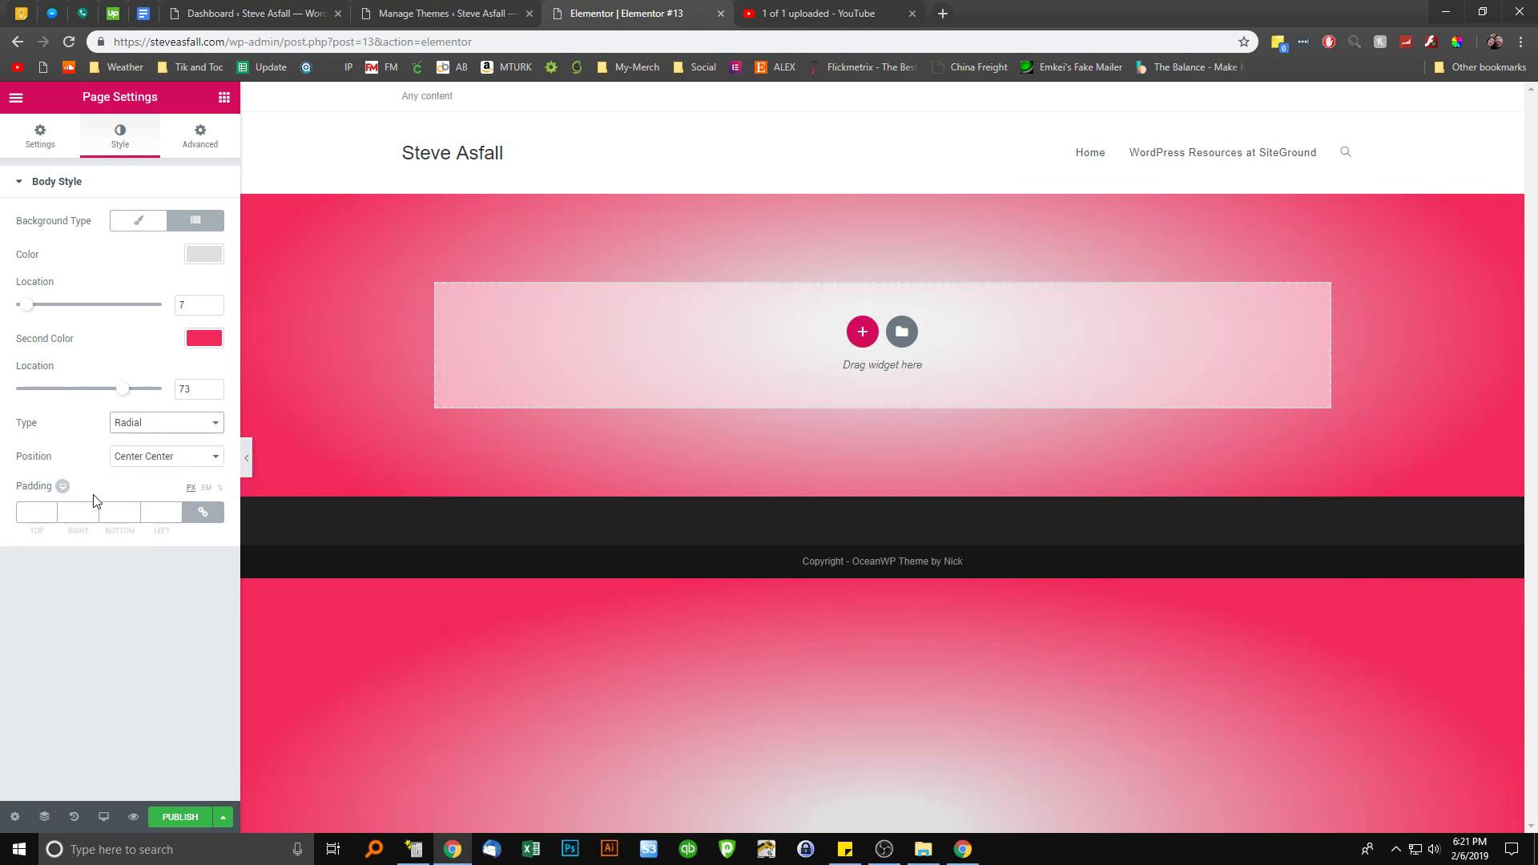
mouse_move(123, 390)
left_mouse_down()
mouse_move(56, 393)
mouse_move(96, 392)
left_mouse_up()
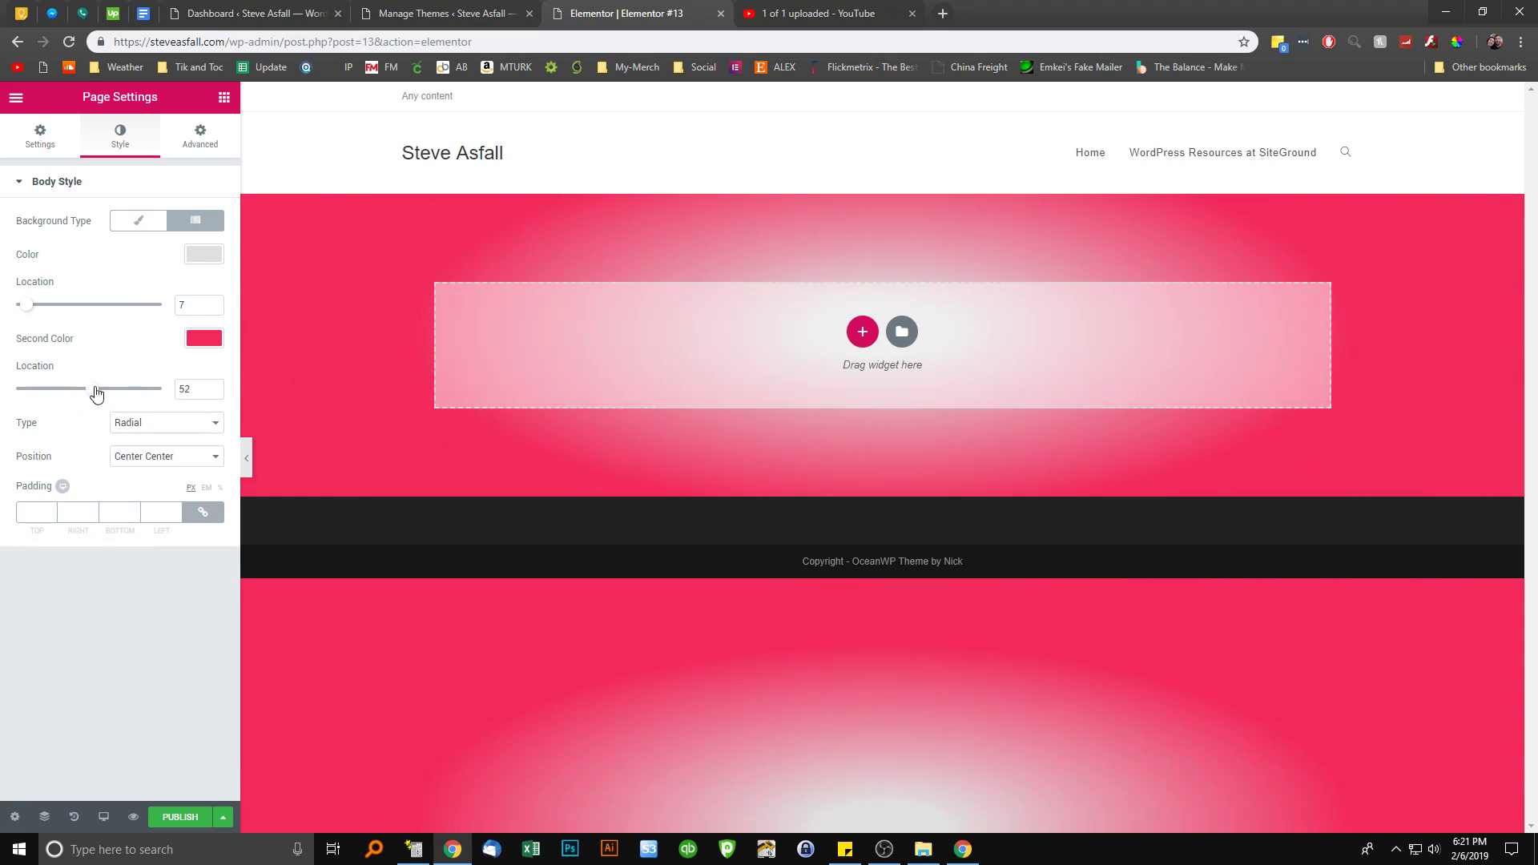
Switch the body background type back to Classic and clear its color
left_click(161, 230)
left_click(202, 255)
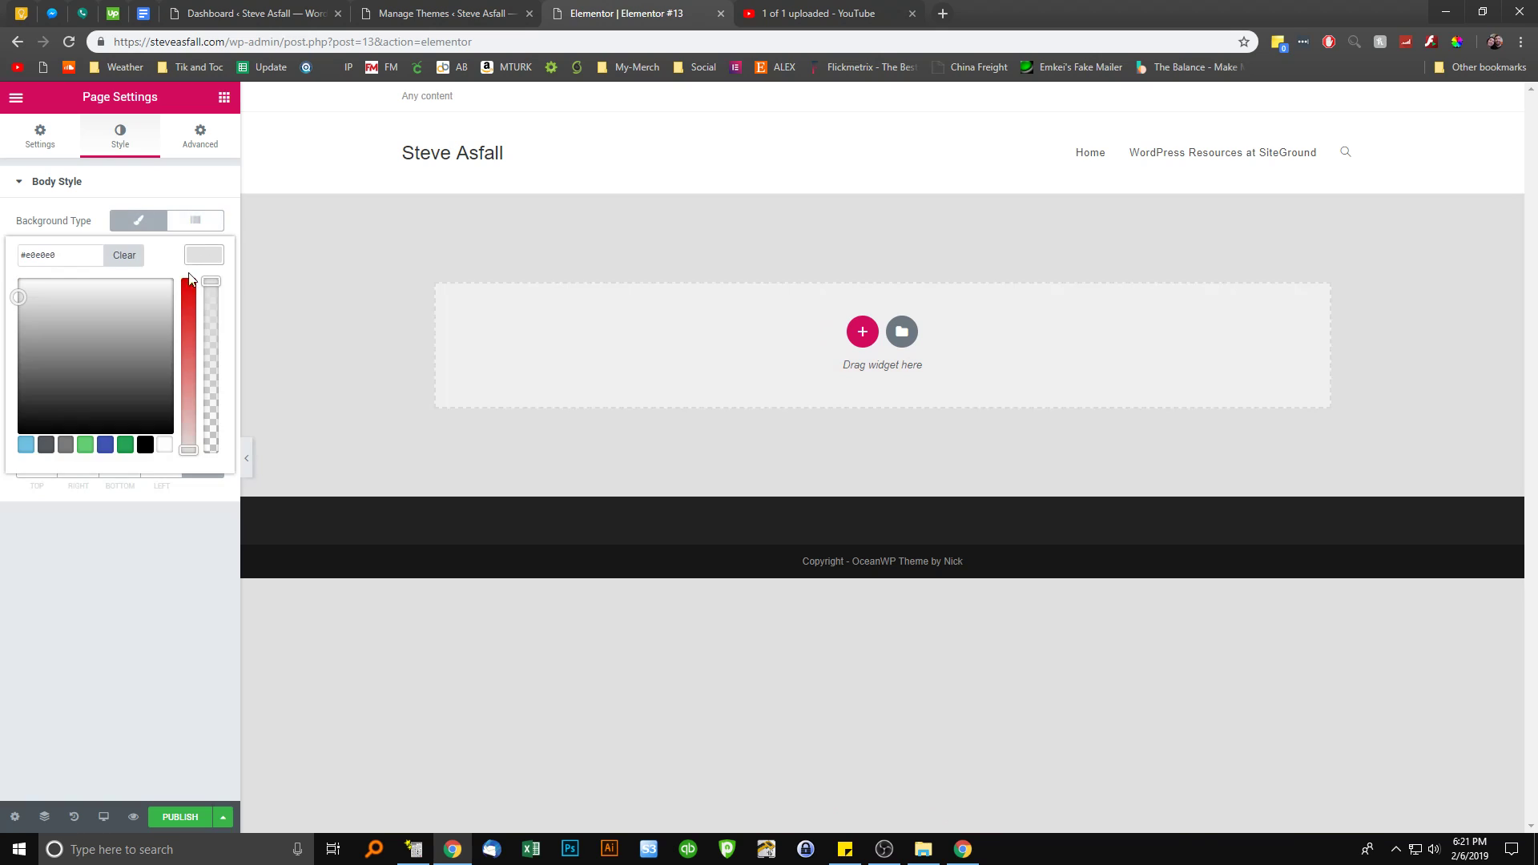
left_click(124, 264)
Look at the Custom CSS section in the page's advanced settings and return to the widget list
left_click(200, 182)
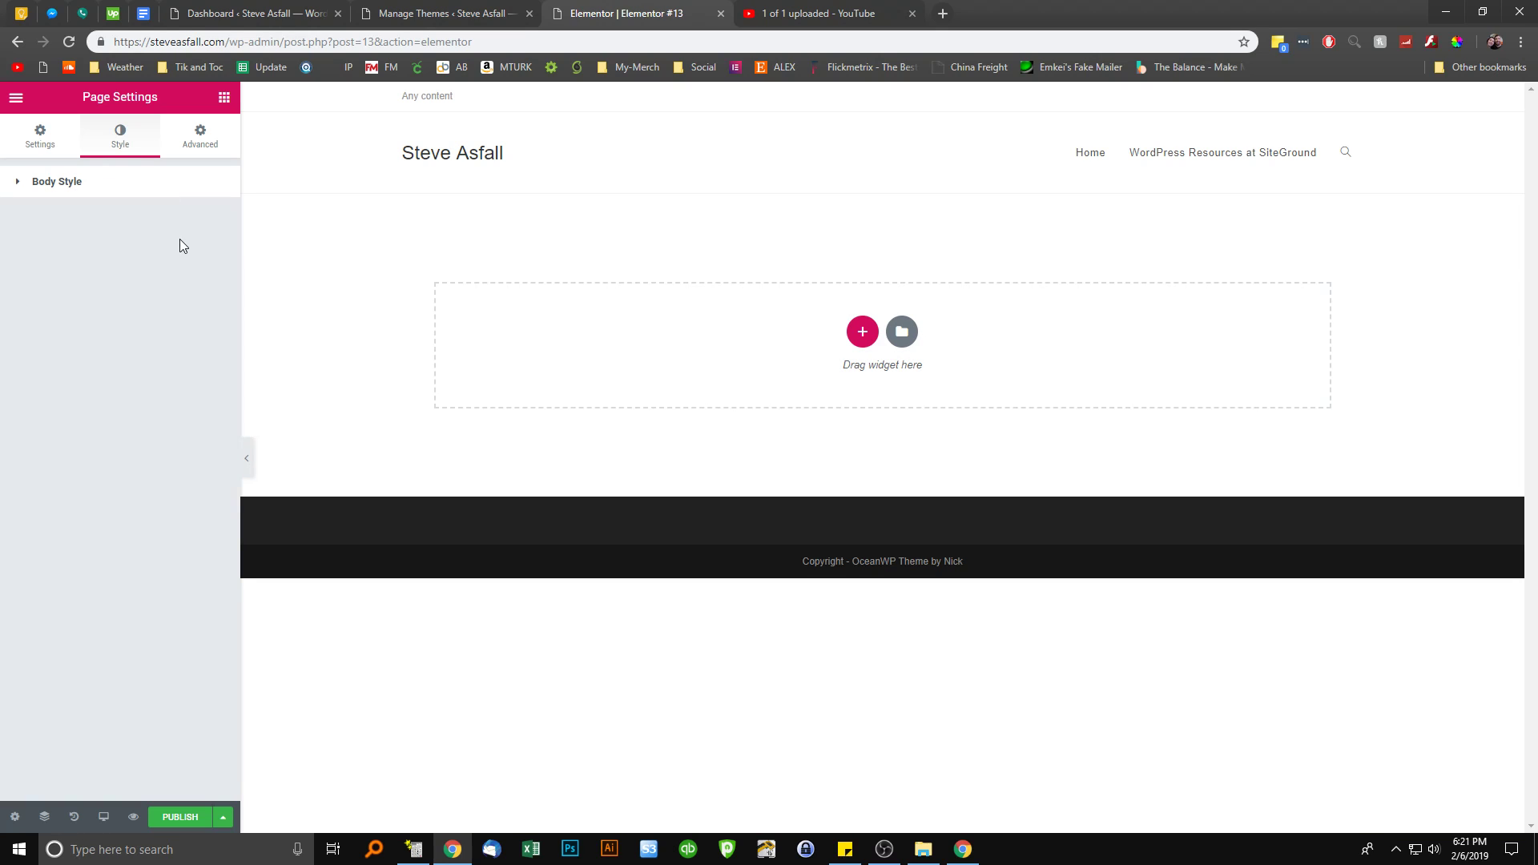
left_click(206, 138)
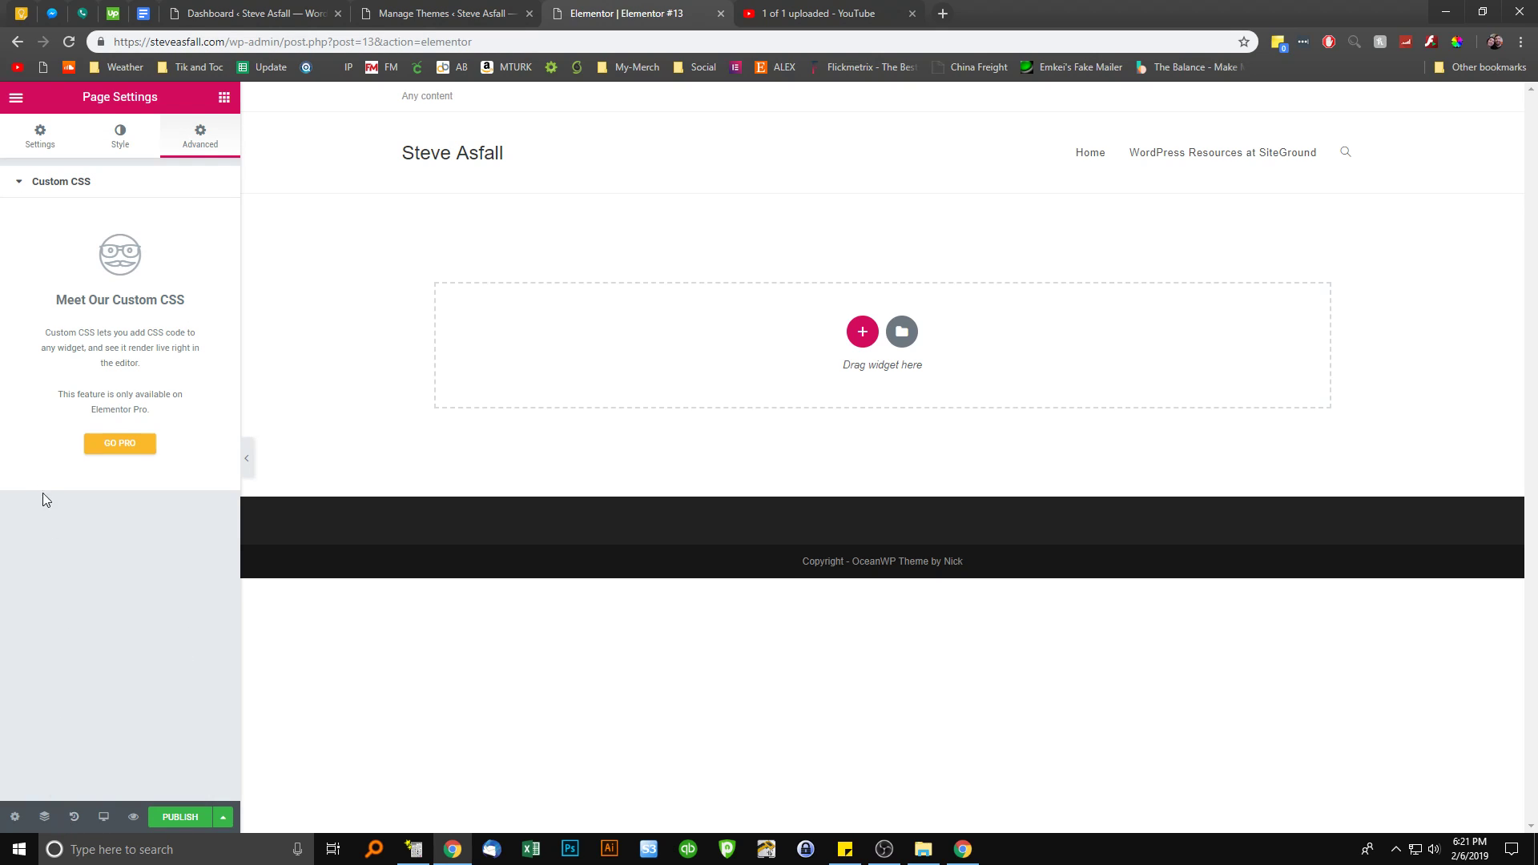
left_click(400, 252)
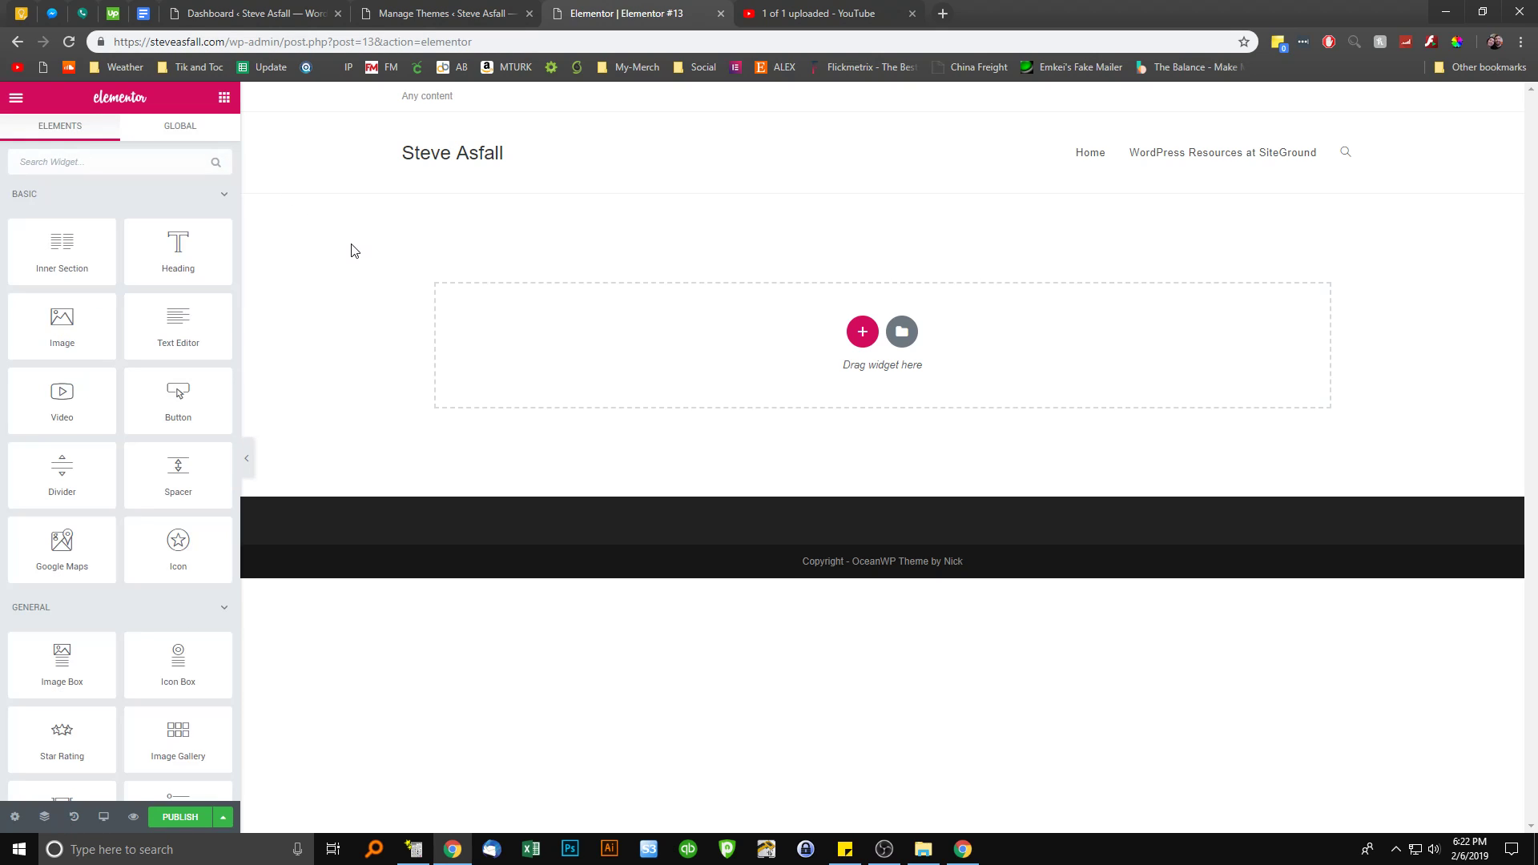
Show the Navigator, add a Heading widget to the page, and collapse and expand its column in the tree
left_click(45, 819)
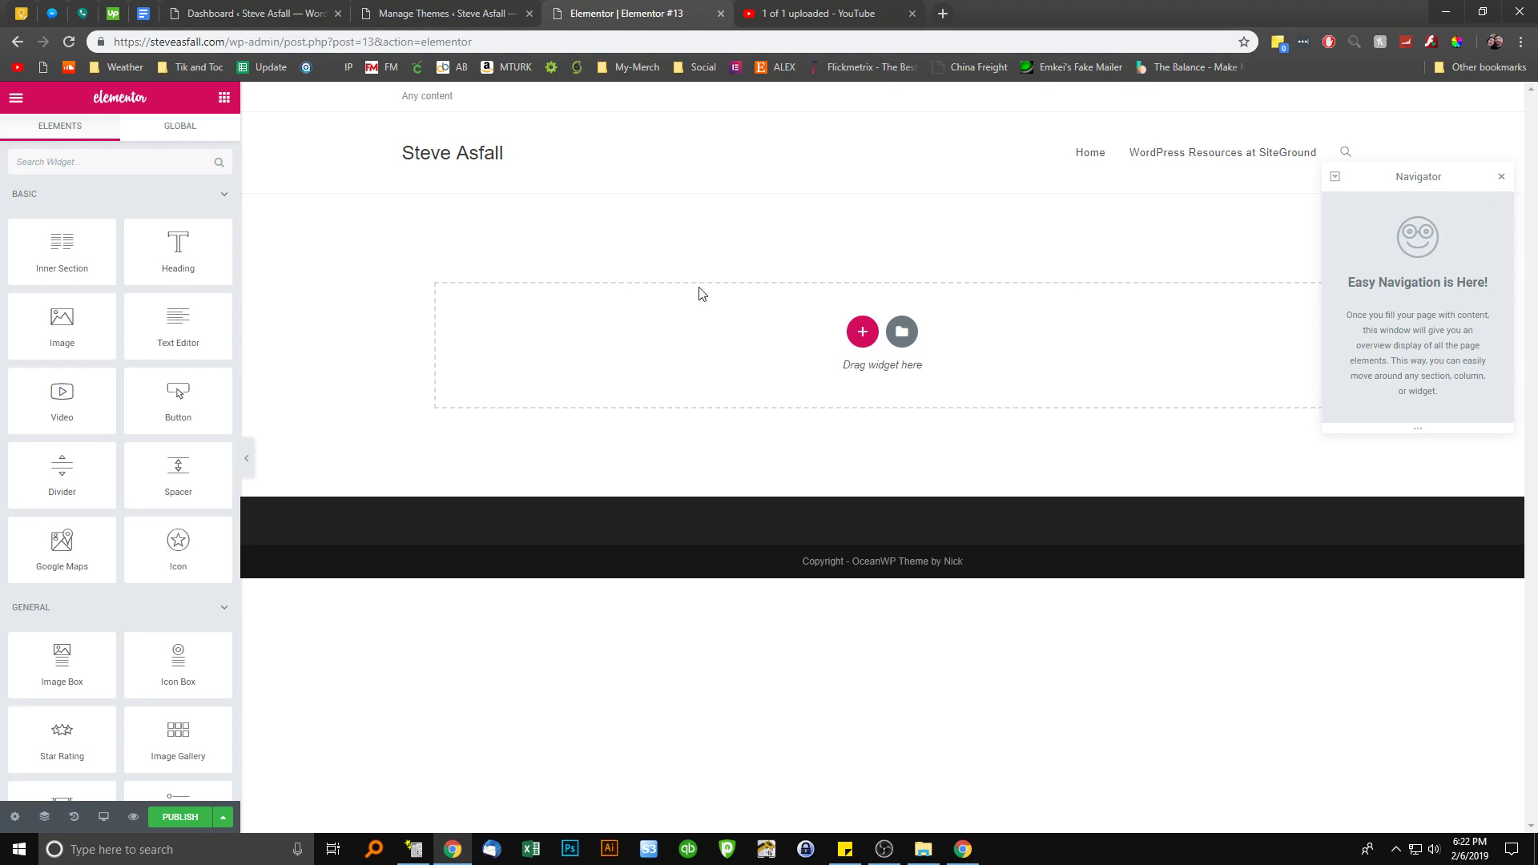
left_click_drag(172, 248, 918, 362)
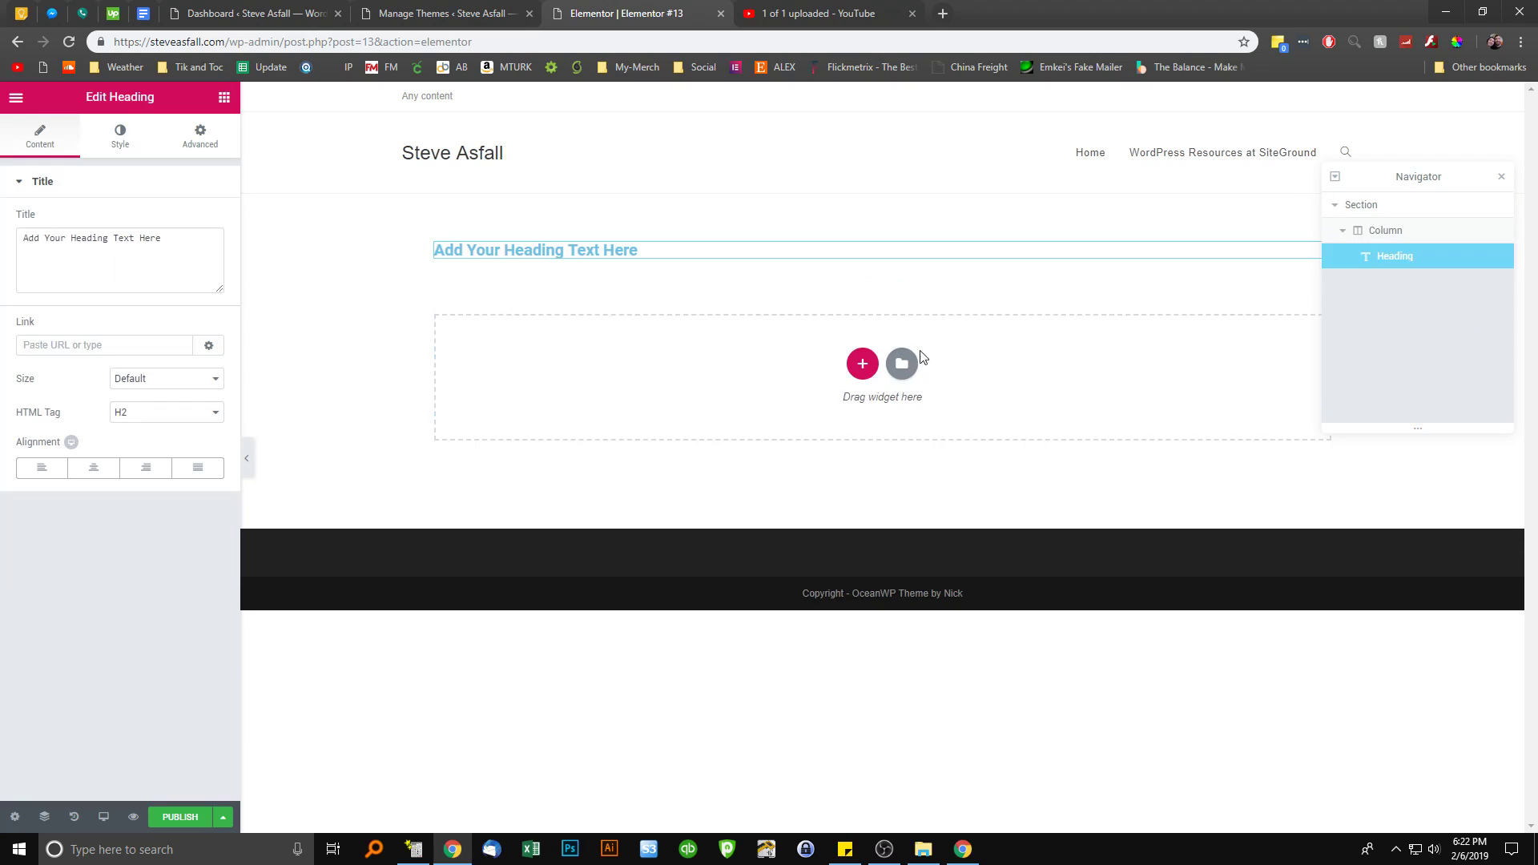
left_click(1350, 234)
left_click(1344, 232)
left_click(1344, 232)
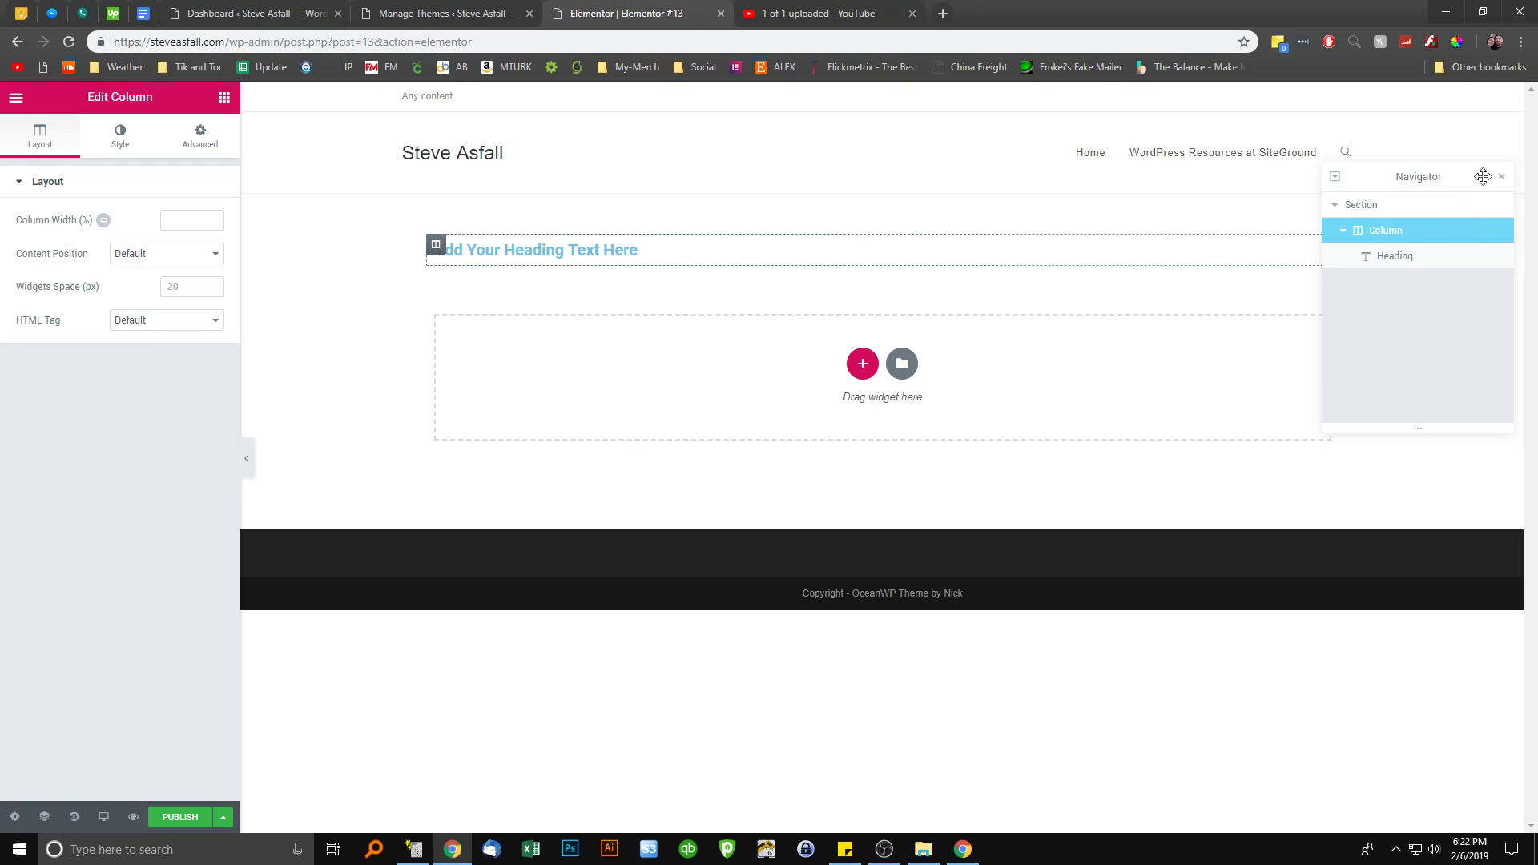
Move the Navigator down clear of the page content and delete the heading's section
left_click_drag(1469, 179, 1477, 569)
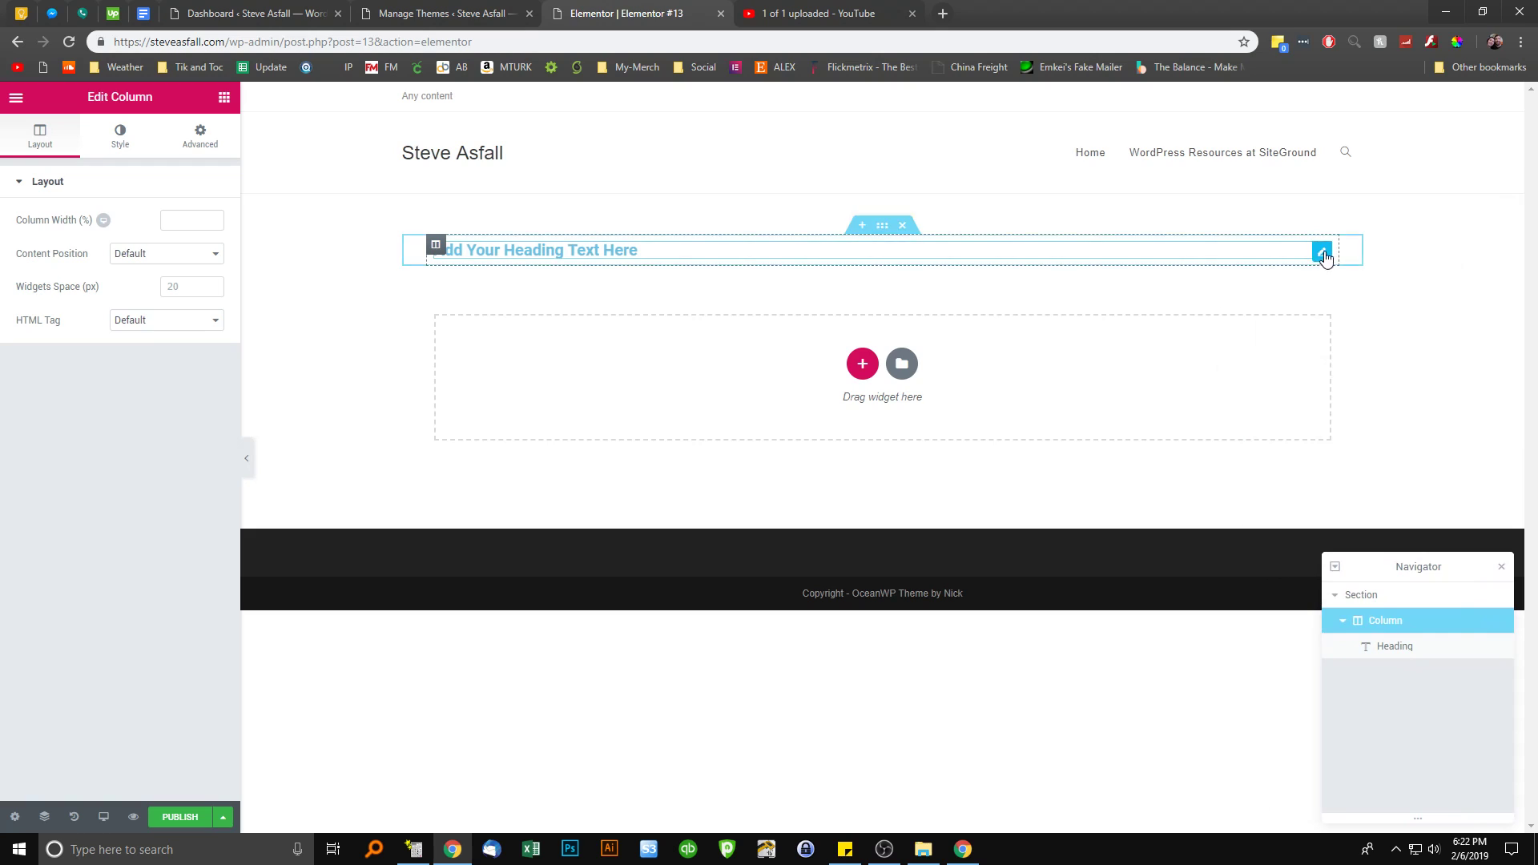
left_click(912, 225)
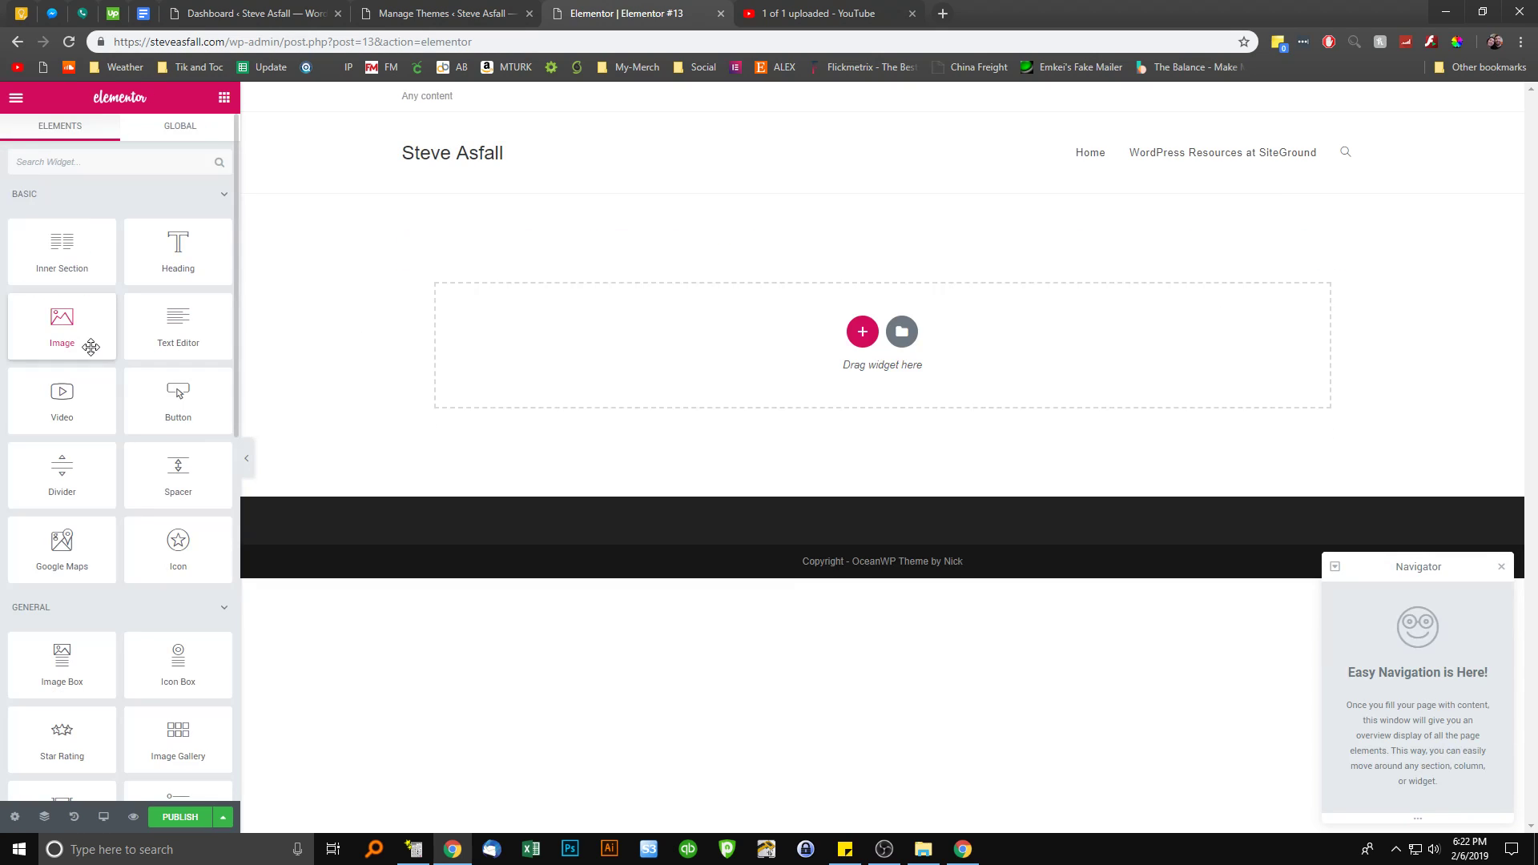
Look through the available widgets, add a Heading widget to the page and append "asfasdf" to its title
left_click(225, 98)
scroll(93, 388, "down", 5)
scroll(96, 386, "down", 2)
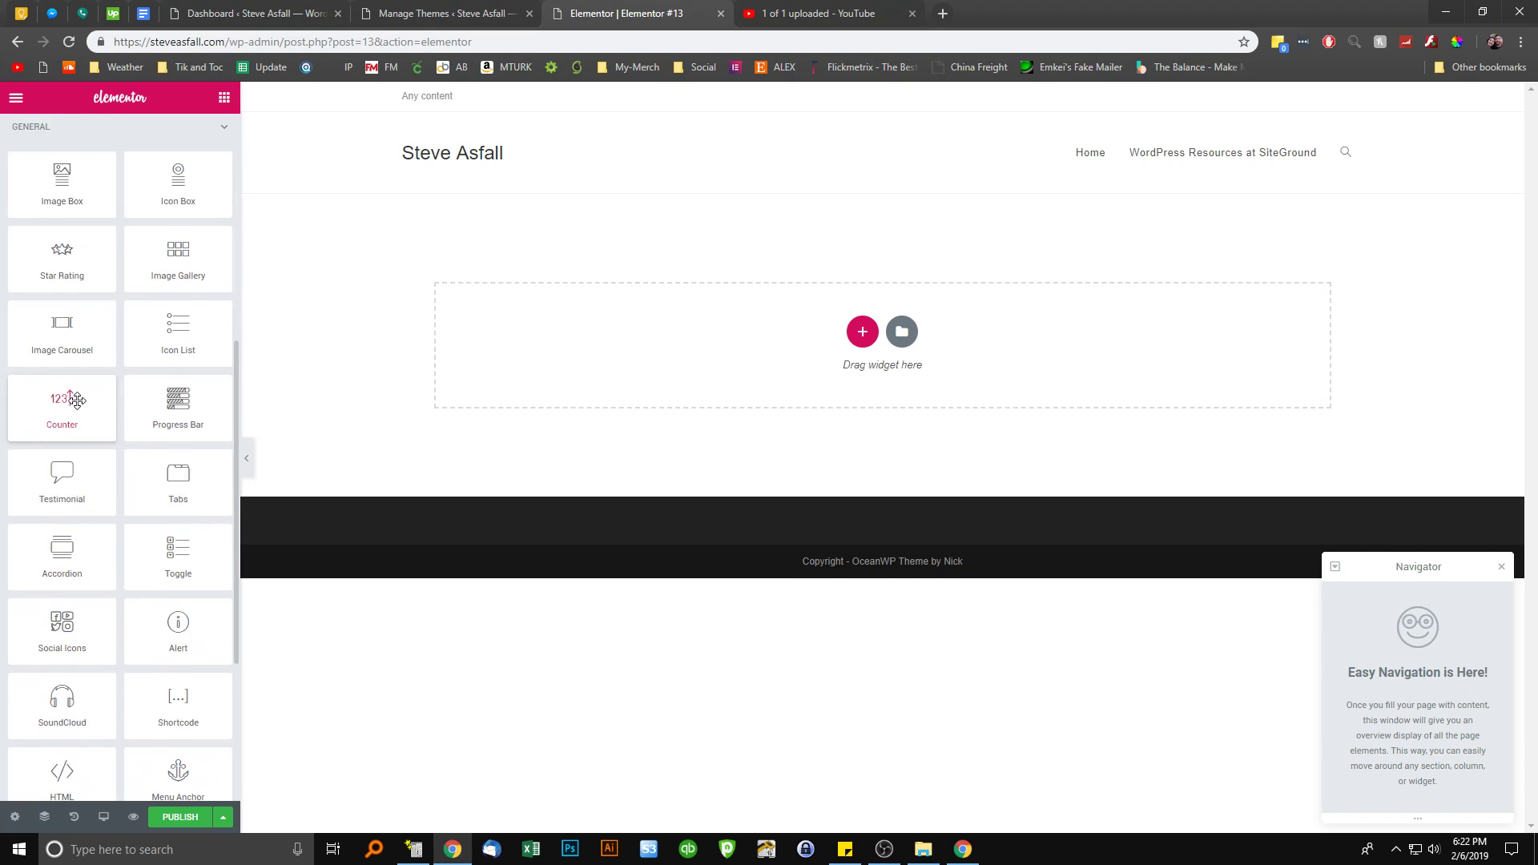
scroll(128, 533, "down", 2)
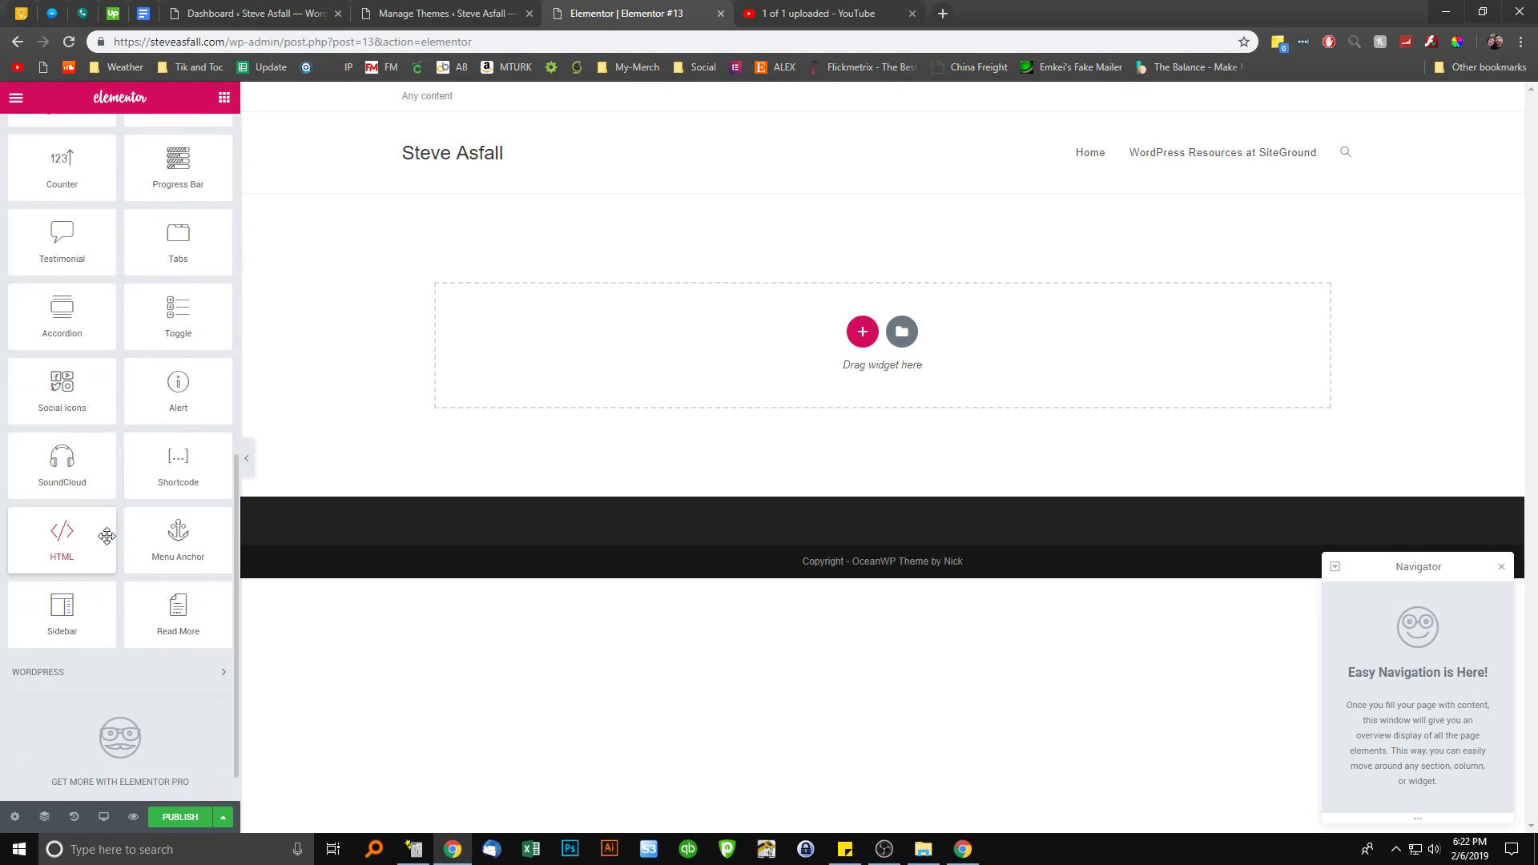
scroll(132, 529, "up", 10)
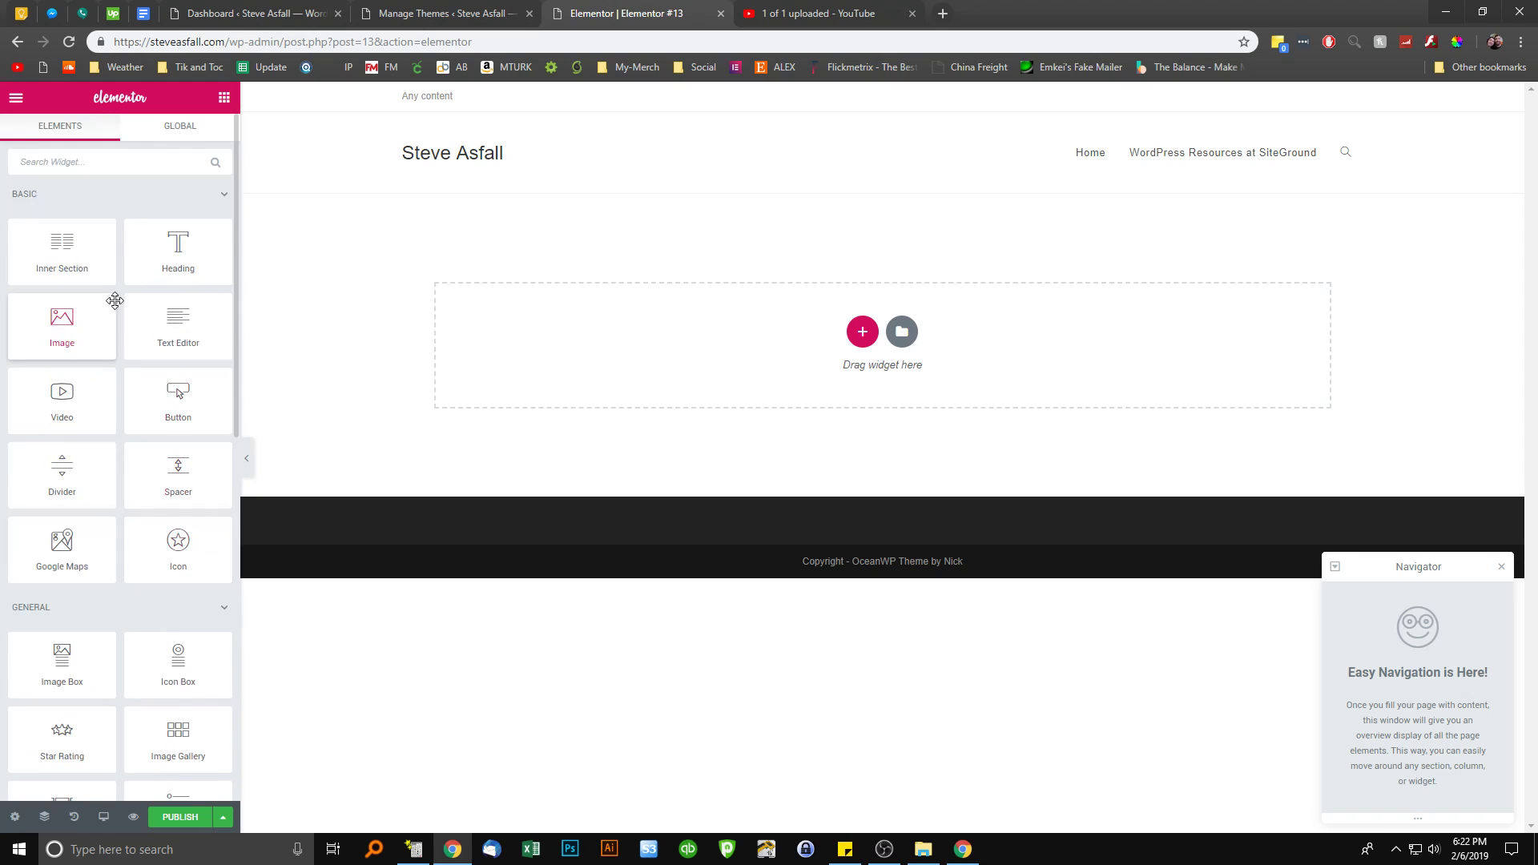
left_click_drag(150, 265, 782, 315)
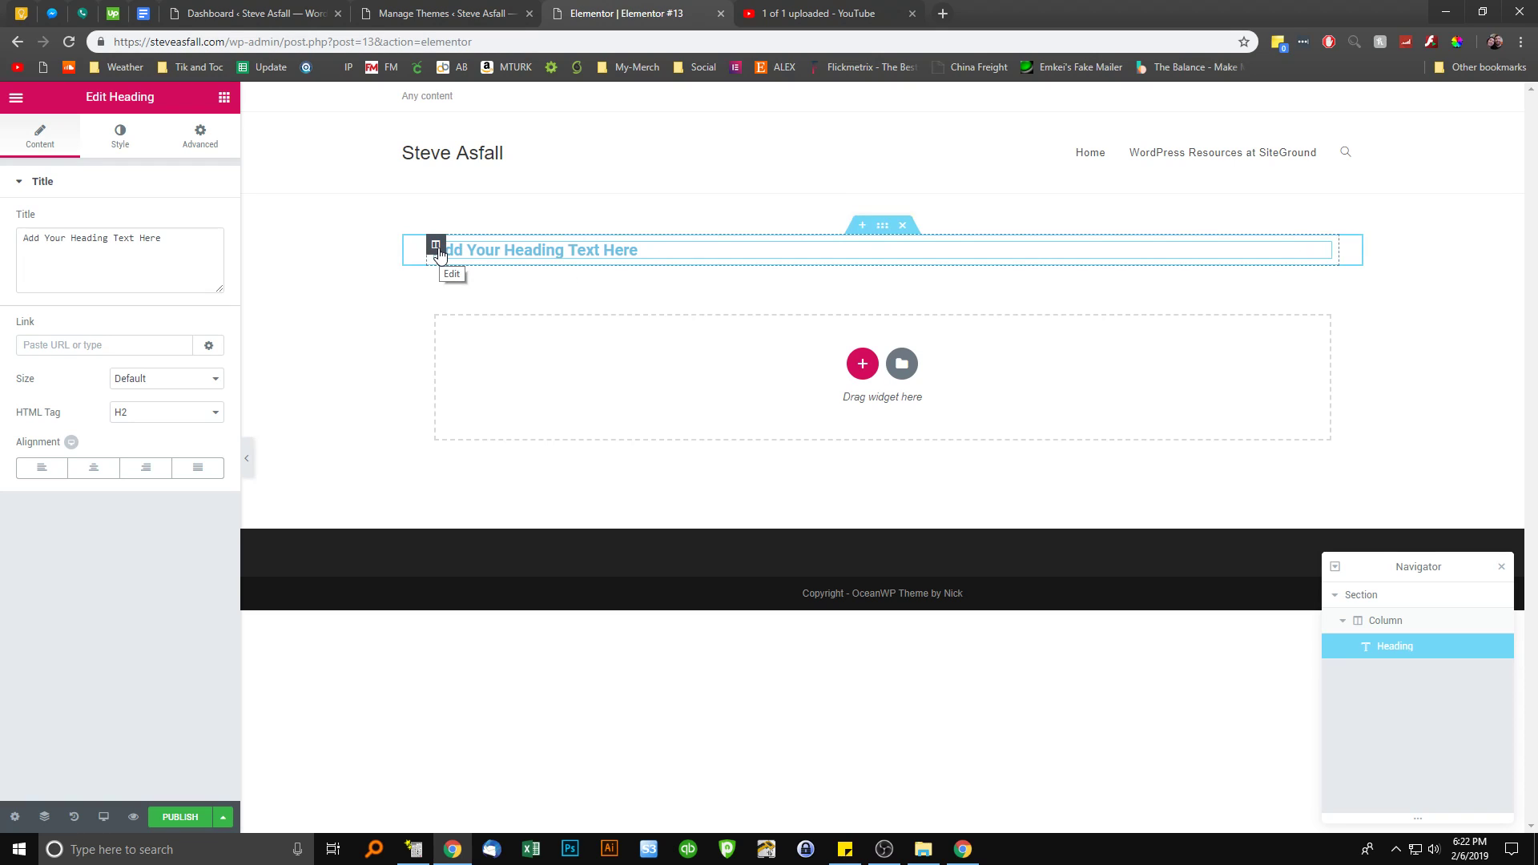
type("asfasdf")
View the edit options of the "asfasdf" heading and delete its section
right_click(1324, 259)
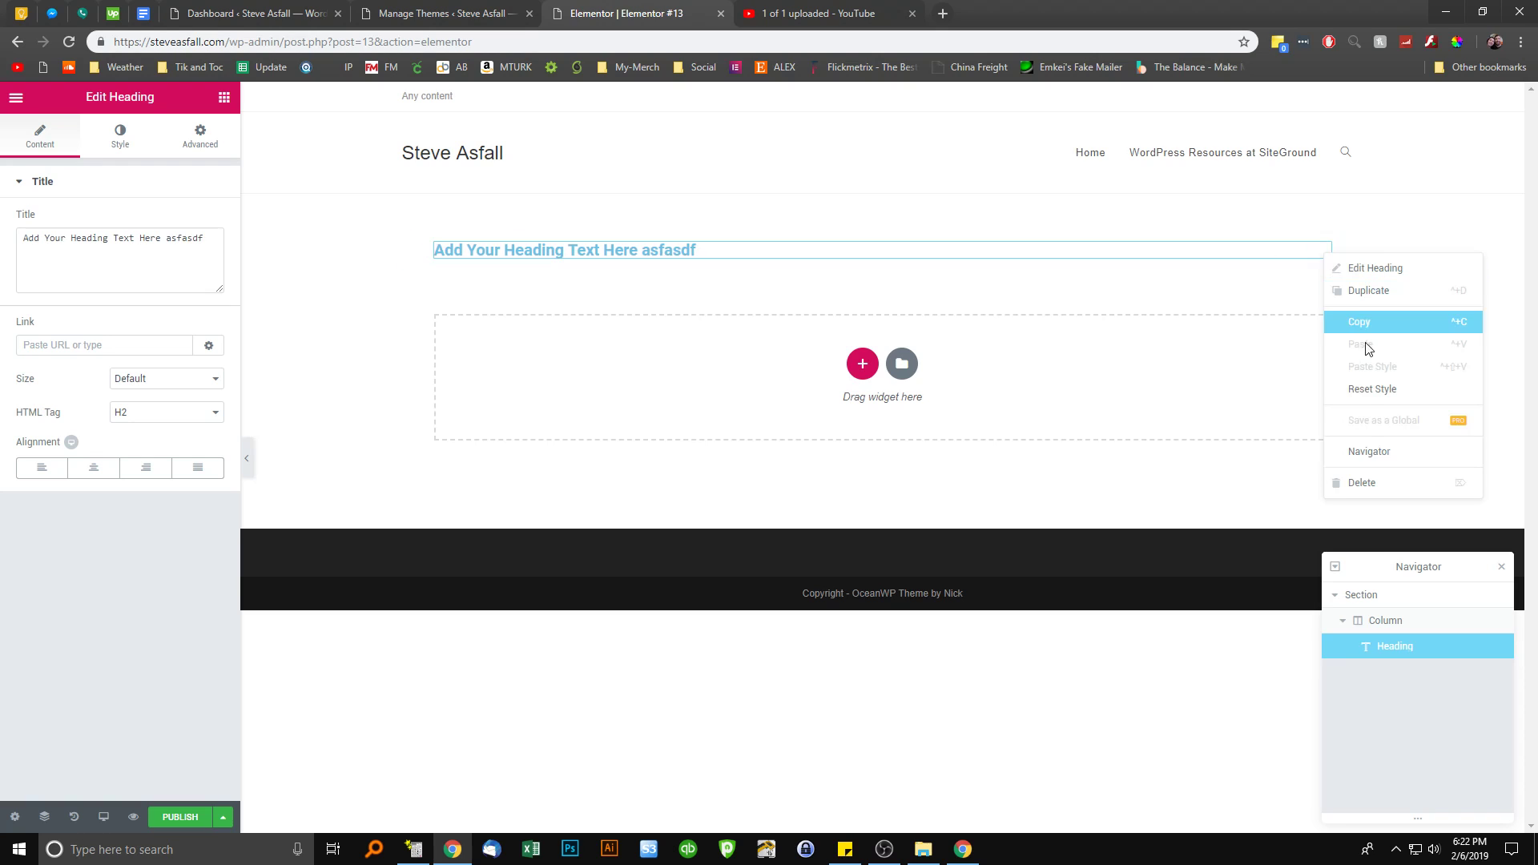
left_click(853, 172)
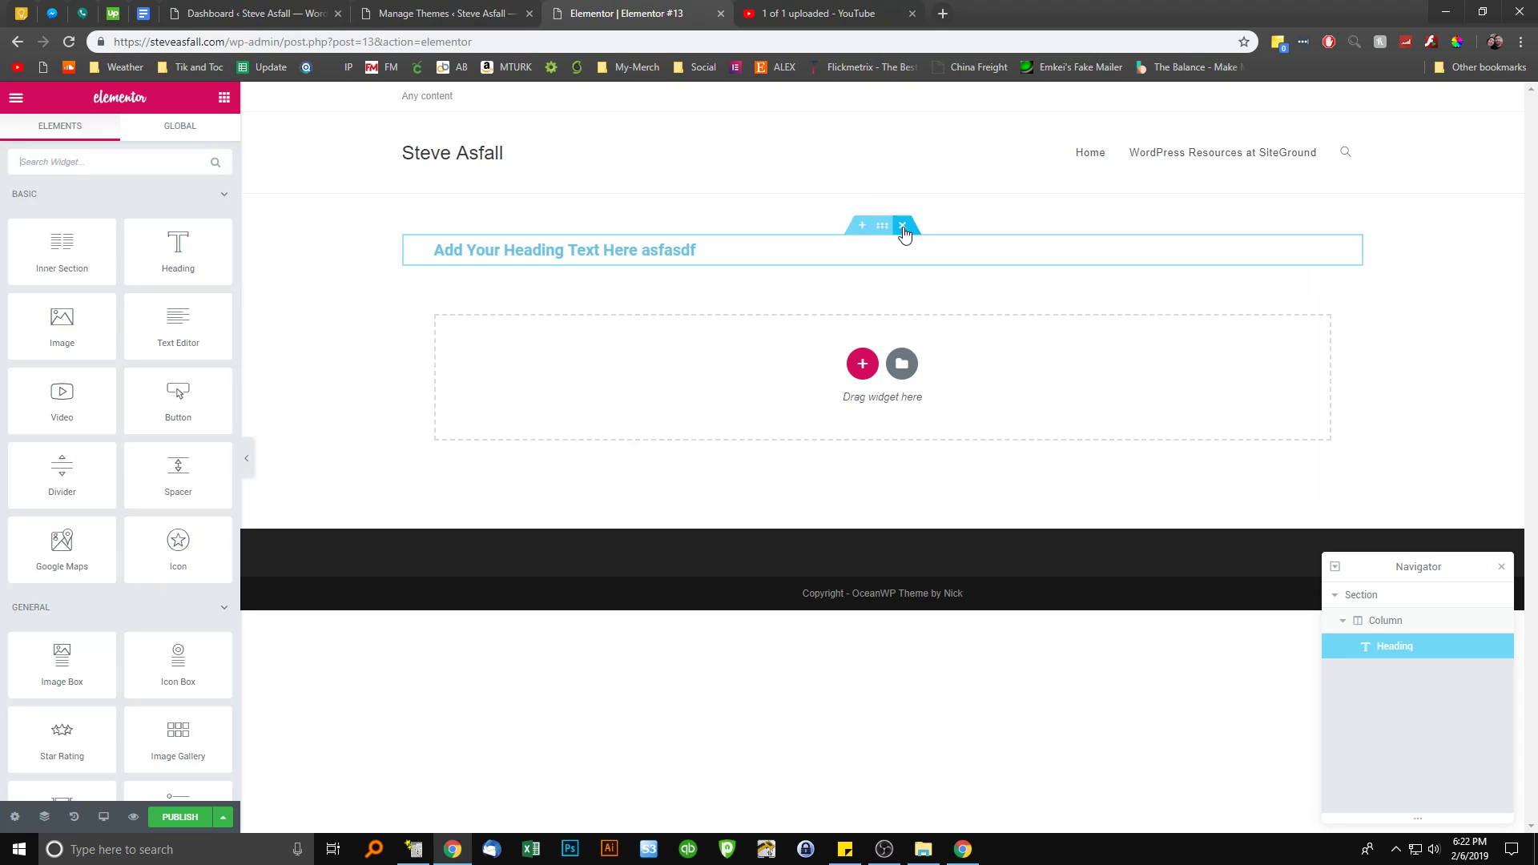
left_click(903, 228)
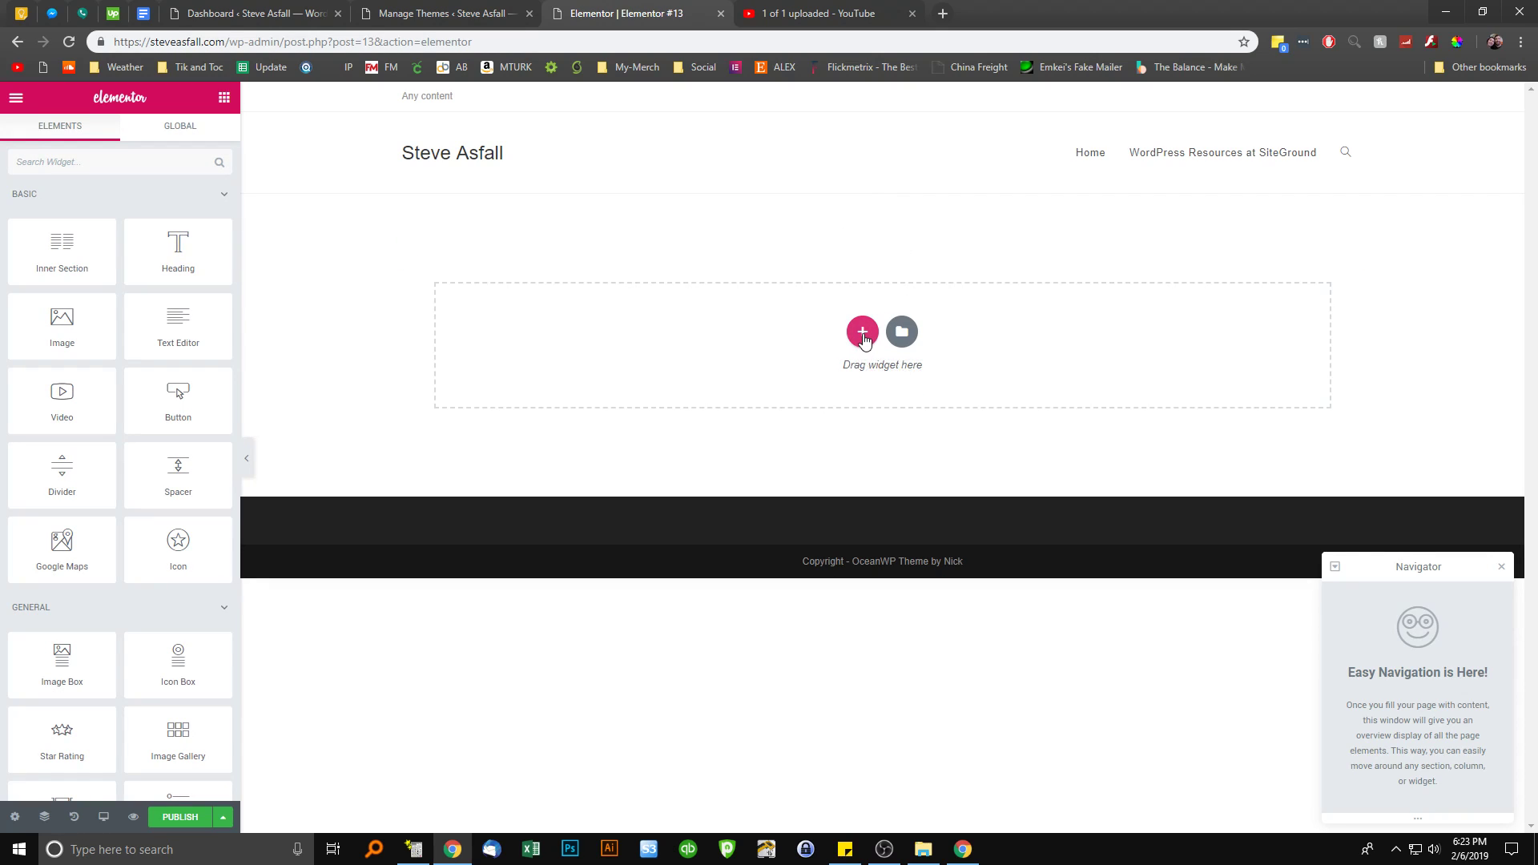
Add a three-column 25, 50, 25 section and place an Inner Section in its middle and first columns
left_click(863, 333)
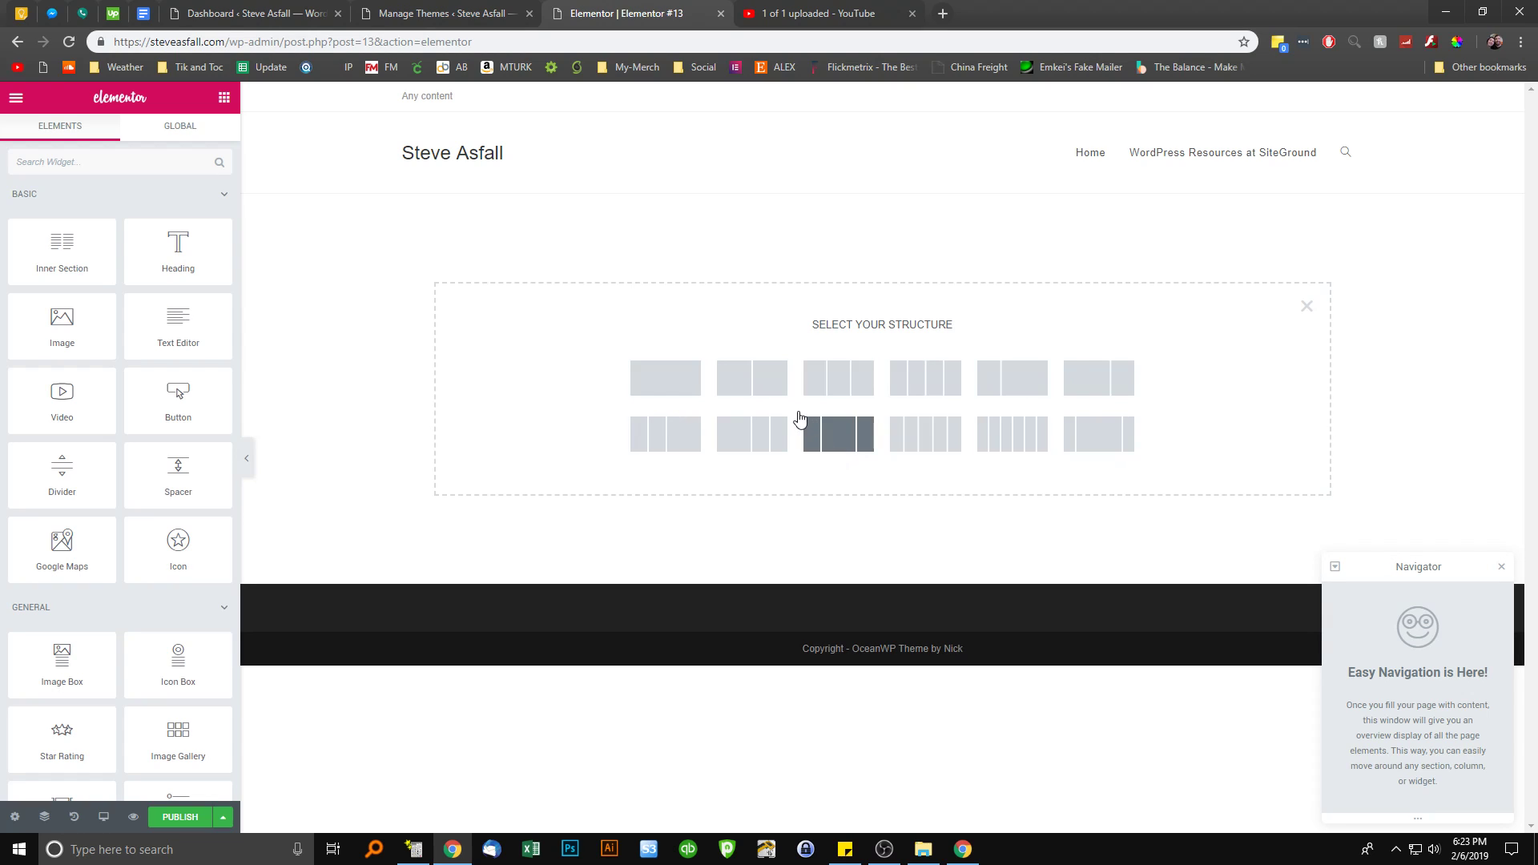
left_click(841, 443)
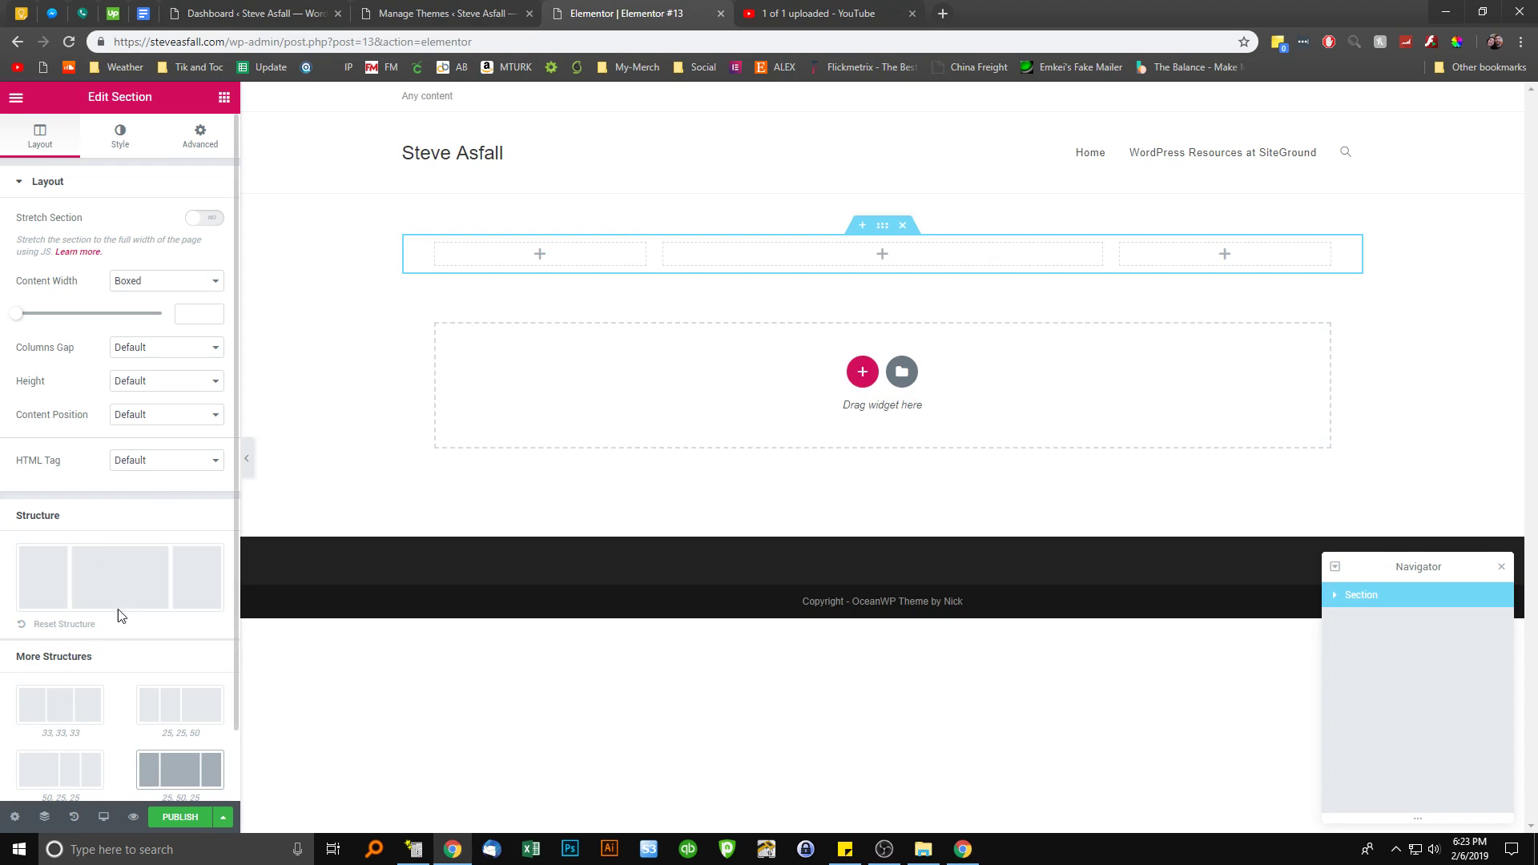
left_click(226, 99)
left_click_drag(68, 252, 764, 253)
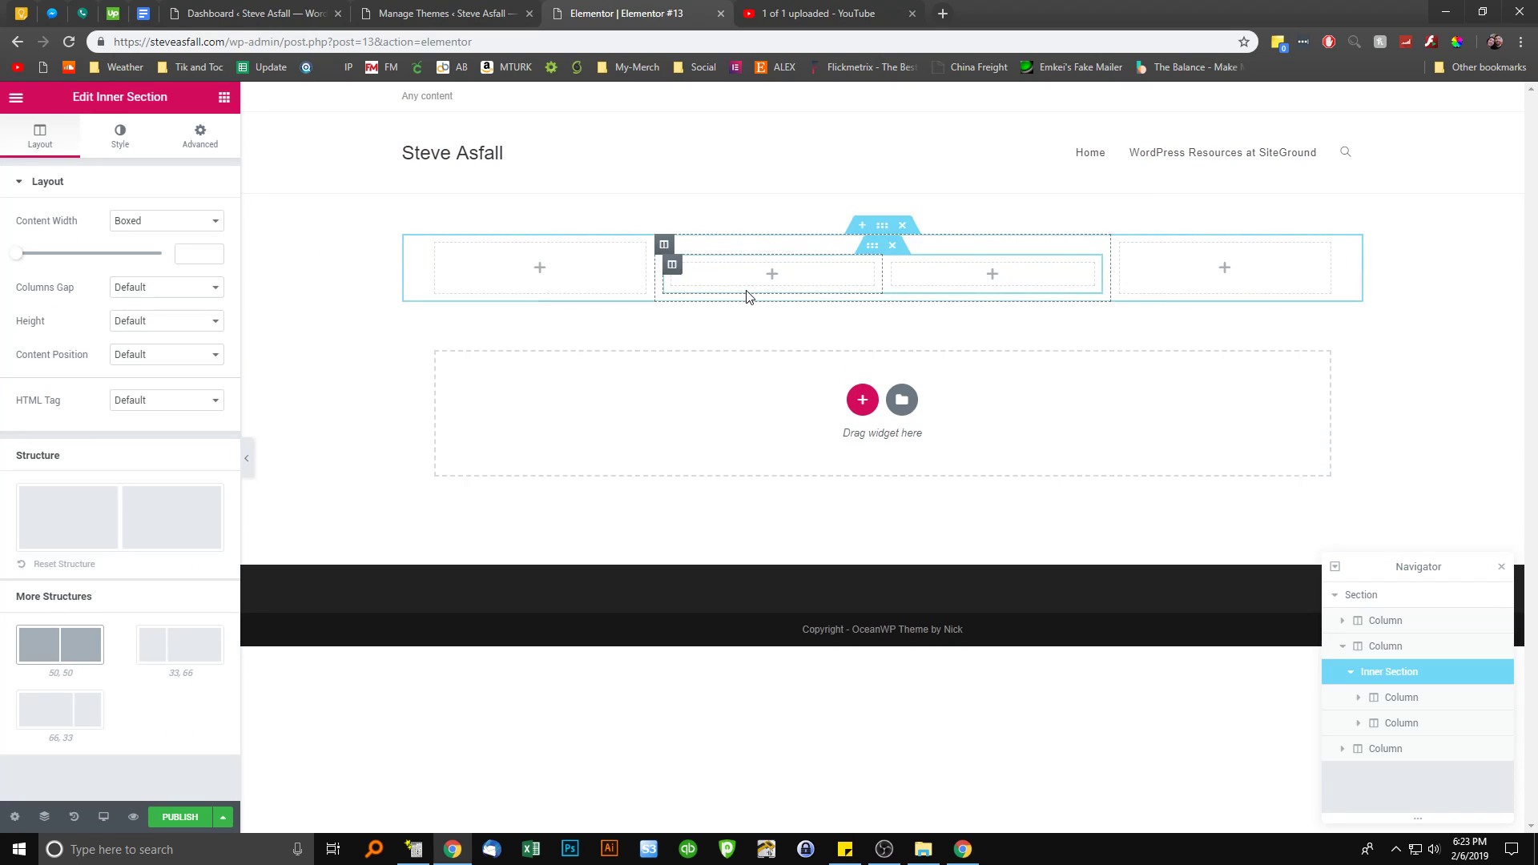
left_click(225, 97)
left_click_drag(58, 246, 481, 305)
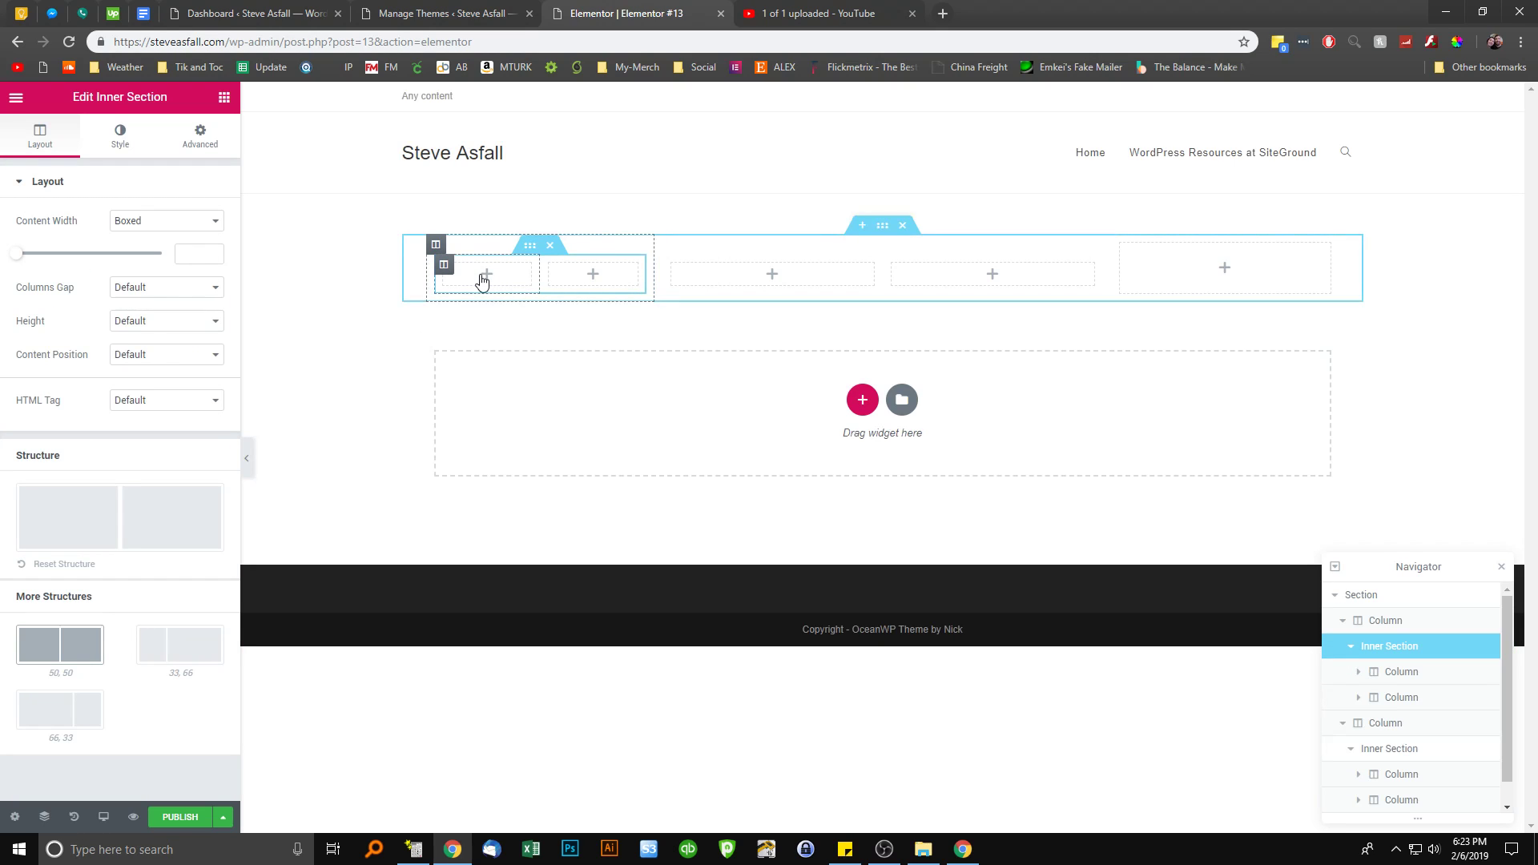
Add another Inner Section in the empty drop area below the three-column section
left_click(214, 147)
left_click(224, 97)
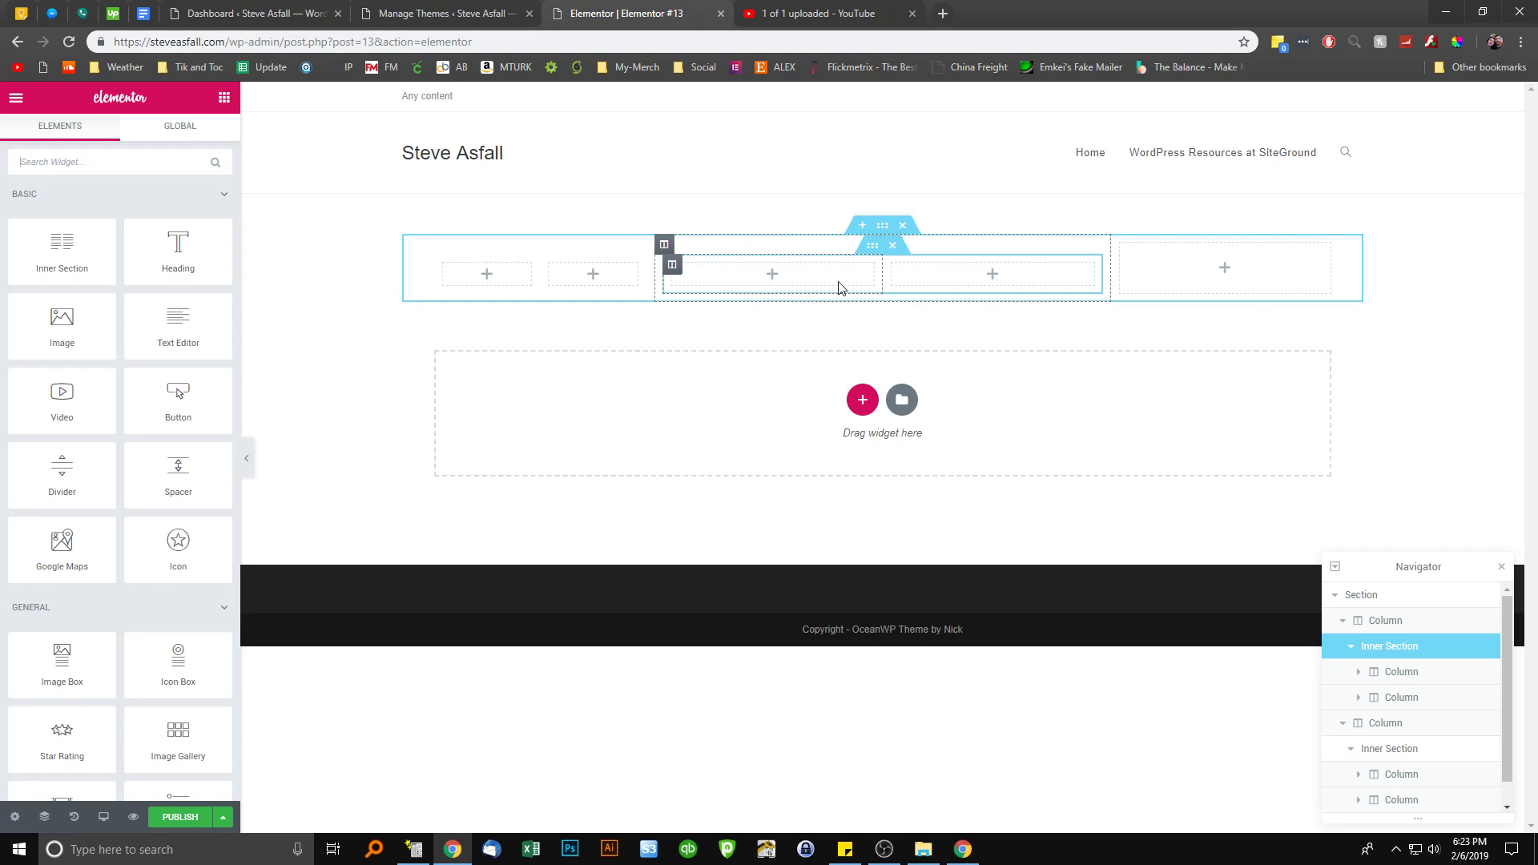
left_click_drag(62, 245, 685, 446)
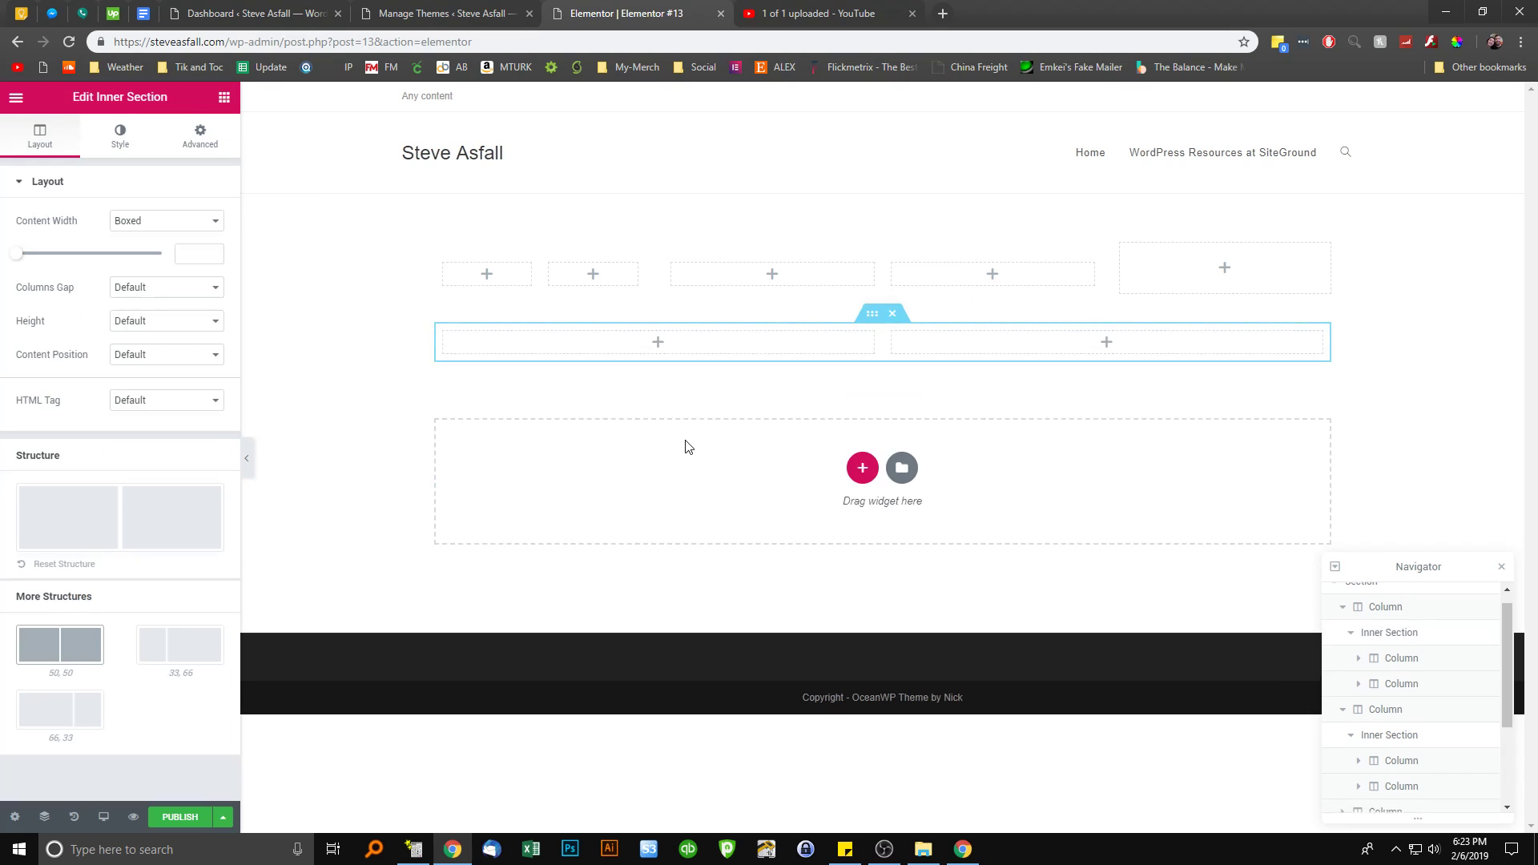
Try to nest an Inner Section inside the first column of the lower inner section
left_click(223, 97)
left_click_drag(75, 261, 697, 347)
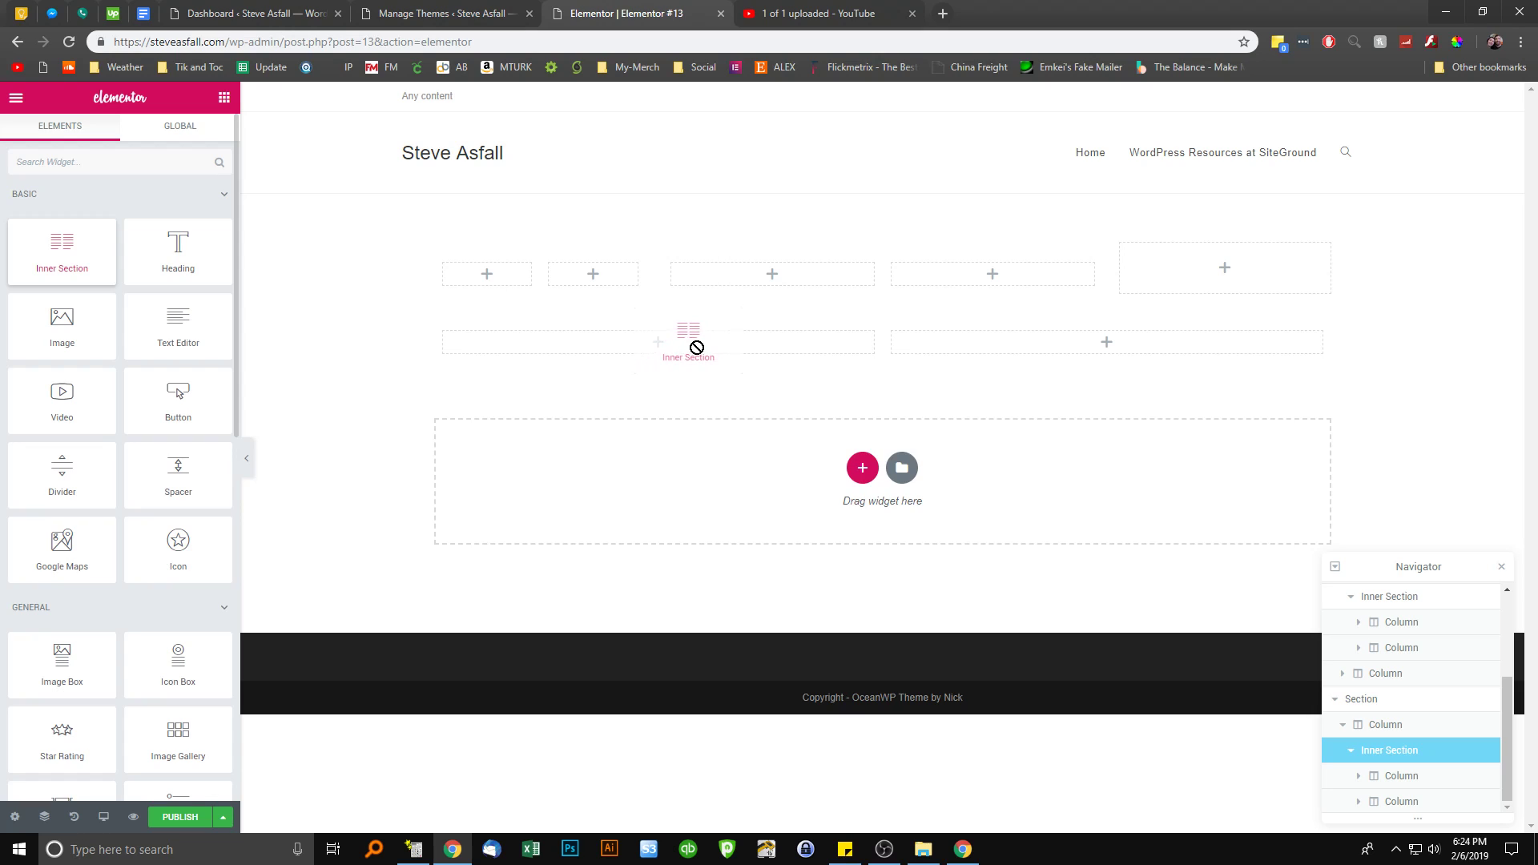
left_click_drag(697, 347, 551, 348)
Add a new section with the single-column structure at the end of the page
left_click(862, 468)
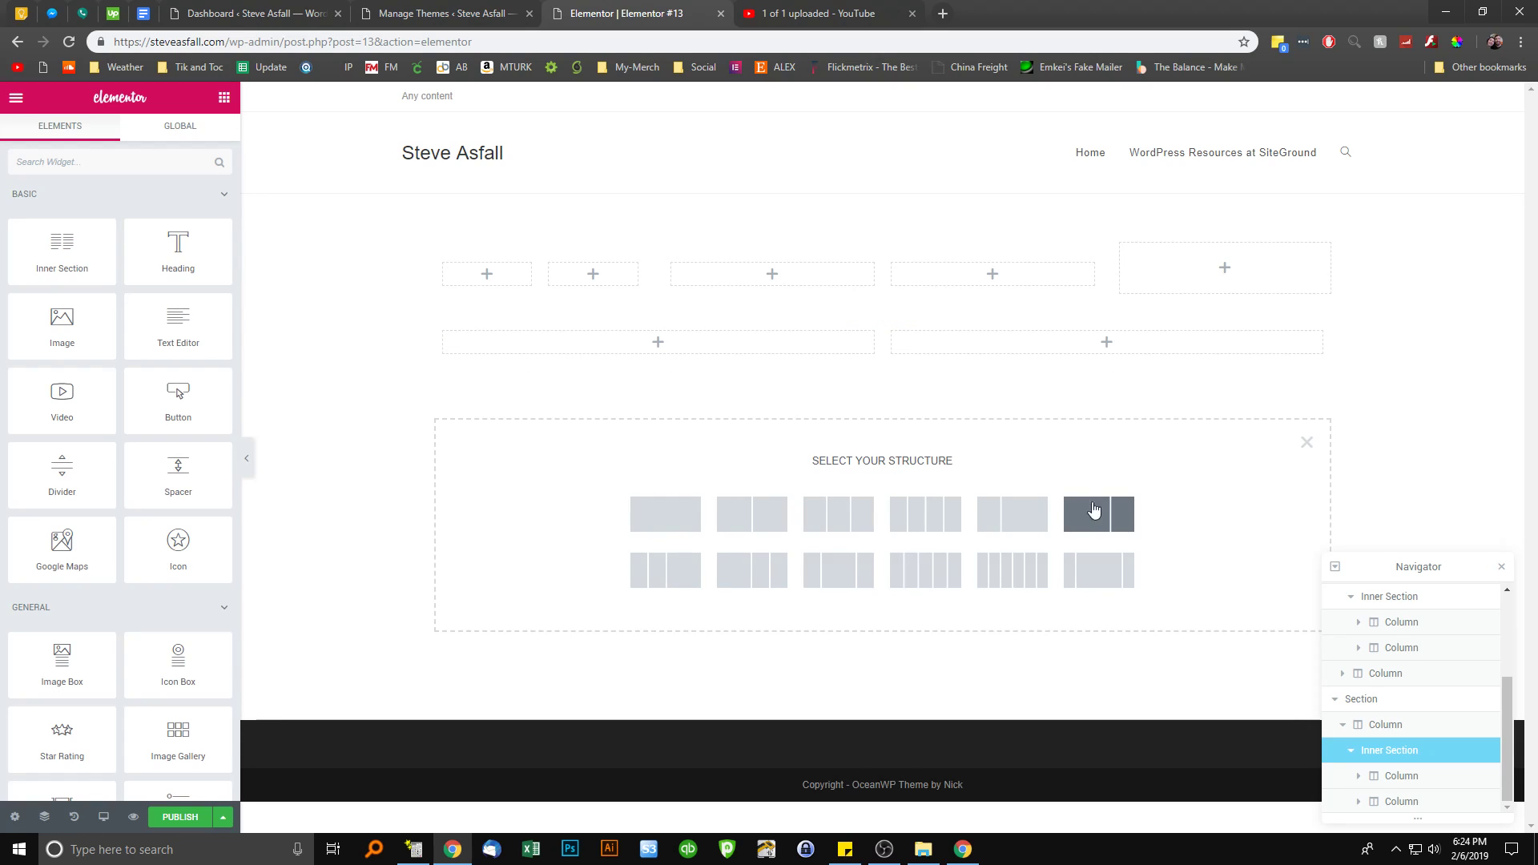
left_click(660, 526)
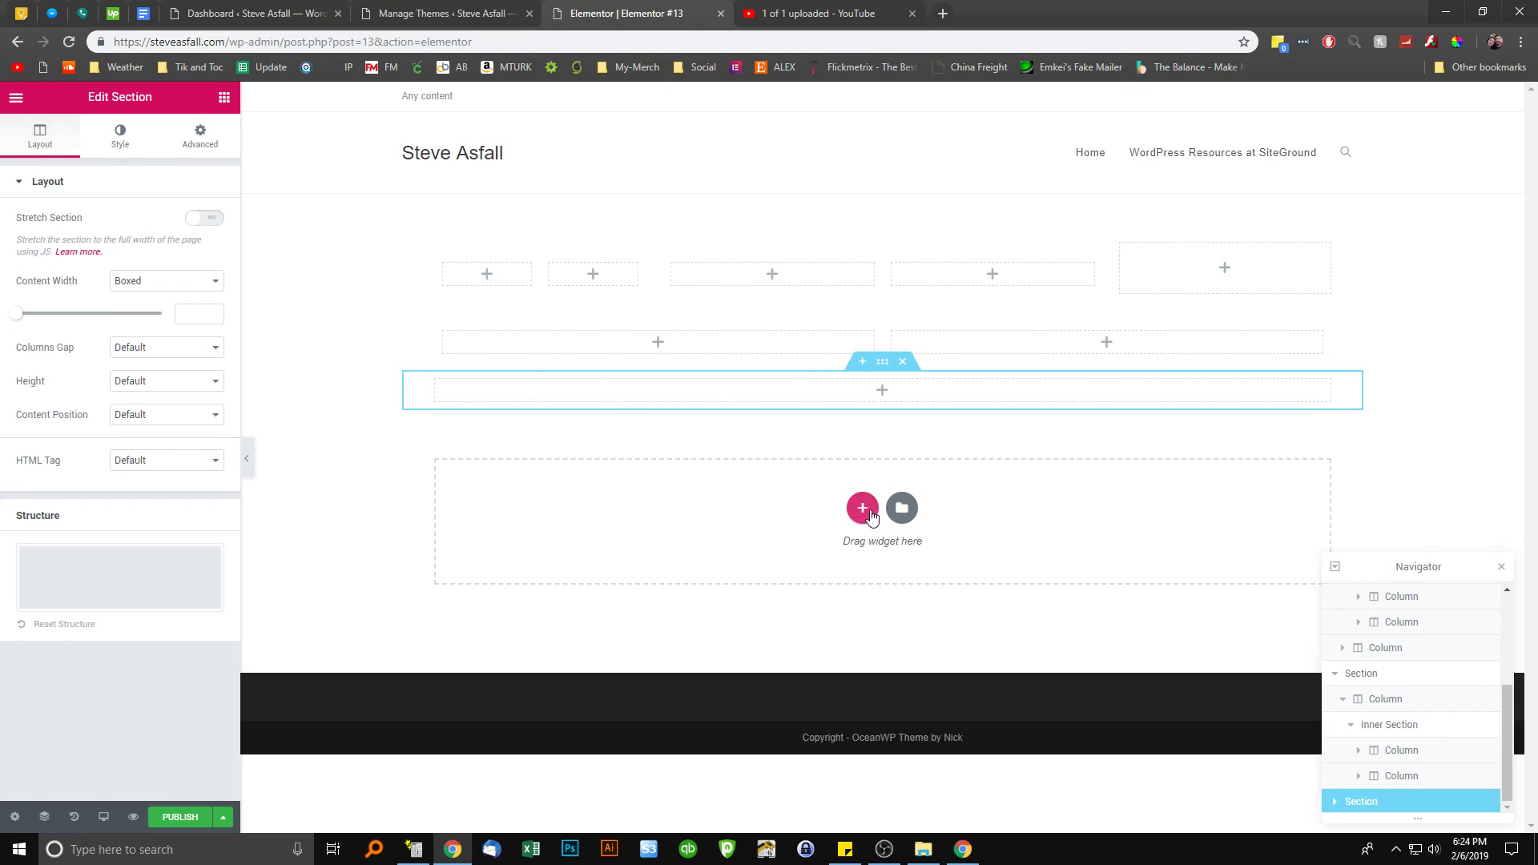
Delete all three sections so the page is empty
left_click(224, 97)
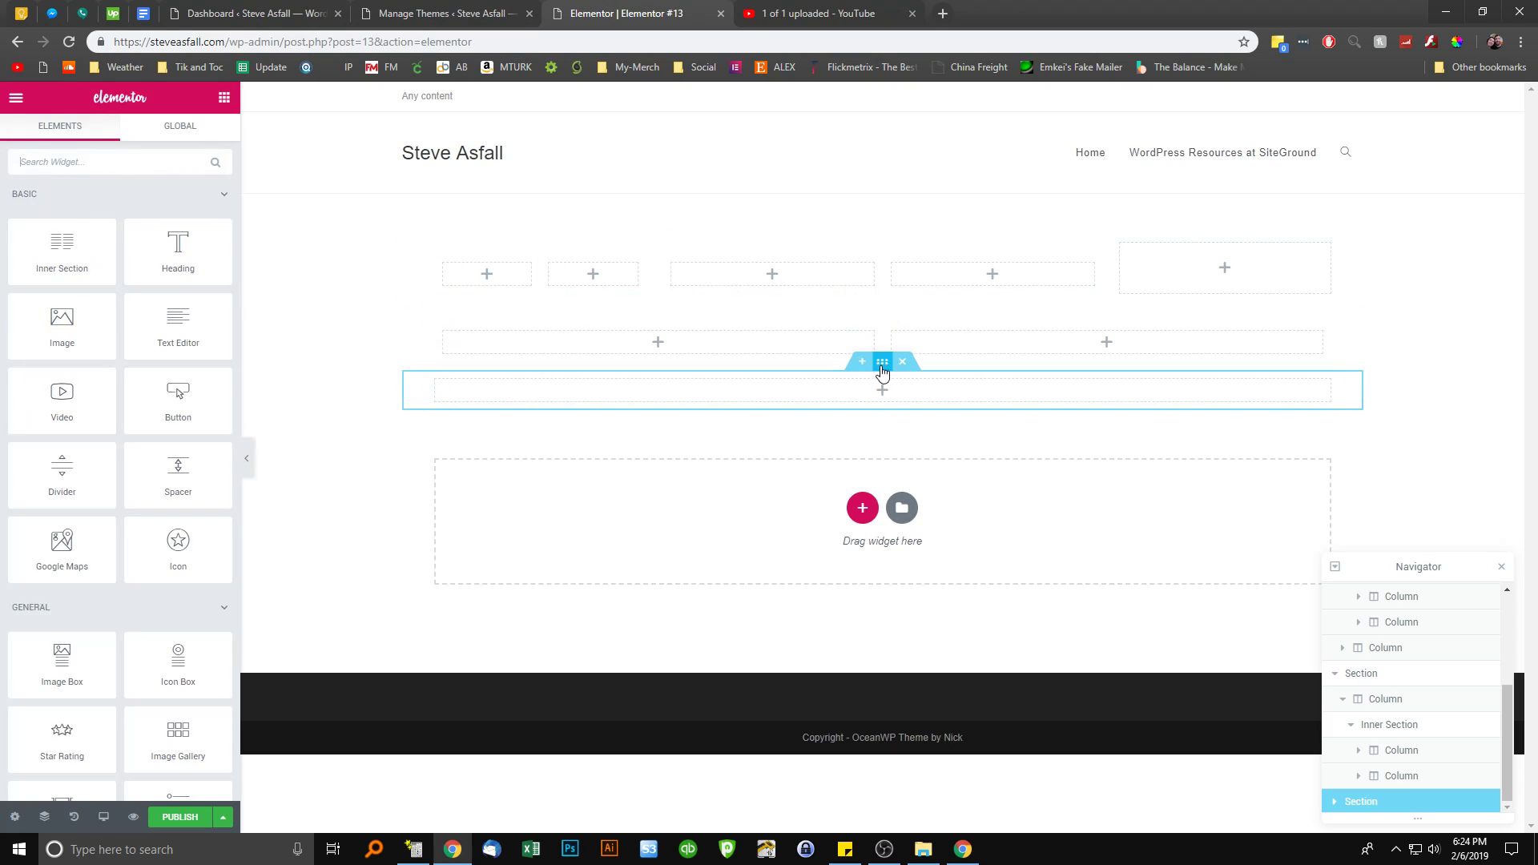
left_click(902, 370)
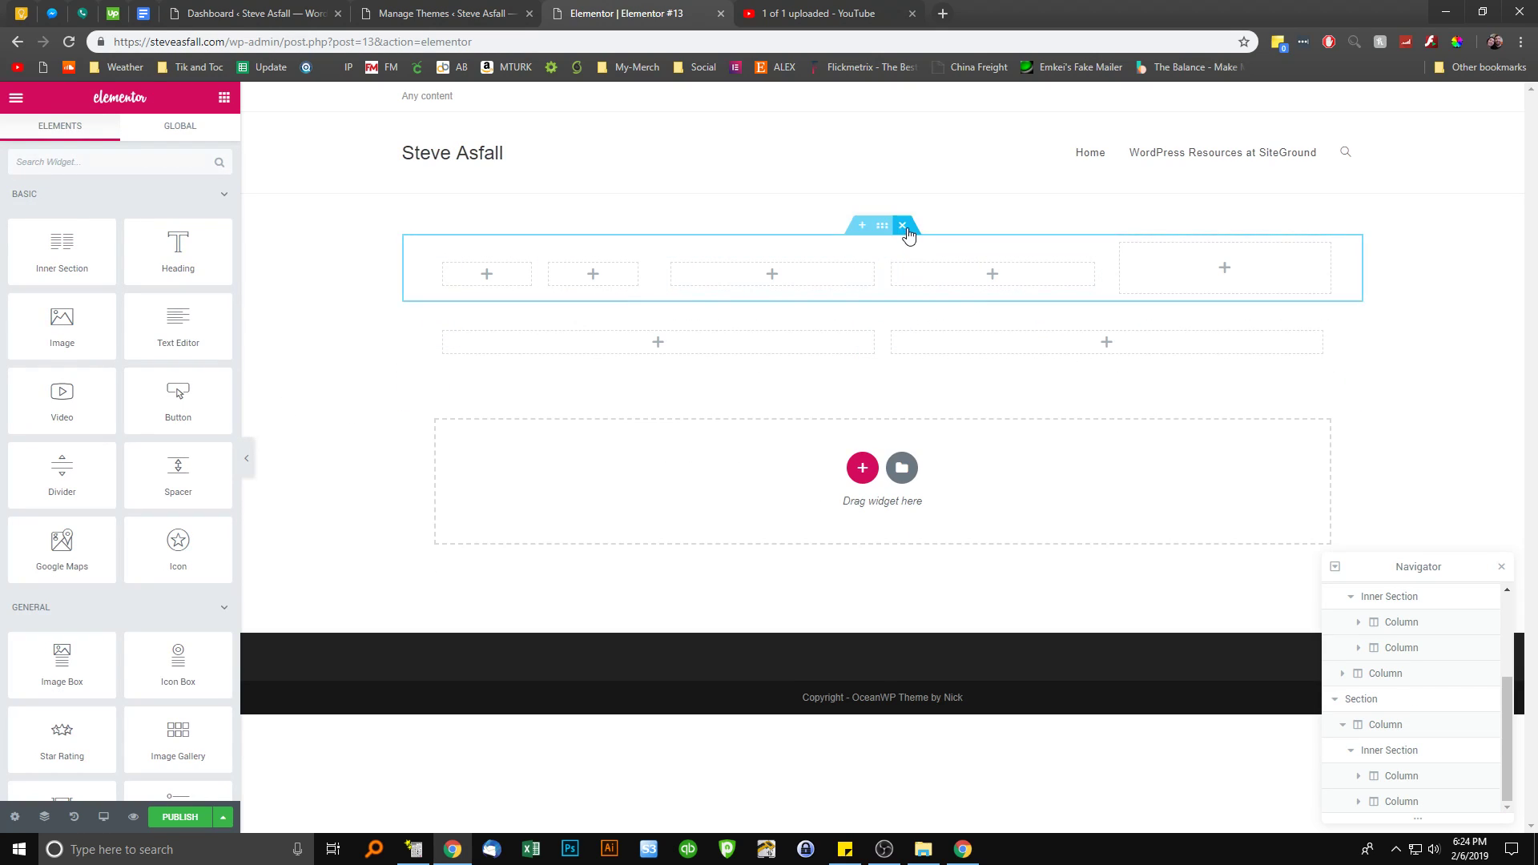
left_click(906, 230)
left_click(901, 228)
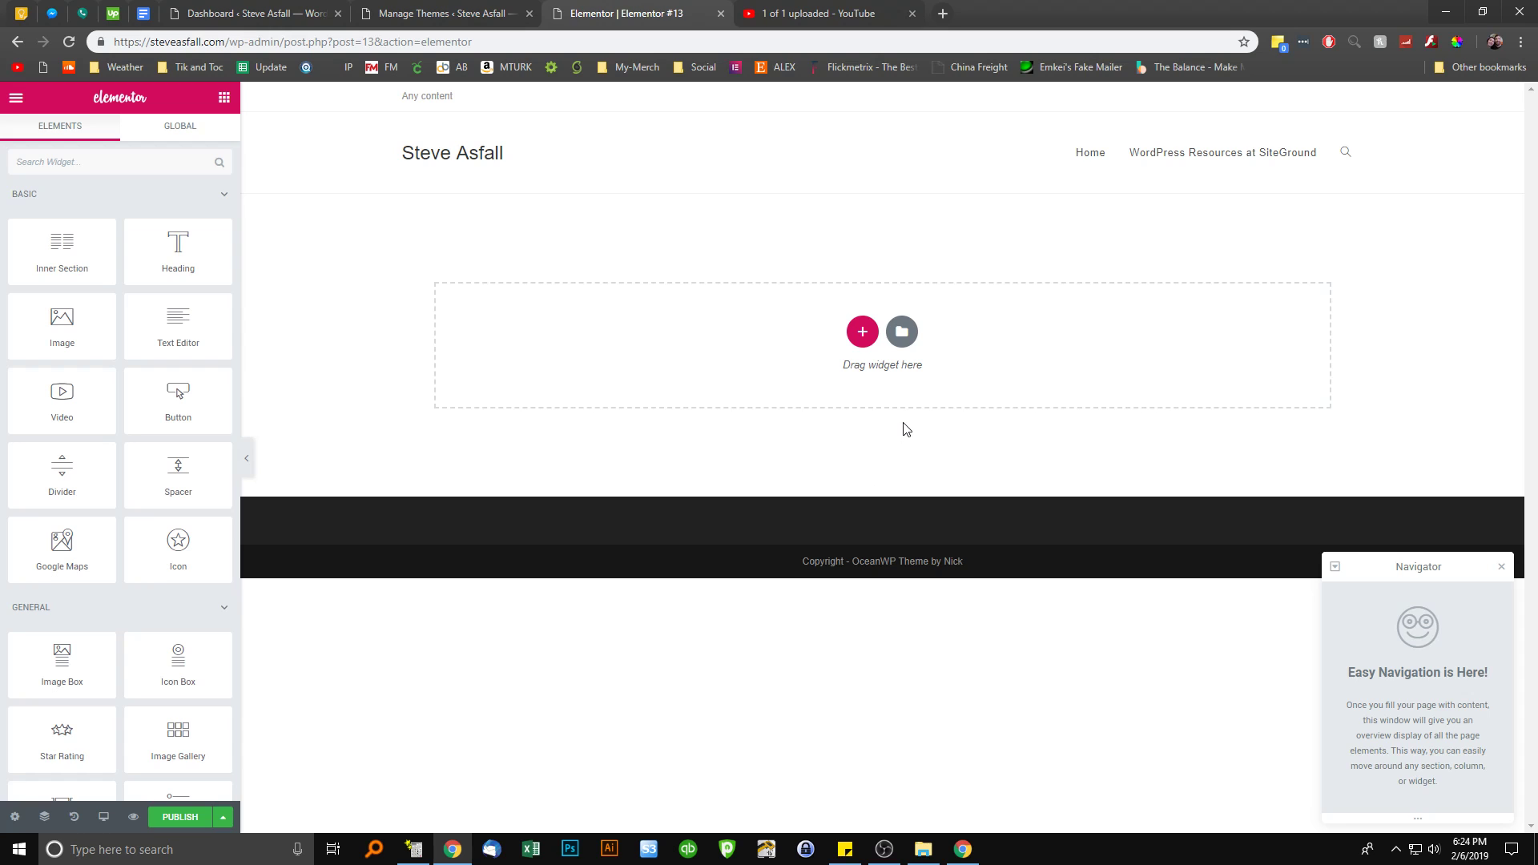
Browse the page templates in the template library and preview the Homepage – Law firm page
left_click(902, 332)
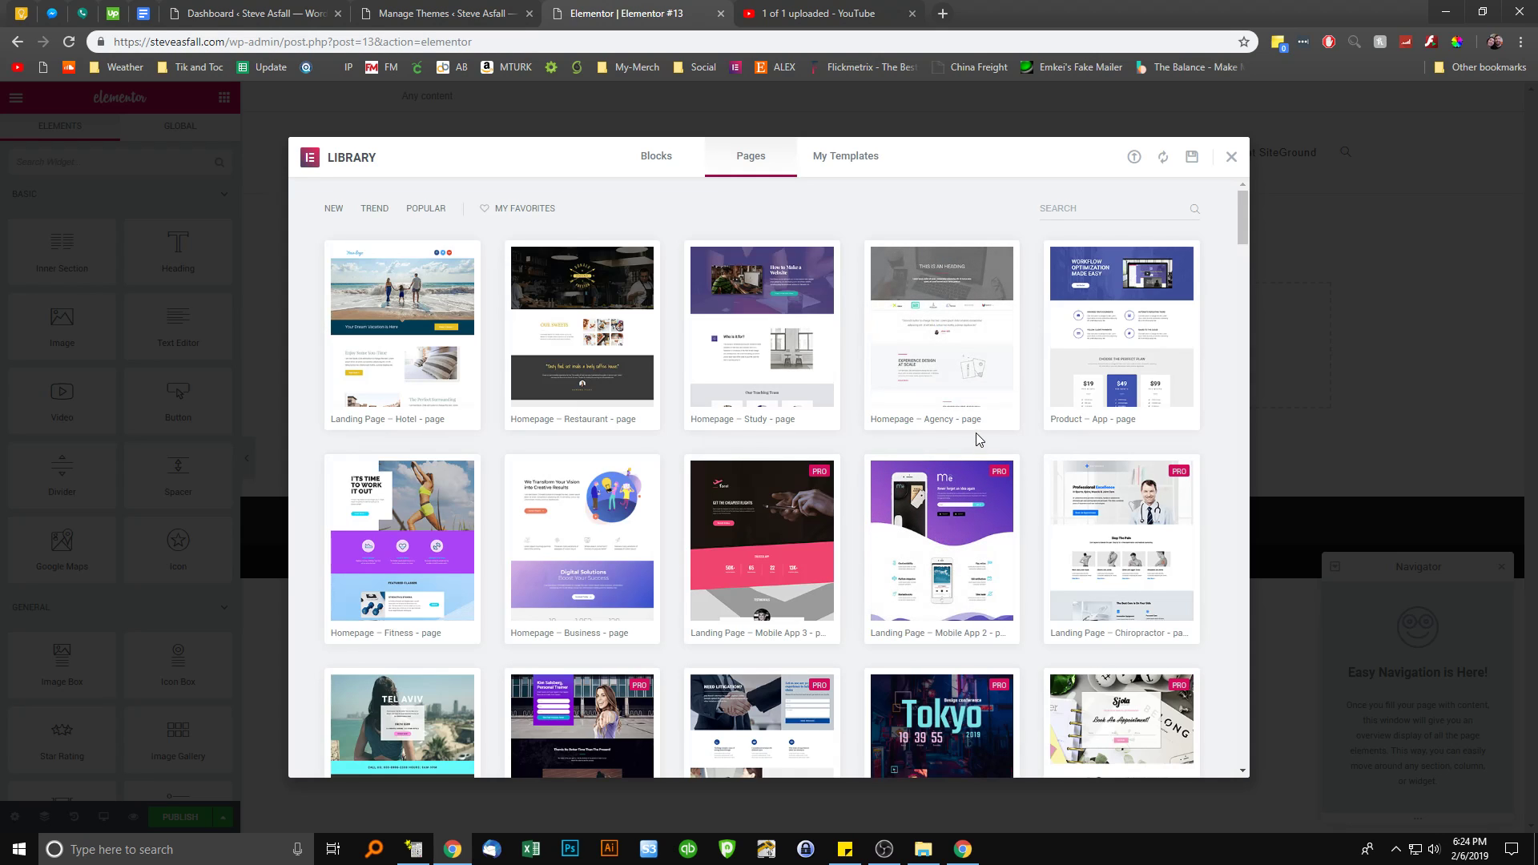
scroll(979, 441, "down", 4)
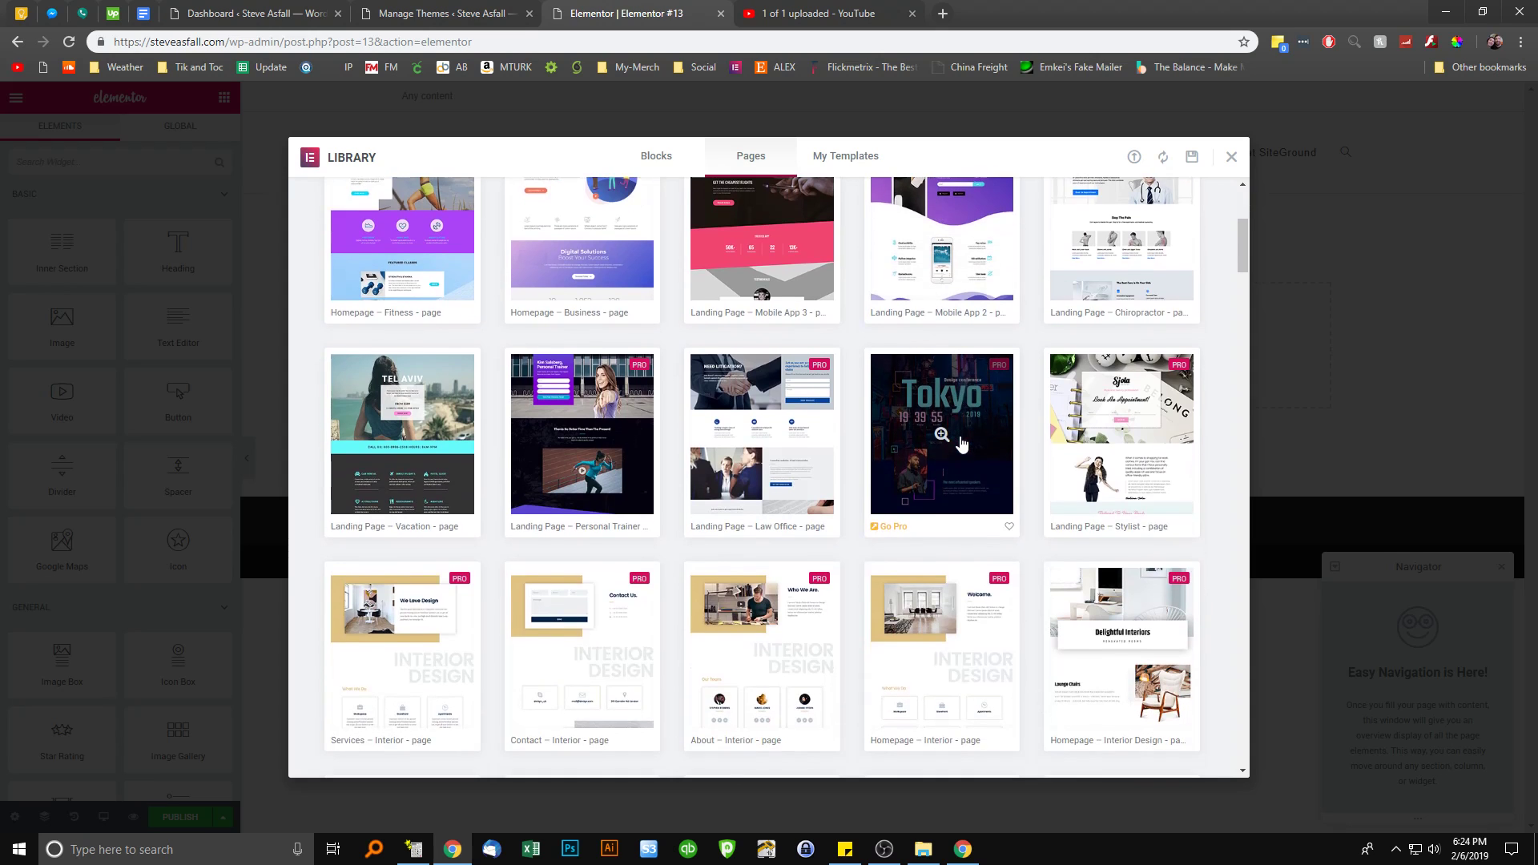
scroll(962, 446, "down", 5)
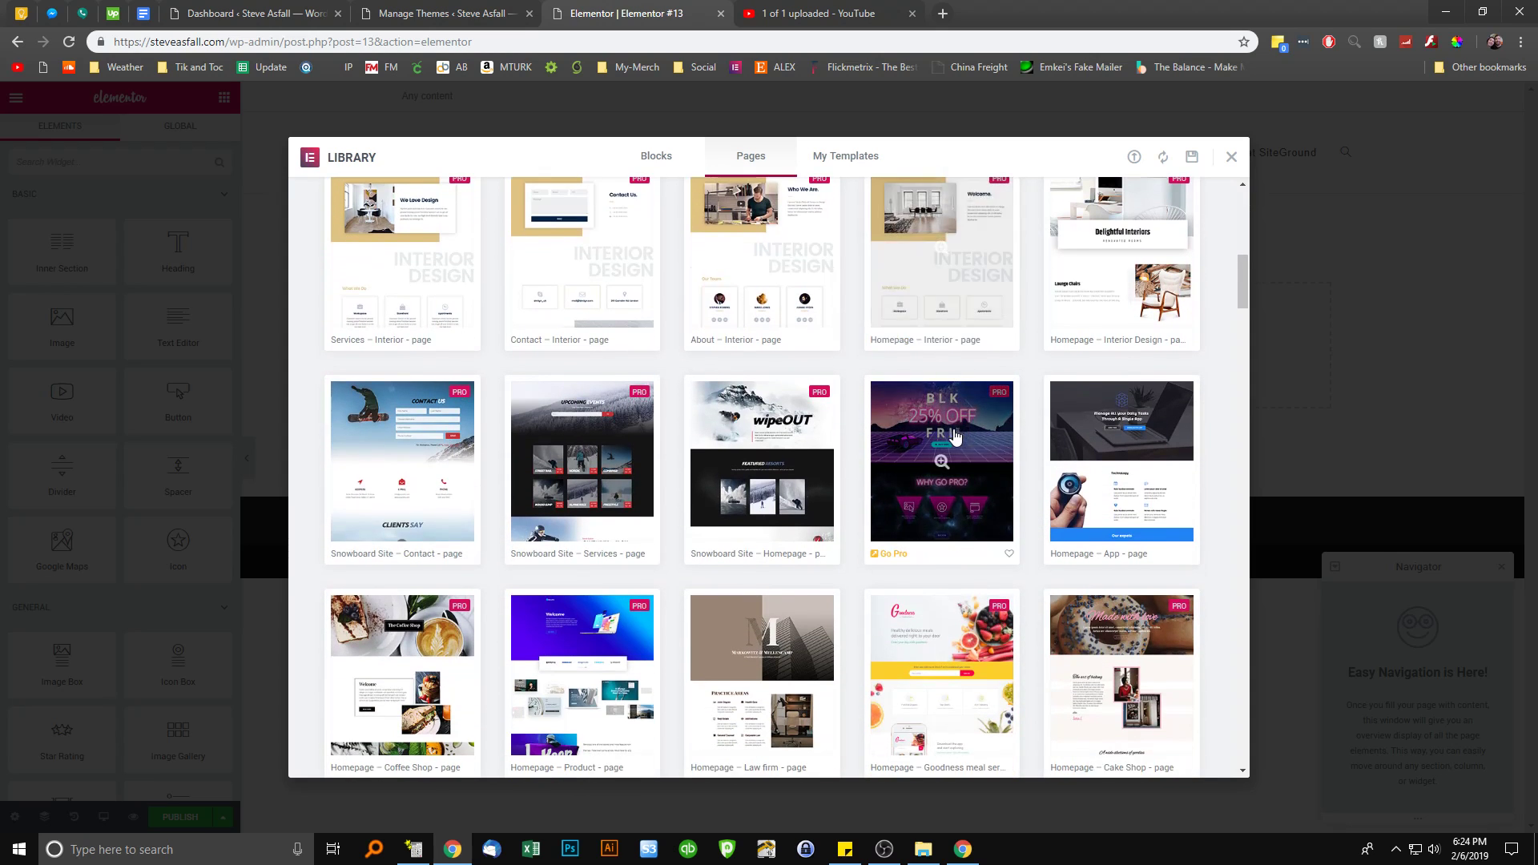
scroll(954, 440, "down", 3)
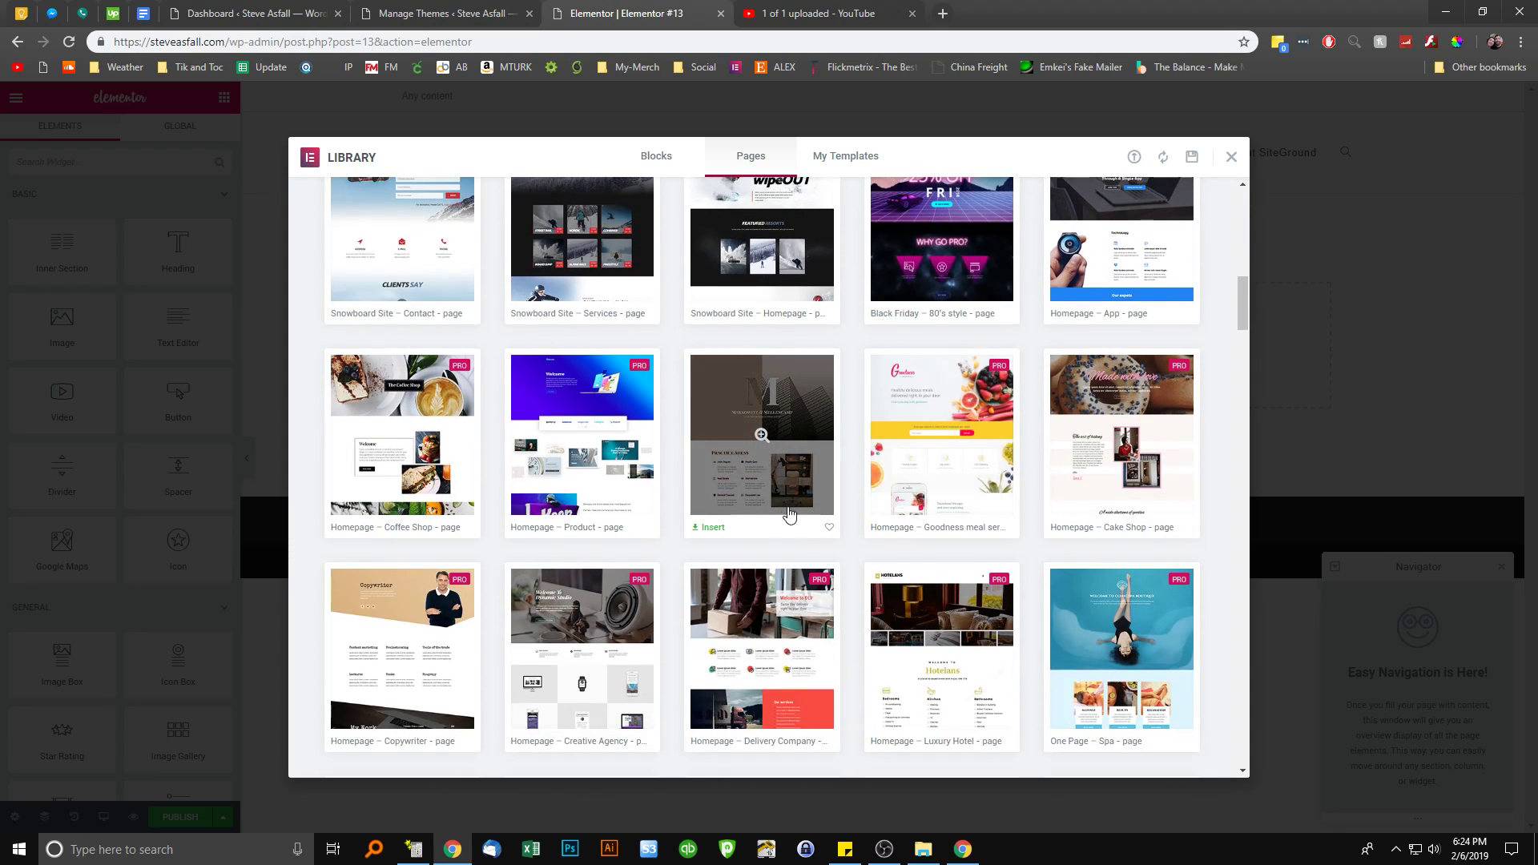
left_click(762, 436)
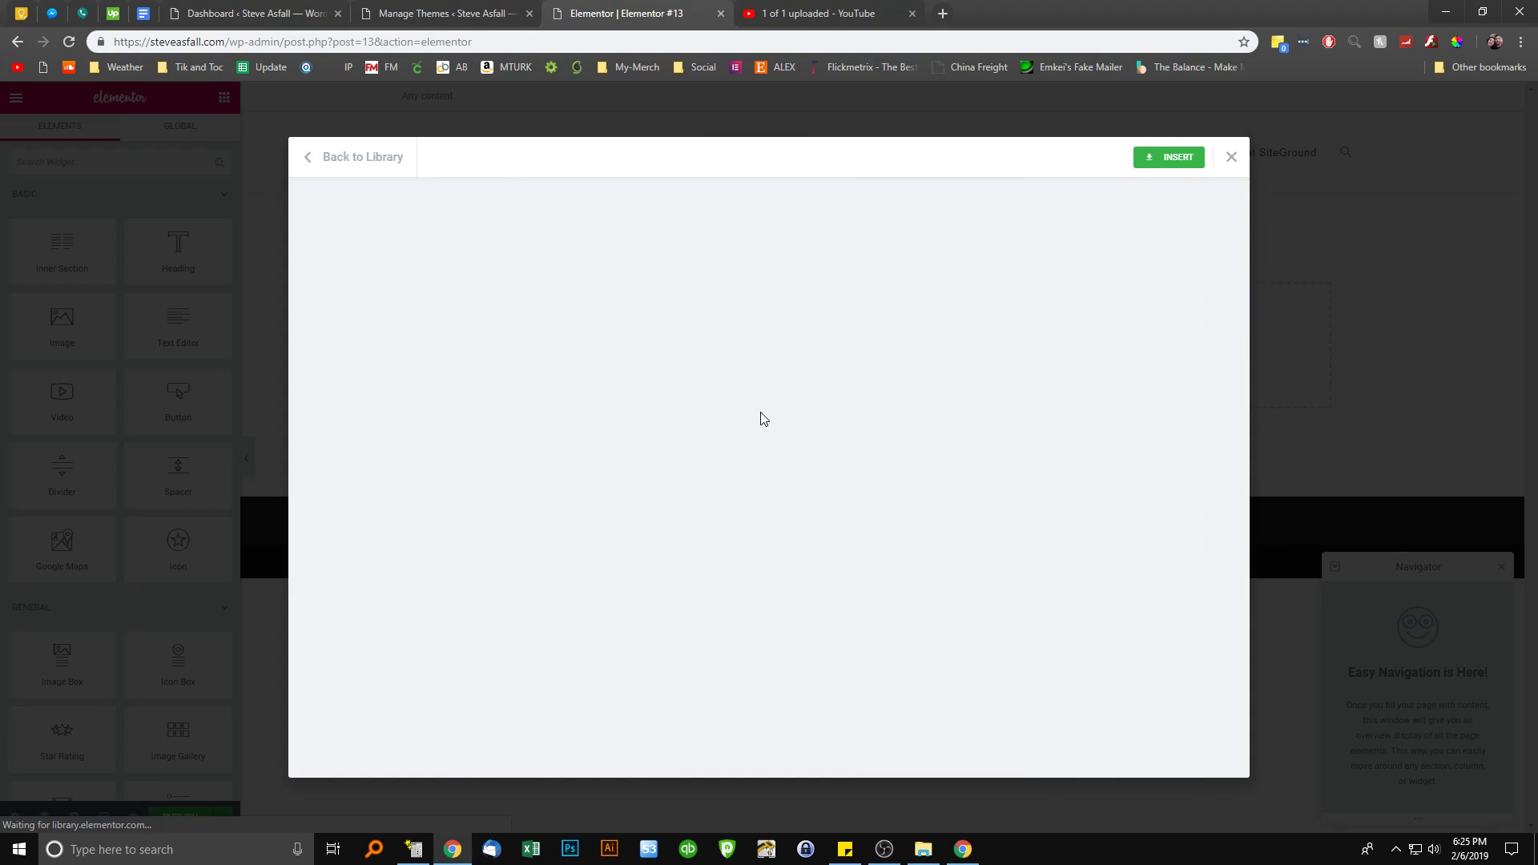
scroll(761, 413, "down", 4)
scroll(784, 448, "up", 2)
scroll(789, 458, "up", 2)
scroll(795, 463, "down", 10)
scroll(801, 465, "down", 5)
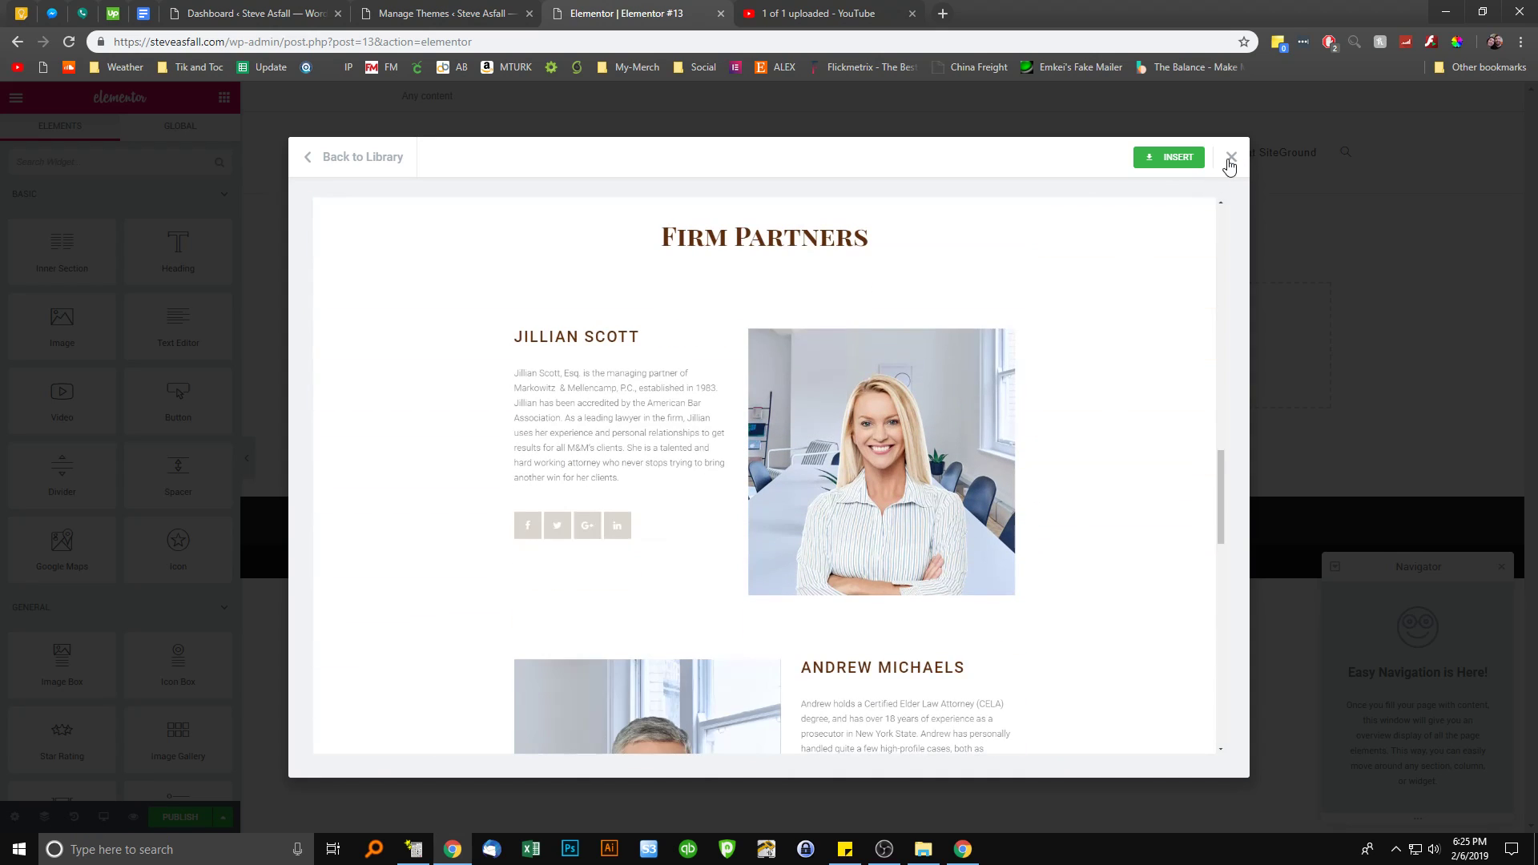
left_click(1232, 160)
Insert the free one-page skyscraper template, located just before One Page – Creative Meetup in the library, into the empty page
left_click(900, 330)
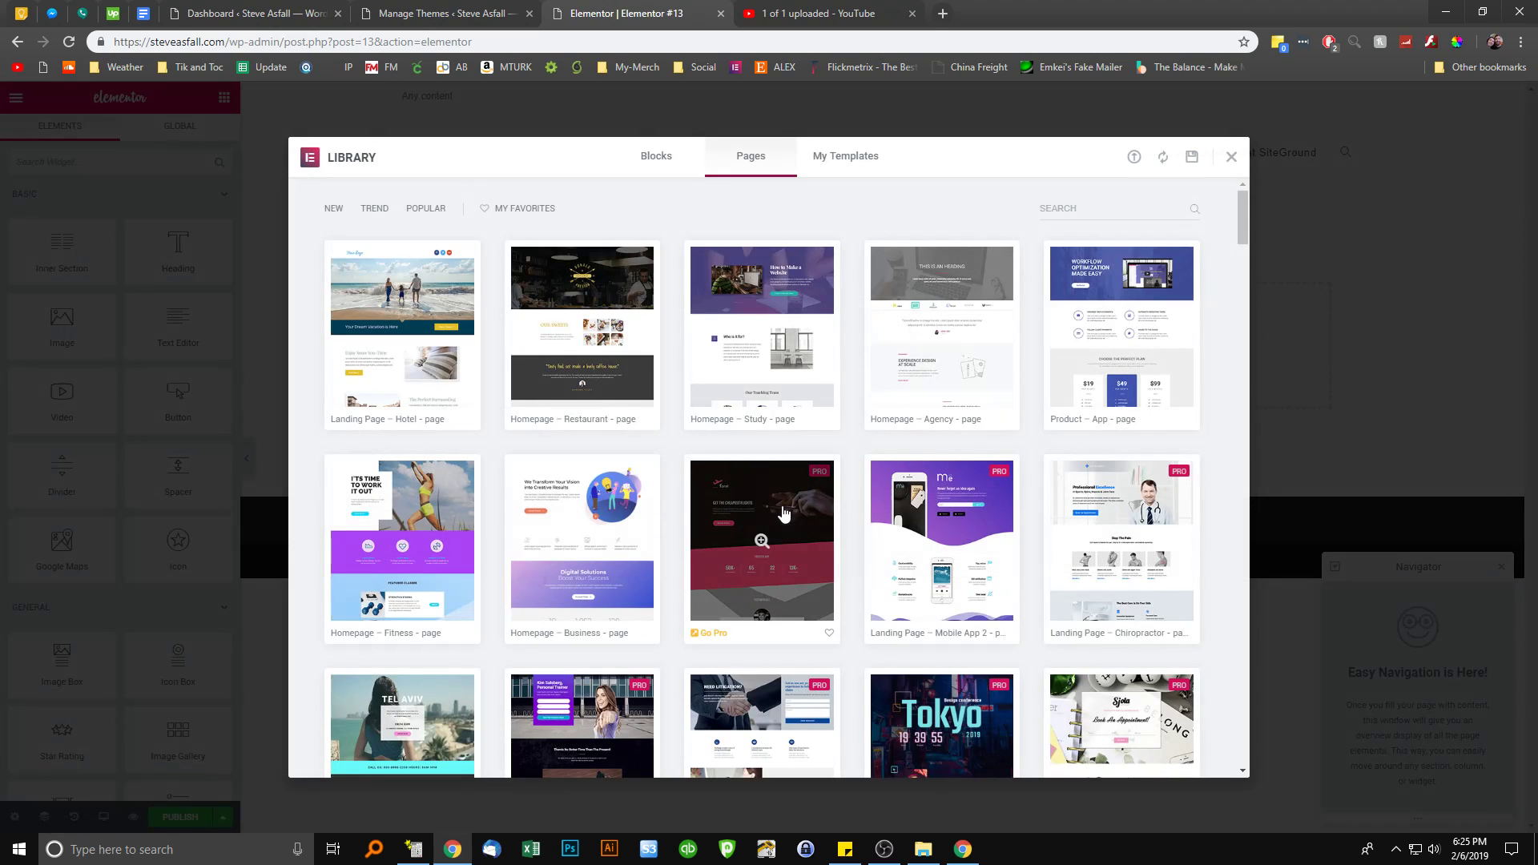
scroll(802, 500, "down", 5)
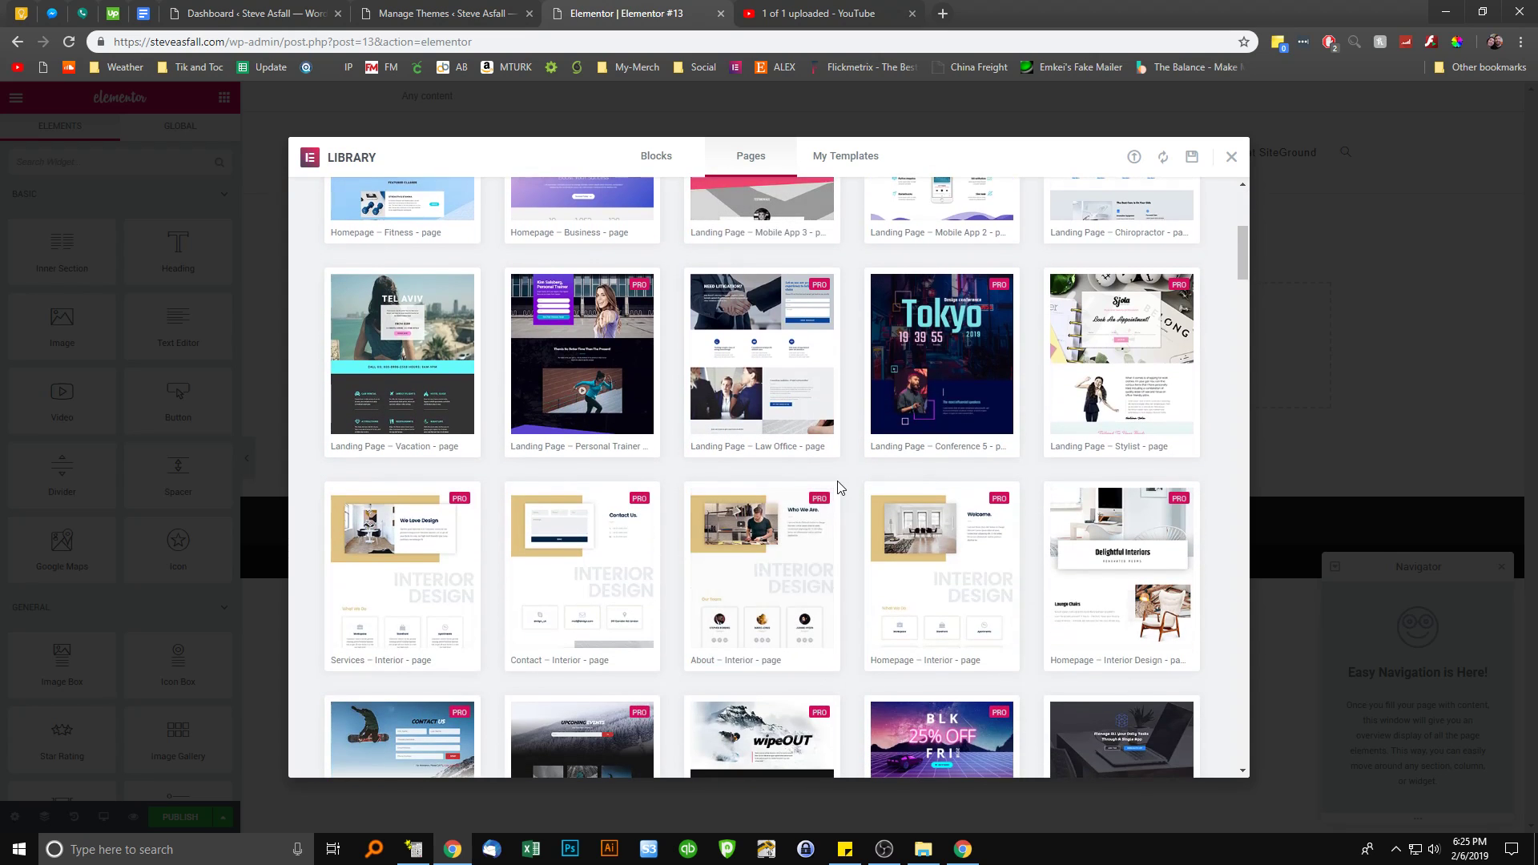
scroll(833, 488, "down", 3)
scroll(839, 487, "down", 3)
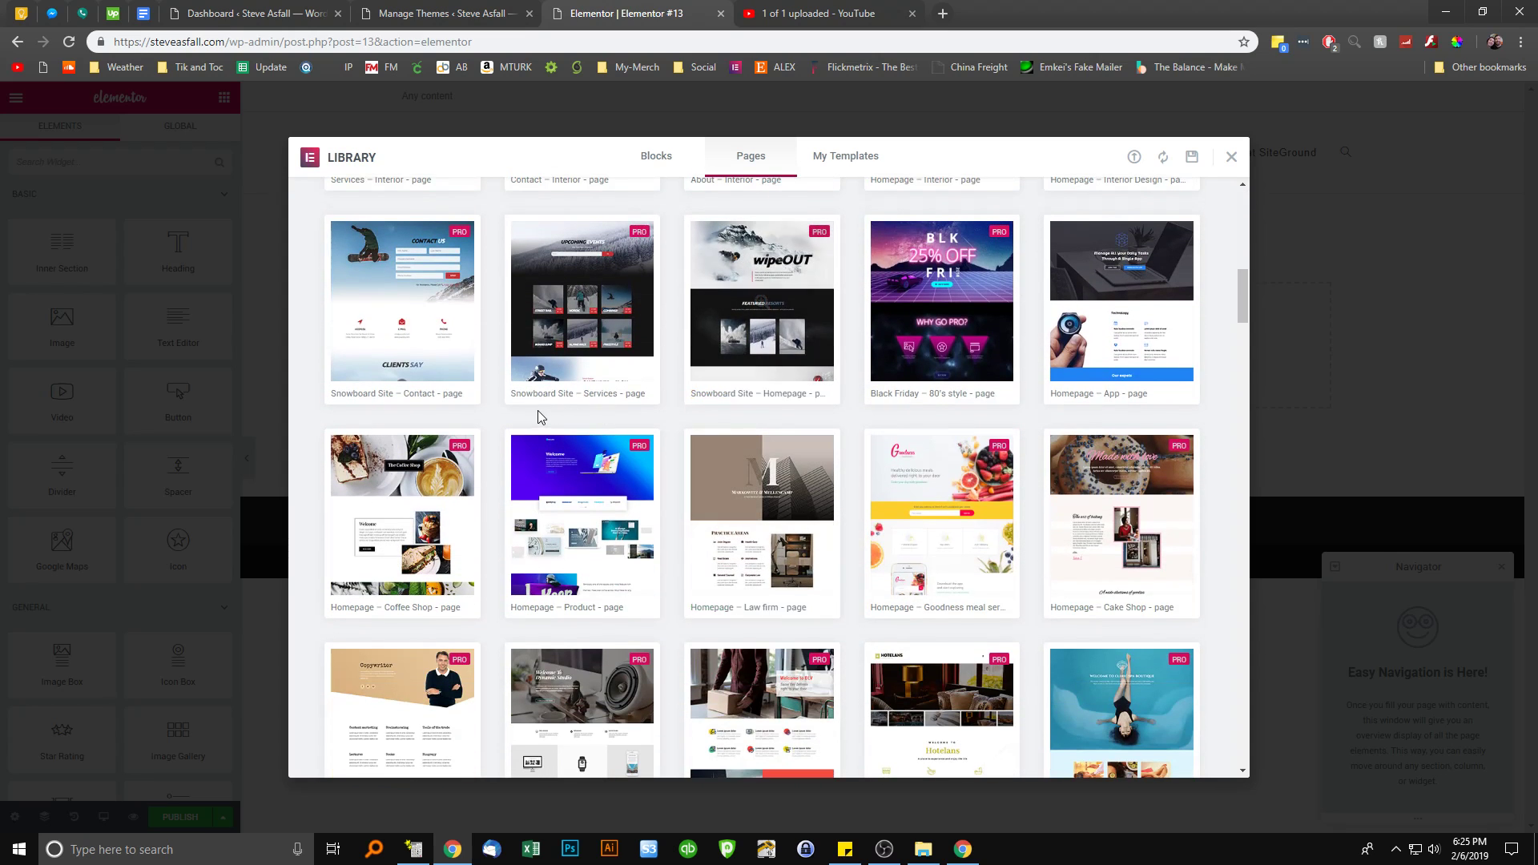
scroll(567, 453, "down", 3)
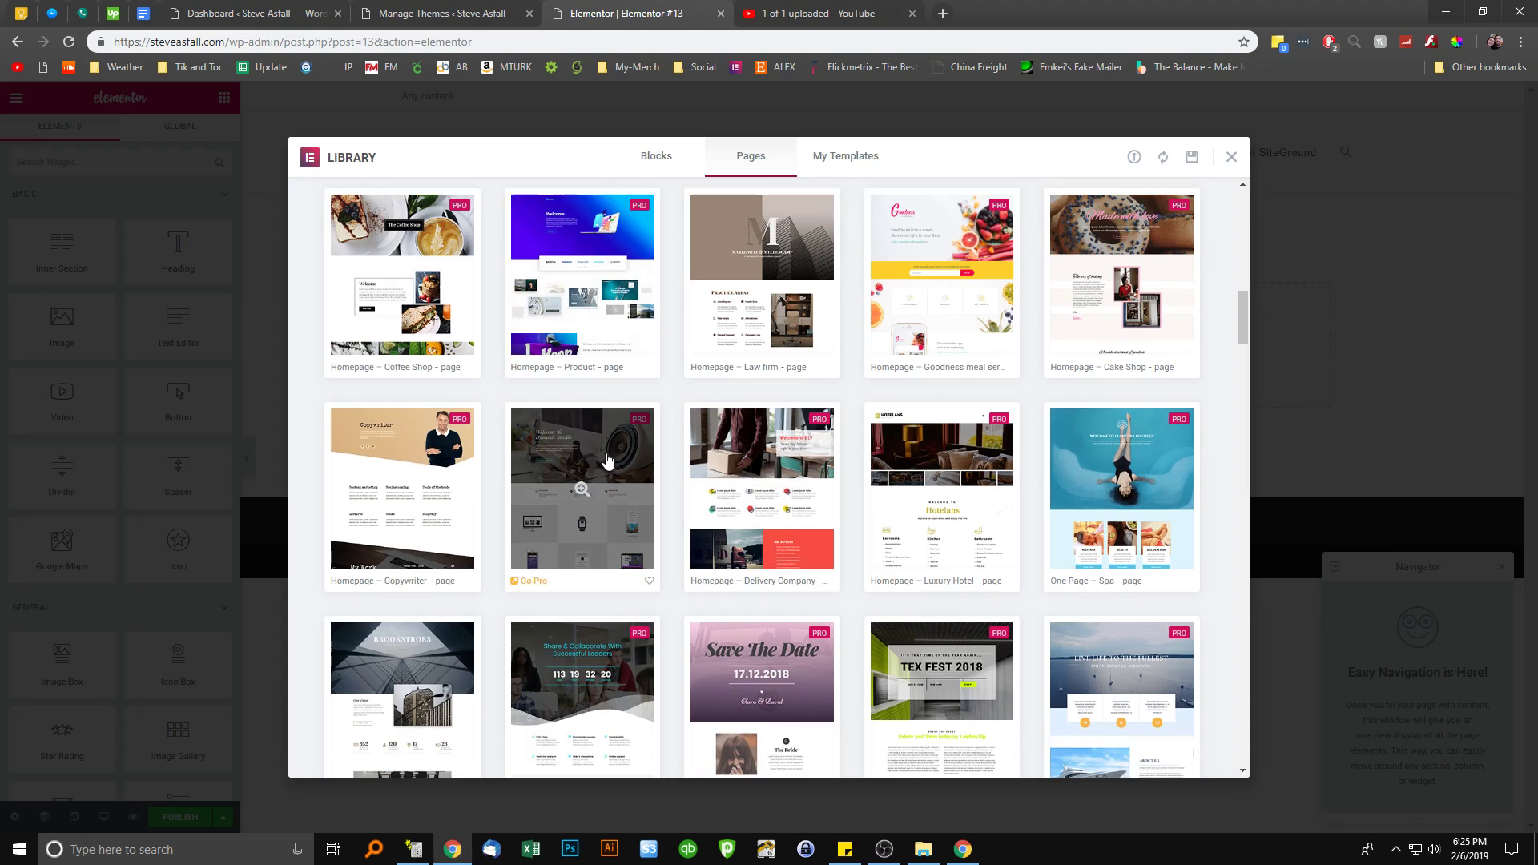
scroll(834, 545, "down", 3)
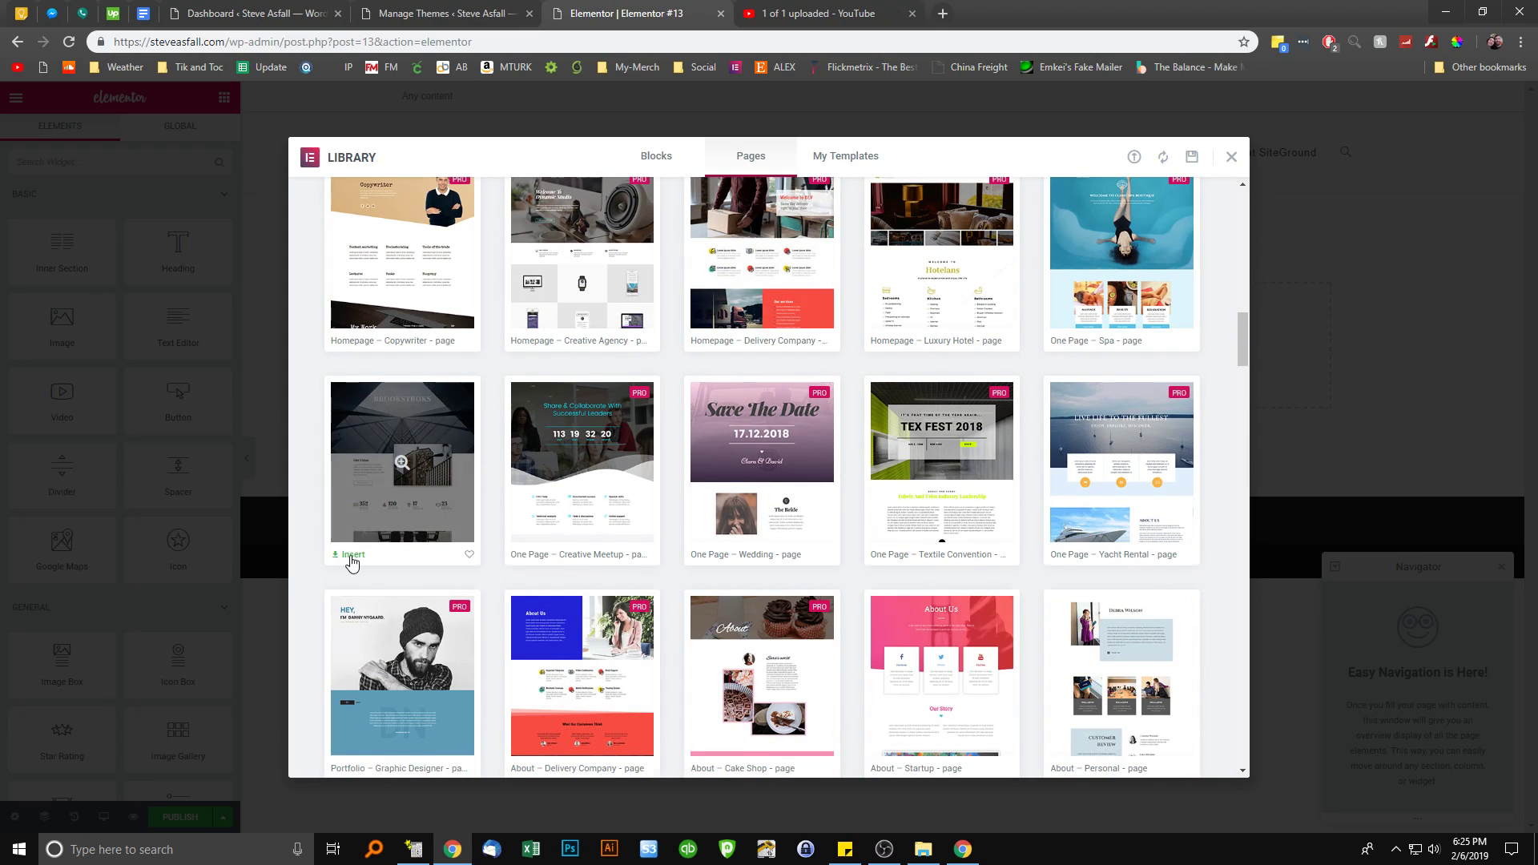
left_click(351, 559)
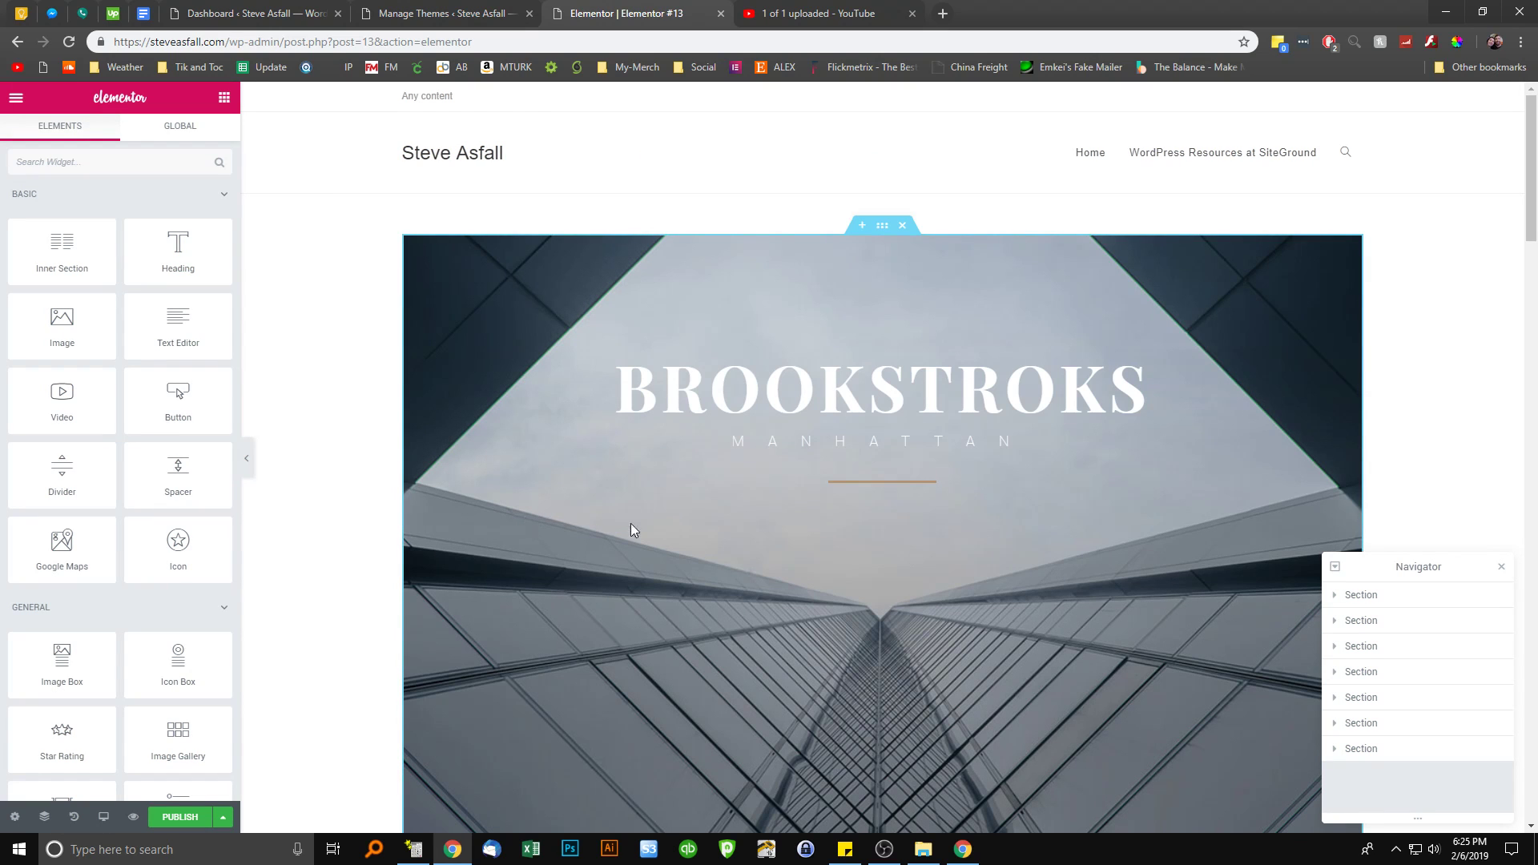
Expand all elements of the inserted template in the Navigator, then close the Navigator
scroll(719, 529, "down", 6)
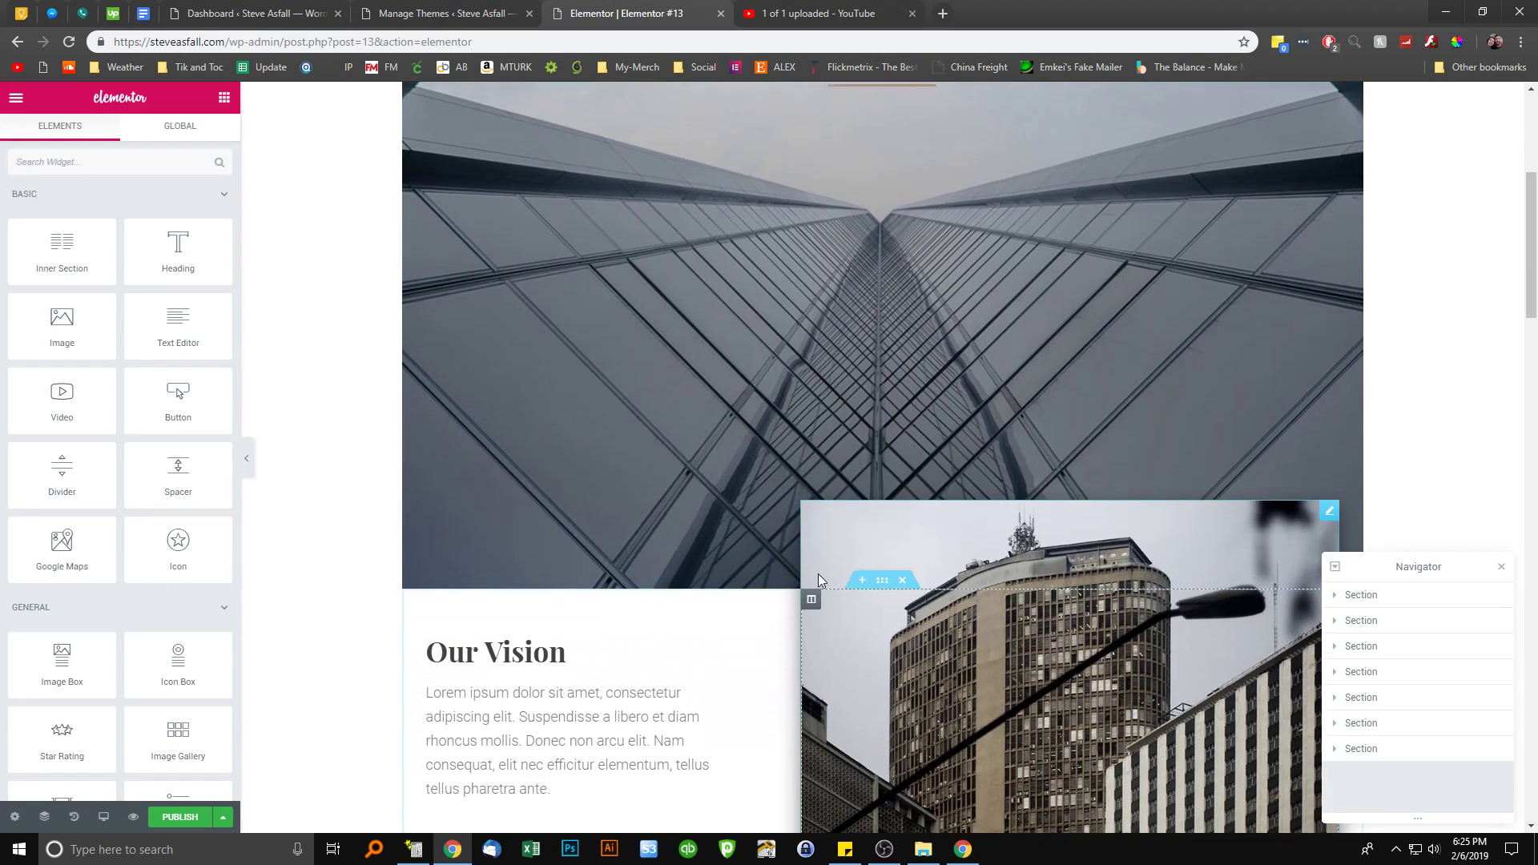
scroll(816, 577, "up", 5)
left_click(1334, 571)
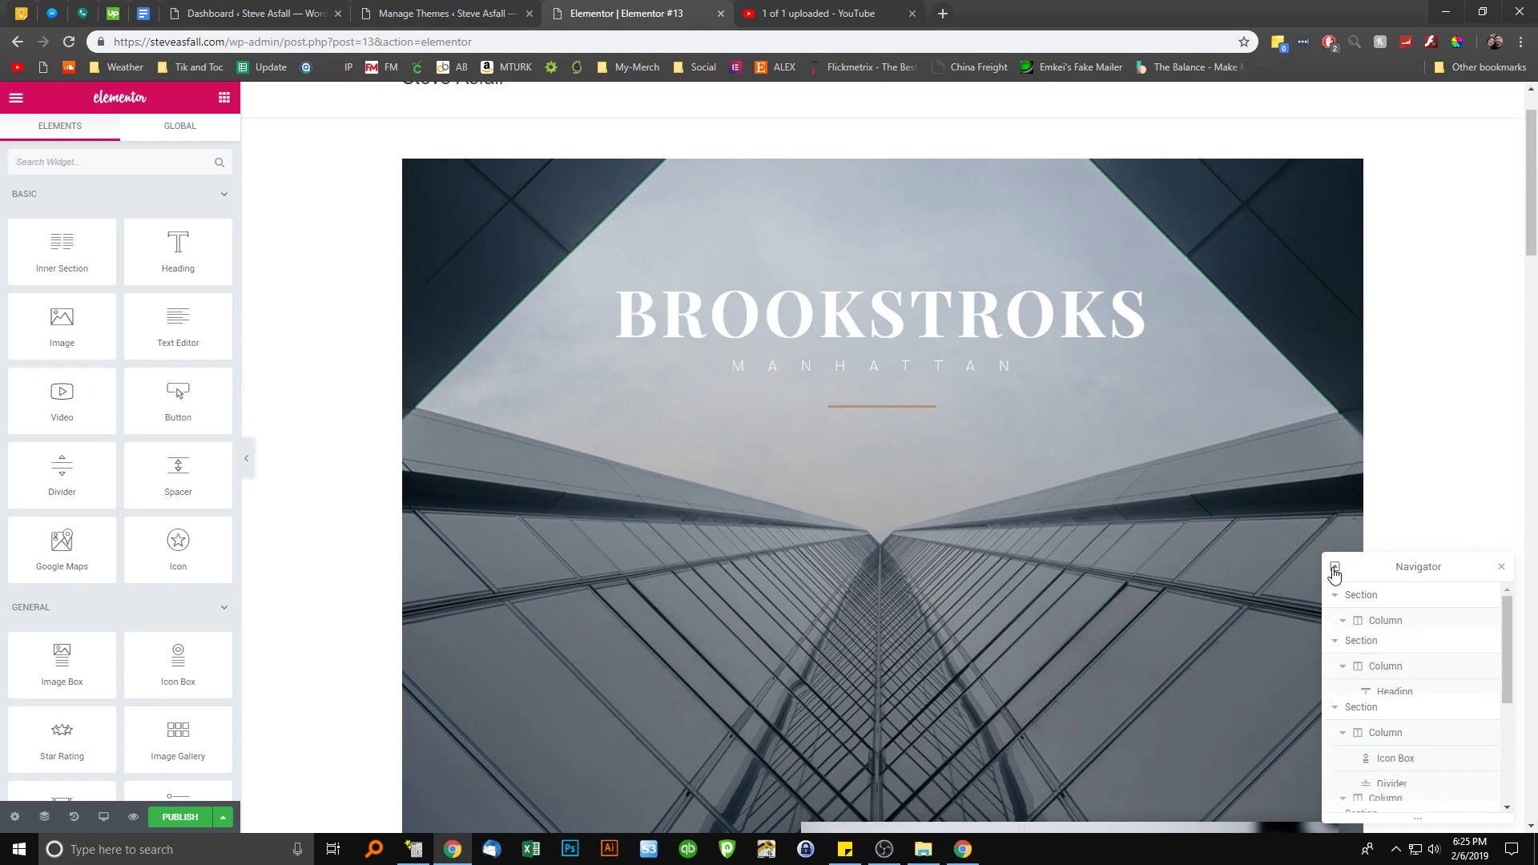
left_click(1500, 567)
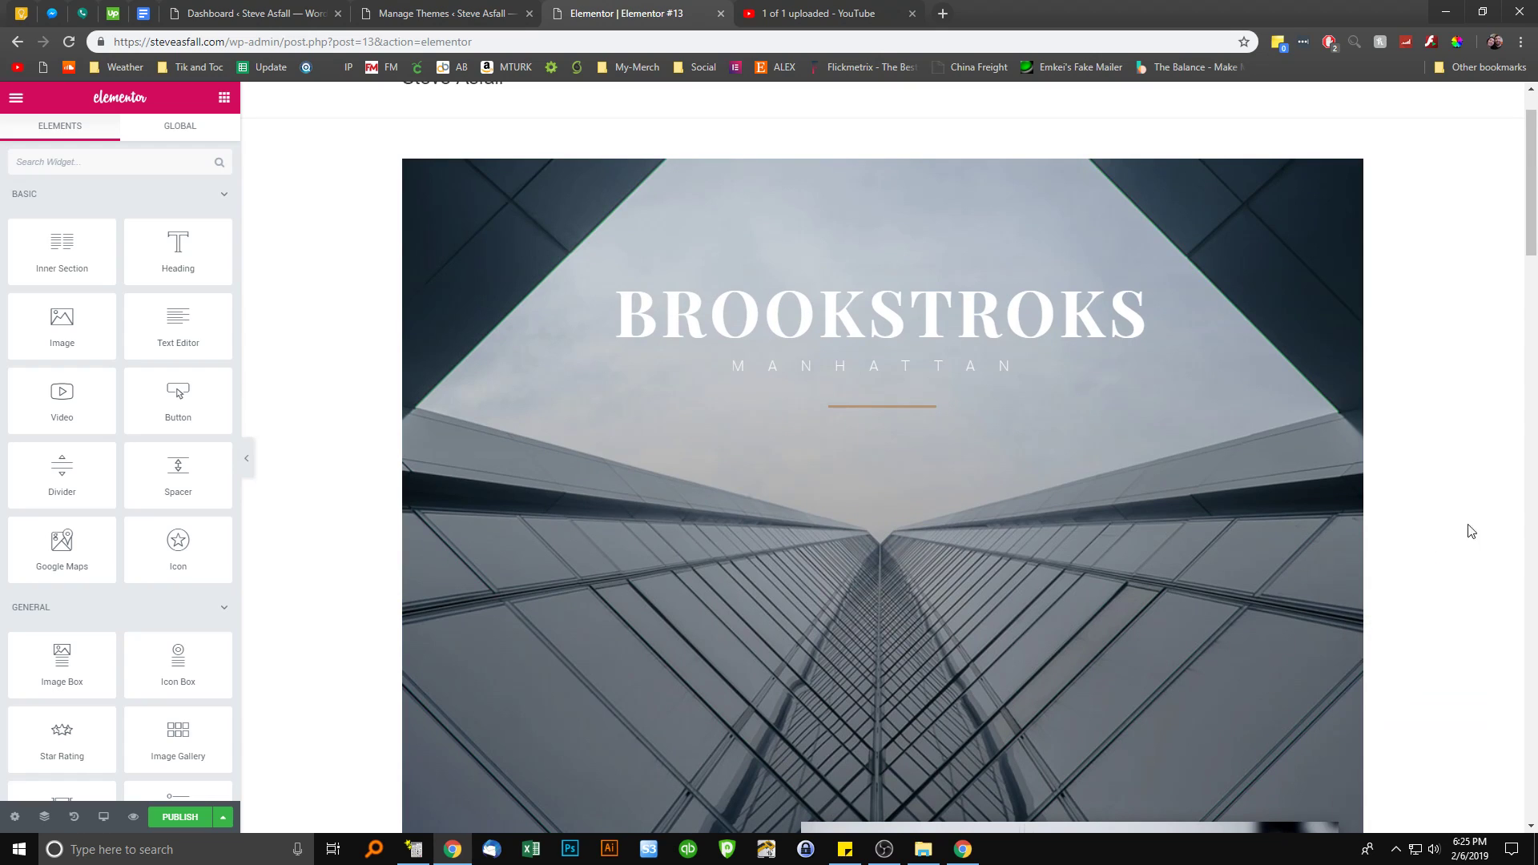
Look at the settings of the BROOKSTROKS heading and of the divider below the MANHATTAN subtitle
scroll(1430, 474, "up", 1)
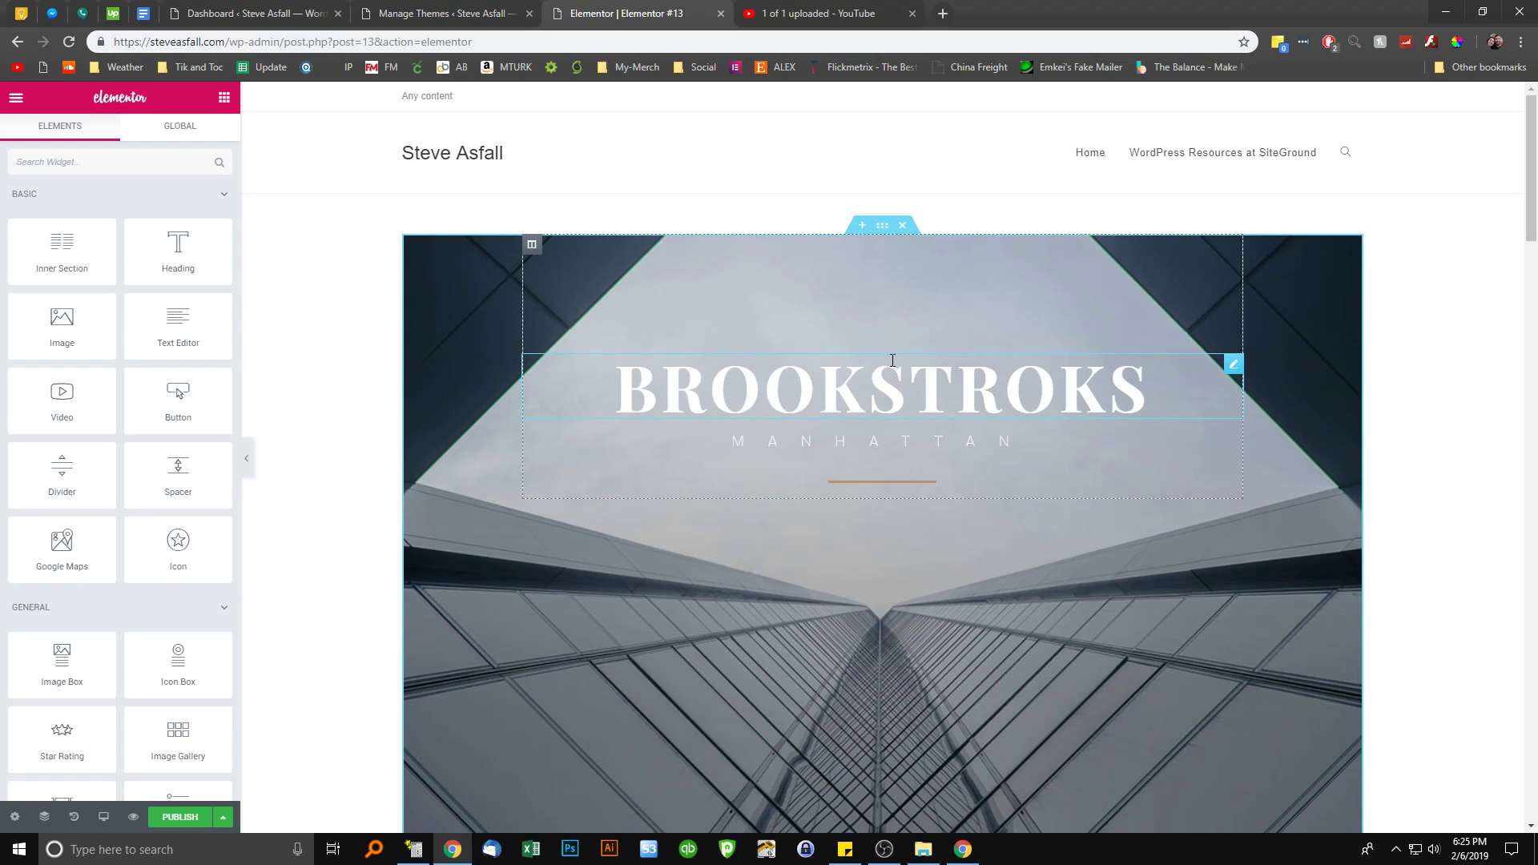
left_click(836, 401)
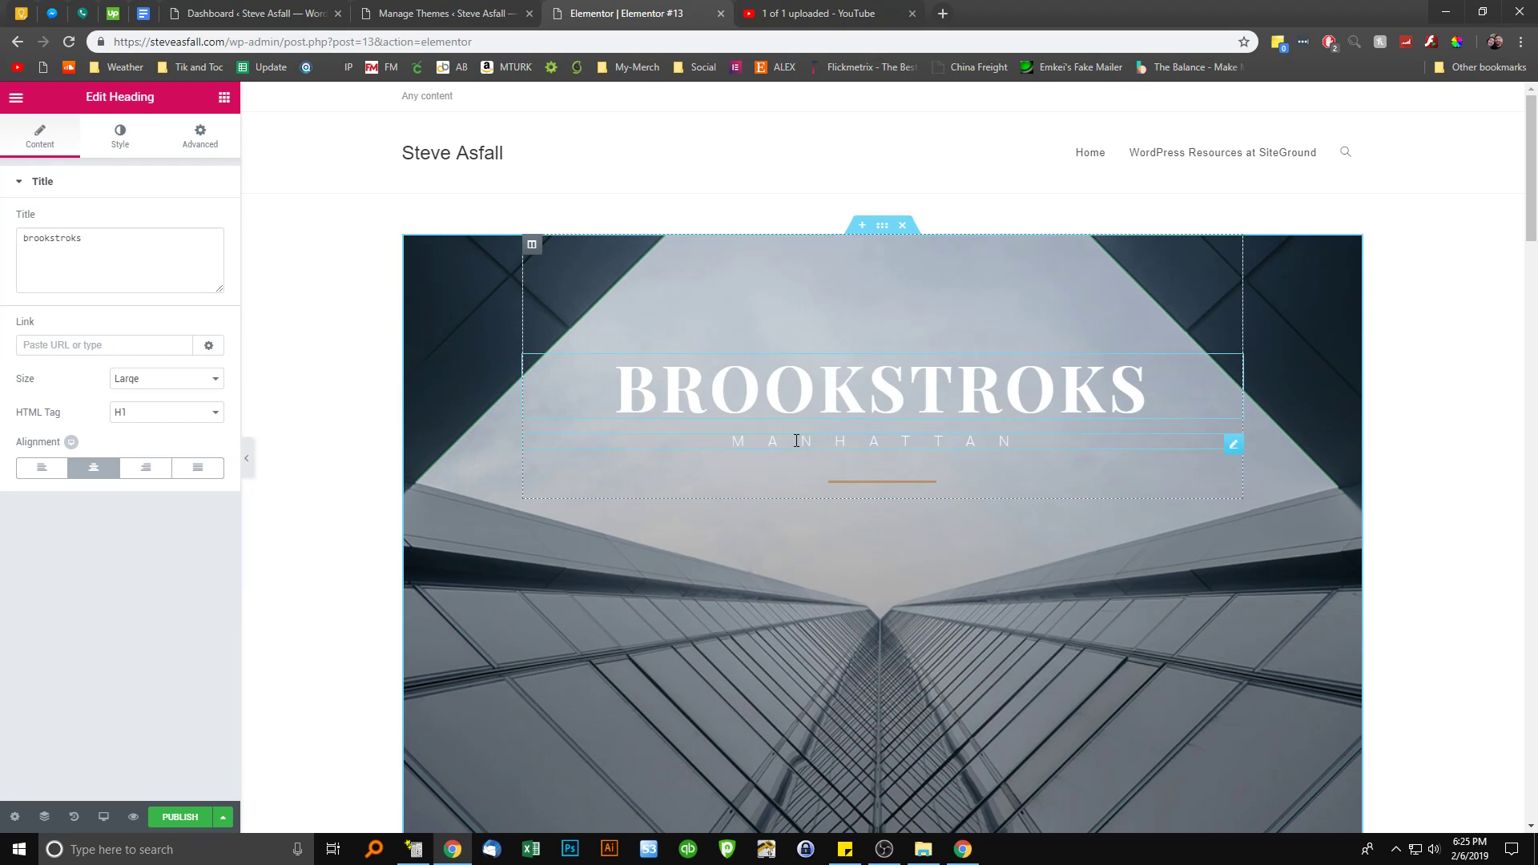
left_click(921, 489)
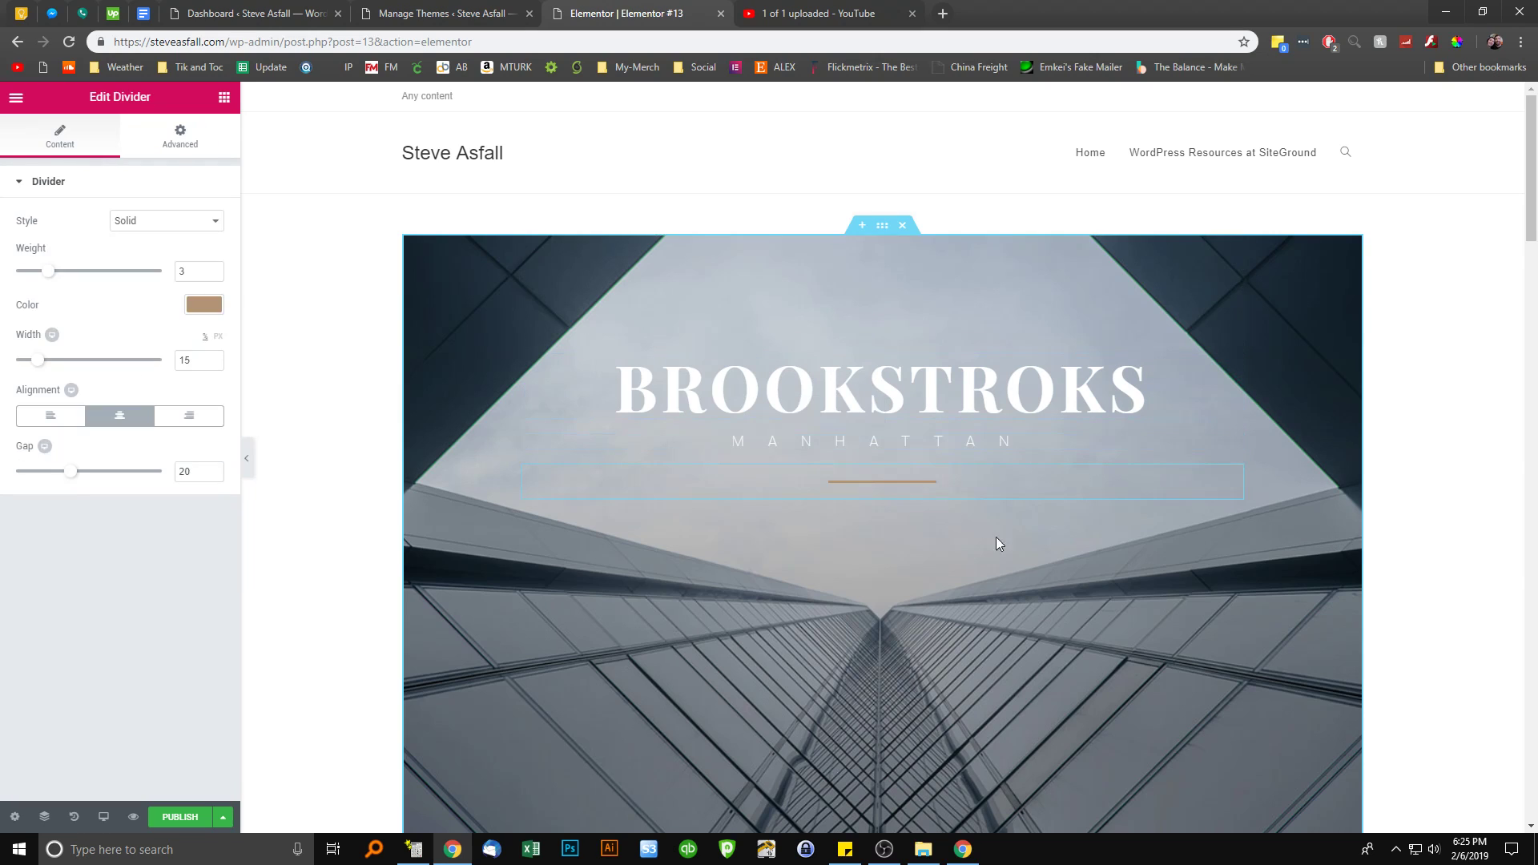
Examine the Advanced settings of the building image beside the Our Vision text for its margin and padding
scroll(1122, 585, "down", 6)
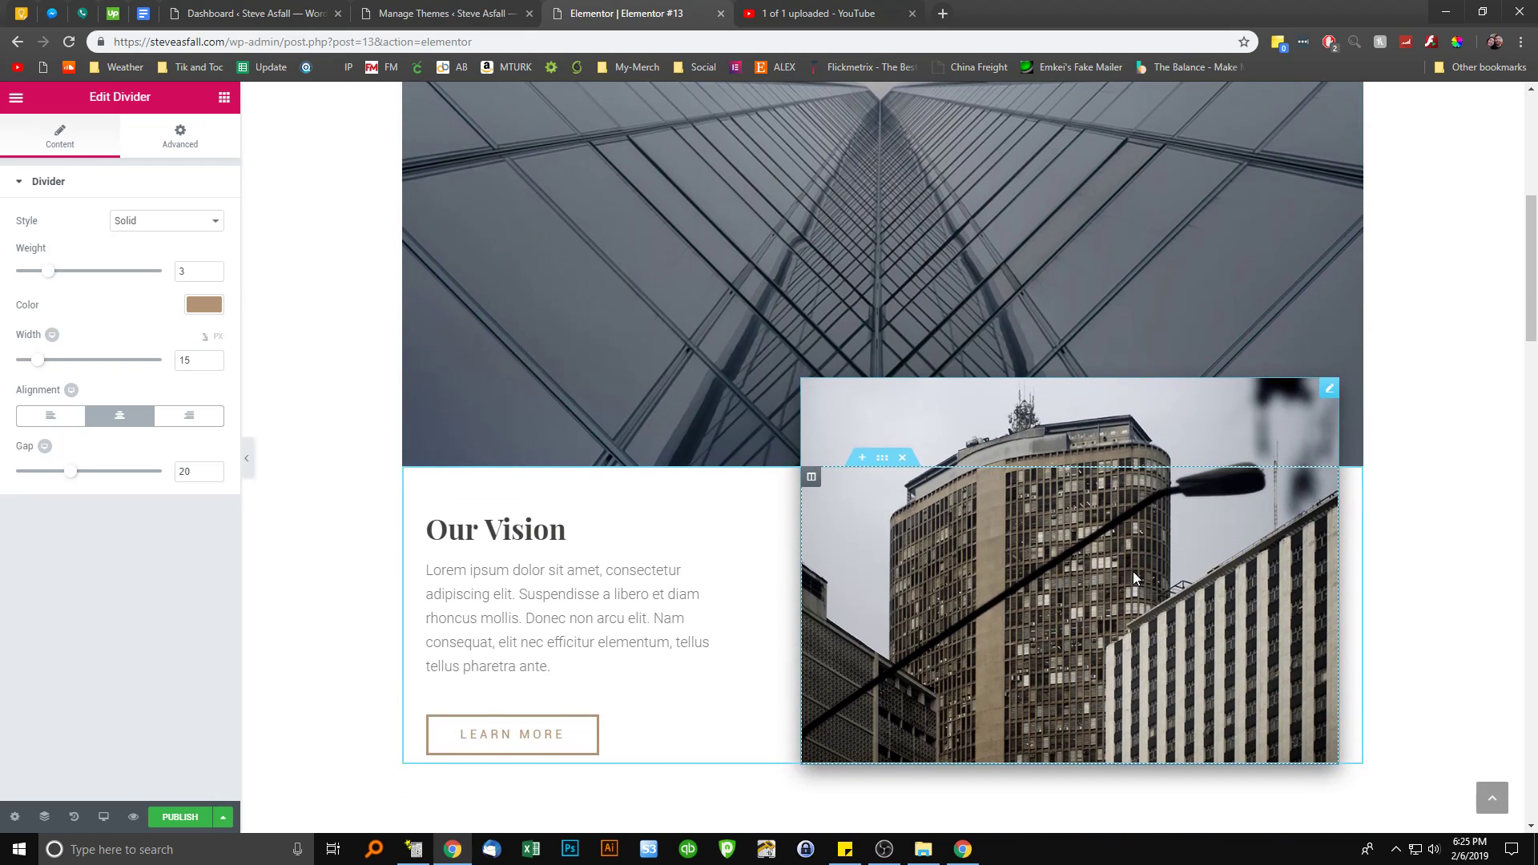
left_click(1098, 410)
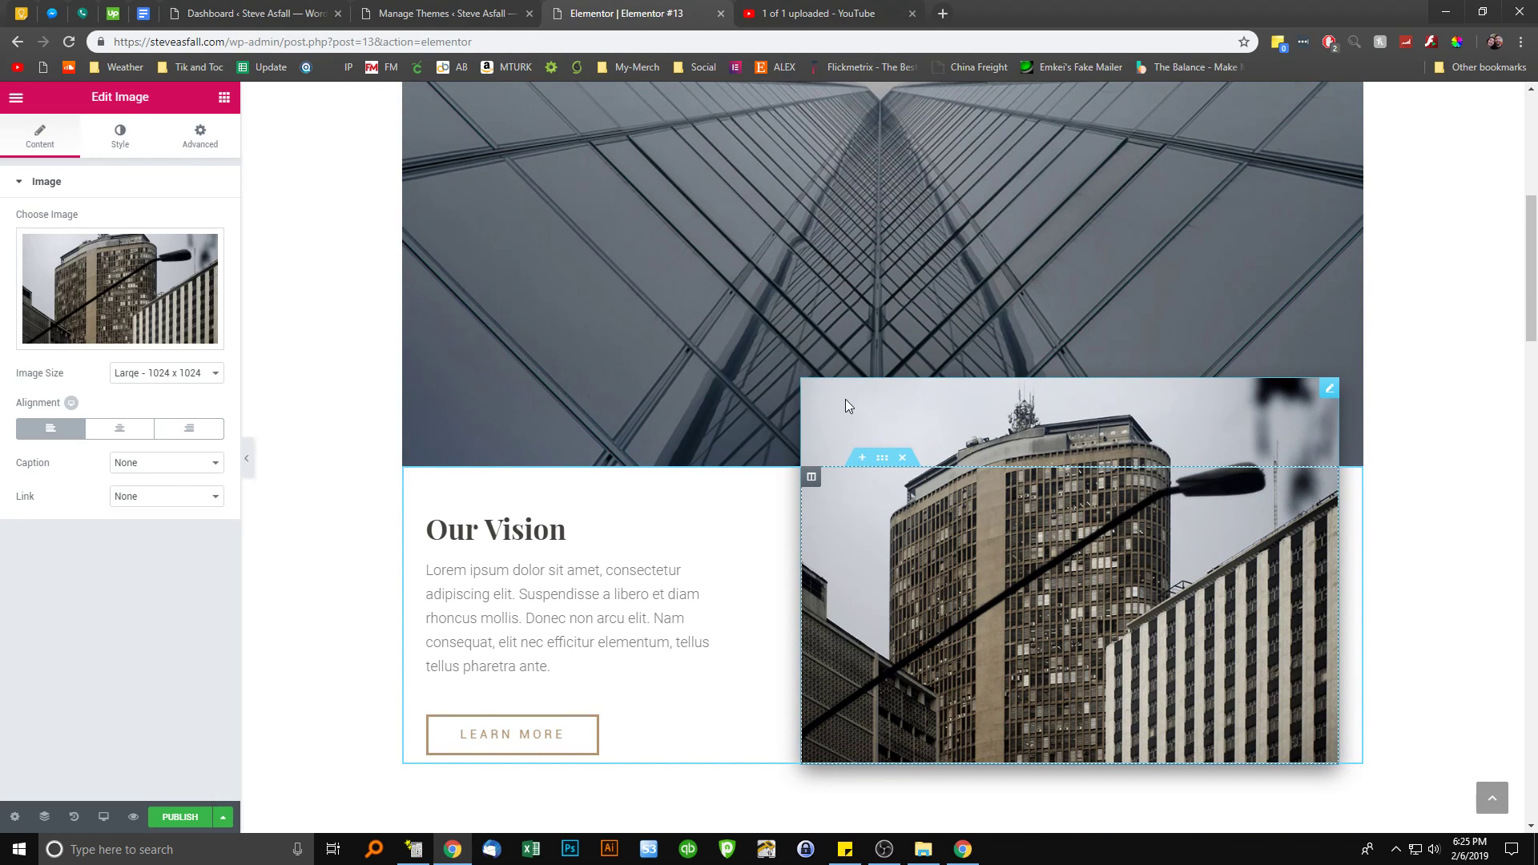
left_click(200, 136)
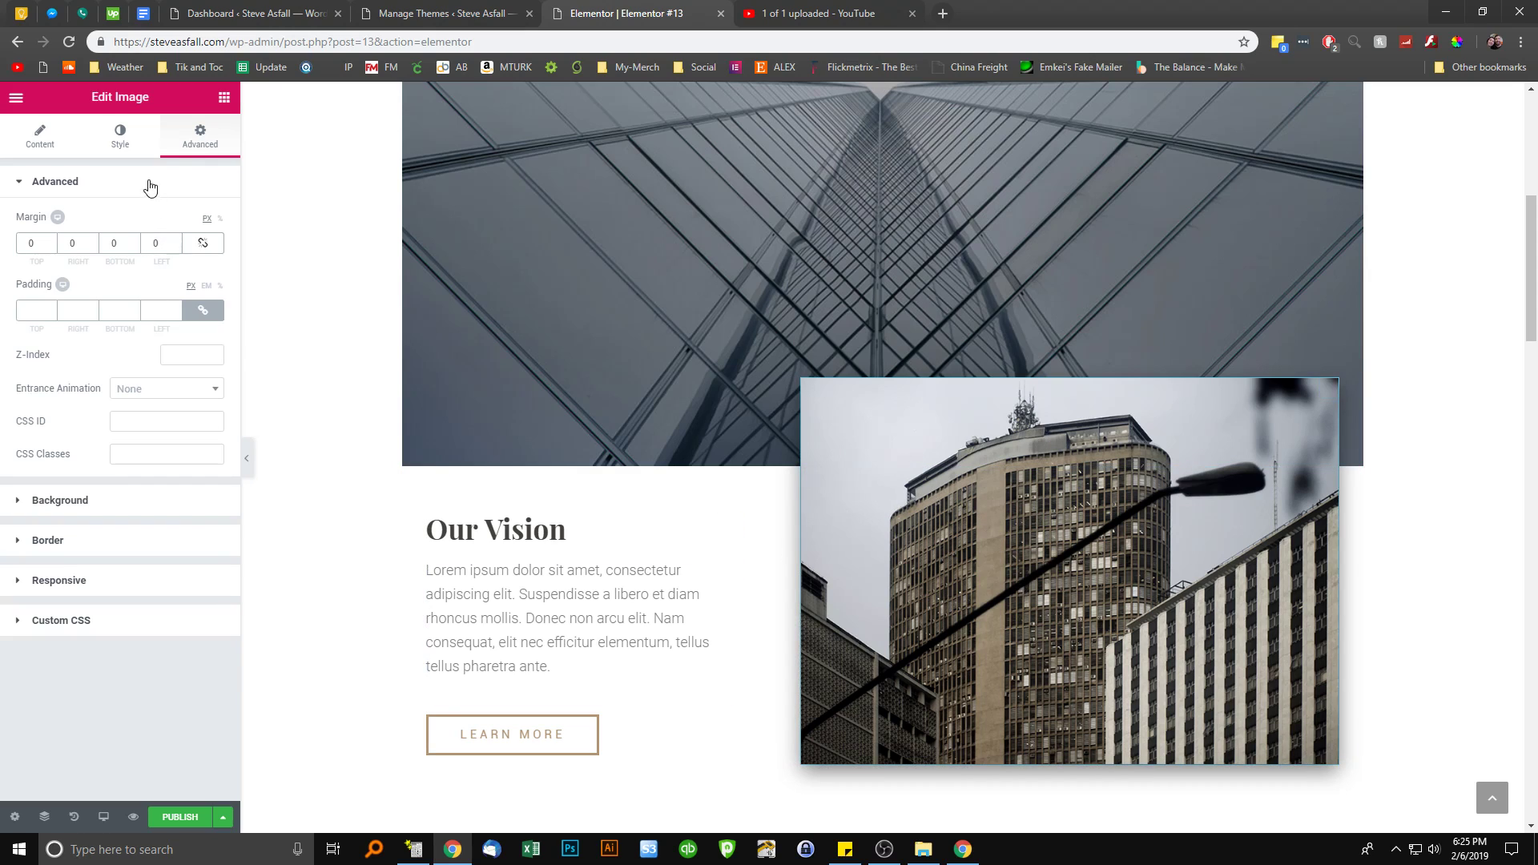
right_click(1294, 400)
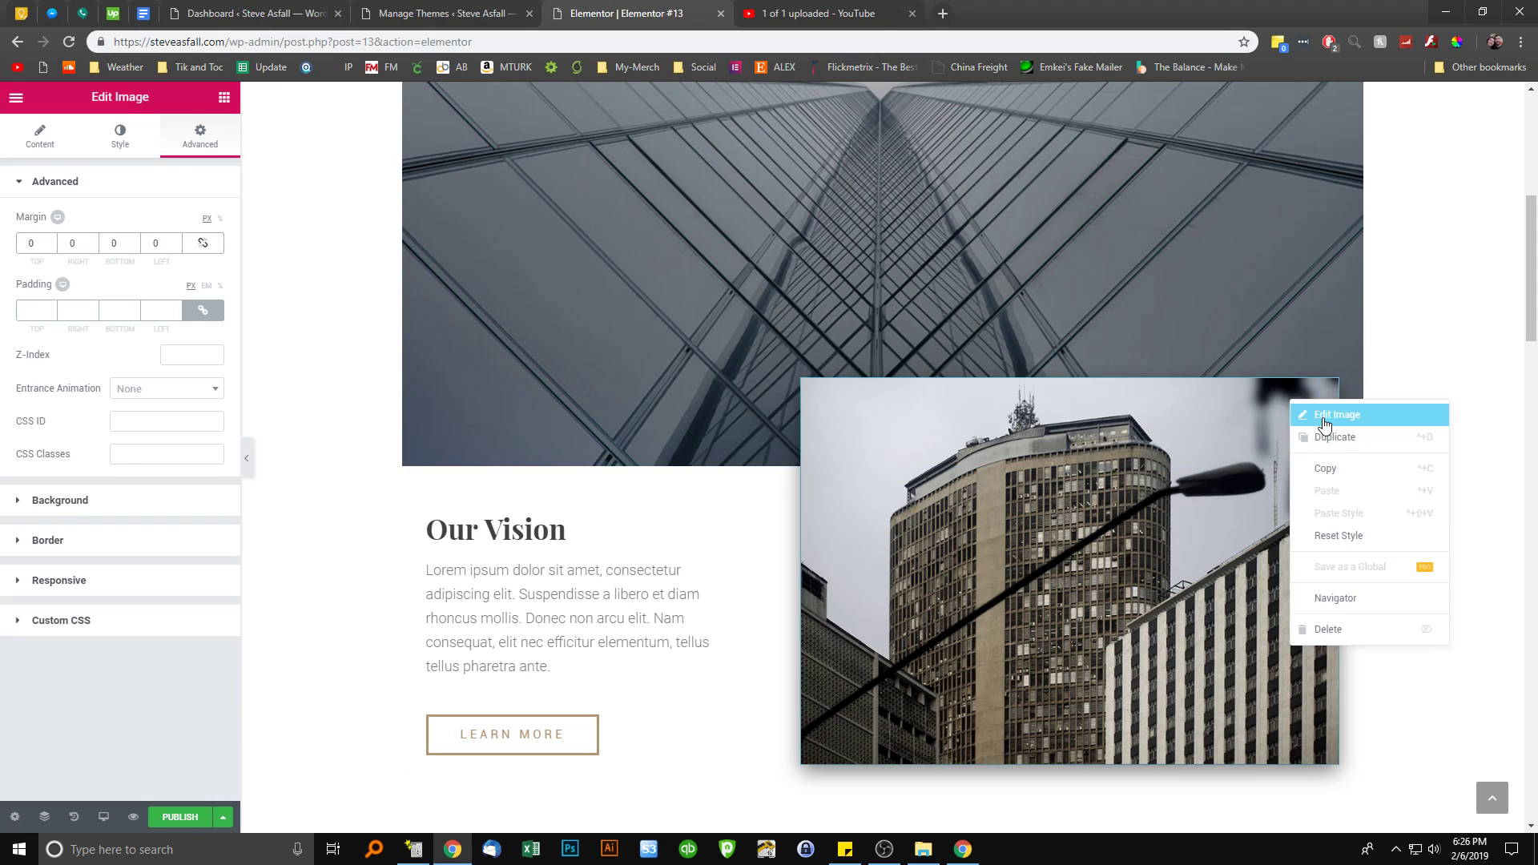
left_click(1323, 417)
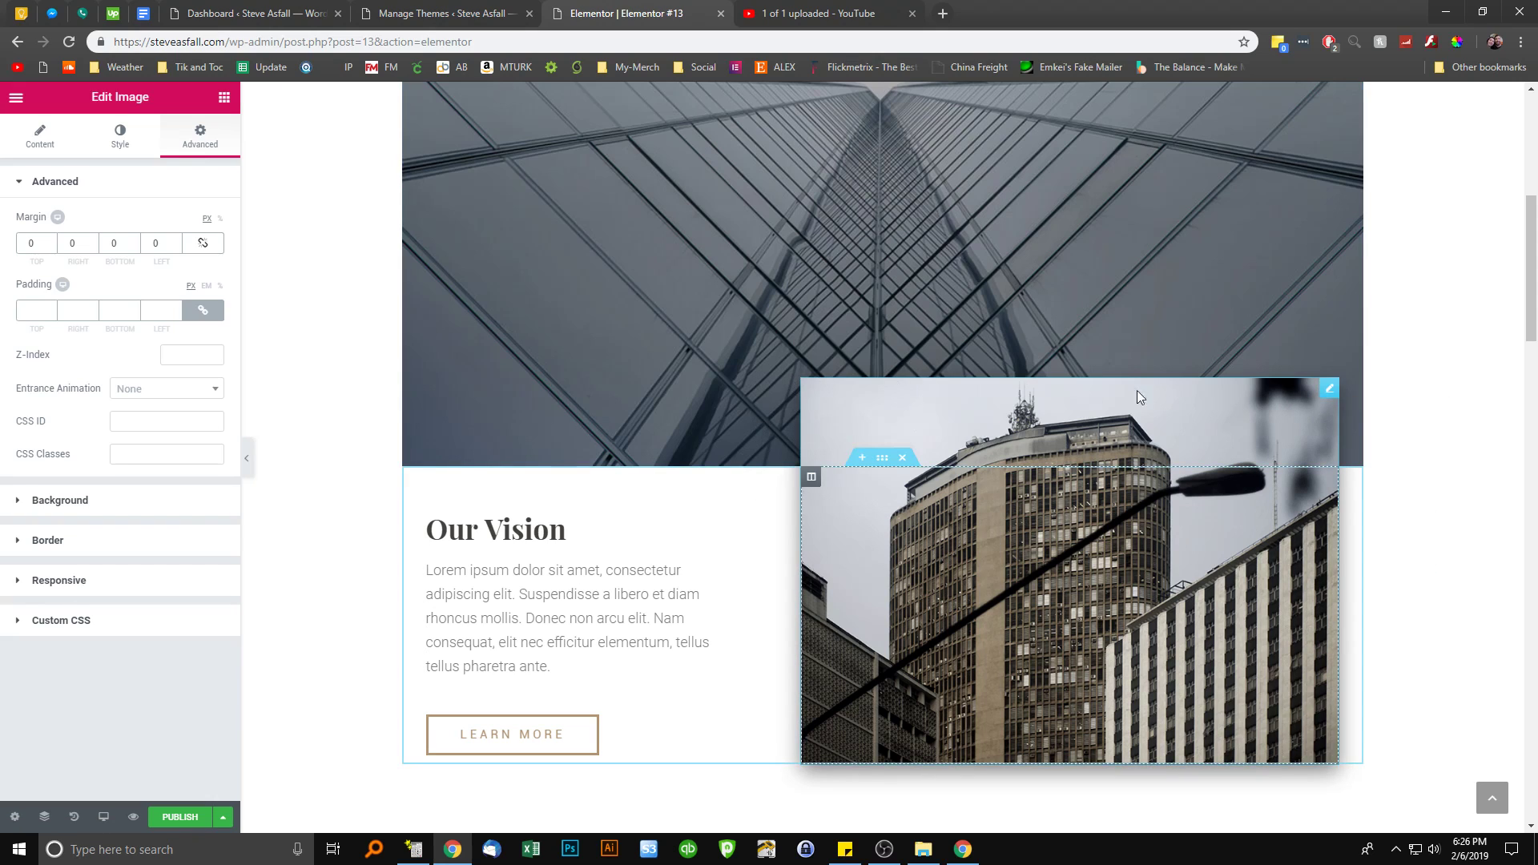
Open the Our Vision section for editing to check its margin and padding settings
right_click(1250, 394)
right_click(884, 458)
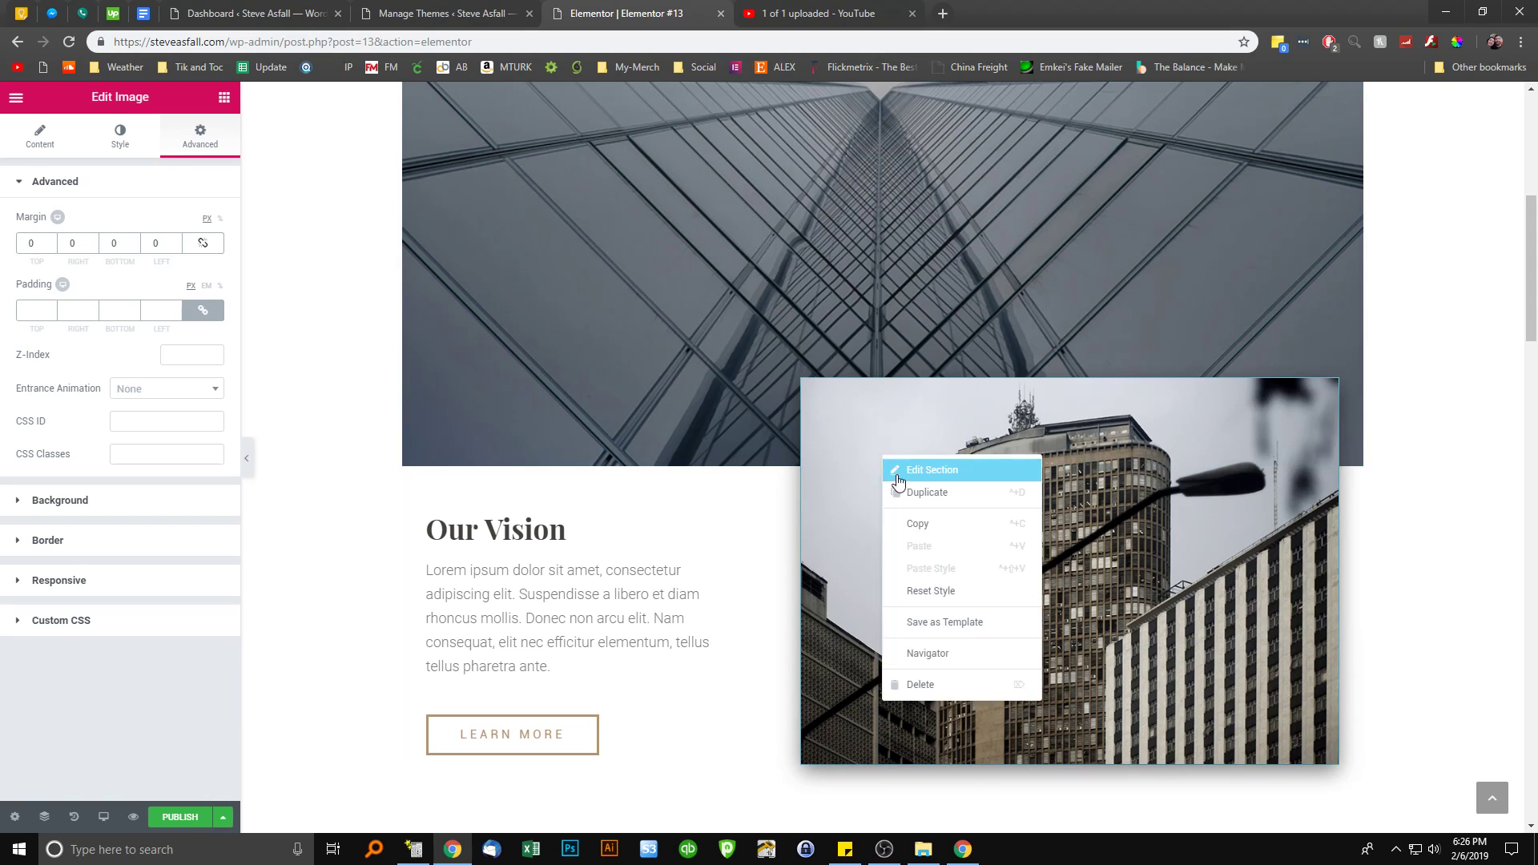
left_click(909, 477)
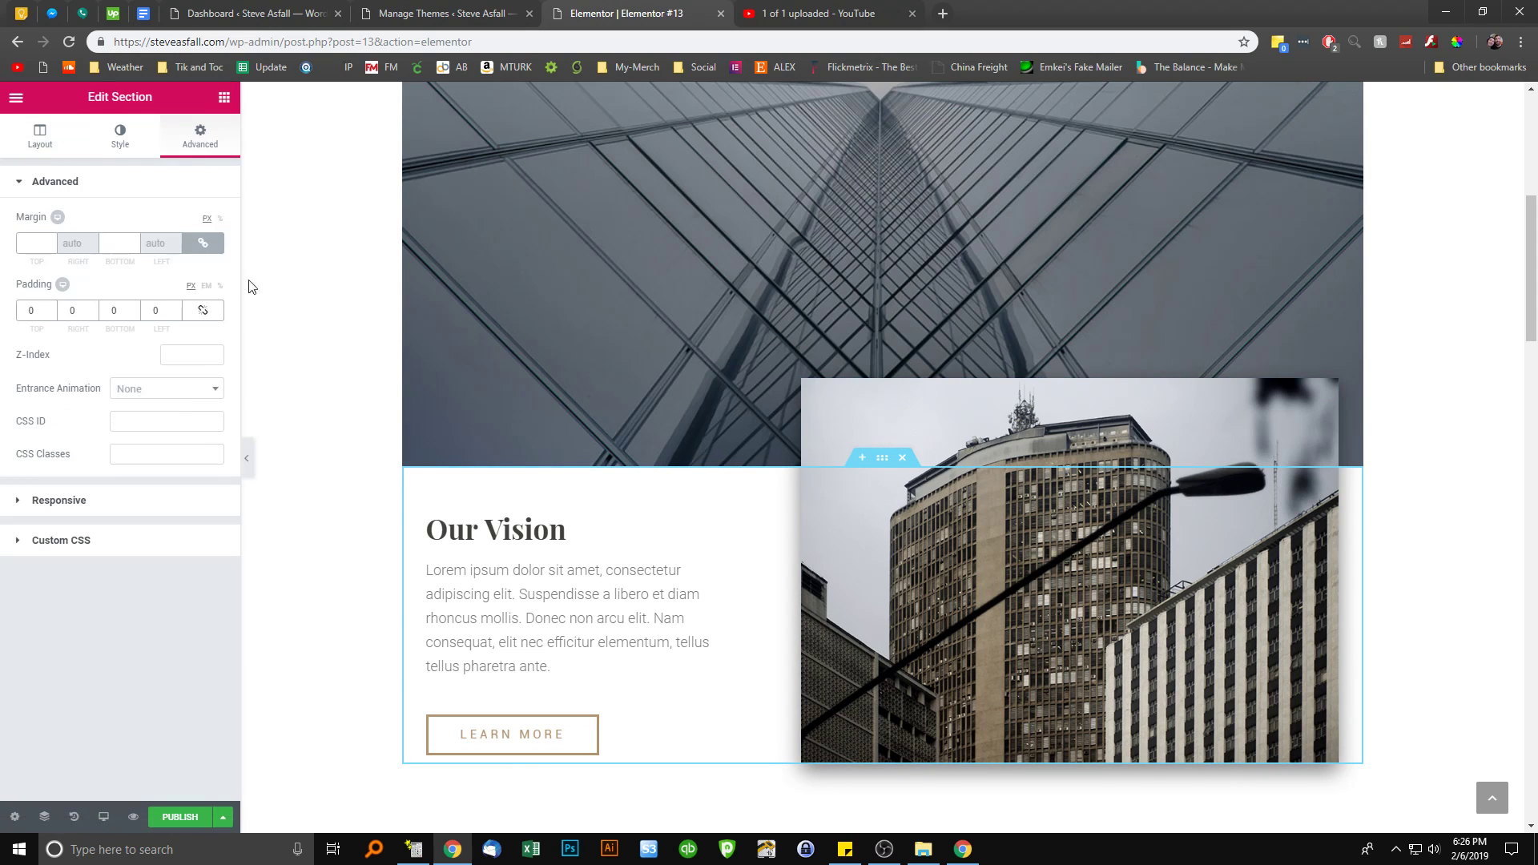
Reopen the building image for editing, check its Style and Advanced settings, and link its margin values
right_click(1114, 406)
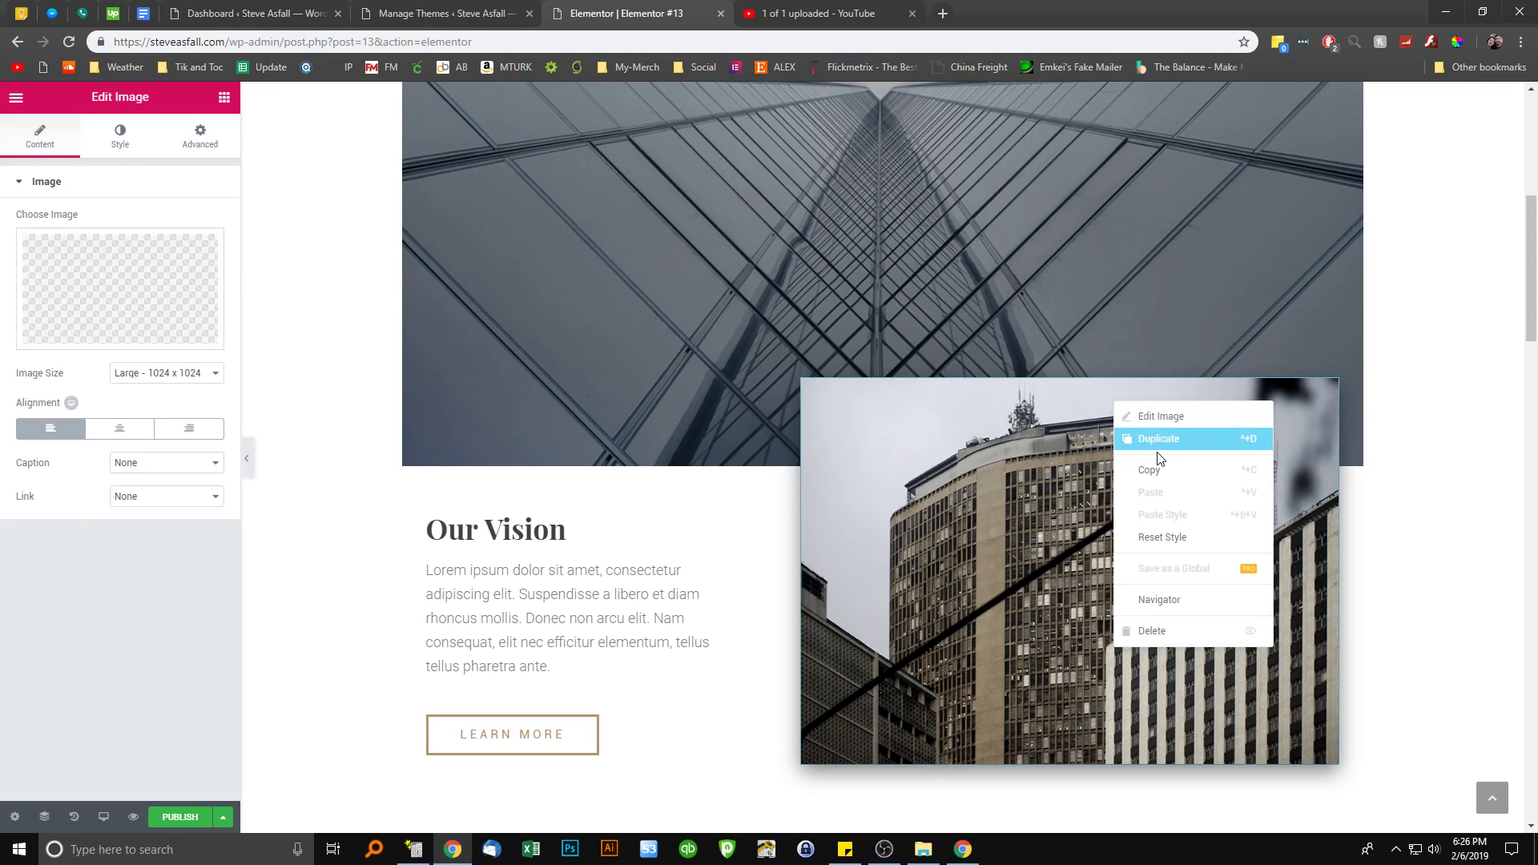
left_click(1175, 428)
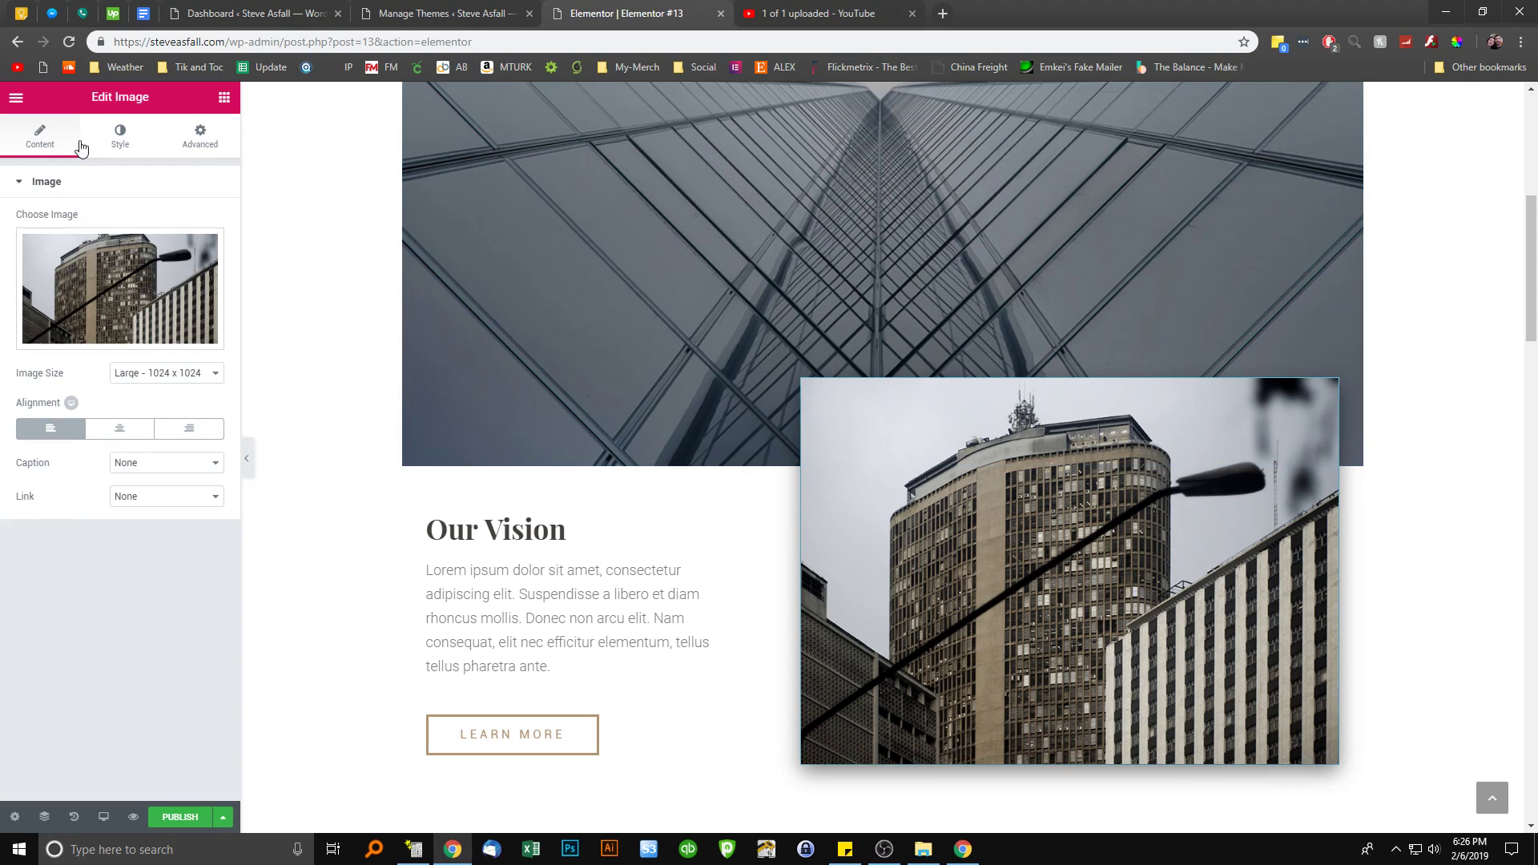
left_click(120, 137)
left_click(201, 138)
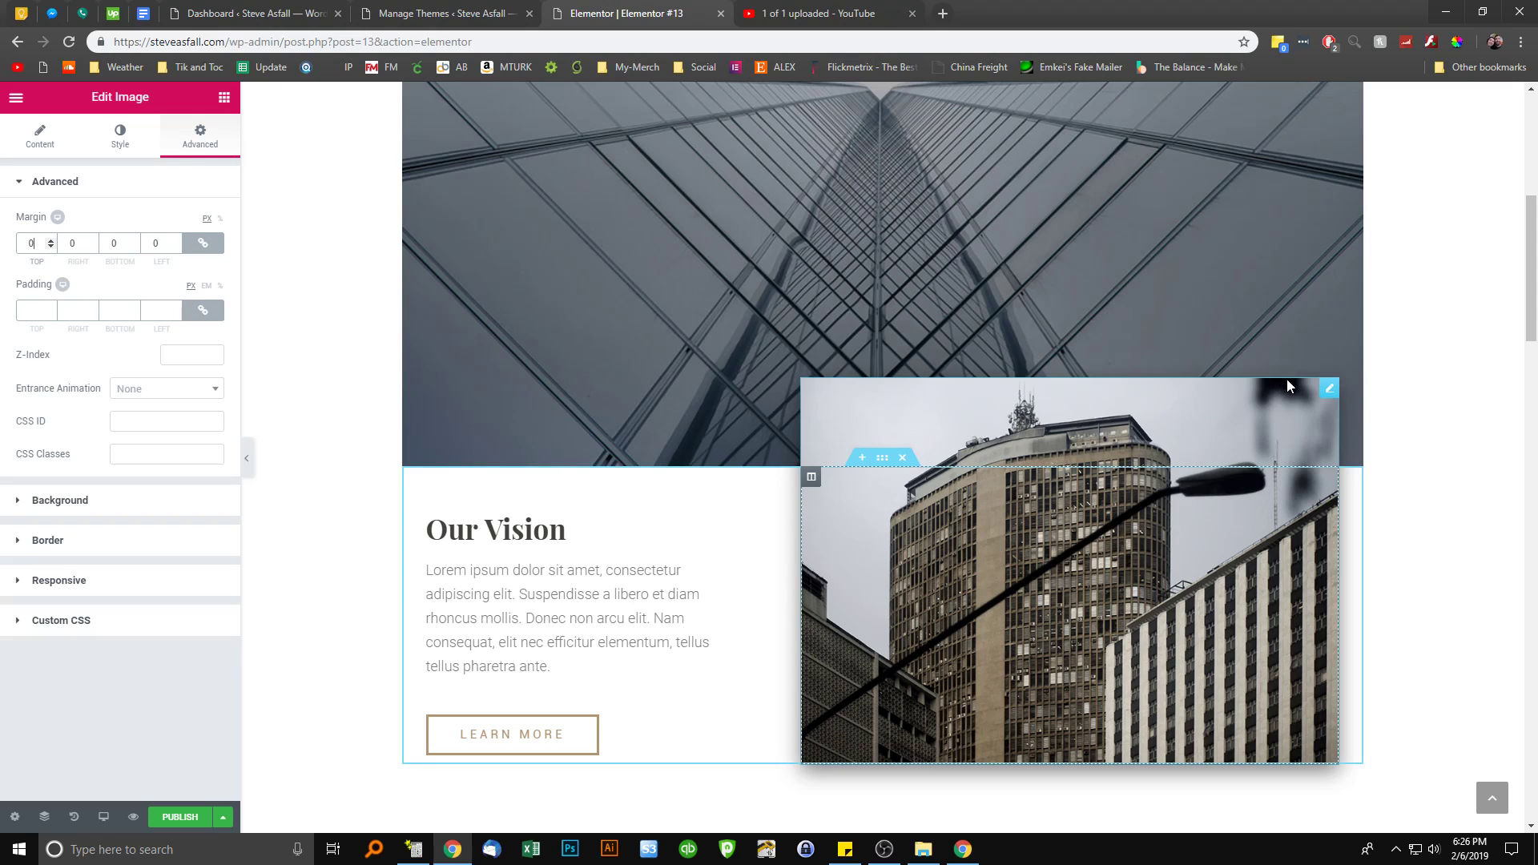
Open the column holding the building image for editing and examine its Advanced margin settings
right_click(1326, 390)
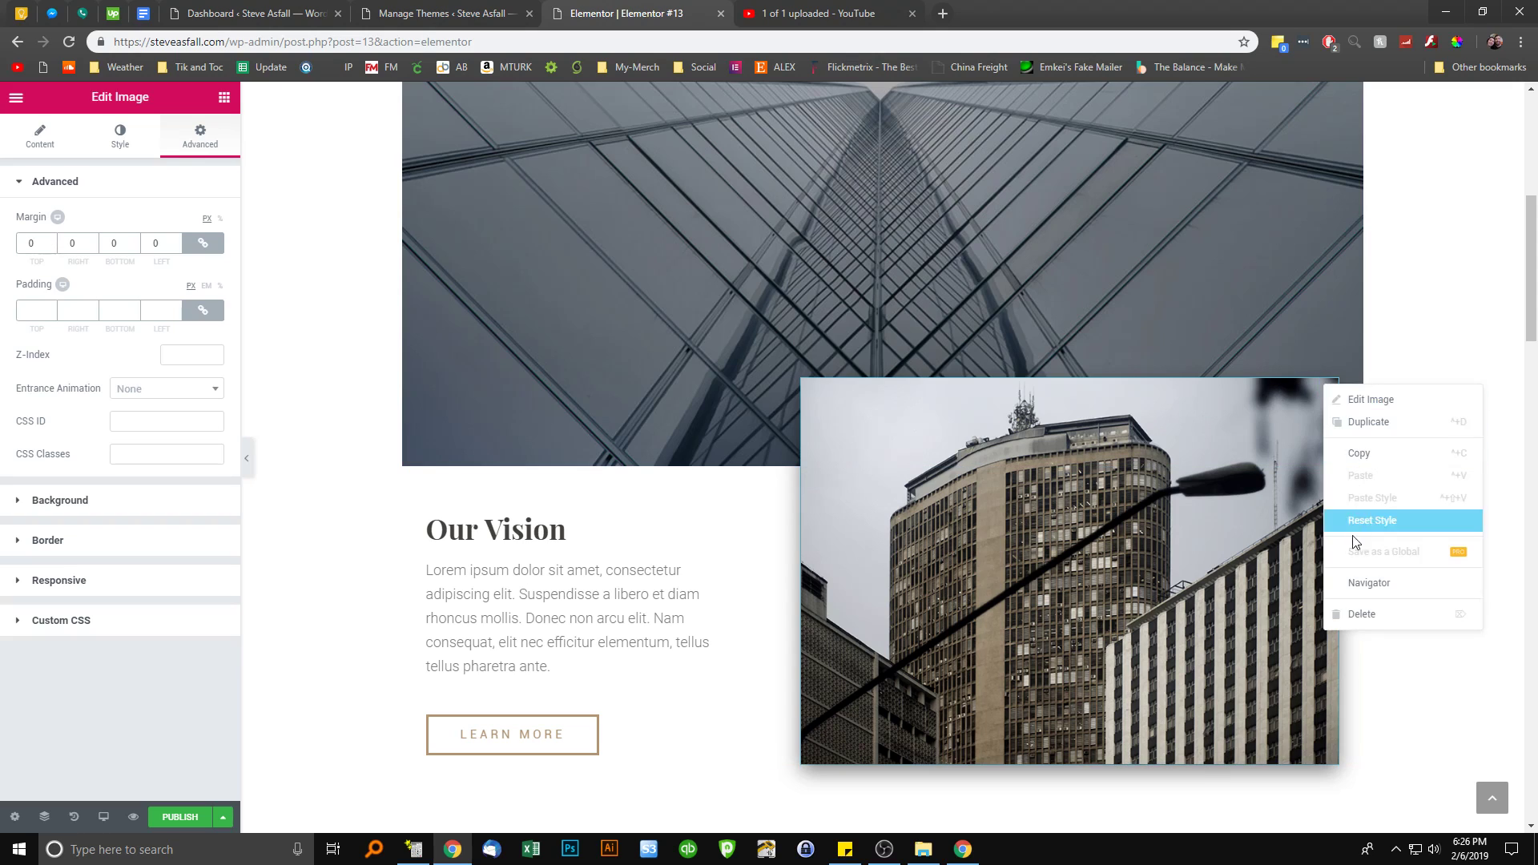
right_click(1082, 694)
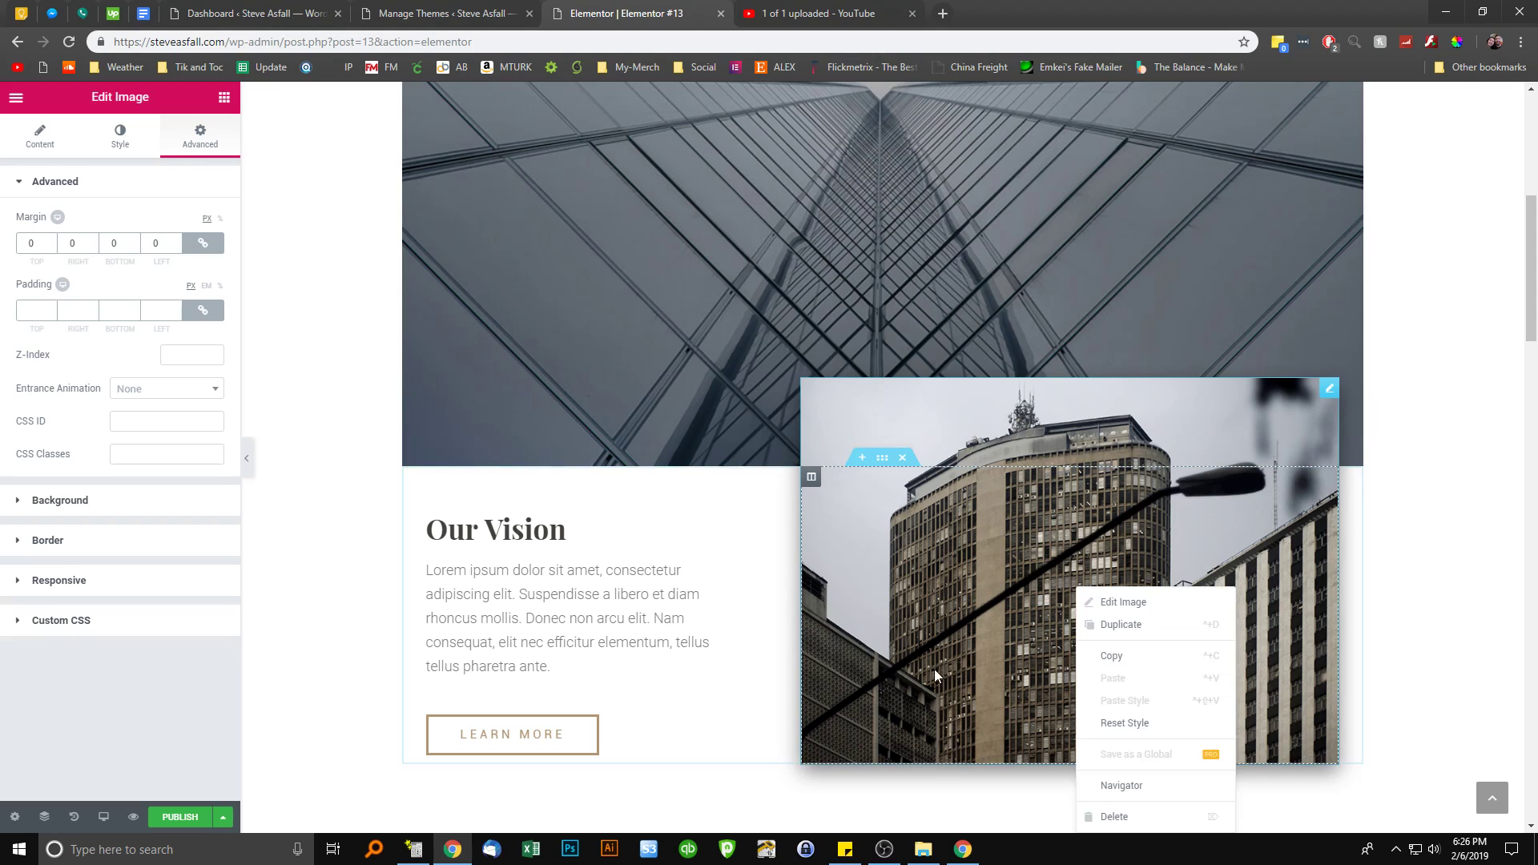
left_click(772, 508)
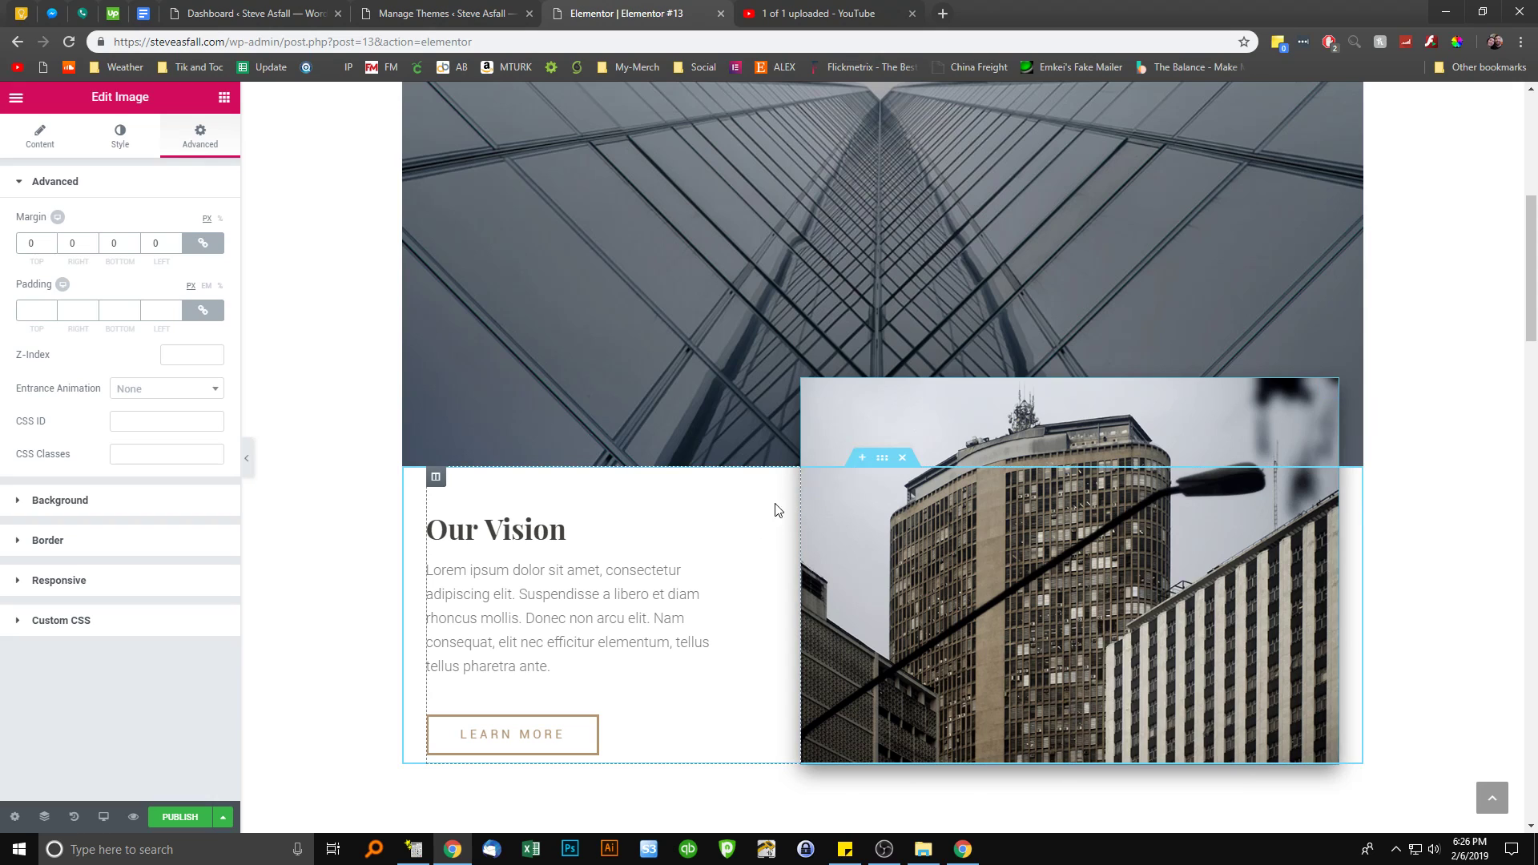
right_click(811, 476)
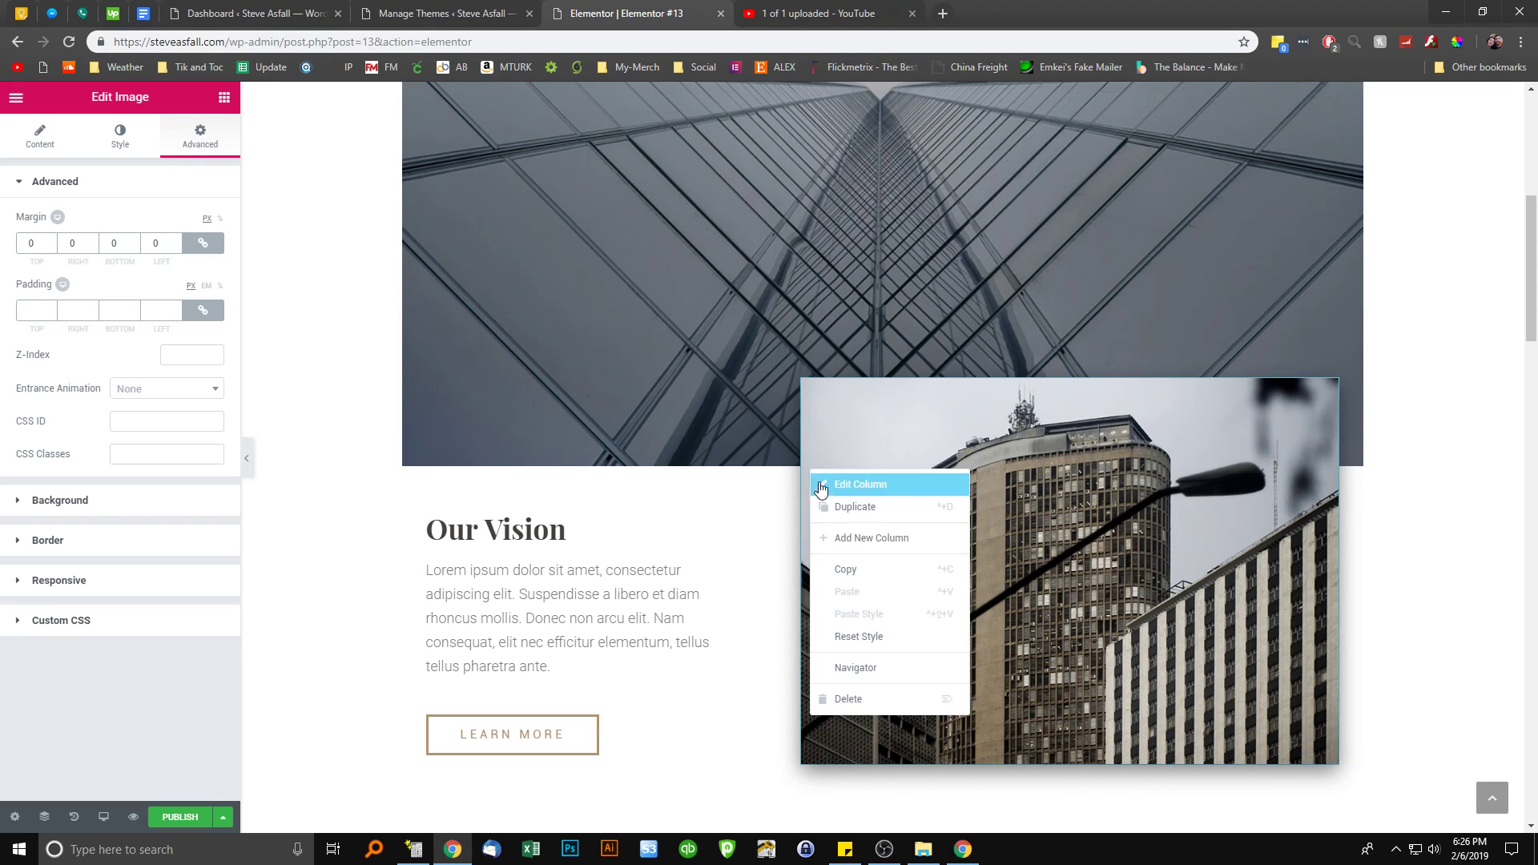
left_click(837, 486)
left_click(209, 148)
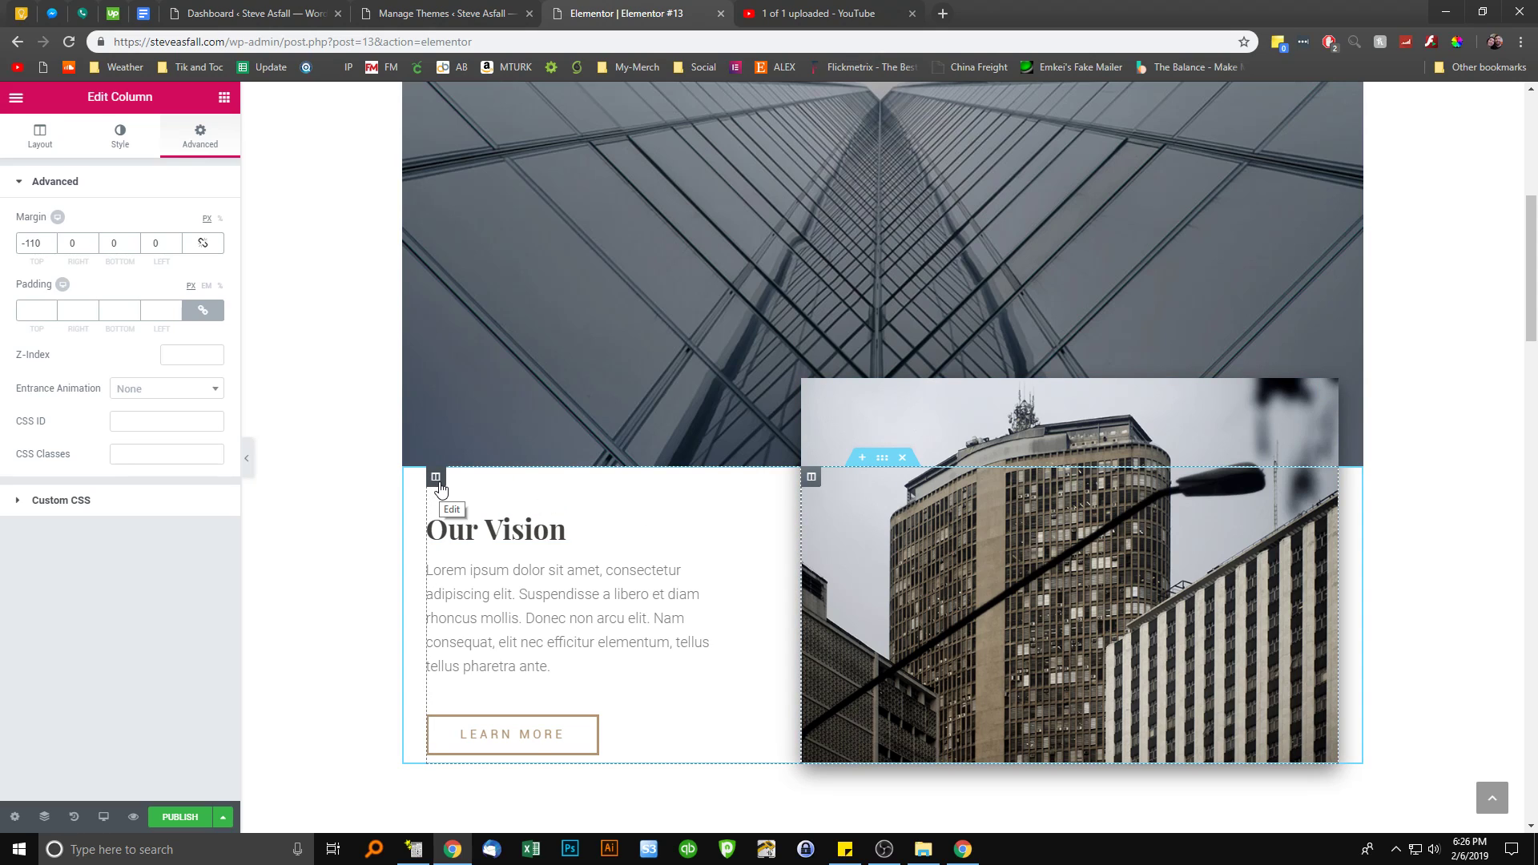
Return to the widget list, then open the Layout settings of the building image's column directly from its handle
left_click(223, 98)
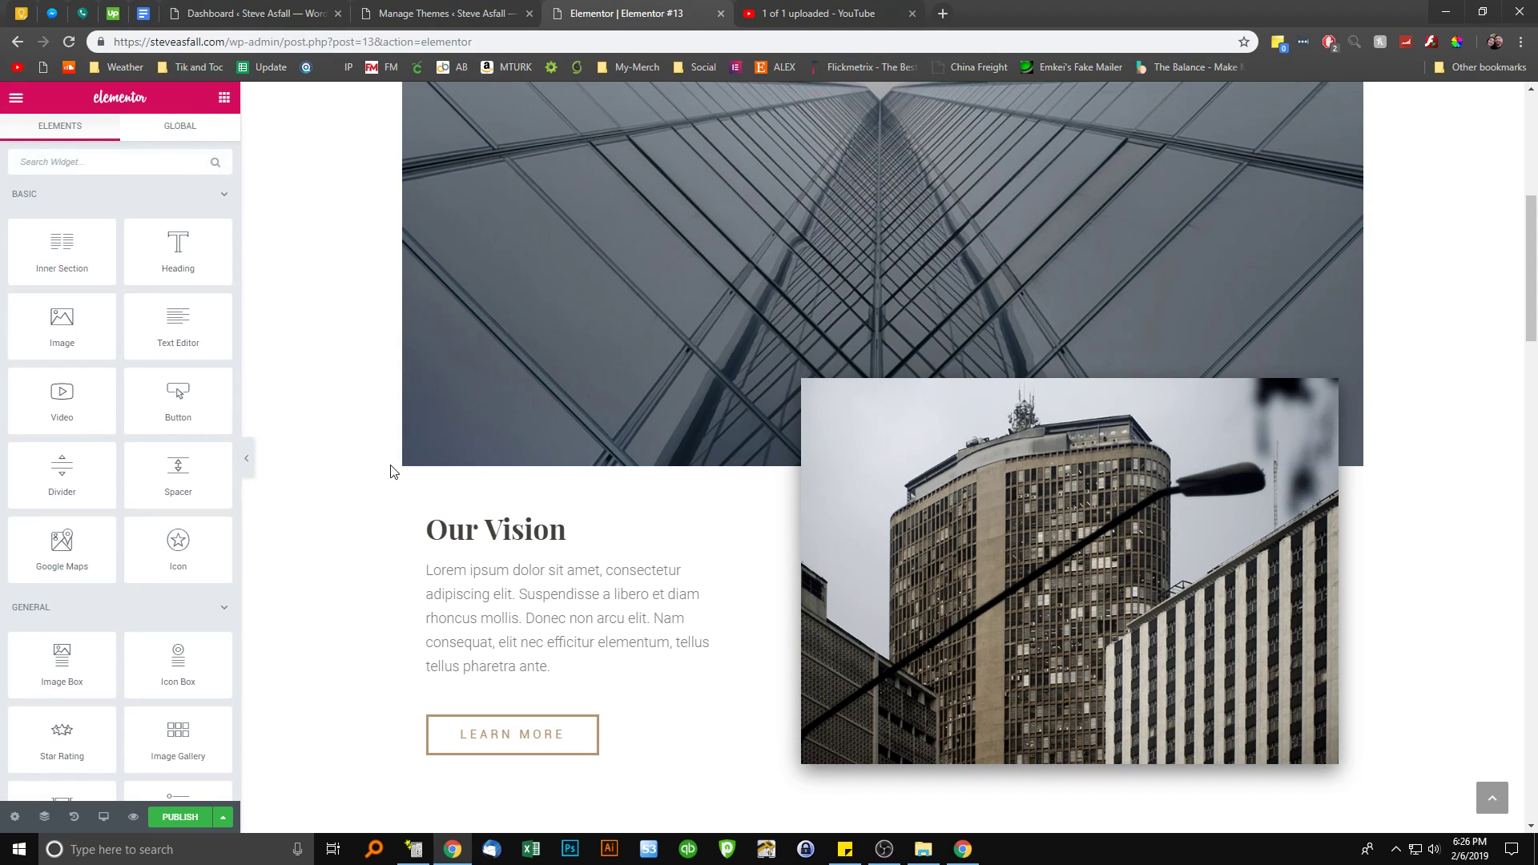
left_click(812, 478)
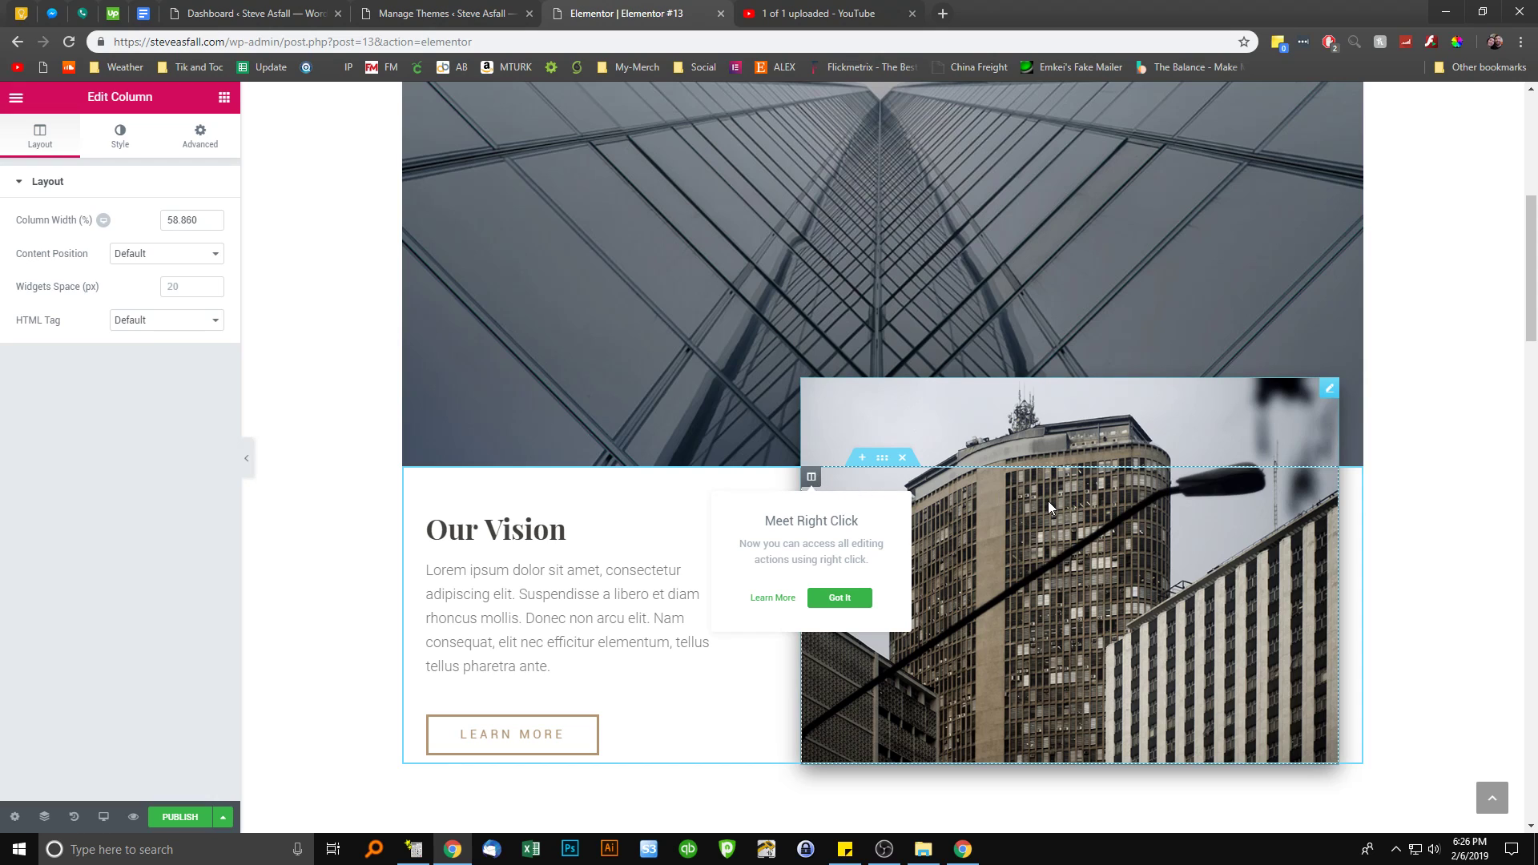
Return to the widget list, then reopen the building image's column for editing and examine its Advanced top margin
left_click(224, 97)
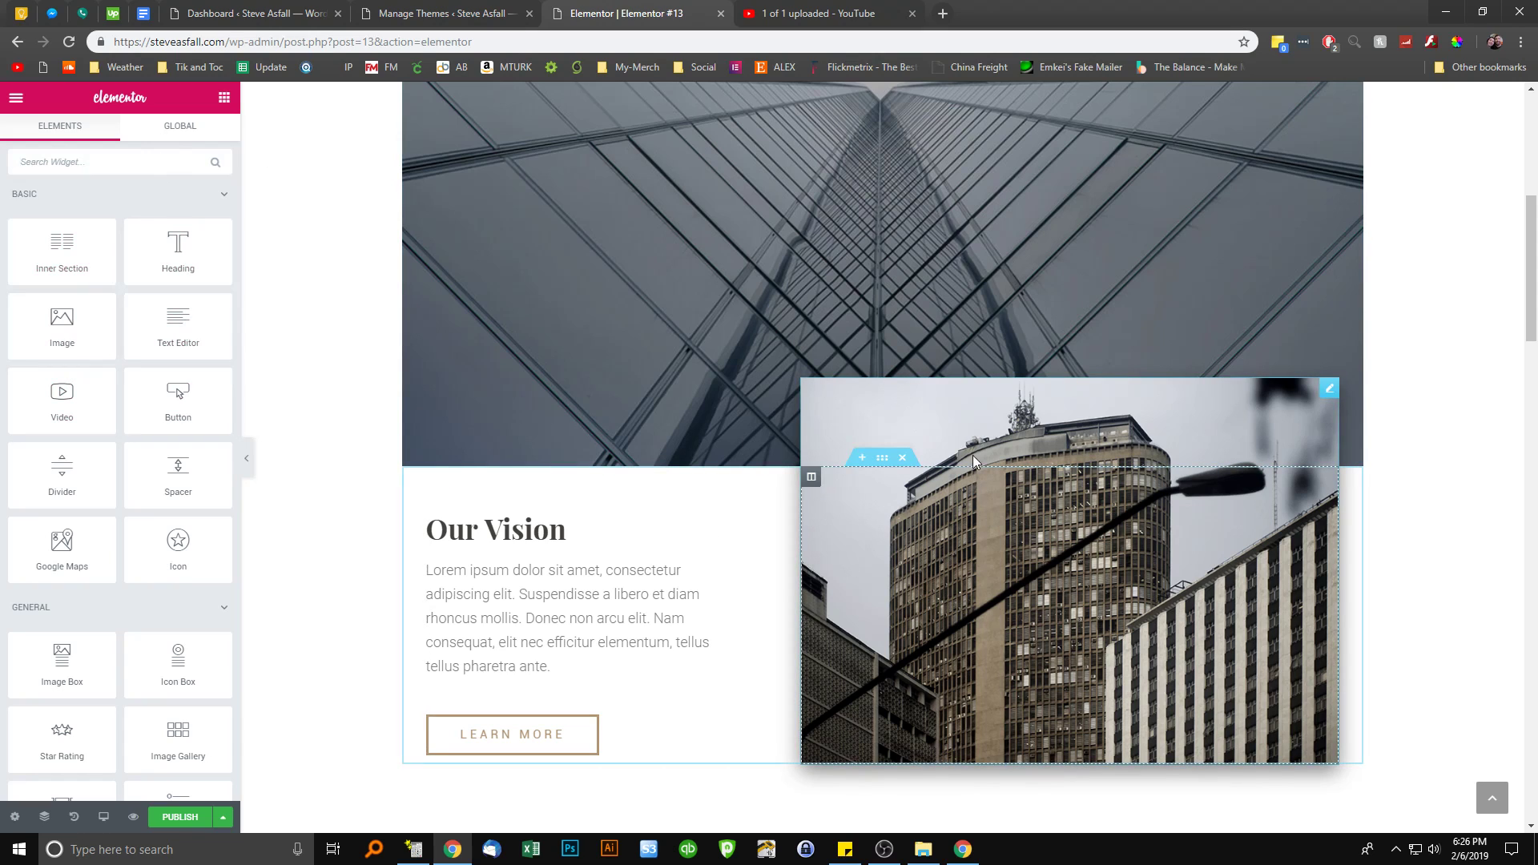
left_click(823, 477)
right_click(813, 479)
left_click(863, 496)
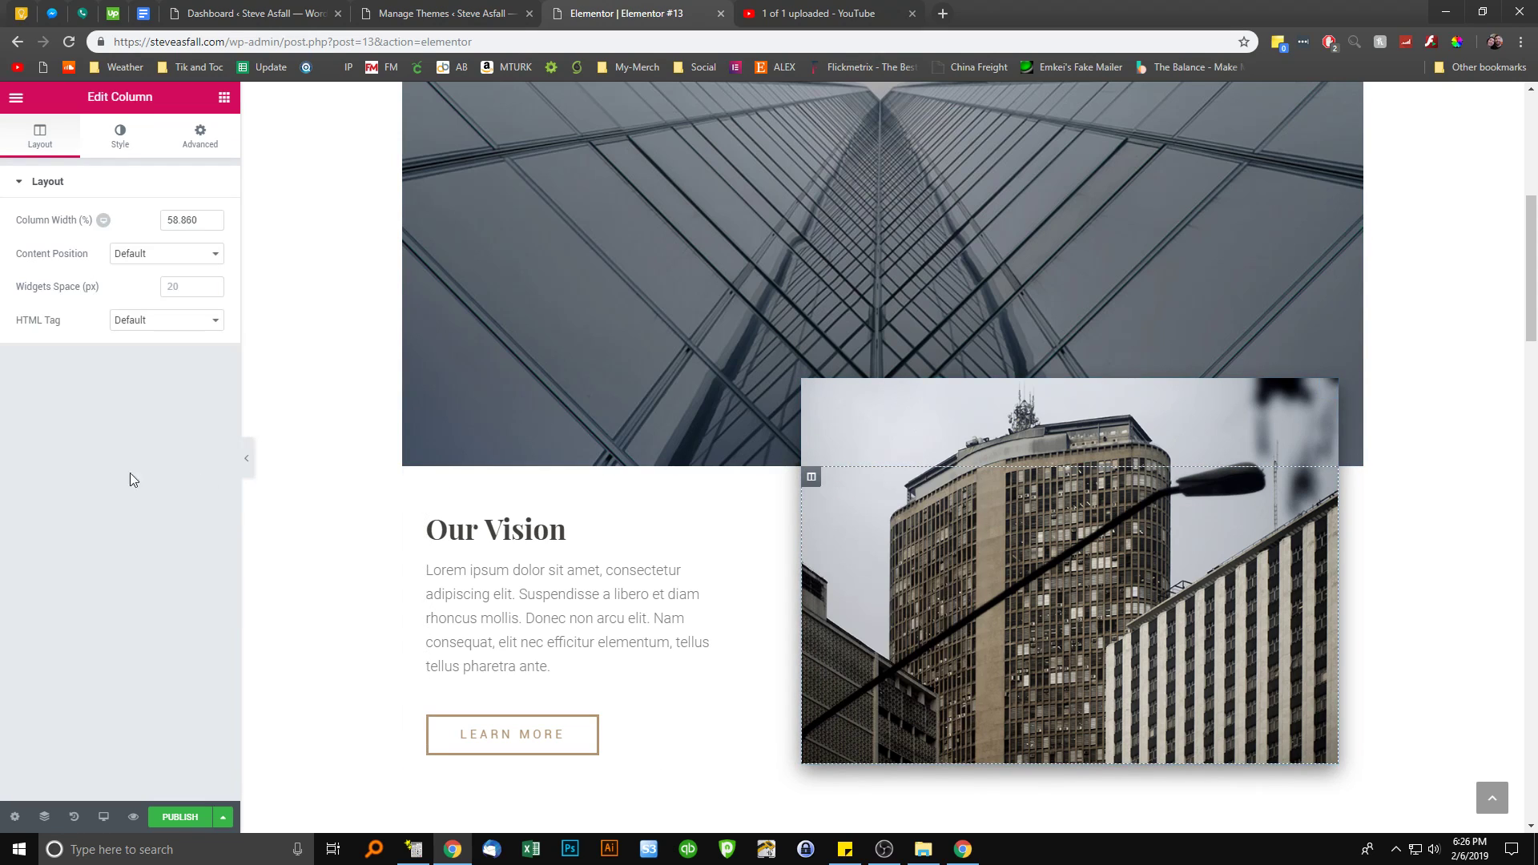
left_click(194, 144)
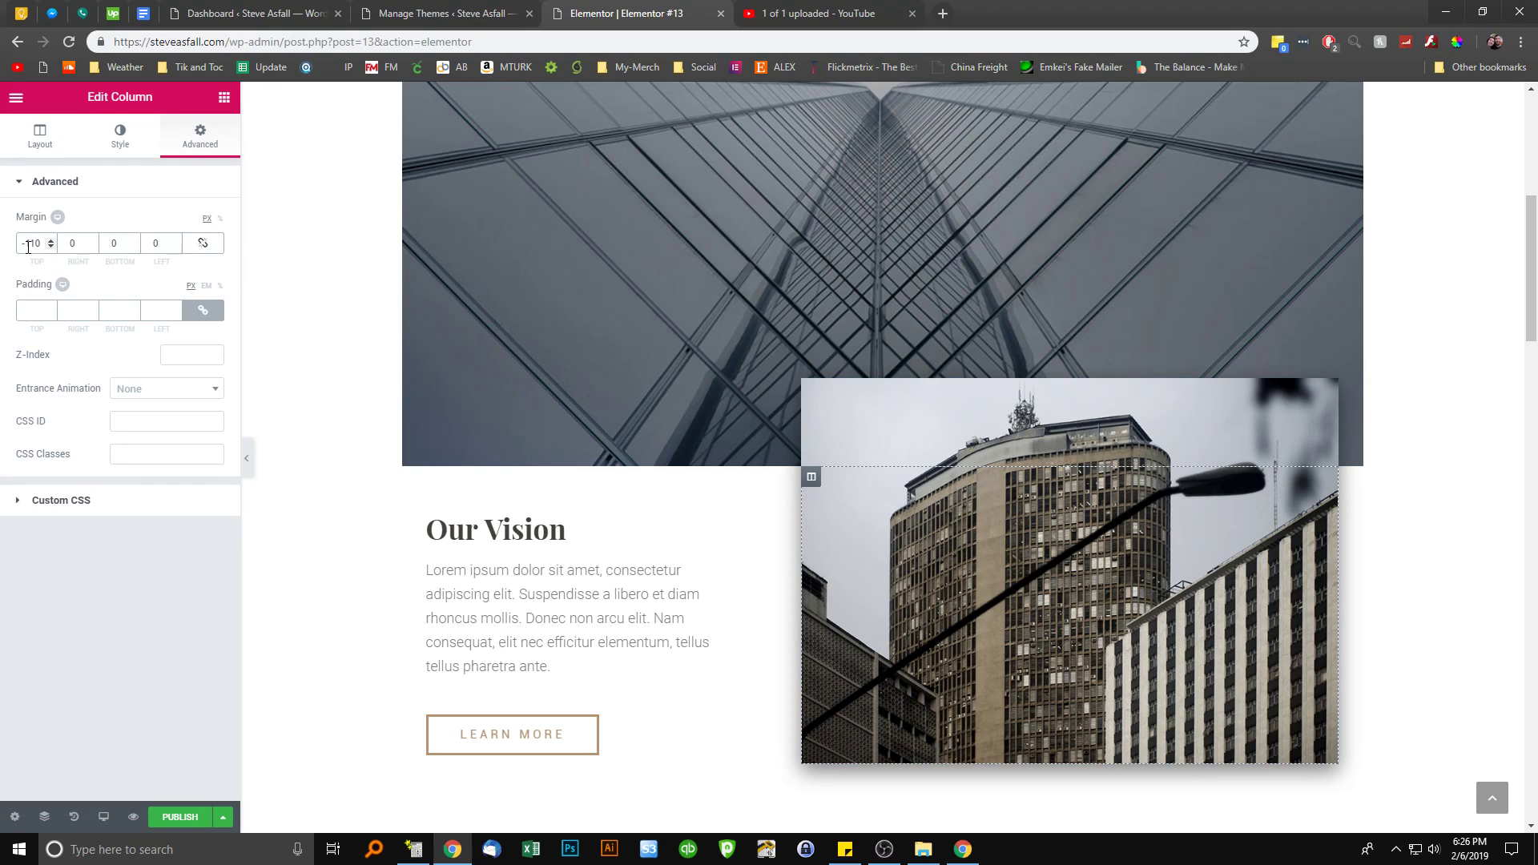
scroll(35, 246, "up", 10)
scroll(35, 243, "down", 5)
scroll(35, 242, "down", 5)
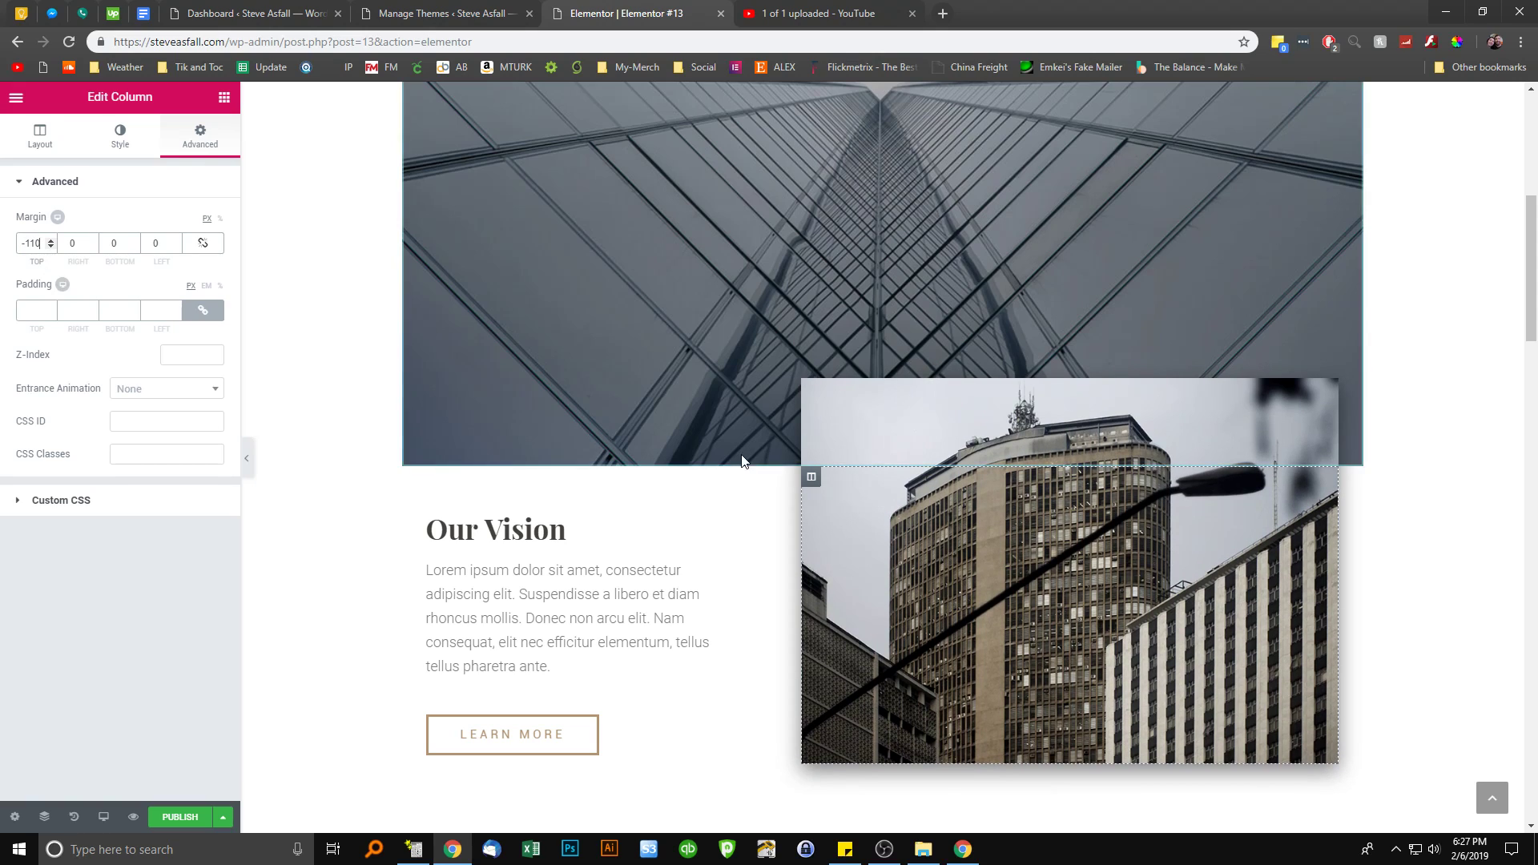
Open the Our Vision paragraph and heading for editing to show that their text can be changed
left_click(572, 639)
scroll(629, 630, "up", 1)
scroll(561, 585, "down", 2)
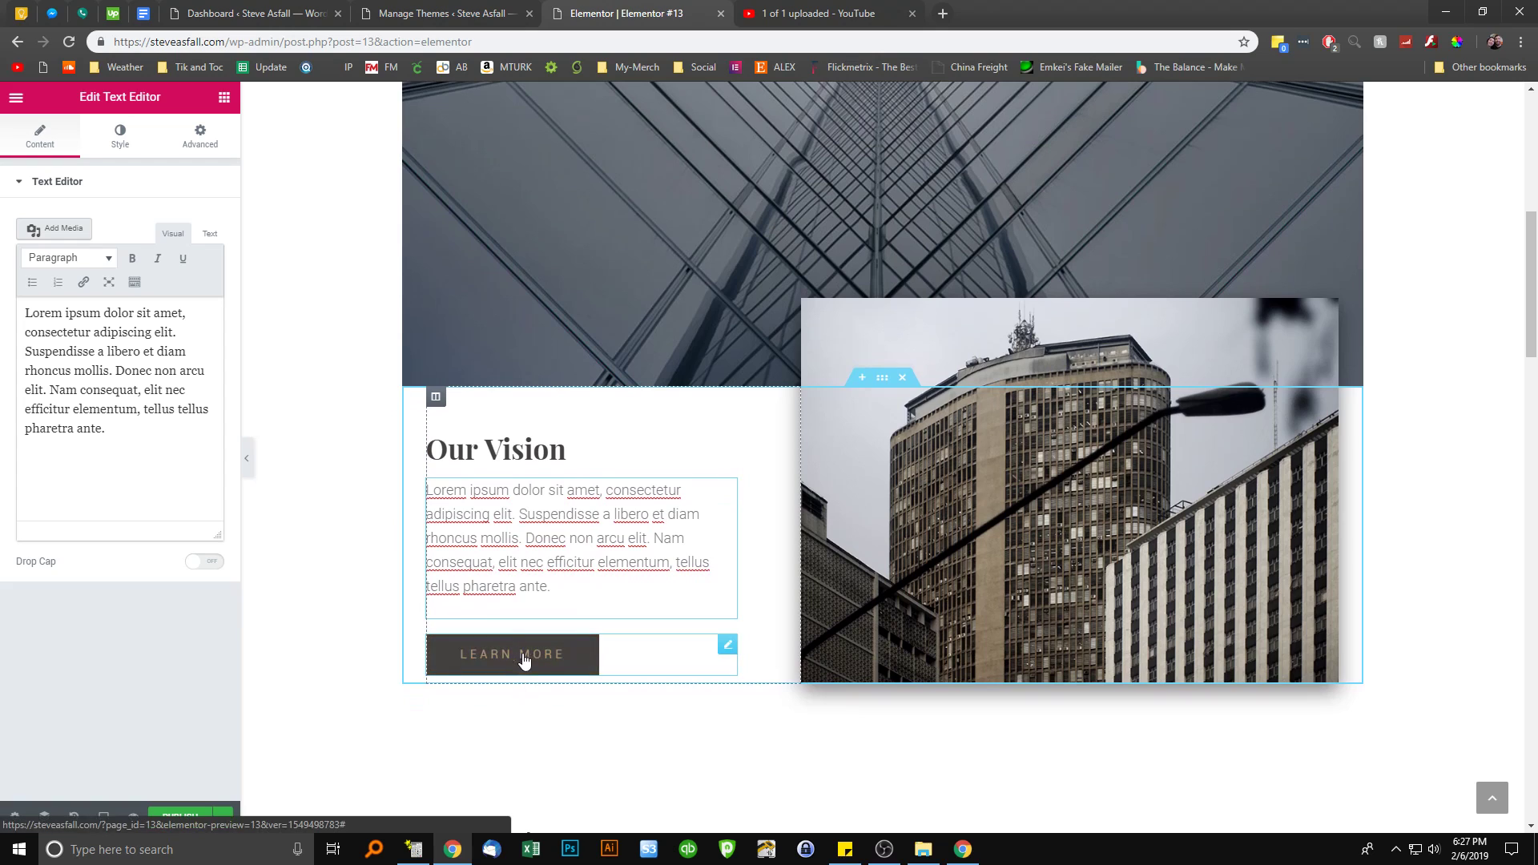
left_click(574, 456)
left_click_drag(574, 456, 426, 454)
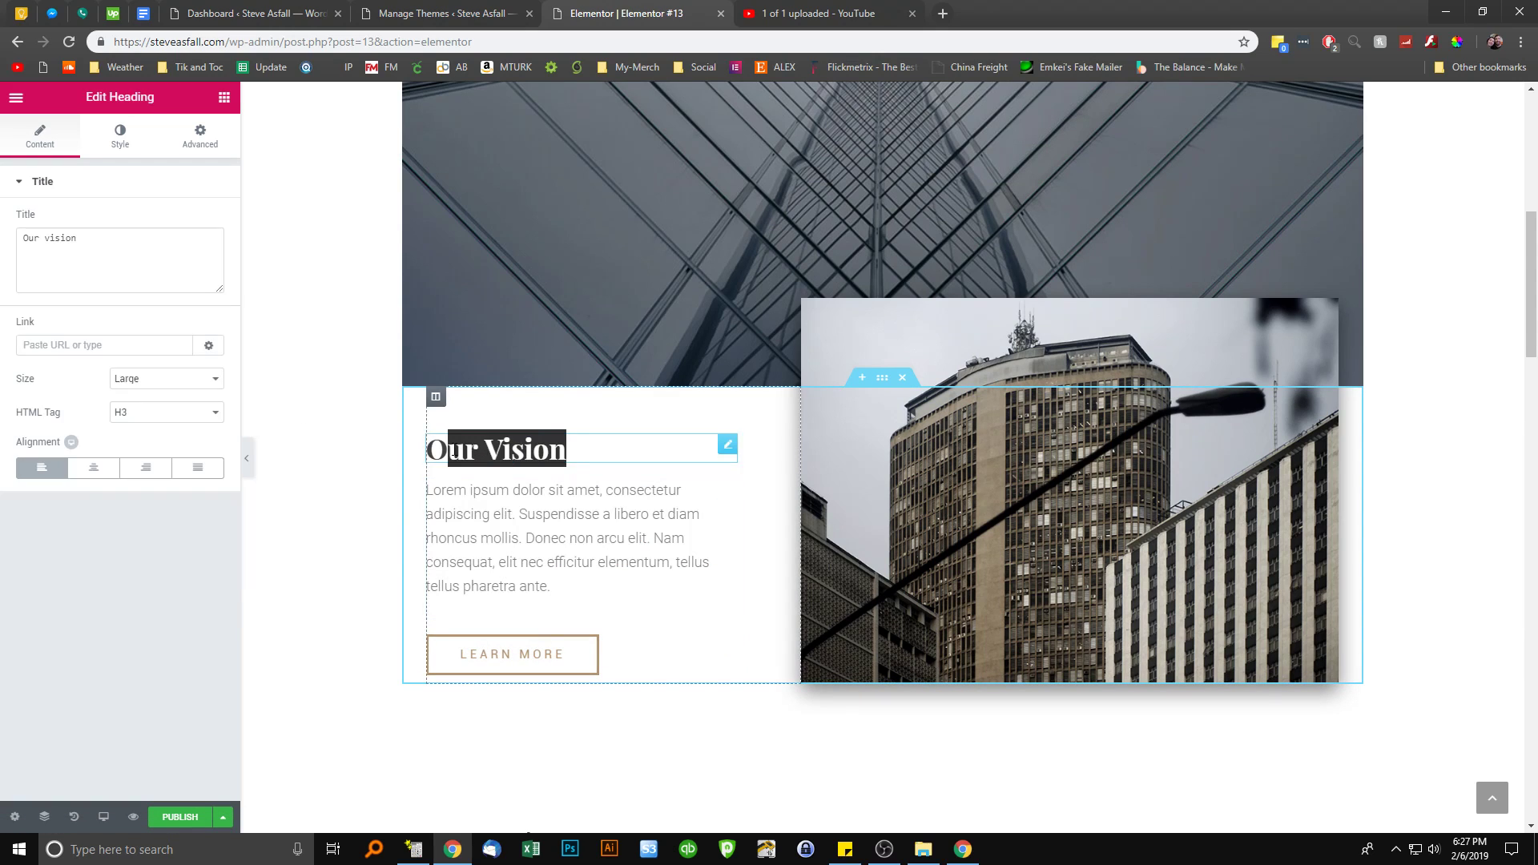
left_click(513, 512)
Open the About Us section for editing to view its Layout settings
scroll(560, 441, "down", 9)
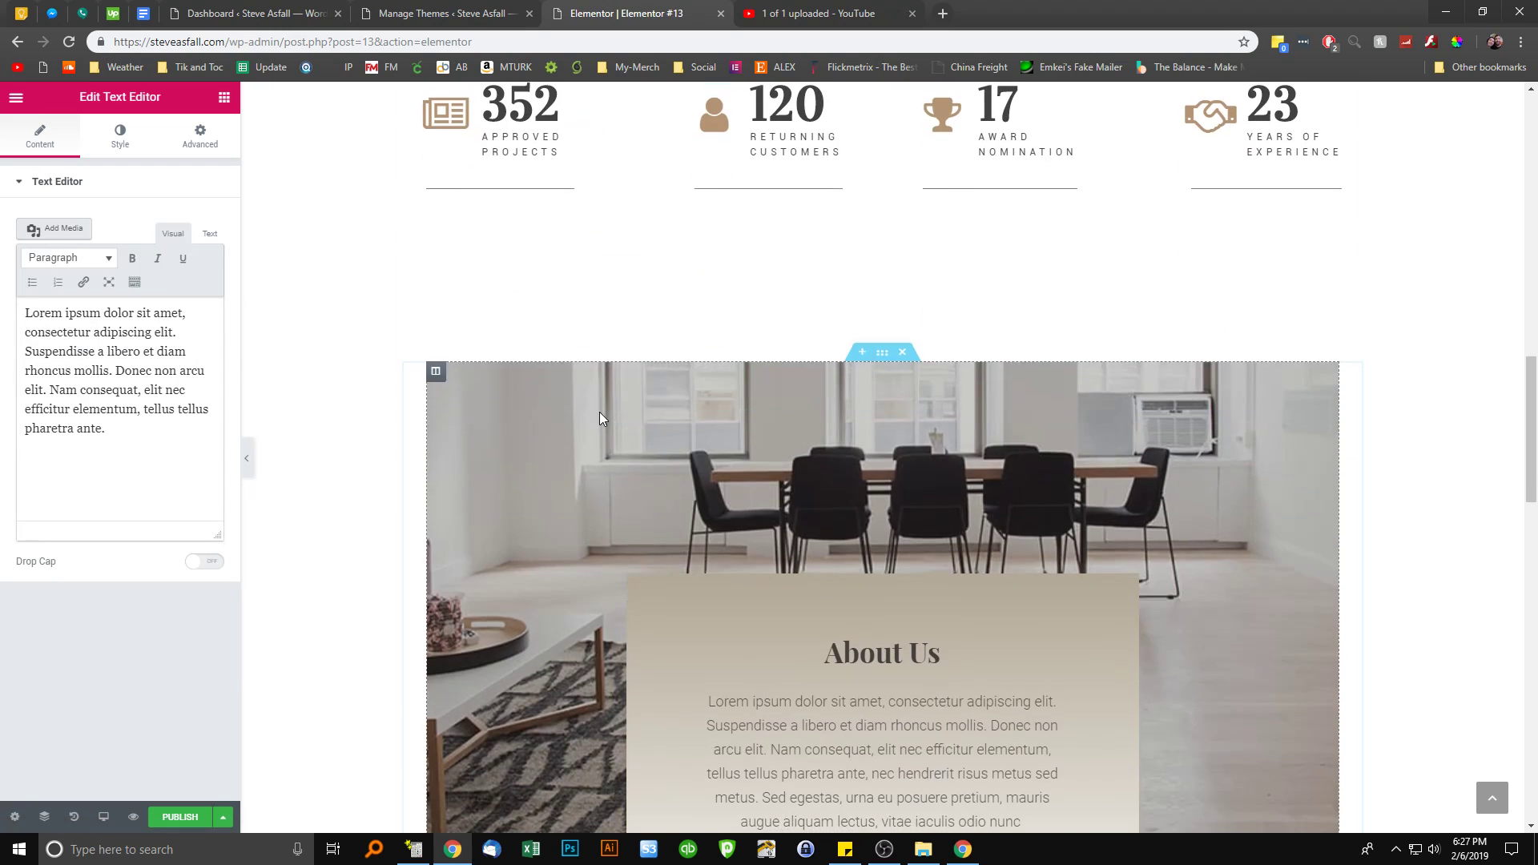
scroll(583, 388, "up", 2)
scroll(985, 352, "down", 6)
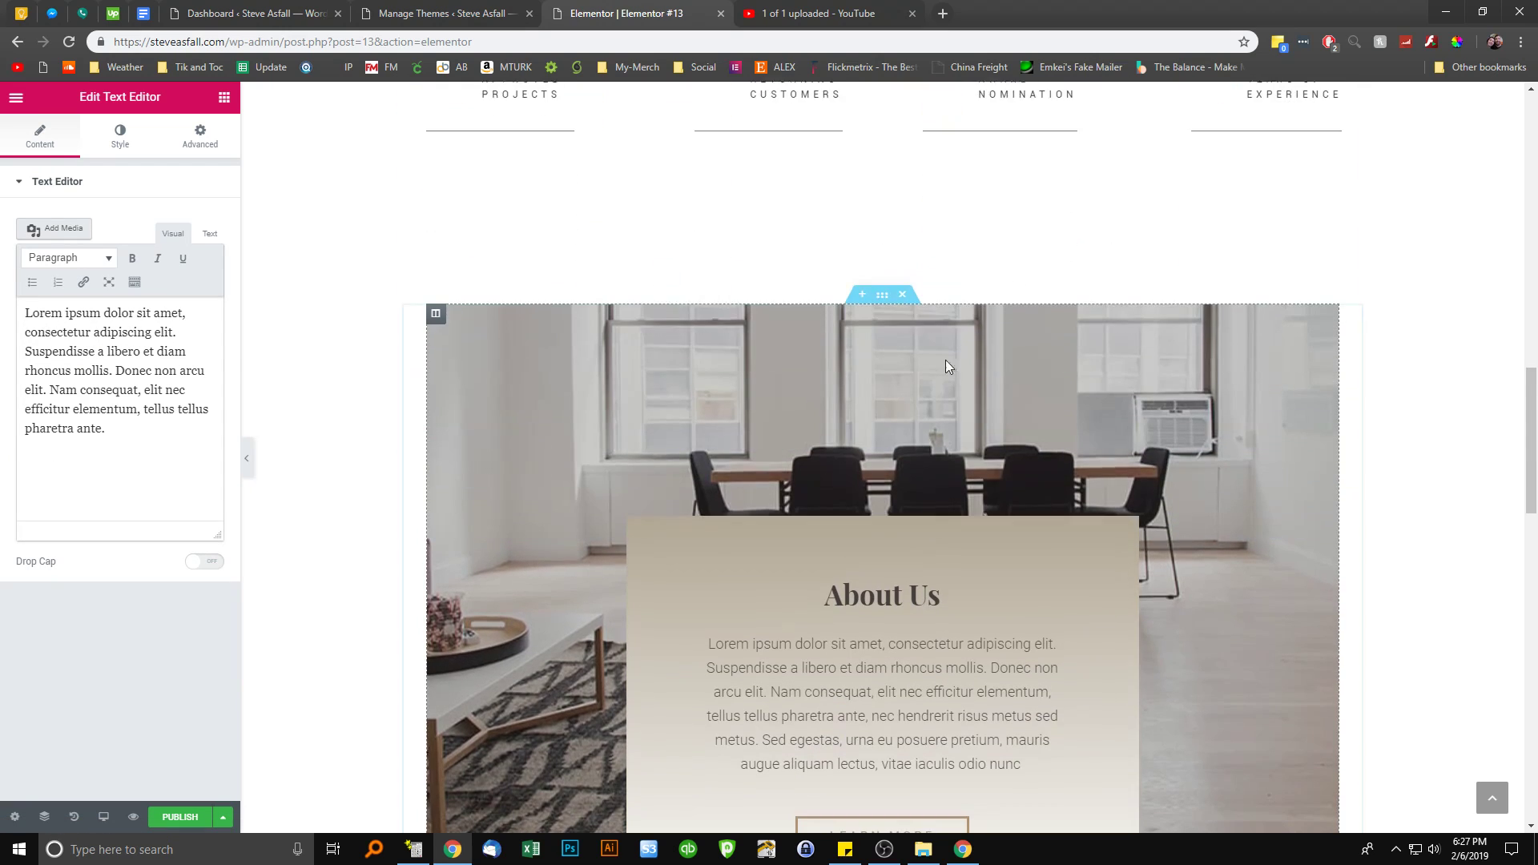
scroll(609, 340, "up", 2)
scroll(557, 336, "up", 3)
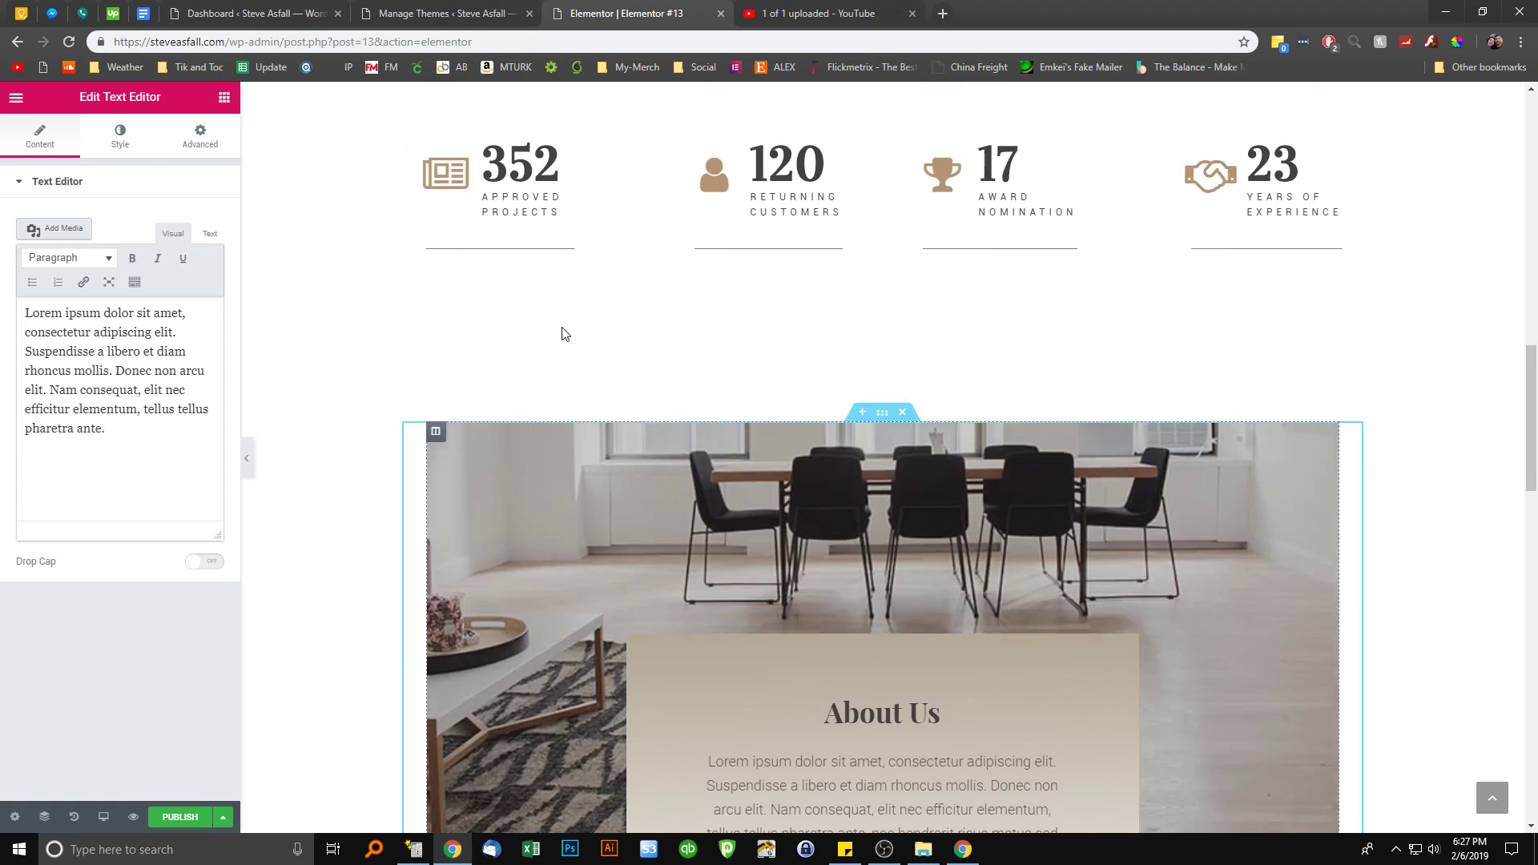
right_click(881, 459)
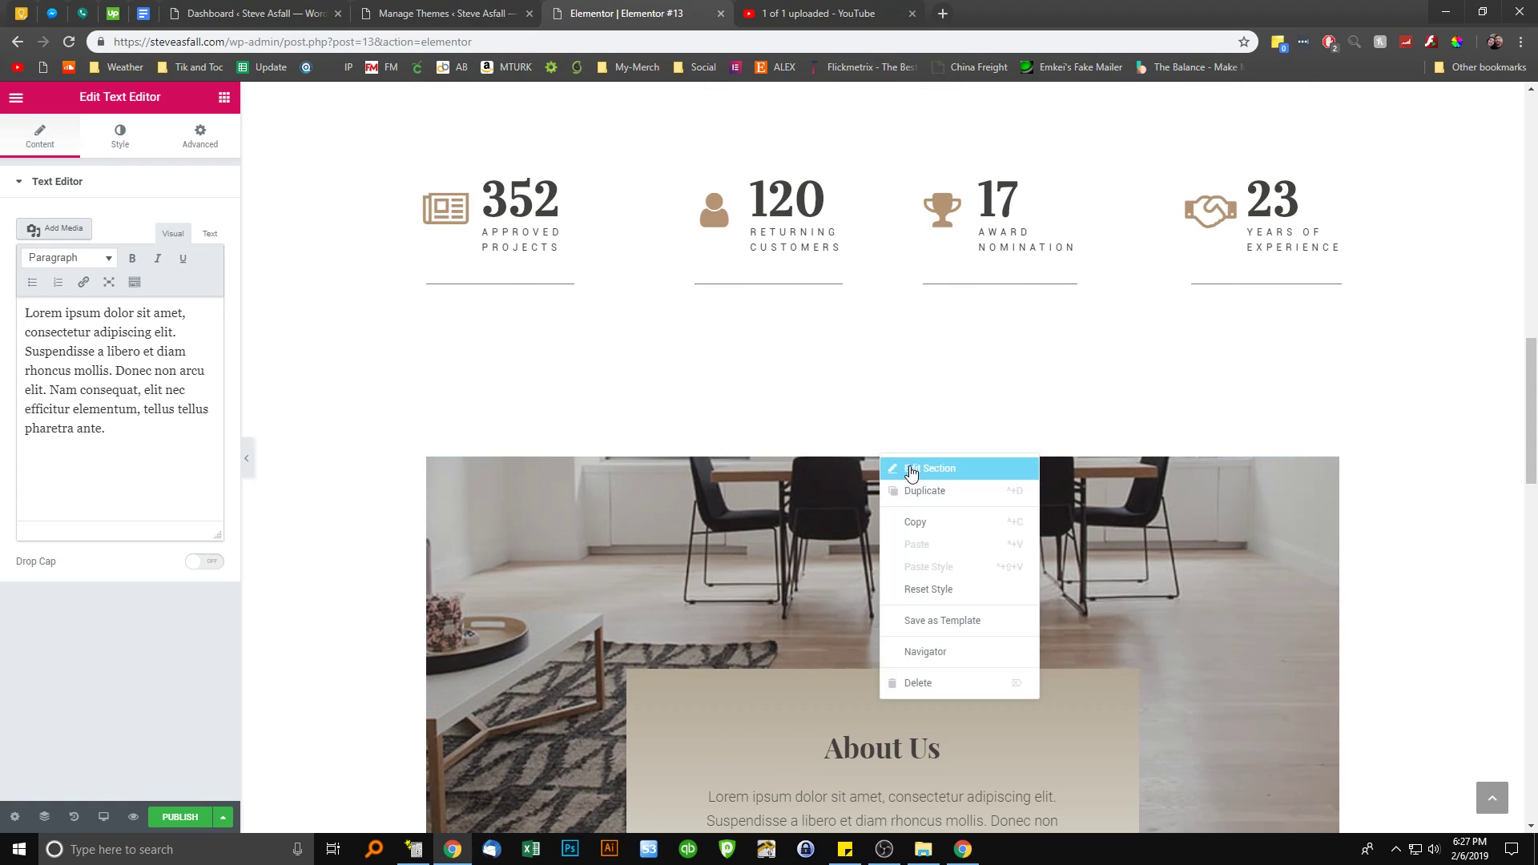
left_click(904, 468)
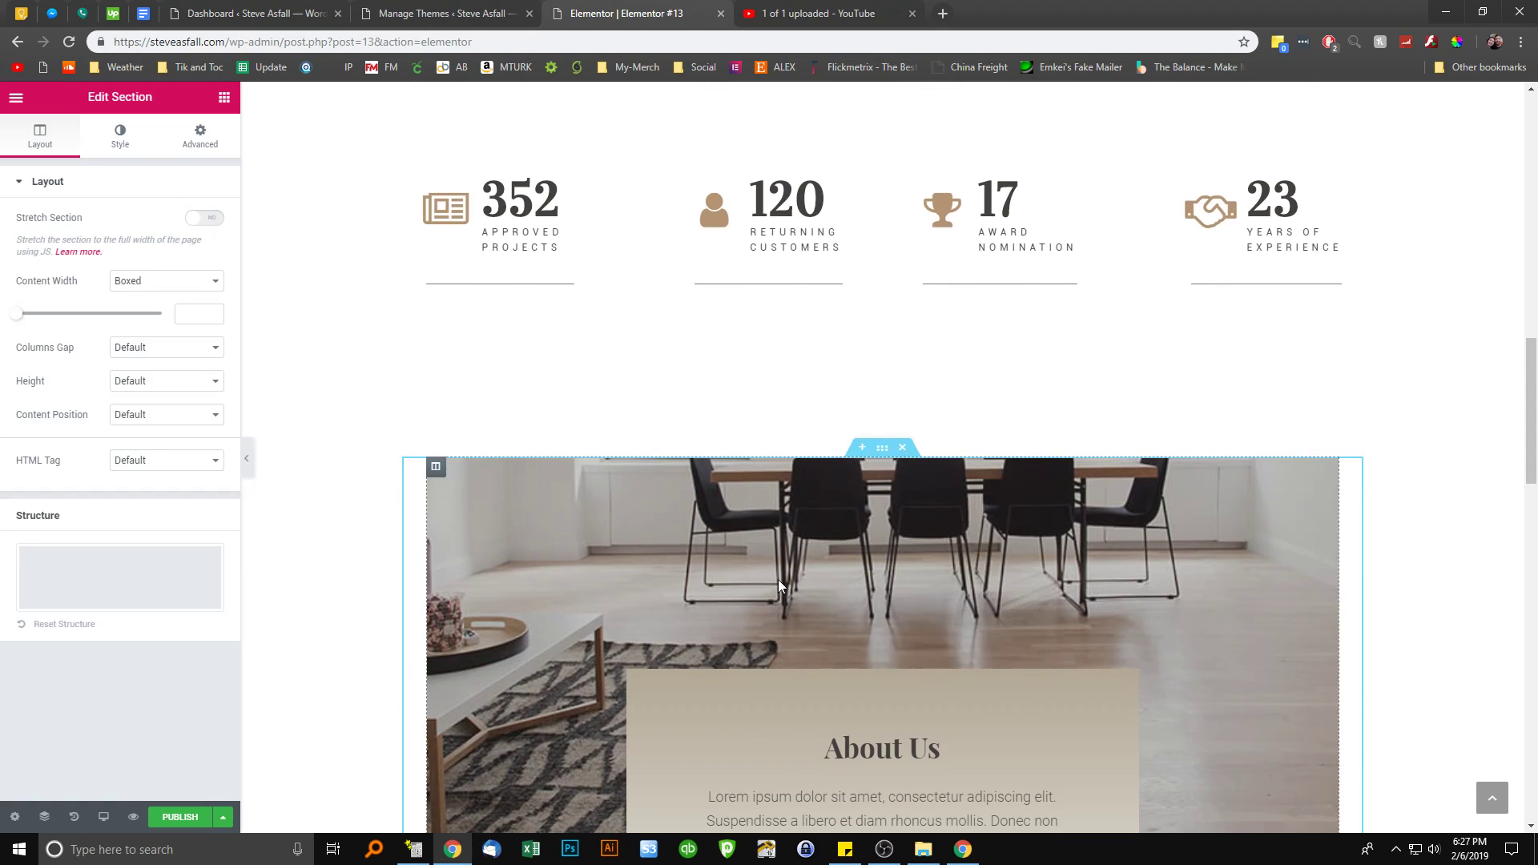
Open the About Us column for editing and examine its background image settings and scrolling effect
right_click(804, 584)
left_click(858, 613)
scroll(287, 280, "down", 3)
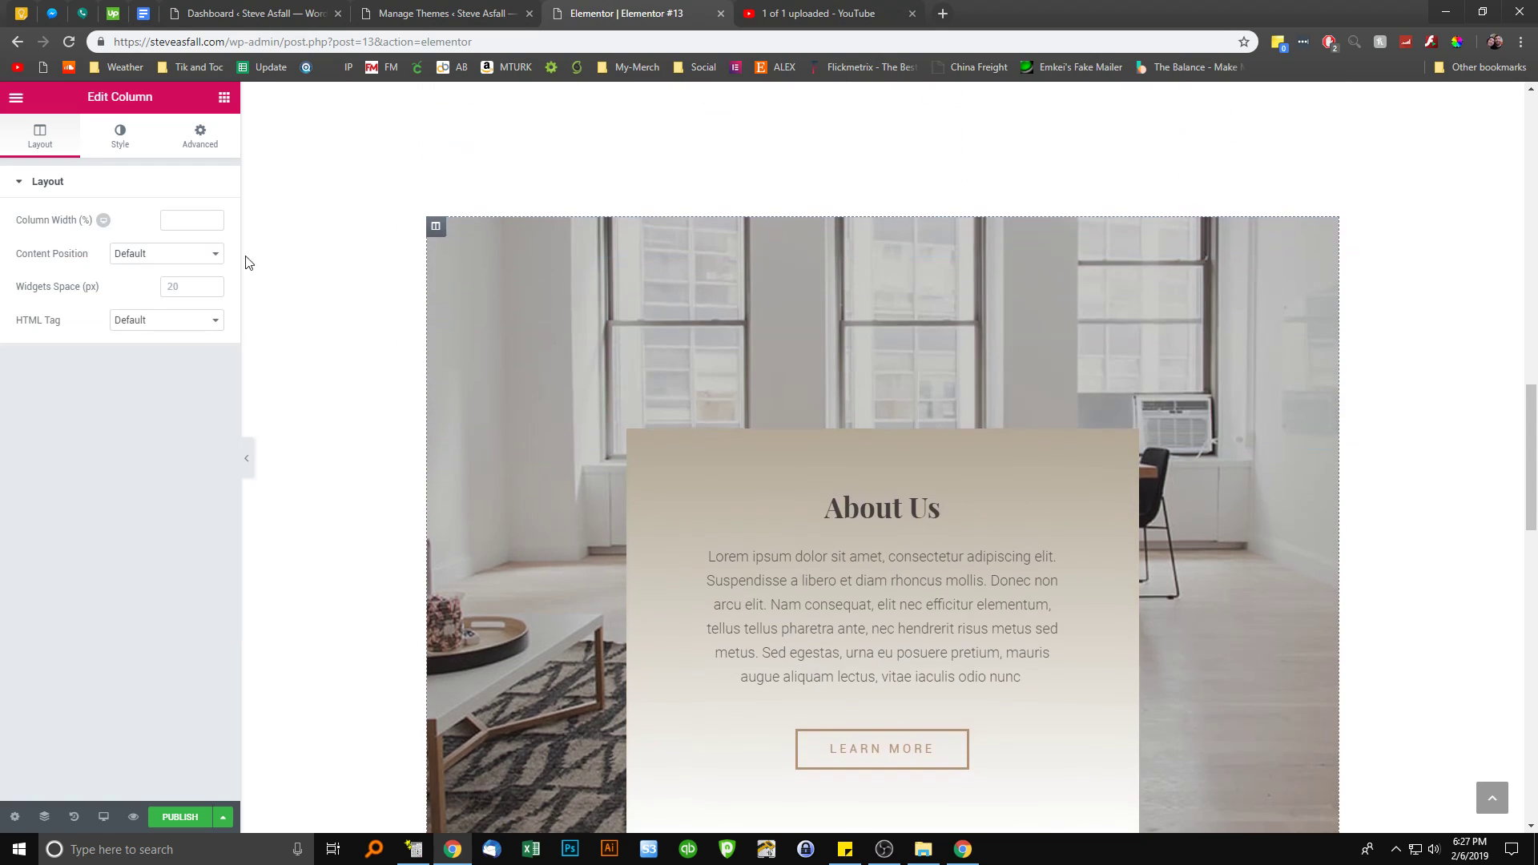
left_click(120, 136)
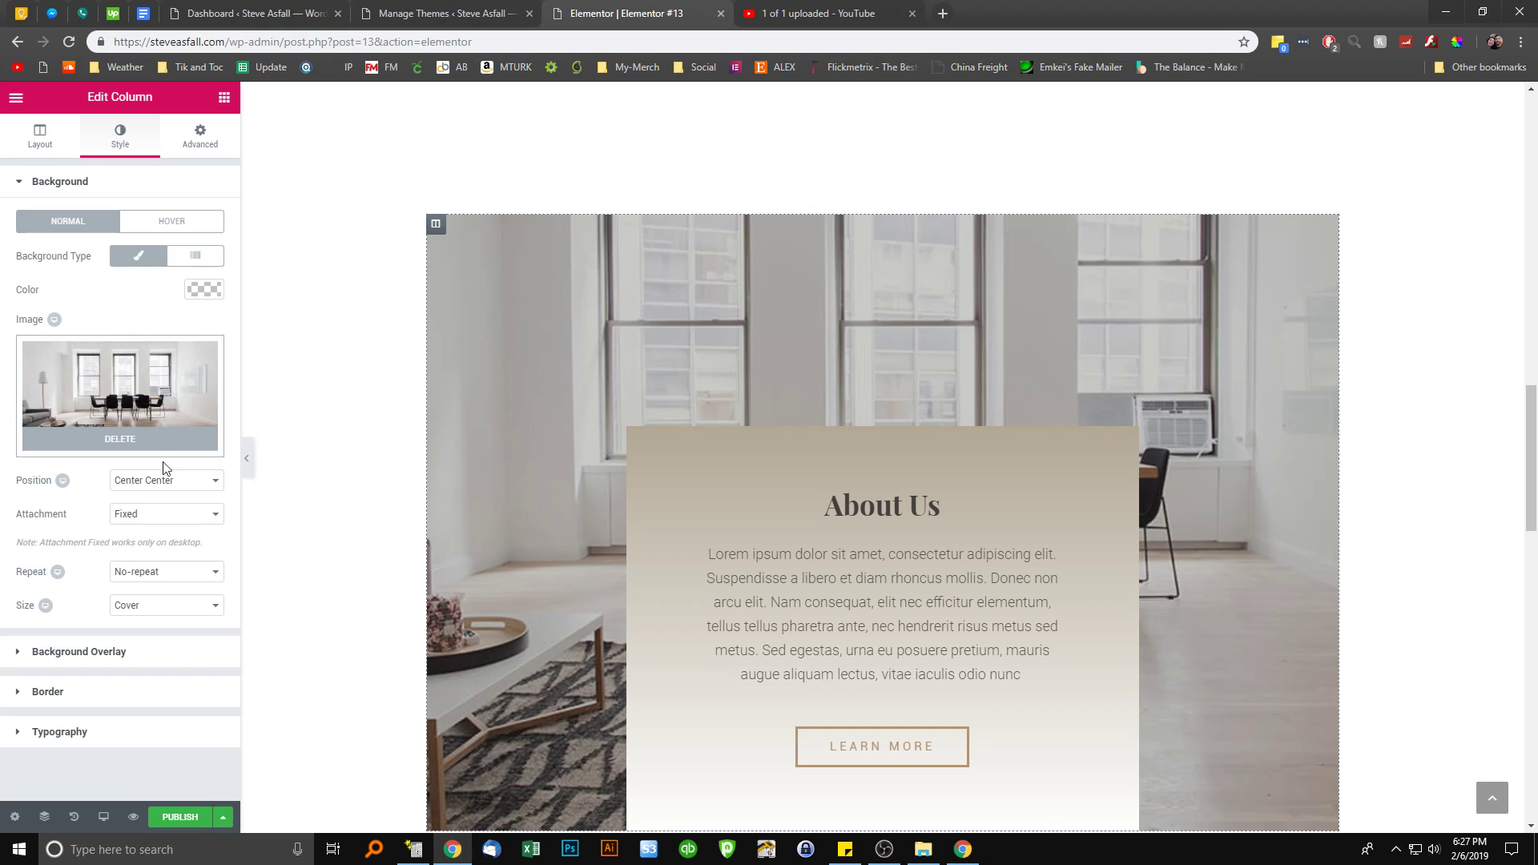
scroll(429, 420, "down", 3)
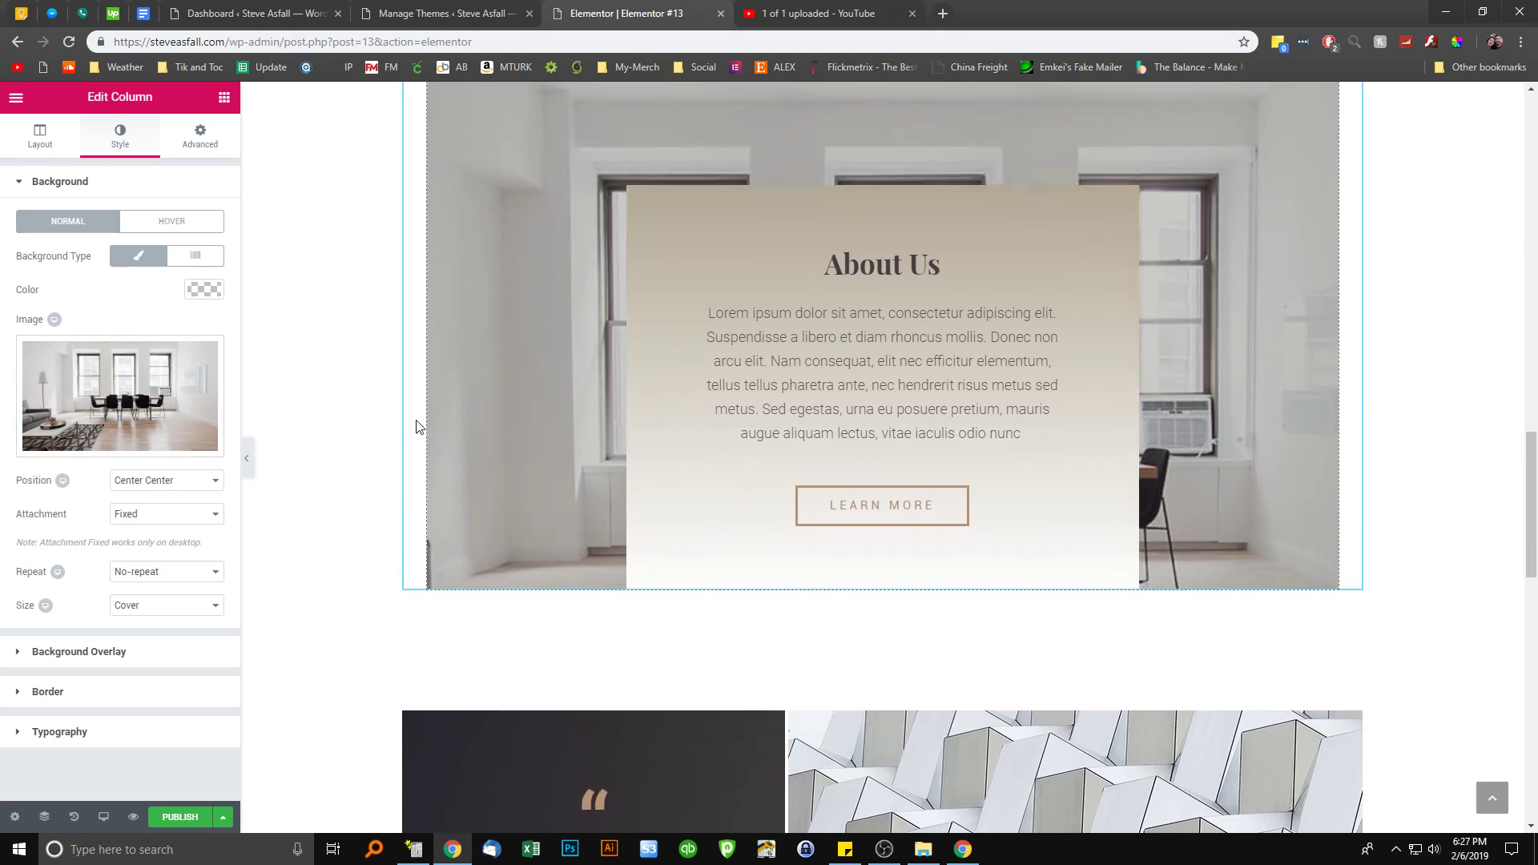
scroll(429, 420, "up", 5)
Try the Scroll and Default attachment options on the About Us column's background image
left_click(149, 514)
left_click(147, 545)
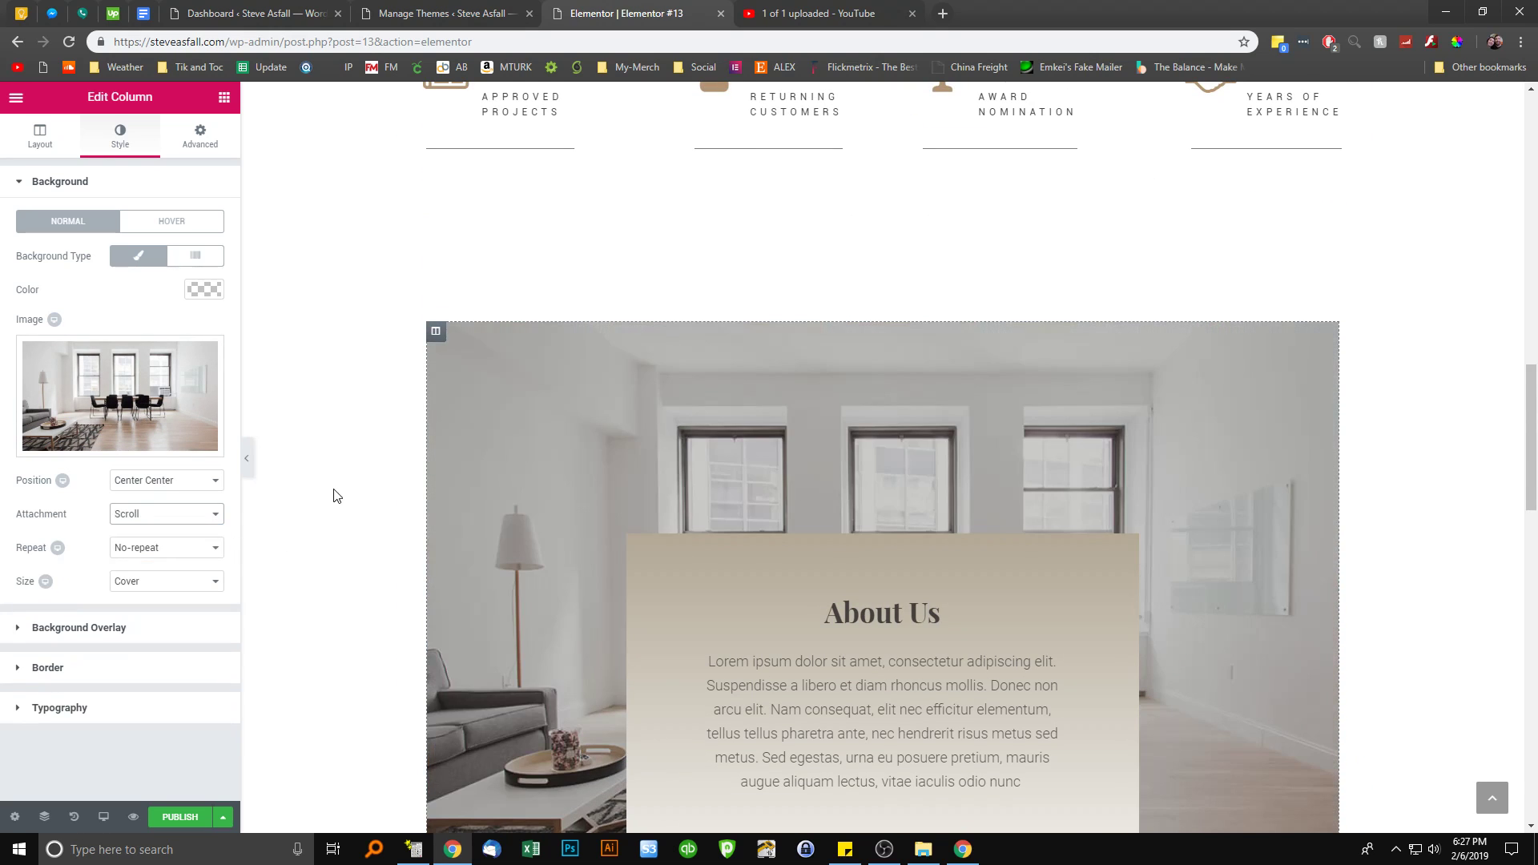
scroll(344, 481, "down", 4)
scroll(354, 456, "up", 1)
left_click(214, 514)
left_click(139, 531)
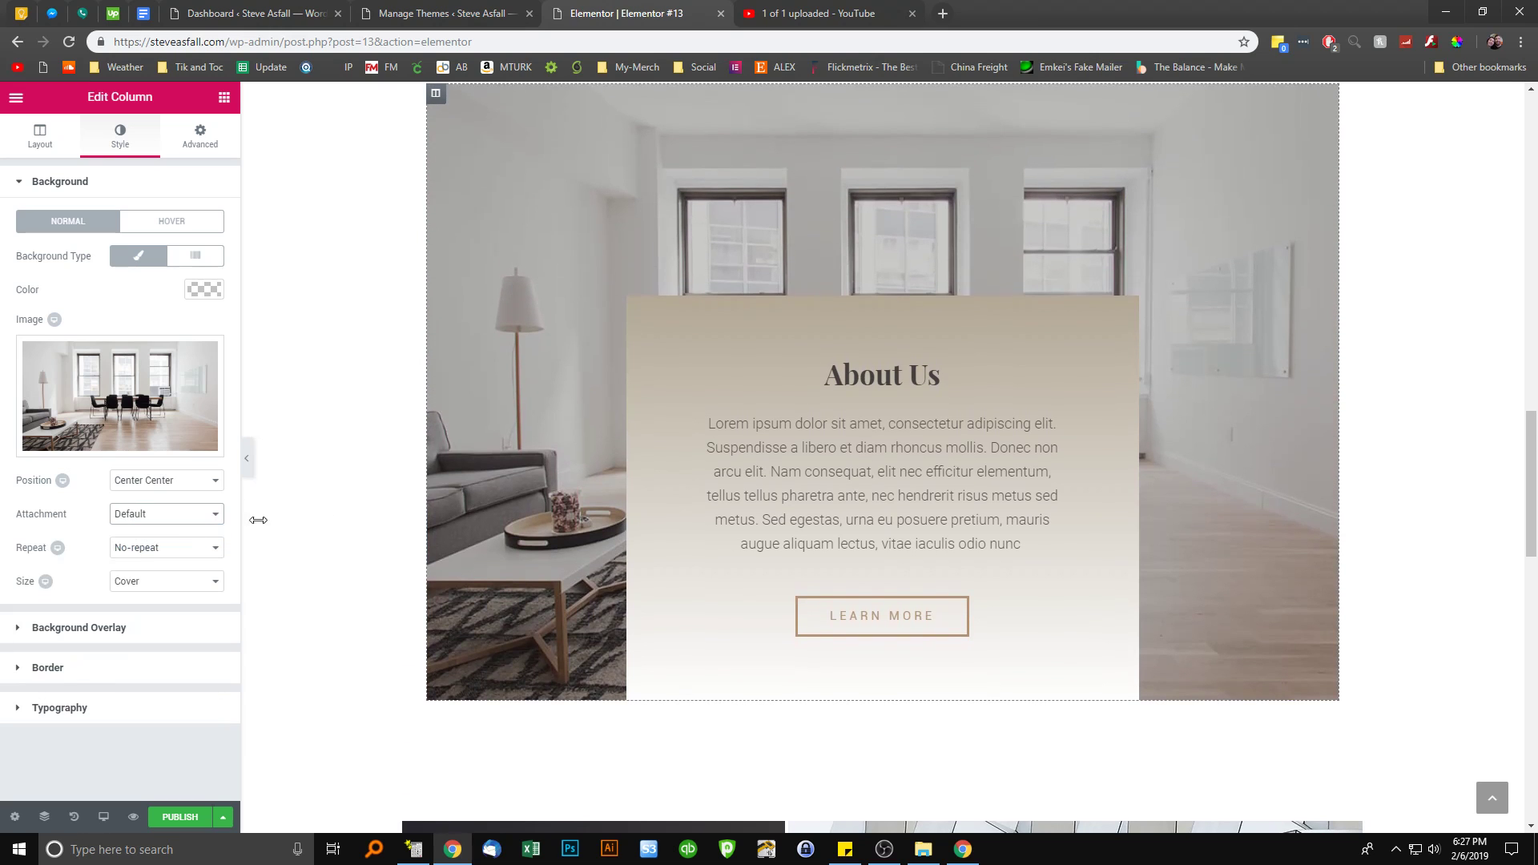
scroll(385, 437, "down", 1)
scroll(313, 506, "up", 3)
scroll(313, 507, "down", 1)
Set the attachment of the About Us column's background image back to Fixed and check the effect on the page
left_click(137, 516)
left_click(141, 558)
scroll(358, 436, "down", 3)
scroll(361, 439, "up", 5)
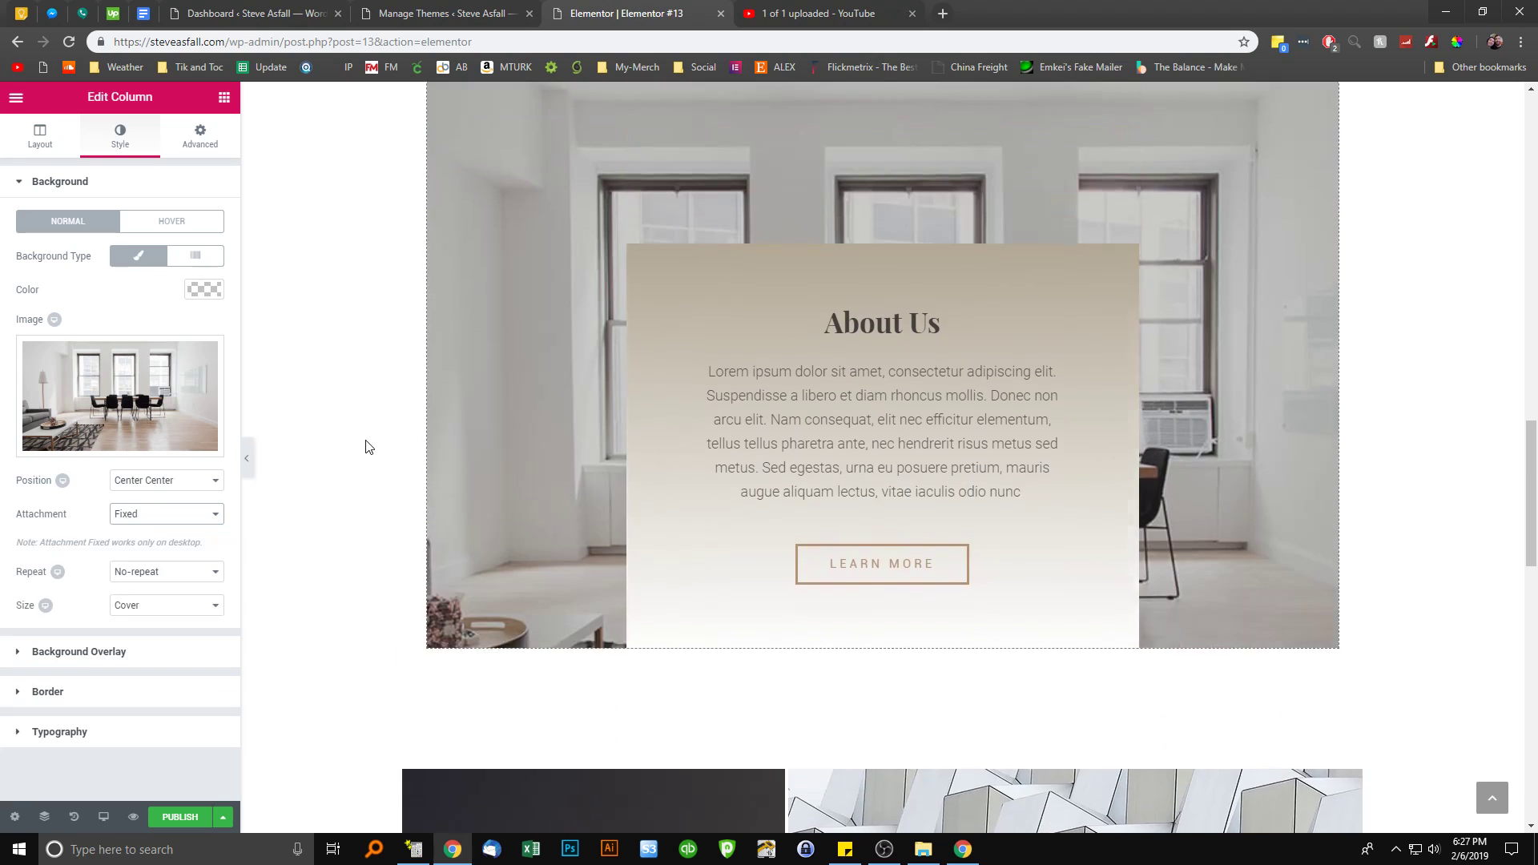
scroll(370, 445, "down", 5)
scroll(370, 441, "up", 2)
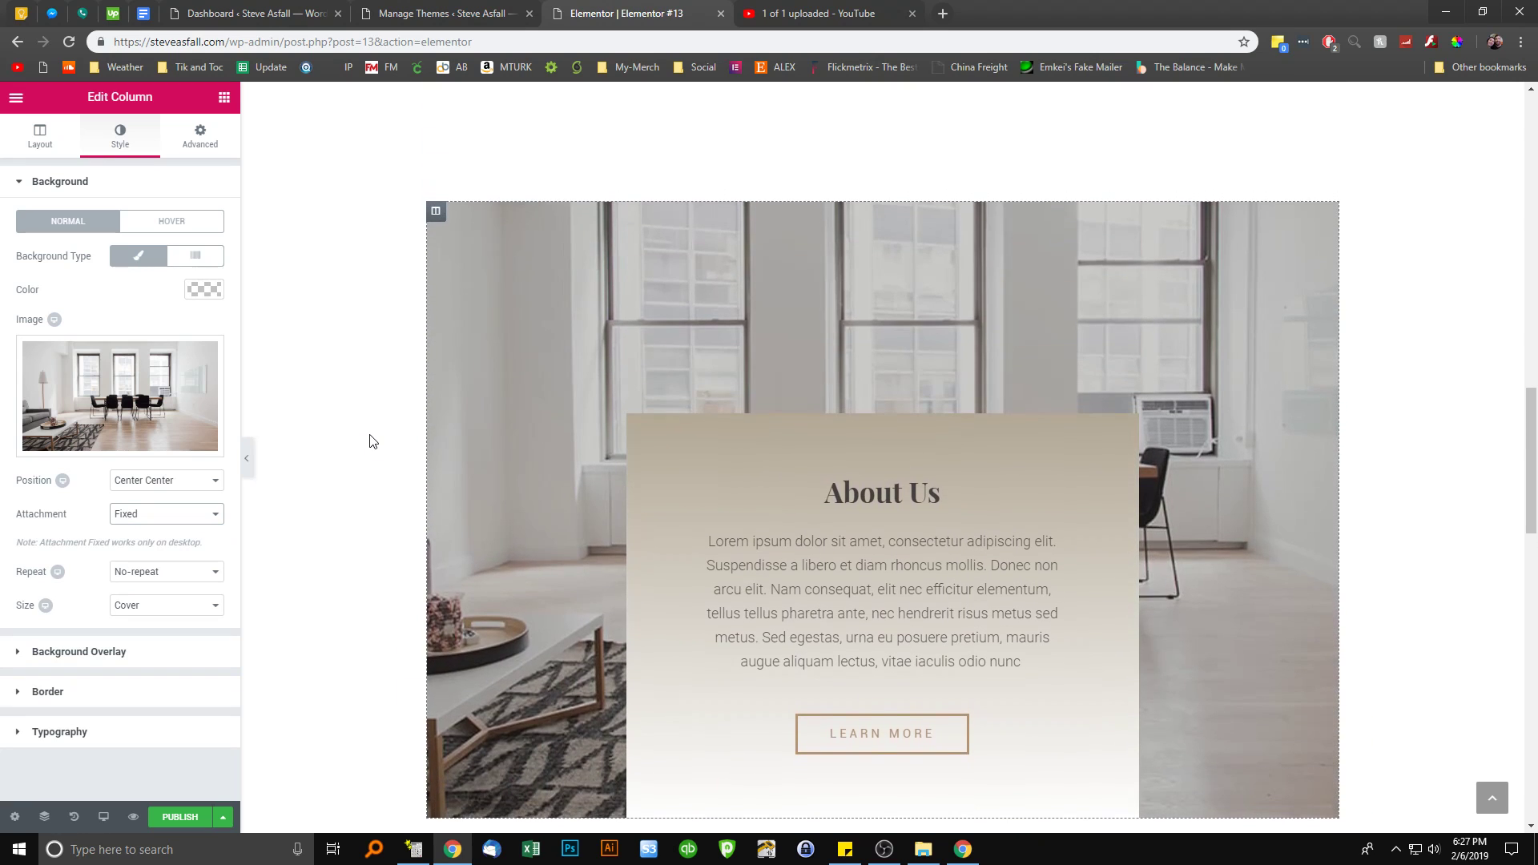
Open the quote column for editing and narrow it to a width of 39.25%, and try the divider beside Contact Us
scroll(370, 440, "down", 8)
scroll(364, 433, "down", 1)
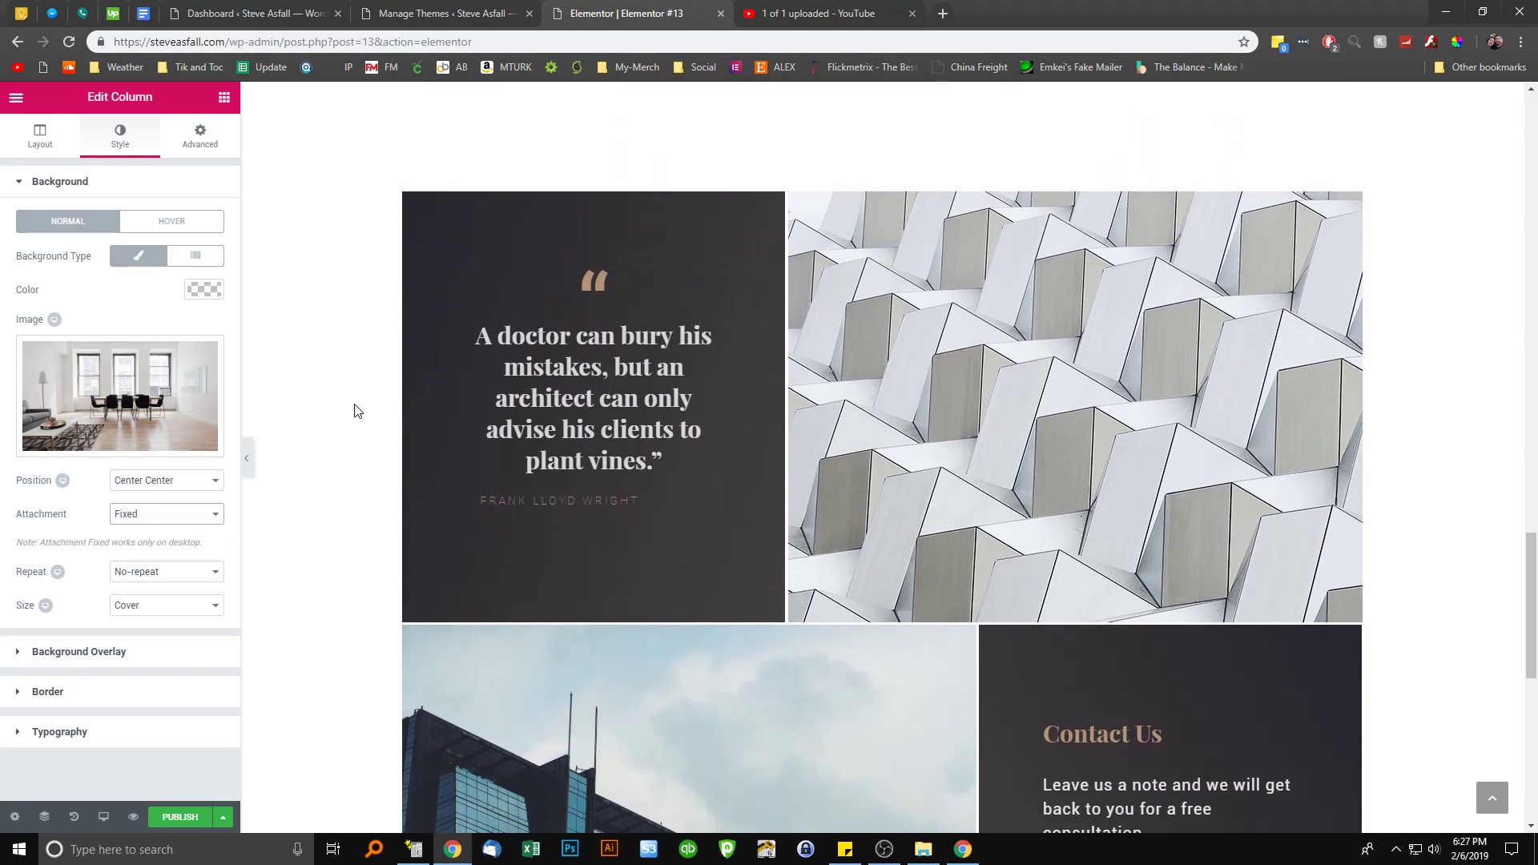
left_click(412, 190)
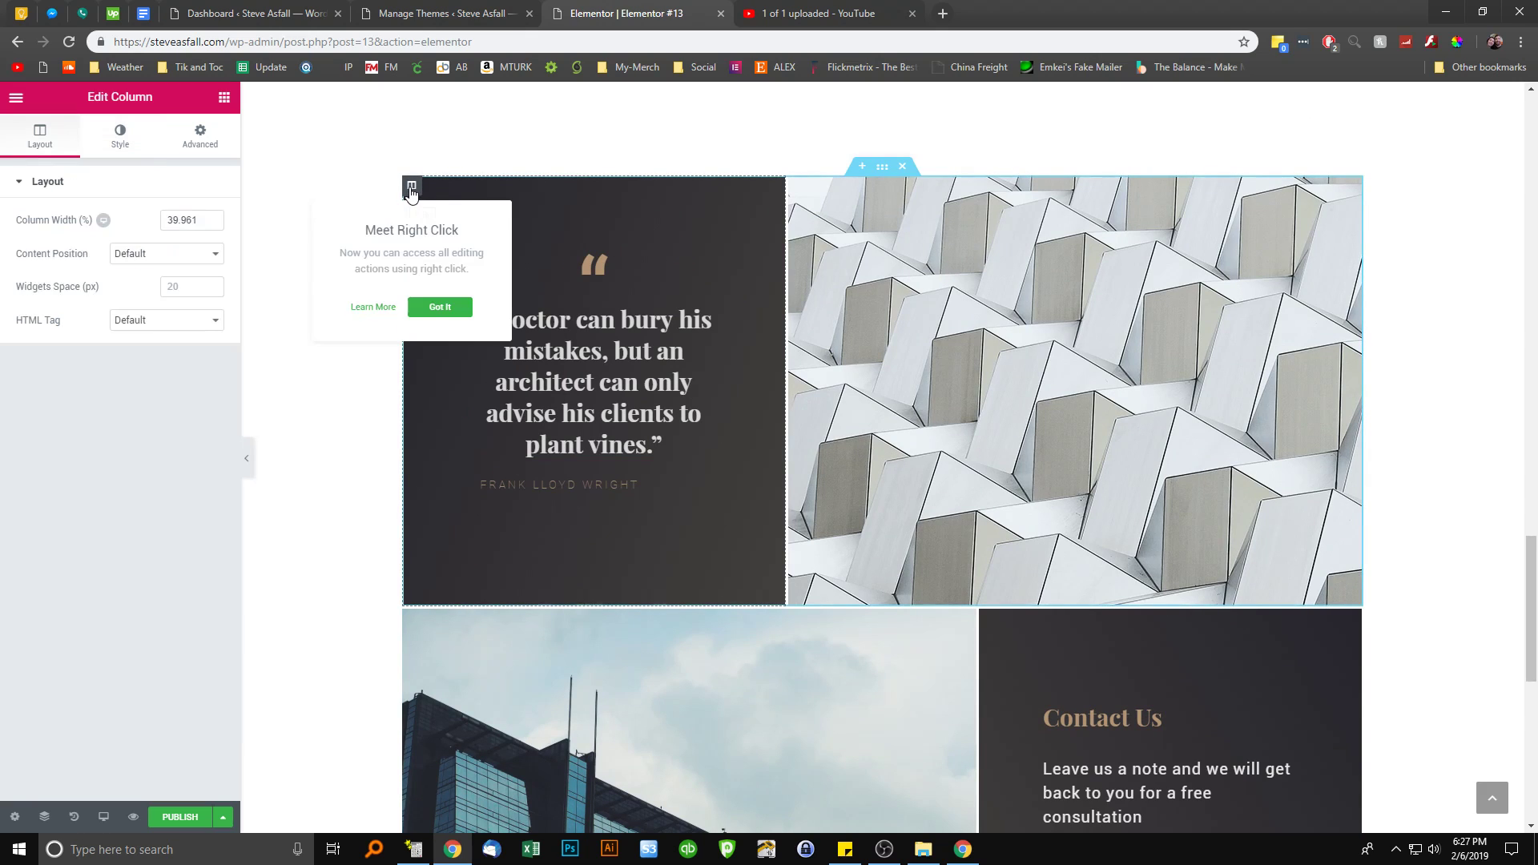
left_click_drag(793, 345, 780, 373)
scroll(920, 481, "down", 2)
mouse_move(984, 652)
left_mouse_down()
mouse_move(951, 670)
mouse_move(979, 671)
left_mouse_up()
scroll(1069, 538, "down", 2)
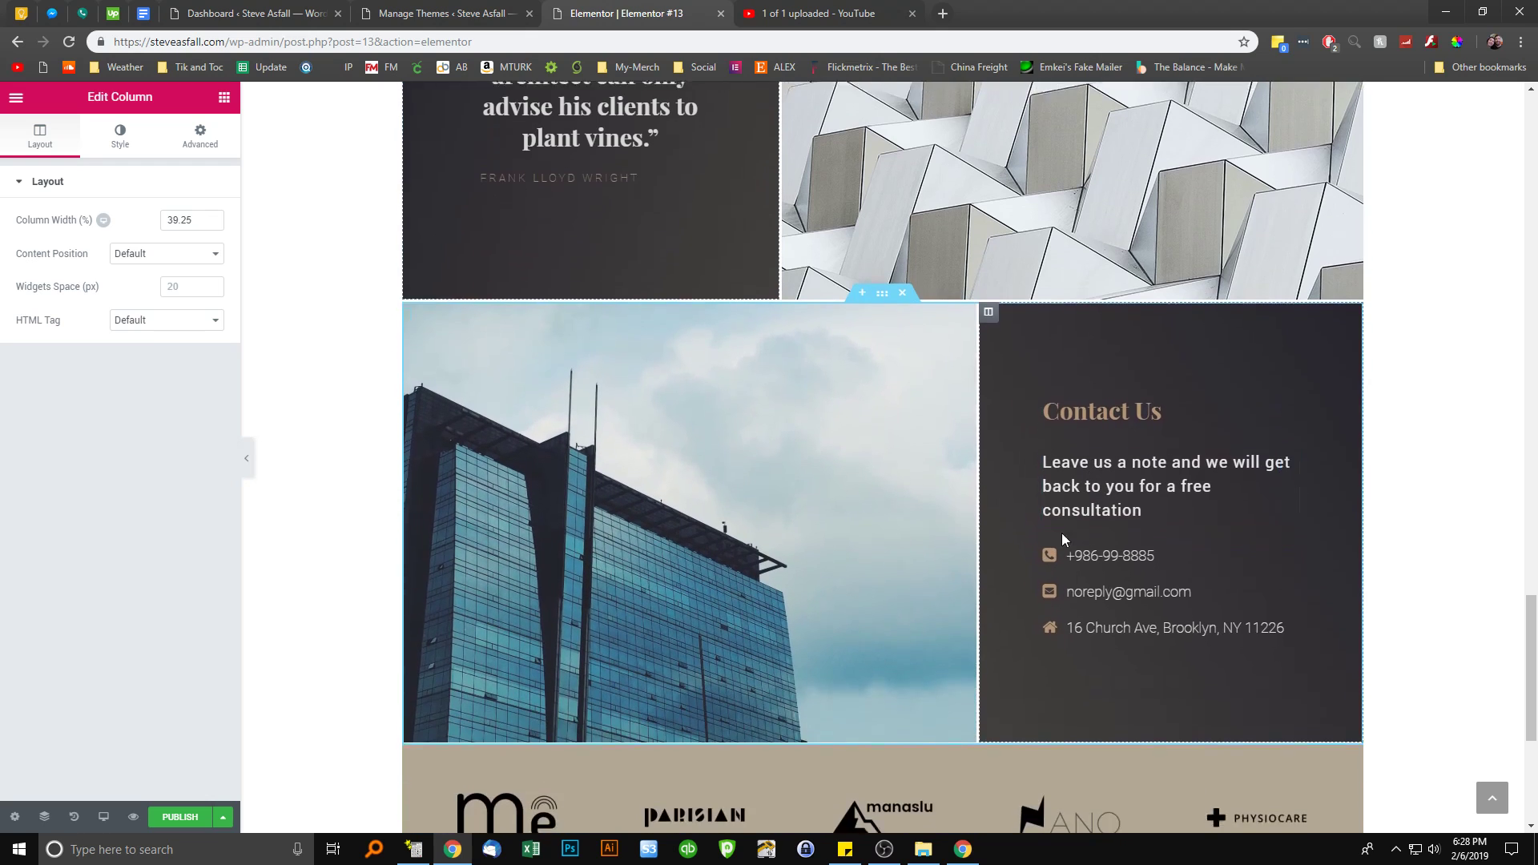
Open the logo strip's Image Carousel for editing and examine its content settings
scroll(1069, 538, "down", 3)
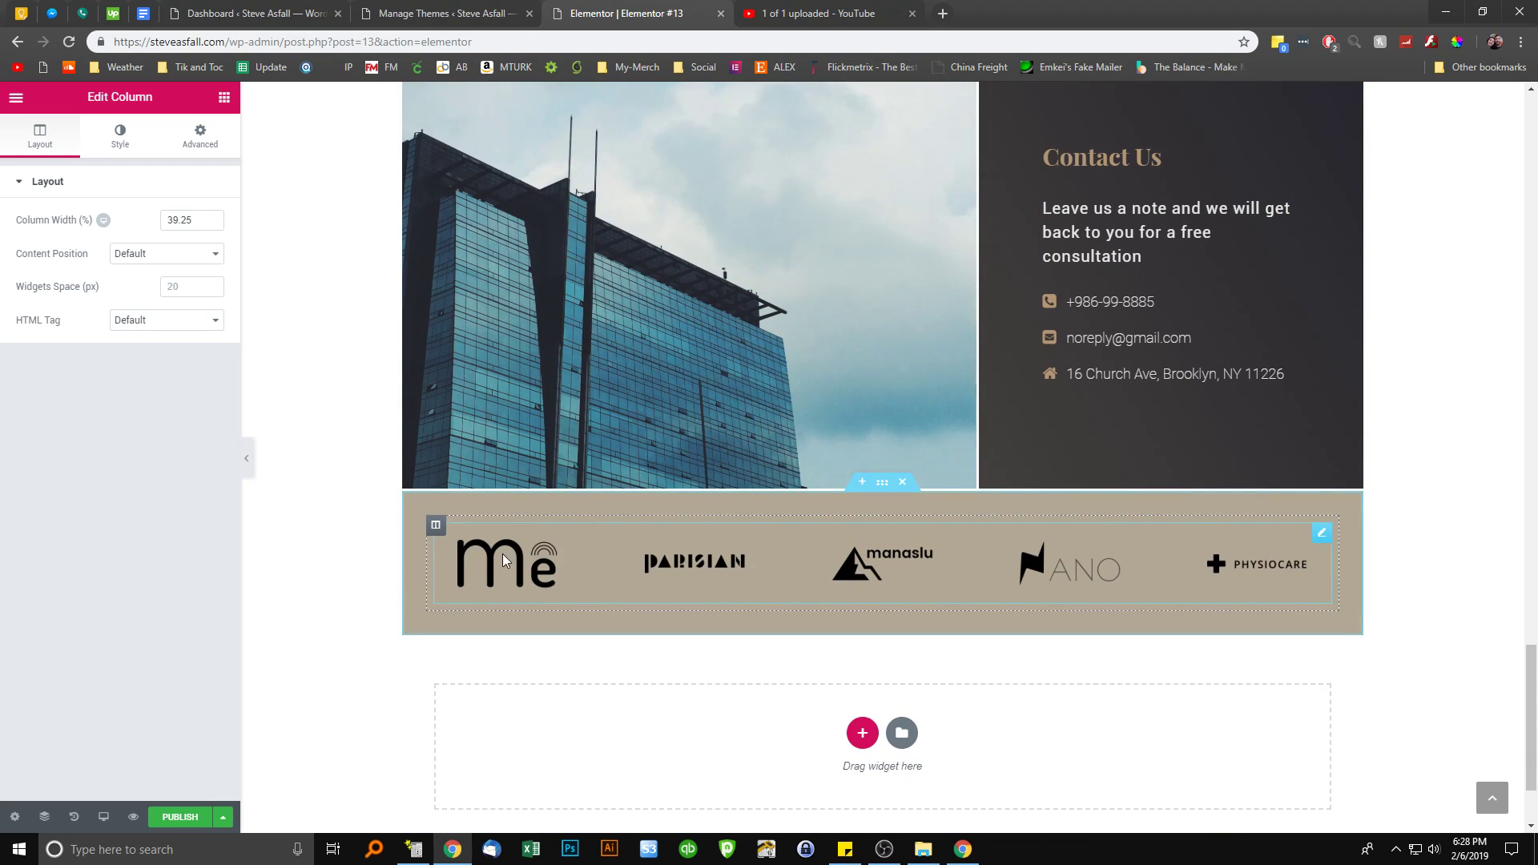
scroll(415, 535, "down", 2)
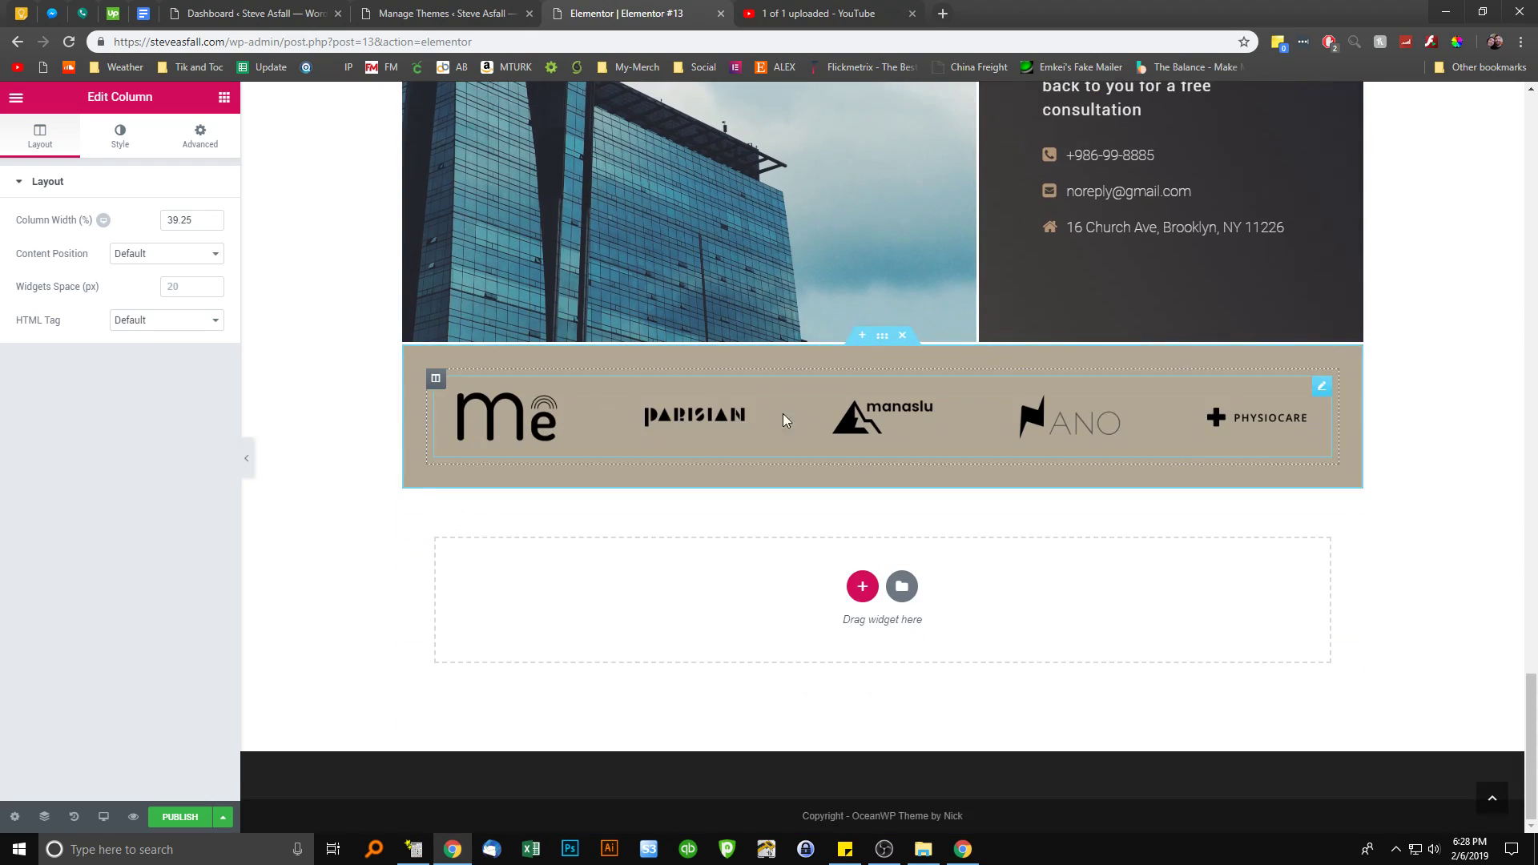
left_click(1257, 420)
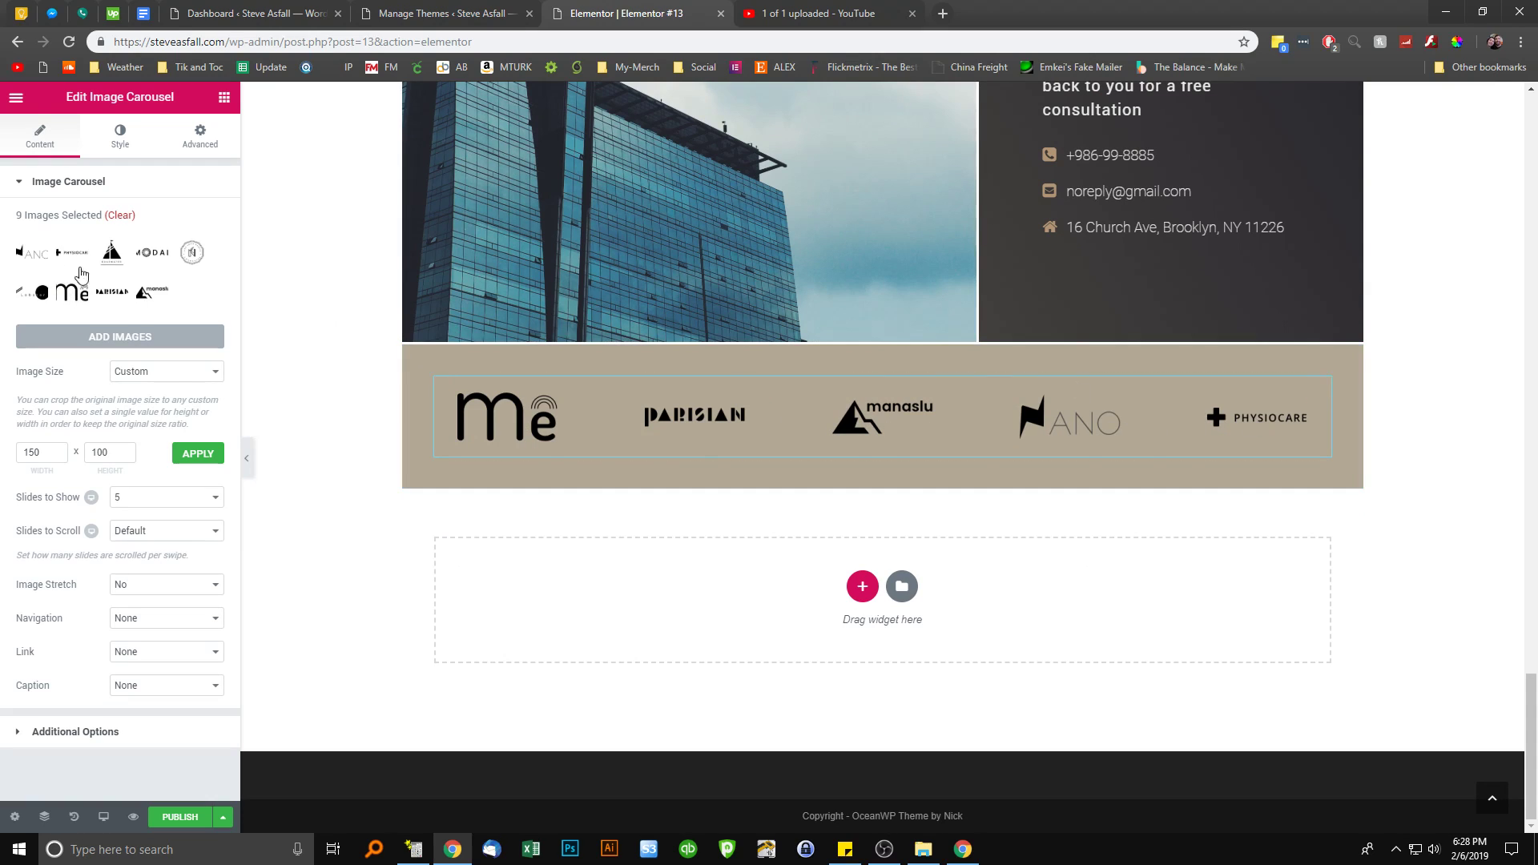
right_click(522, 428)
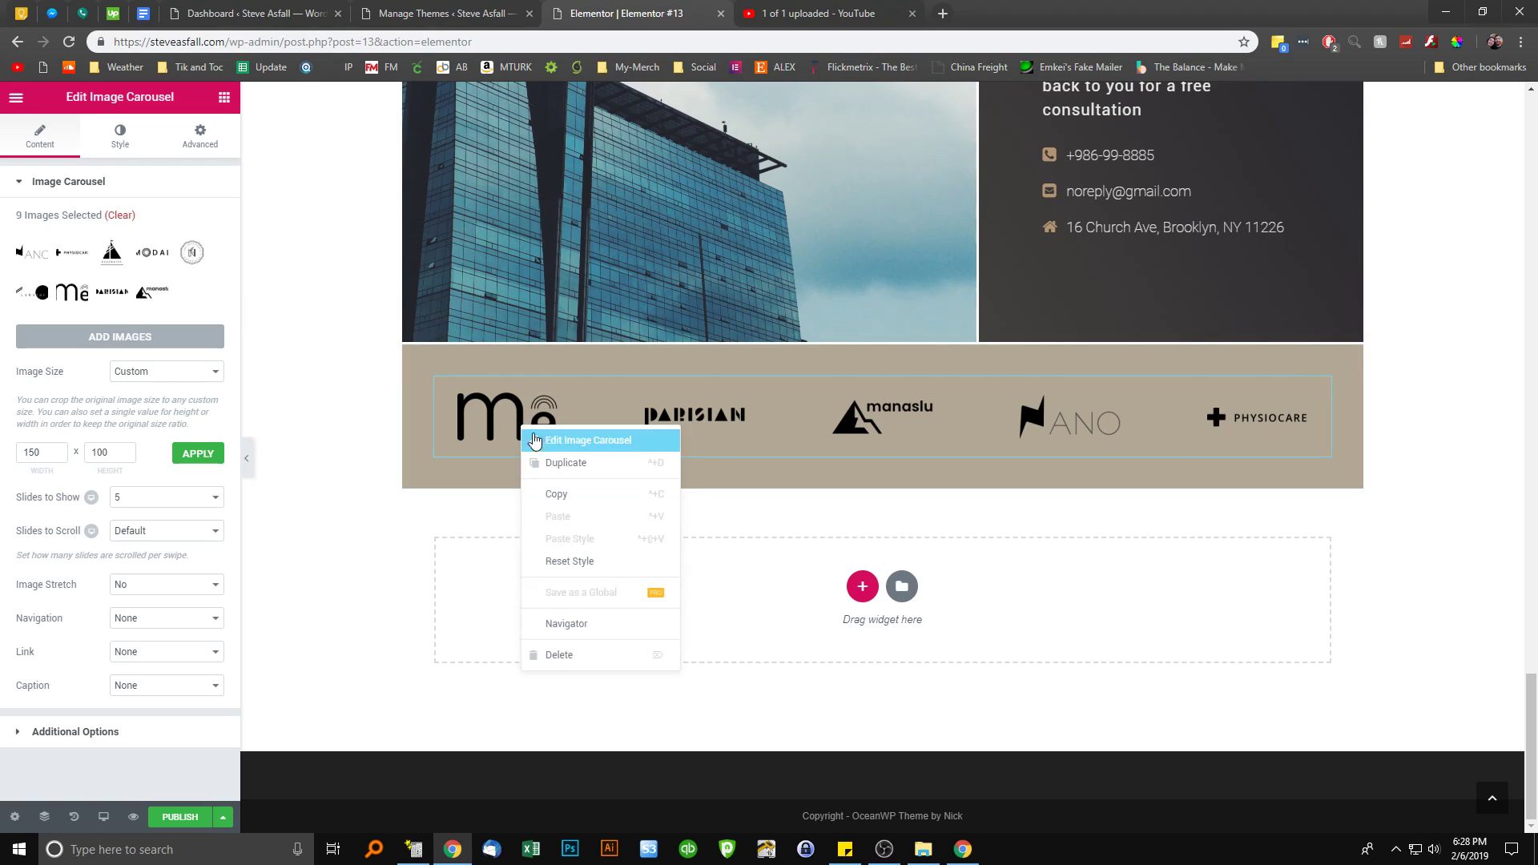
left_click(577, 442)
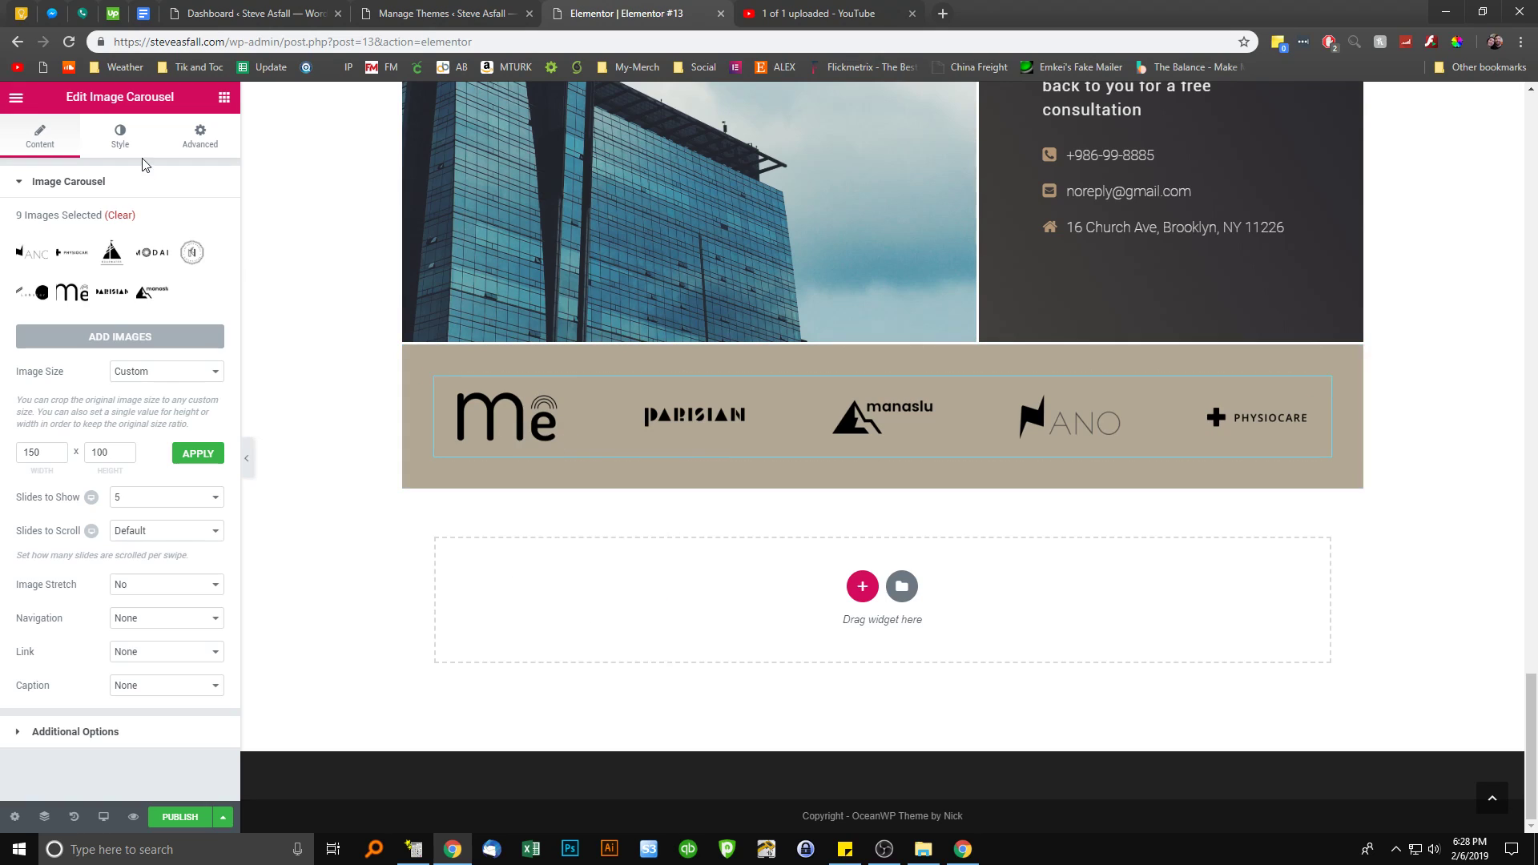
Return to the widget list and search the widgets for "caro"
left_click(225, 97)
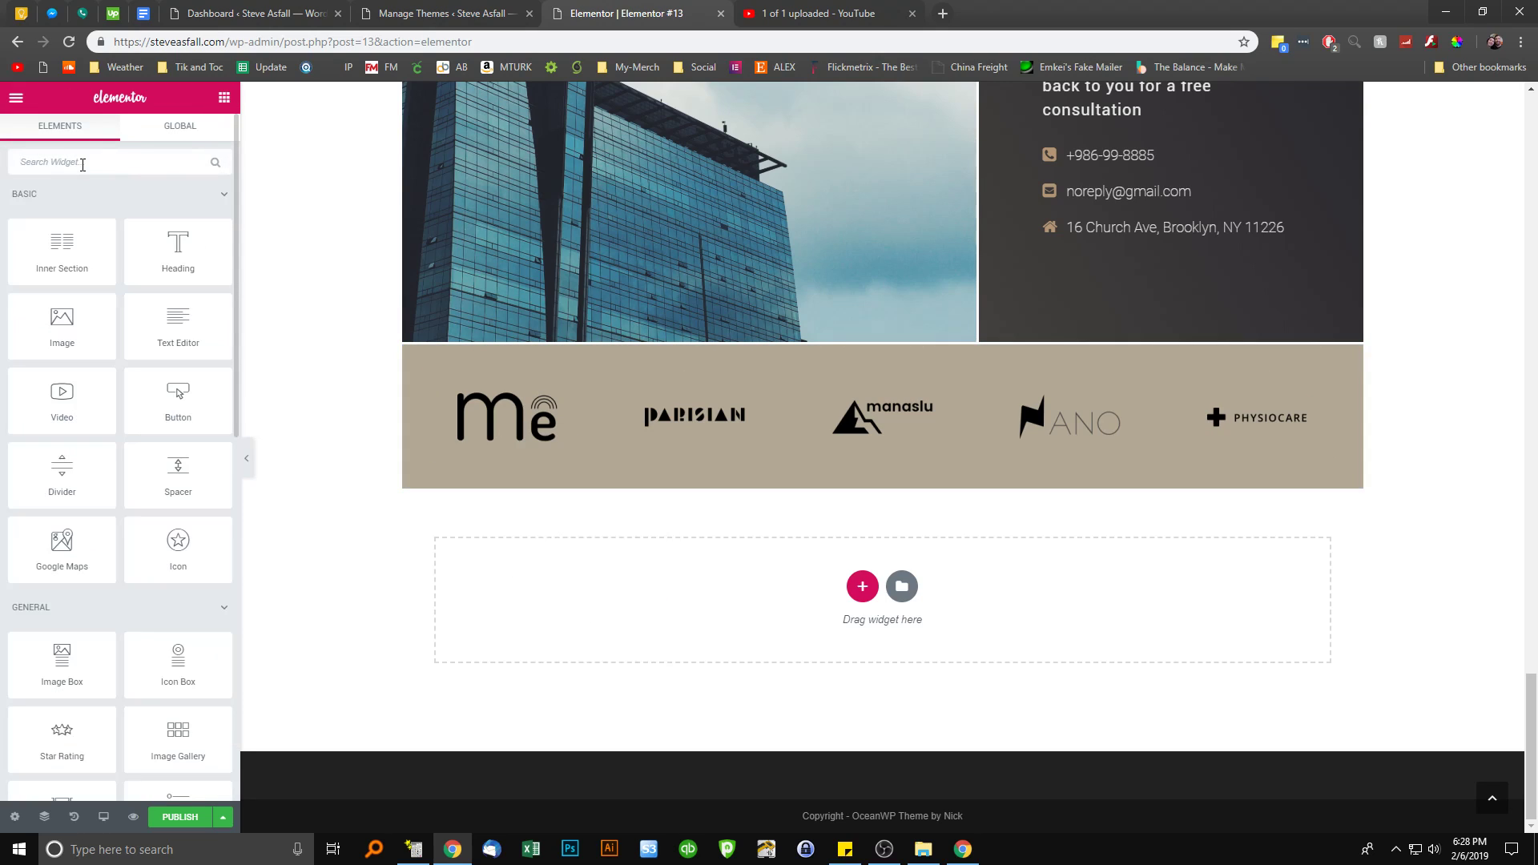
type("cour")
key("BackSpace")
key("BackSpace")
key("BackSpace")
key("BackSpace")
type("caro")
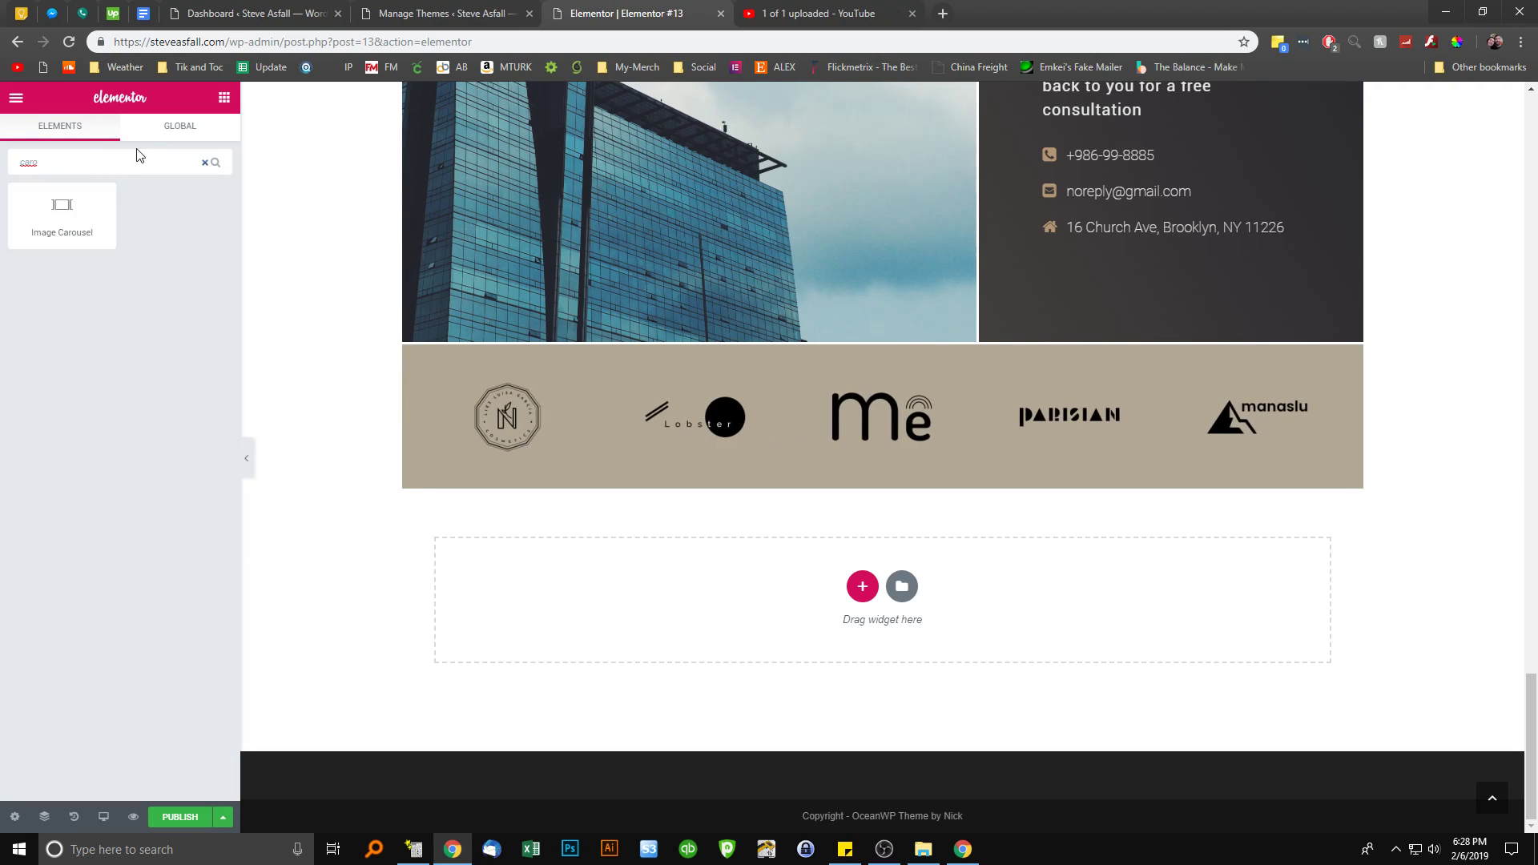
Open the template library from the empty drop area, browse the page templates, and close it without inserting one
left_click(333, 384)
left_click(903, 589)
scroll(705, 393, "down", 3)
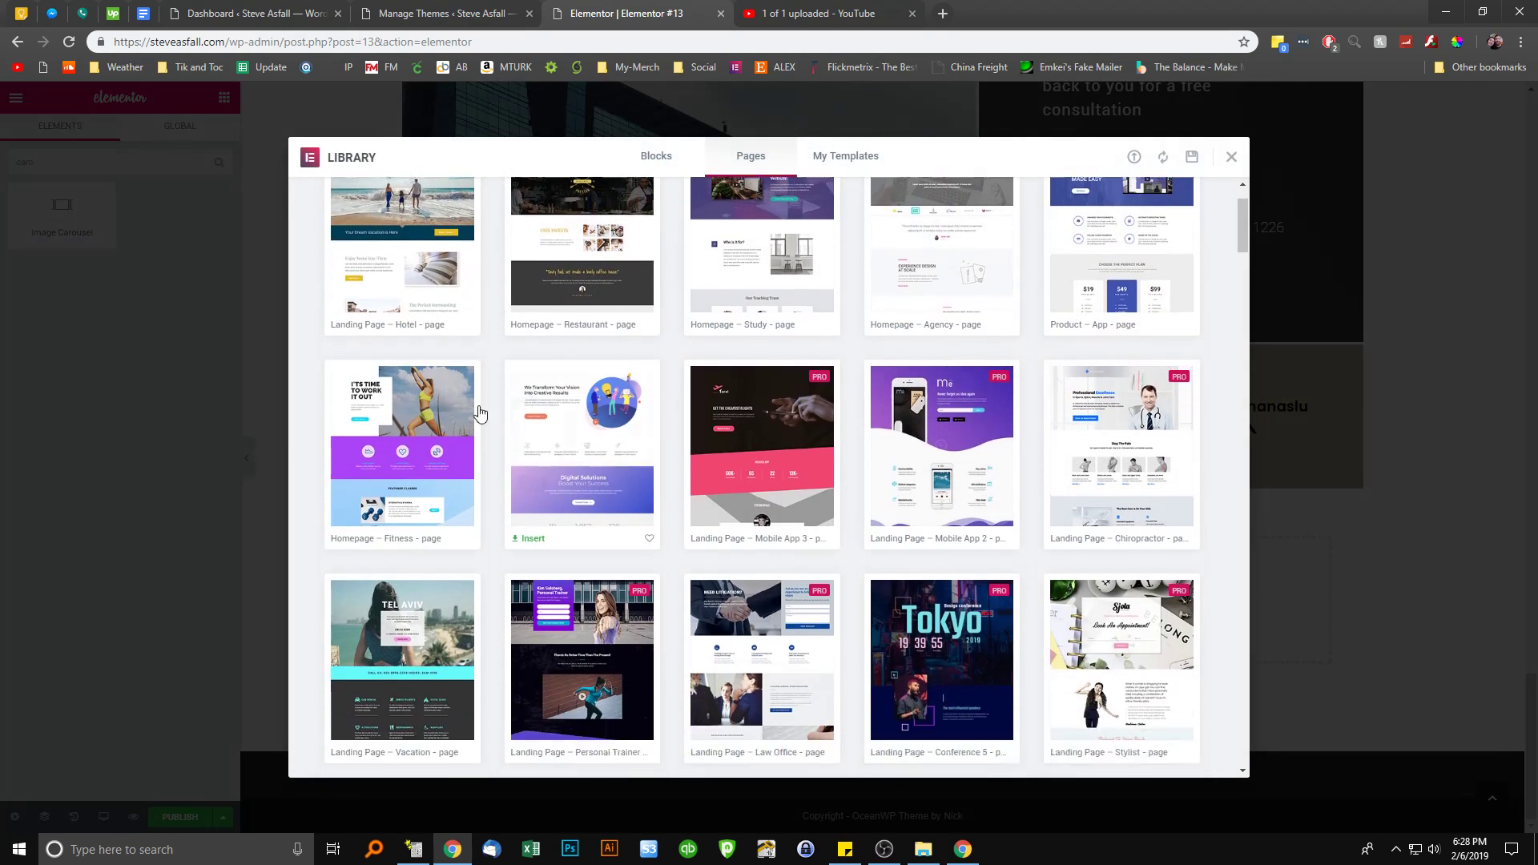
scroll(343, 446, "down", 3)
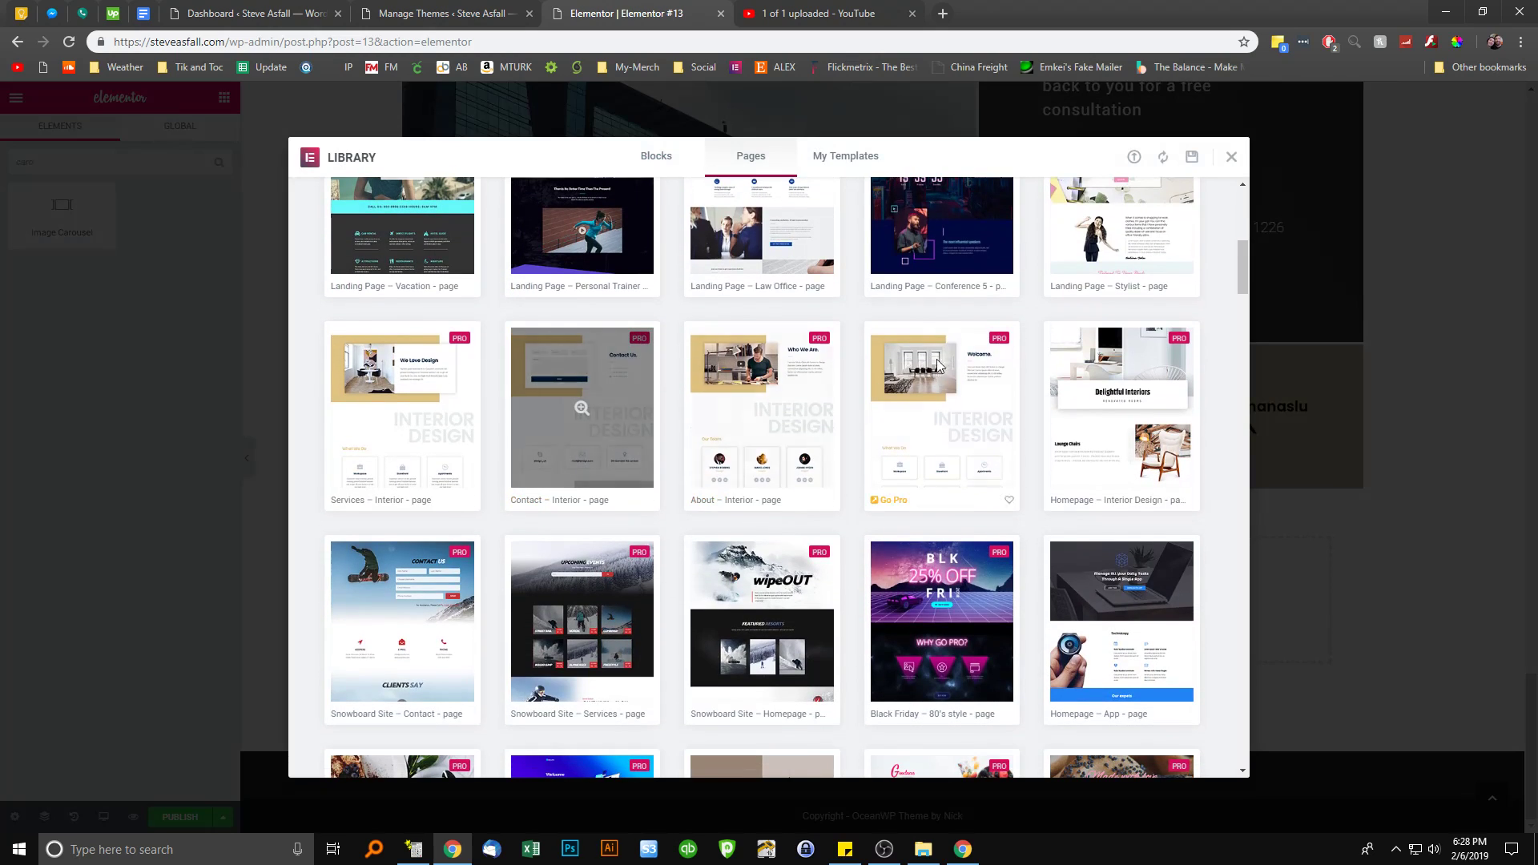
left_click(1231, 157)
Delete every section of the inserted template, from the Brookstroks hero down to the logo strip
scroll(617, 441, "up", 10)
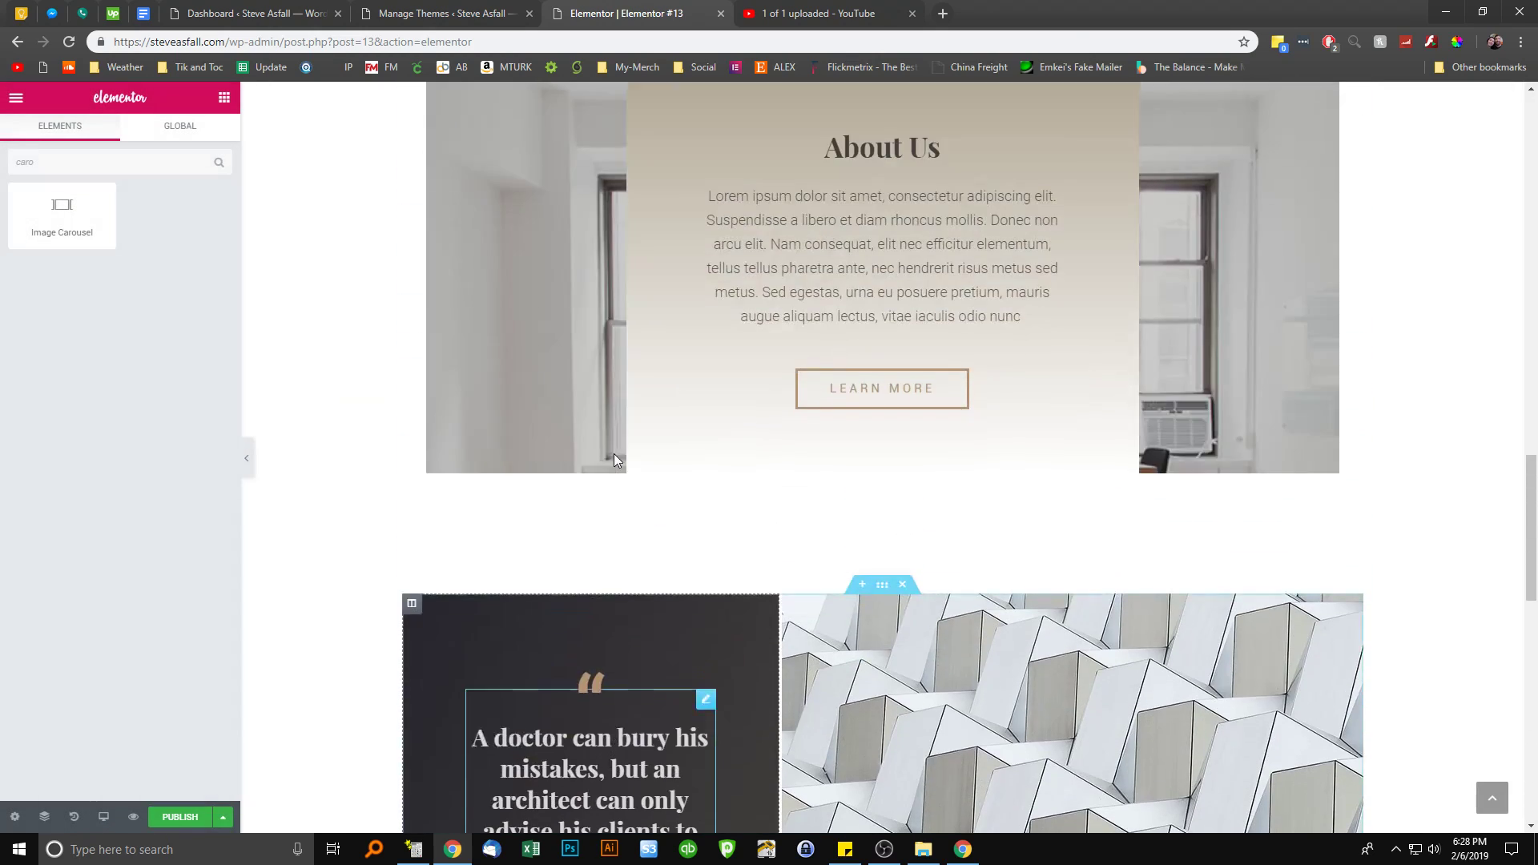
scroll(633, 465, "up", 5)
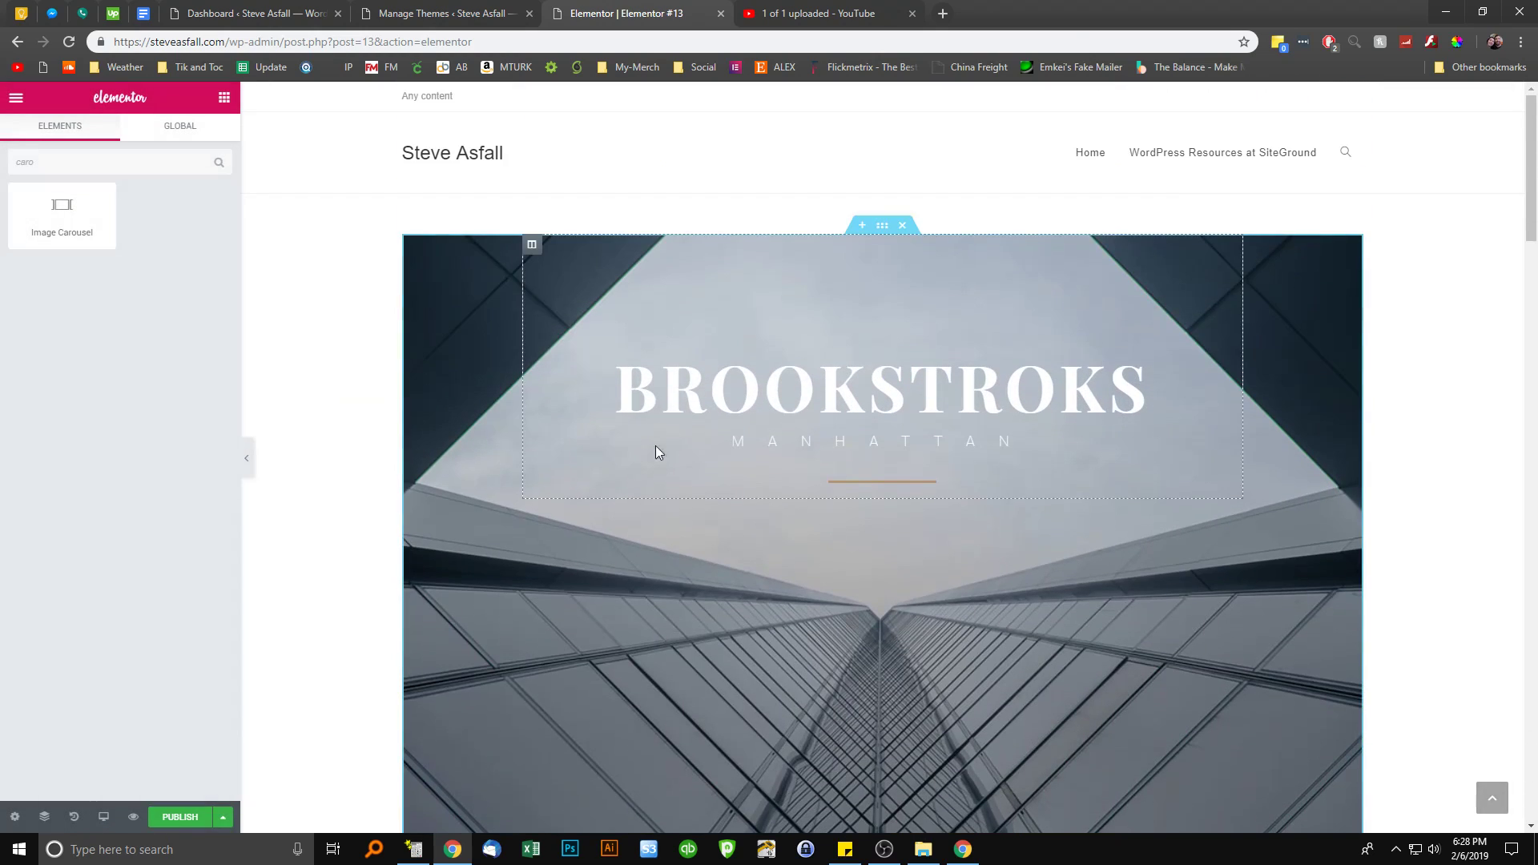
left_click(903, 226)
left_click(903, 226)
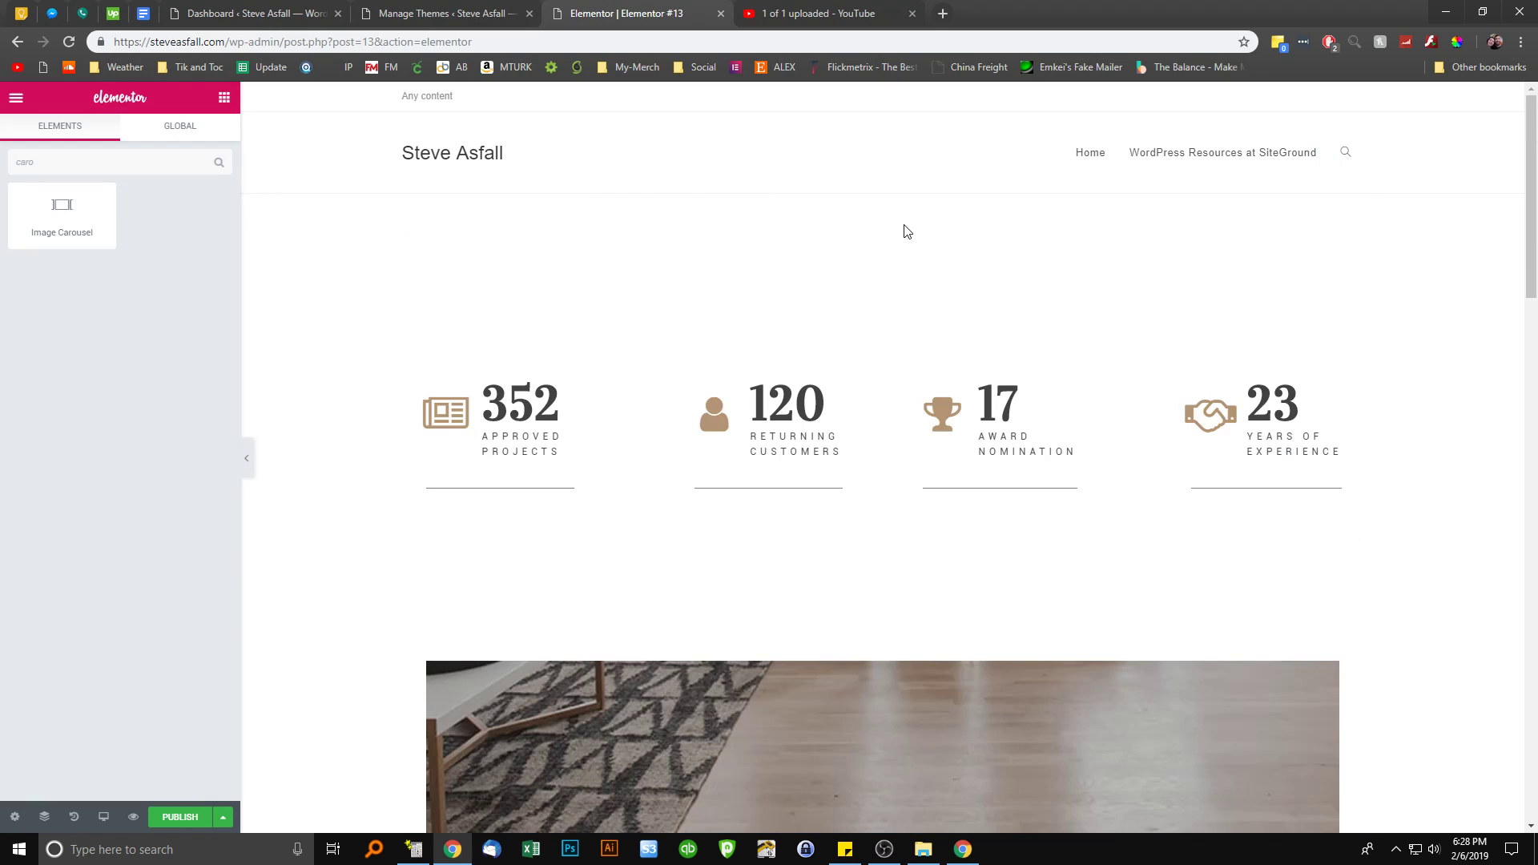
left_click(902, 225)
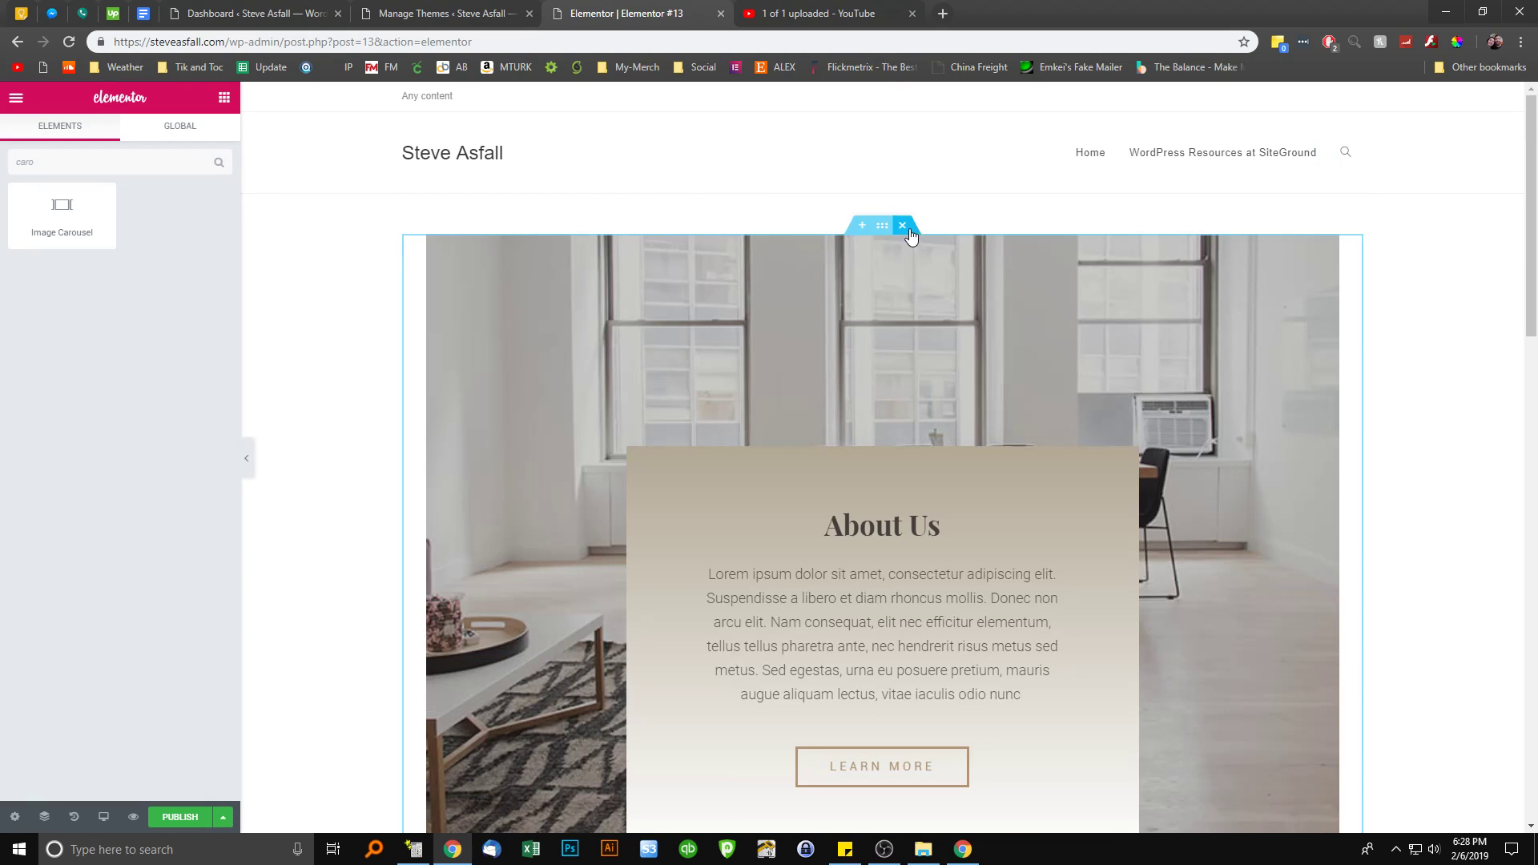
left_click(902, 226)
left_click(902, 345)
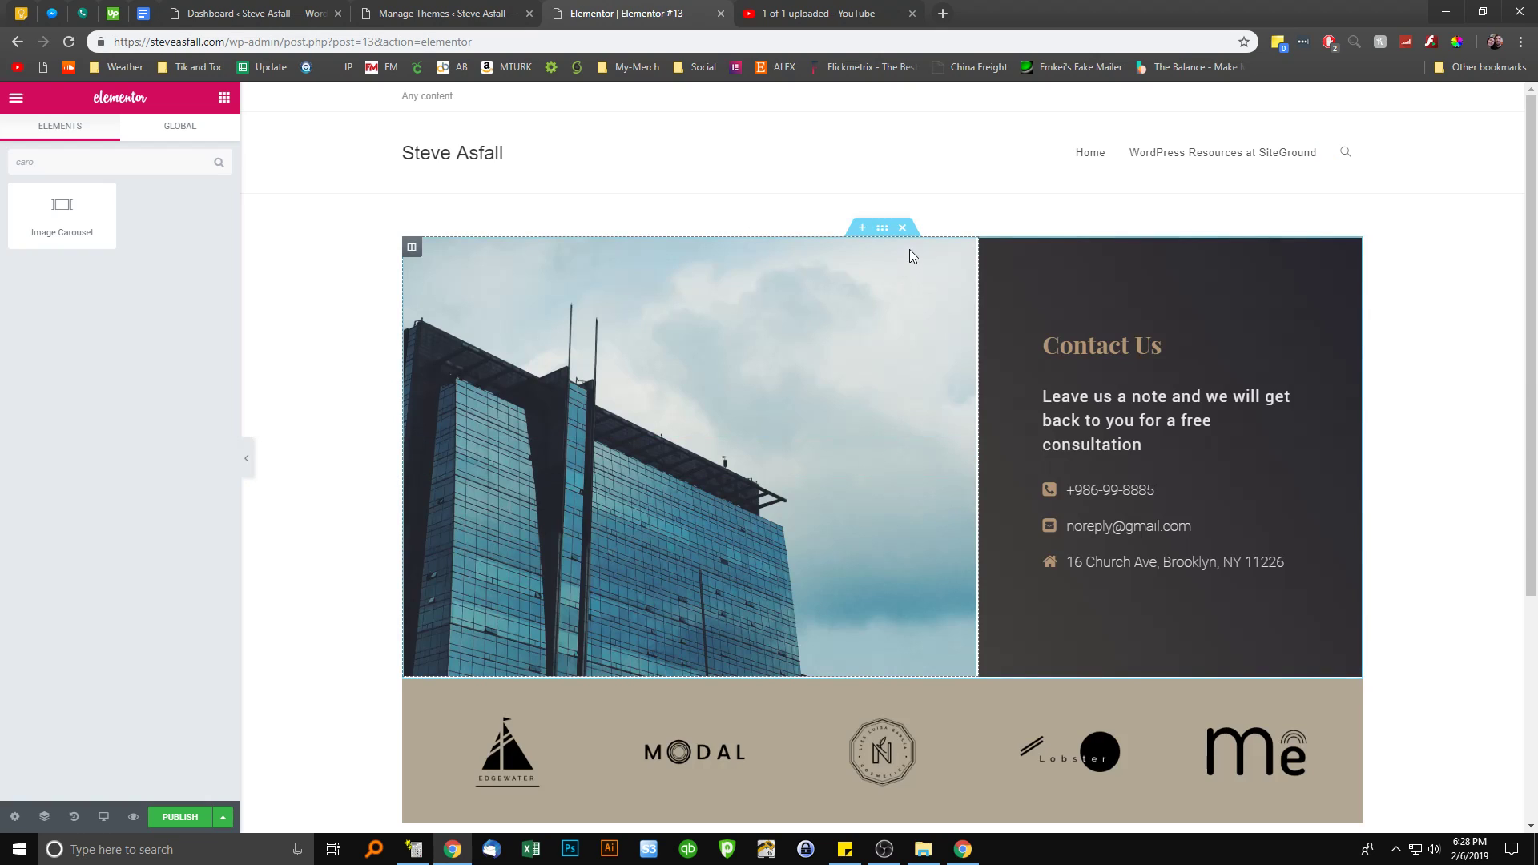
left_click(902, 225)
left_click(903, 226)
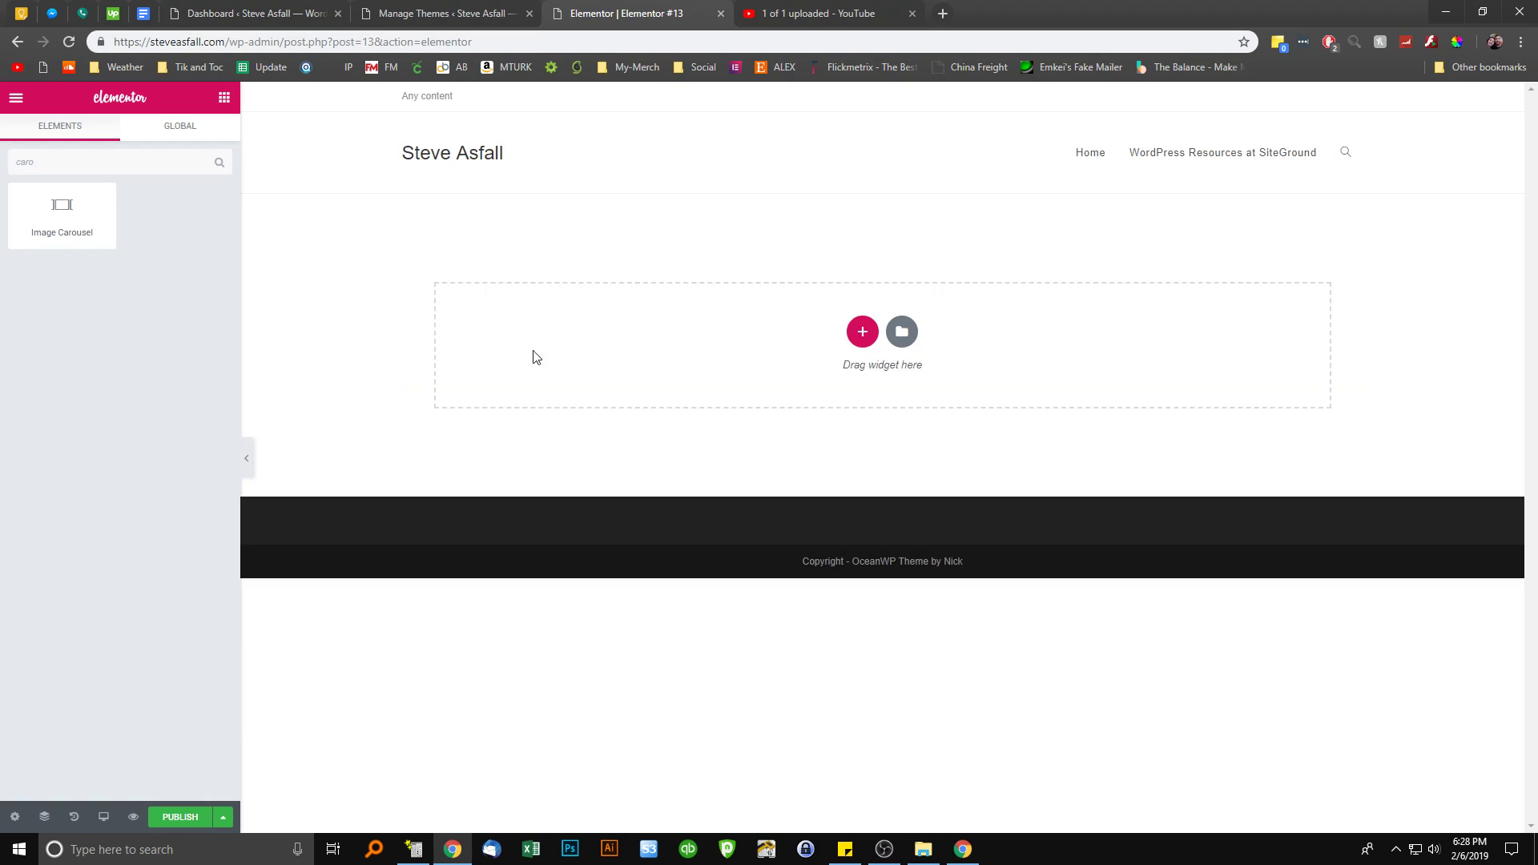
Restore the full widget list and add a new section with a single-column structure to the empty page
left_click(223, 98)
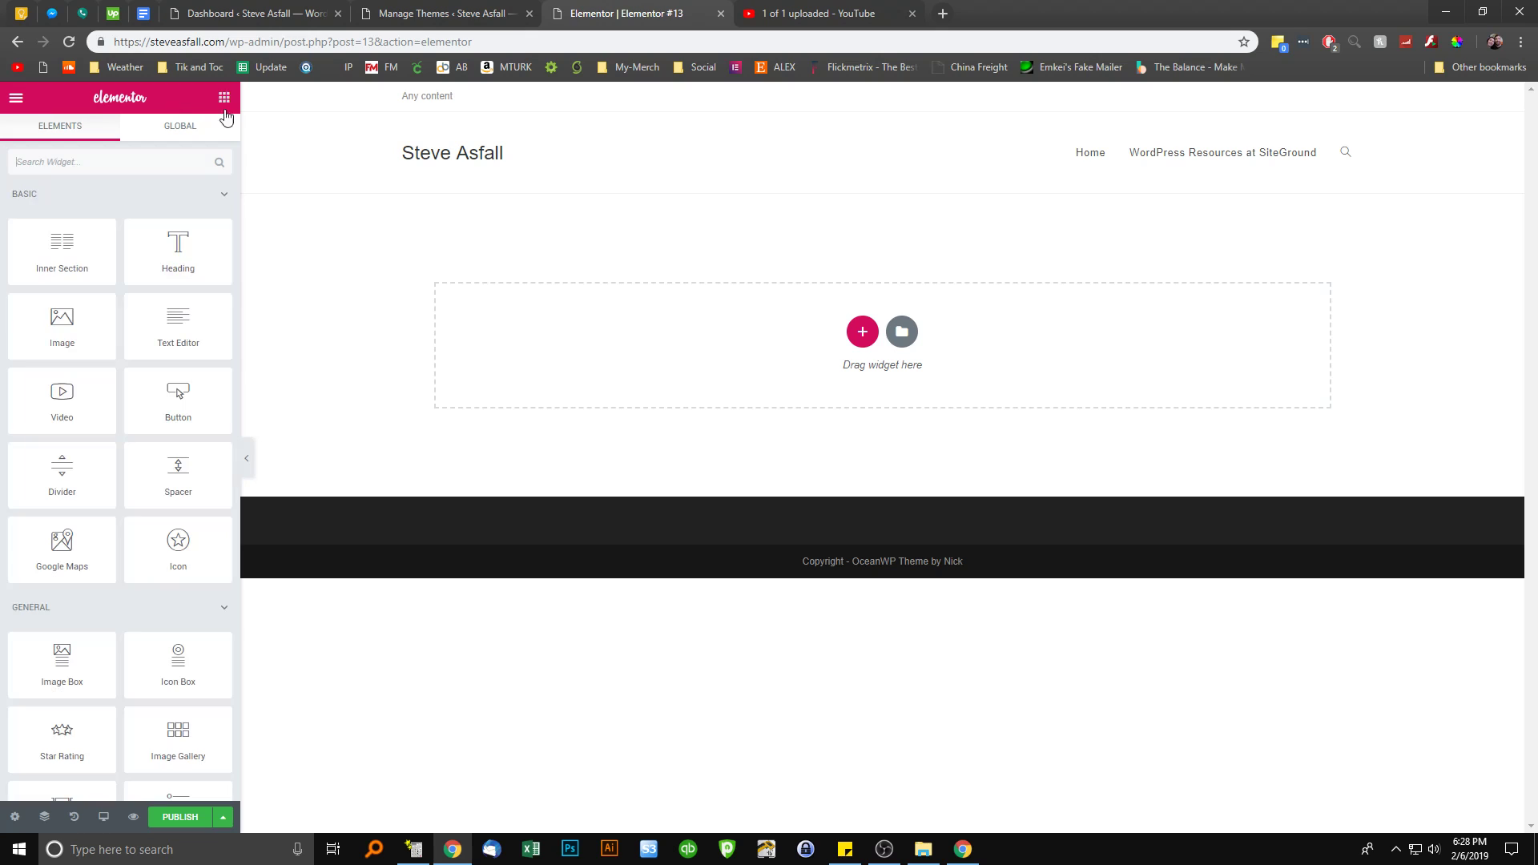
left_click(863, 331)
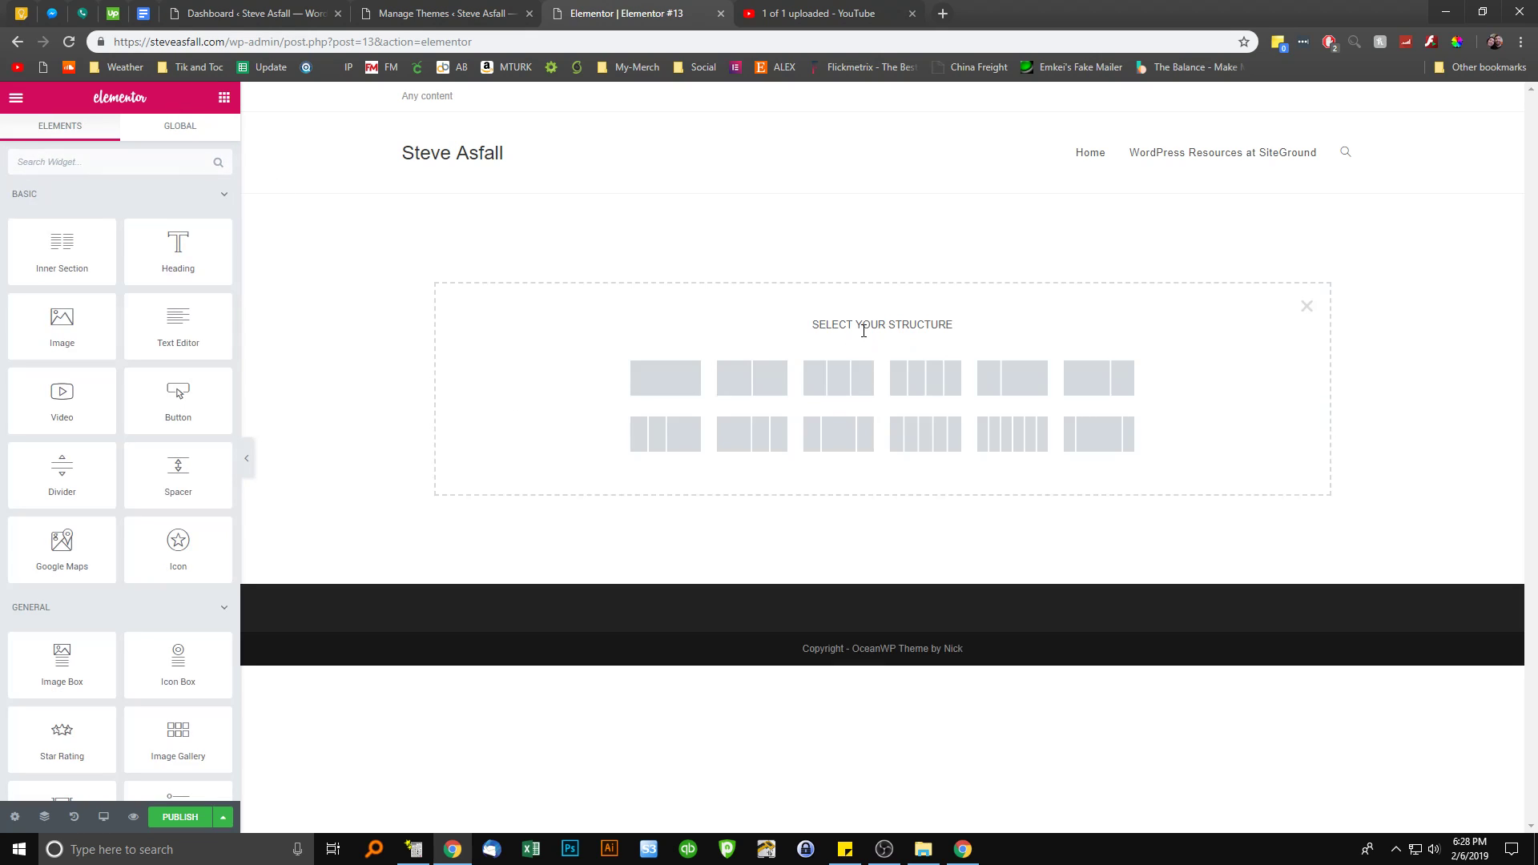
left_click(647, 394)
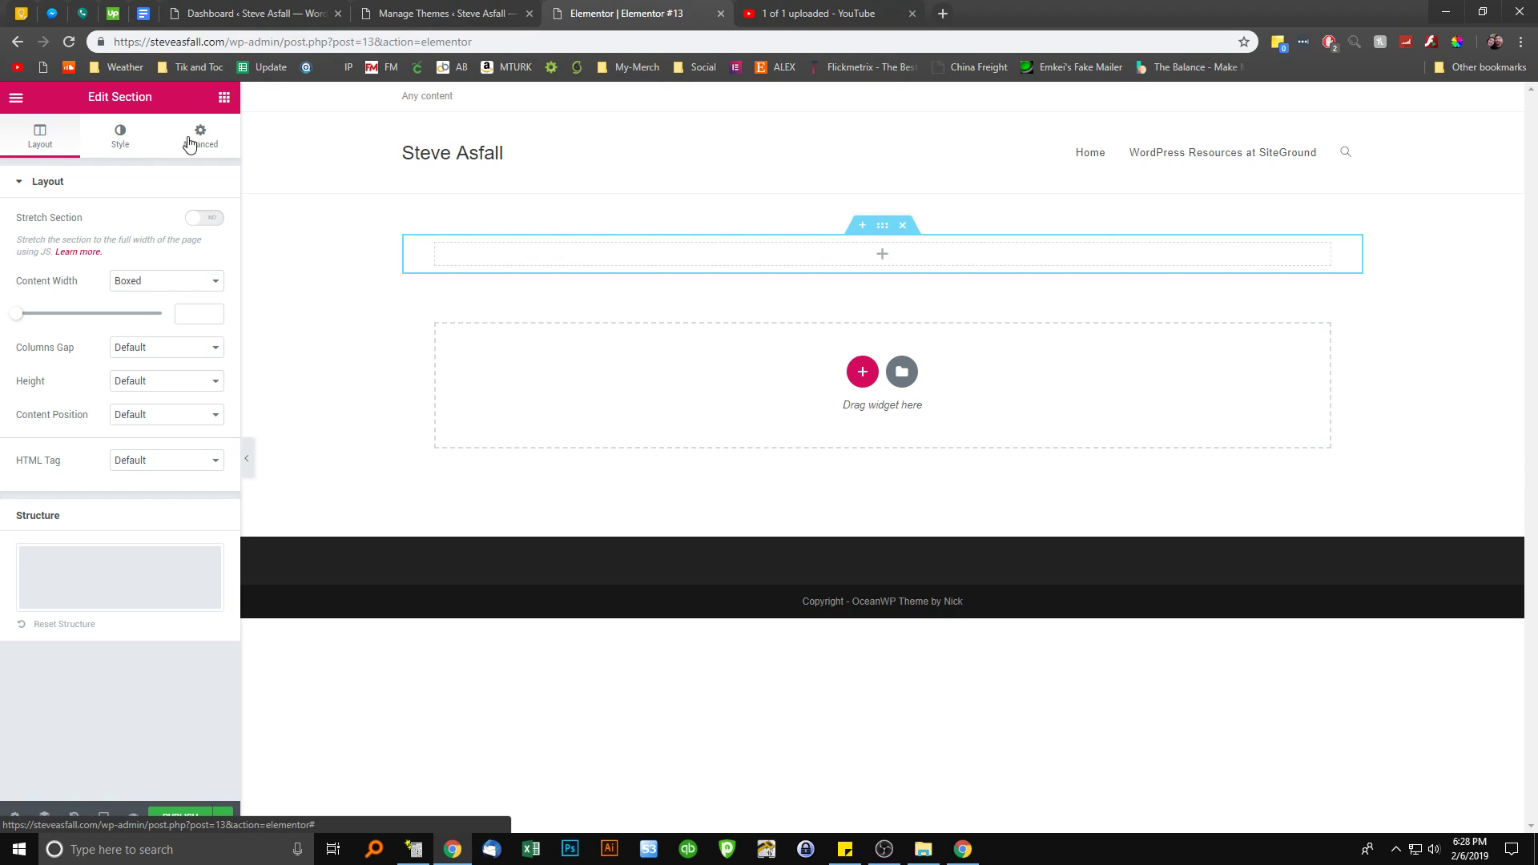
mouse_move(882, 227)
left_mouse_down()
mouse_move(887, 252)
mouse_move(877, 244)
left_mouse_up()
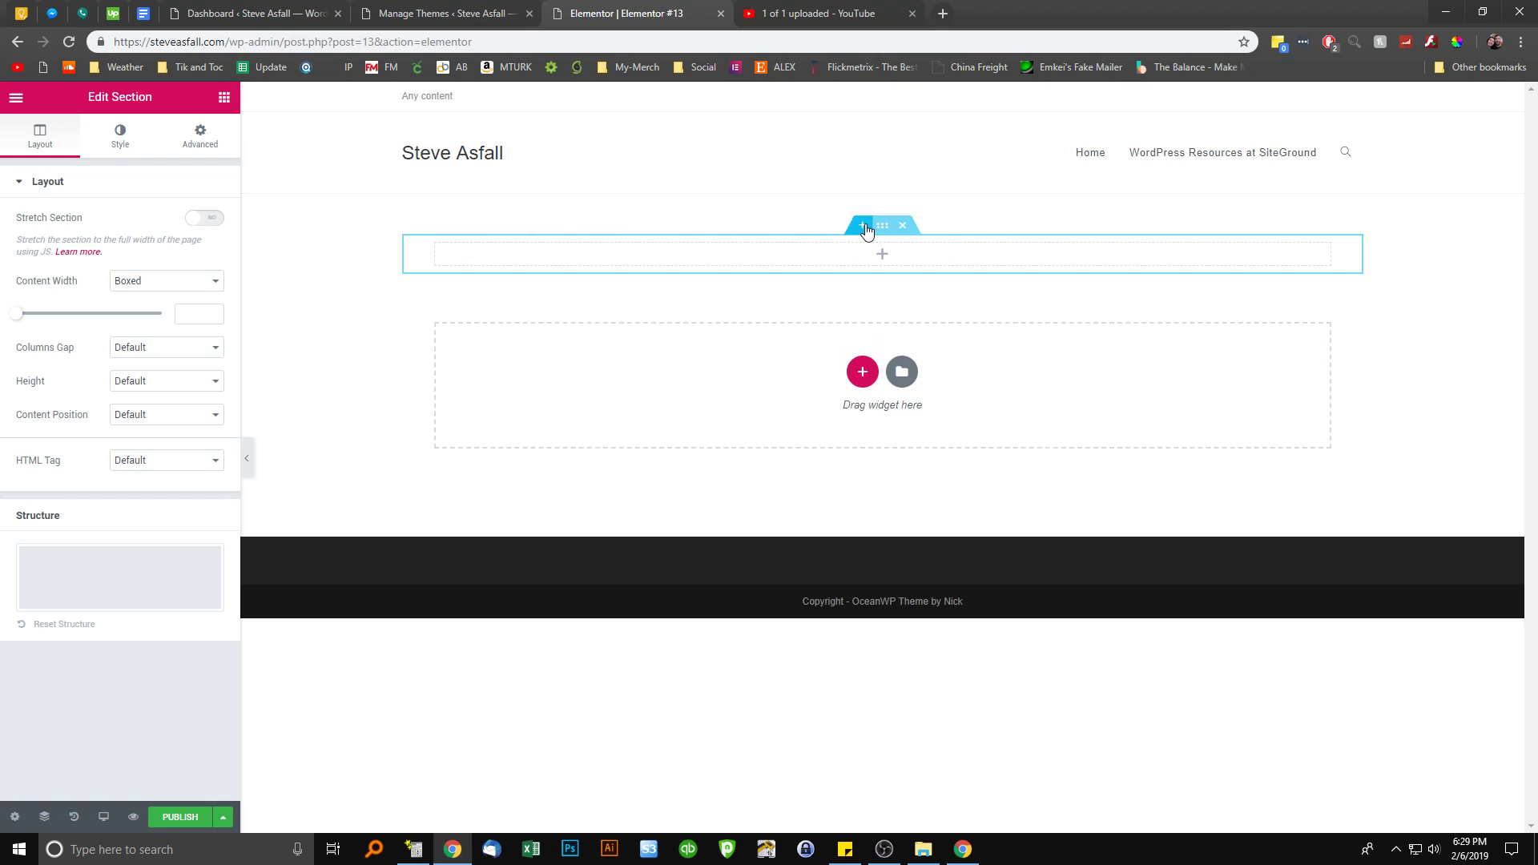
Stretch the new section across the page and set its content width to Full Width after comparing it with Boxed
left_click(204, 219)
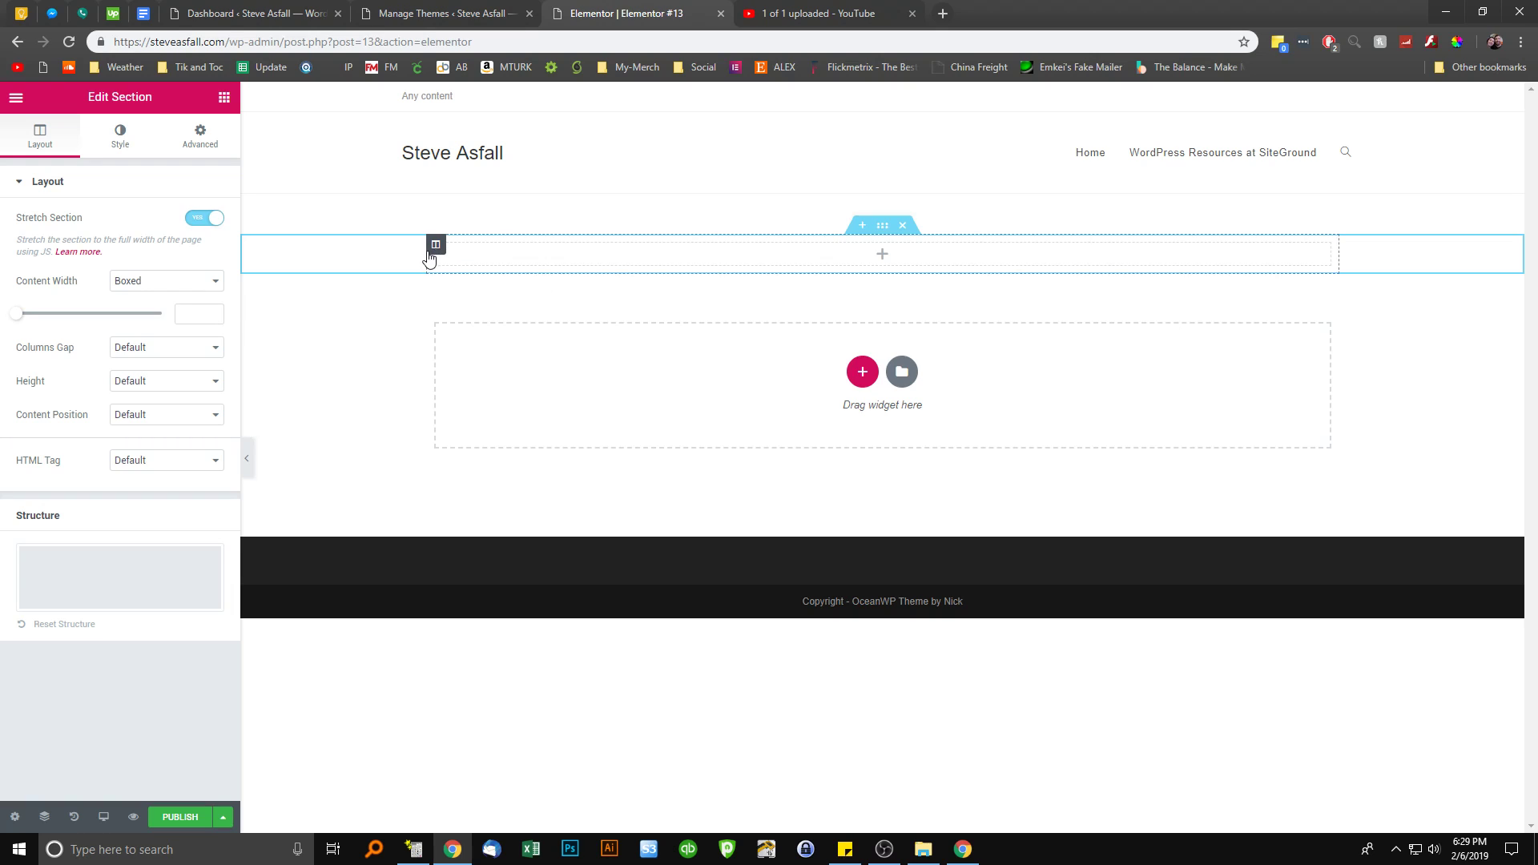
left_click(165, 282)
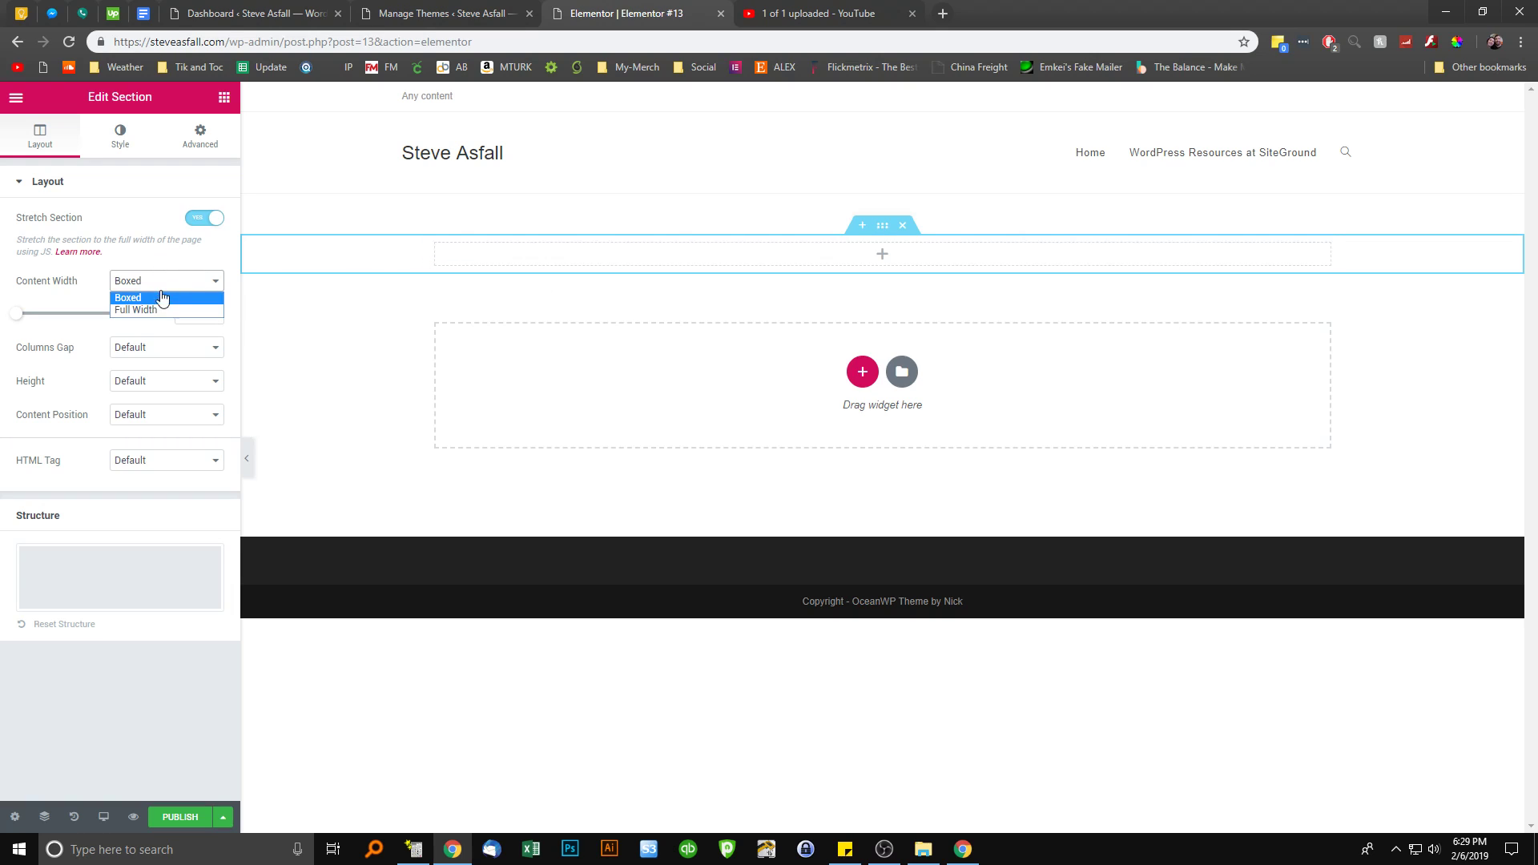
left_click(159, 311)
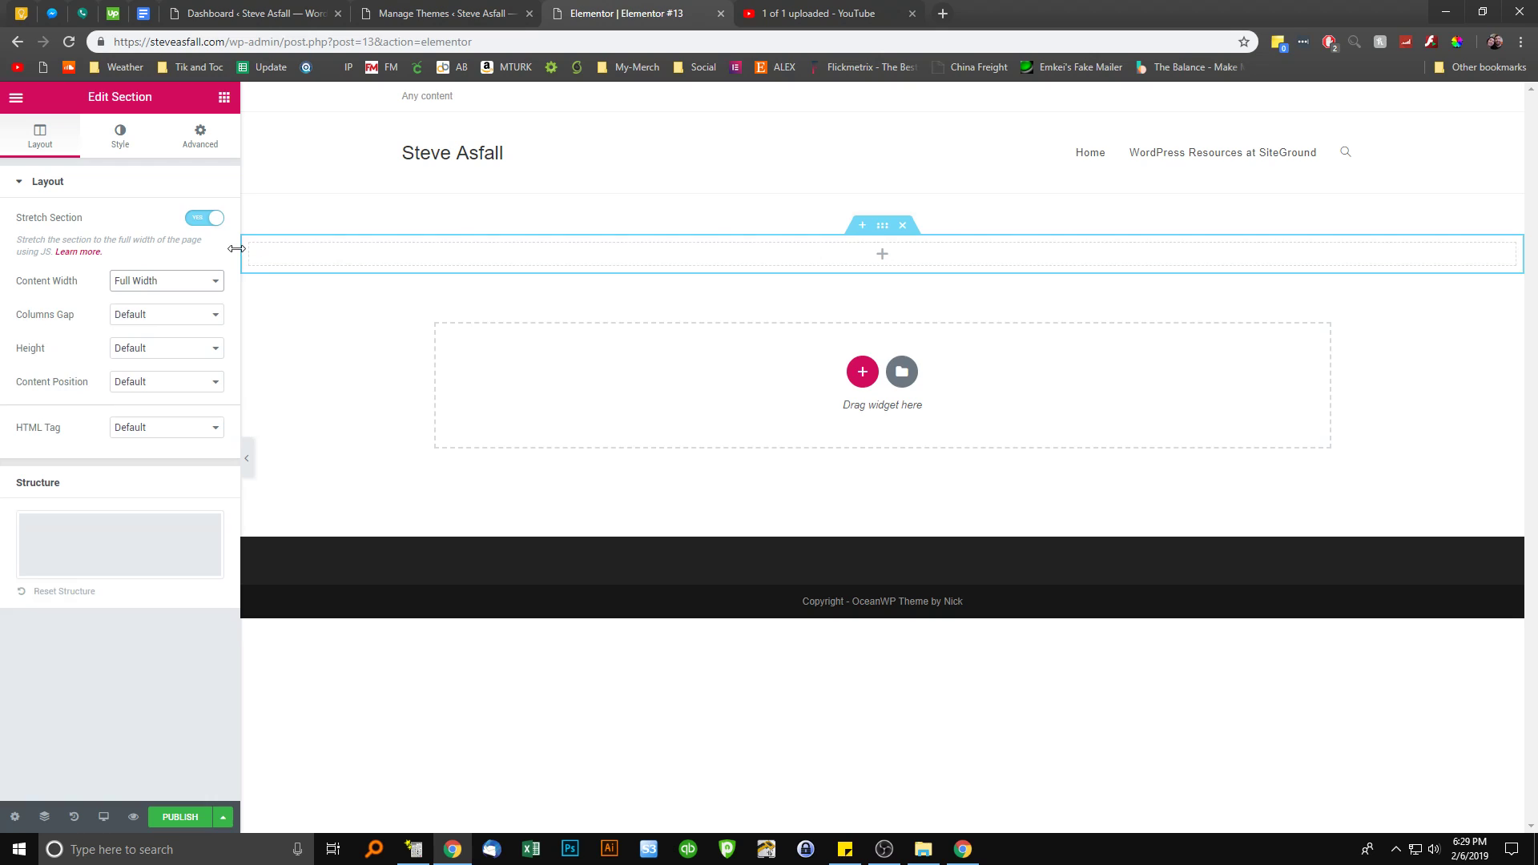
left_click(146, 288)
left_click(146, 298)
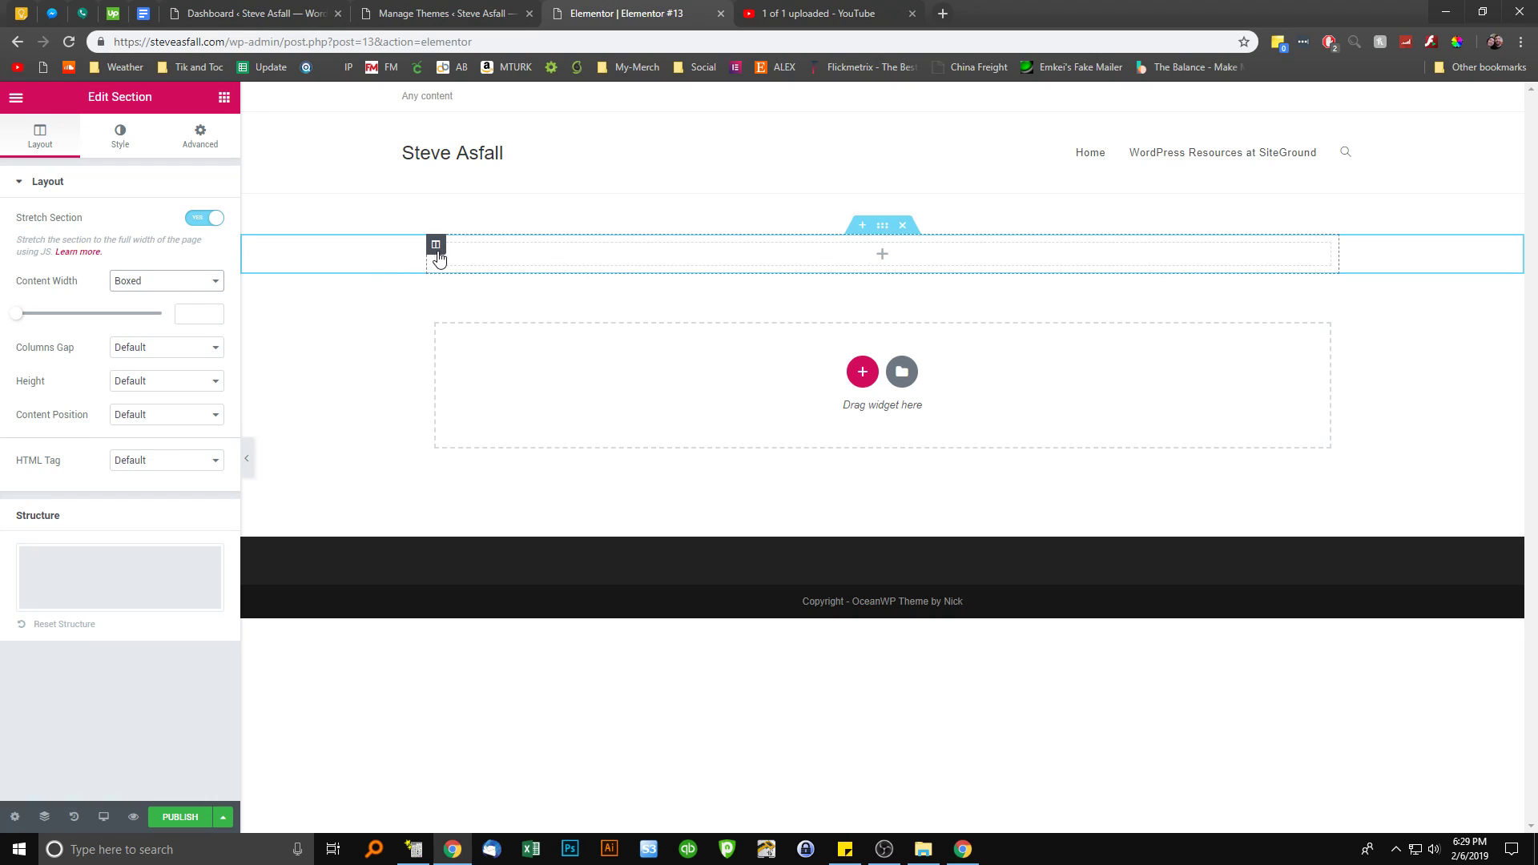
left_click(194, 288)
left_click(185, 312)
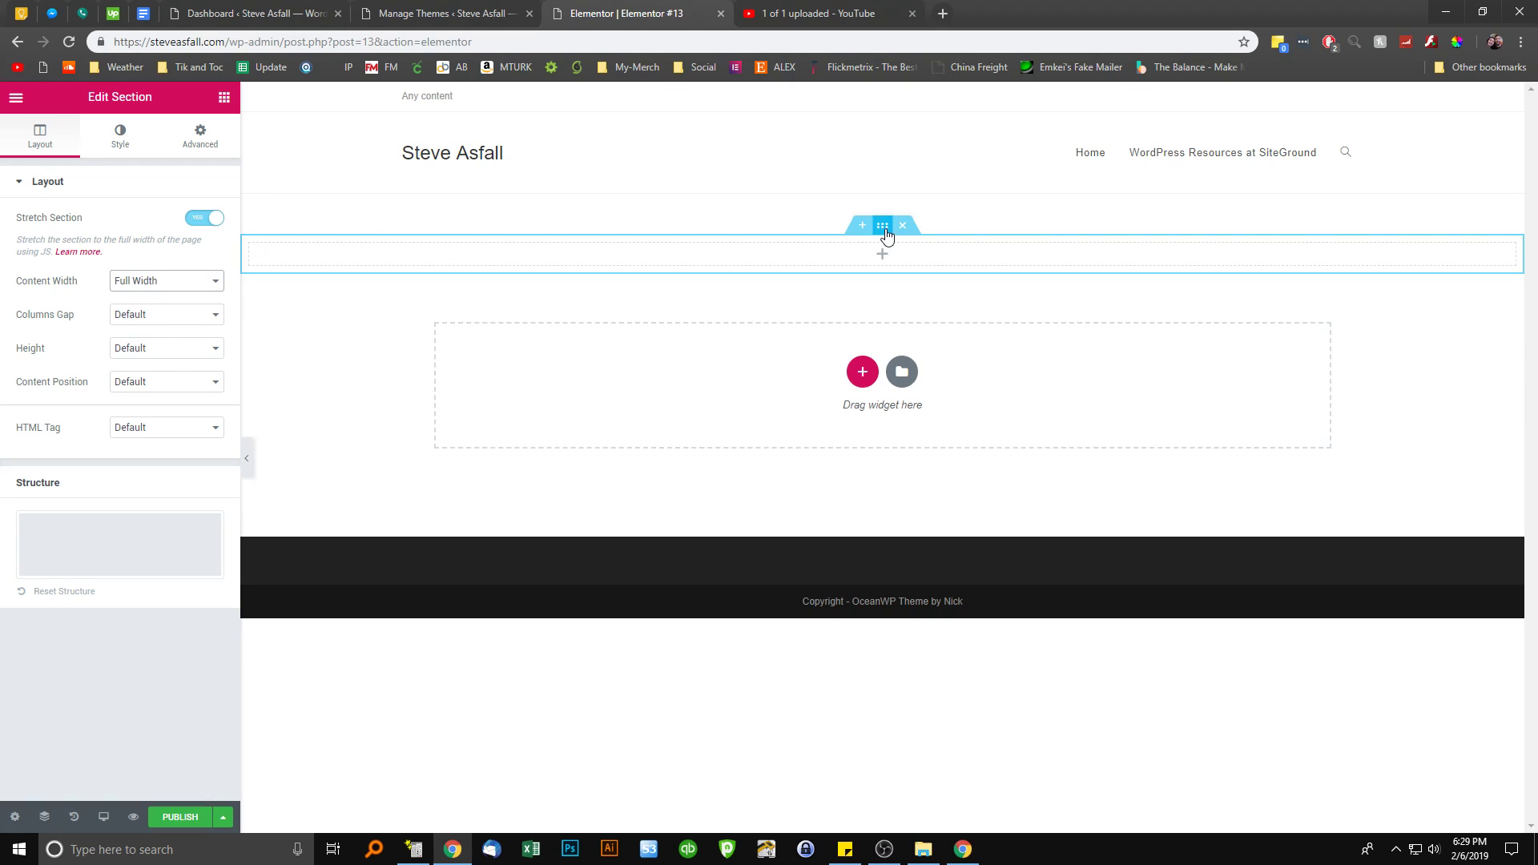
Look through the section's Columns Gap options and try the Fit To Screen height
left_click(145, 315)
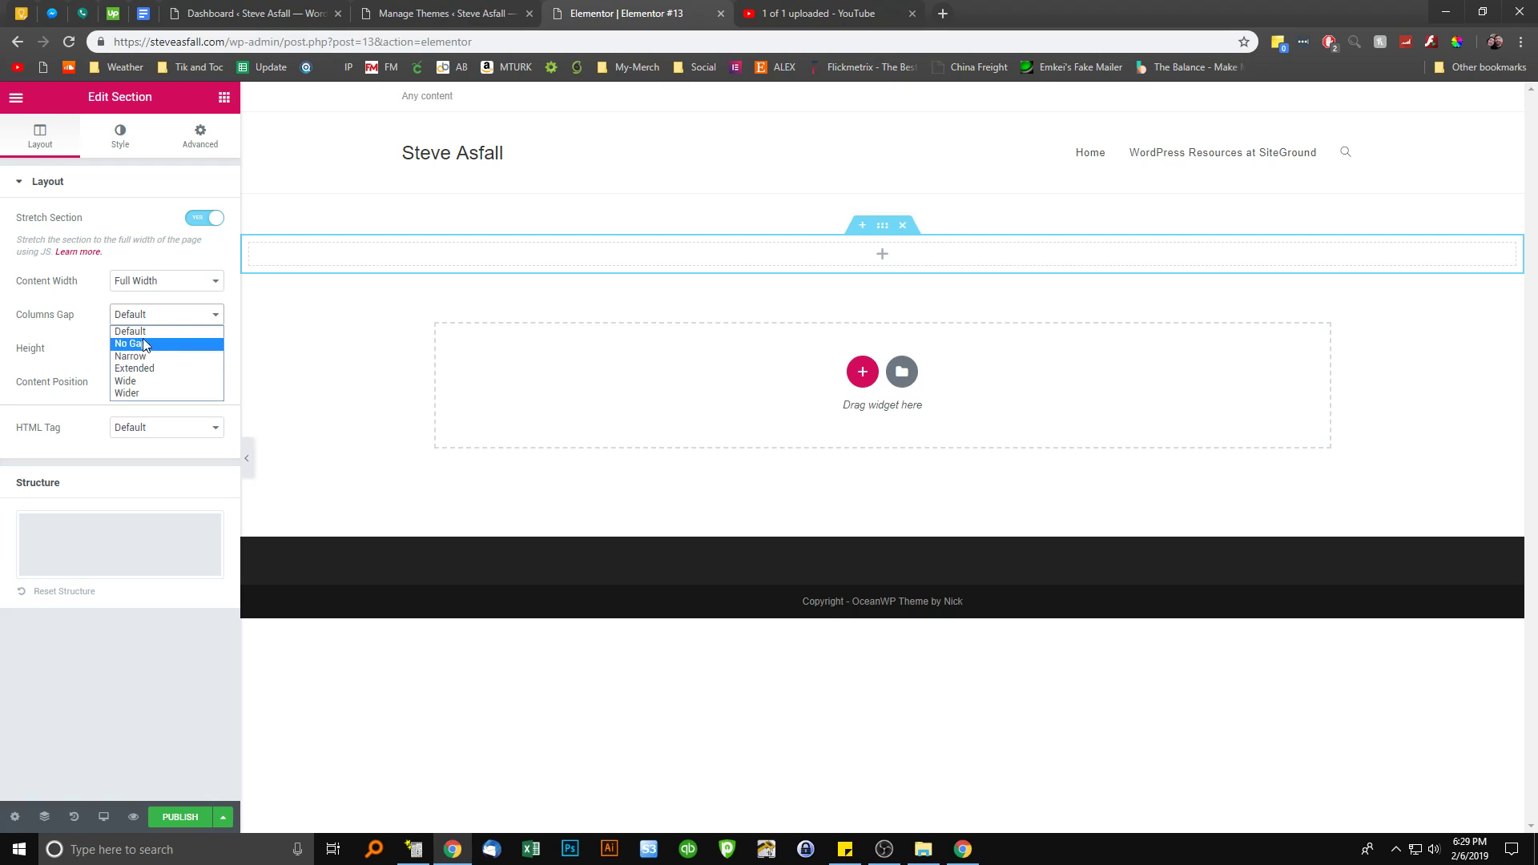
left_click(72, 325)
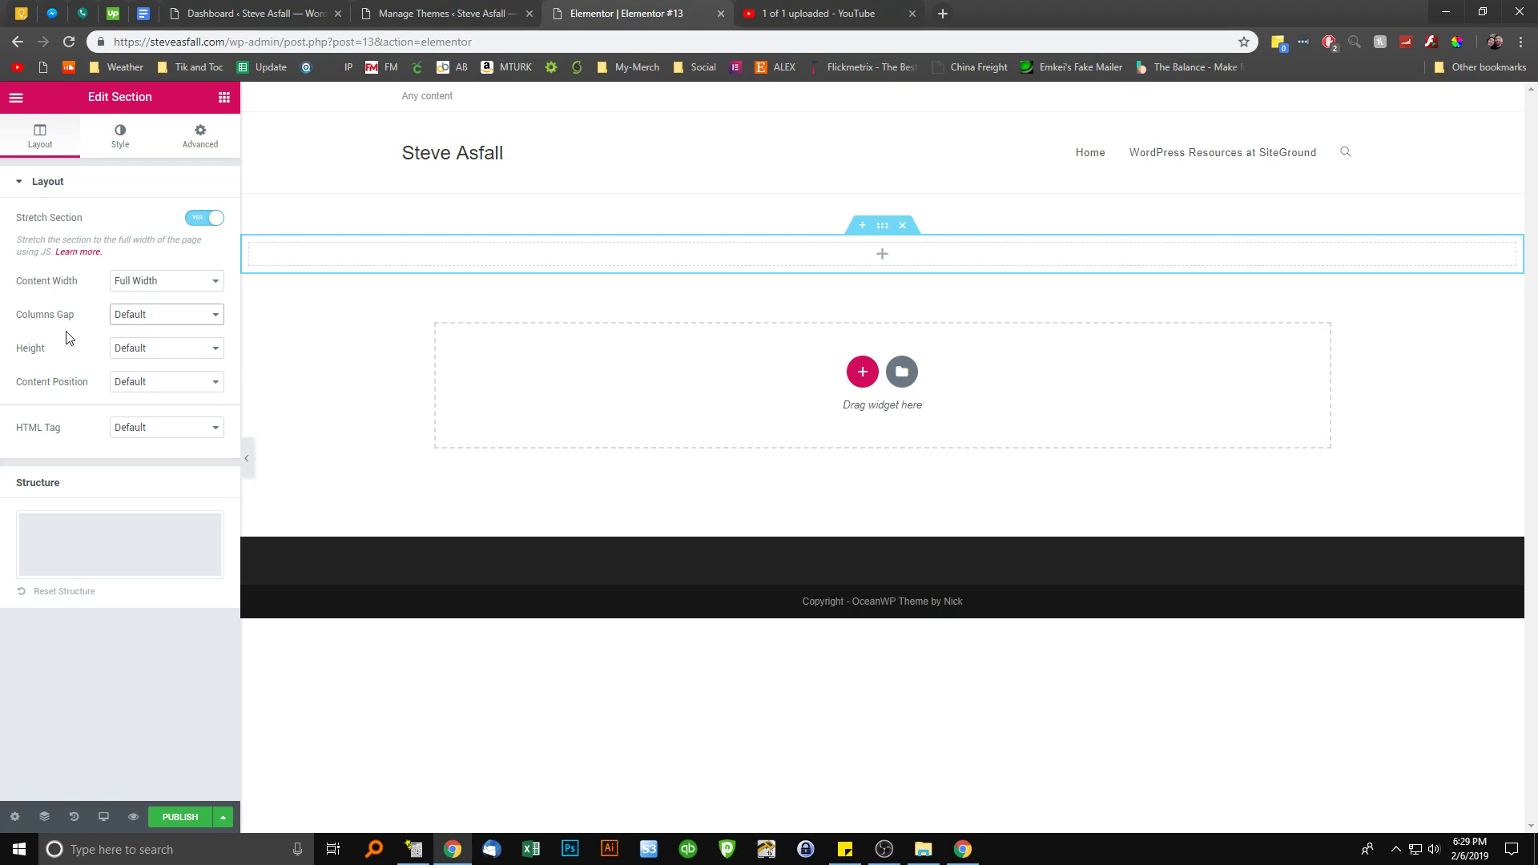
left_click(133, 355)
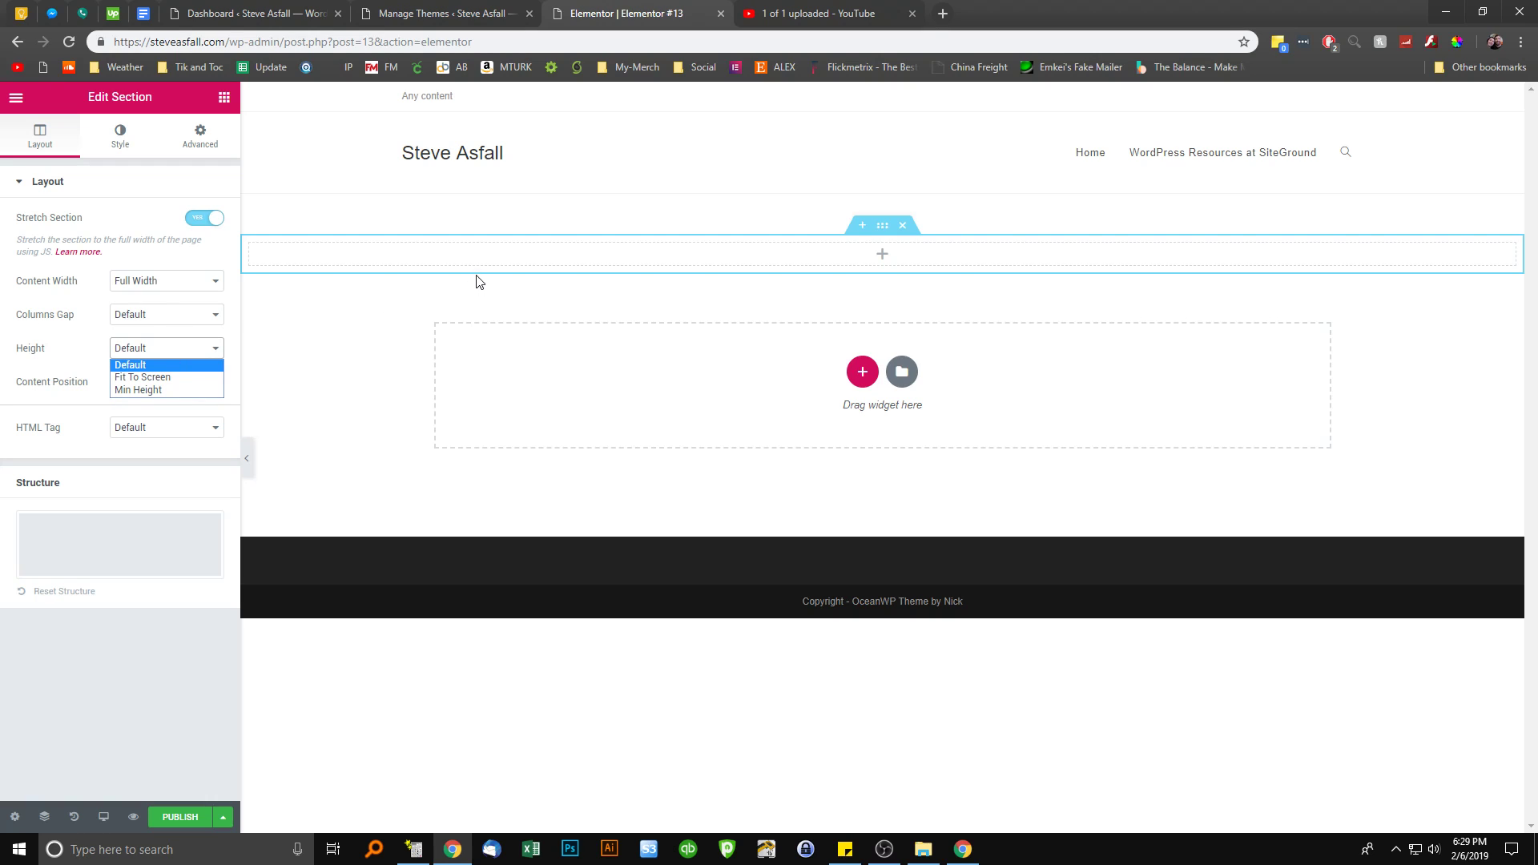
left_click(160, 378)
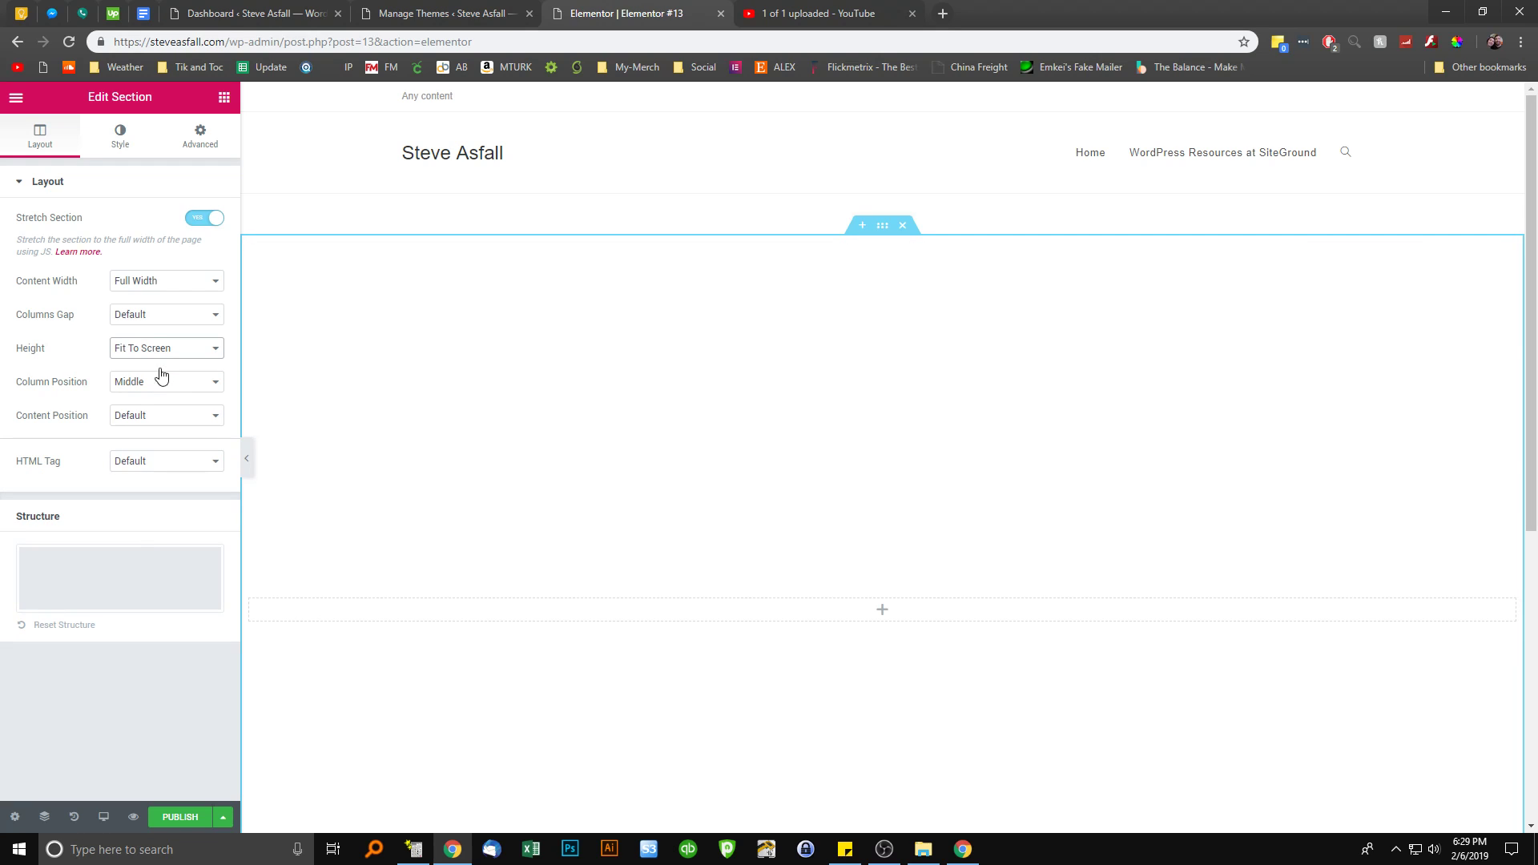
scroll(618, 422, "down", 1)
scroll(618, 422, "down", 5)
scroll(608, 419, "up", 4)
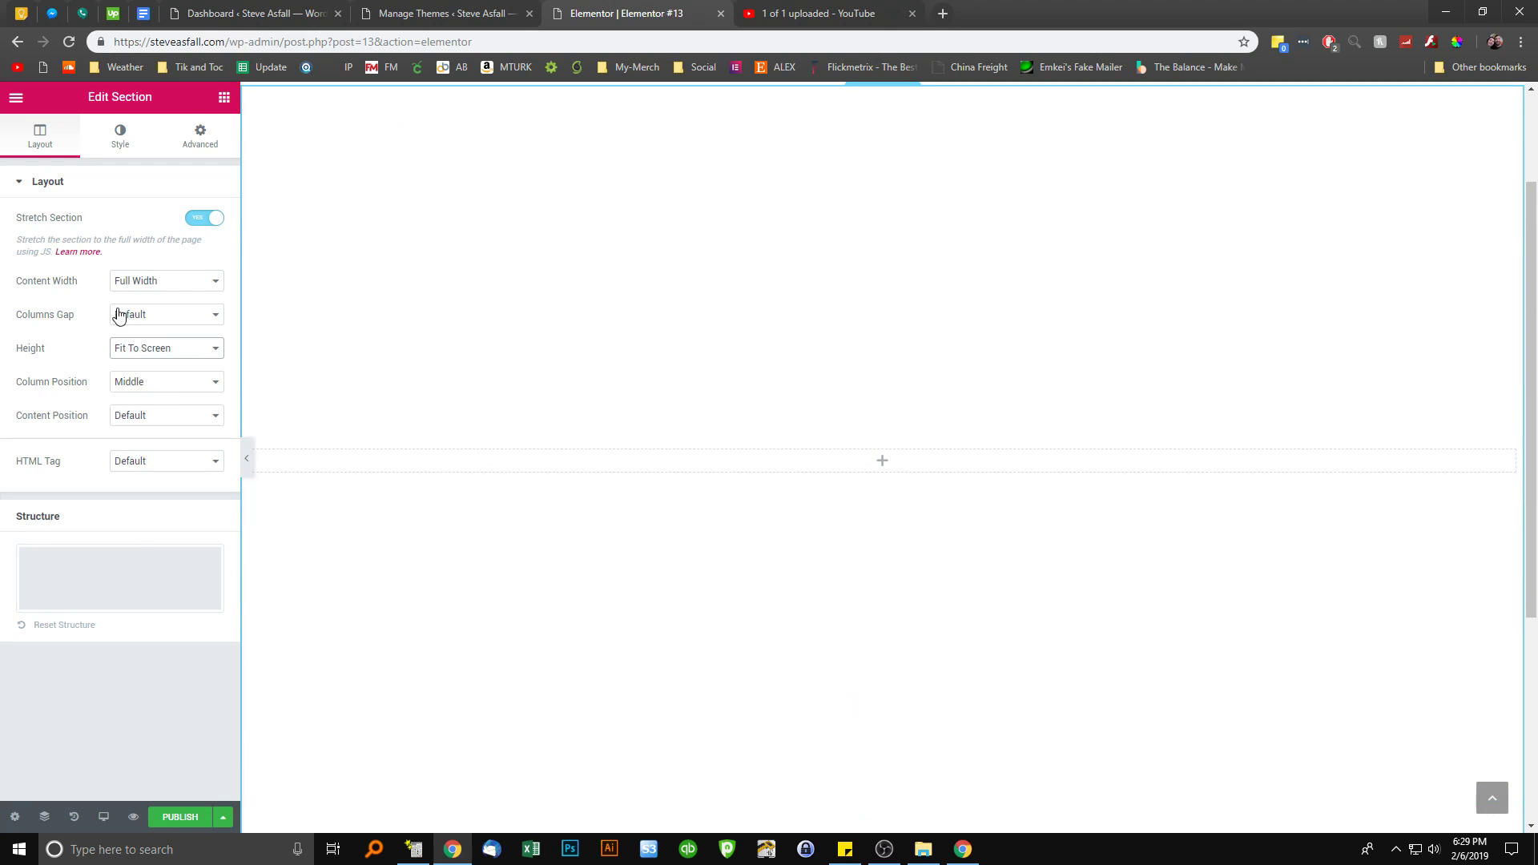
Set the section's height to Min Height with a minimum height of 450 px
left_click(128, 352)
left_click(132, 392)
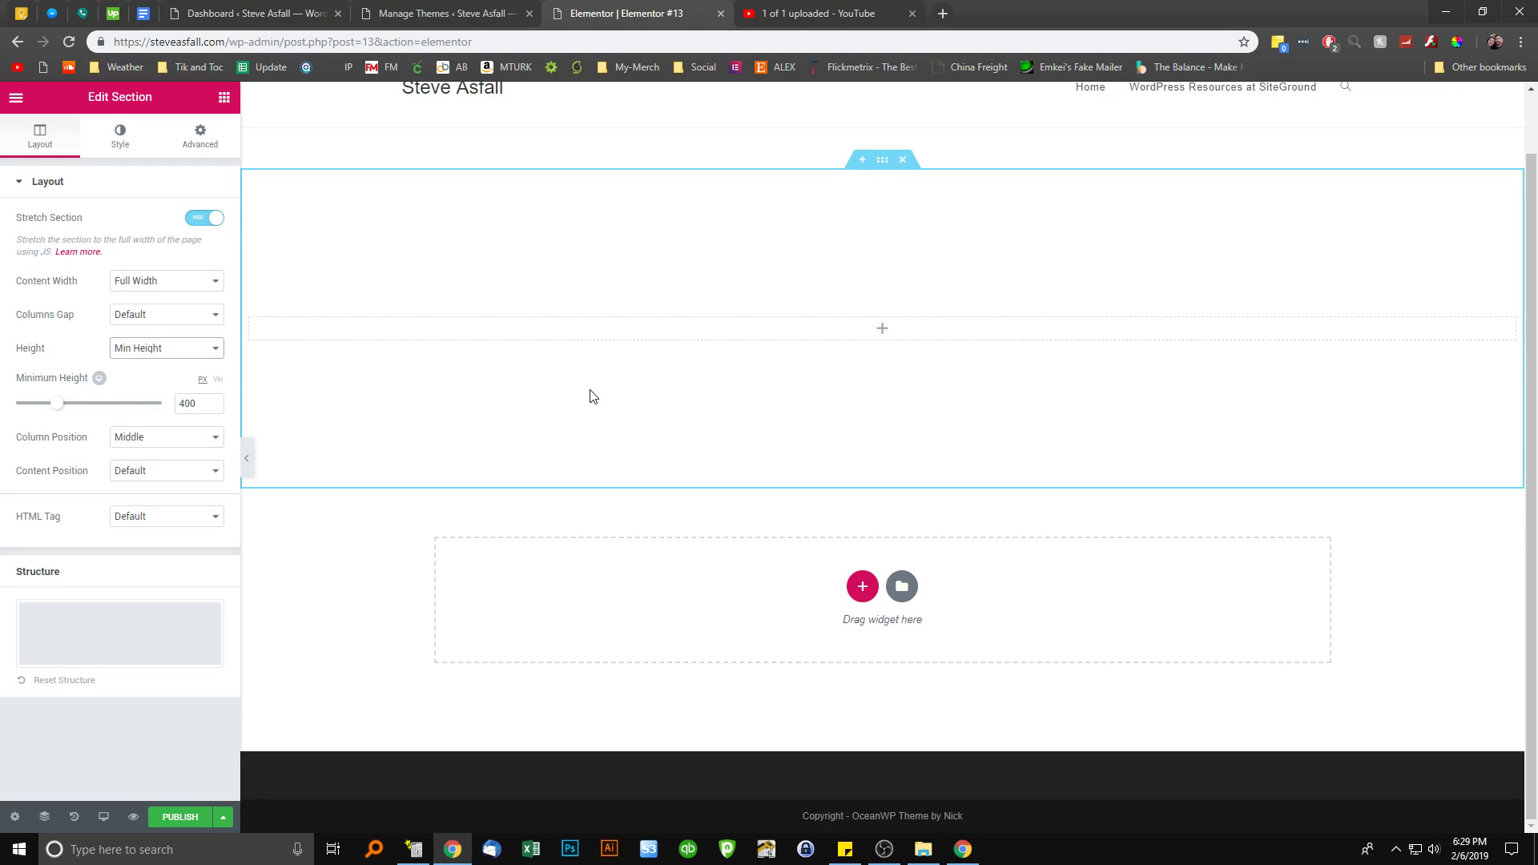
mouse_move(53, 410)
left_mouse_down()
mouse_move(93, 409)
mouse_move(34, 409)
mouse_move(62, 405)
left_mouse_up()
left_click(200, 404)
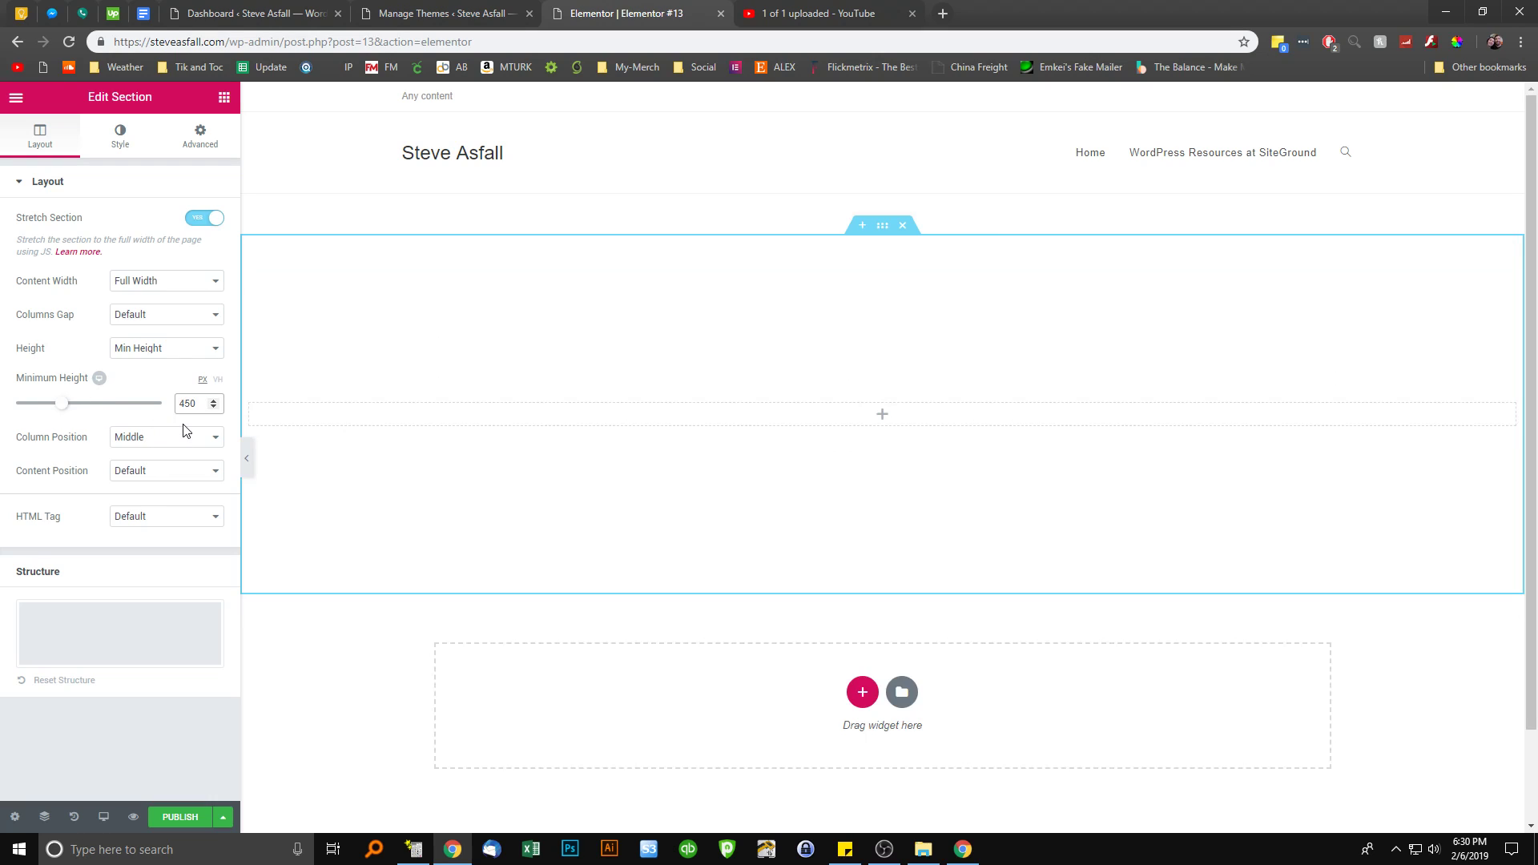
Check the section's Column Position options and set its Content Position to Middle
left_click(191, 443)
left_click(190, 442)
left_click(178, 474)
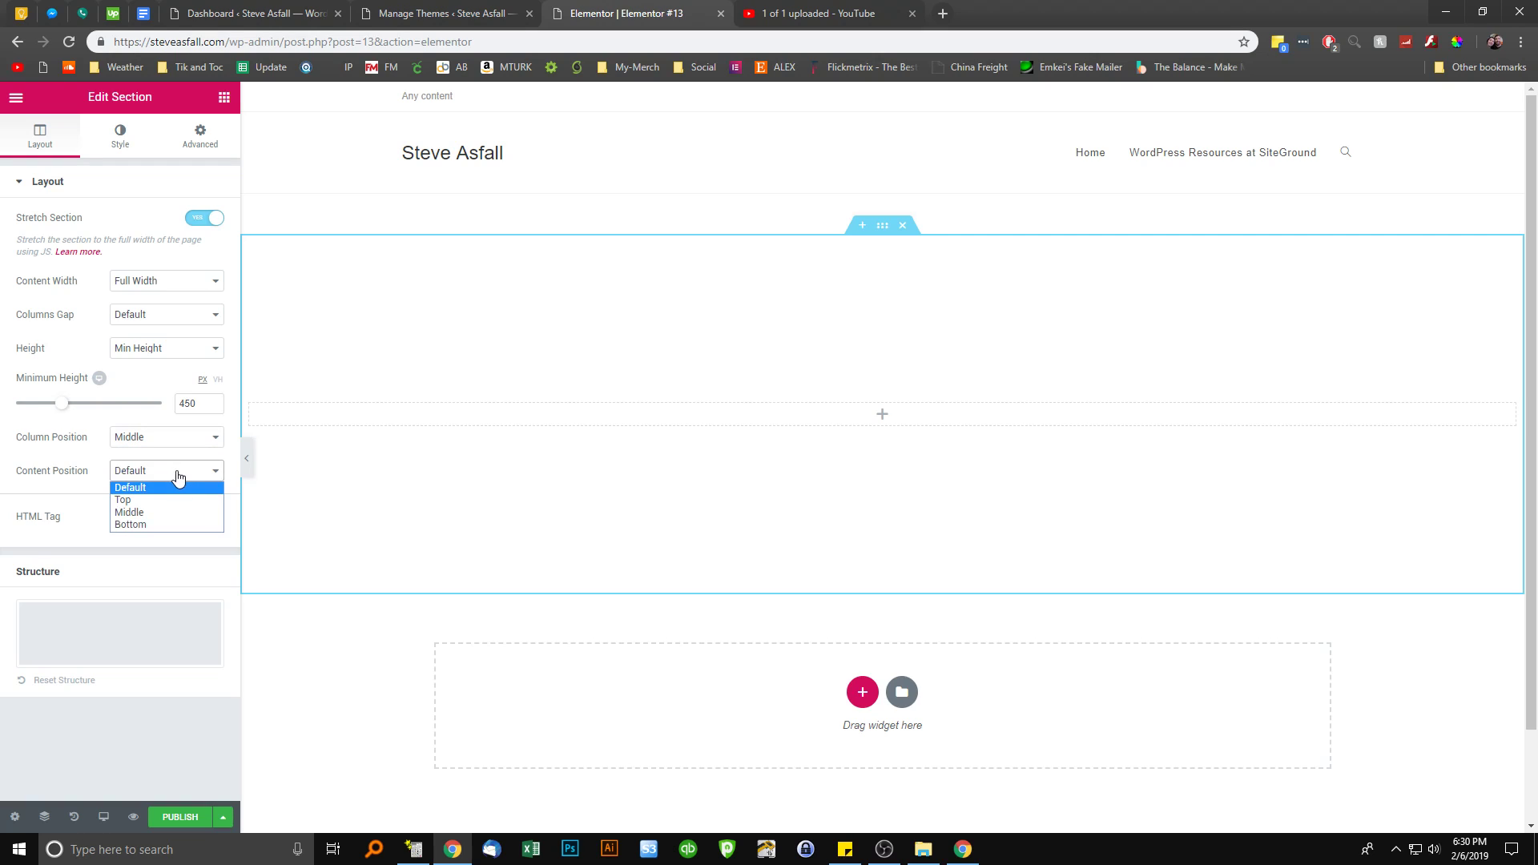
left_click(152, 512)
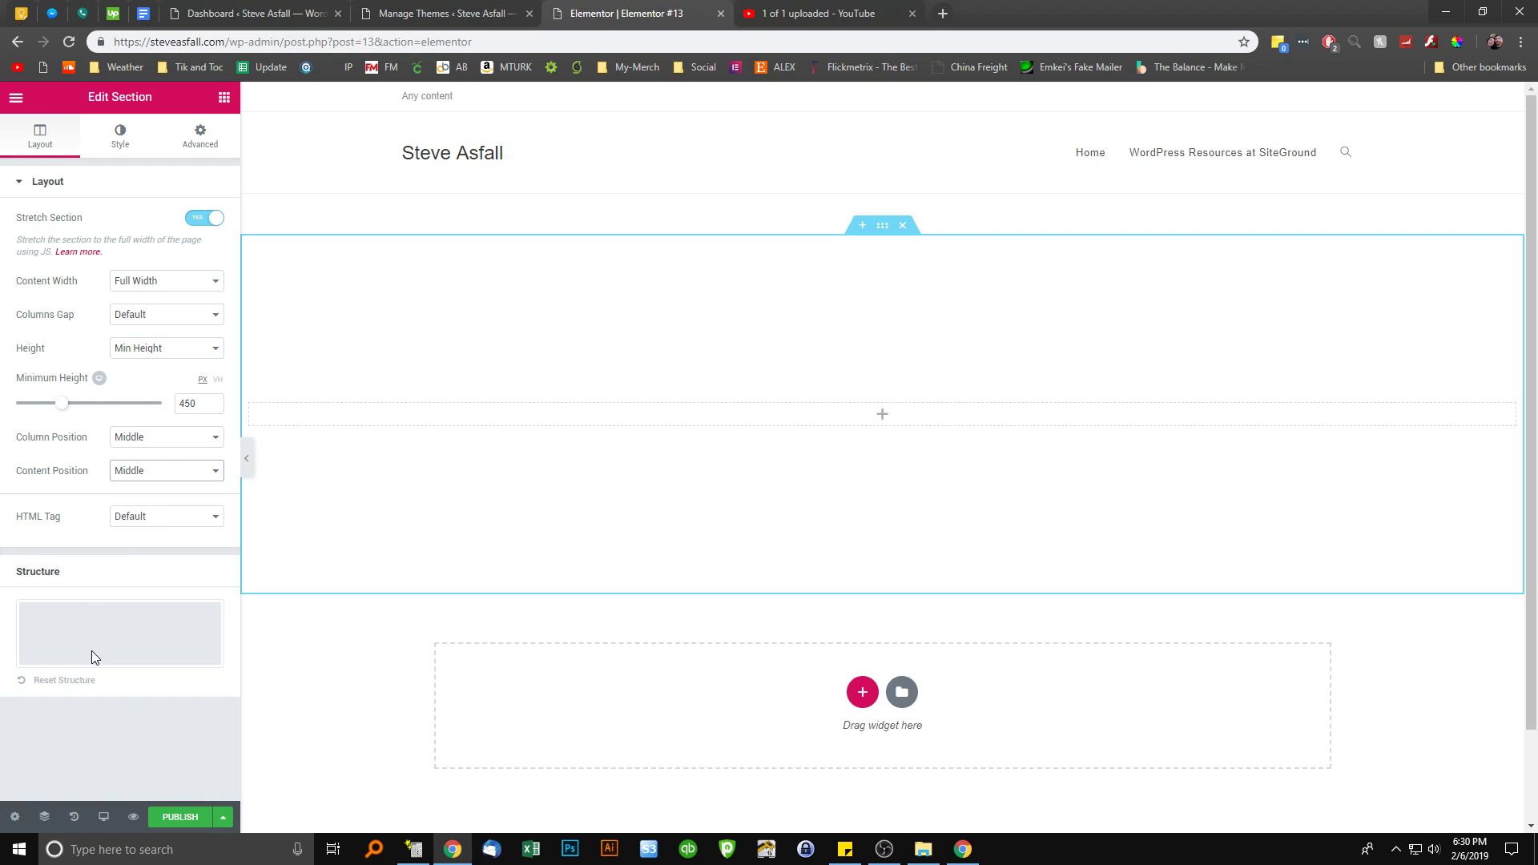
Give the section a classic background in the light green colour #aaffba for its normal state
left_click(127, 141)
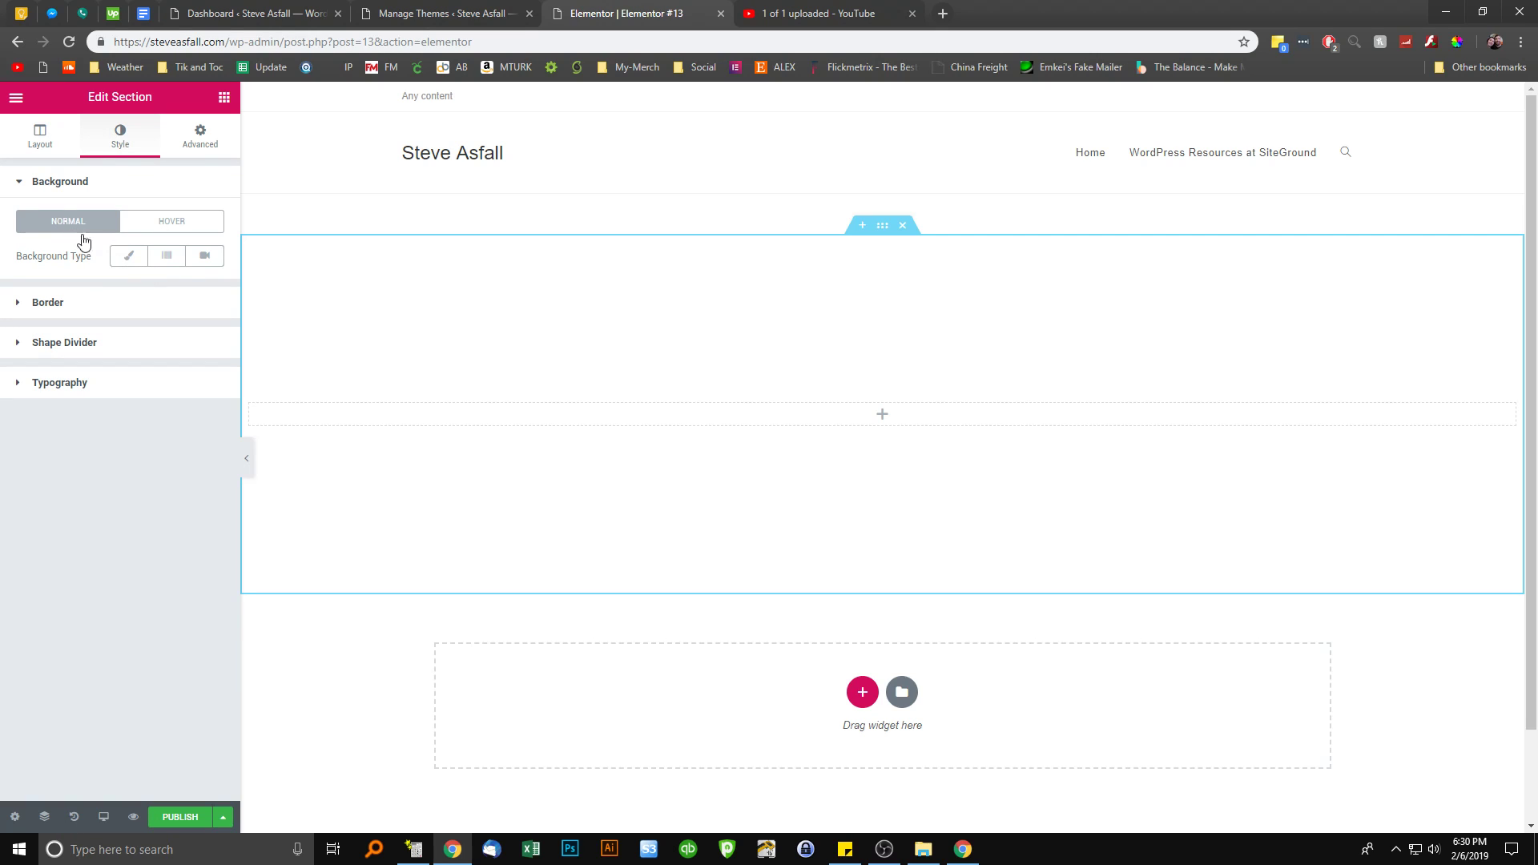
left_click(119, 263)
left_click(203, 293)
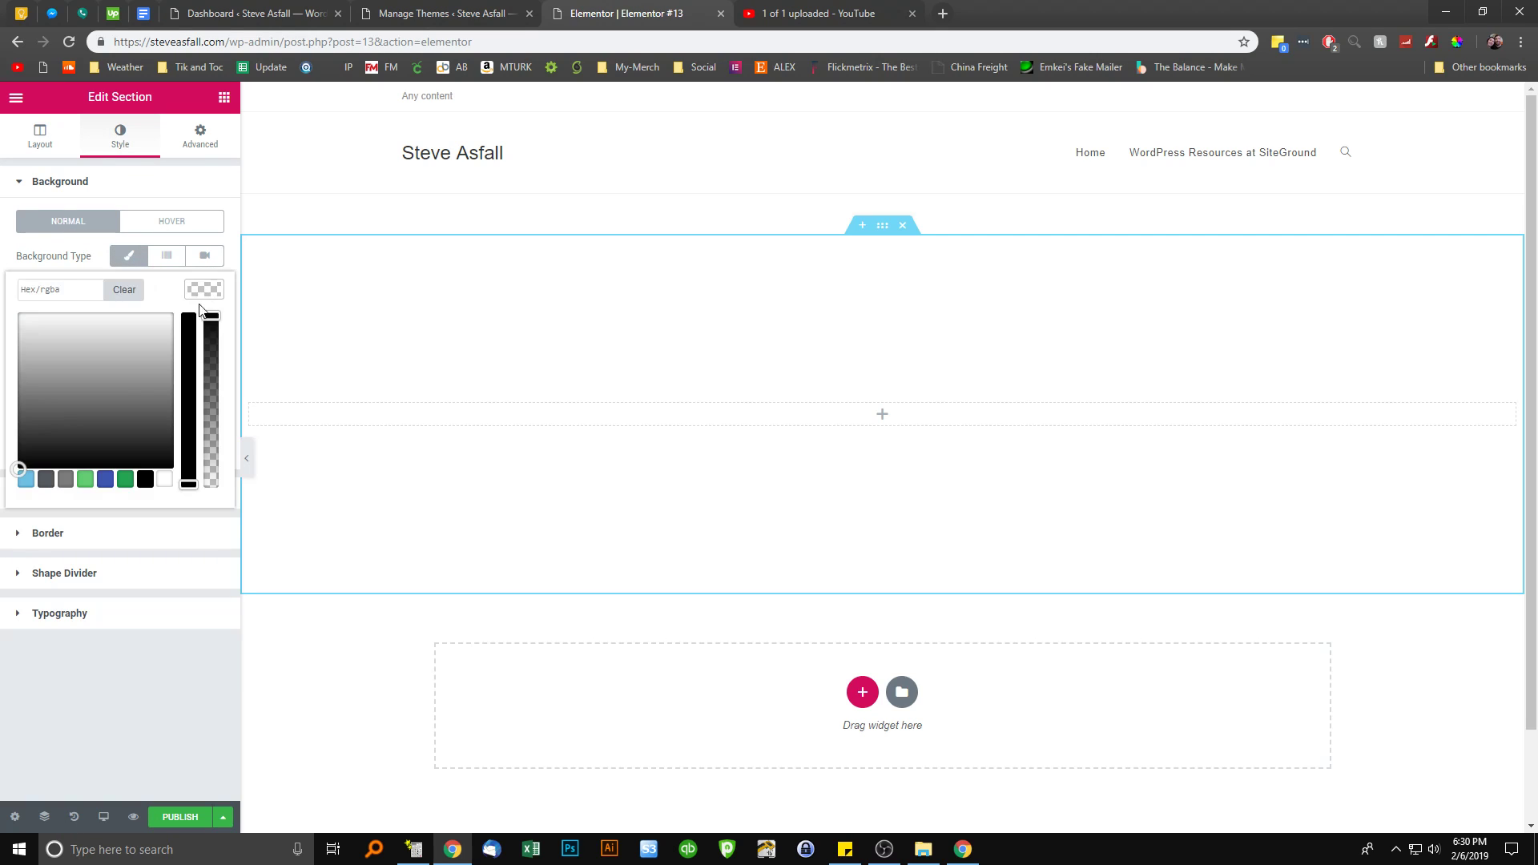
left_click(85, 480)
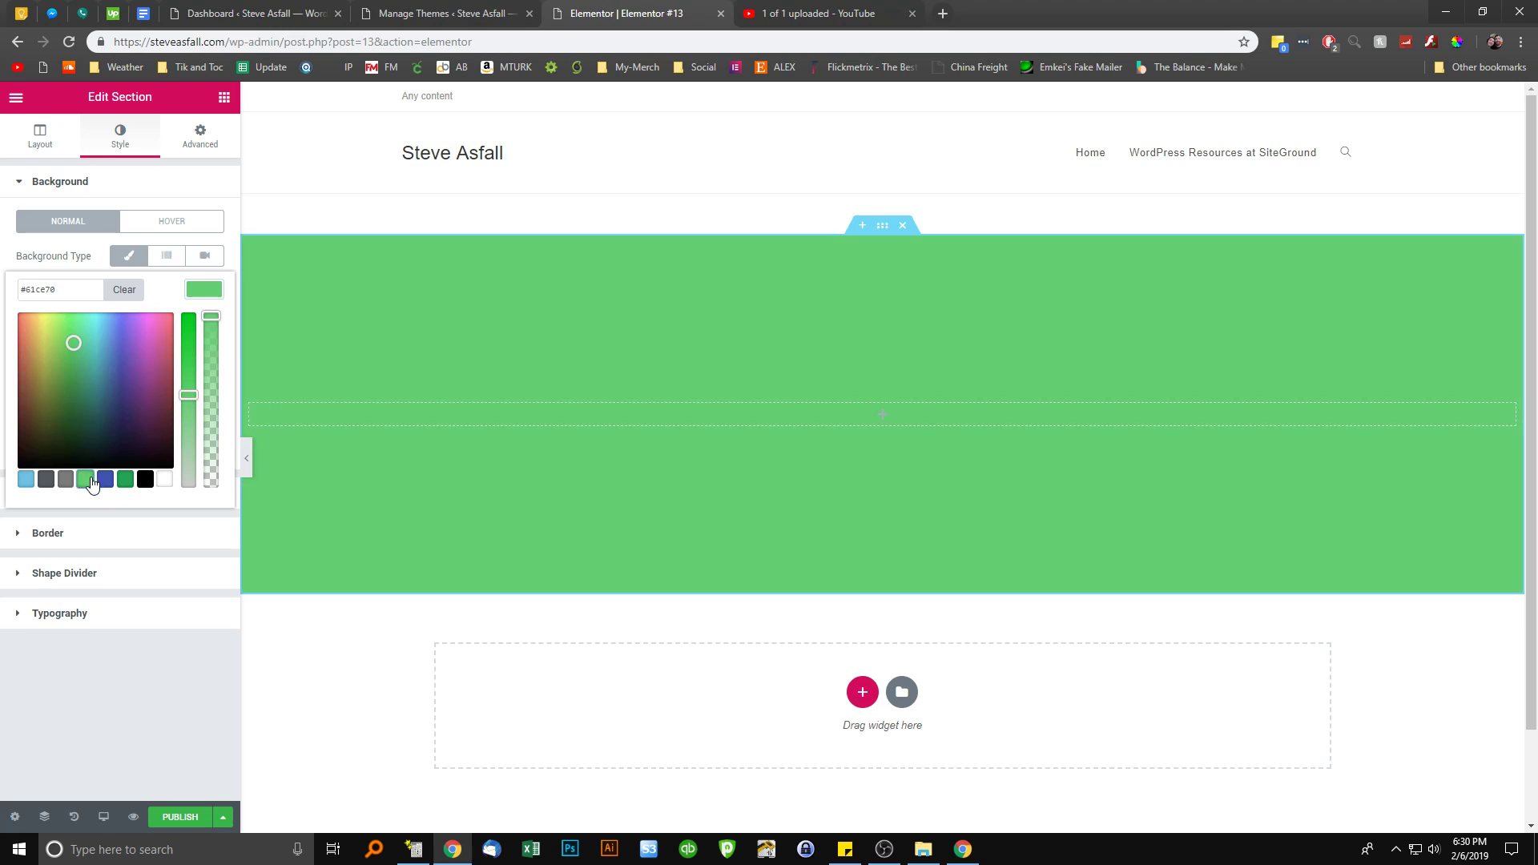
mouse_move(75, 335)
left_mouse_down()
mouse_move(65, 320)
mouse_move(65, 345)
left_mouse_up()
left_click_drag(188, 395, 188, 430)
left_click_drag(65, 345, 75, 313)
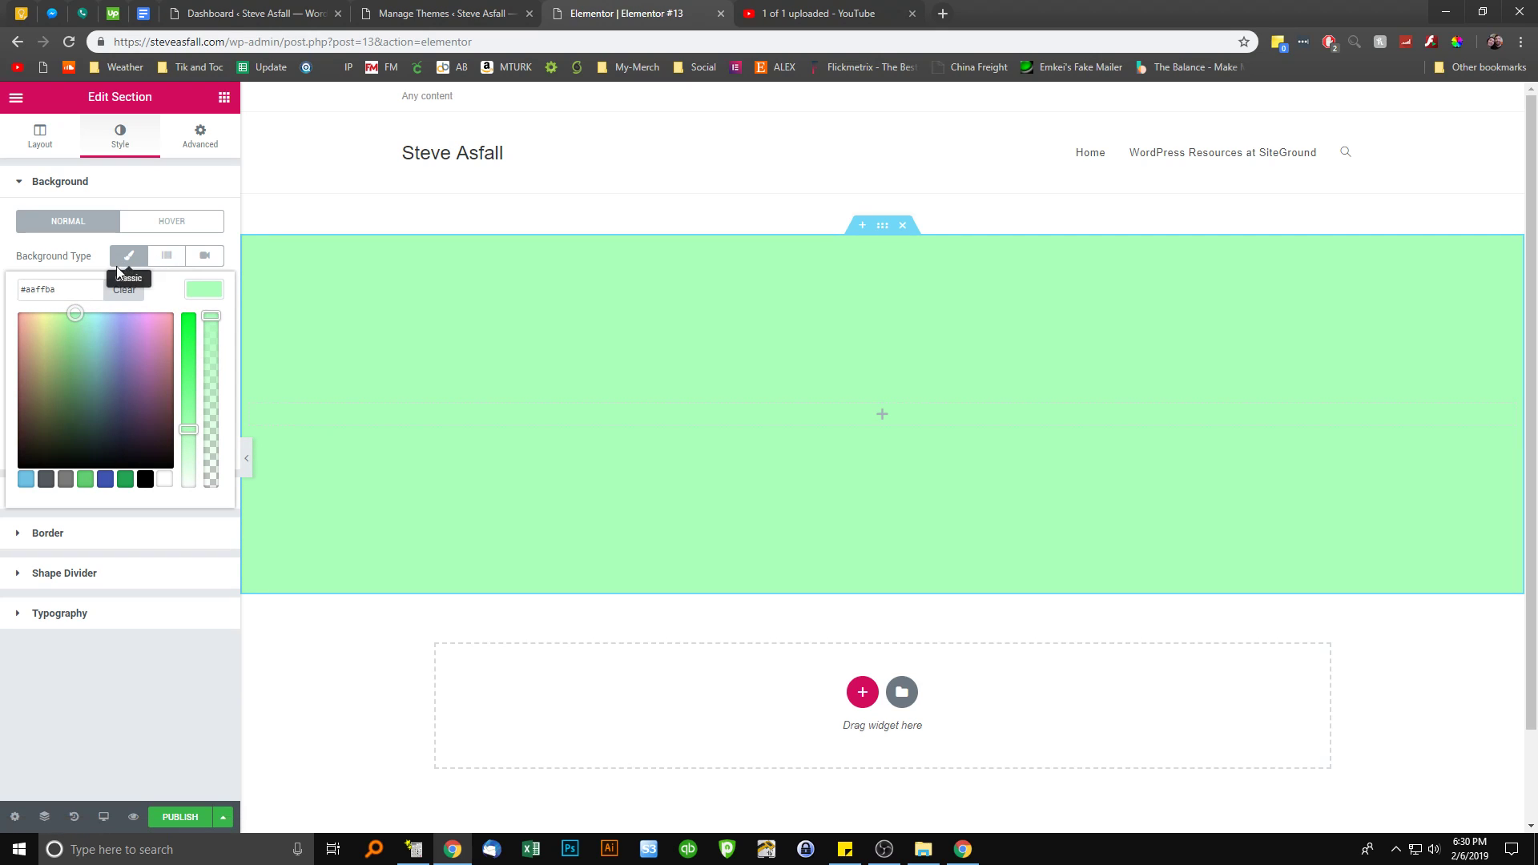
left_click(73, 257)
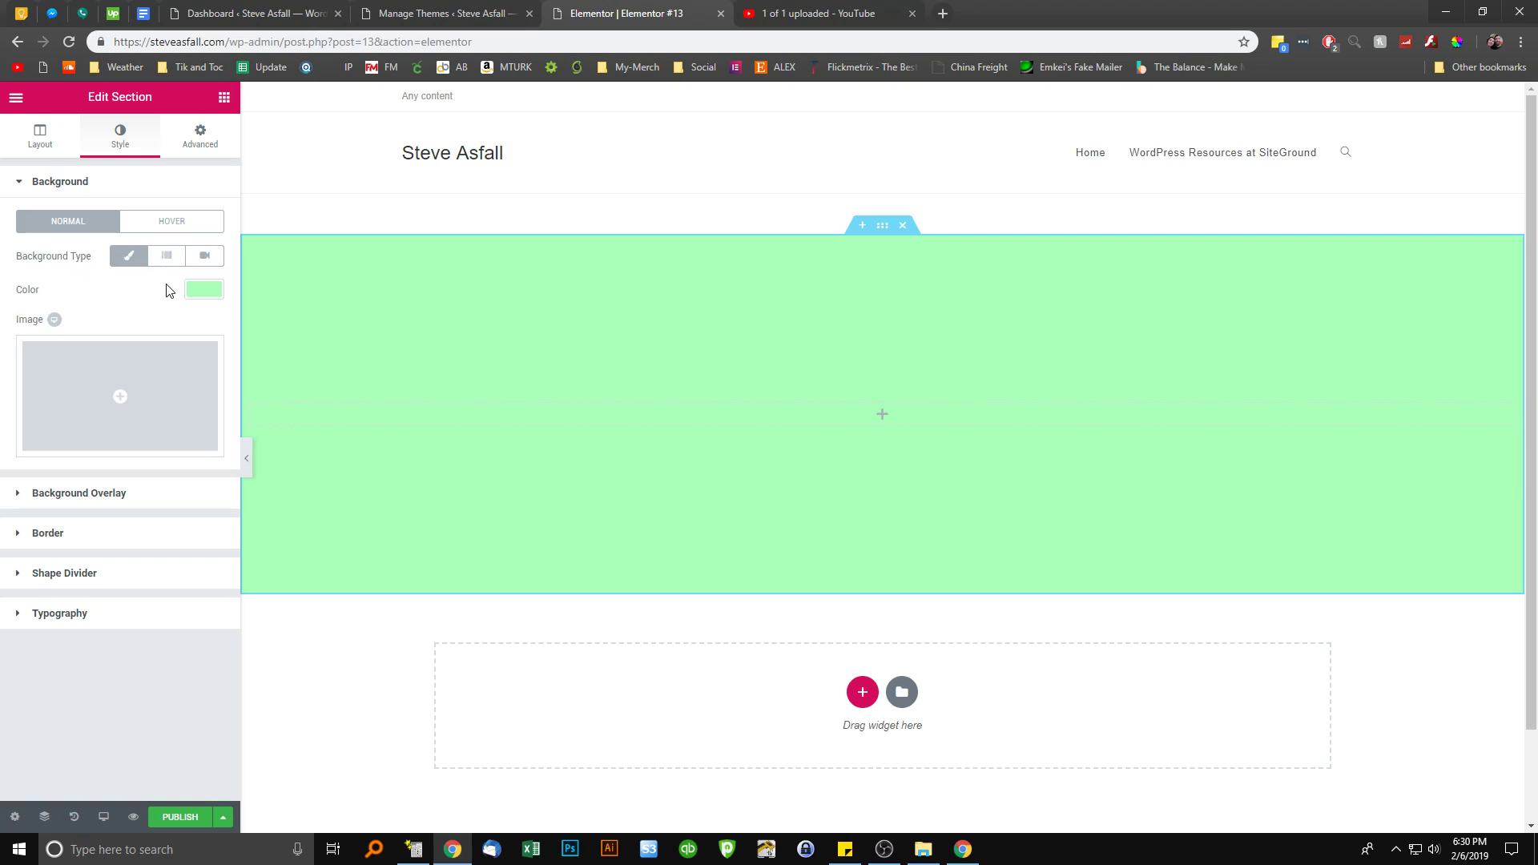
Give the section's hover state a classic background in the darker green #23a455
left_click(154, 224)
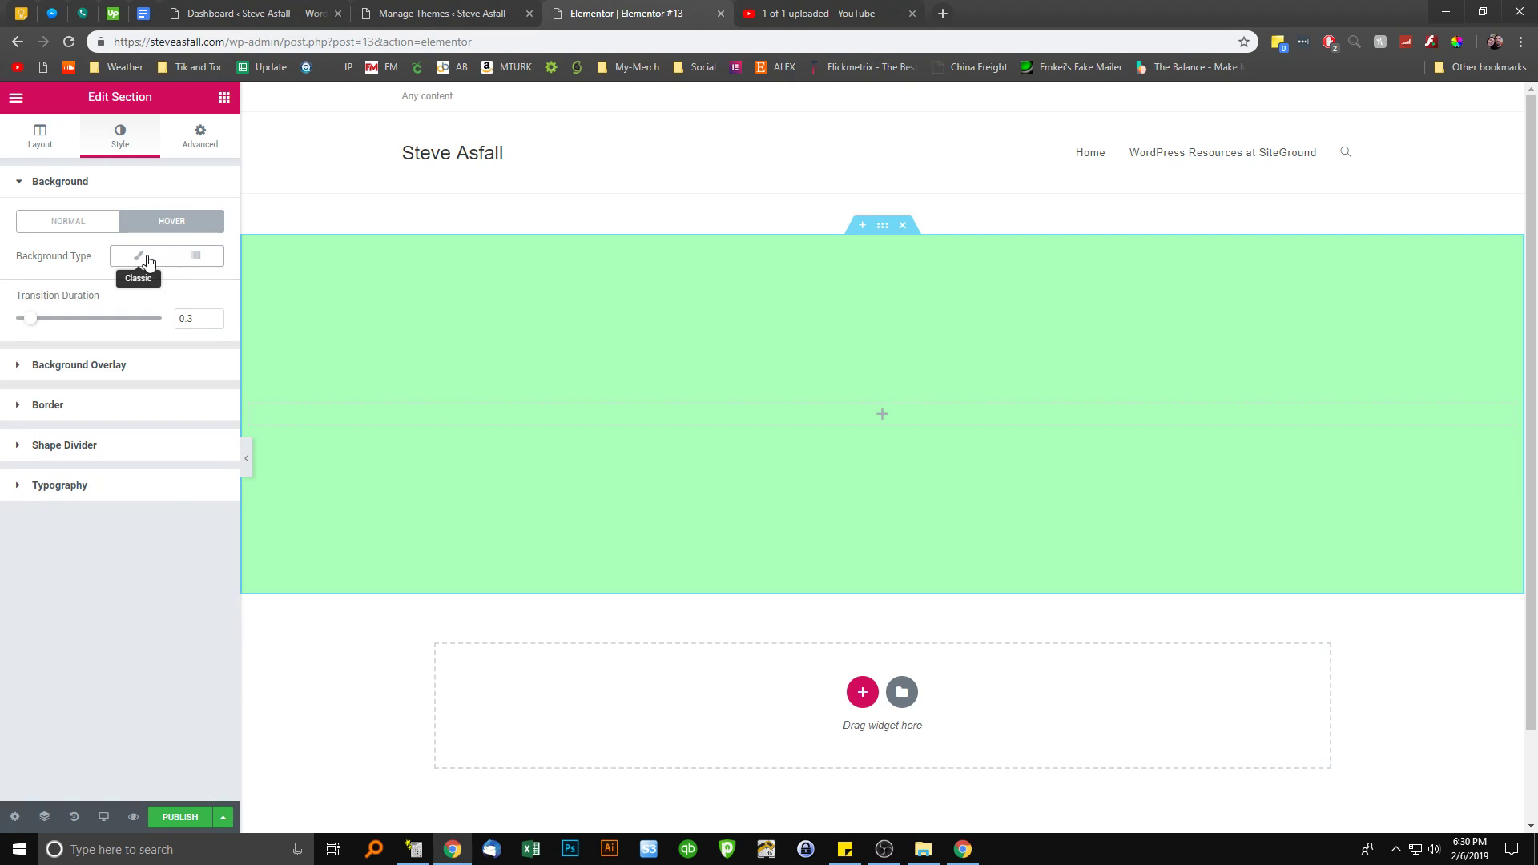
left_click(140, 256)
left_click(203, 290)
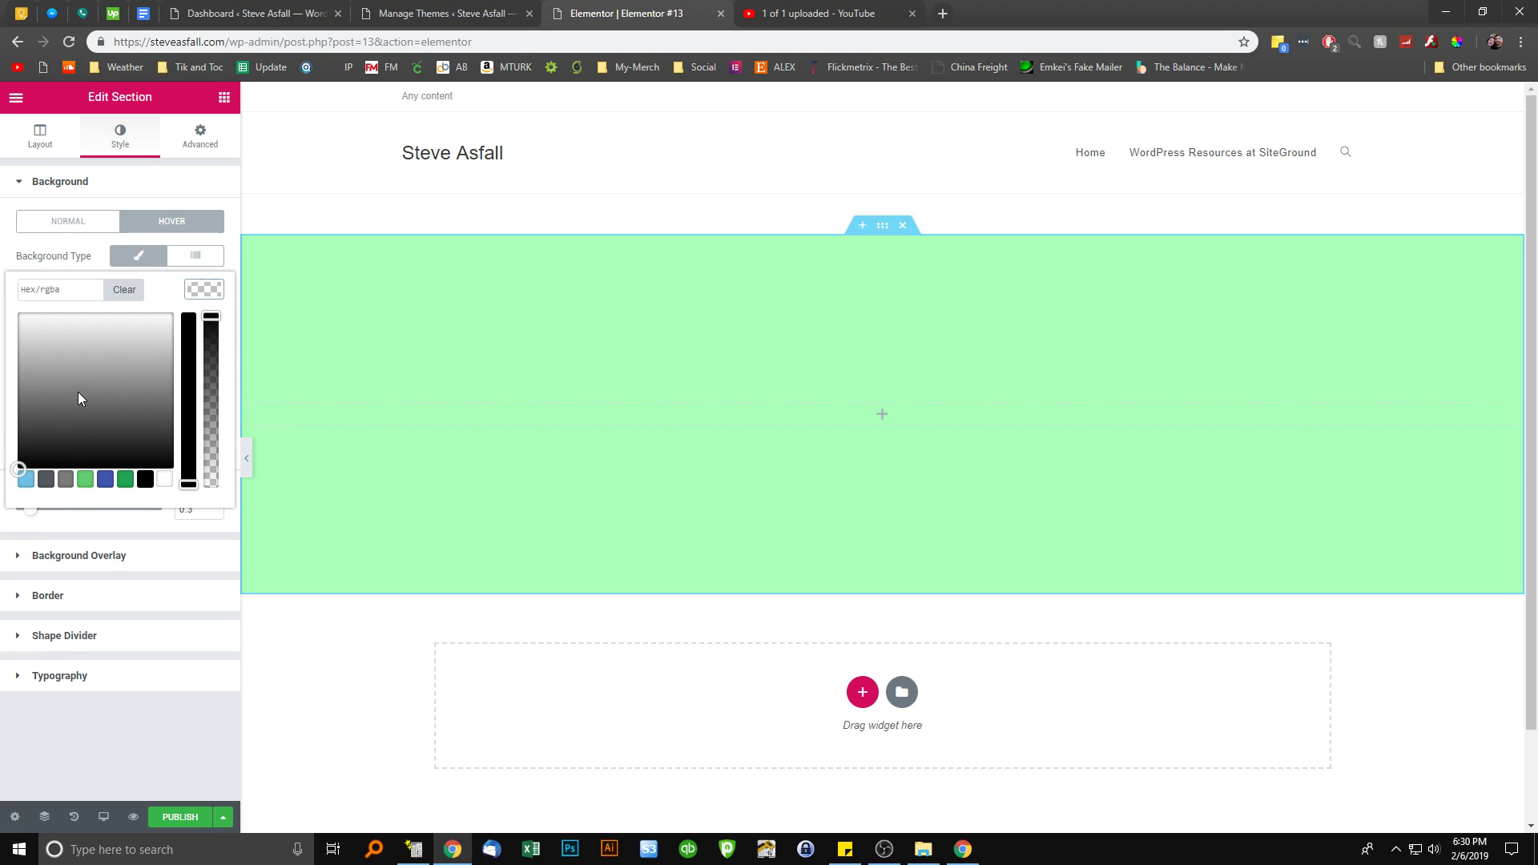
left_click(125, 479)
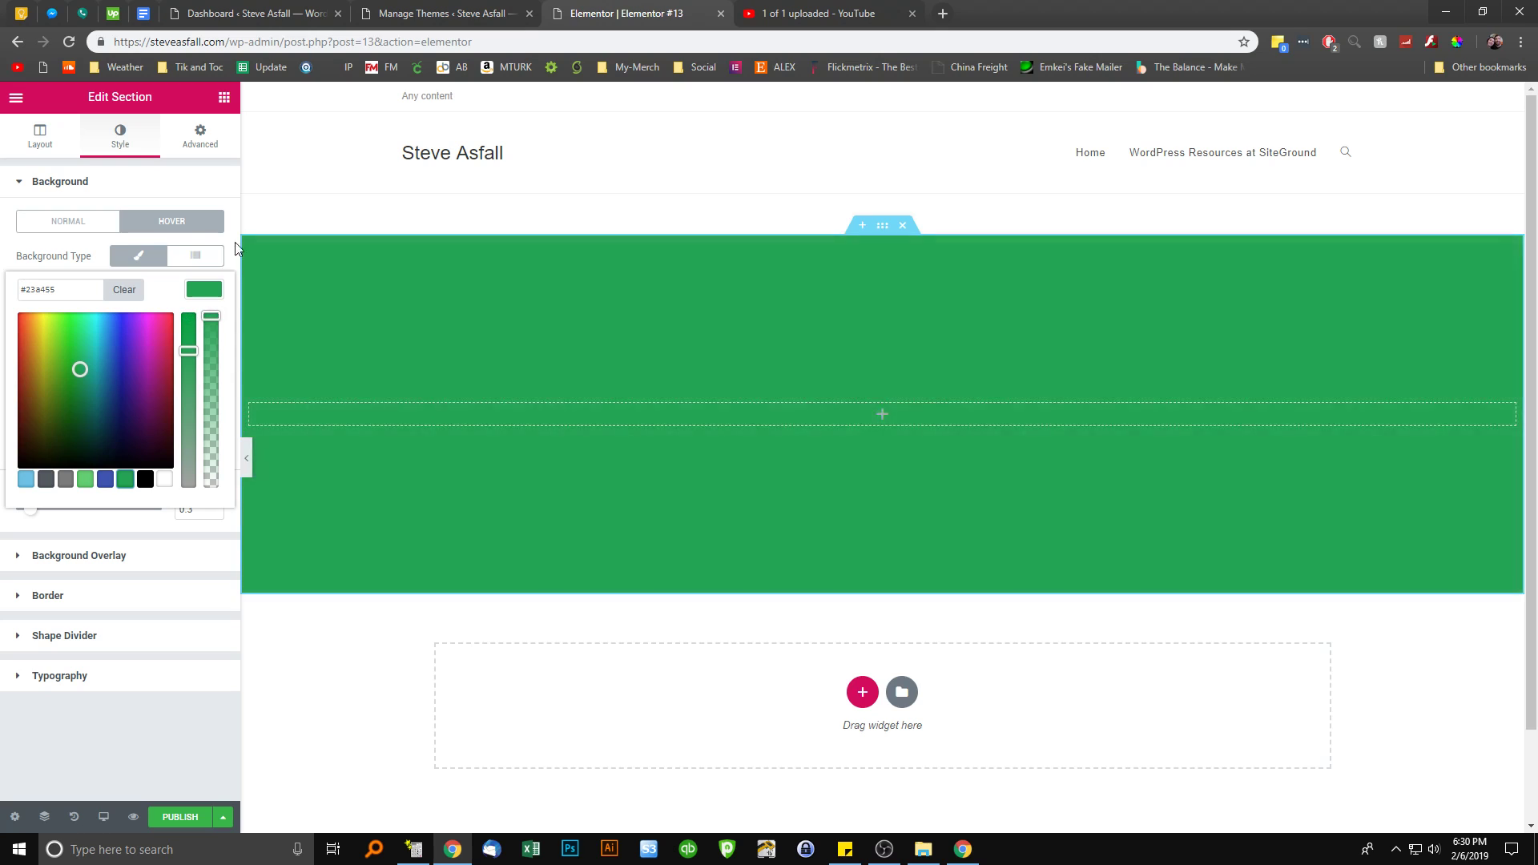
Review the section's normal background type options and open its Background Overlay settings
left_click(165, 181)
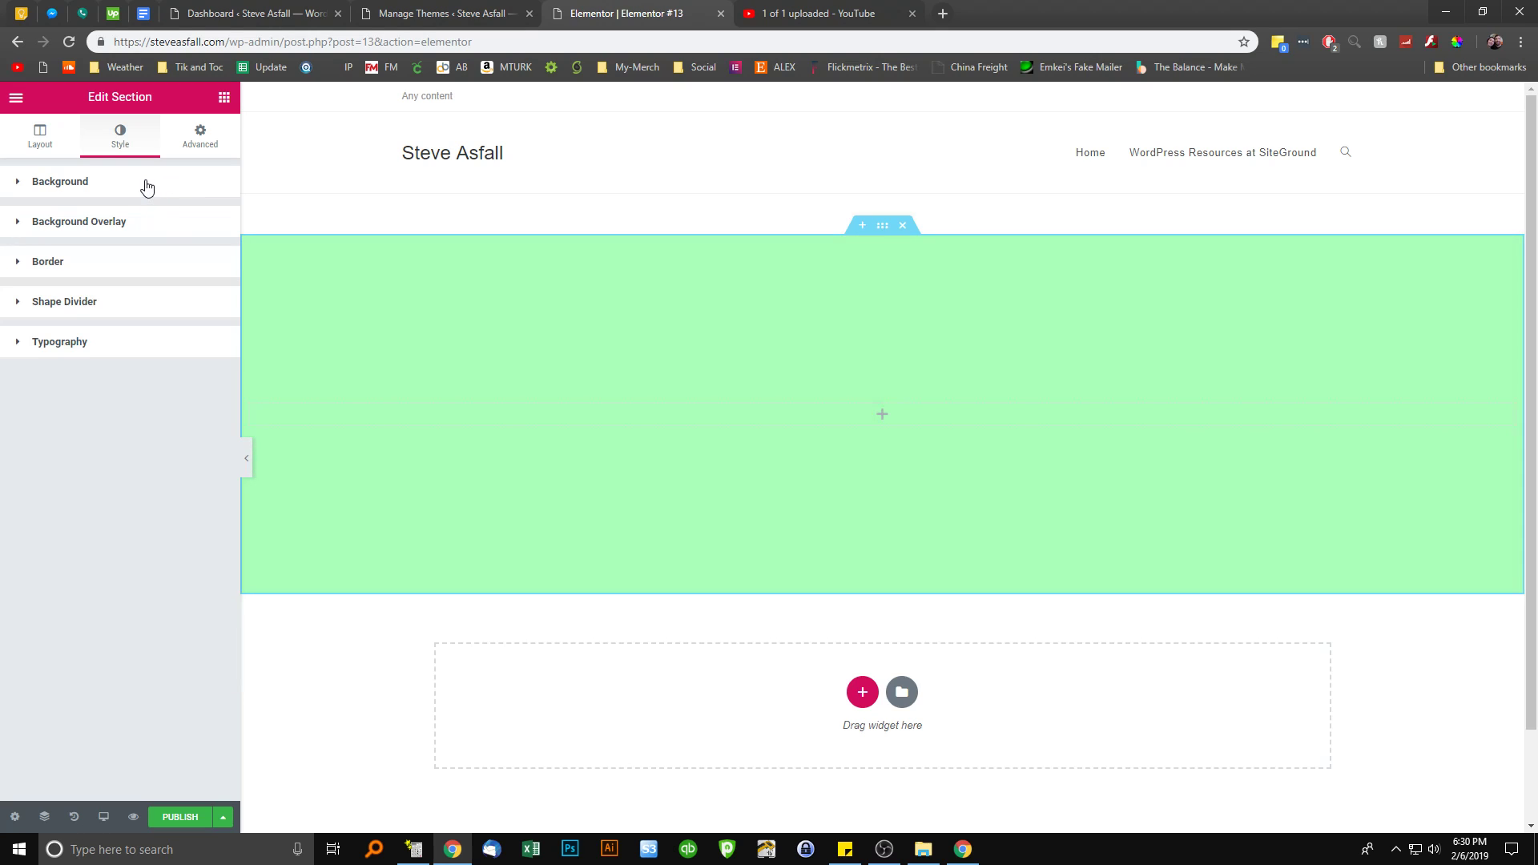
left_click(144, 184)
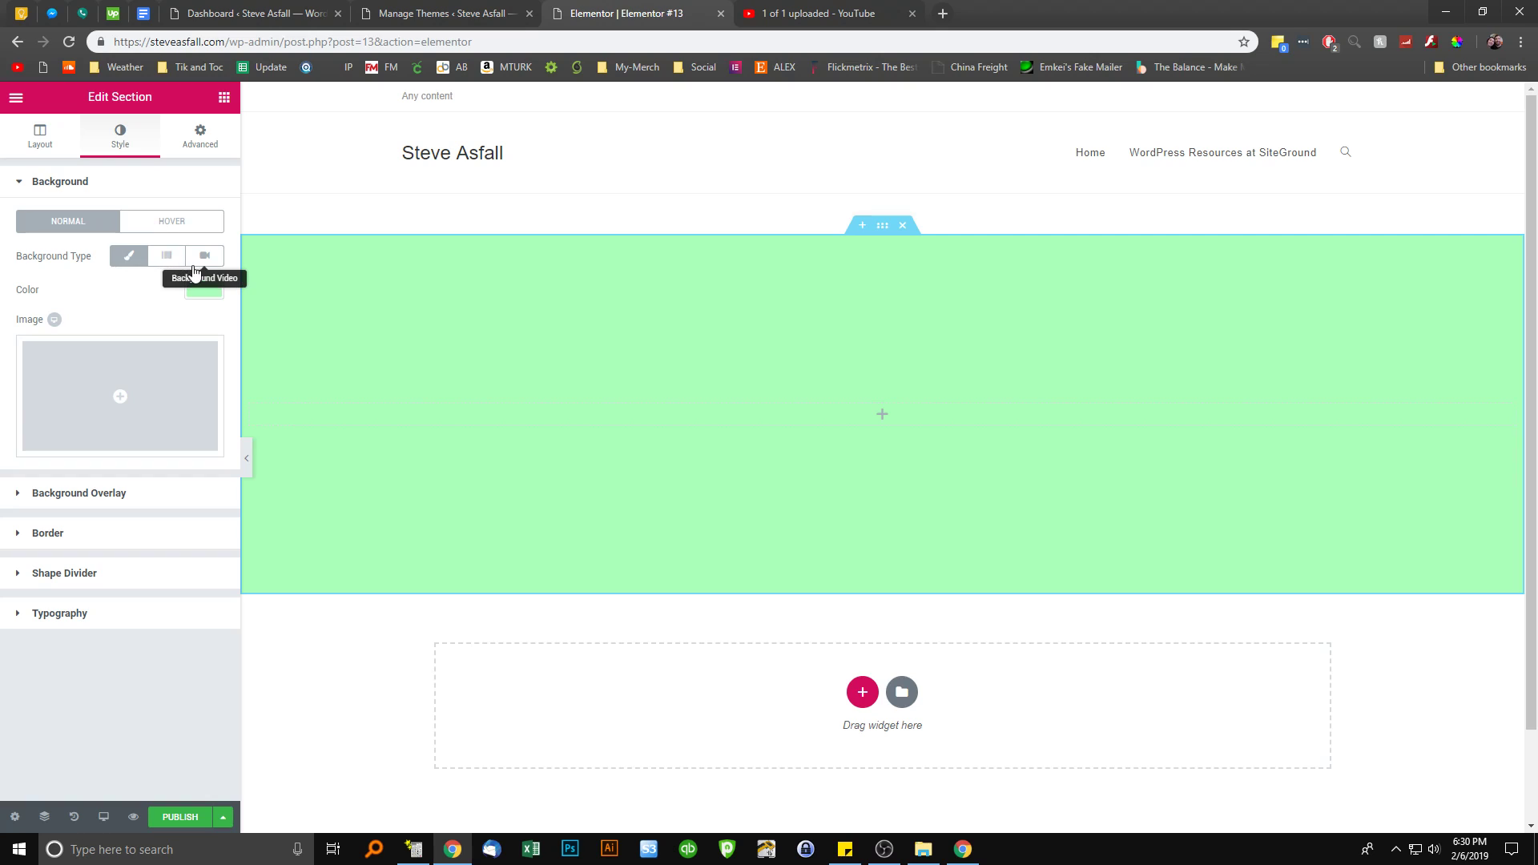
left_click(65, 500)
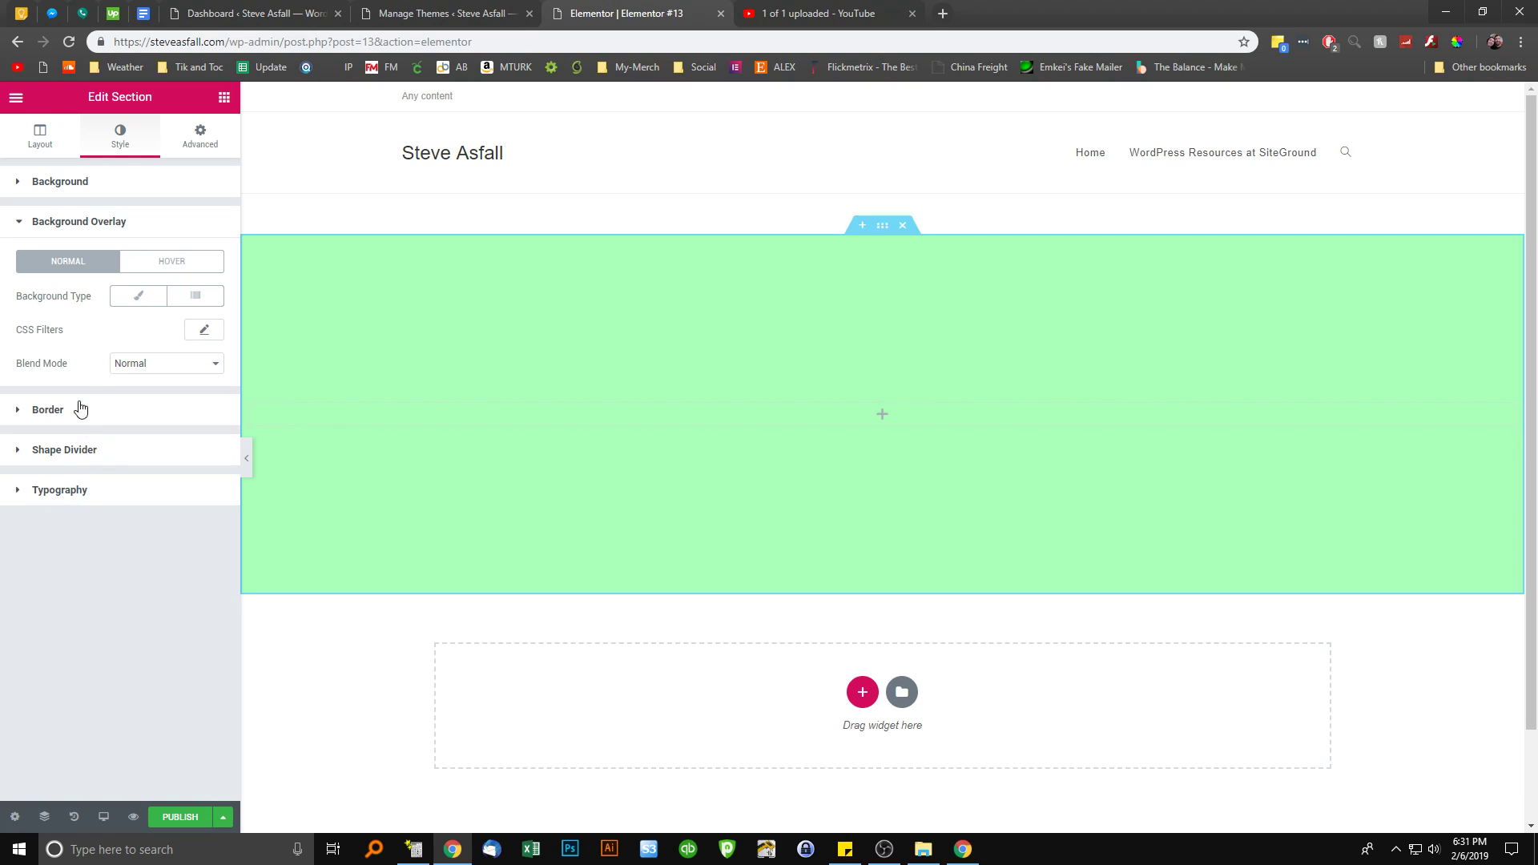
Give the section a classic background overlay in grey #7a7a7a with a lowered opacity
left_click(138, 296)
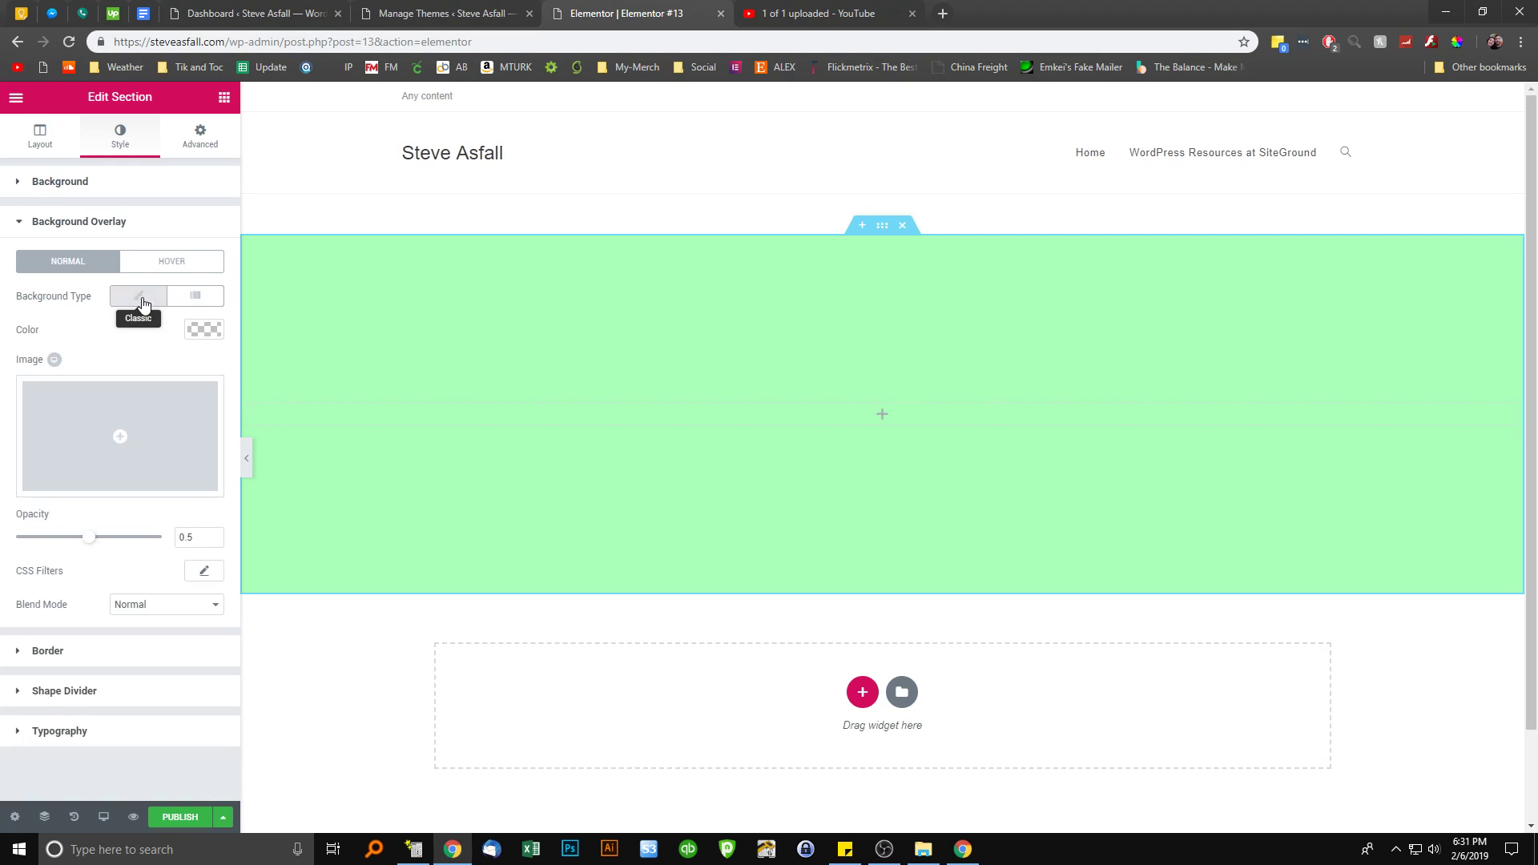
left_click(200, 330)
left_click(125, 329)
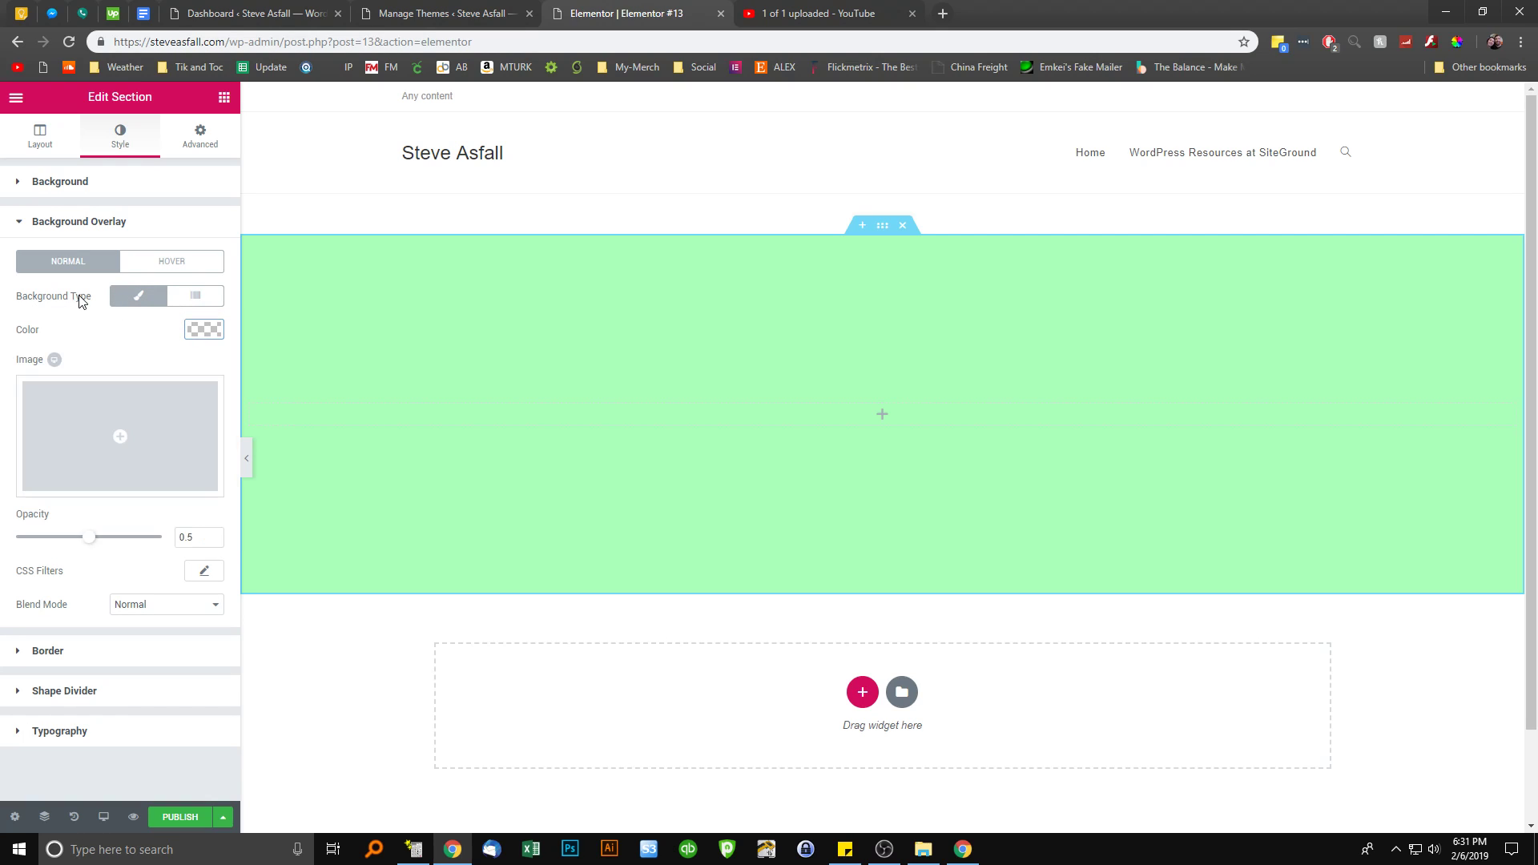
left_click_drag(89, 539, 58, 545)
left_click(206, 330)
left_click(126, 437)
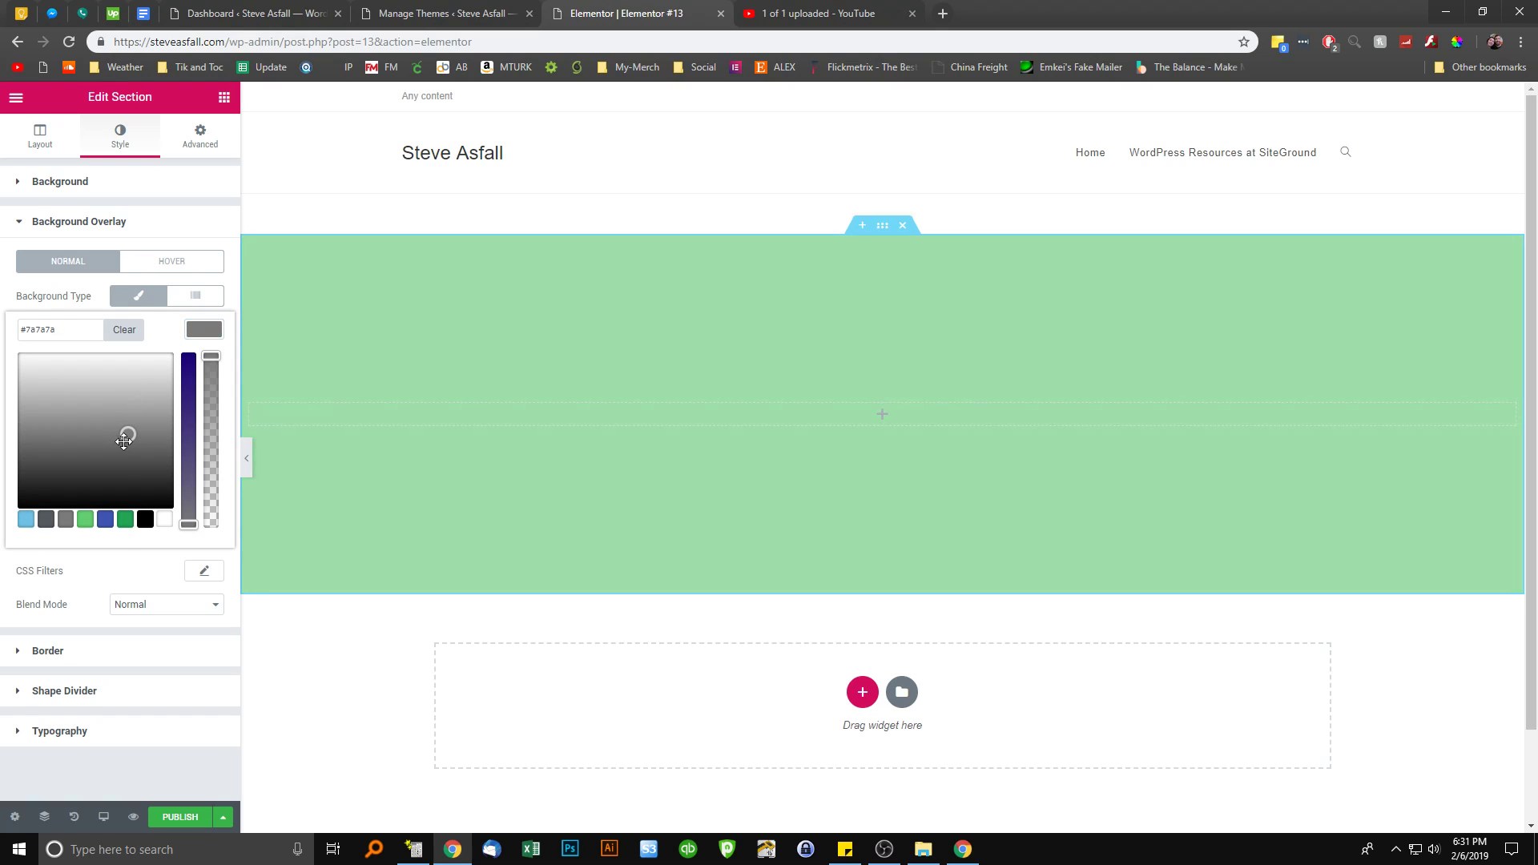
Try the blue #4054b2 as the overlay color with an adjusted opacity, and clear the color again
left_click(106, 521)
left_click(227, 236)
left_click(225, 229)
mouse_move(59, 540)
left_mouse_down()
mouse_move(136, 541)
mouse_move(17, 539)
mouse_move(151, 539)
mouse_move(67, 546)
left_mouse_up()
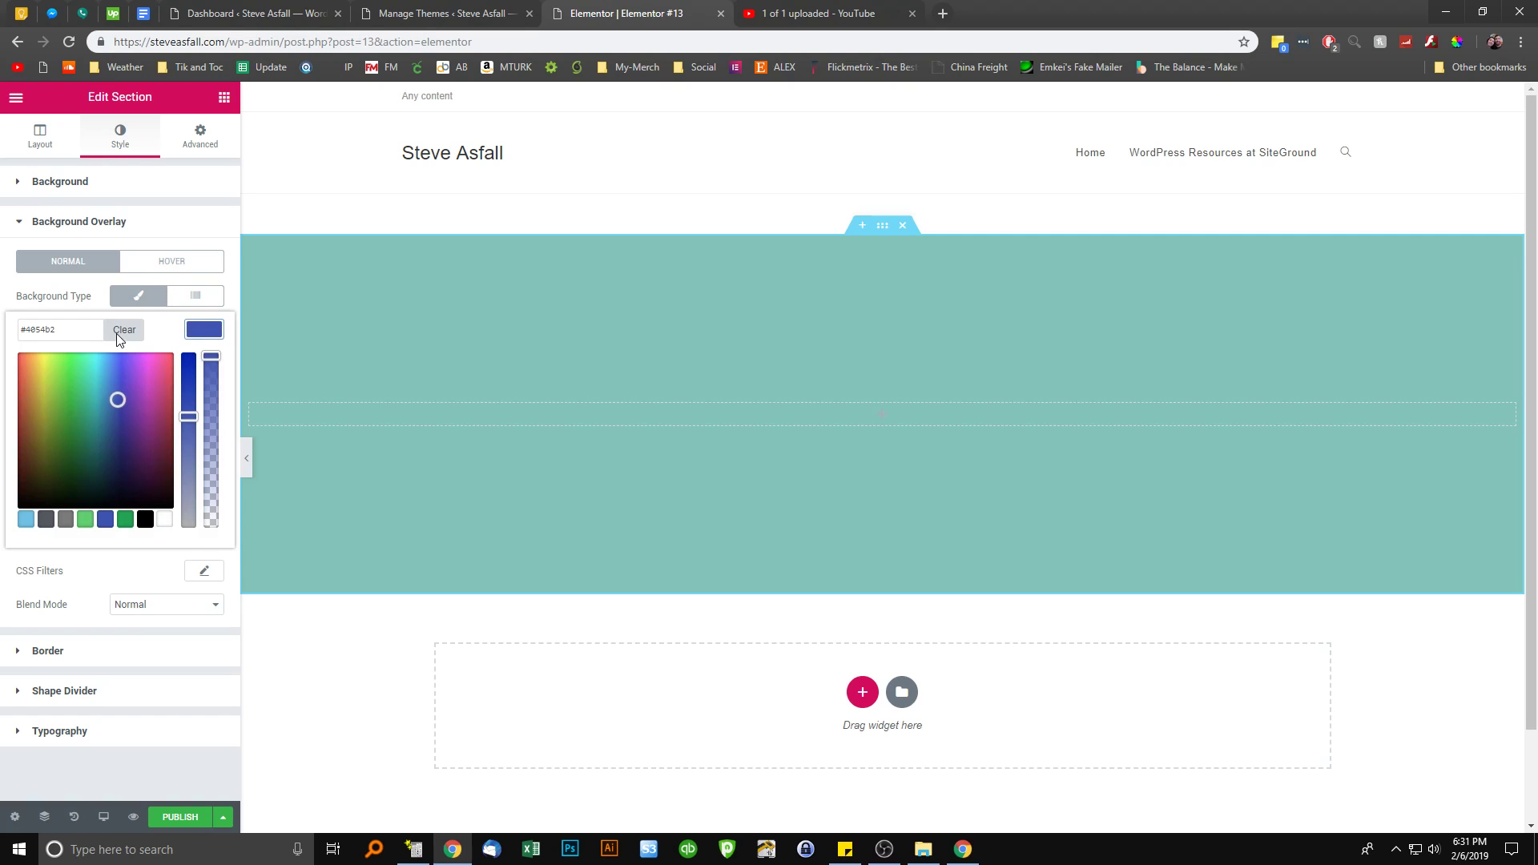
left_click(118, 331)
left_click(106, 224)
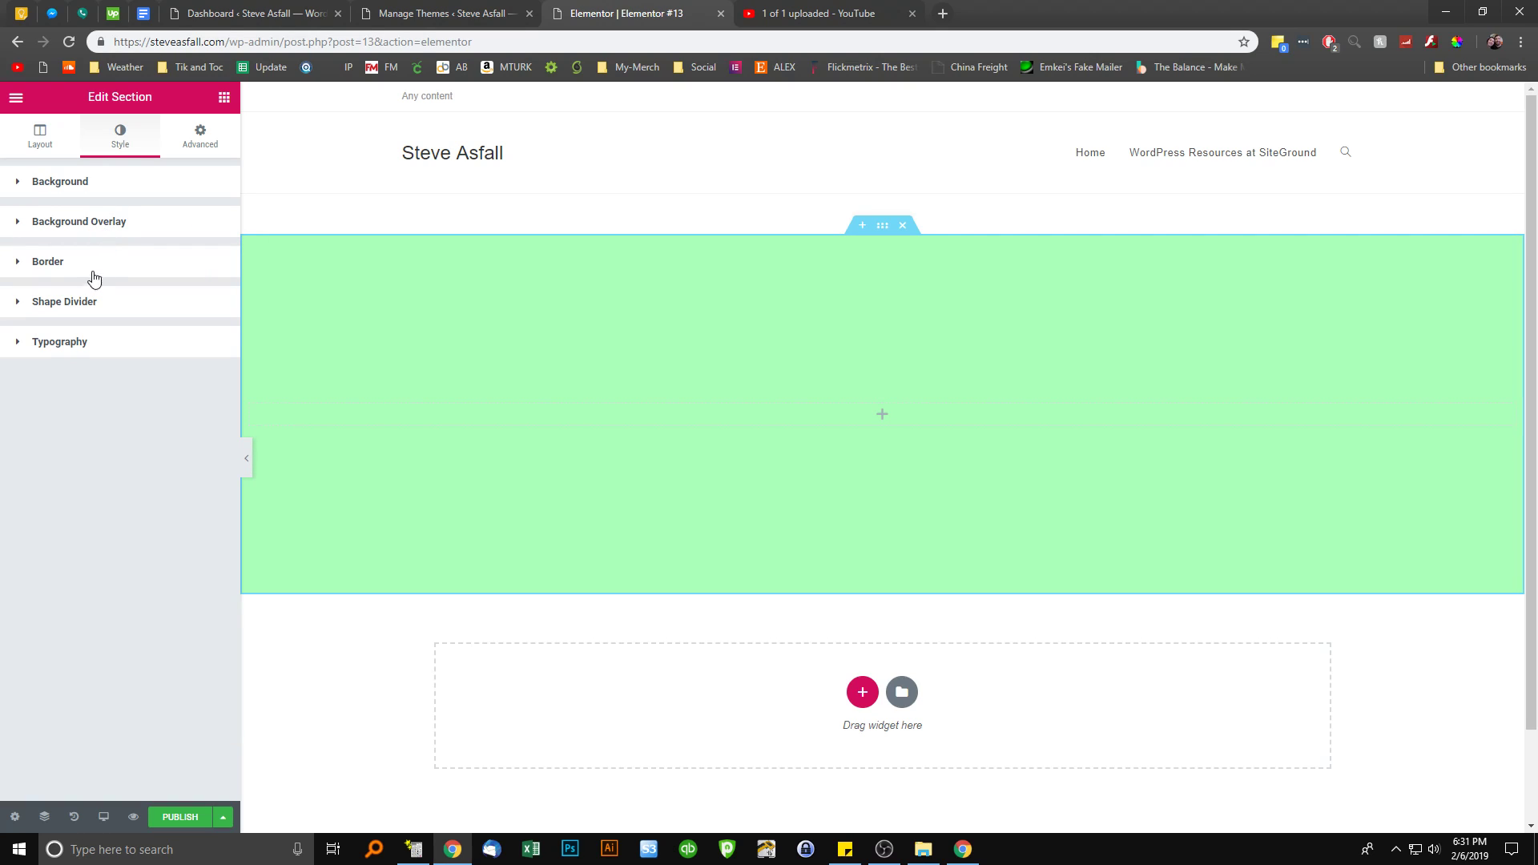
Give the section a solid border with a width of 3 on all four sides
left_click(80, 267)
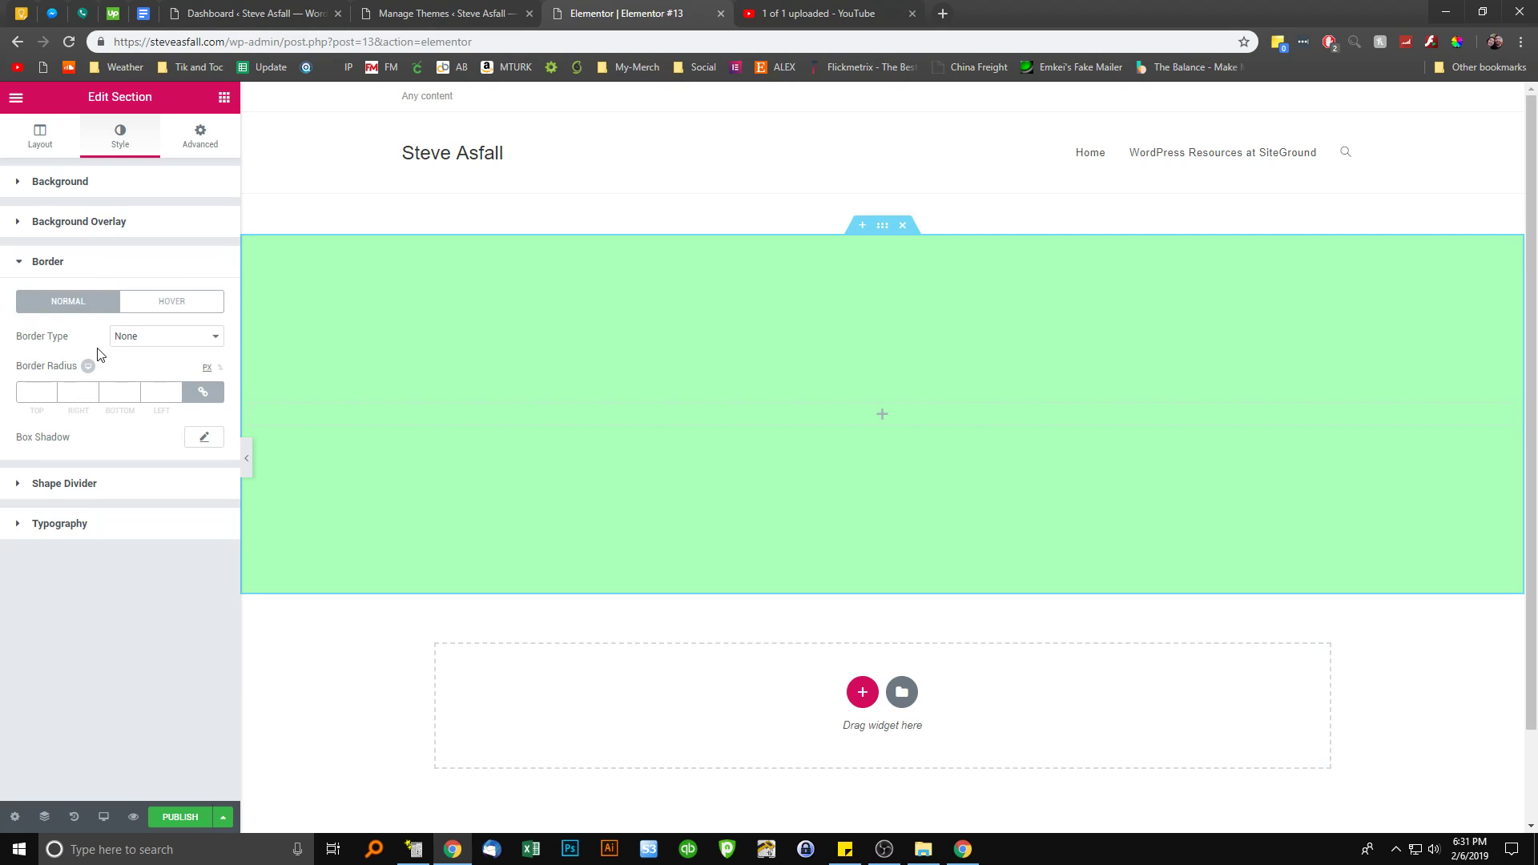
left_click(133, 338)
left_click(138, 365)
left_click(40, 393)
type("3")
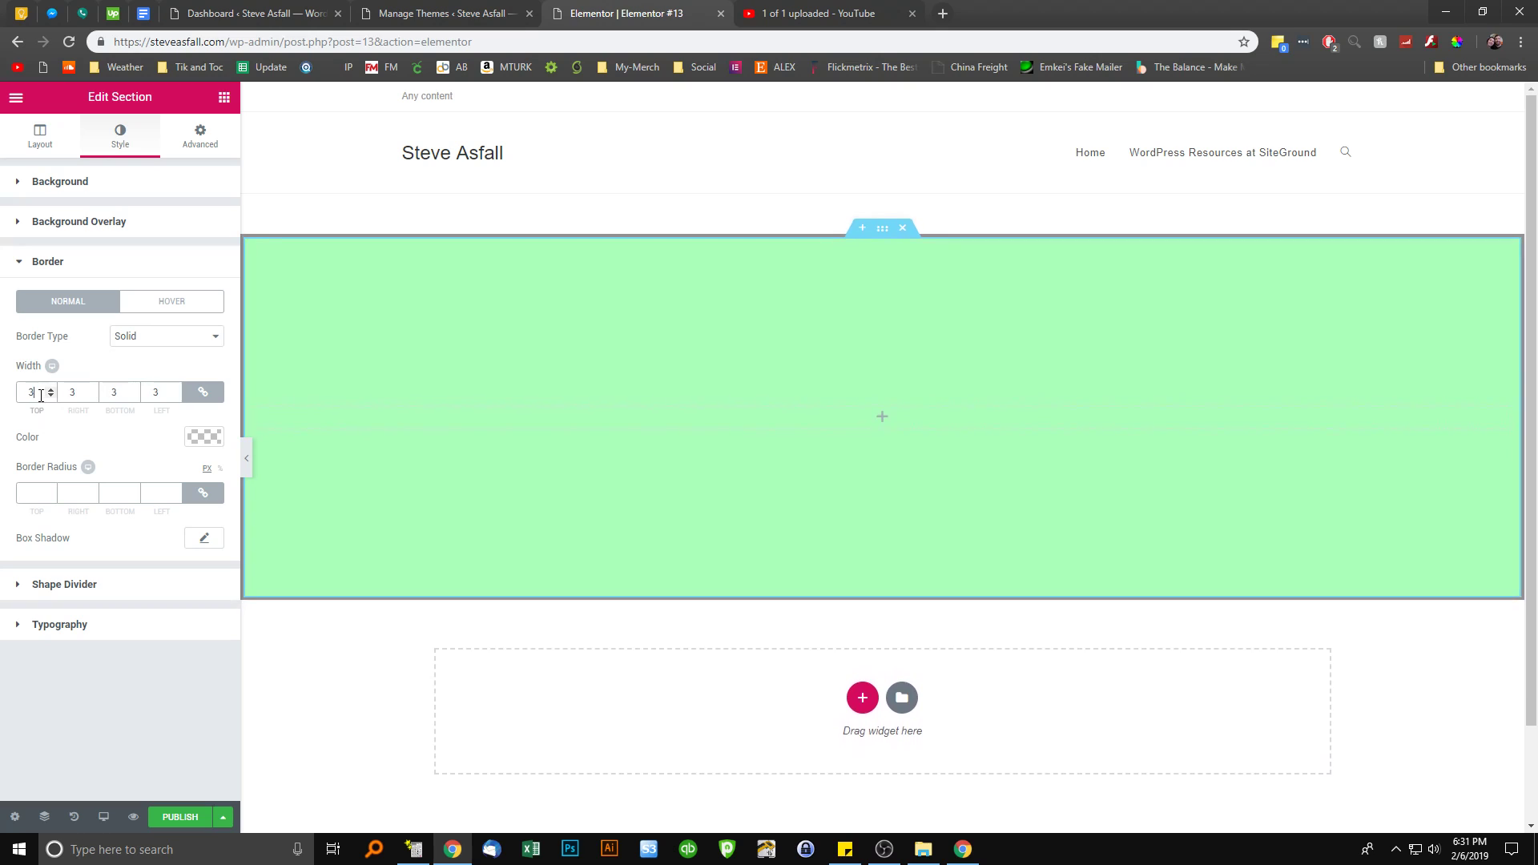
Unlink the border widths and try 19 for the top side and 17 for the bottom side
left_click(203, 392)
scroll(29, 396, "up", 16)
left_click(110, 393)
scroll(108, 394, "up", 19)
scroll(109, 393, "down", 5)
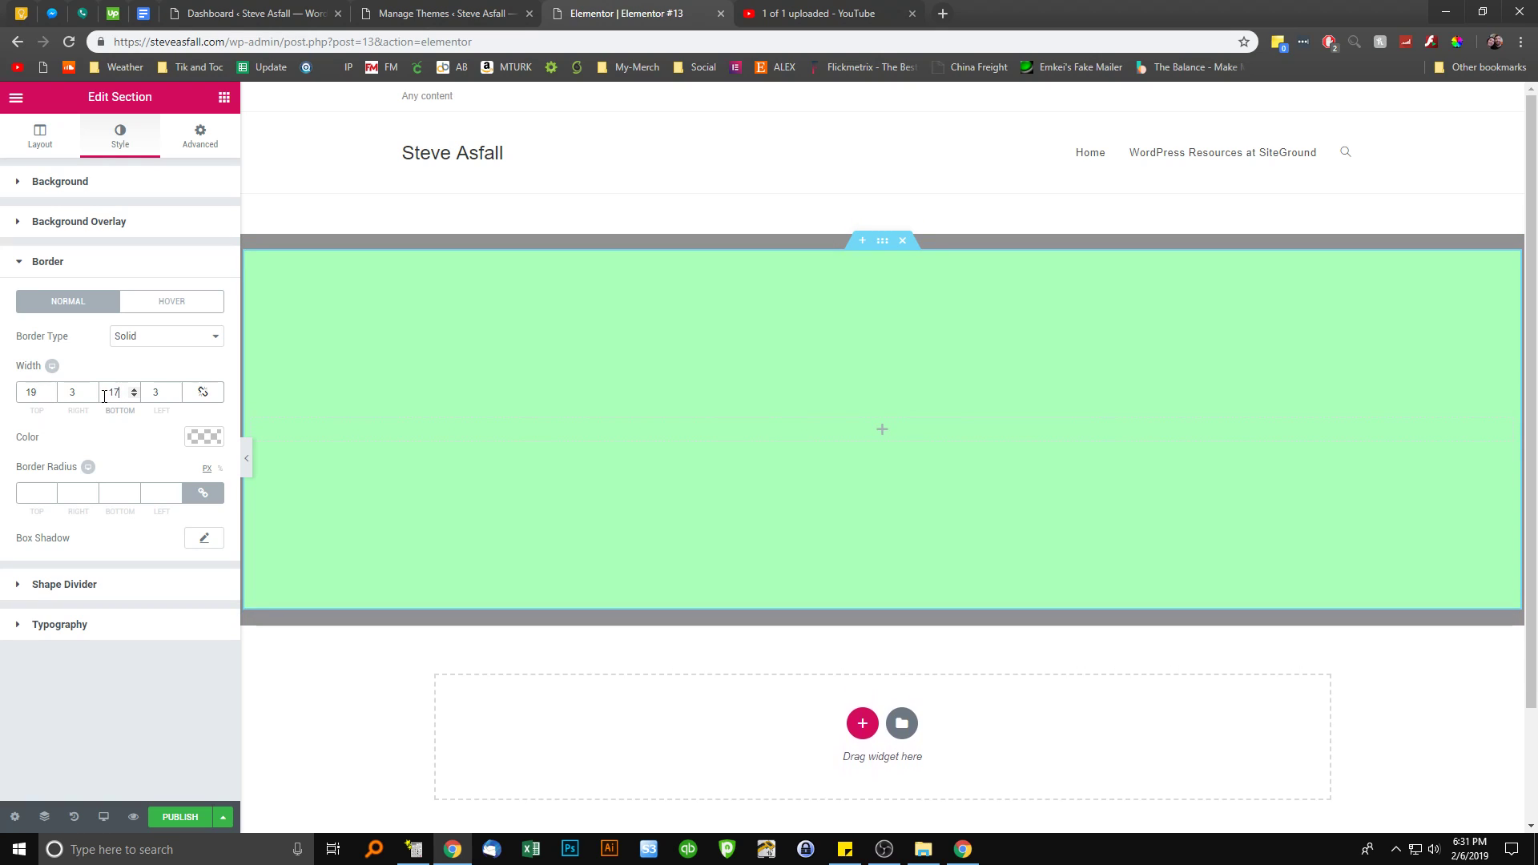
Relink the border widths, set all four to 0, and check the border color choices
left_click(203, 392)
type("0")
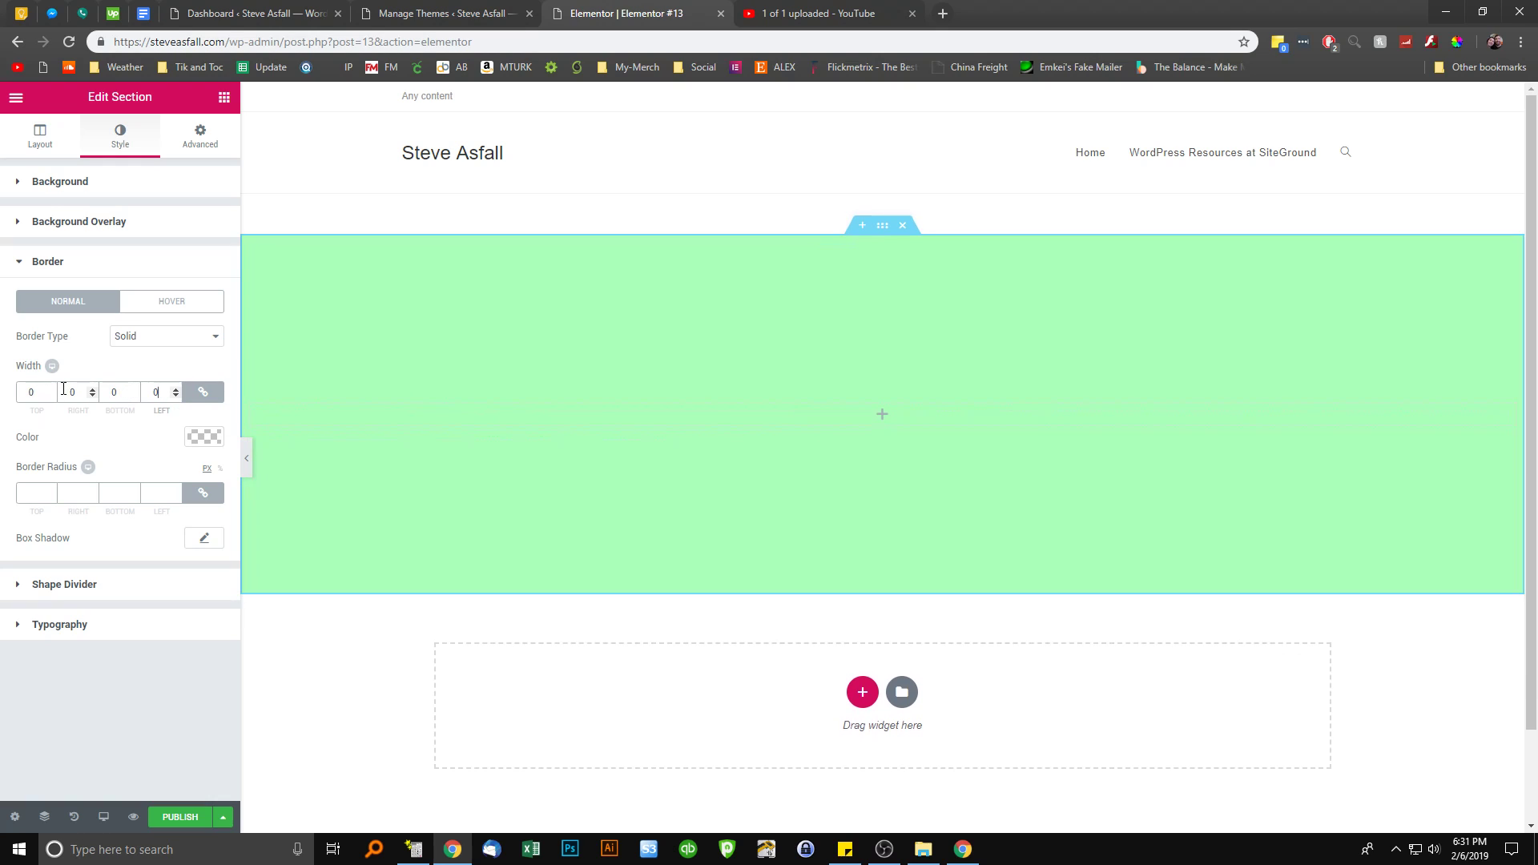
left_click(202, 438)
left_click(199, 440)
Try the default box shadow on the section and reset it to default
left_click(205, 540)
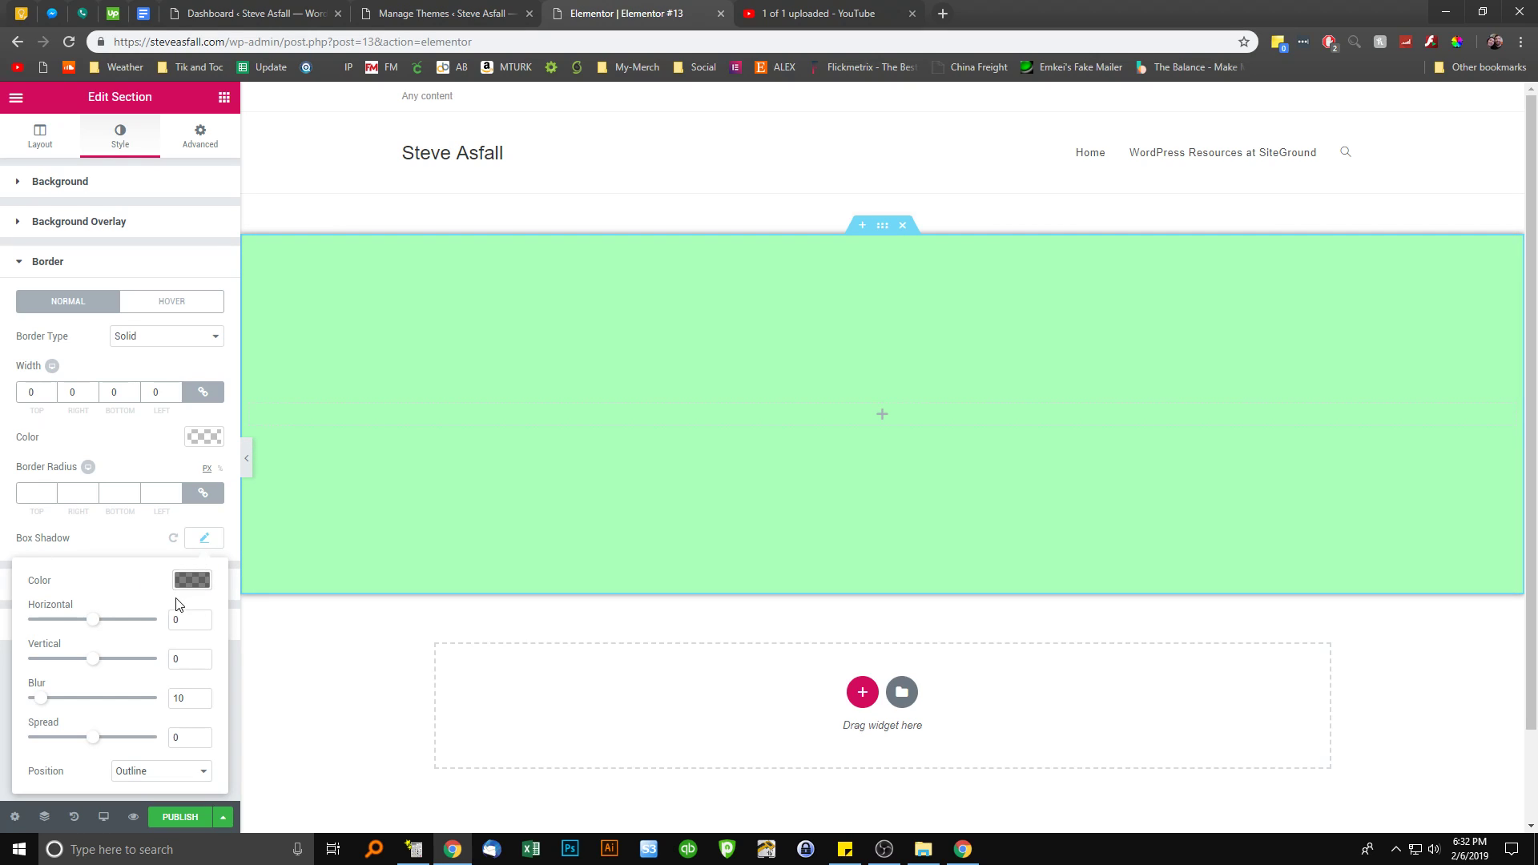
left_click(174, 537)
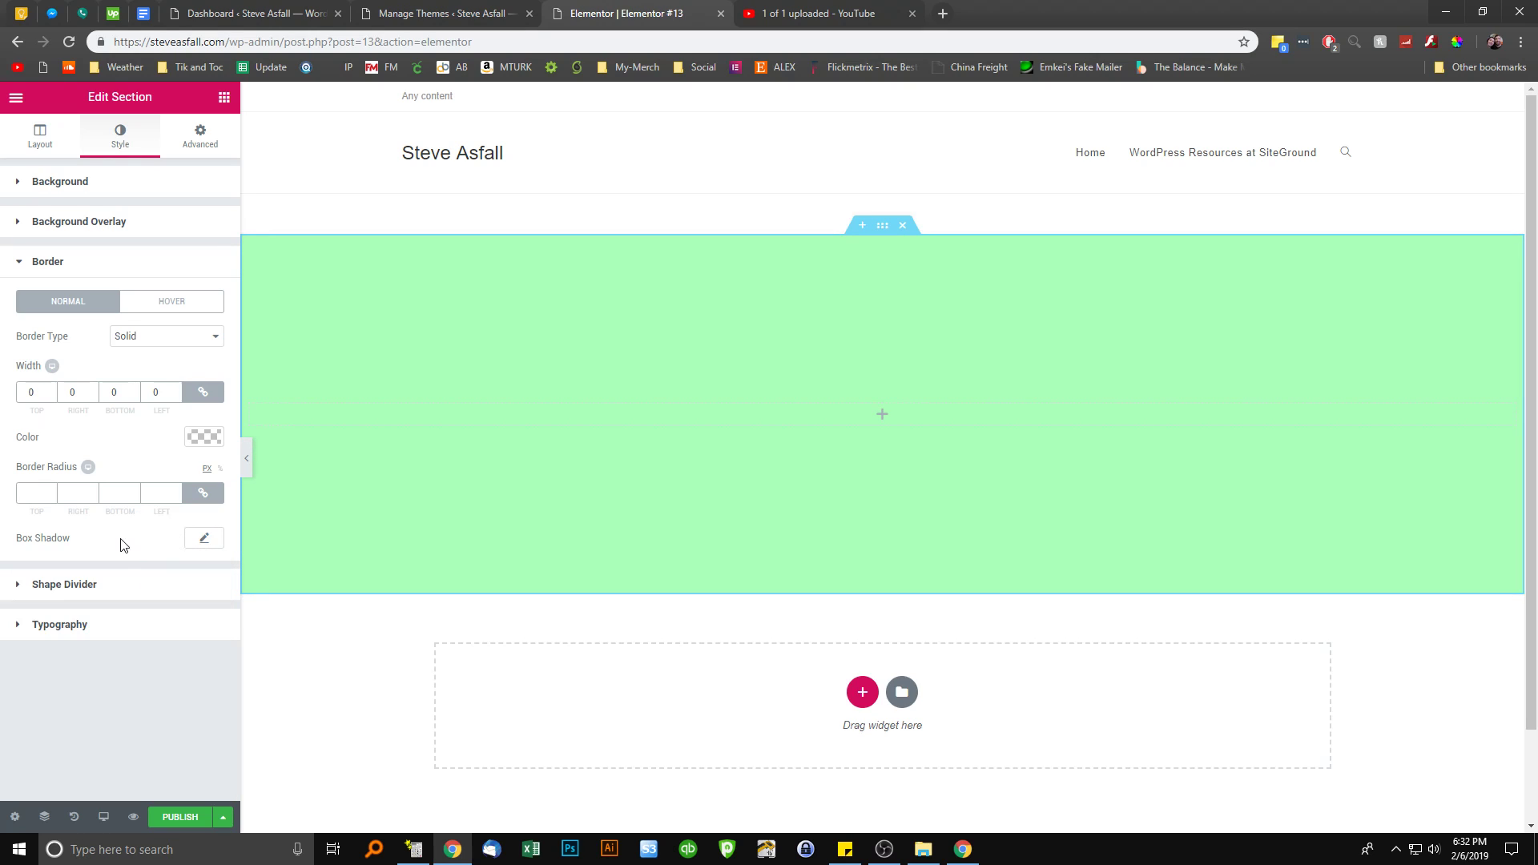
left_click(168, 542)
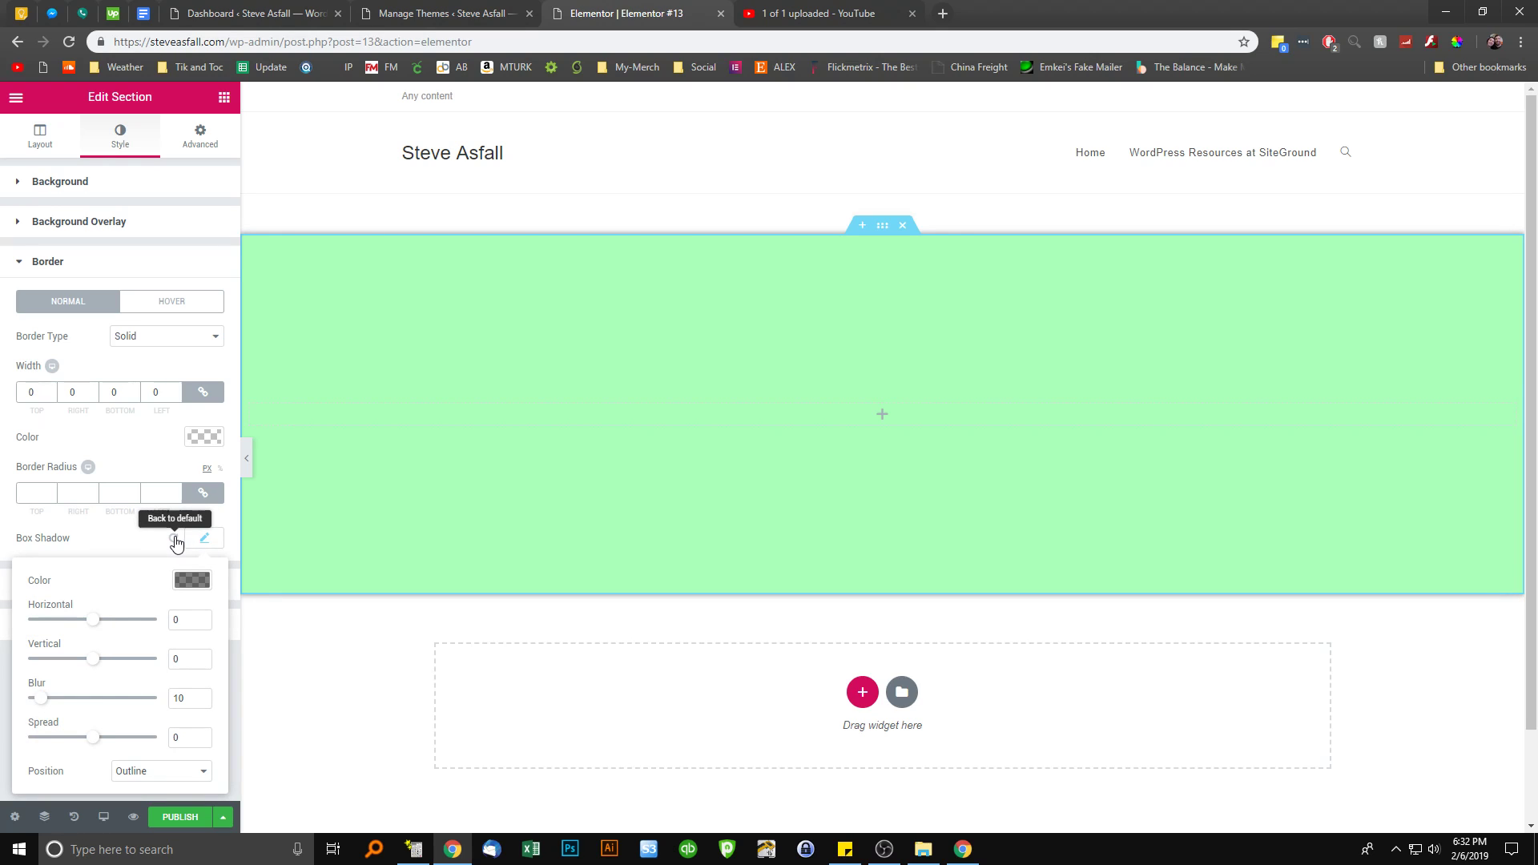
left_click(175, 539)
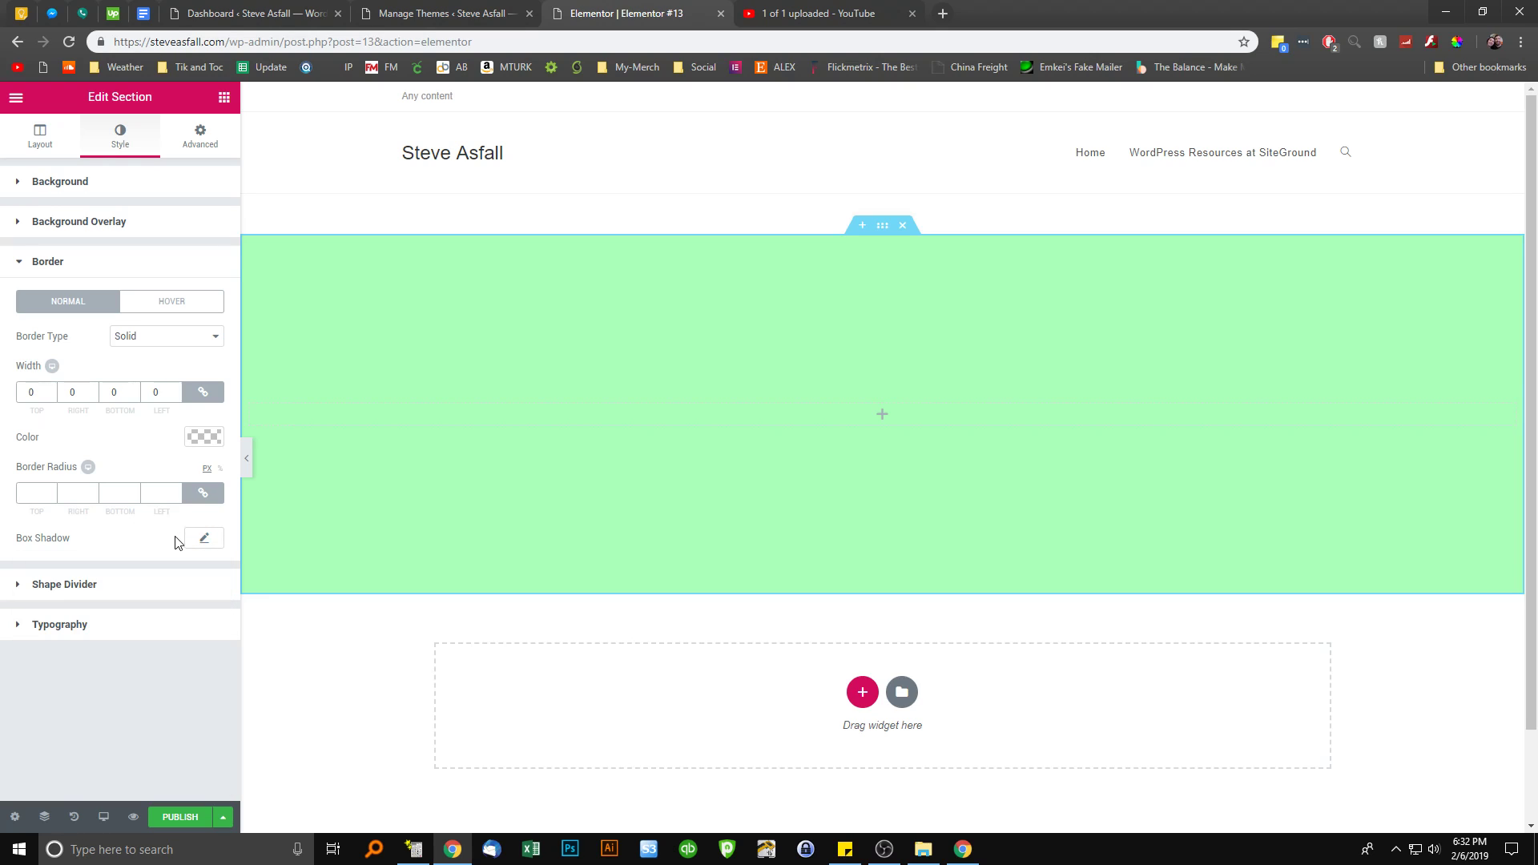
Open the editing history and look through the list of recorded section actions
left_click(74, 818)
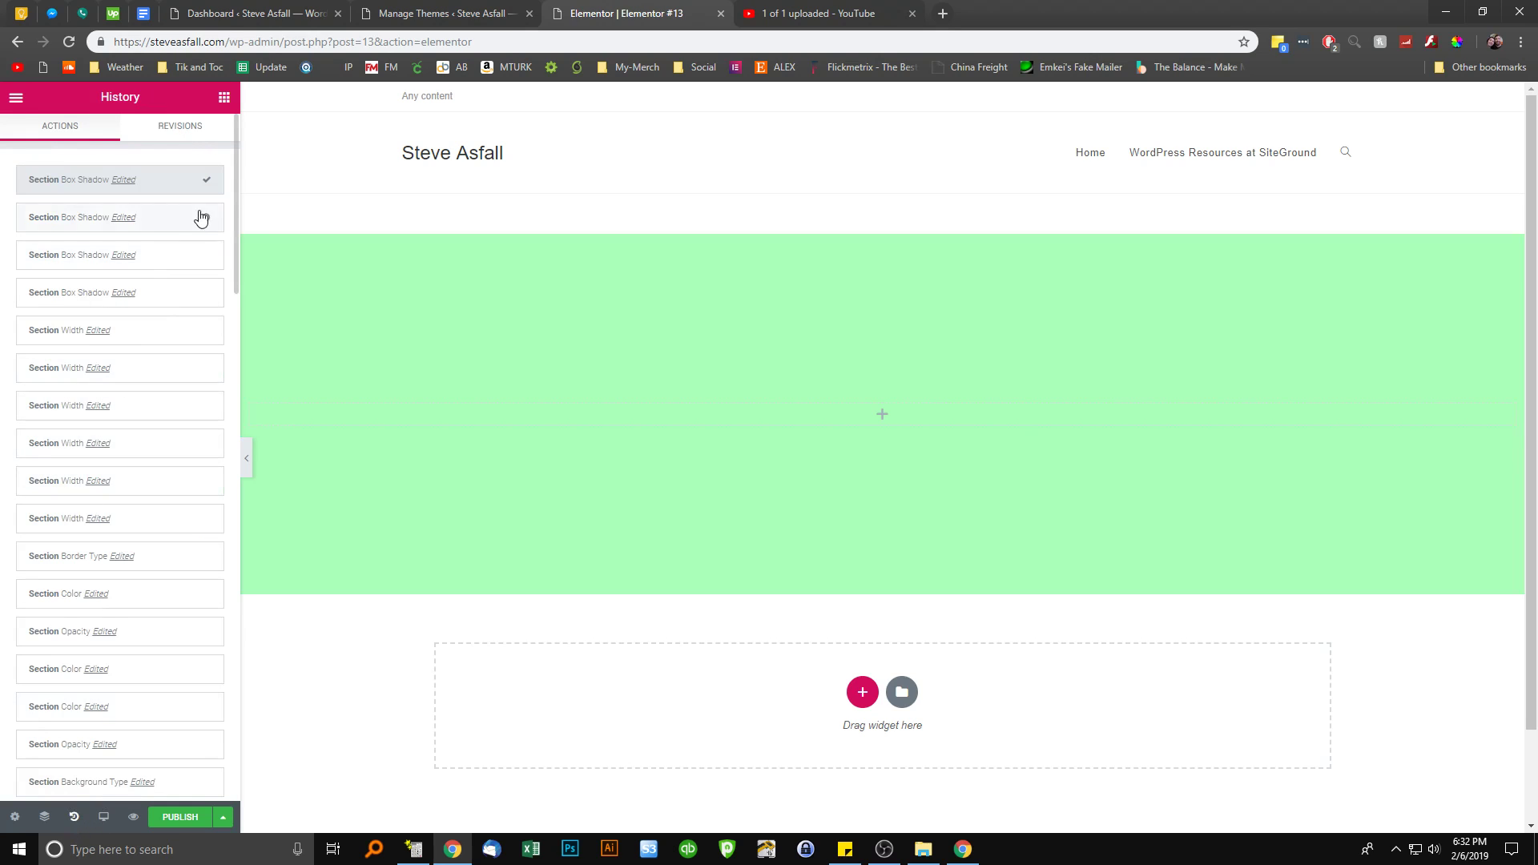
scroll(97, 729, "down", 15)
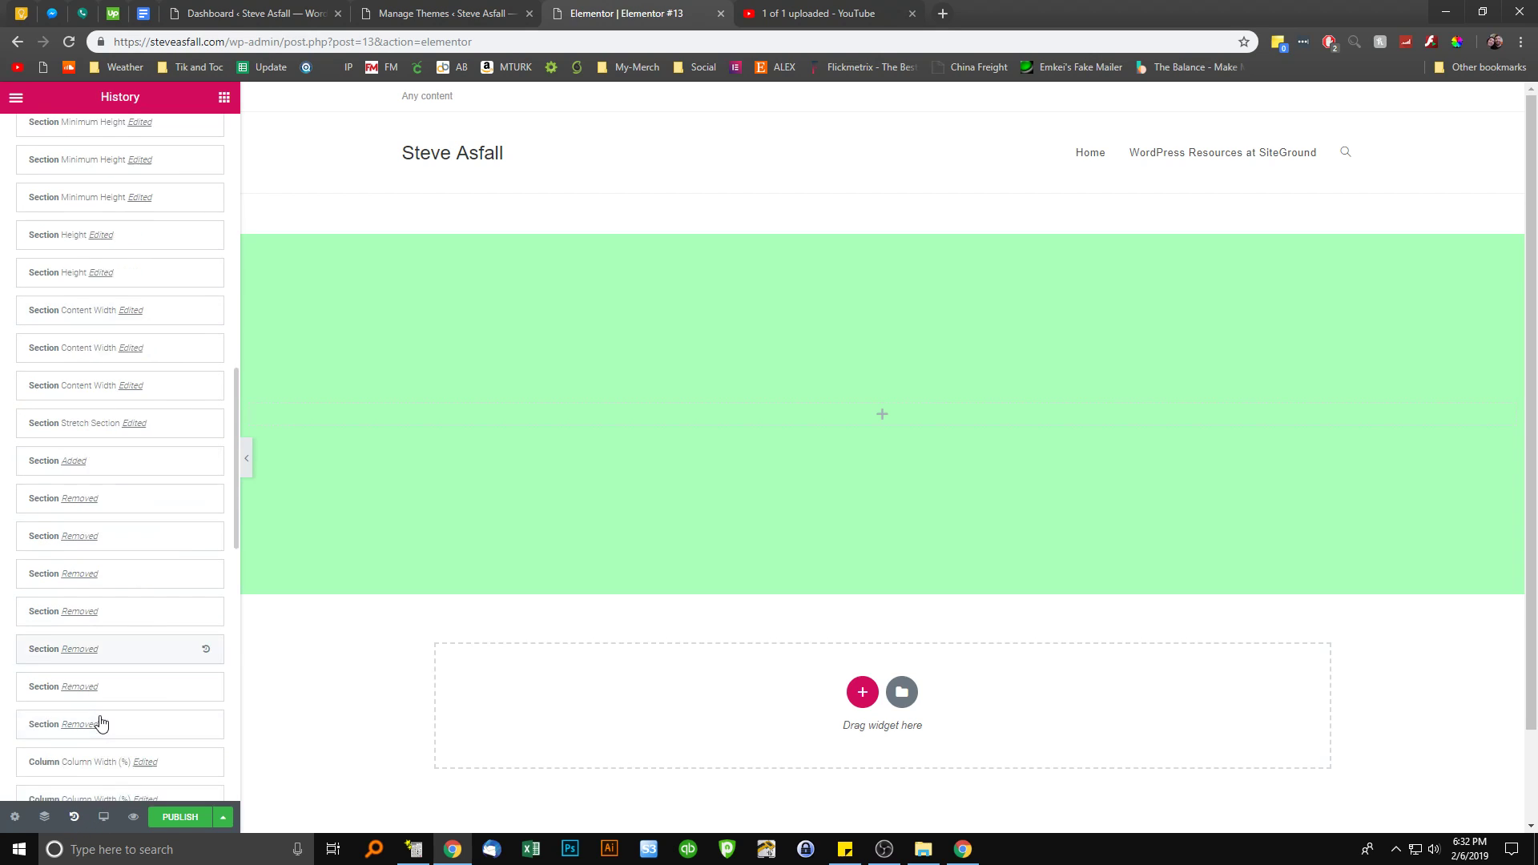
scroll(104, 720, "up", 15)
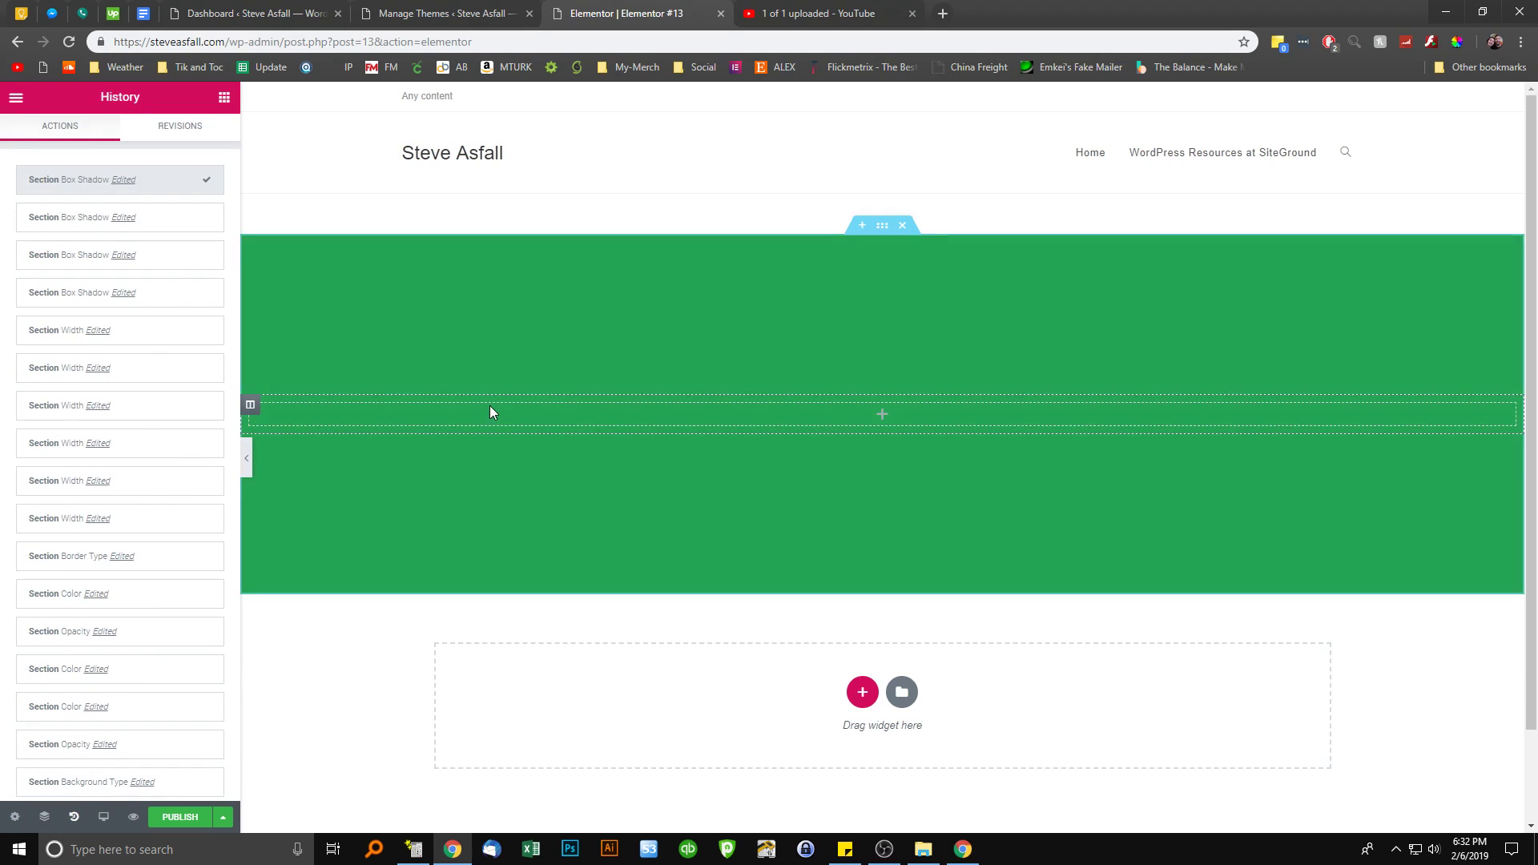
Reopen the green section for editing and return to its Border style settings
right_click(686, 303)
left_click(725, 317)
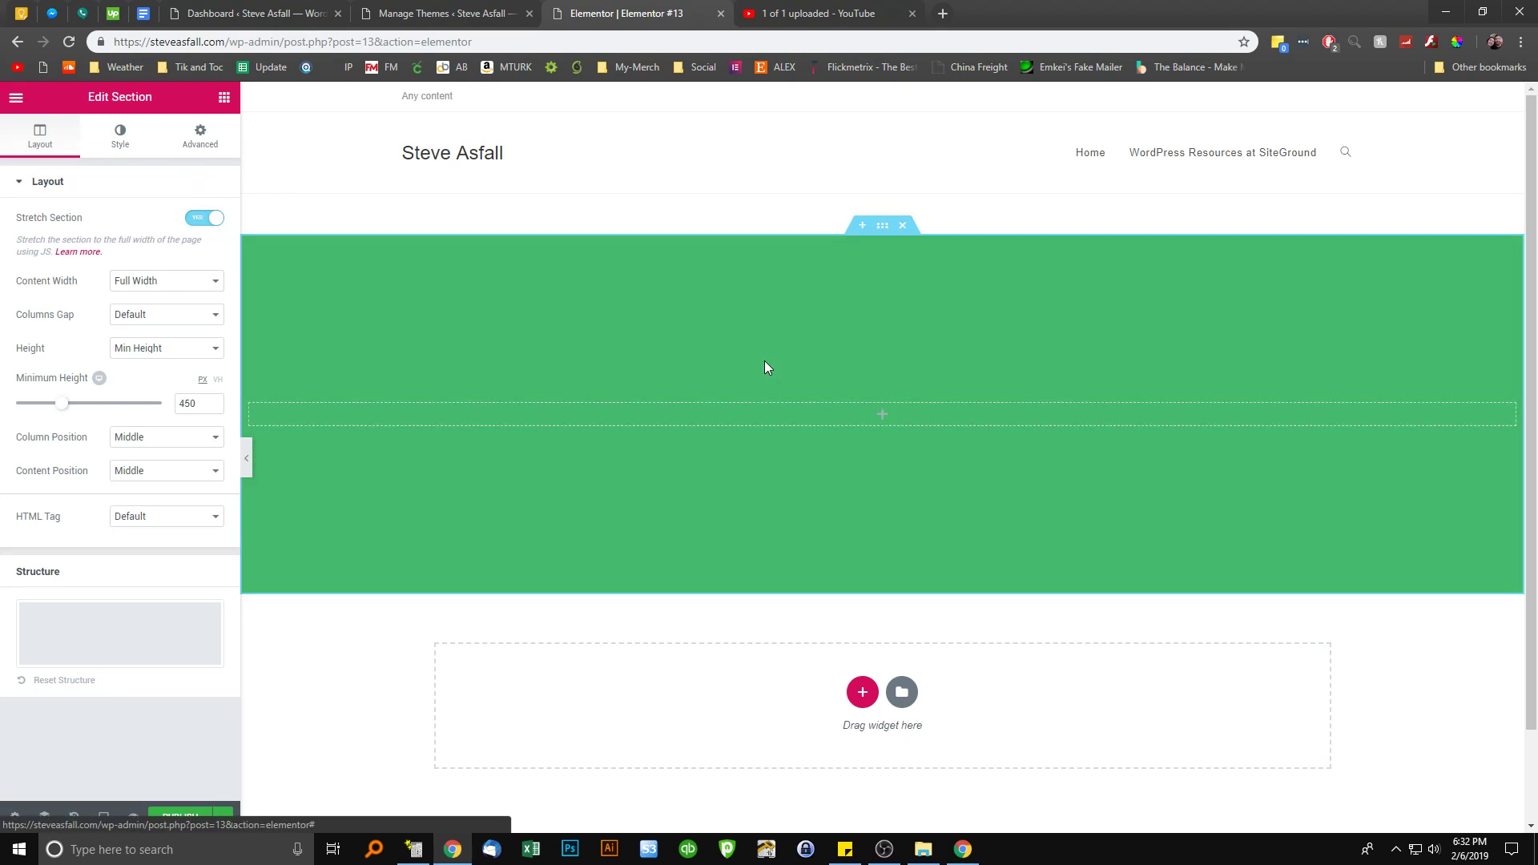
right_click(766, 324)
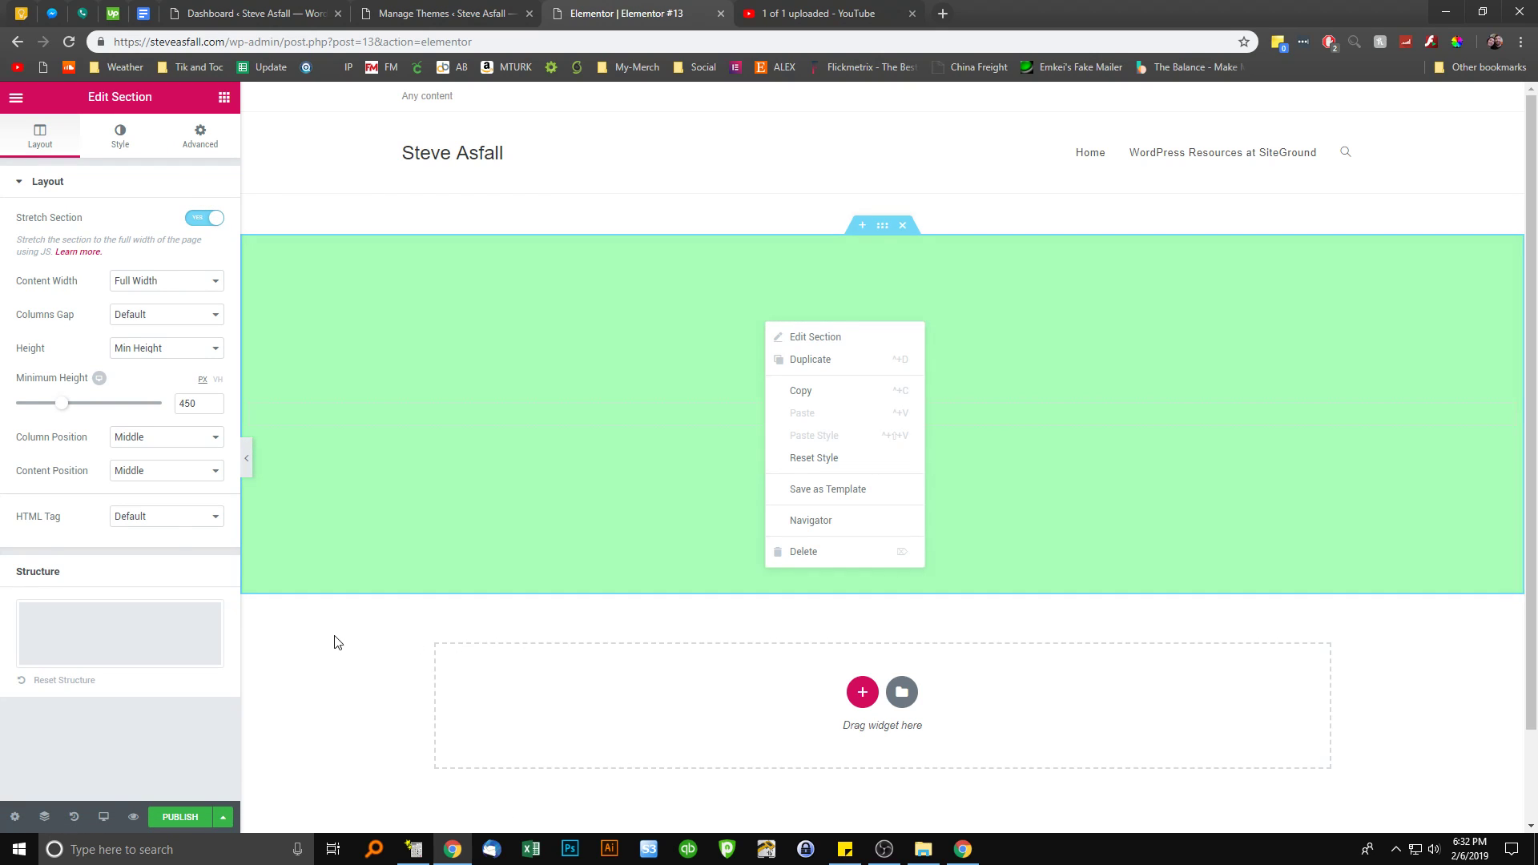
left_click(336, 643)
right_click(872, 272)
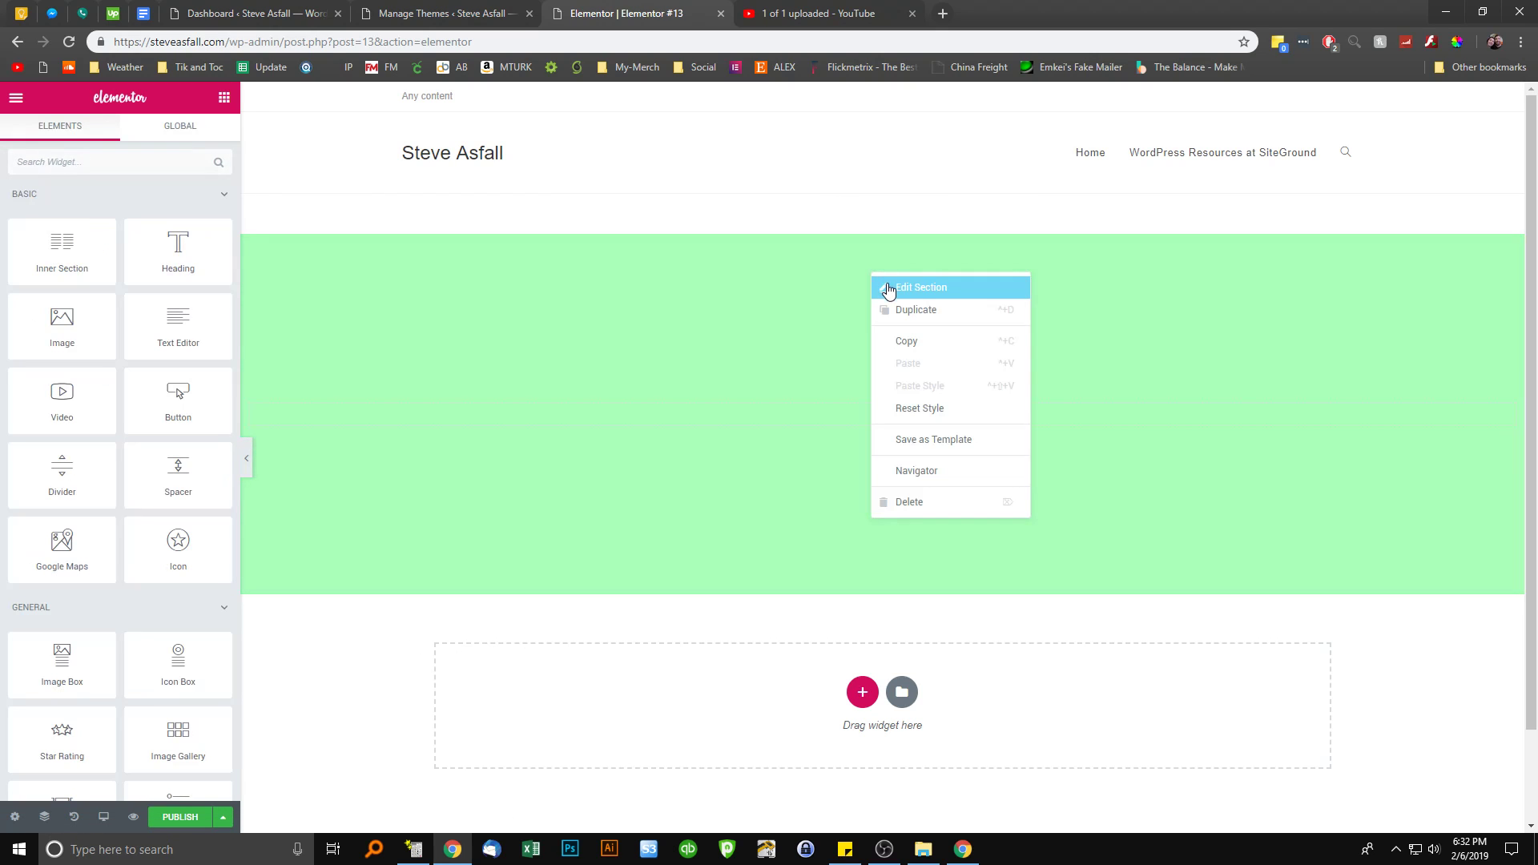
right_click(881, 226)
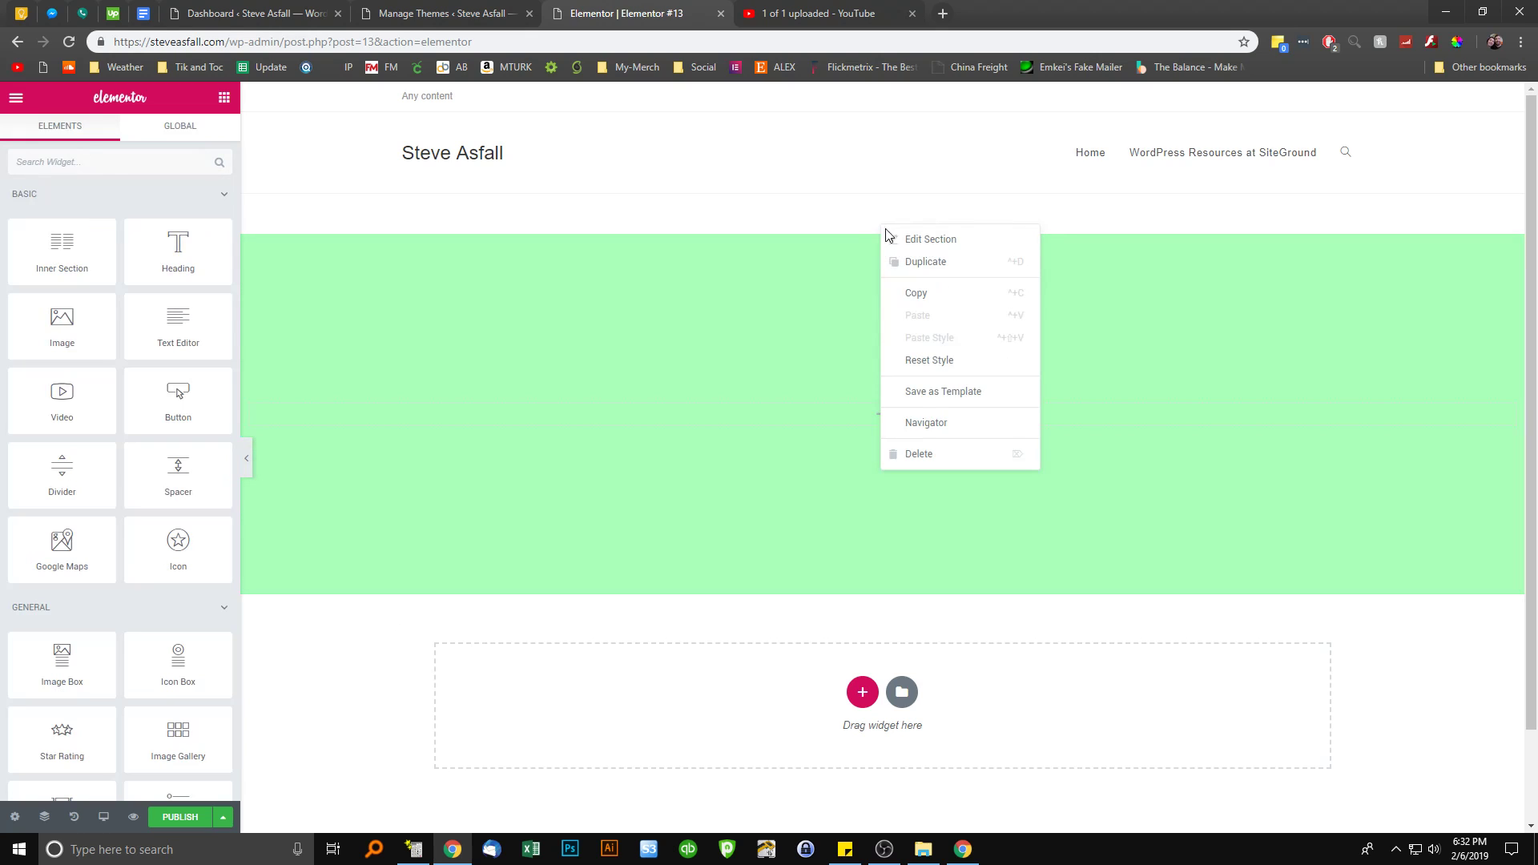
left_click(911, 240)
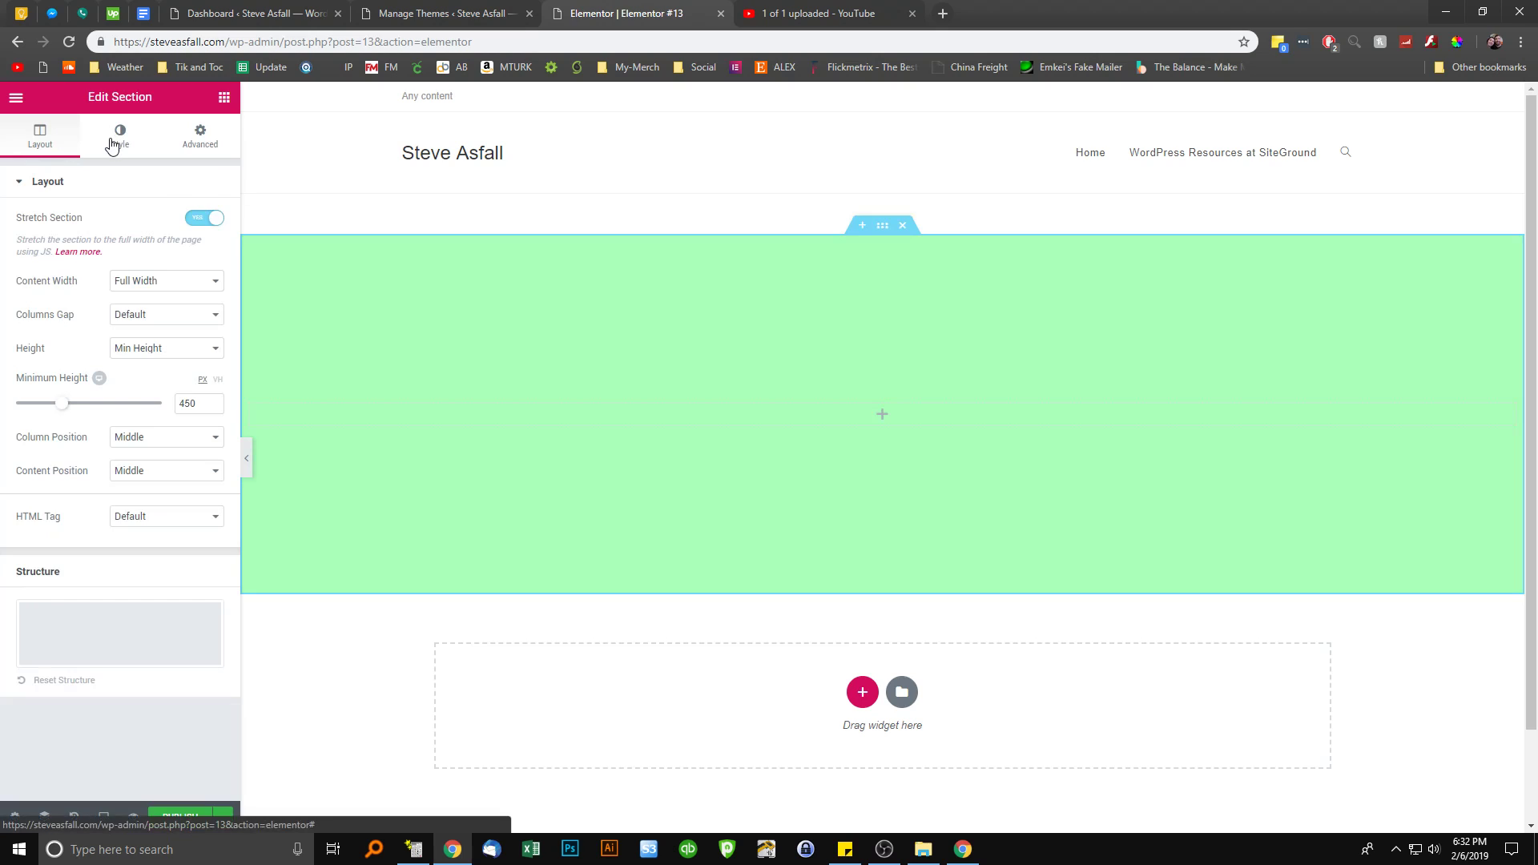
left_click(129, 140)
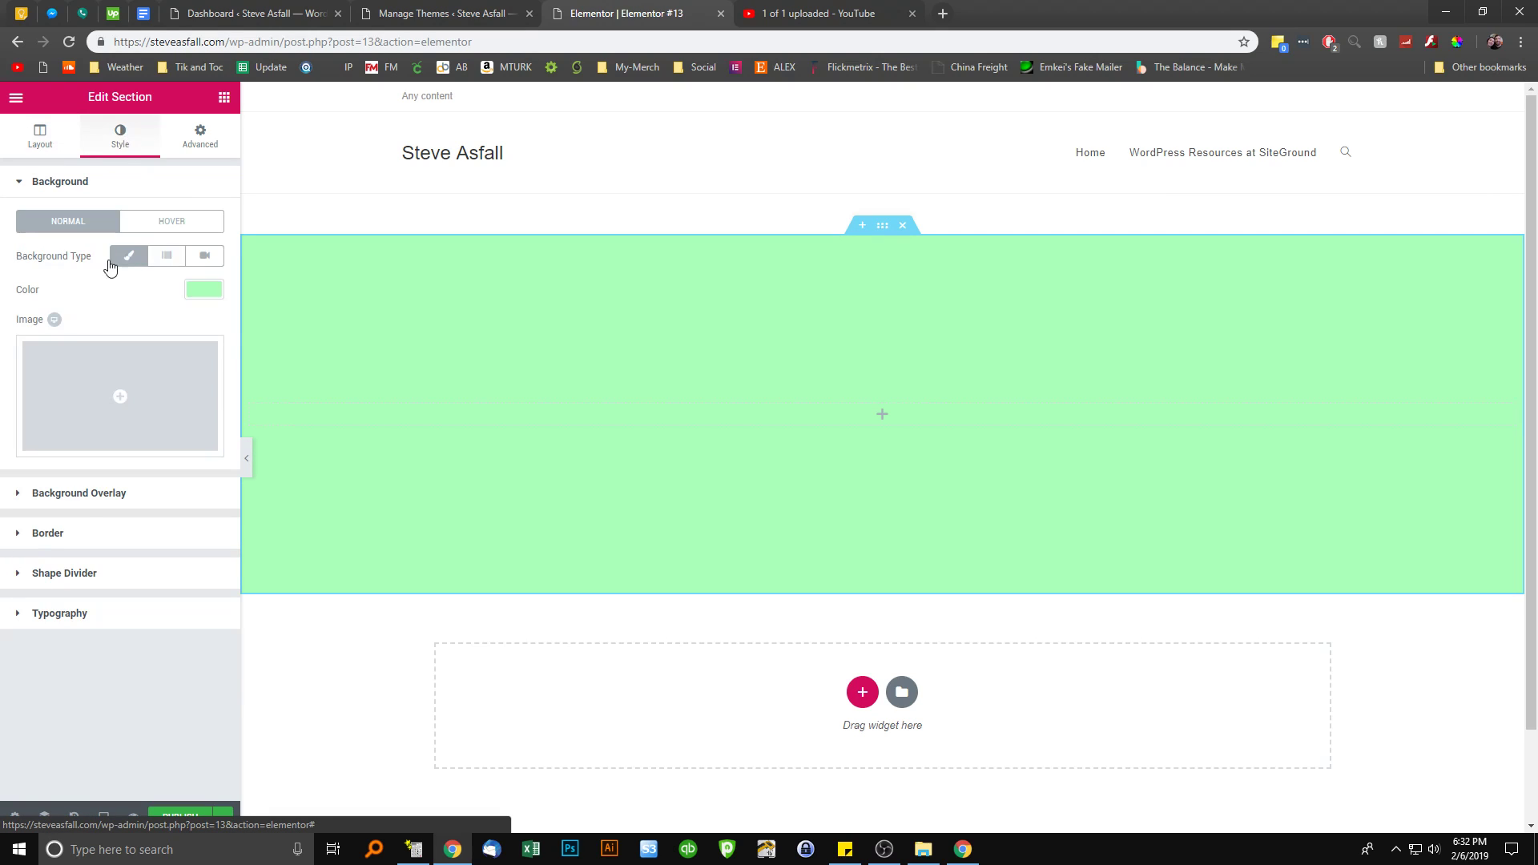
left_click(95, 534)
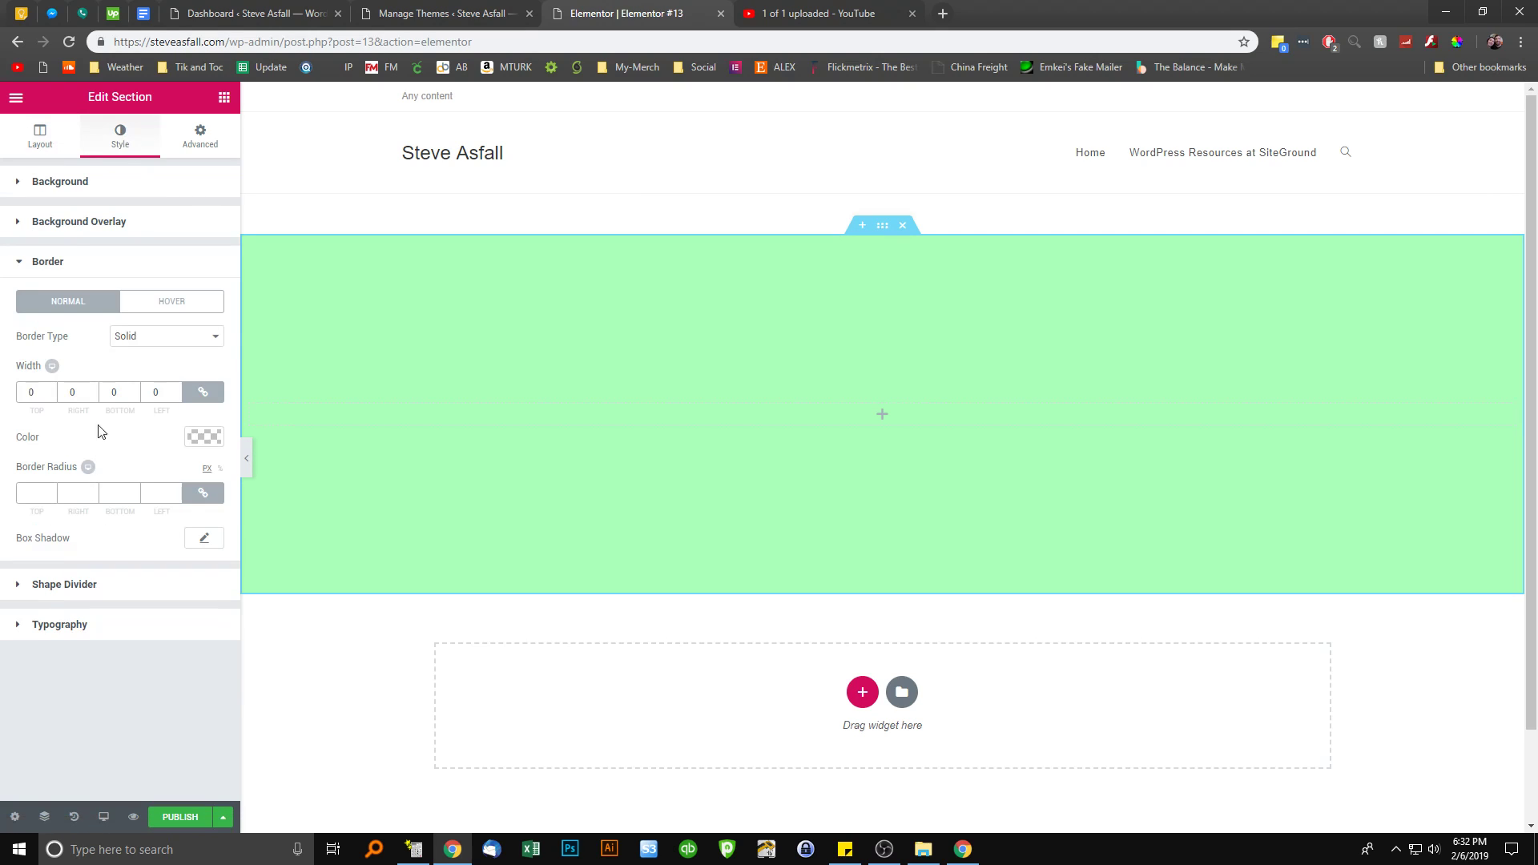
Open the section's Shape Divider settings and set the top divider type to Mountains
left_click(76, 263)
left_click(76, 303)
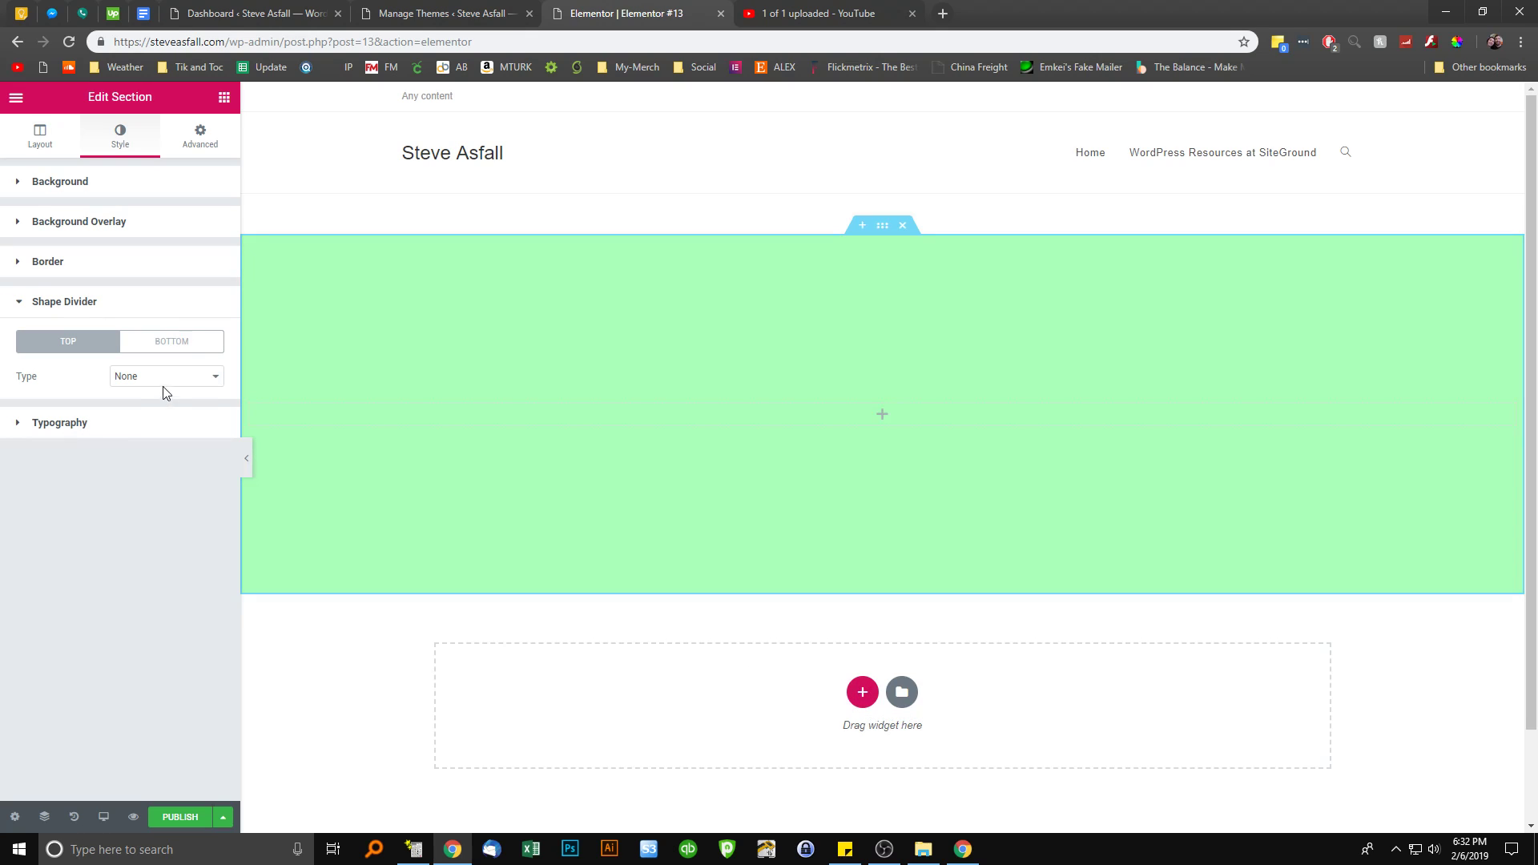
left_click(163, 383)
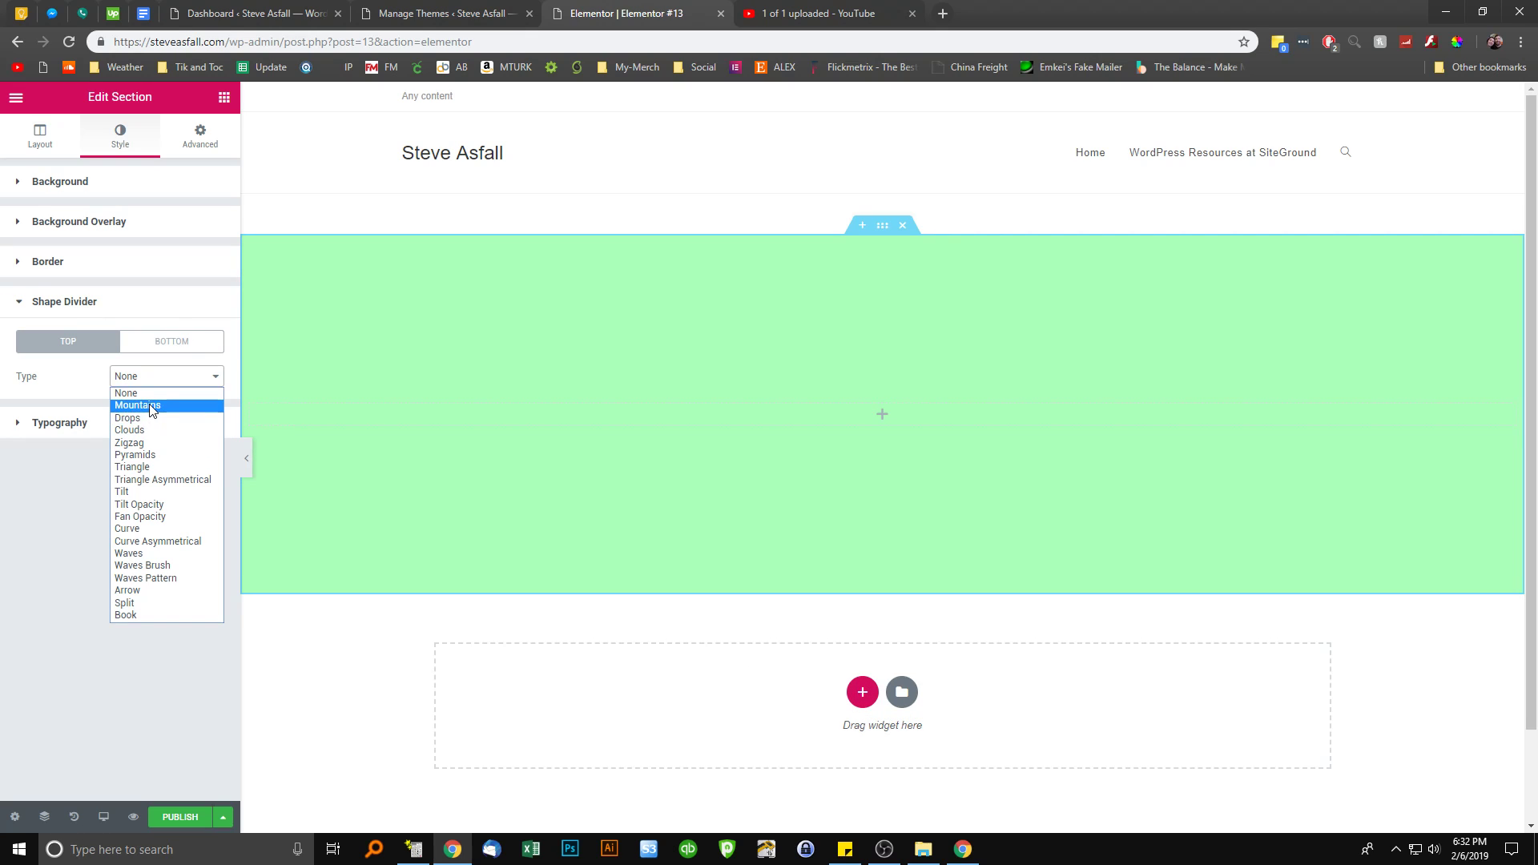
left_click(146, 406)
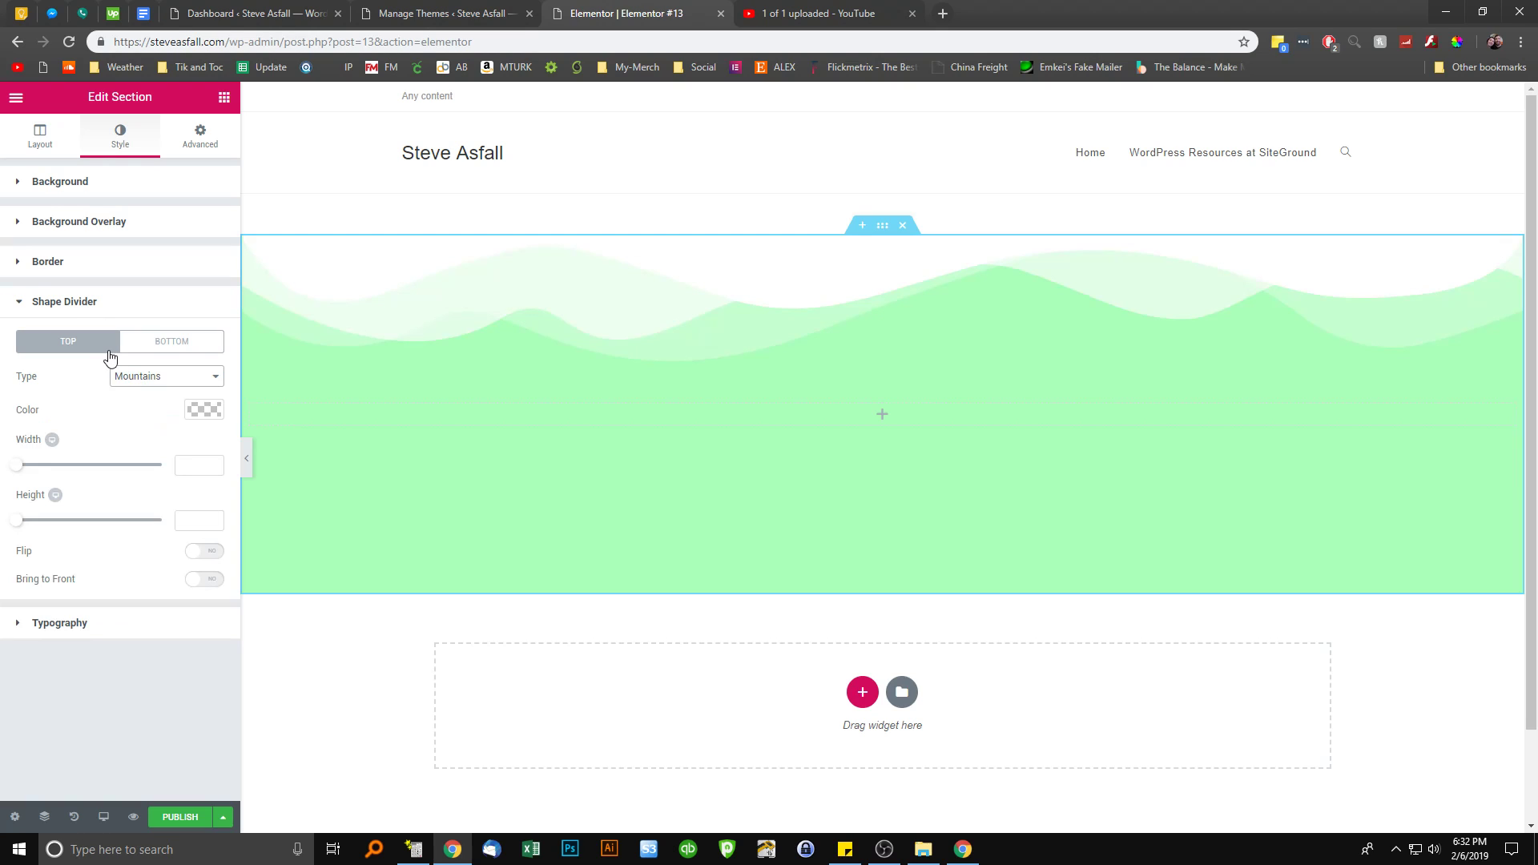
Try the Drops, Clouds and Zigzag types for the section's top shape divider
left_click(146, 380)
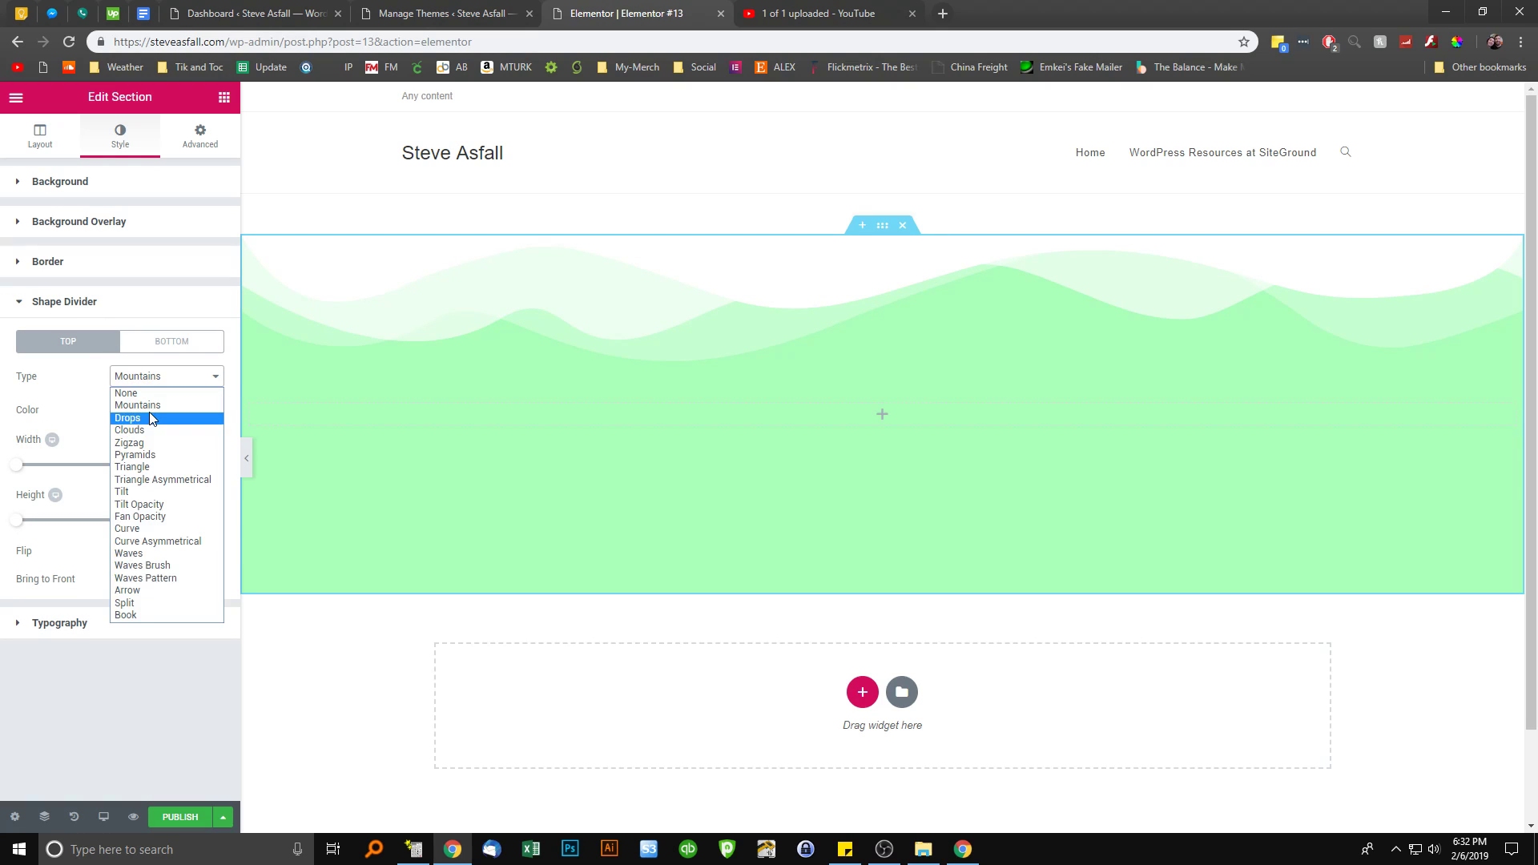
left_click(149, 412)
left_click(151, 378)
left_click(156, 414)
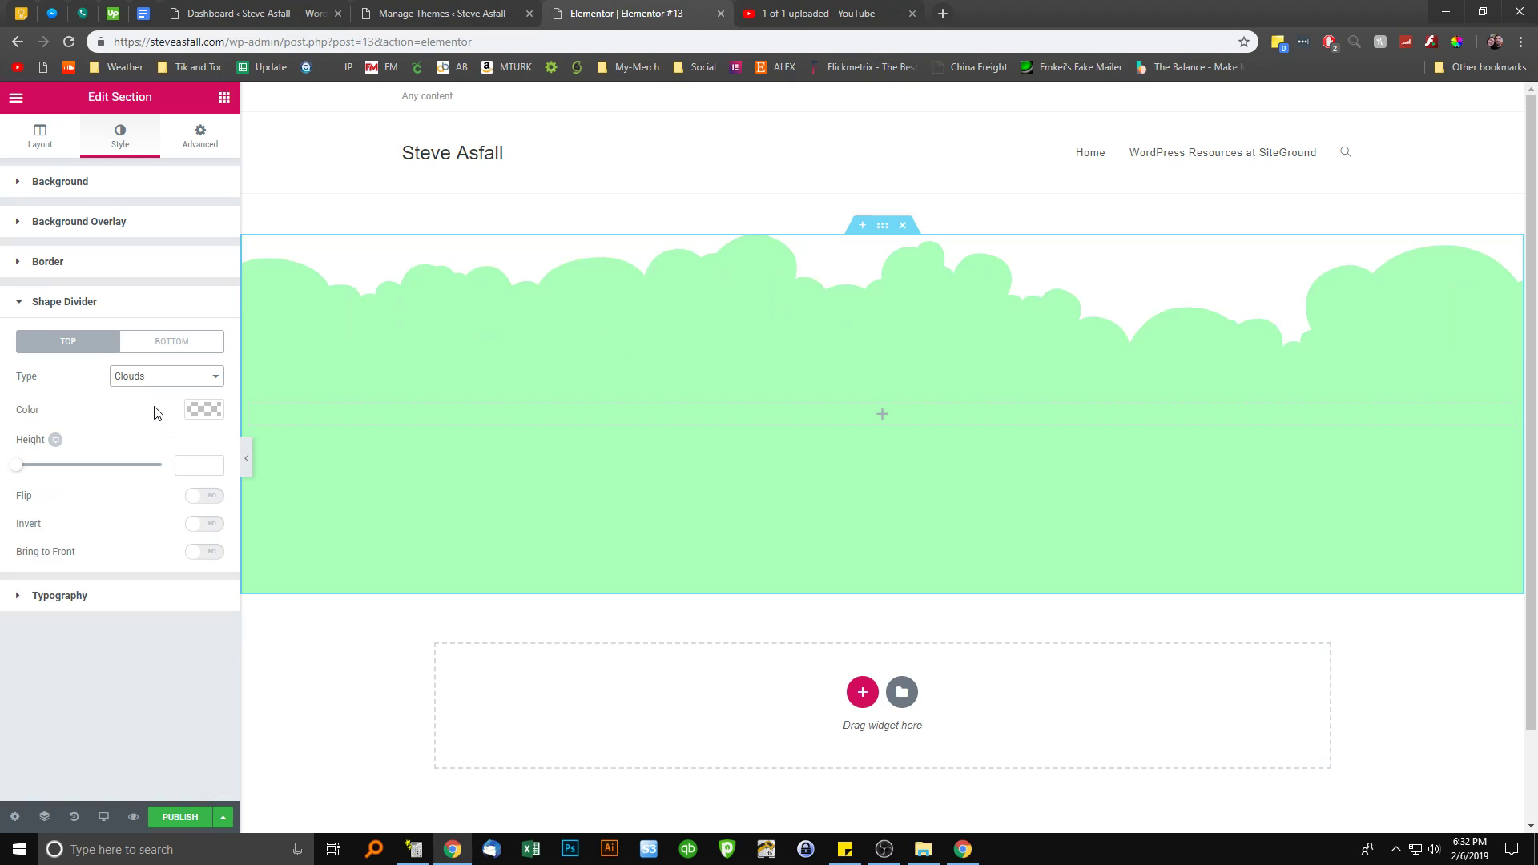
left_click(158, 391)
left_click(175, 437)
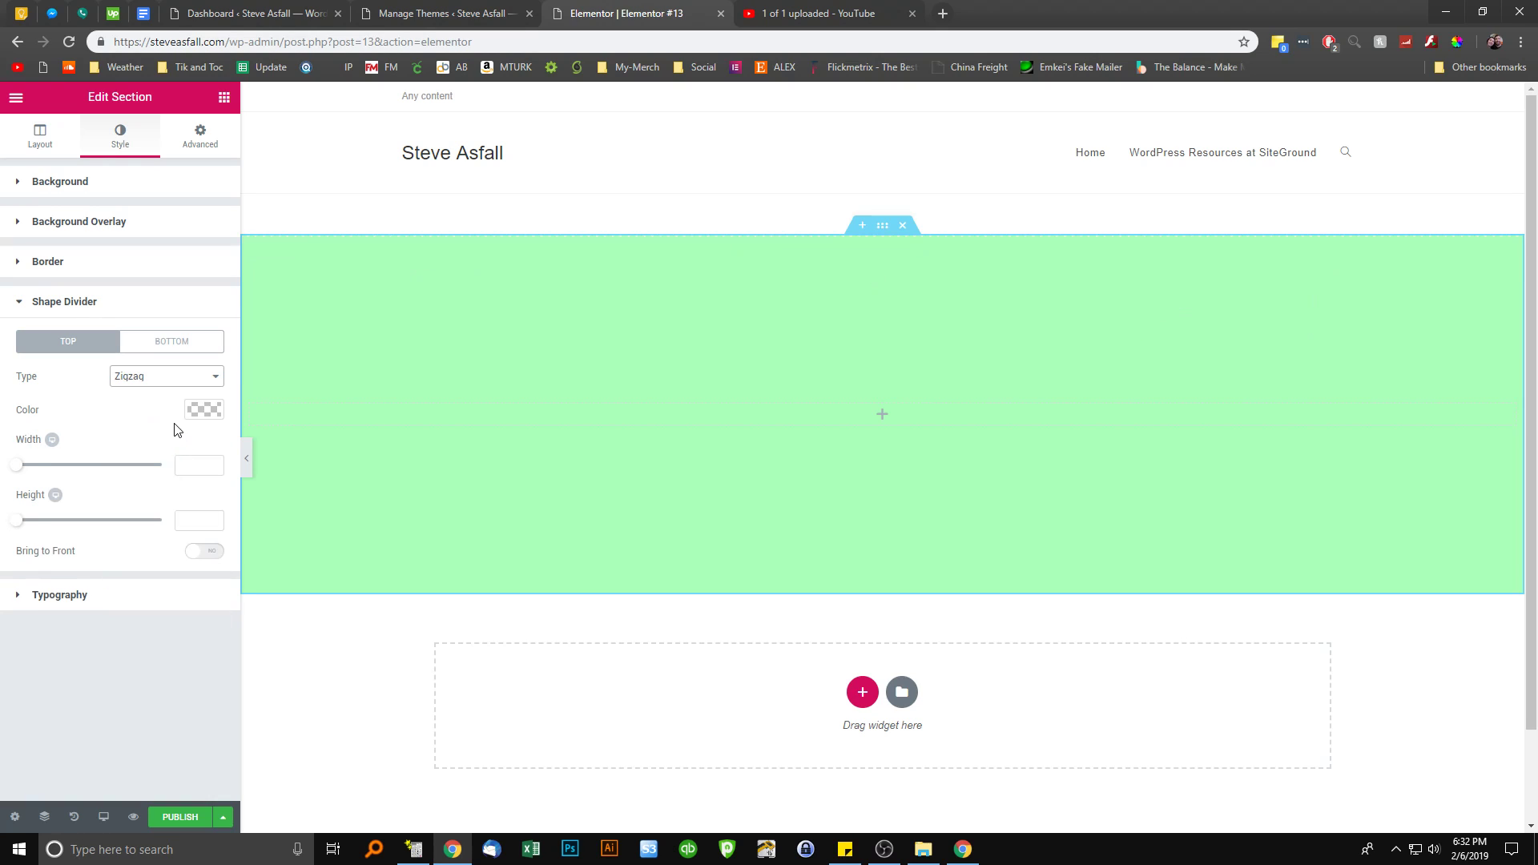
Preview Pyramids, Triangle and Triangle Asymmetrical as the top divider, and set its type to Tilt
left_click(178, 380)
left_click(164, 460)
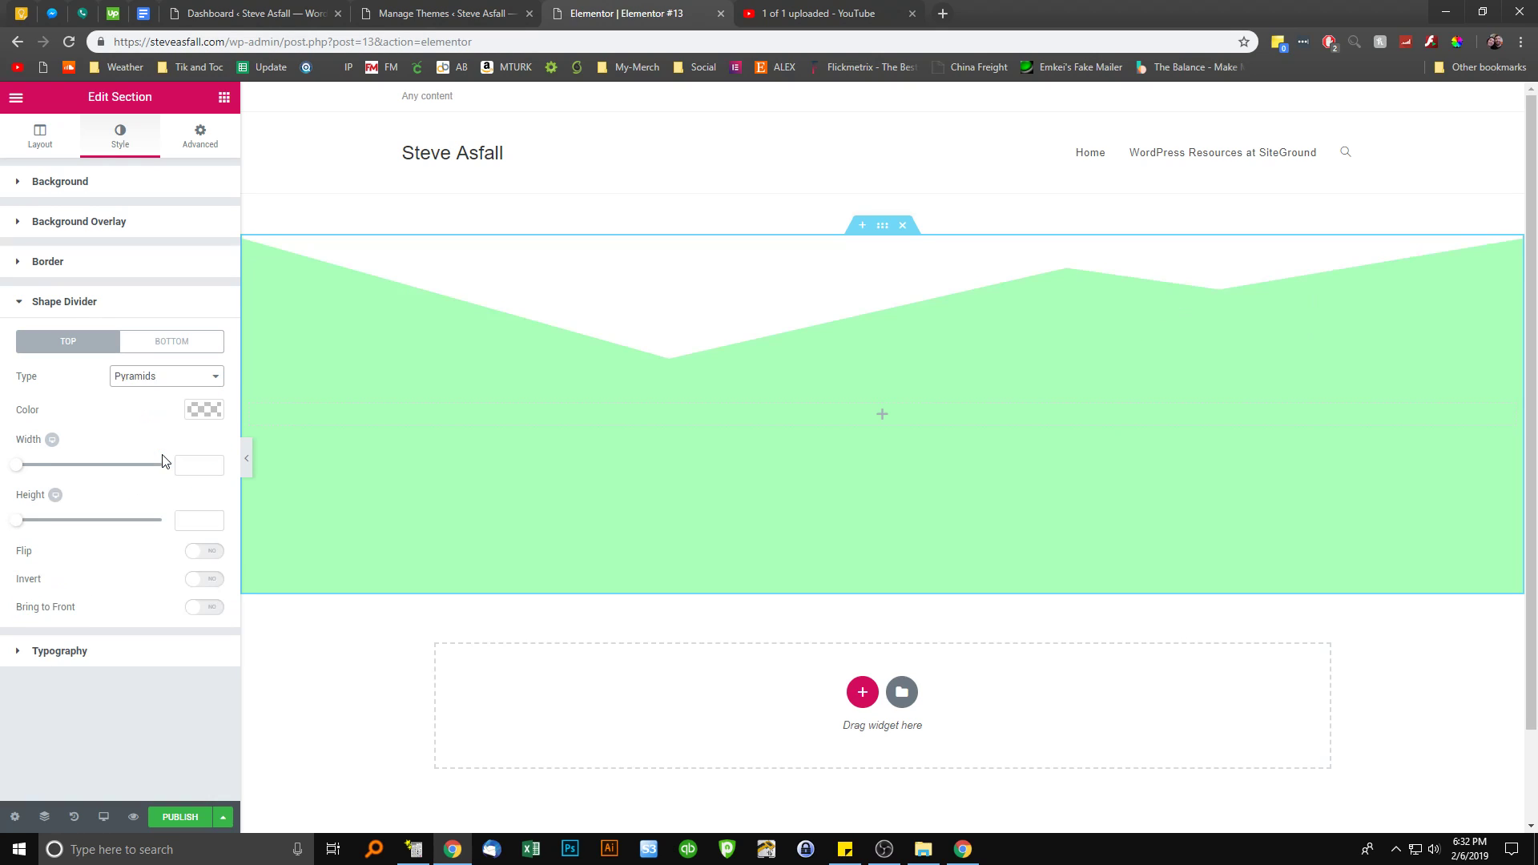
left_click(157, 382)
left_click(154, 465)
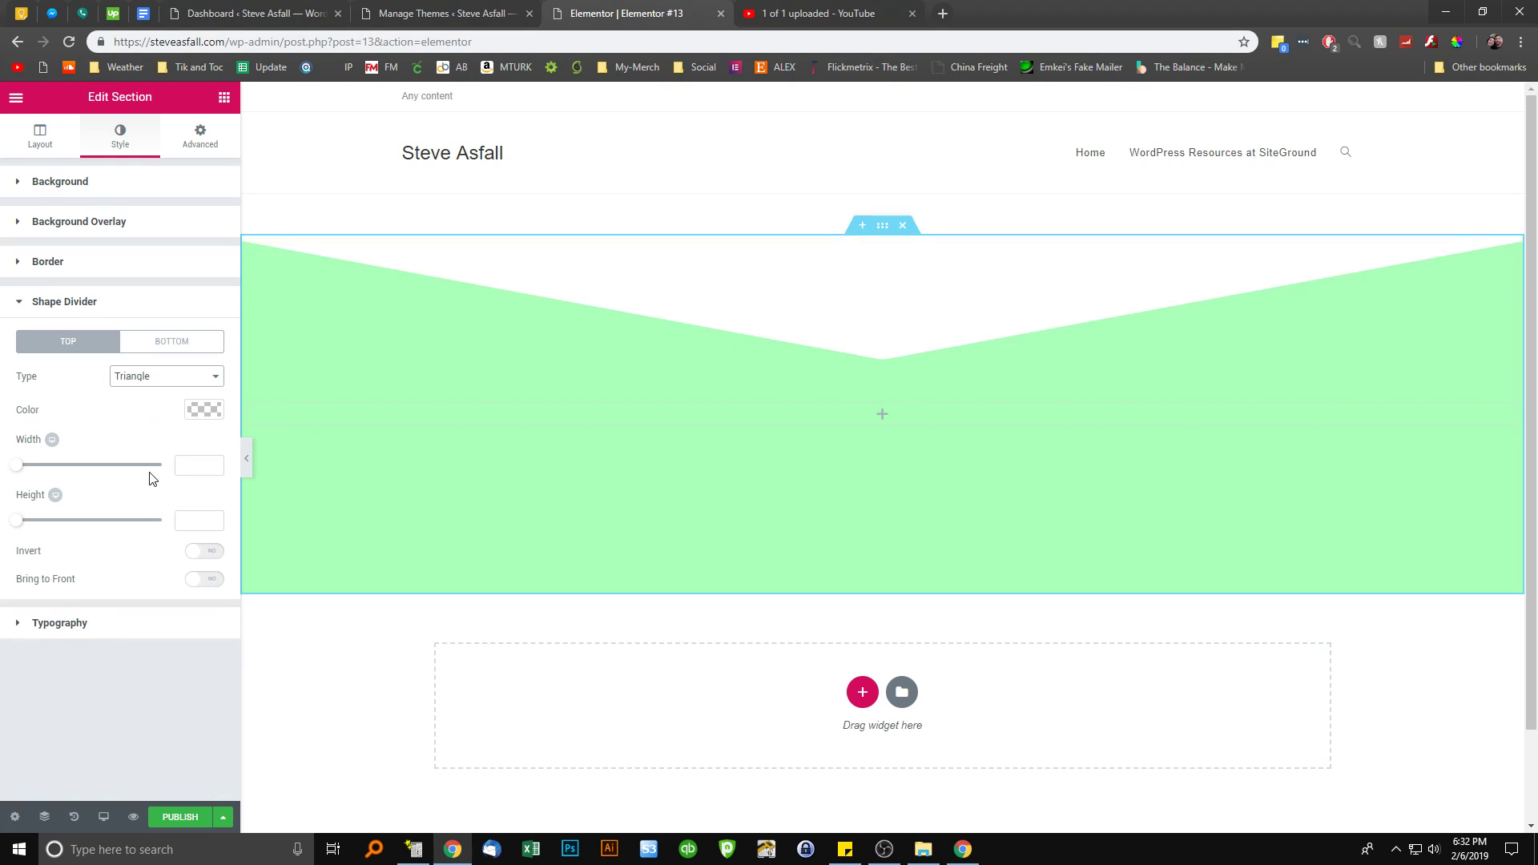
left_click(157, 386)
left_click(156, 479)
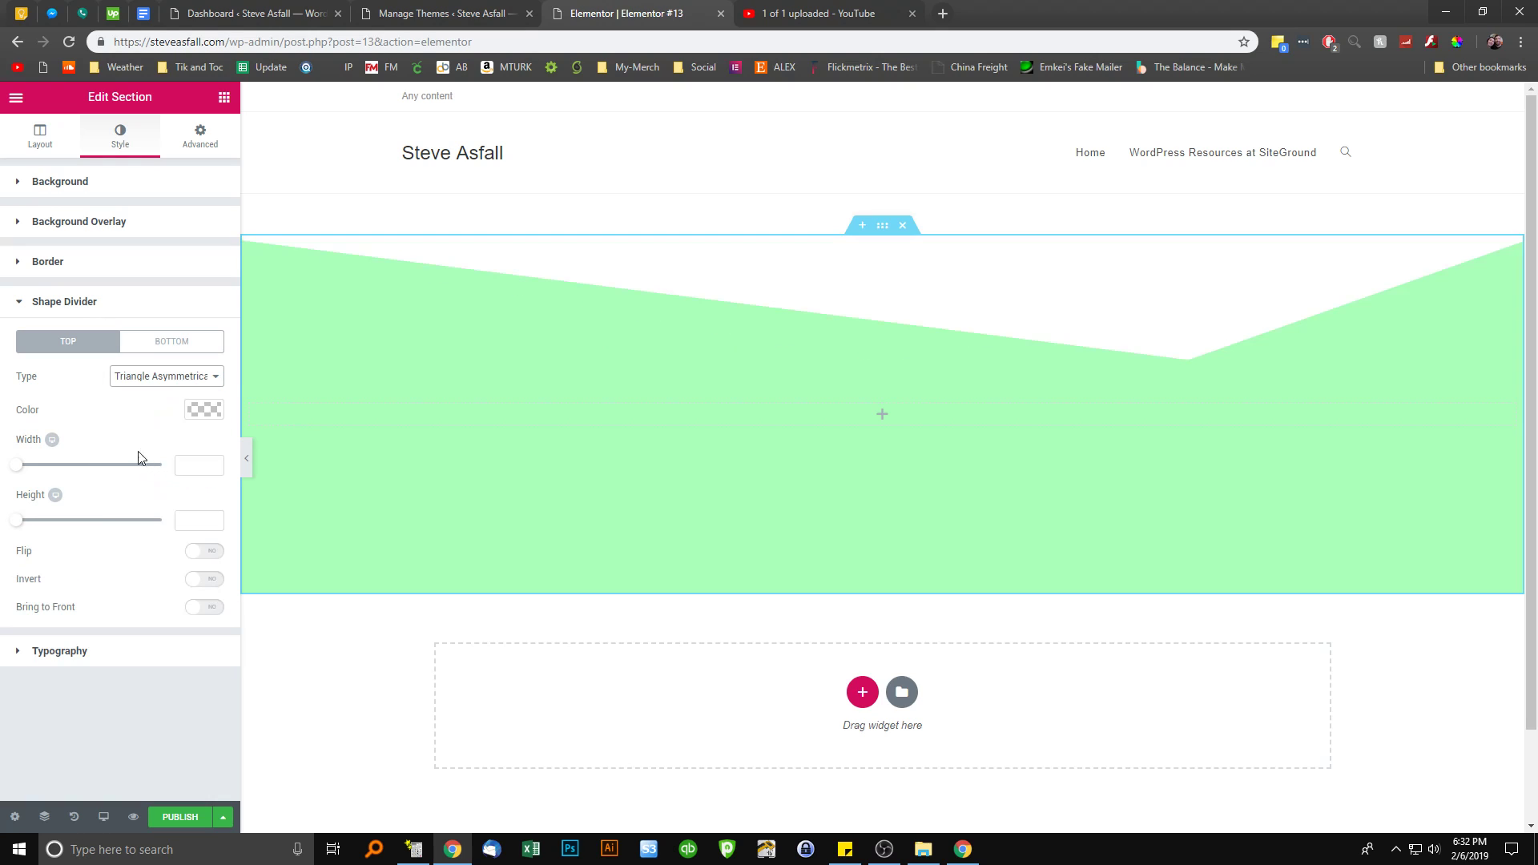
left_click(144, 383)
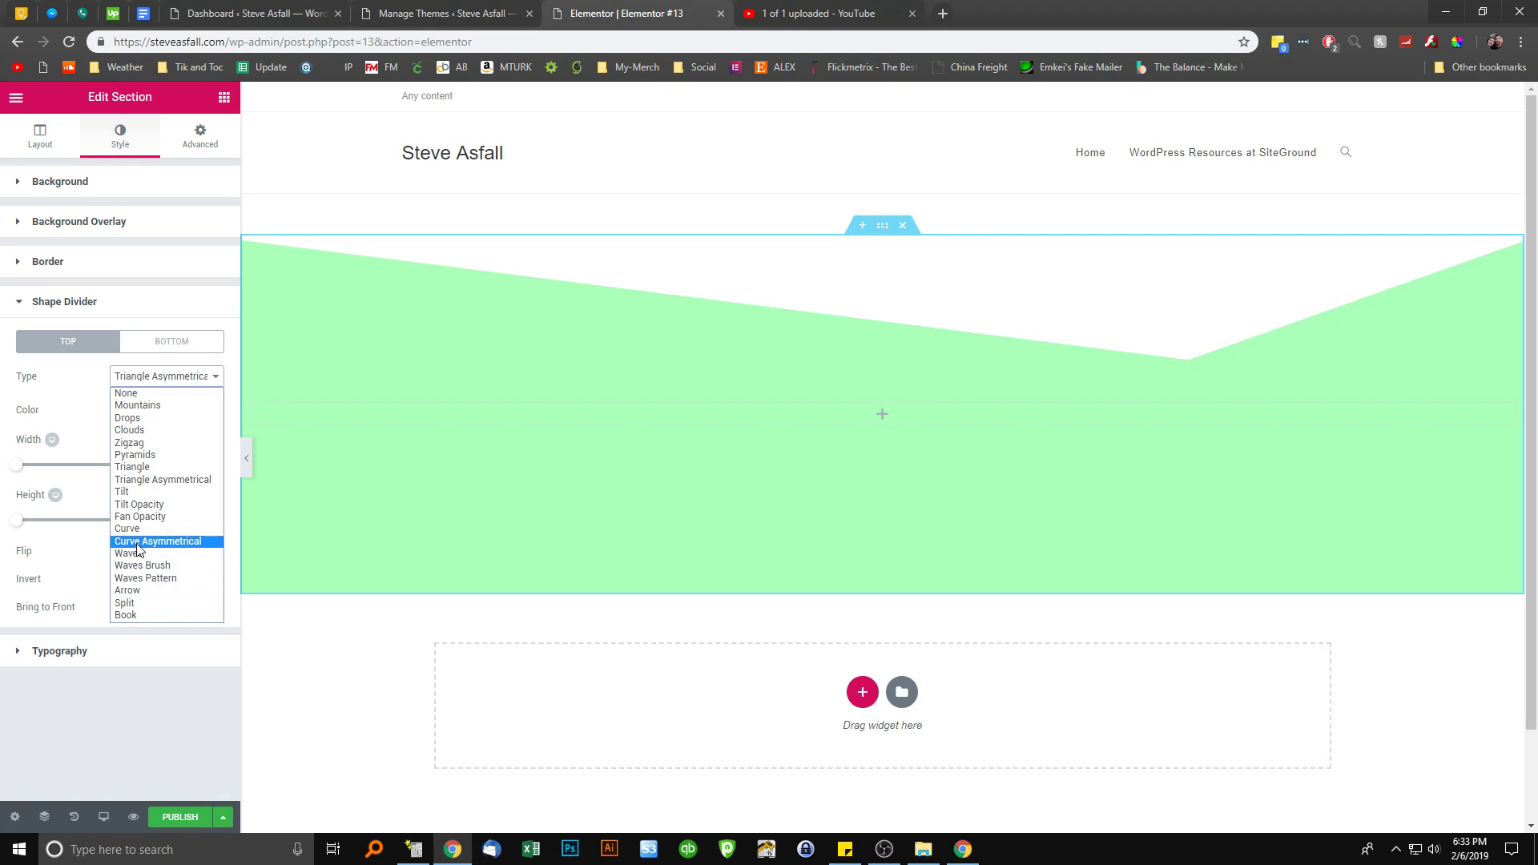
left_click(141, 492)
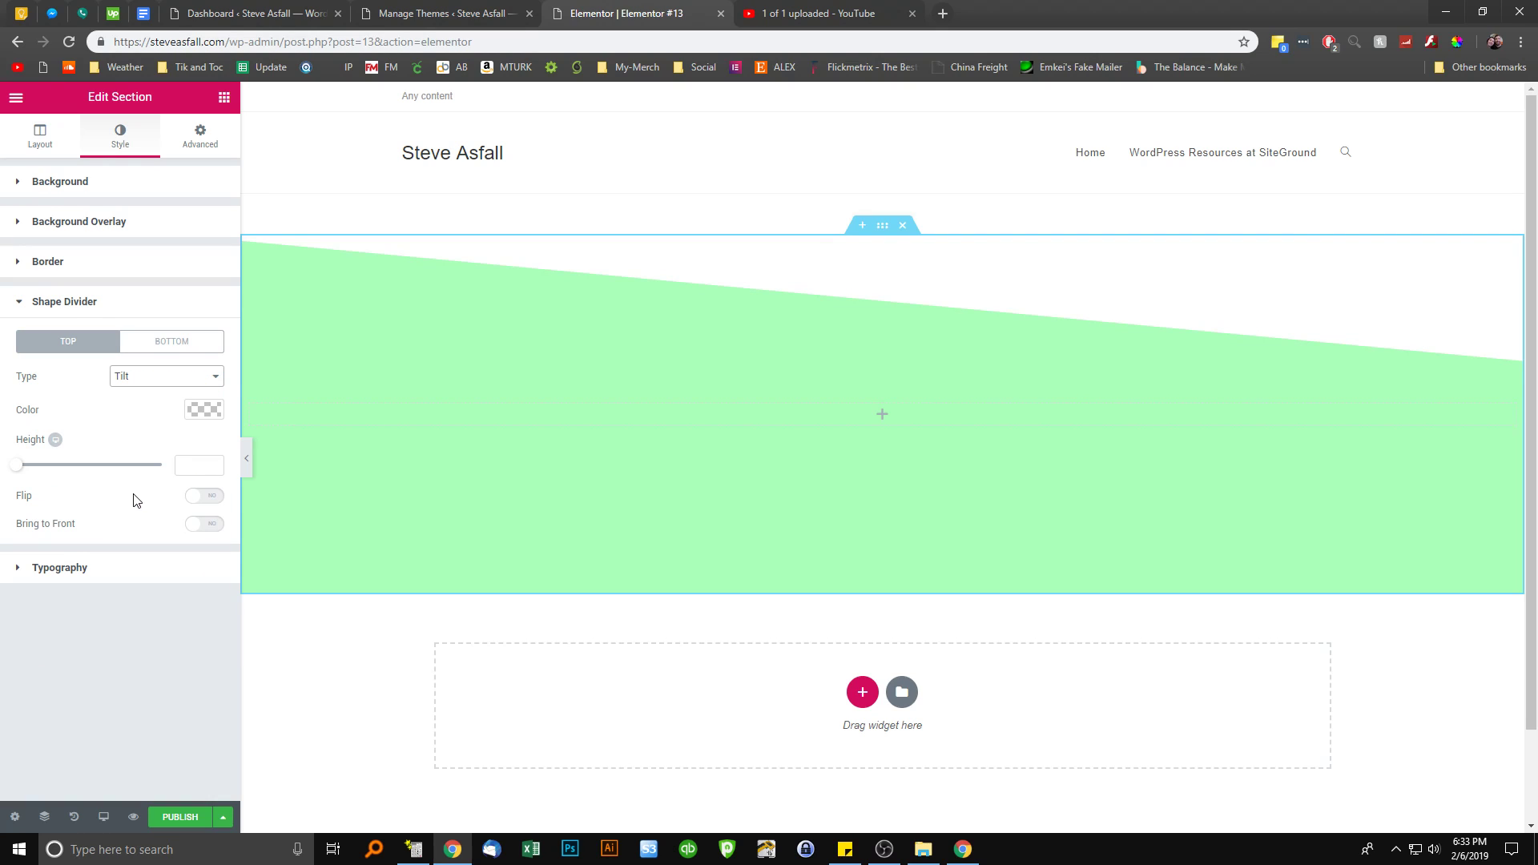
Open the my-merch.com home page in a new browser tab
key("ctrl+t")
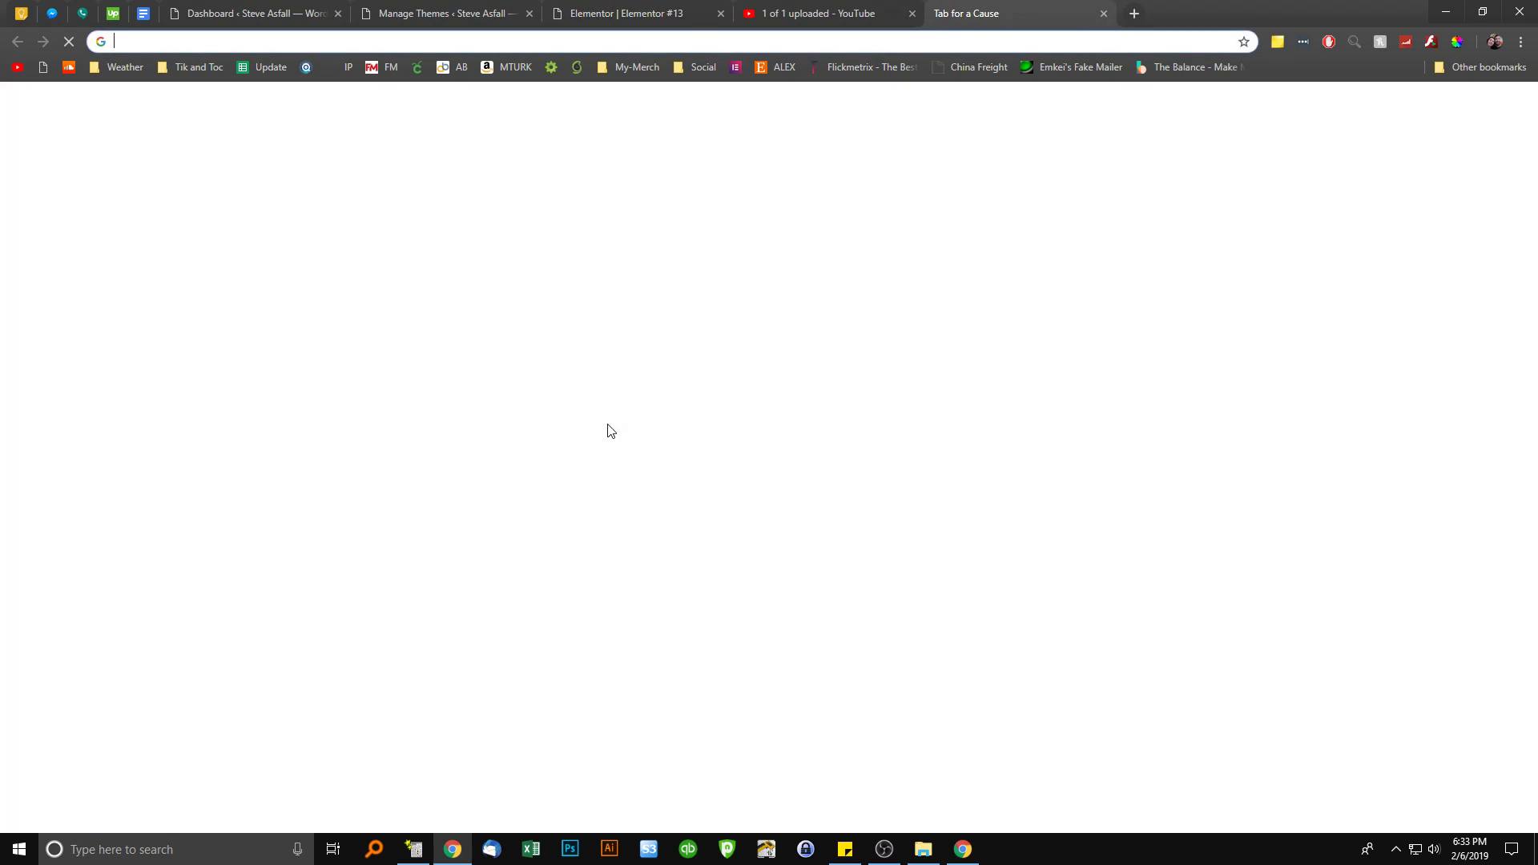
type("my")
key("Return")
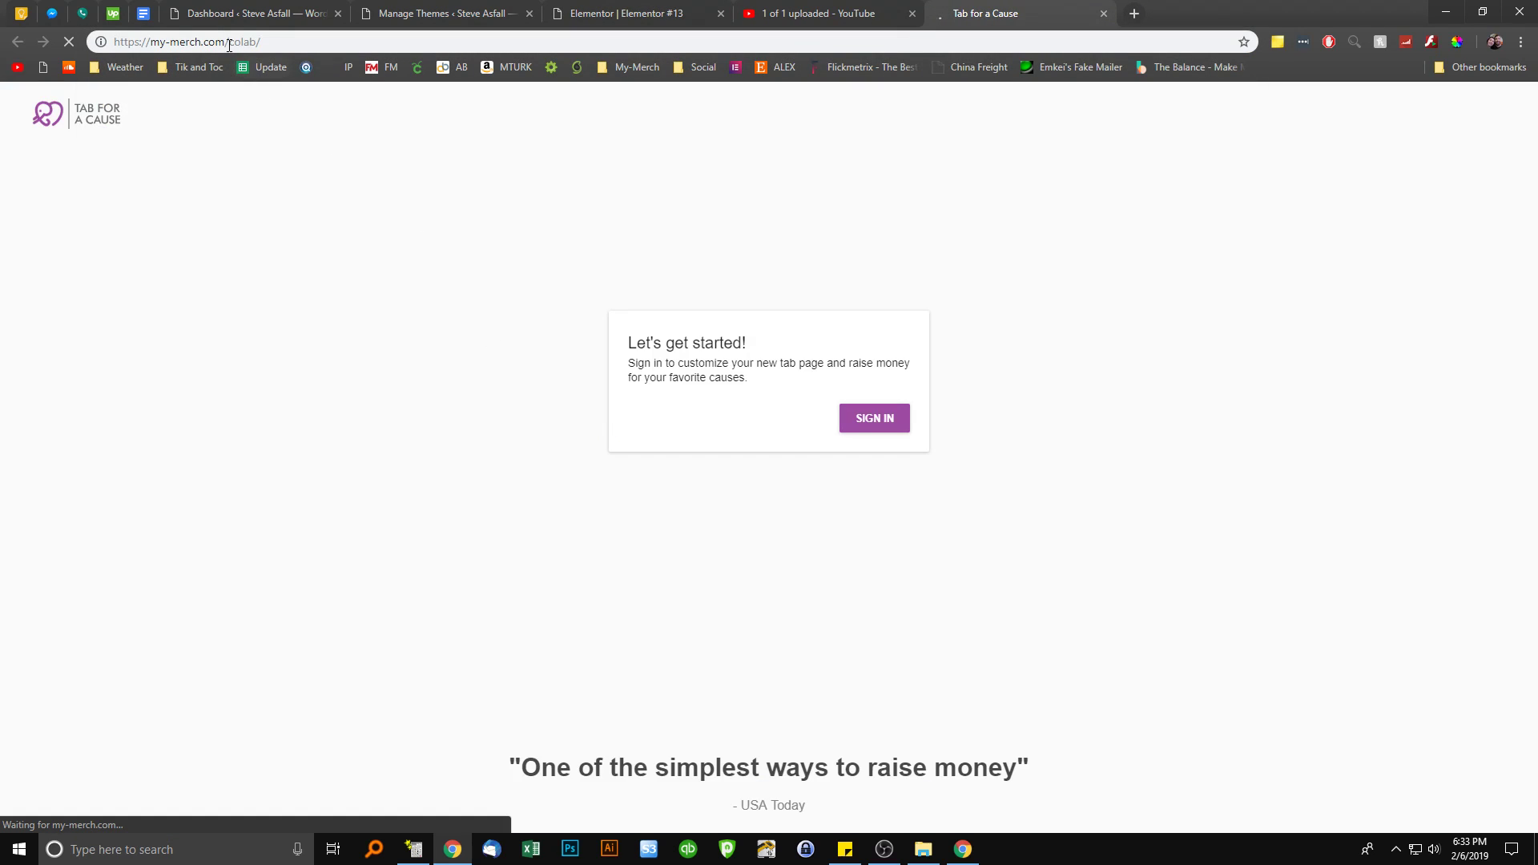
left_click_drag(231, 48, 484, 45)
key("BackSpace")
key("Return")
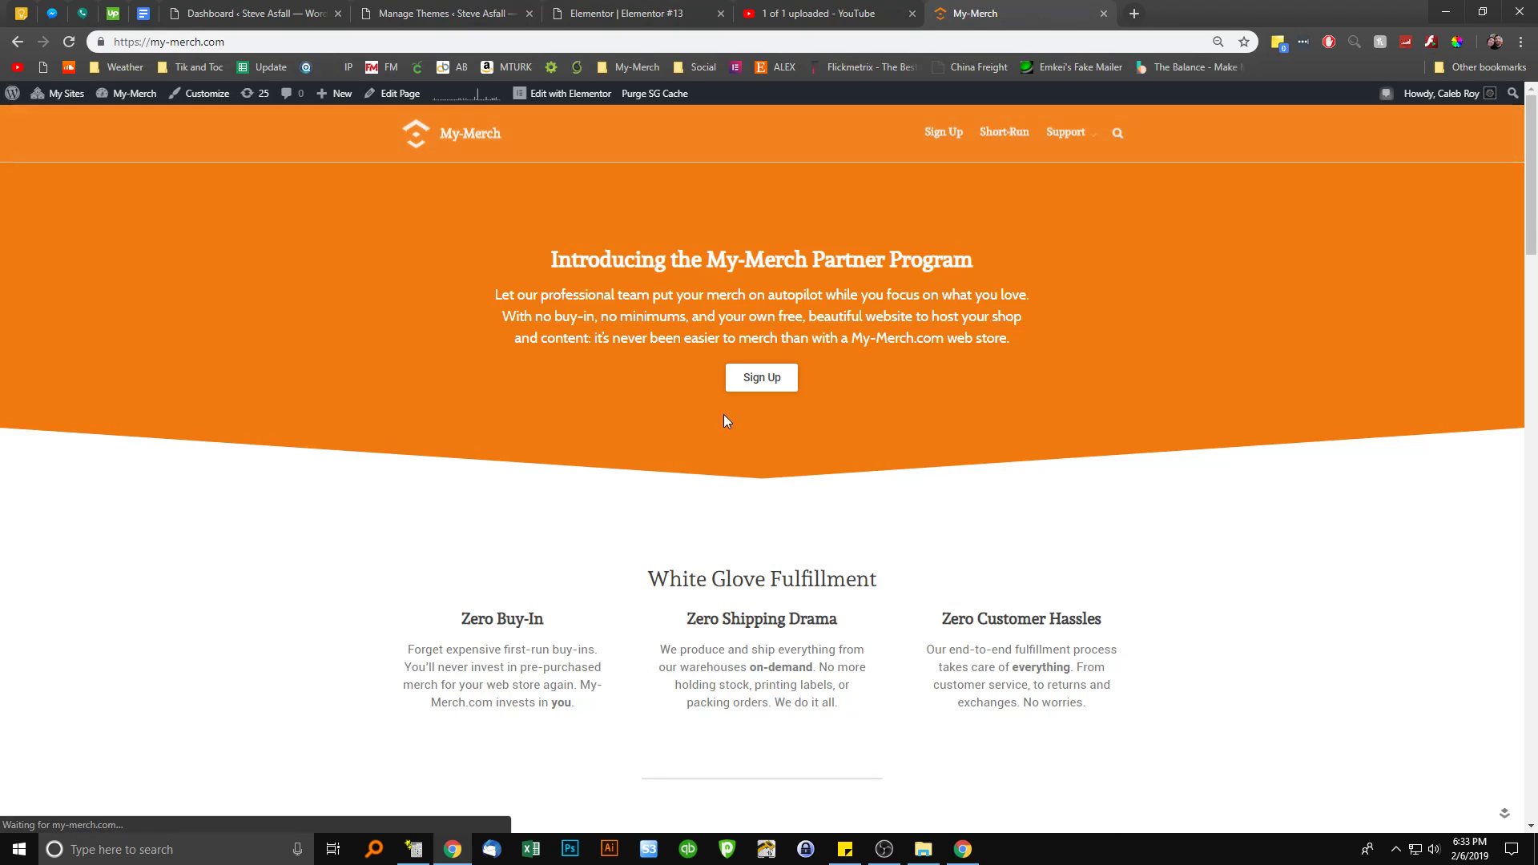
Look through the My-Merch home page for examples of shape dividers and return to the Elementor editor
scroll(671, 410, "down", 20)
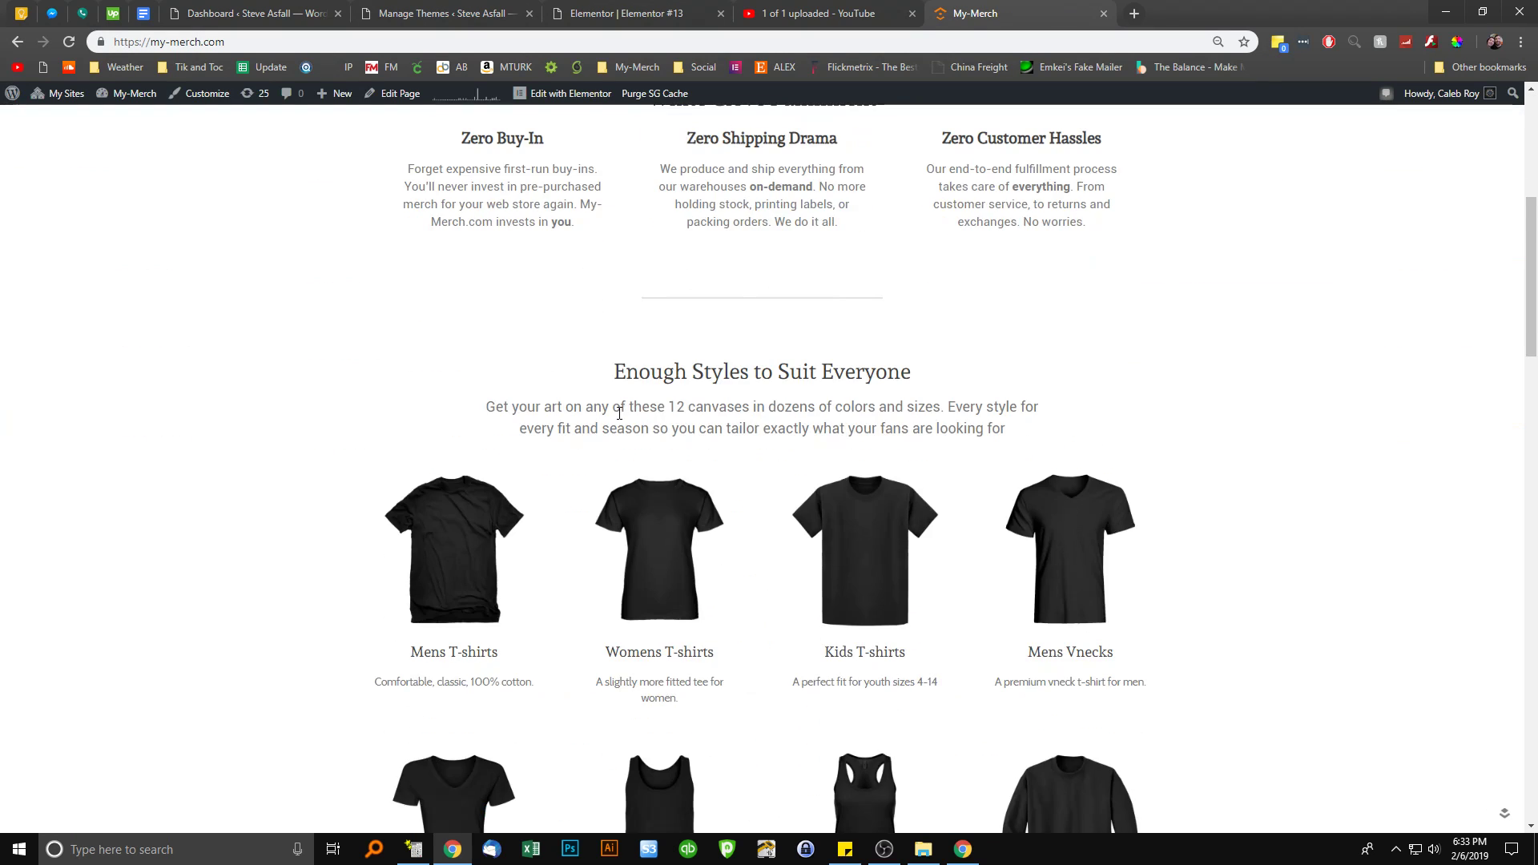
scroll(358, 456, "down", 2)
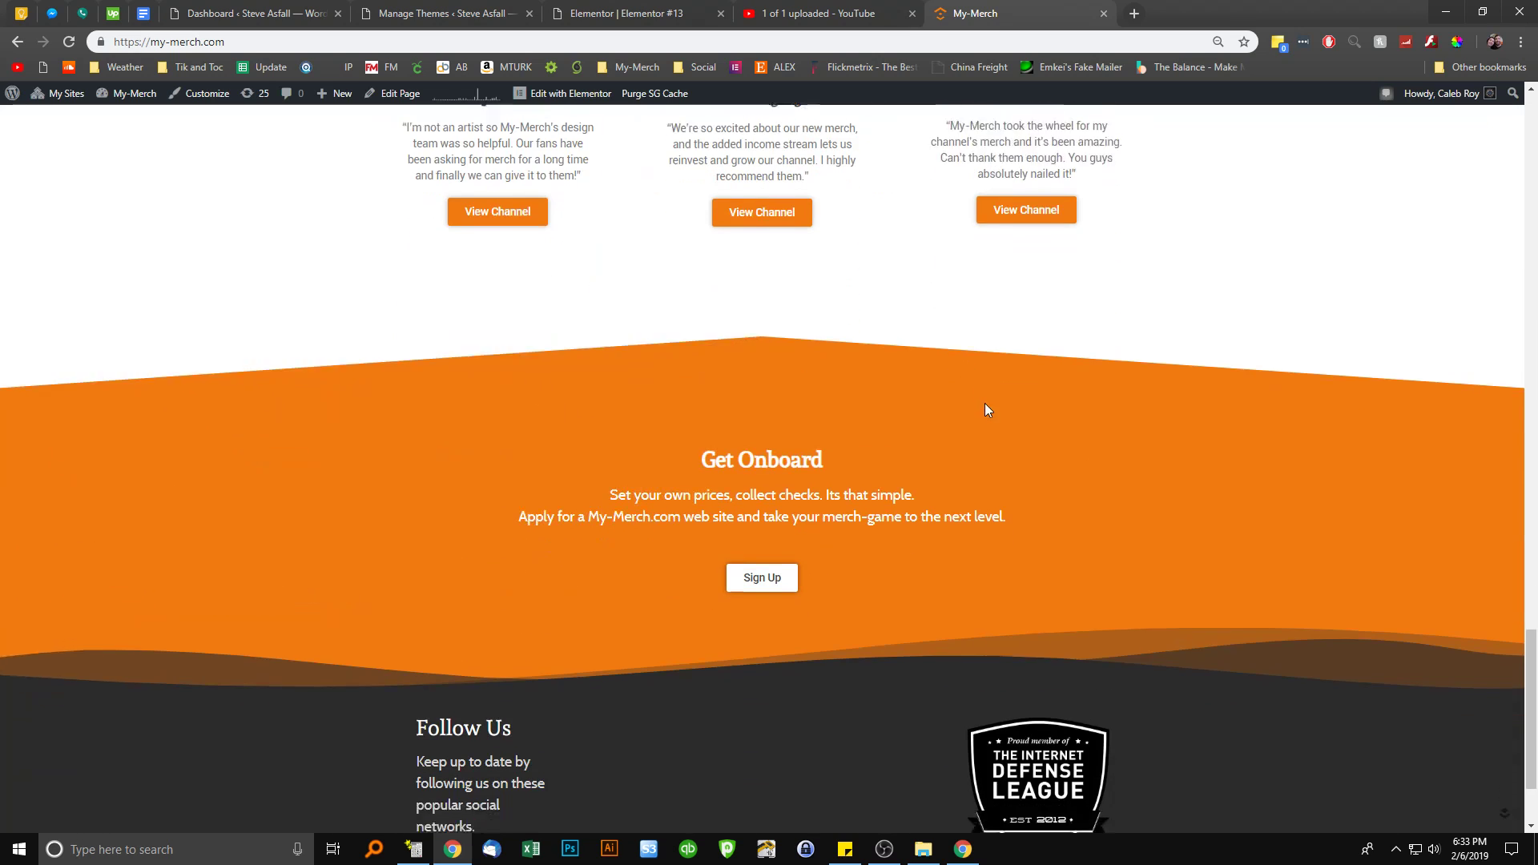
left_click(855, 14)
left_click(625, 15)
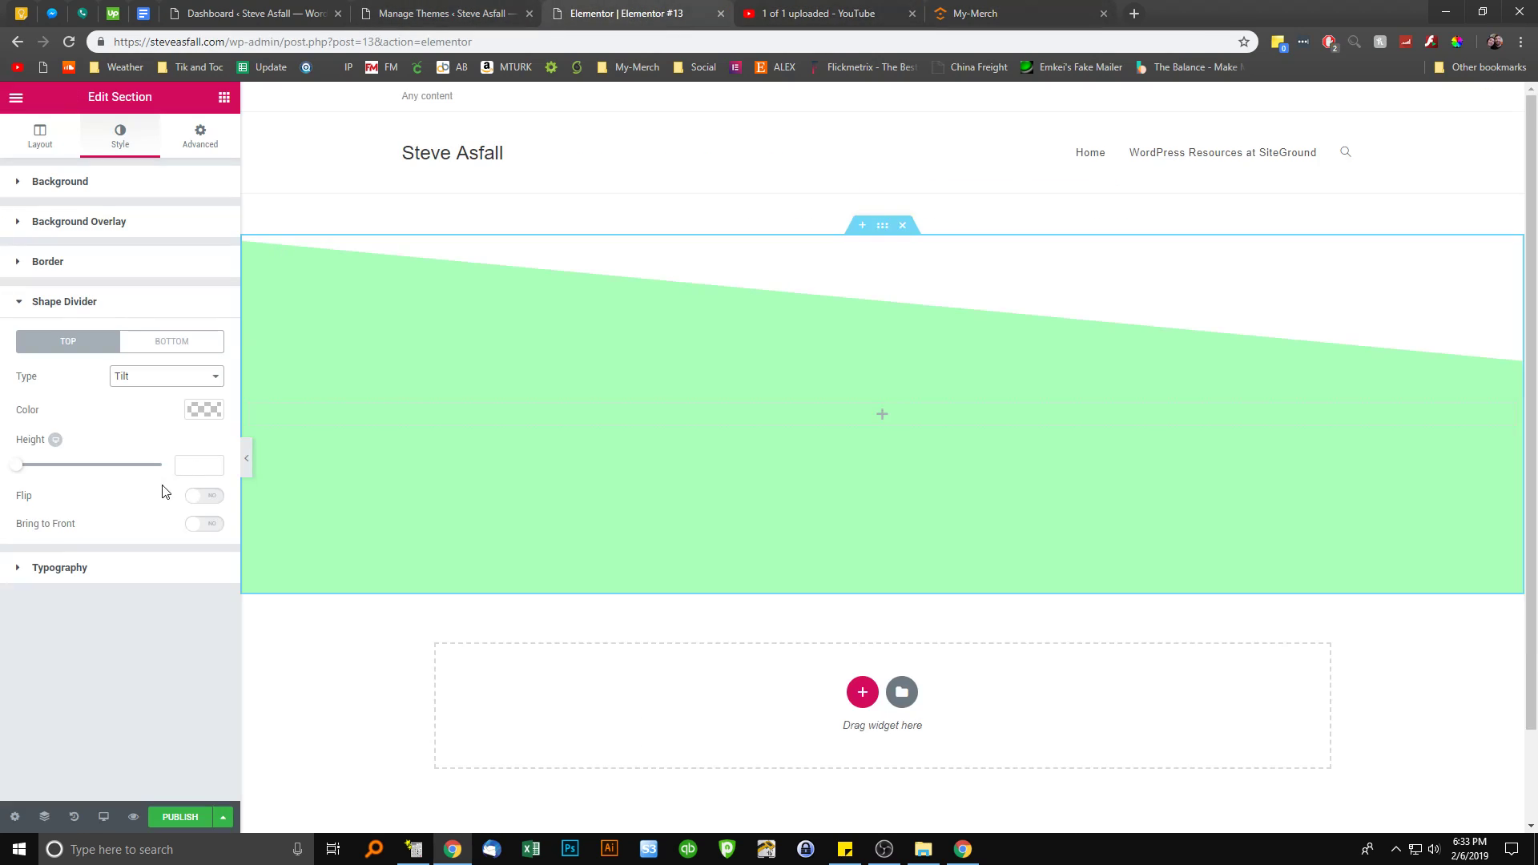
Set the top Tilt divider's height to 88 and try its Flip and Bring to Front options
left_click_drag(20, 468, 45, 470)
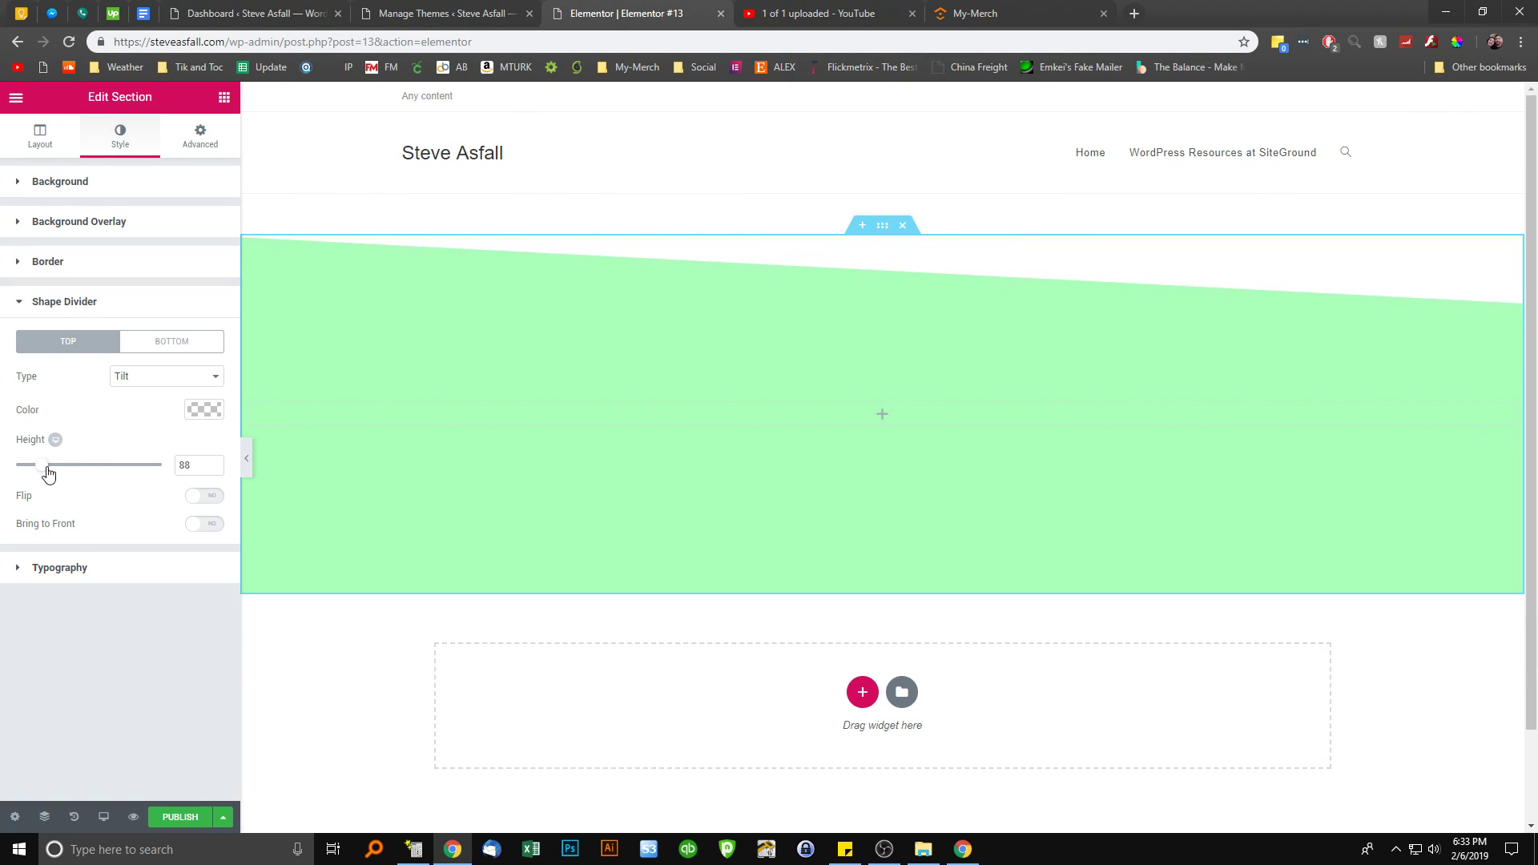
left_click(201, 496)
left_click(205, 496)
left_click(205, 531)
left_click(204, 532)
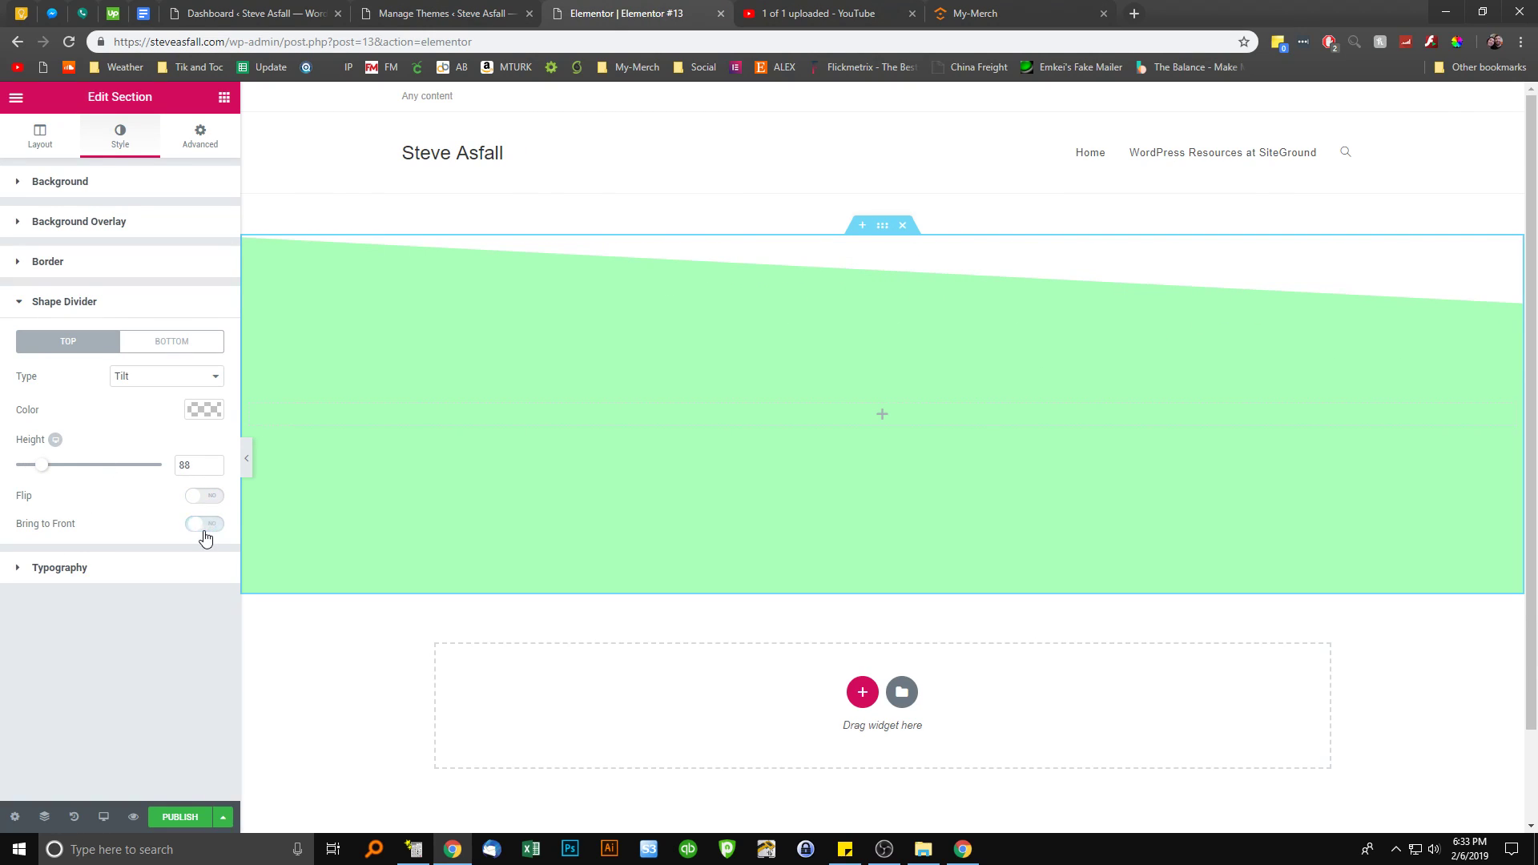
Set the top shape divider's color to white (#ffffff)
left_click(201, 409)
left_click(95, 485)
left_click_drag(60, 460, 45, 405)
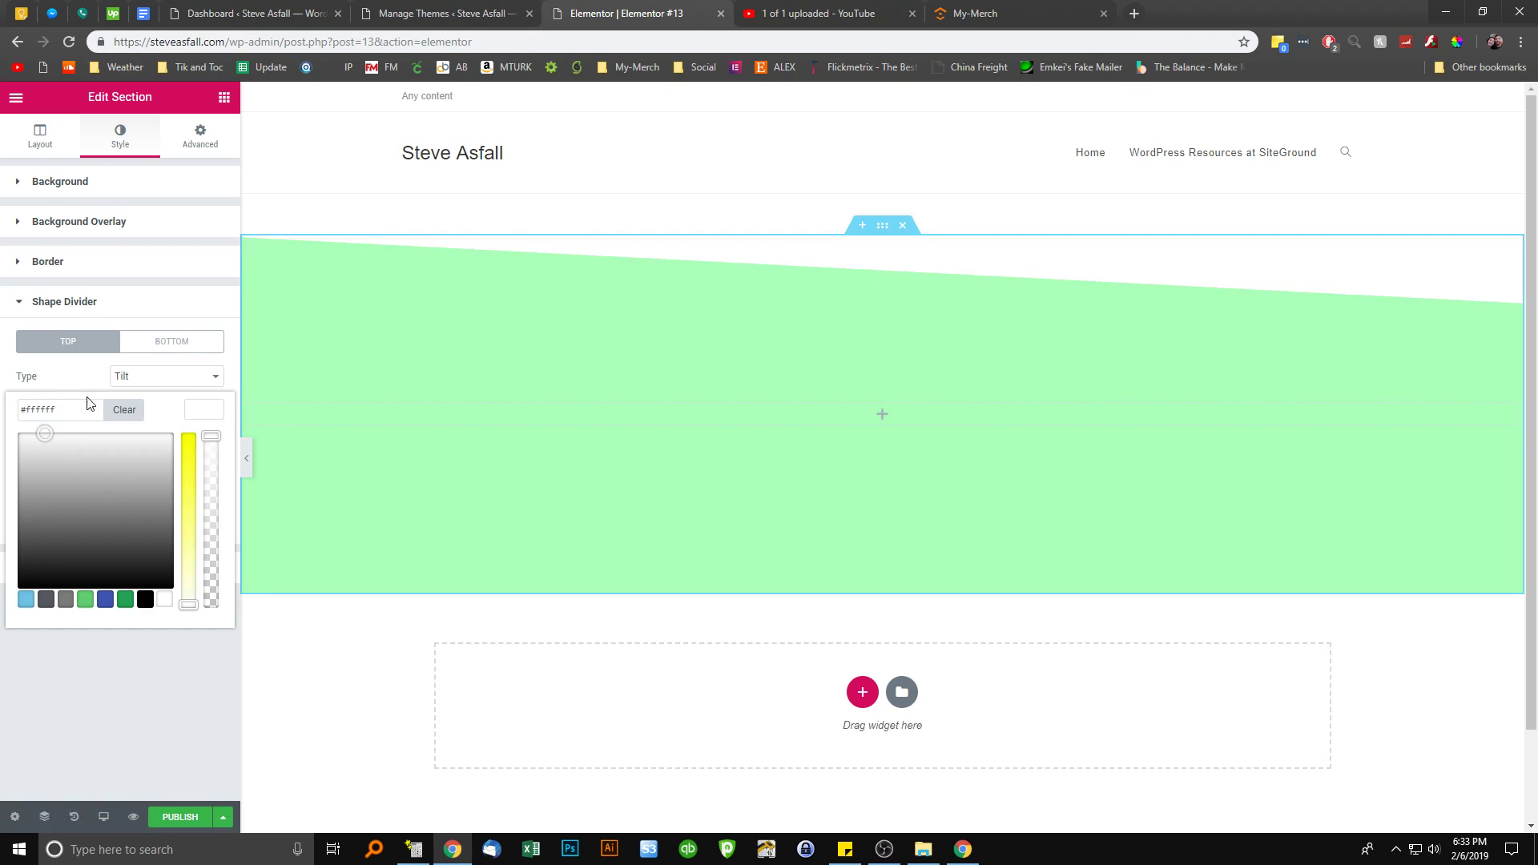
left_click(208, 305)
left_click(198, 309)
Set the section's bottom shape divider to Clouds with Flip and Invert enabled
left_click(191, 346)
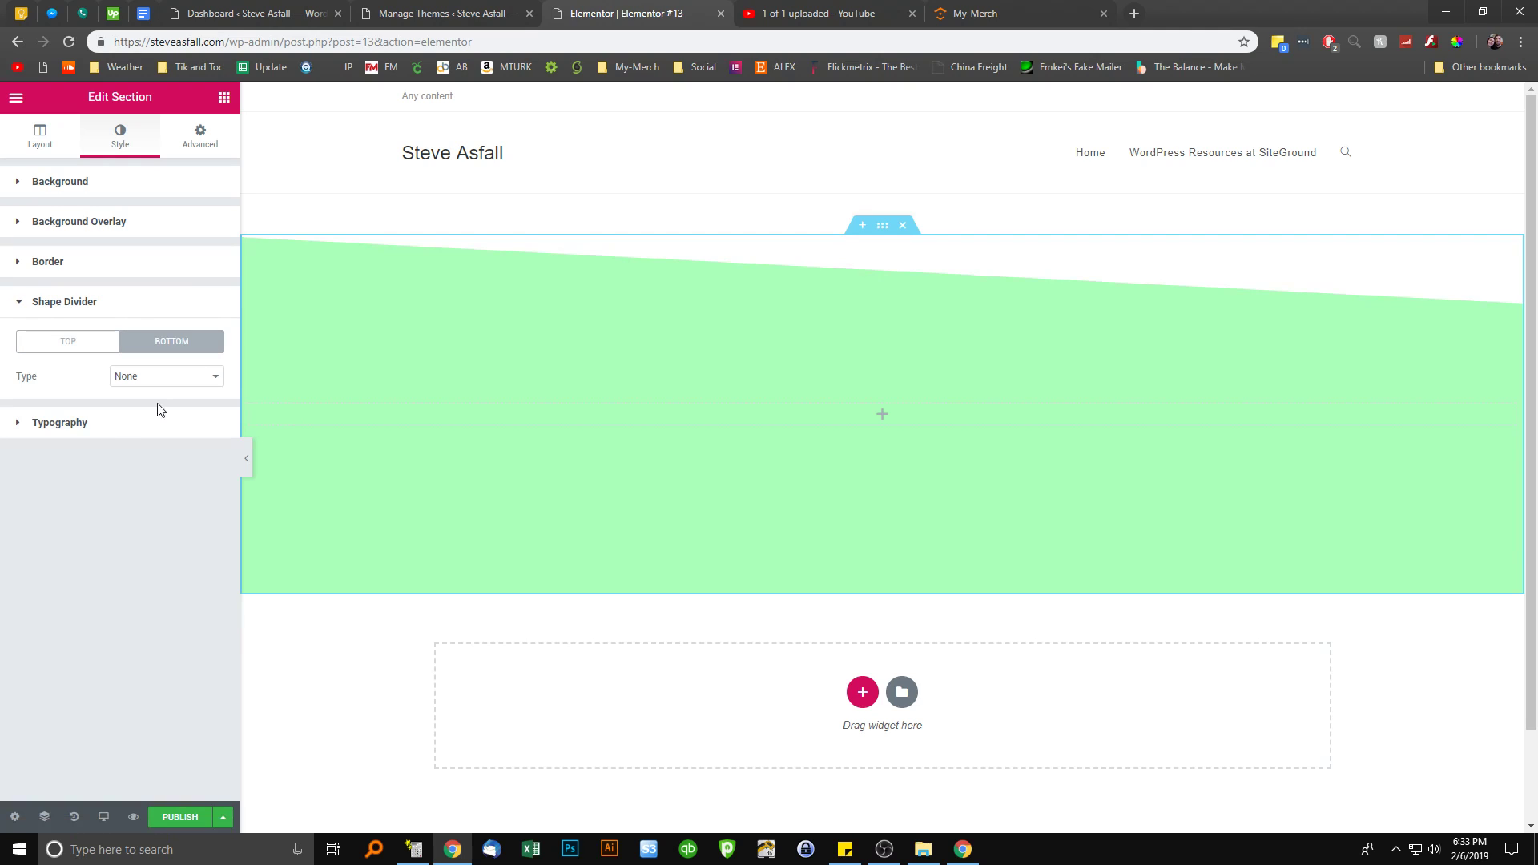
left_click(146, 379)
left_click(130, 430)
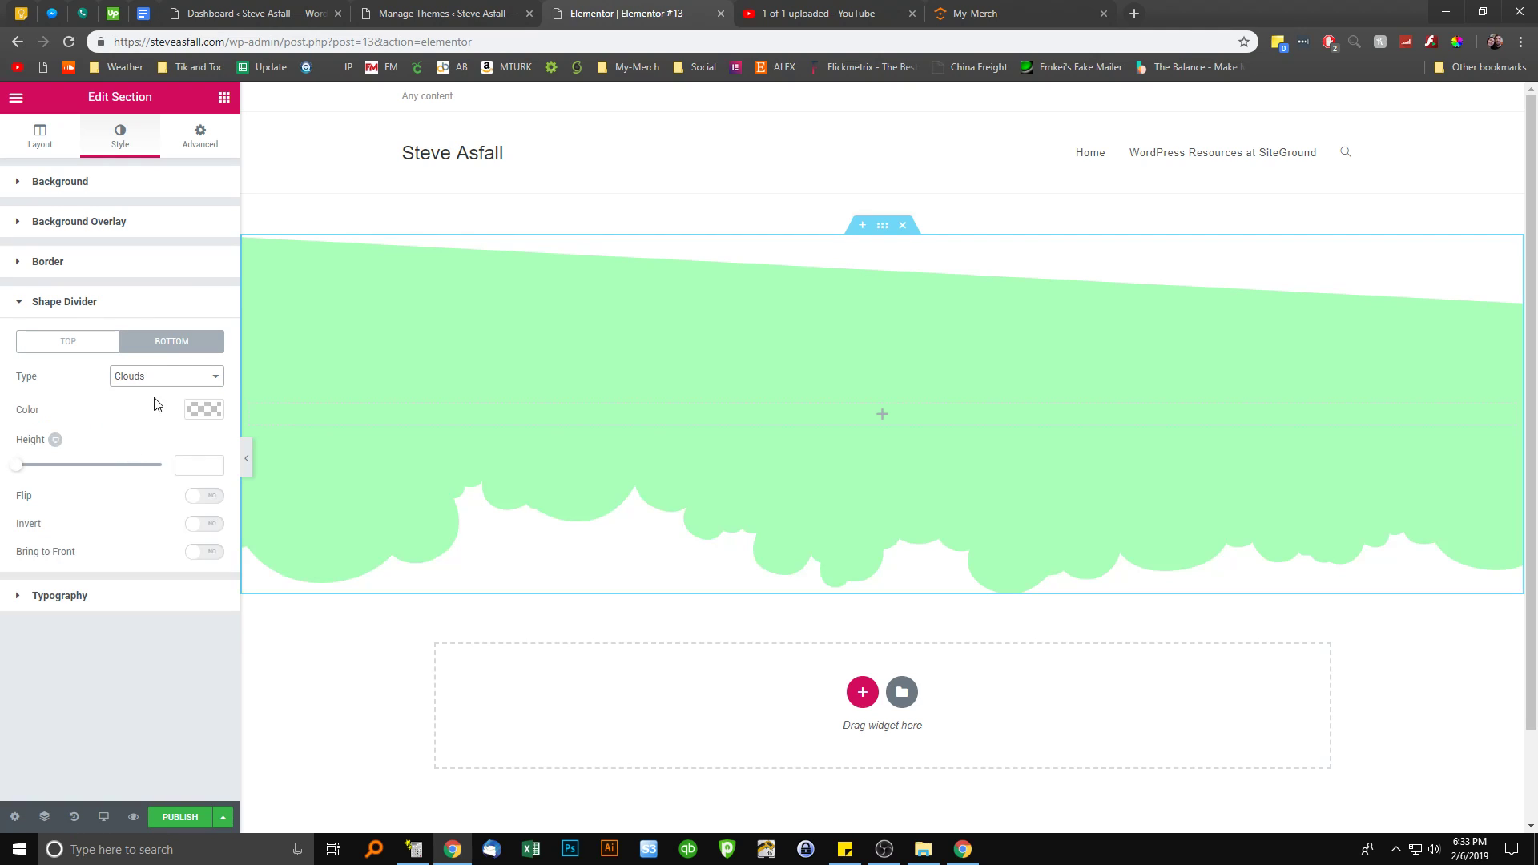
left_click(202, 496)
left_click(201, 525)
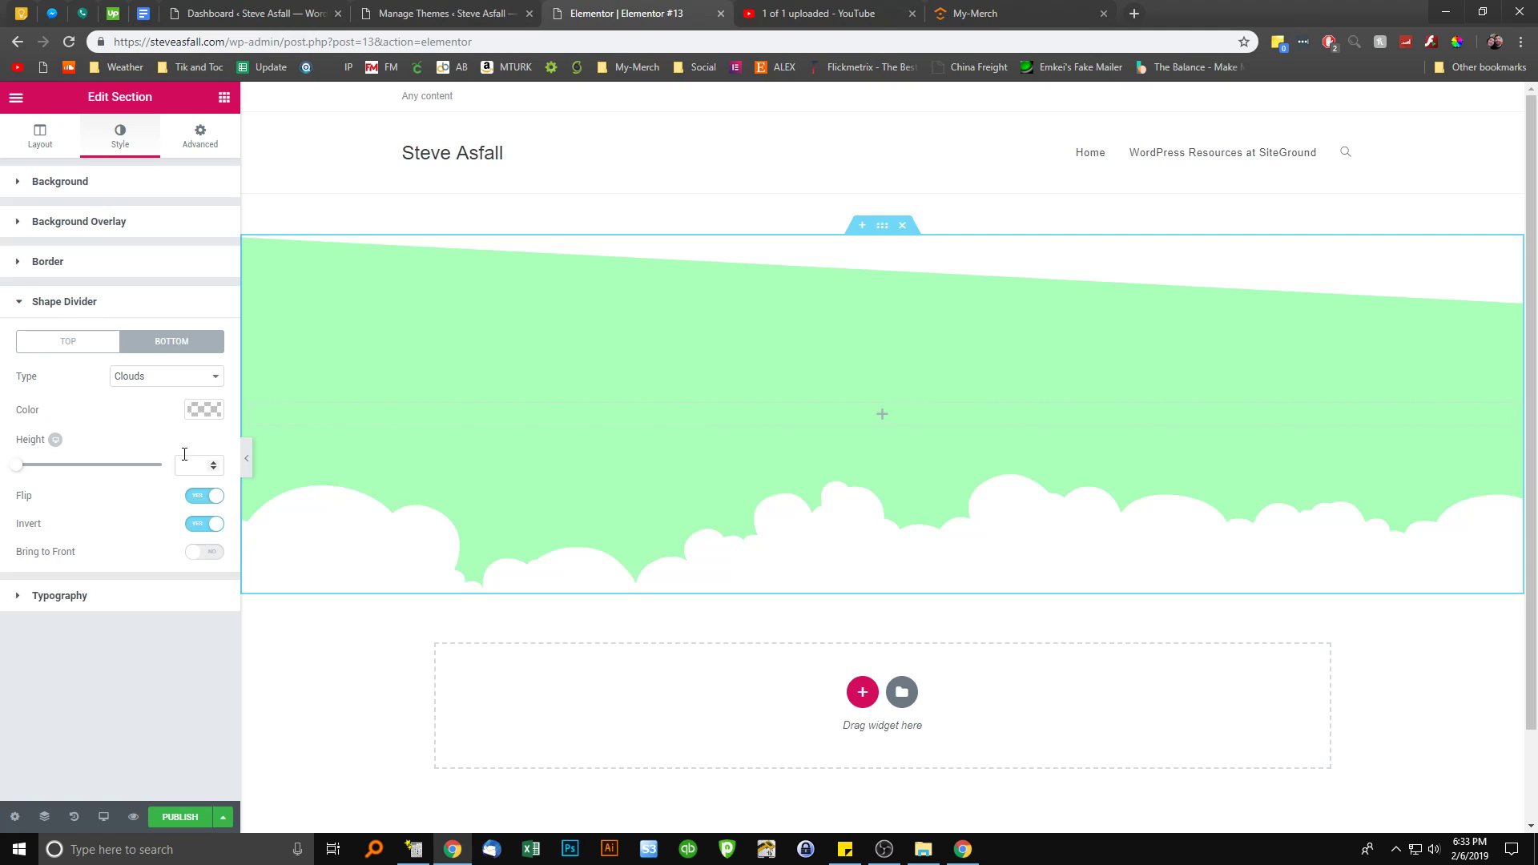
Preview Triangle Asymmetrical, Curve and Book as the bottom divider, and reset its type to None
left_click(193, 377)
left_click(164, 480)
left_click(198, 390)
left_click(161, 526)
left_click(177, 376)
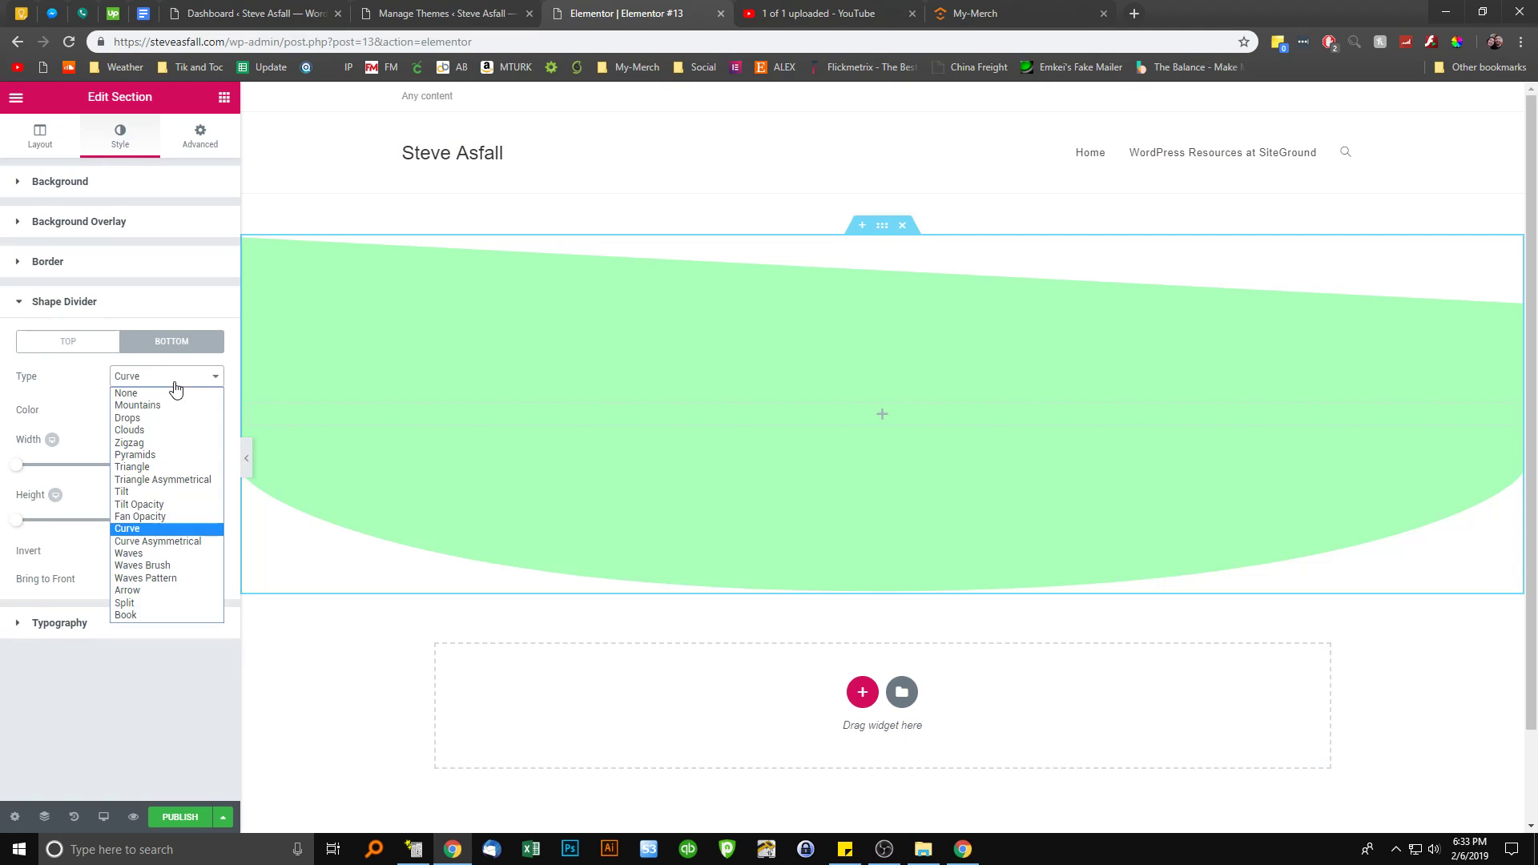
left_click(138, 614)
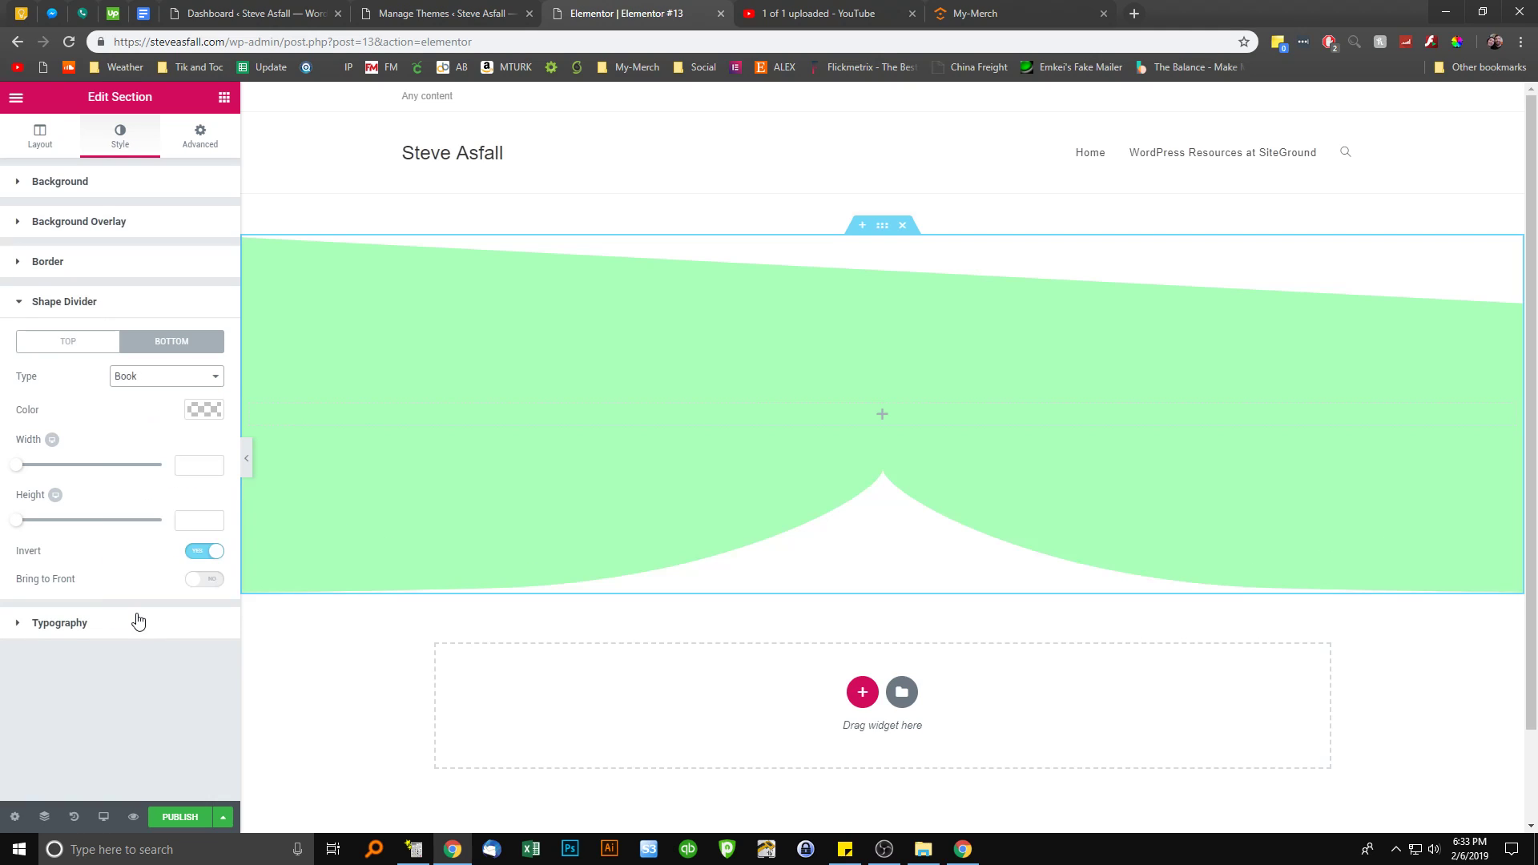
left_click(162, 386)
left_click(159, 394)
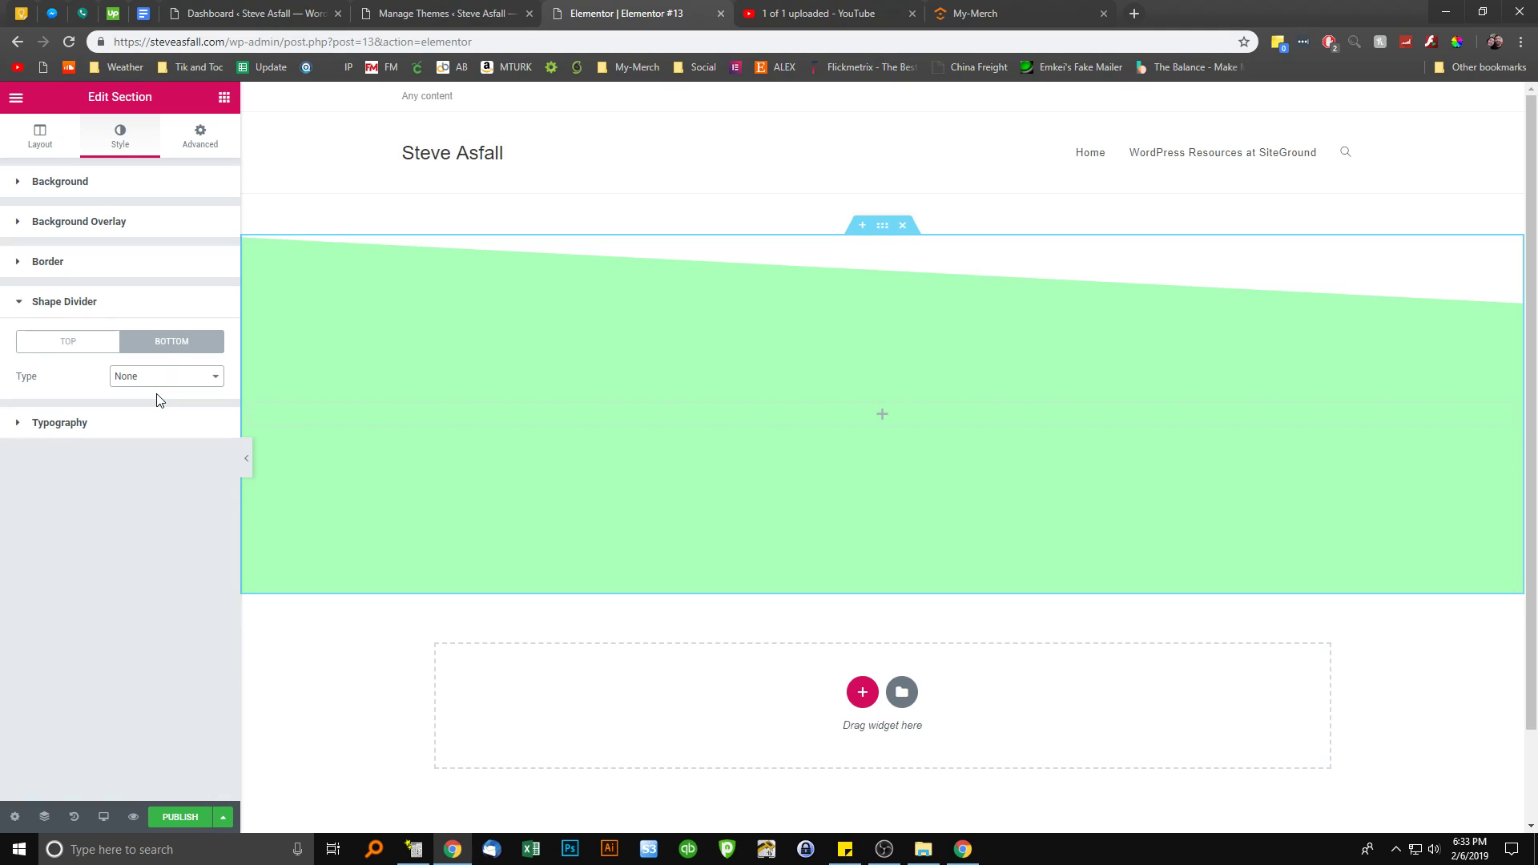
Remove the section's top shape divider by setting its type to None
left_click(92, 349)
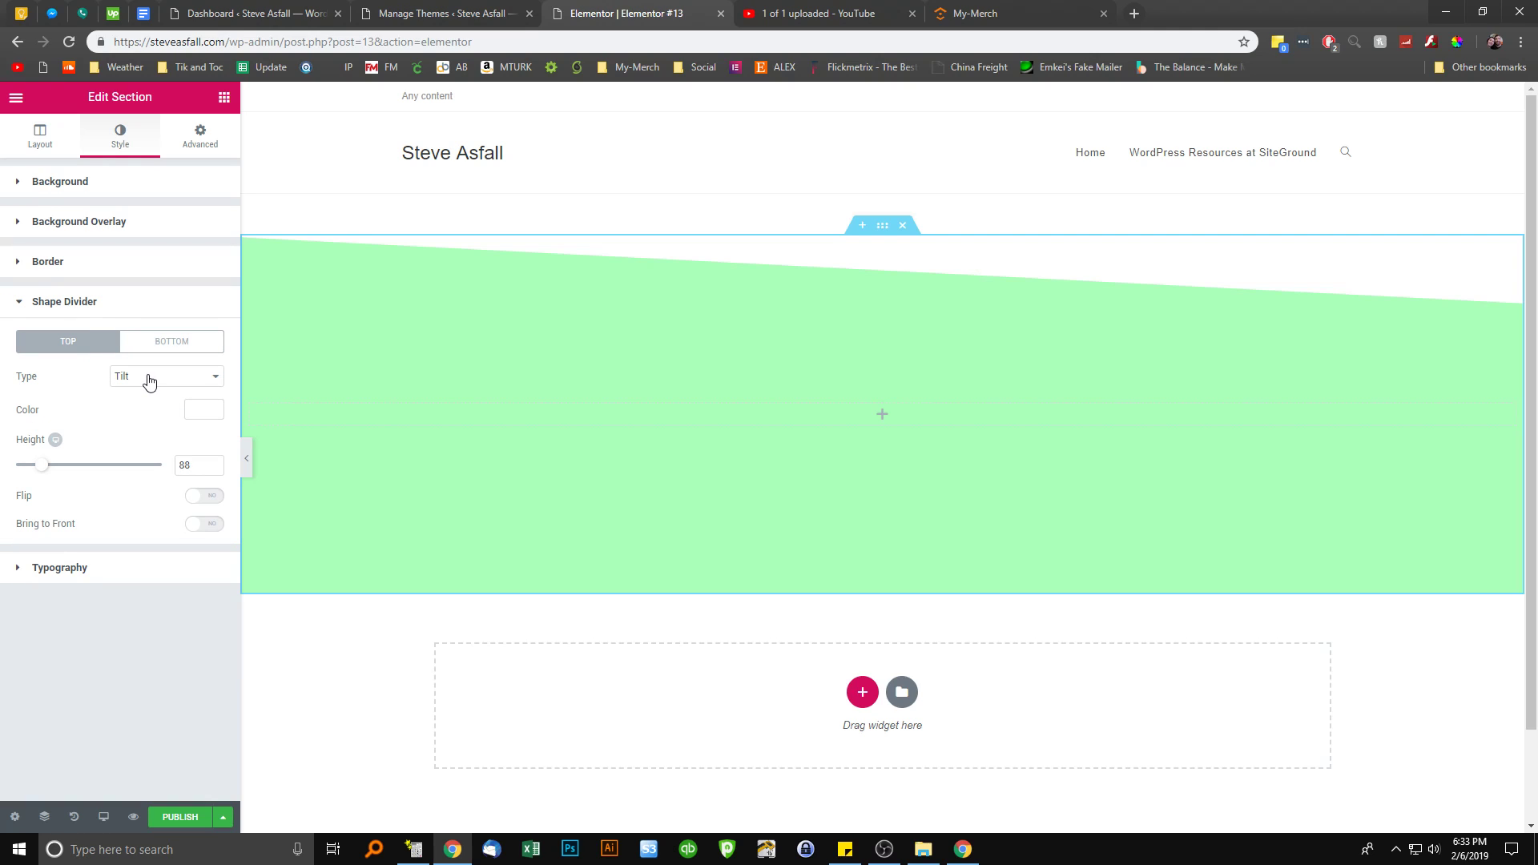
left_click(148, 383)
left_click(152, 390)
Set the section's bottom shape divider to Tilt with a height of 49 and Flip disabled
left_click(178, 344)
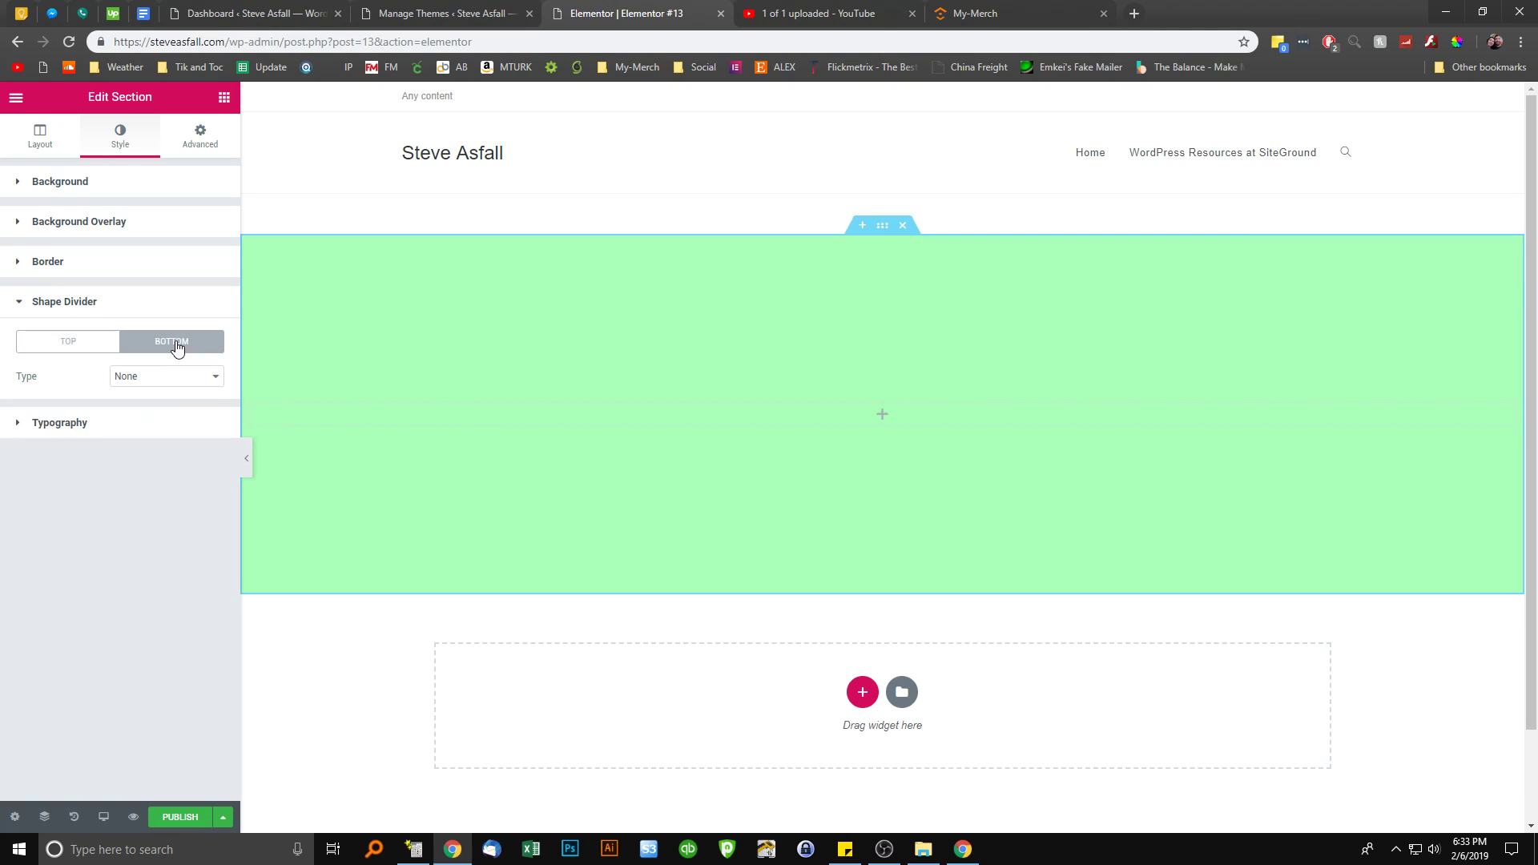
left_click(162, 381)
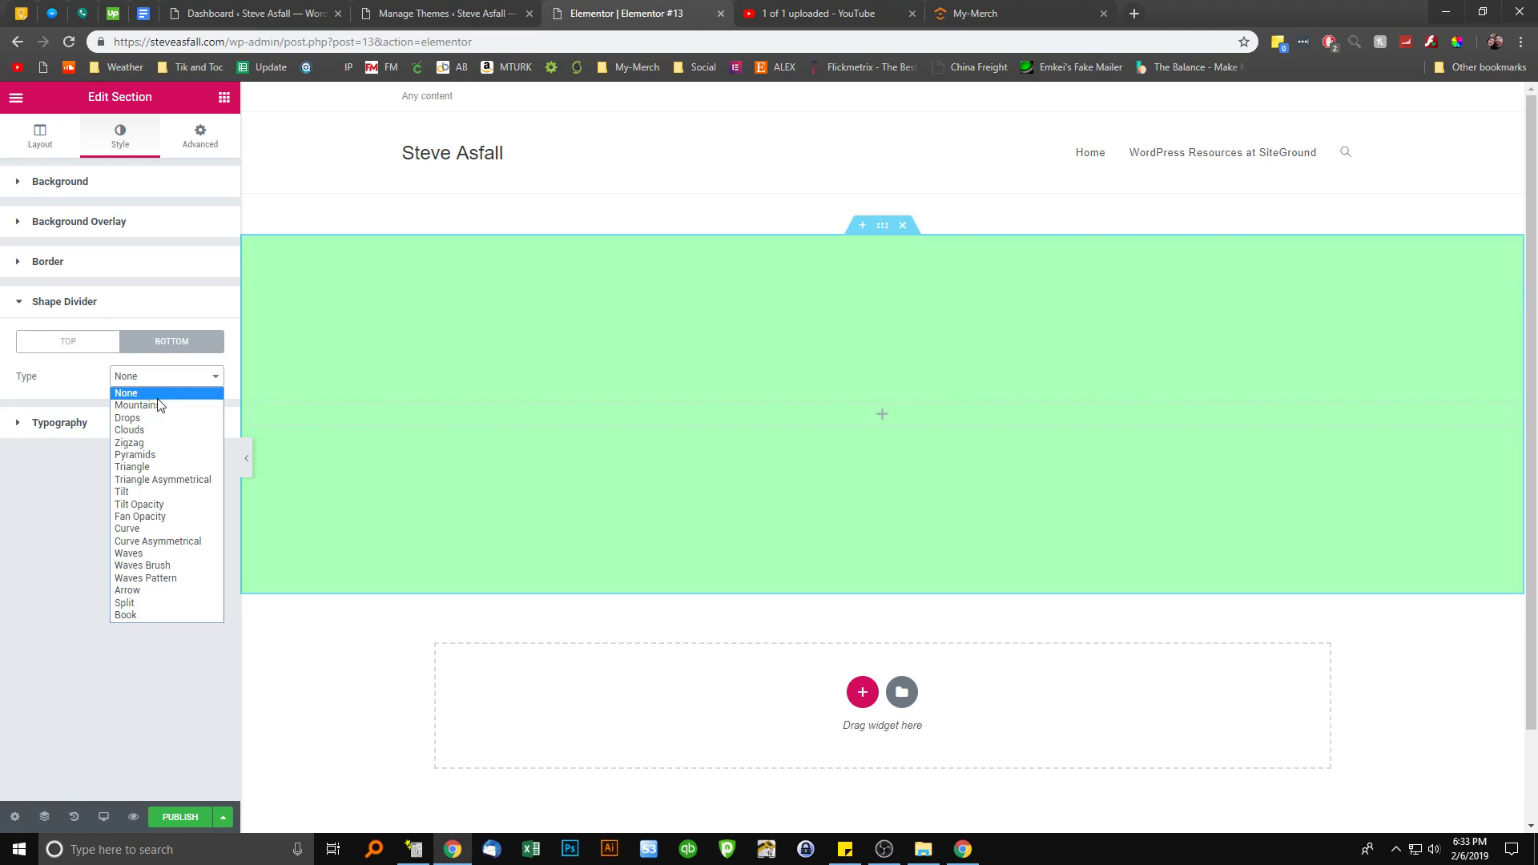
left_click(145, 492)
left_click_drag(82, 468, 33, 471)
left_click(193, 496)
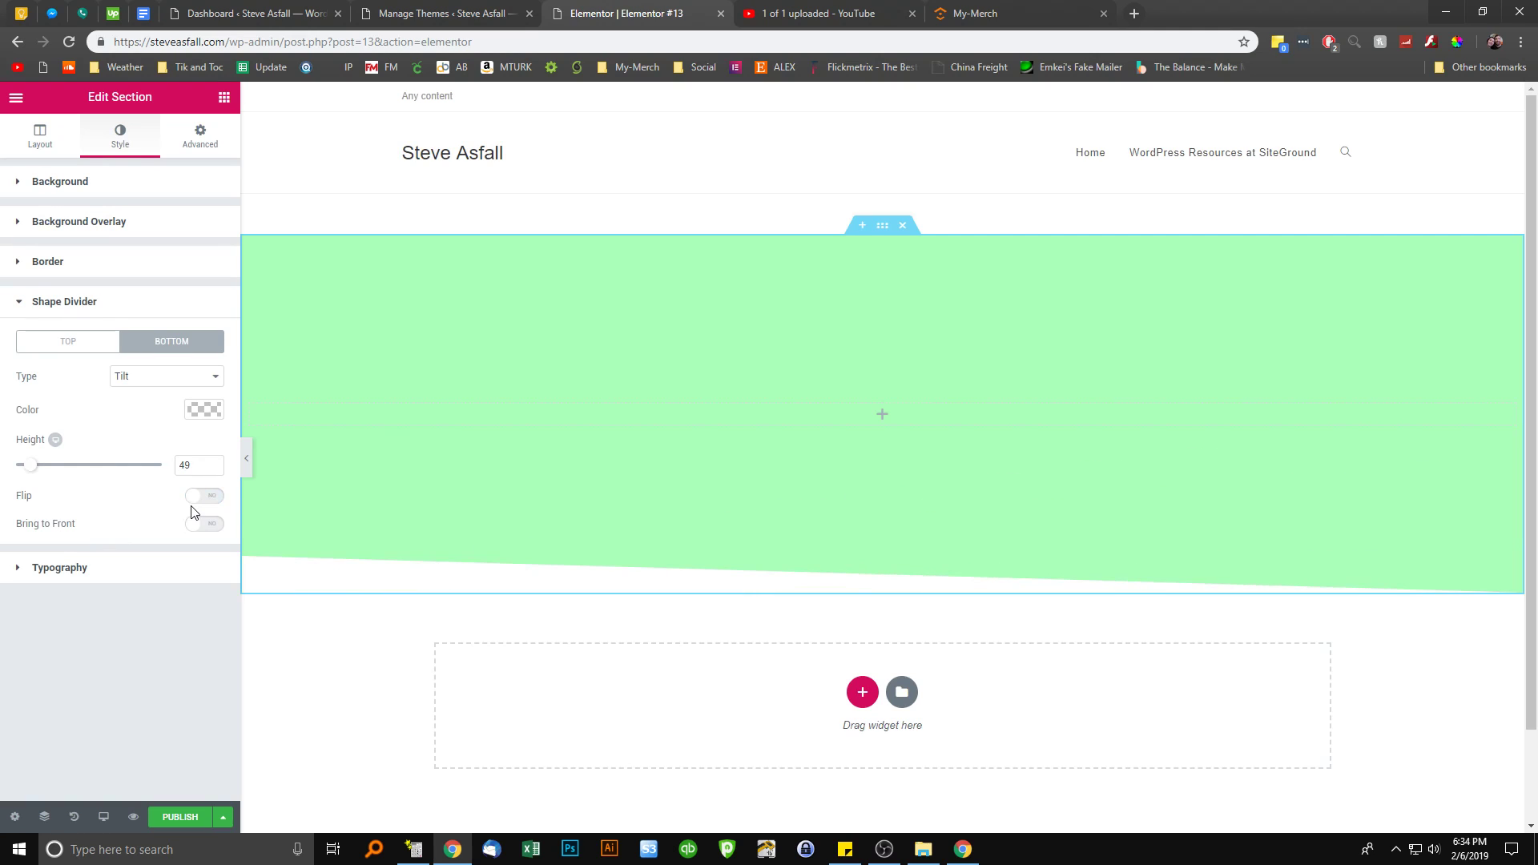
View the section's Typography style settings and open its Advanced settings
left_click(144, 568)
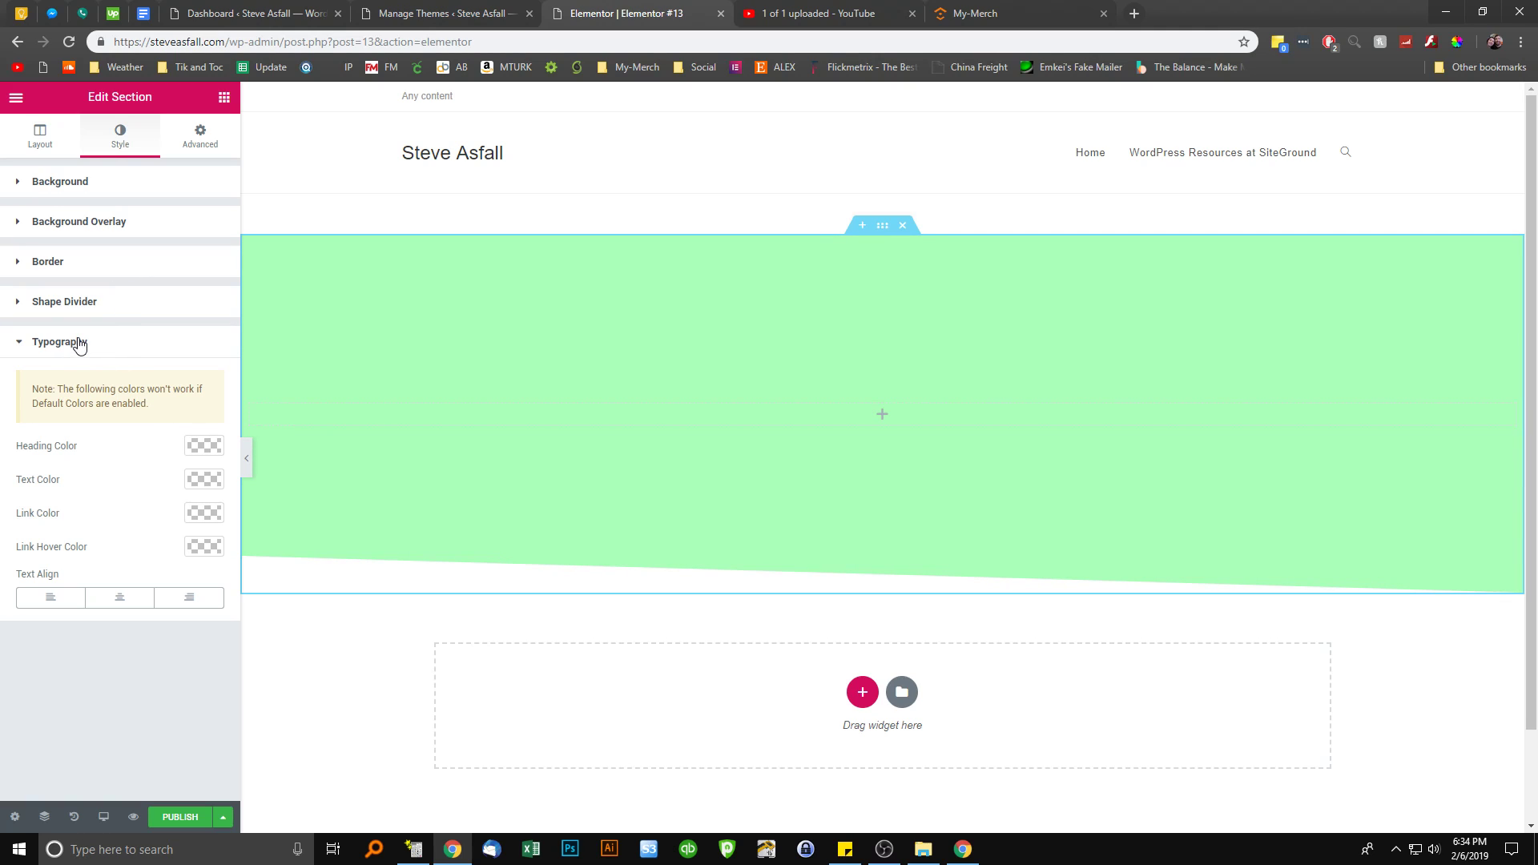
left_click(211, 148)
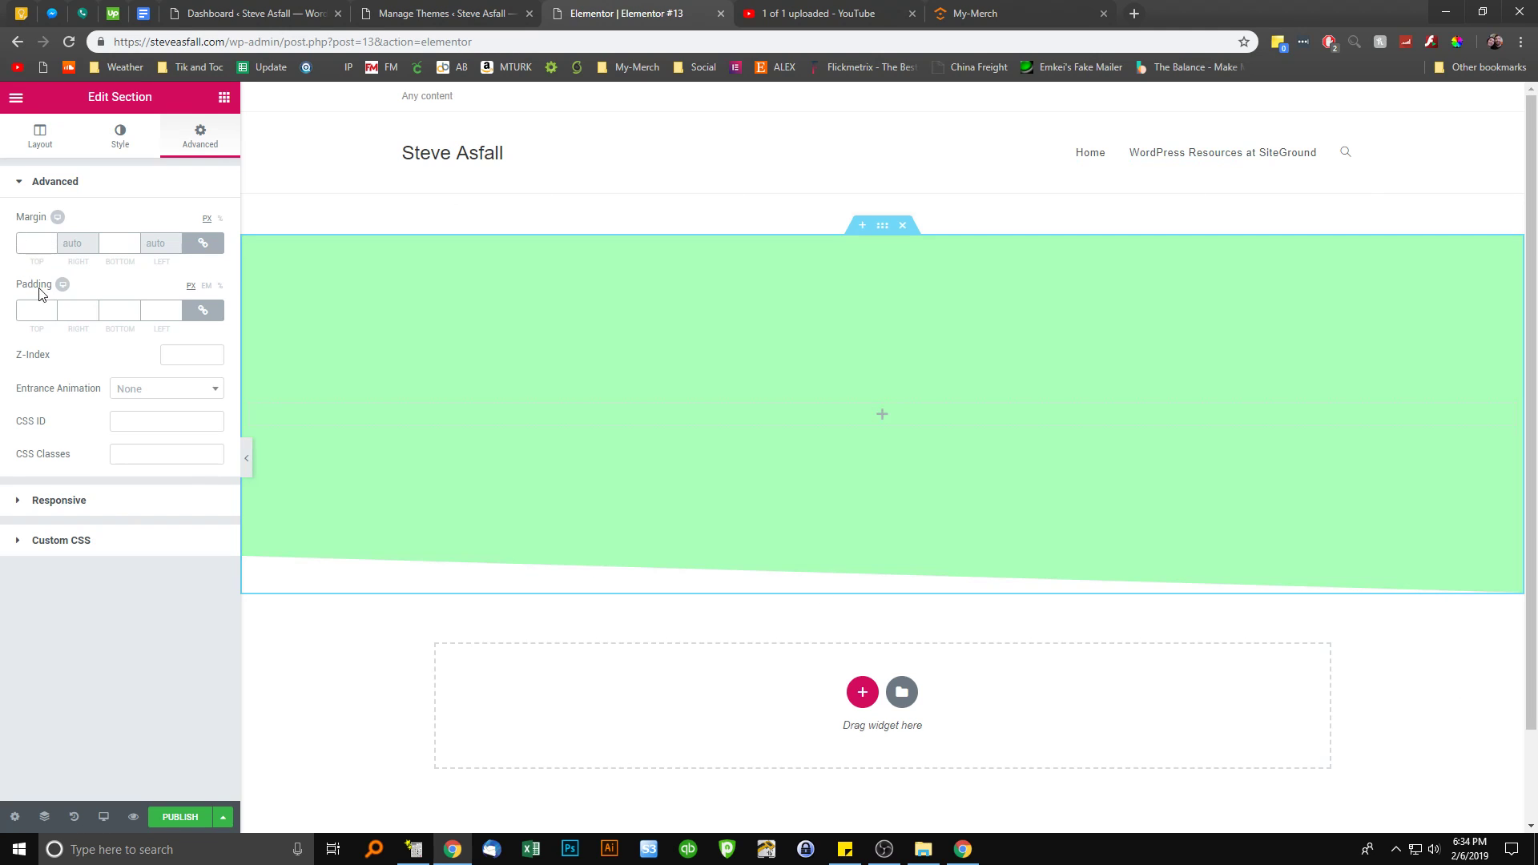
Unlink the green section's margin values, set its top margin to -50 px, and preview the page without the editing panel
left_click_drag(46, 287, 26, 291)
left_click(32, 288)
left_click(203, 243)
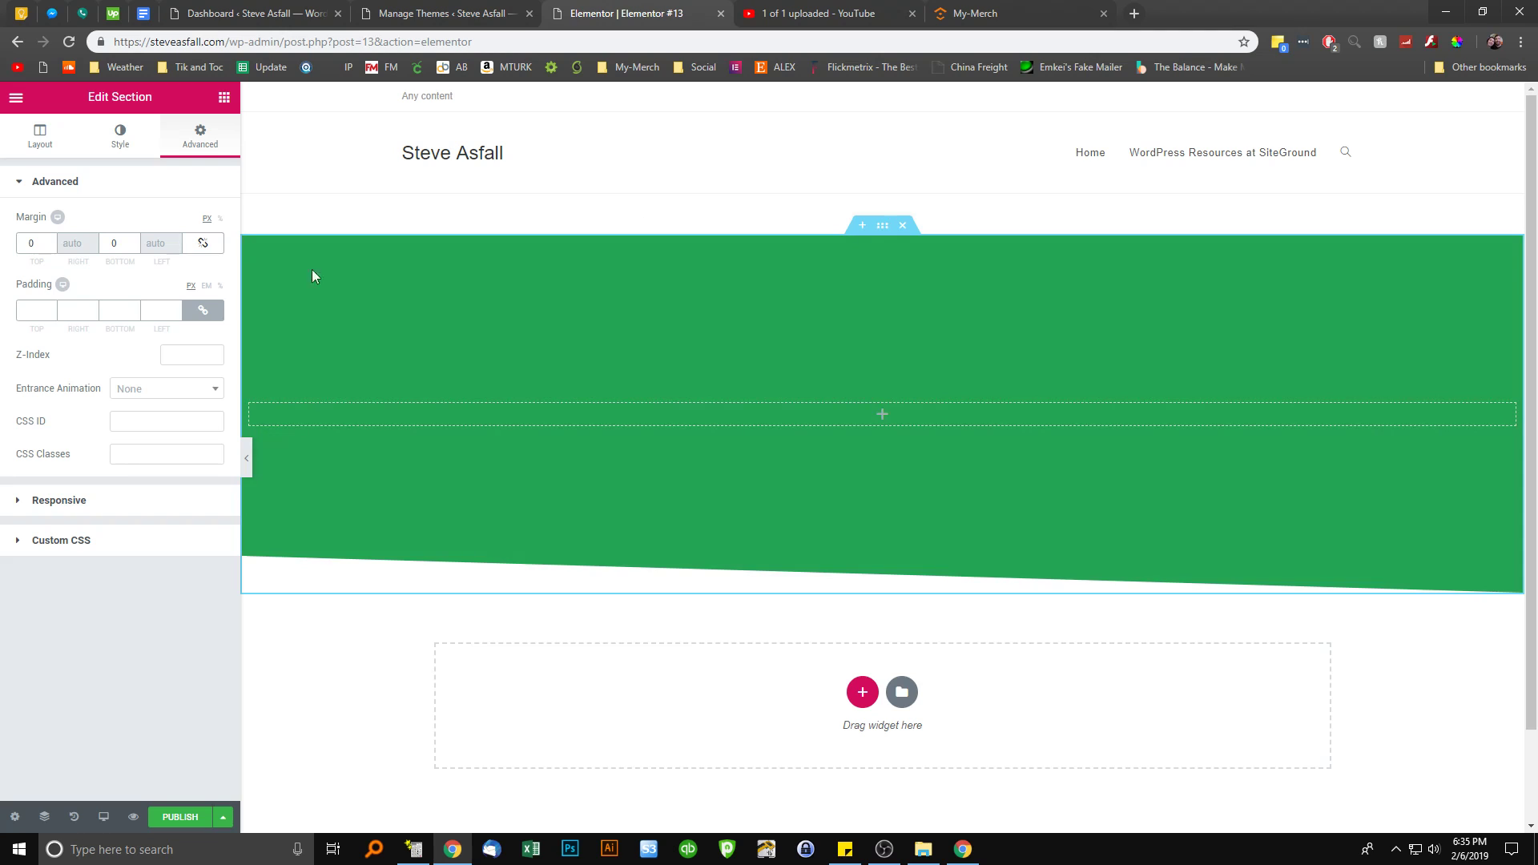
scroll(33, 243, "down", 20)
scroll(33, 243, "down", 20)
scroll(39, 249, "down", 4)
scroll(39, 248, "down", 1)
scroll(39, 249, "up", 1)
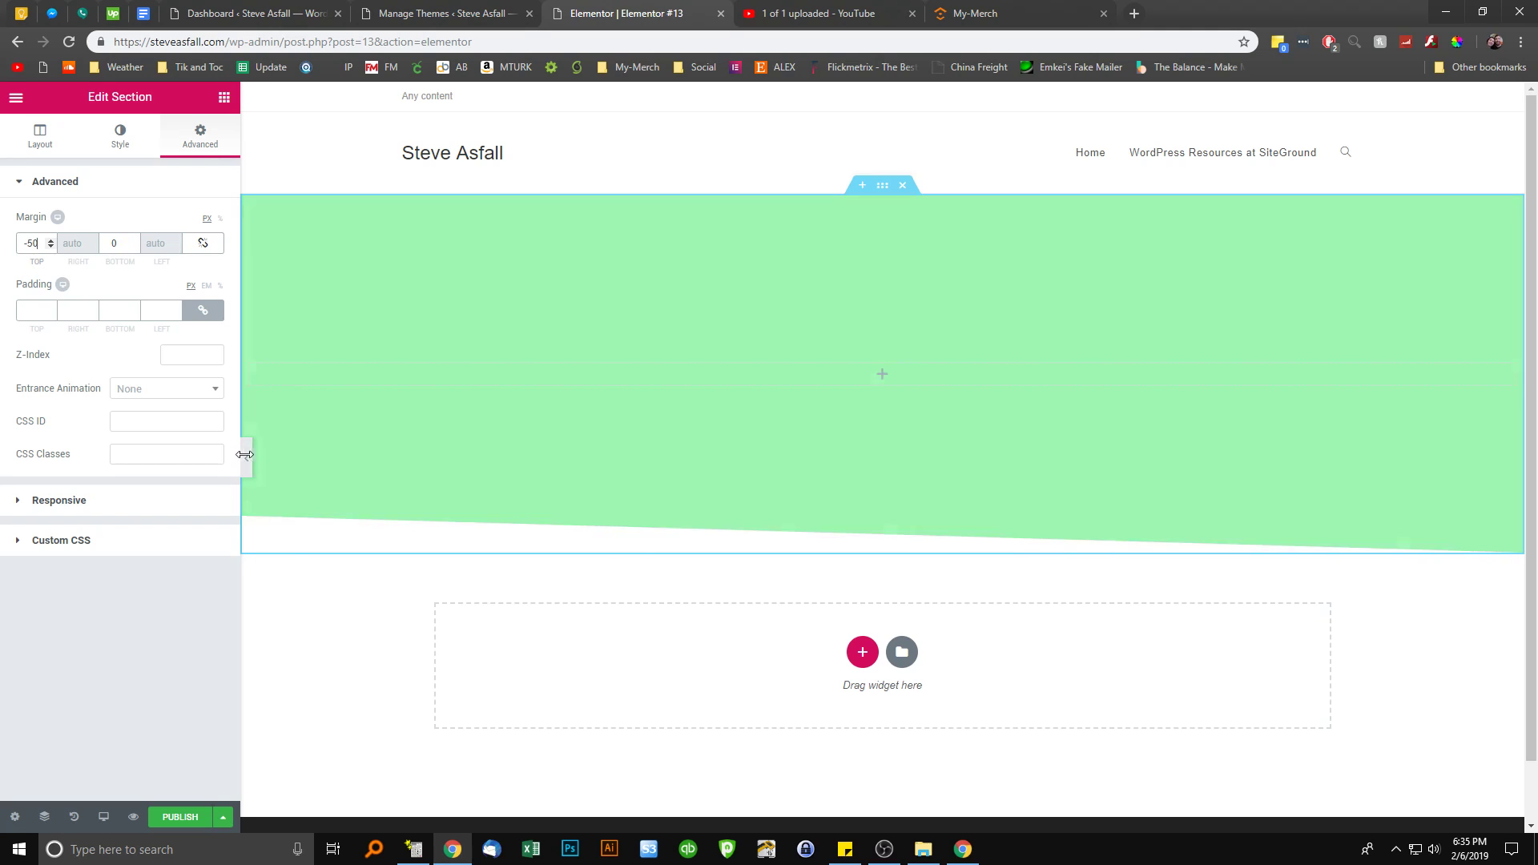
left_click(246, 457)
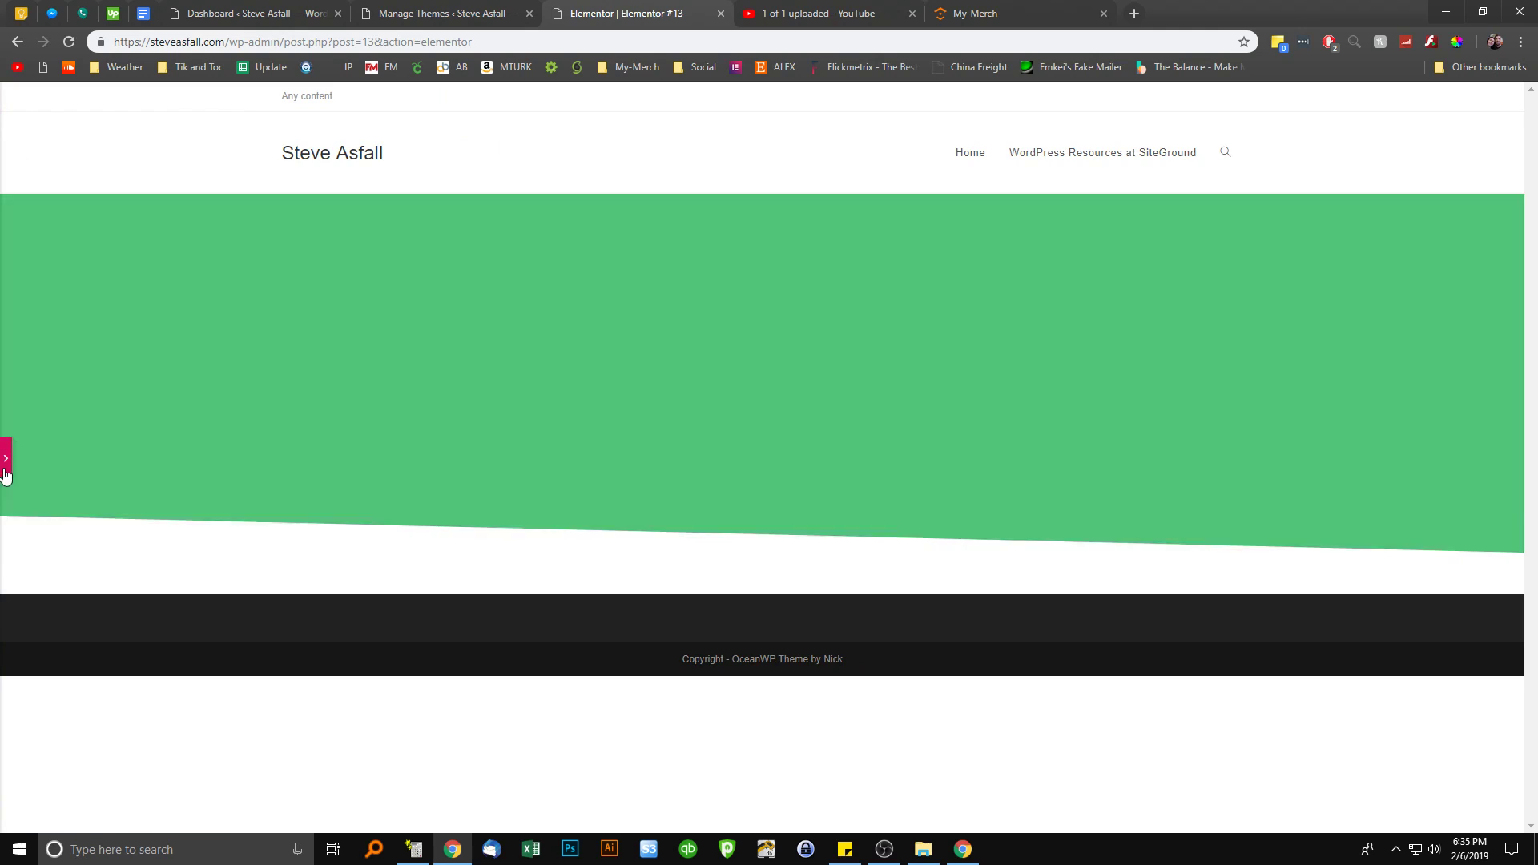
left_click(5, 461)
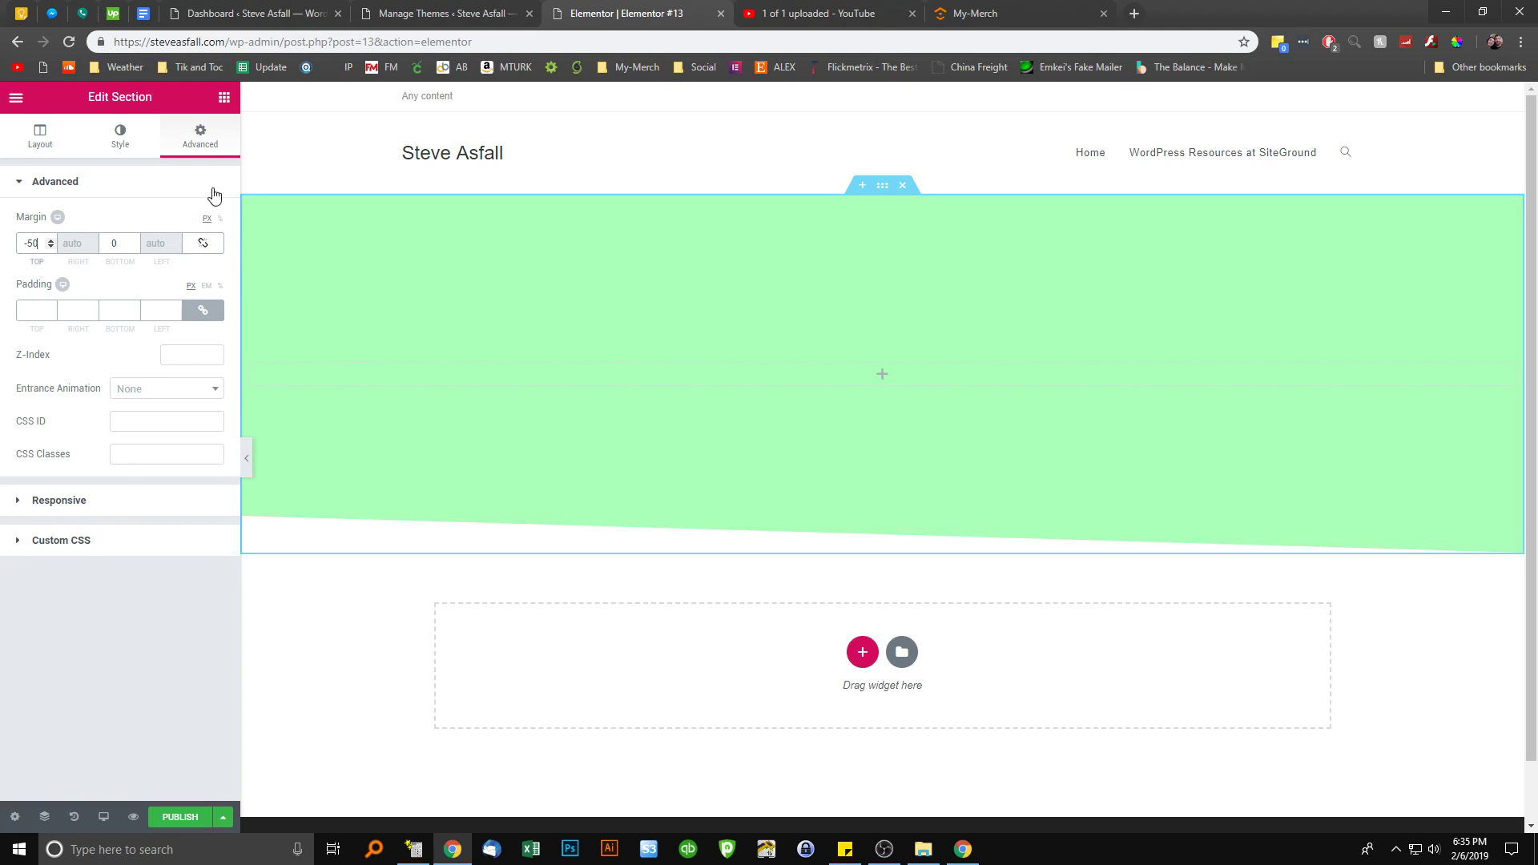
Add an Icon widget to the green section, keeping its view on Default
left_click(225, 96)
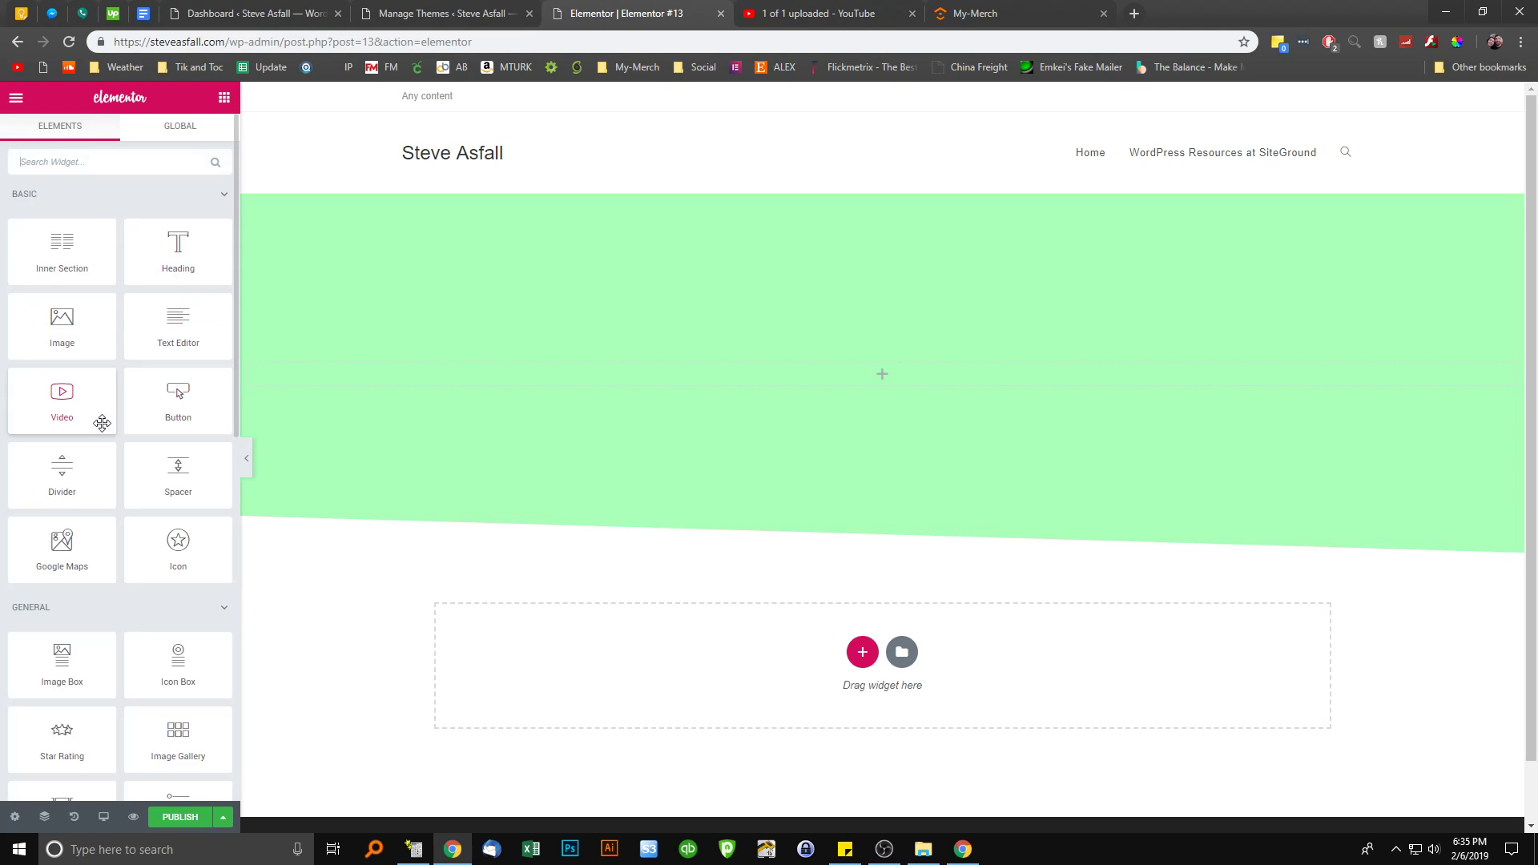
left_click_drag(176, 553, 833, 386)
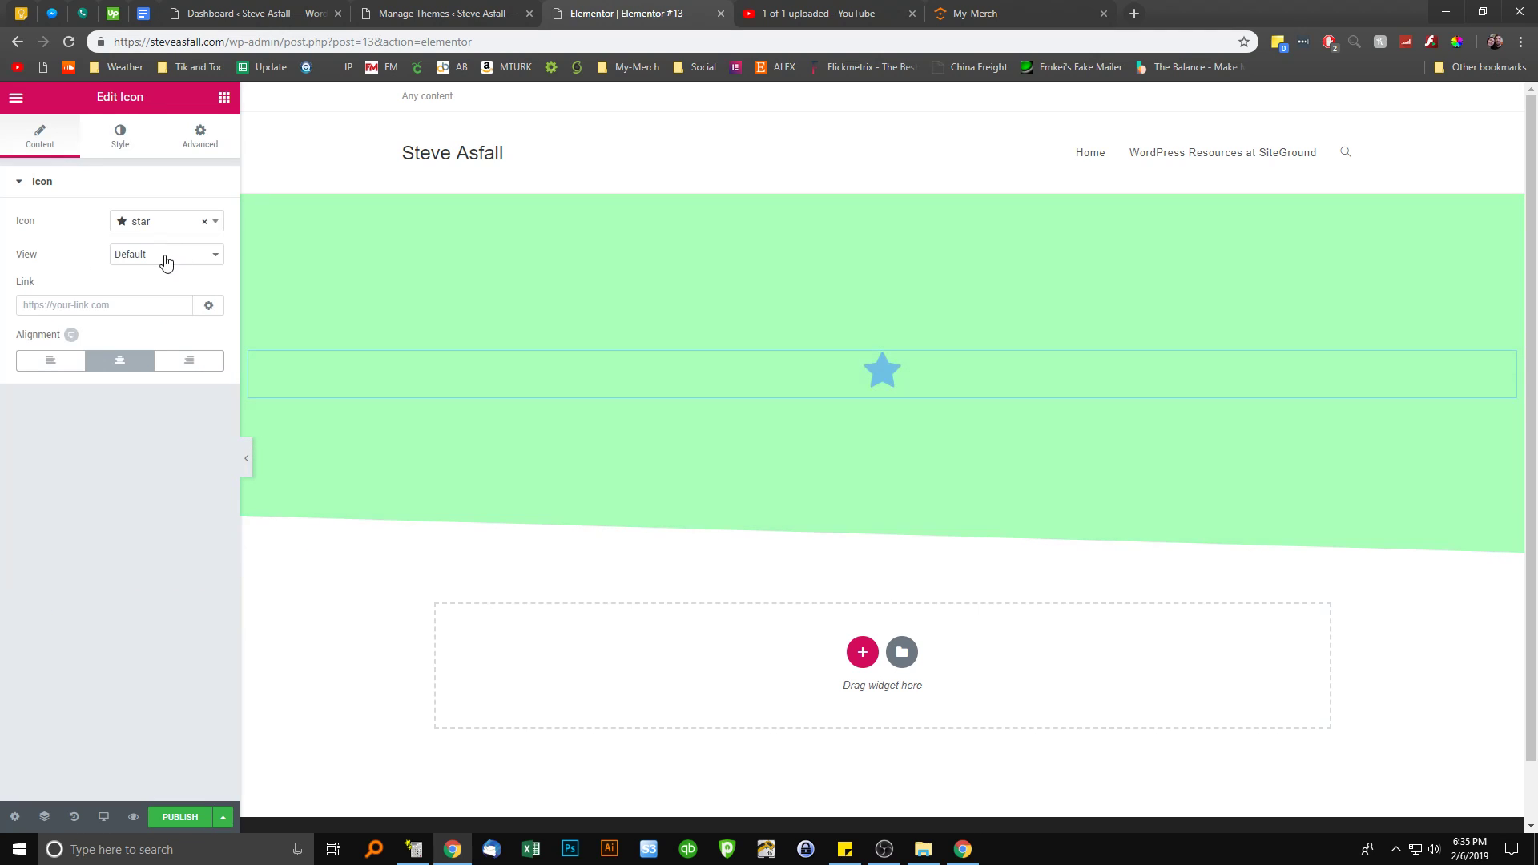
left_click(163, 257)
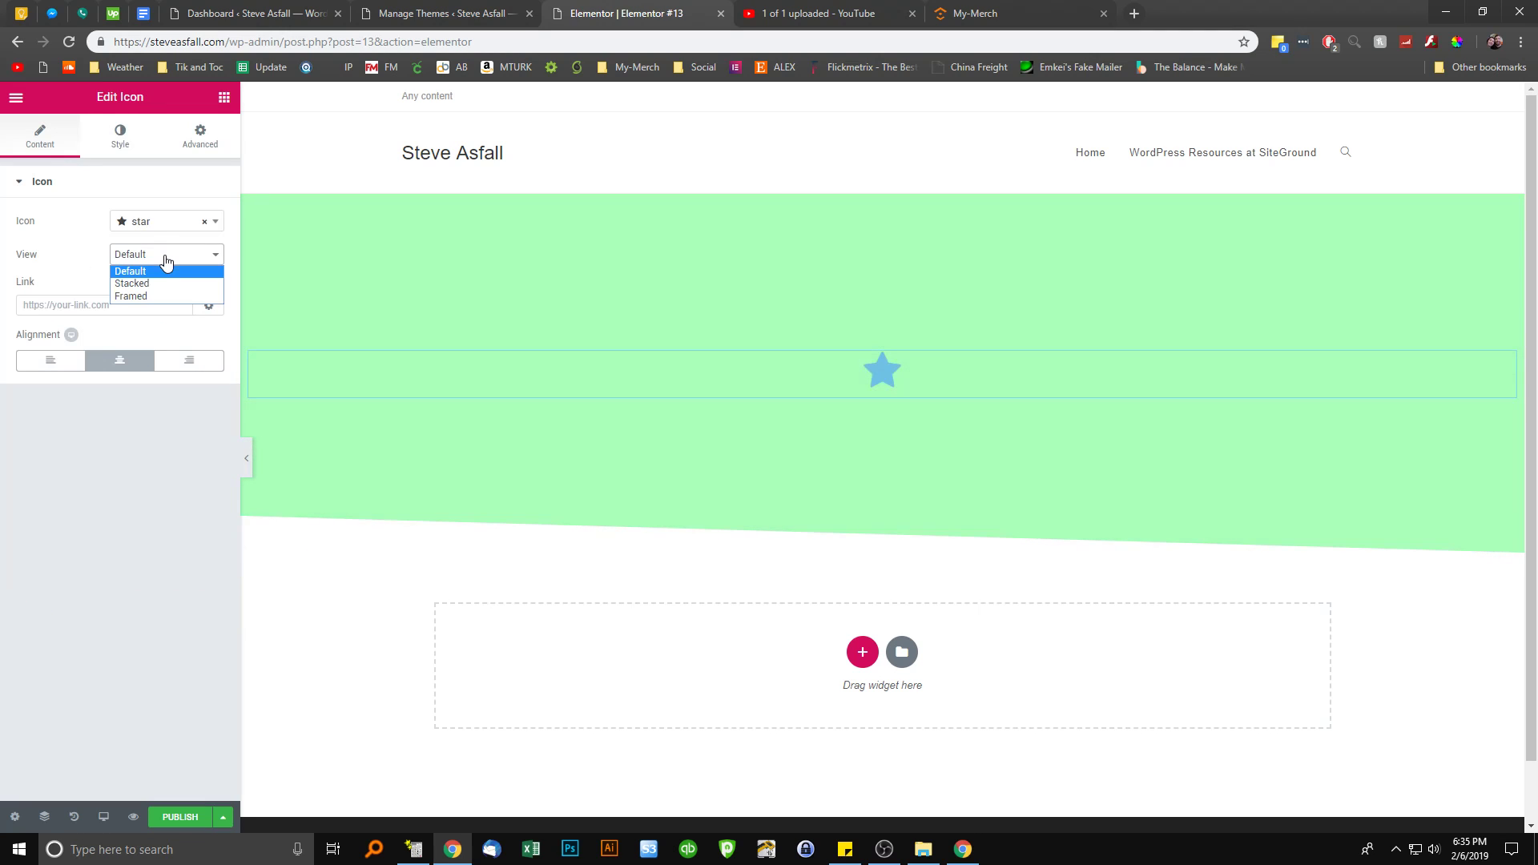
left_click(72, 259)
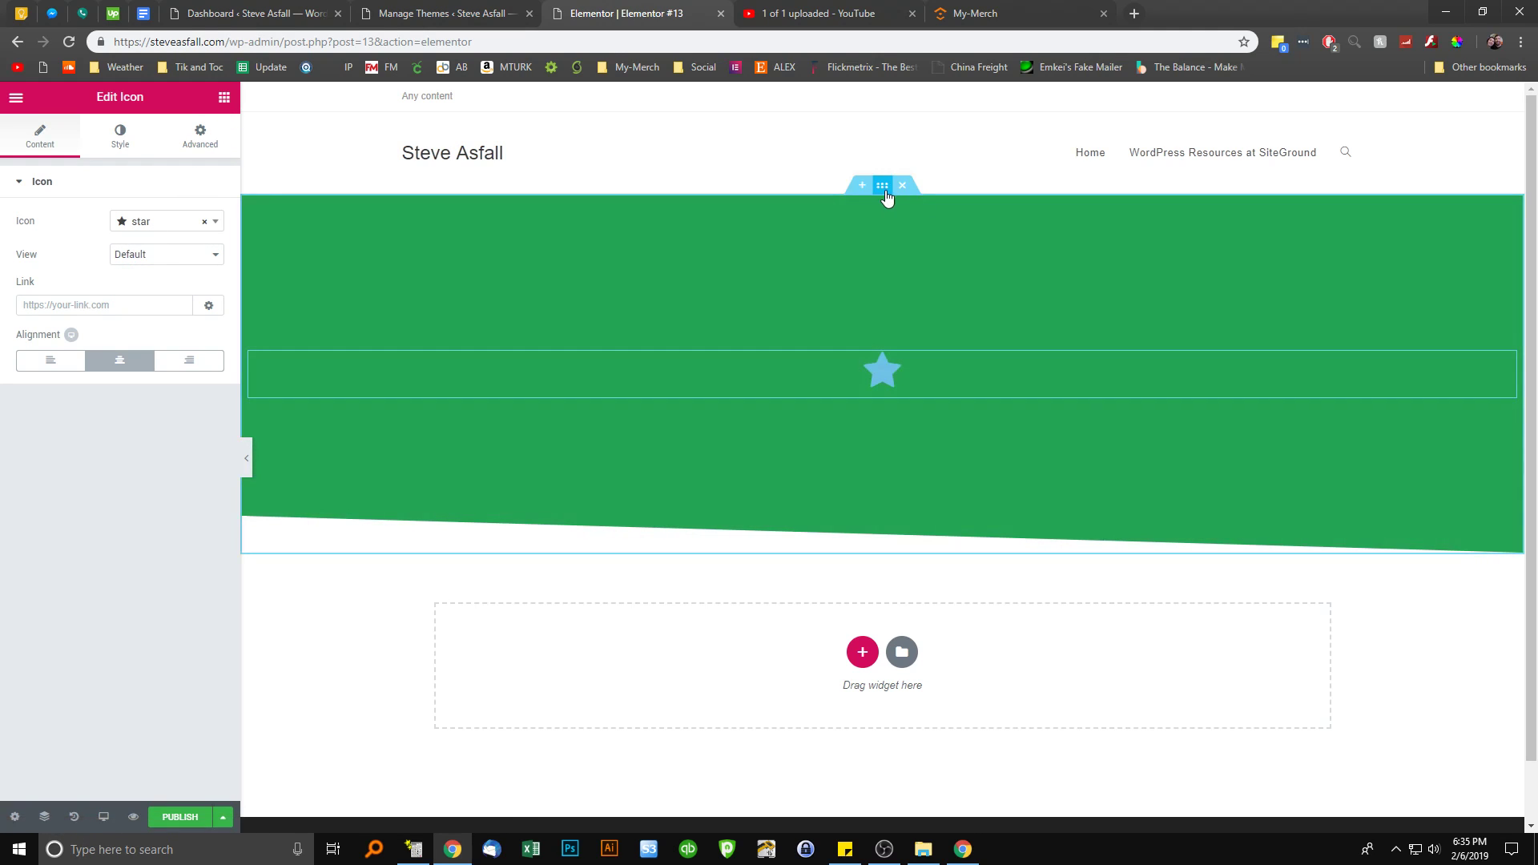
Set the green section's padding to 56 px on all sides, and unlink the padding values
right_click(888, 196)
left_click(905, 206)
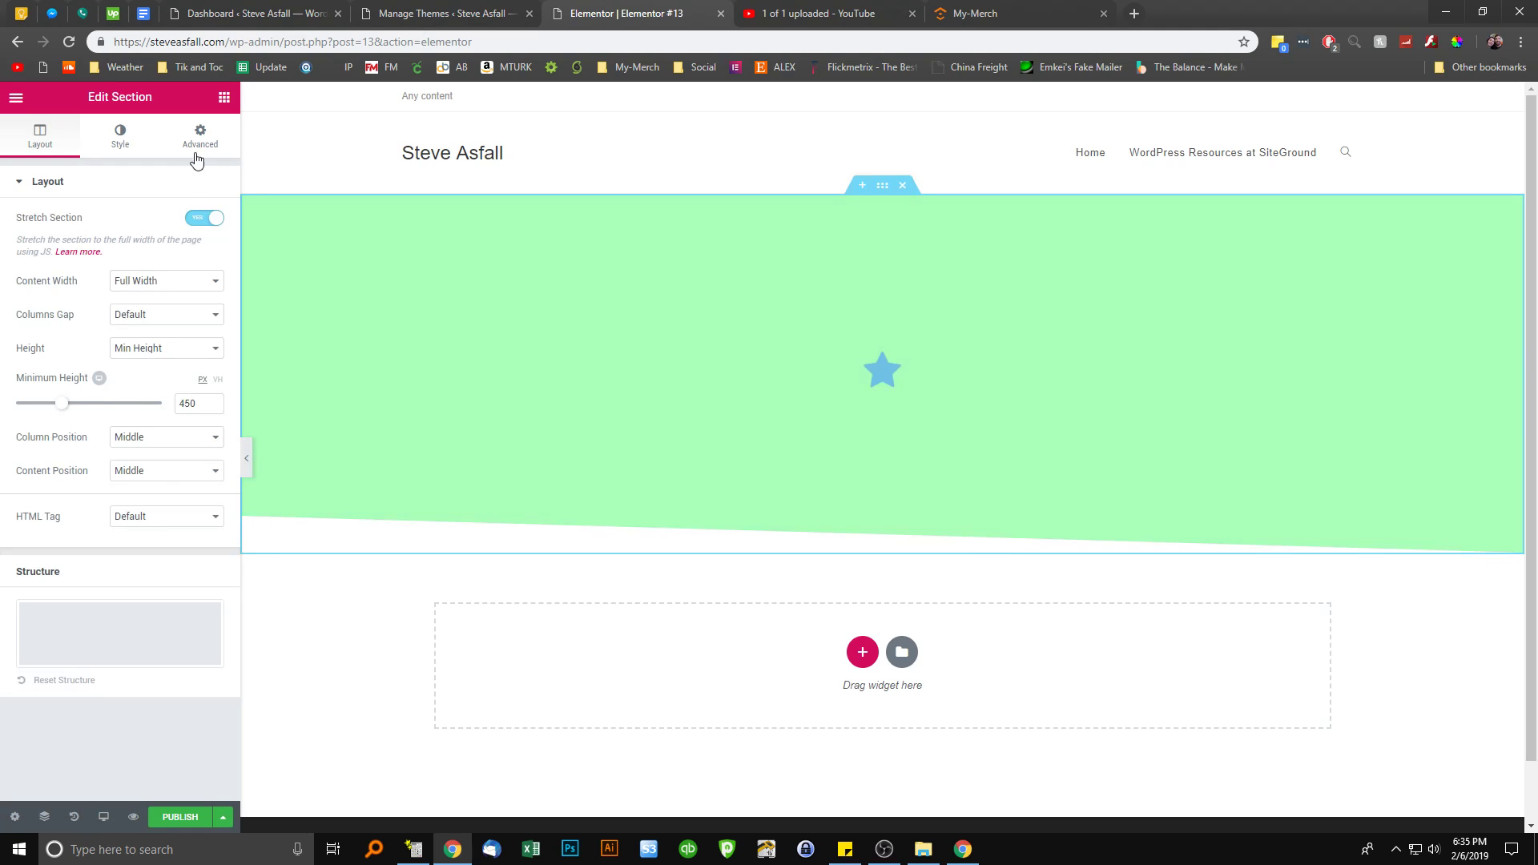
left_click(205, 140)
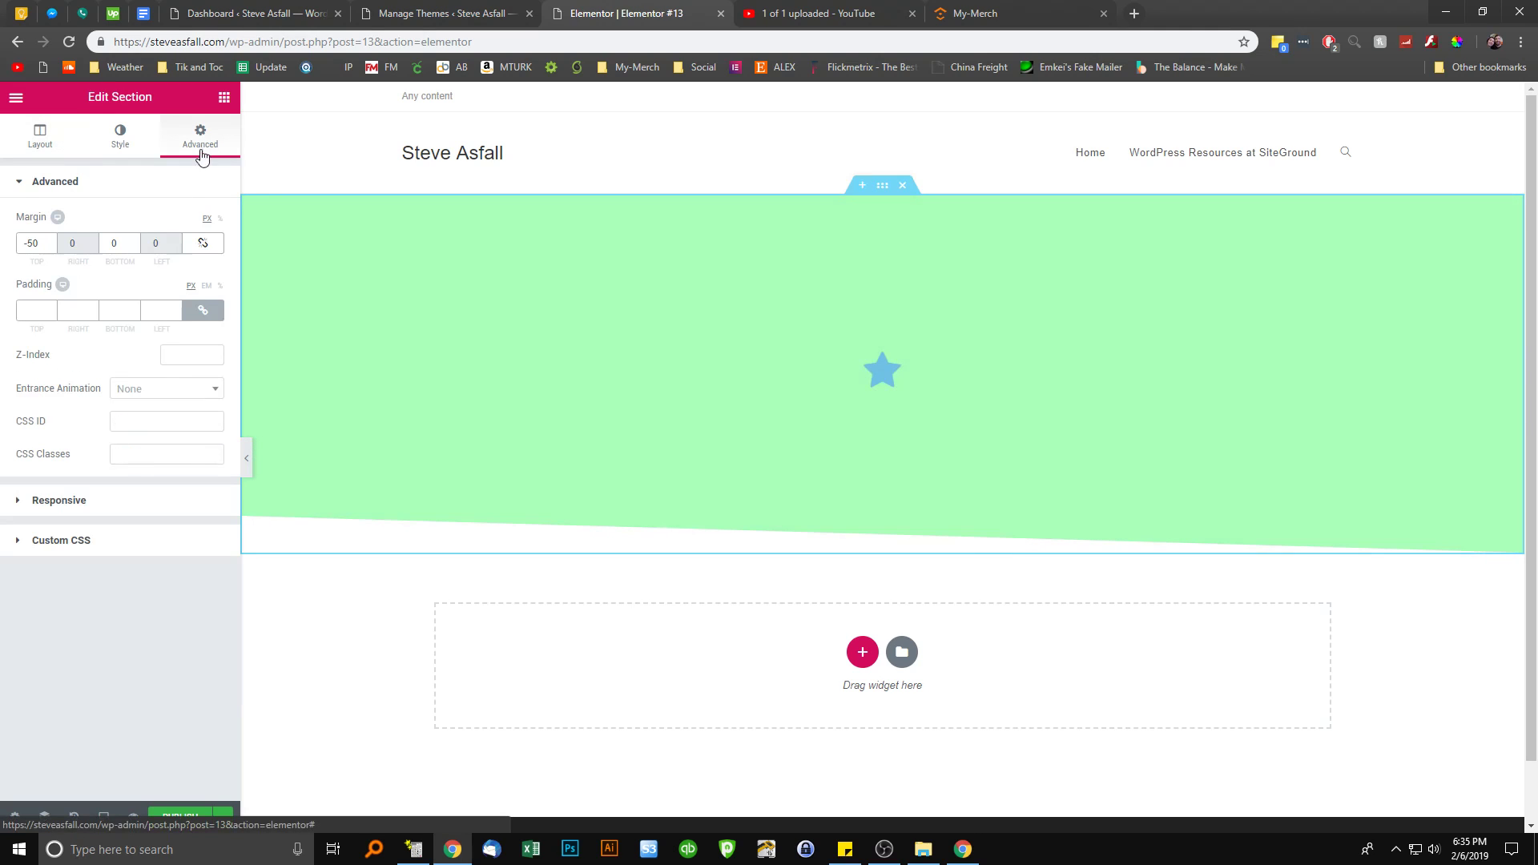
type("4")
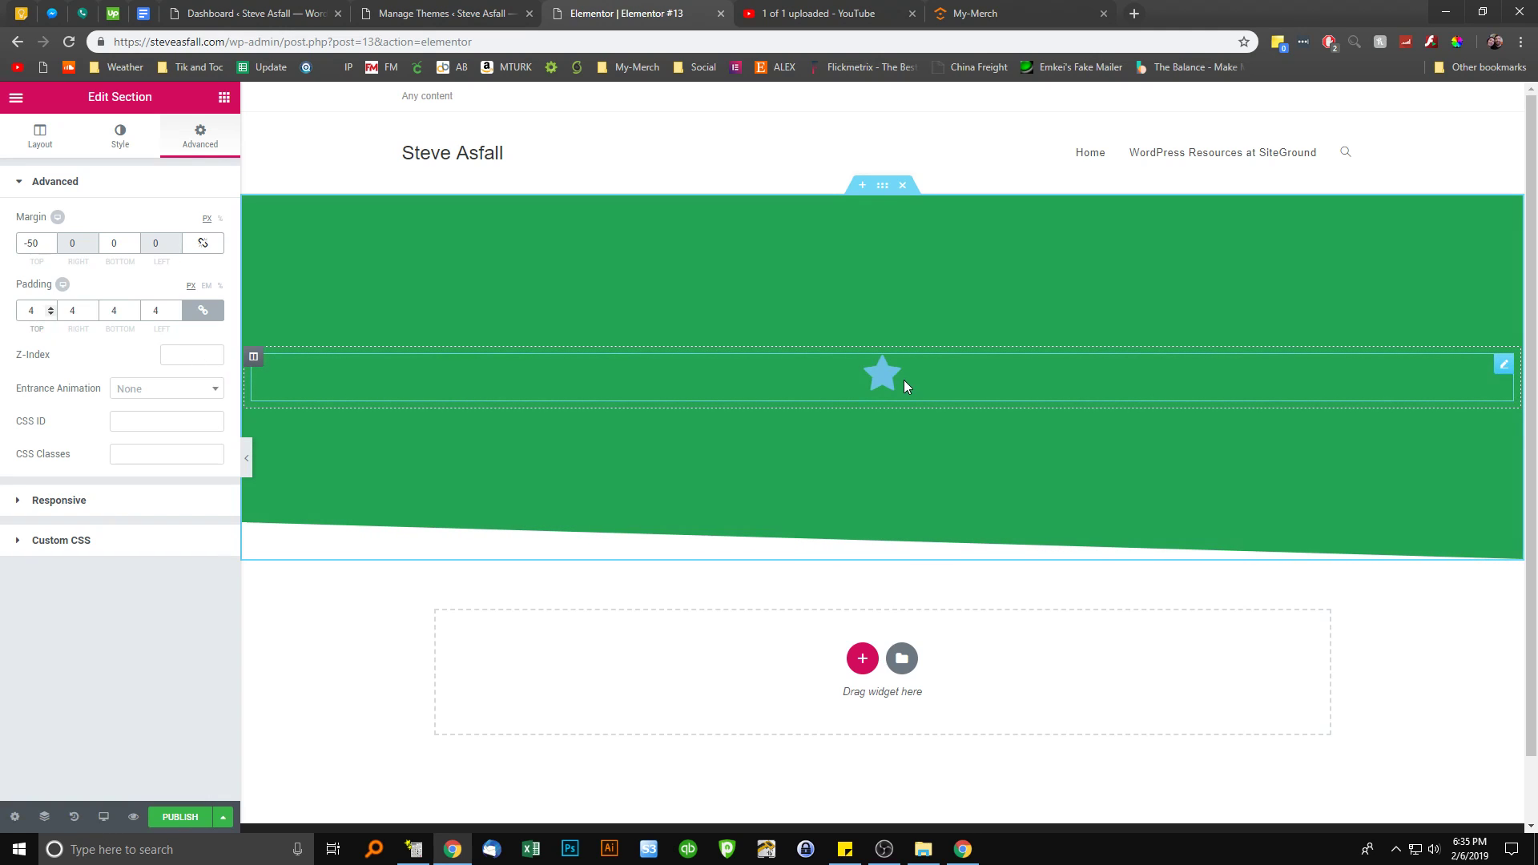
scroll(30, 310, "up", 3)
scroll(30, 310, "up", 16)
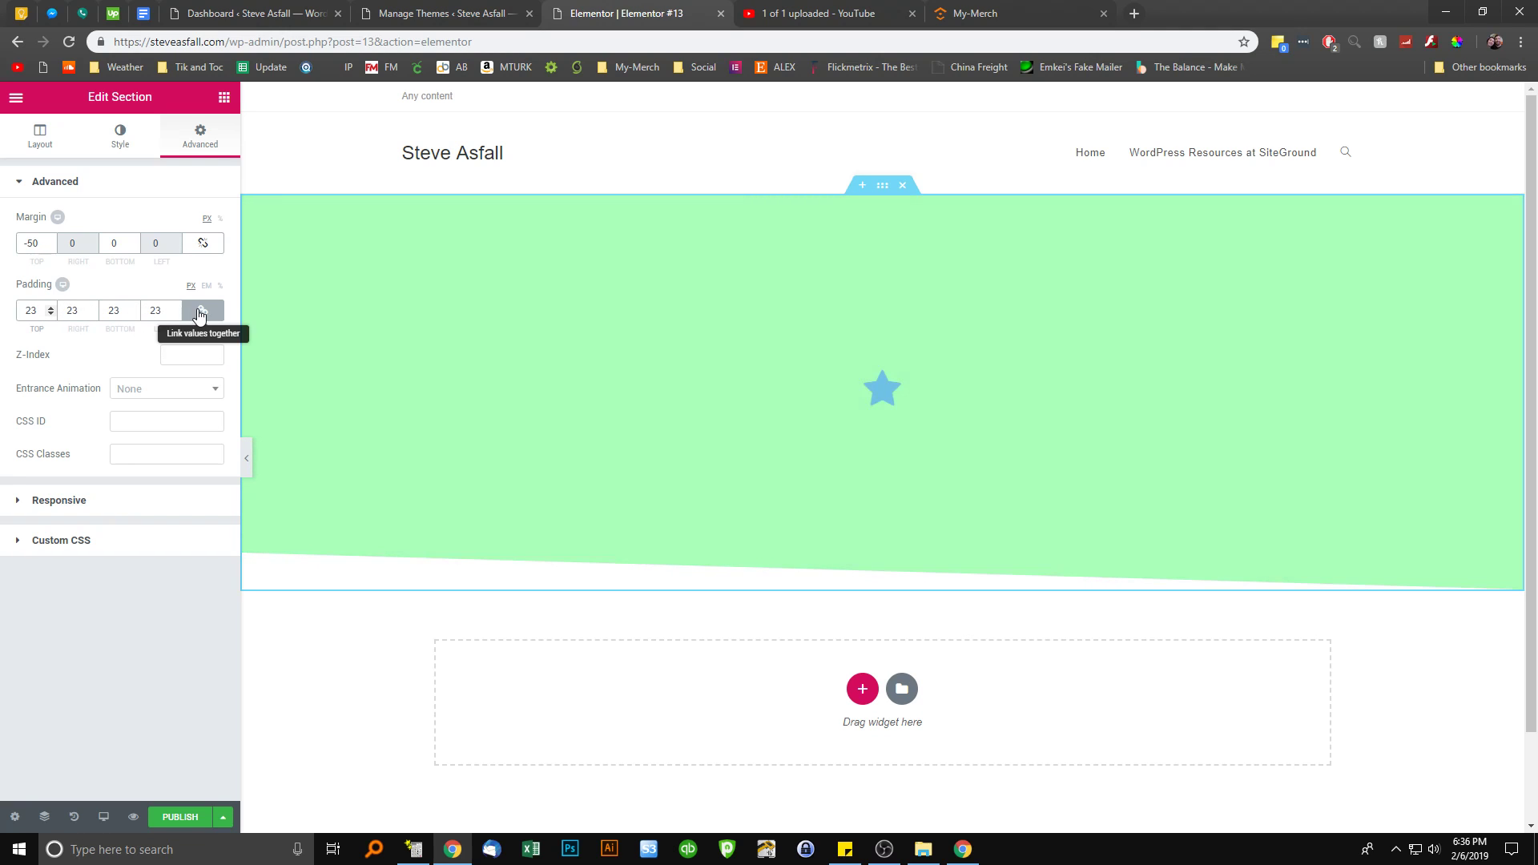
left_click(200, 312)
left_click(206, 312)
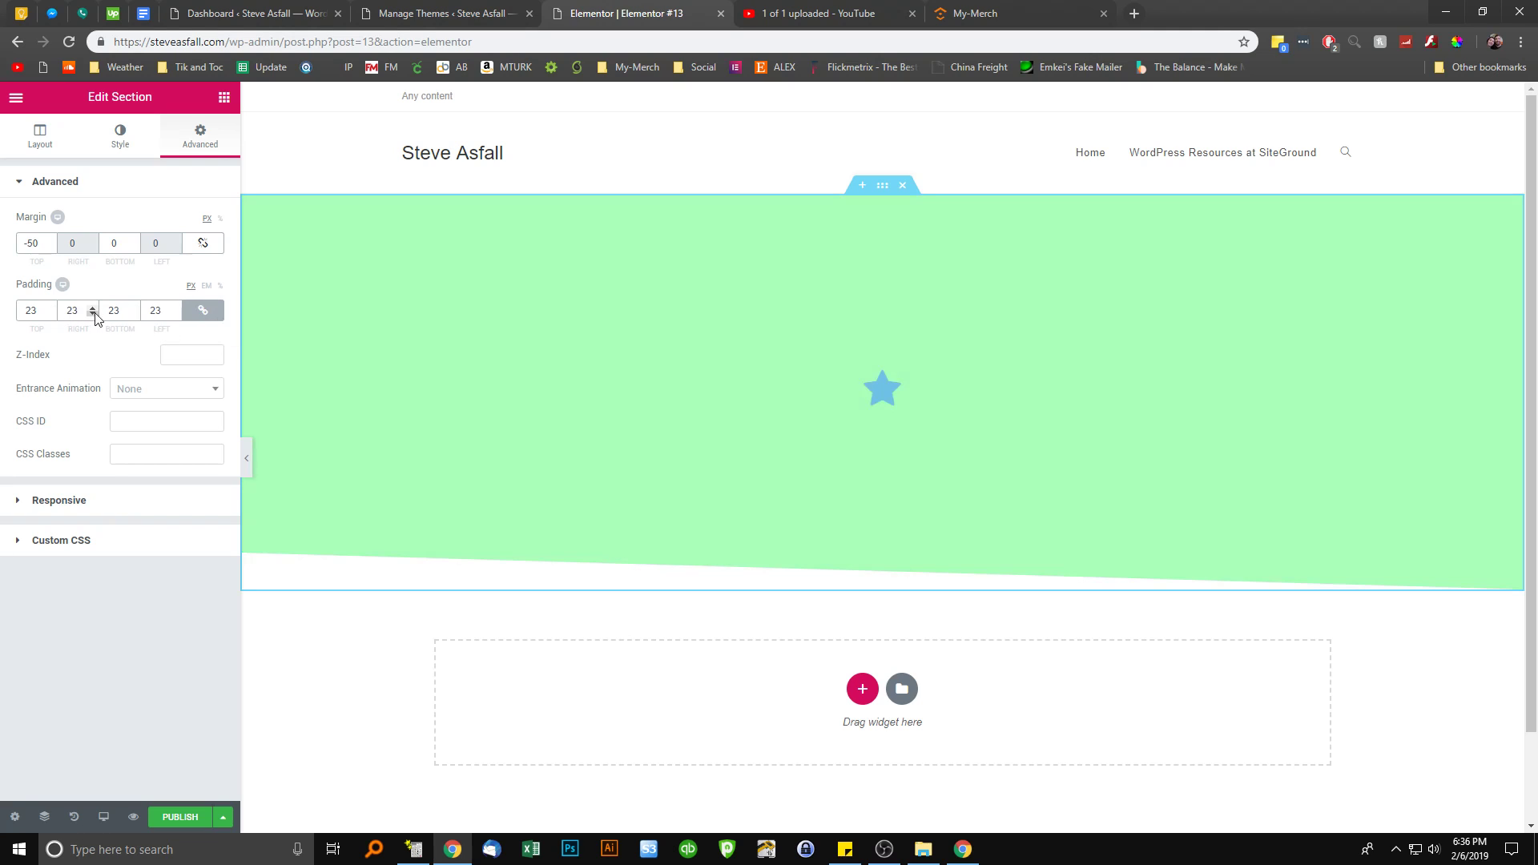
scroll(156, 310, "up", 20)
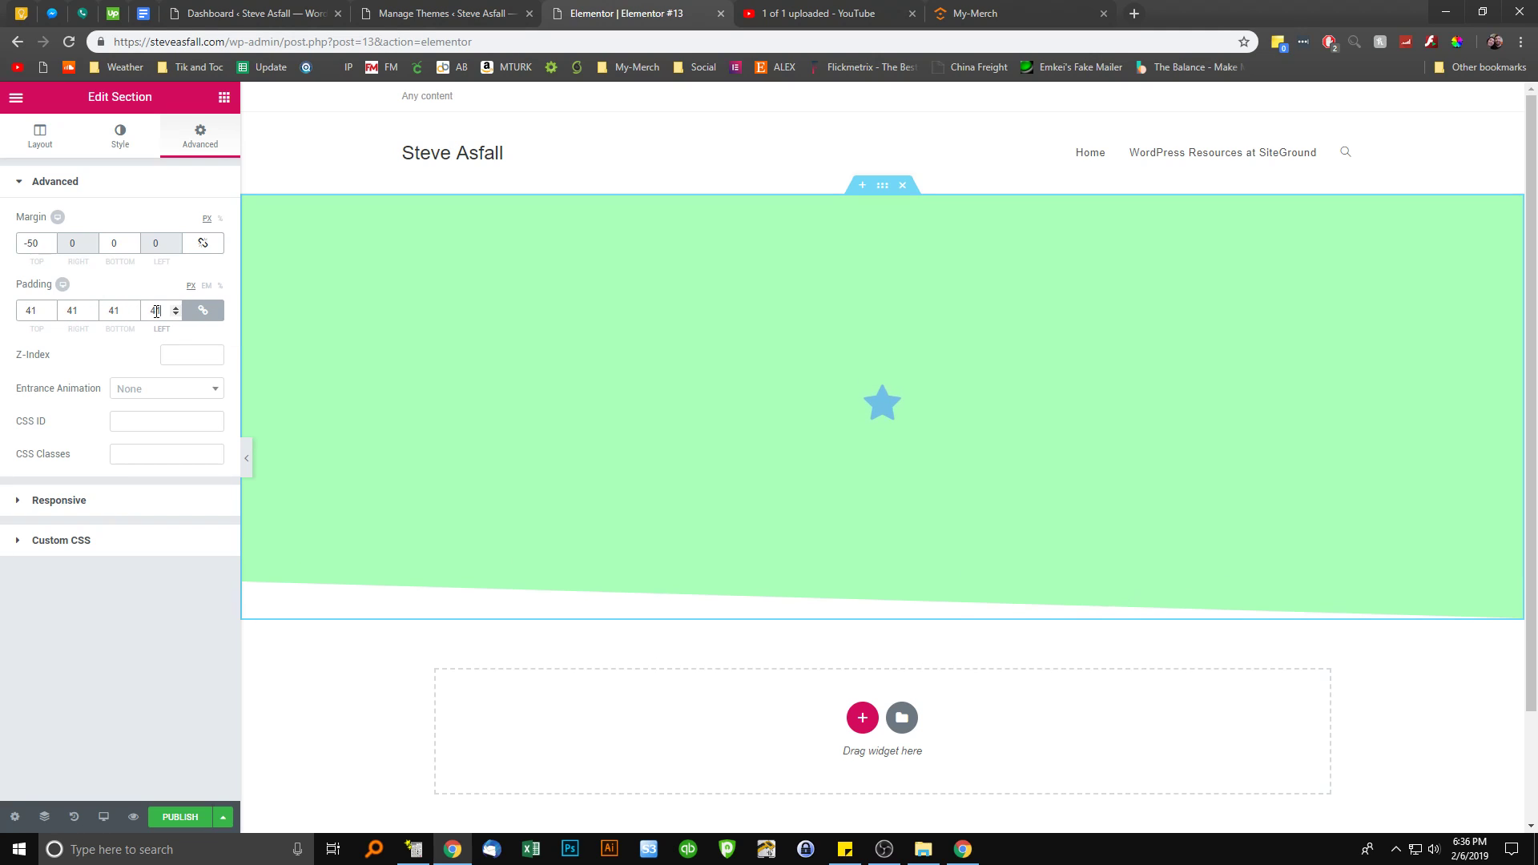
scroll(156, 310, "up", 9)
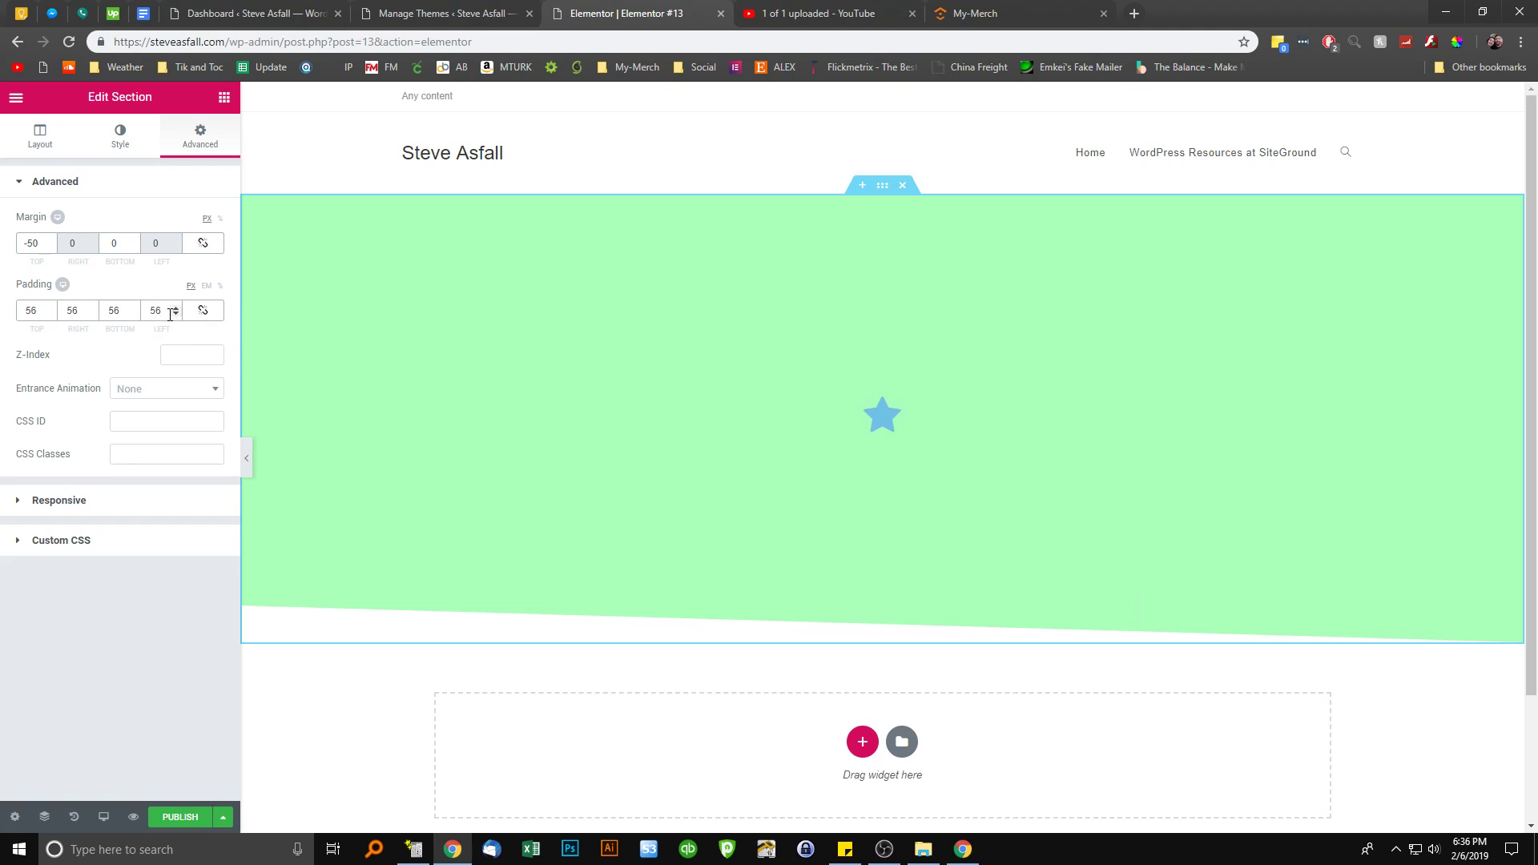
Increase the green section's left padding to 100 px
scroll(154, 313, "up", 16)
scroll(156, 311, "up", 18)
scroll(156, 313, "up", 2)
Set the green section's bottom, right and top padding to 0
left_click(119, 312)
type("0")
key("BackSpace")
key("BackSpace")
key("BackSpace")
type("0")
double_click(72, 309)
type("0")
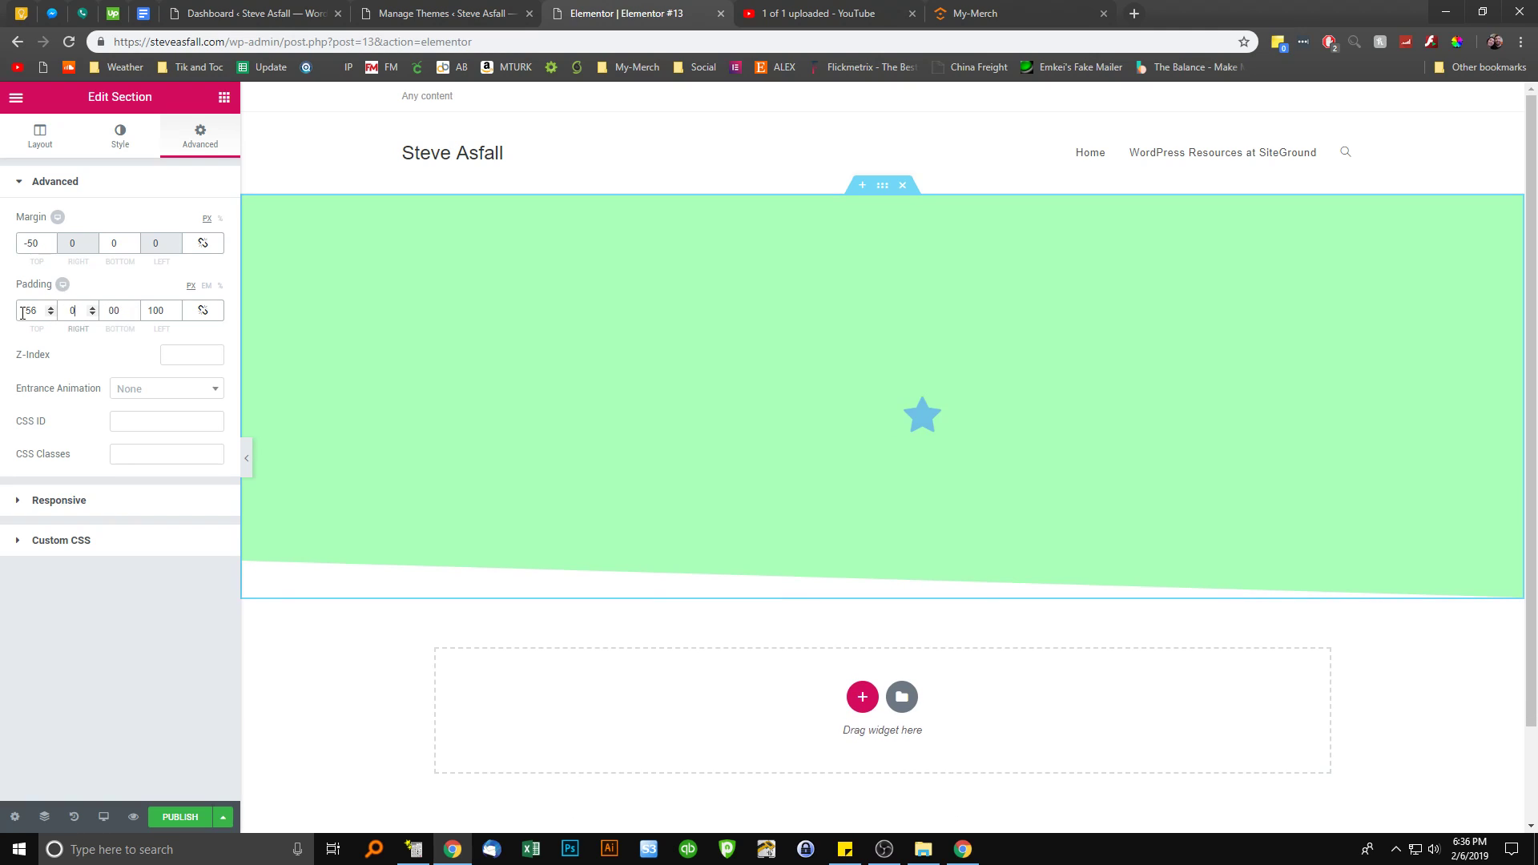
double_click(33, 309)
type("0")
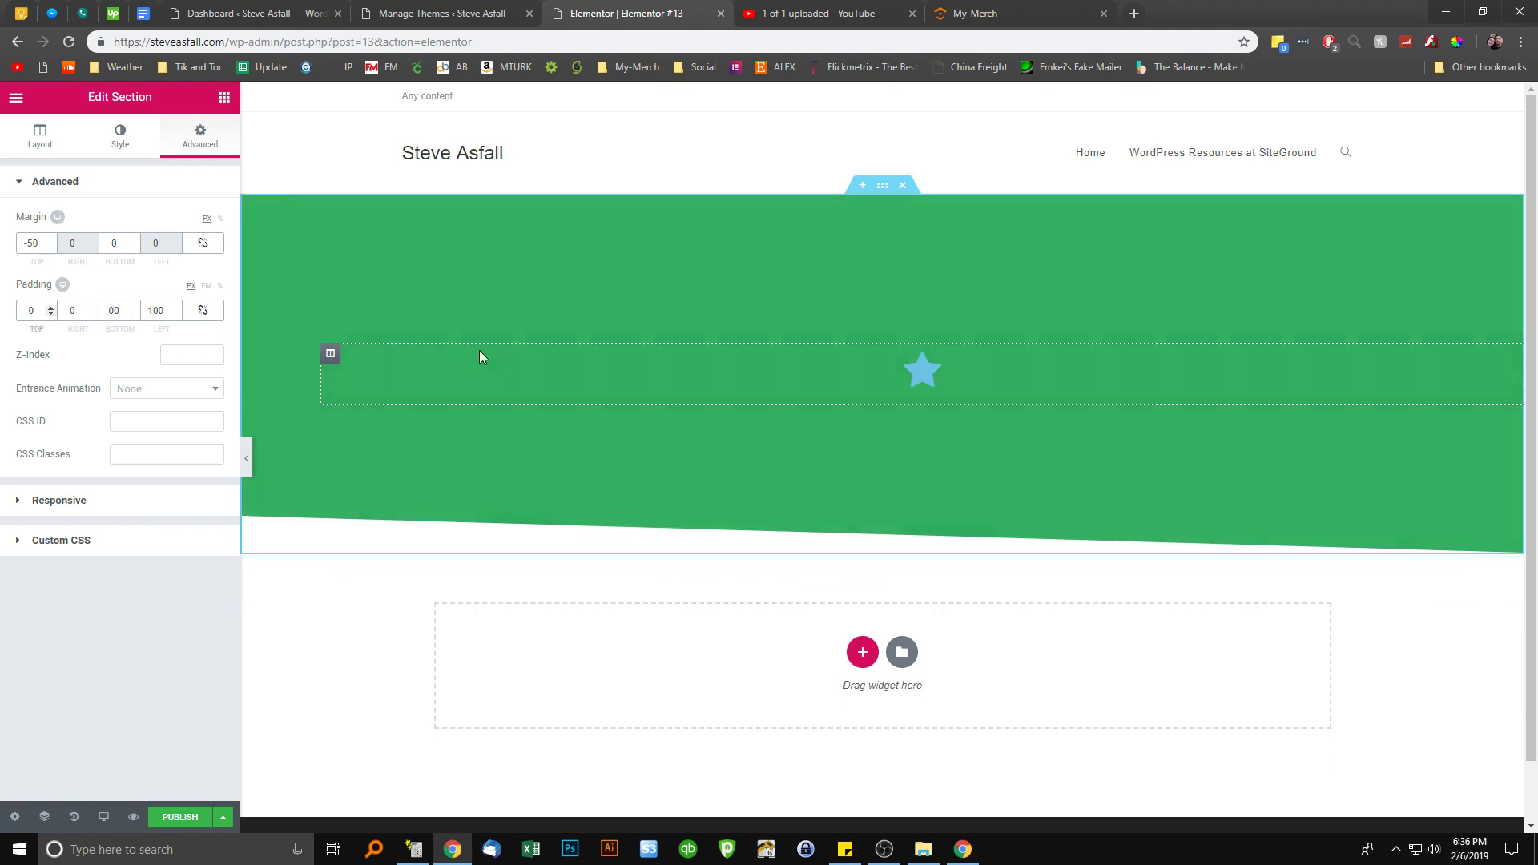
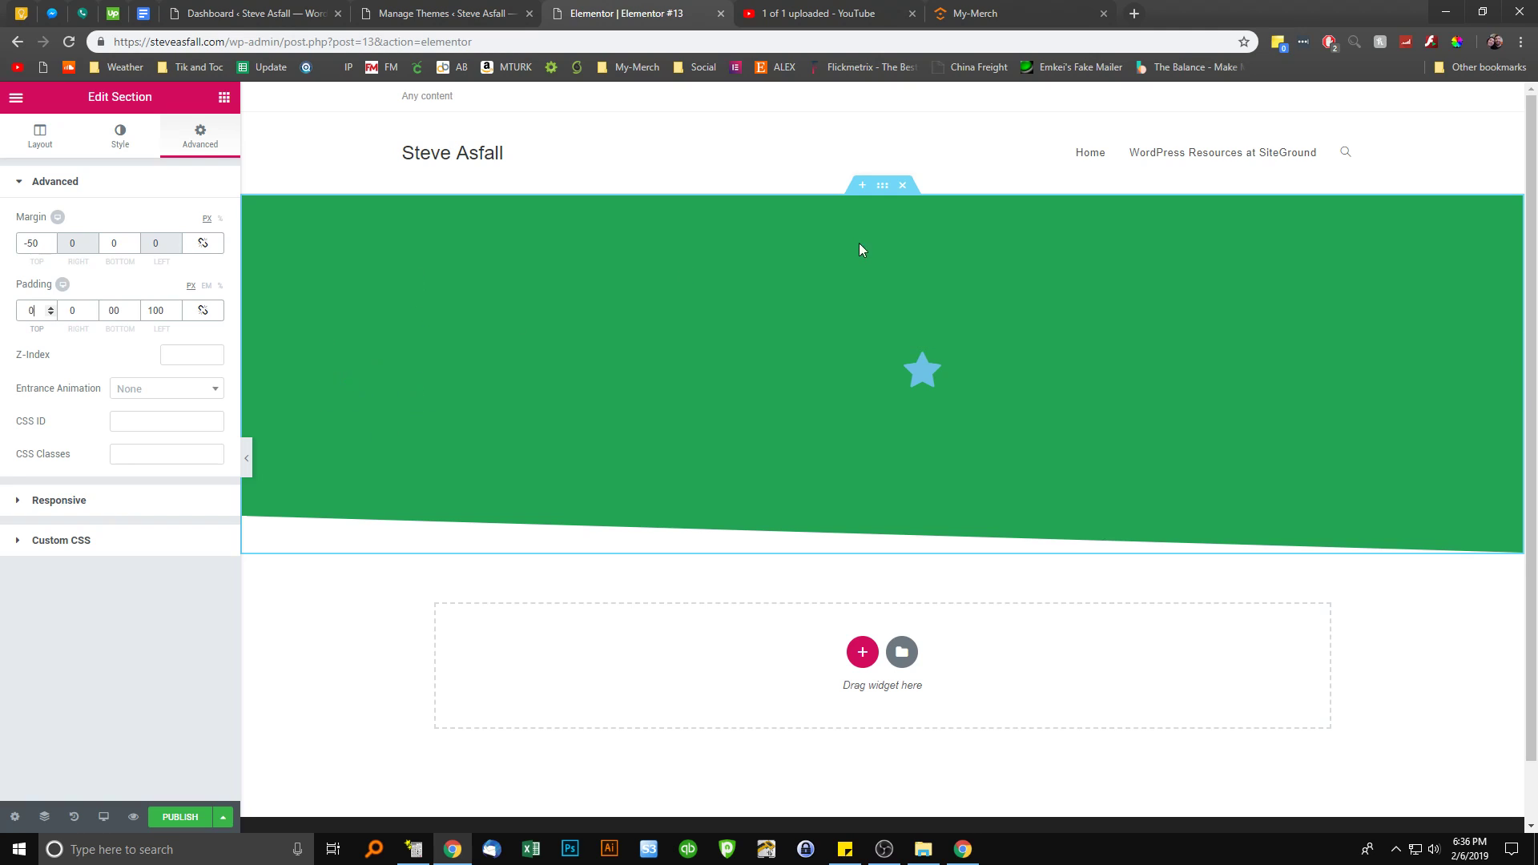
Change the green section's minimum height to 458 px
right_click(886, 193)
left_click(905, 209)
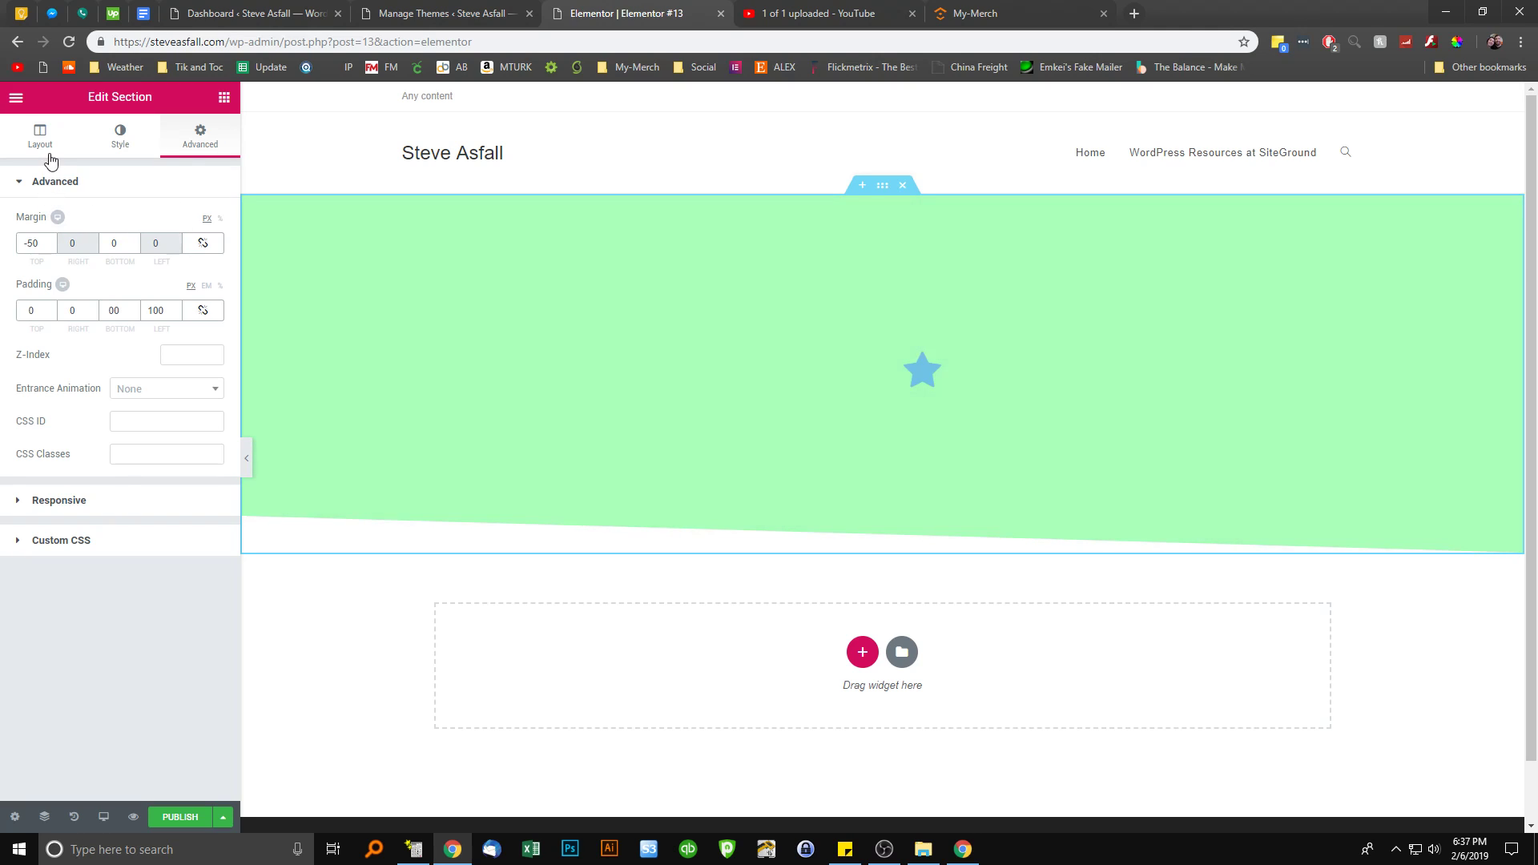
left_click(50, 143)
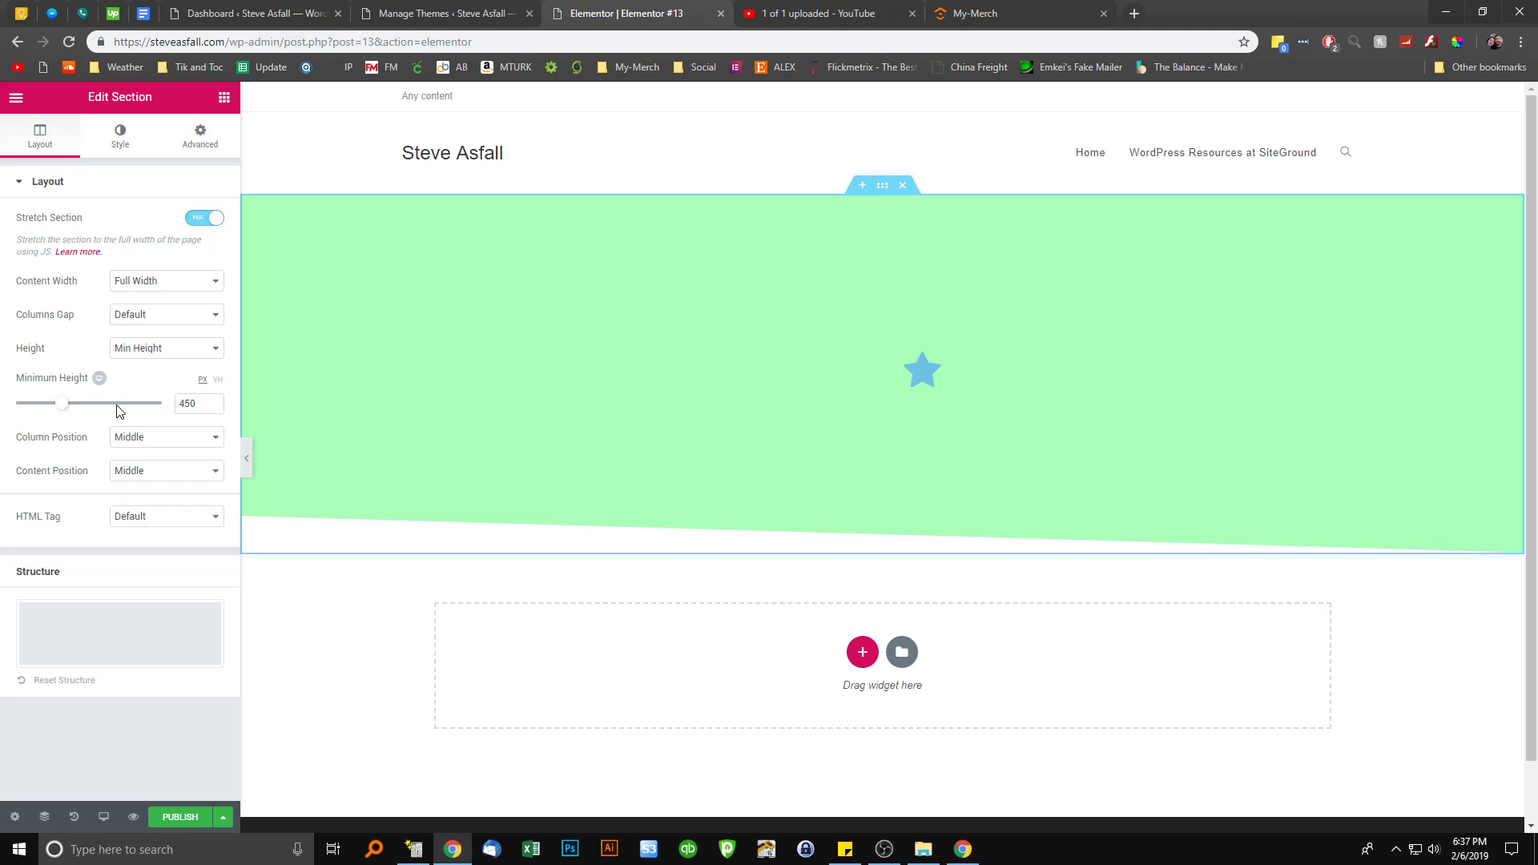
mouse_move(67, 413)
left_mouse_down()
mouse_move(39, 414)
mouse_move(63, 413)
left_mouse_up()
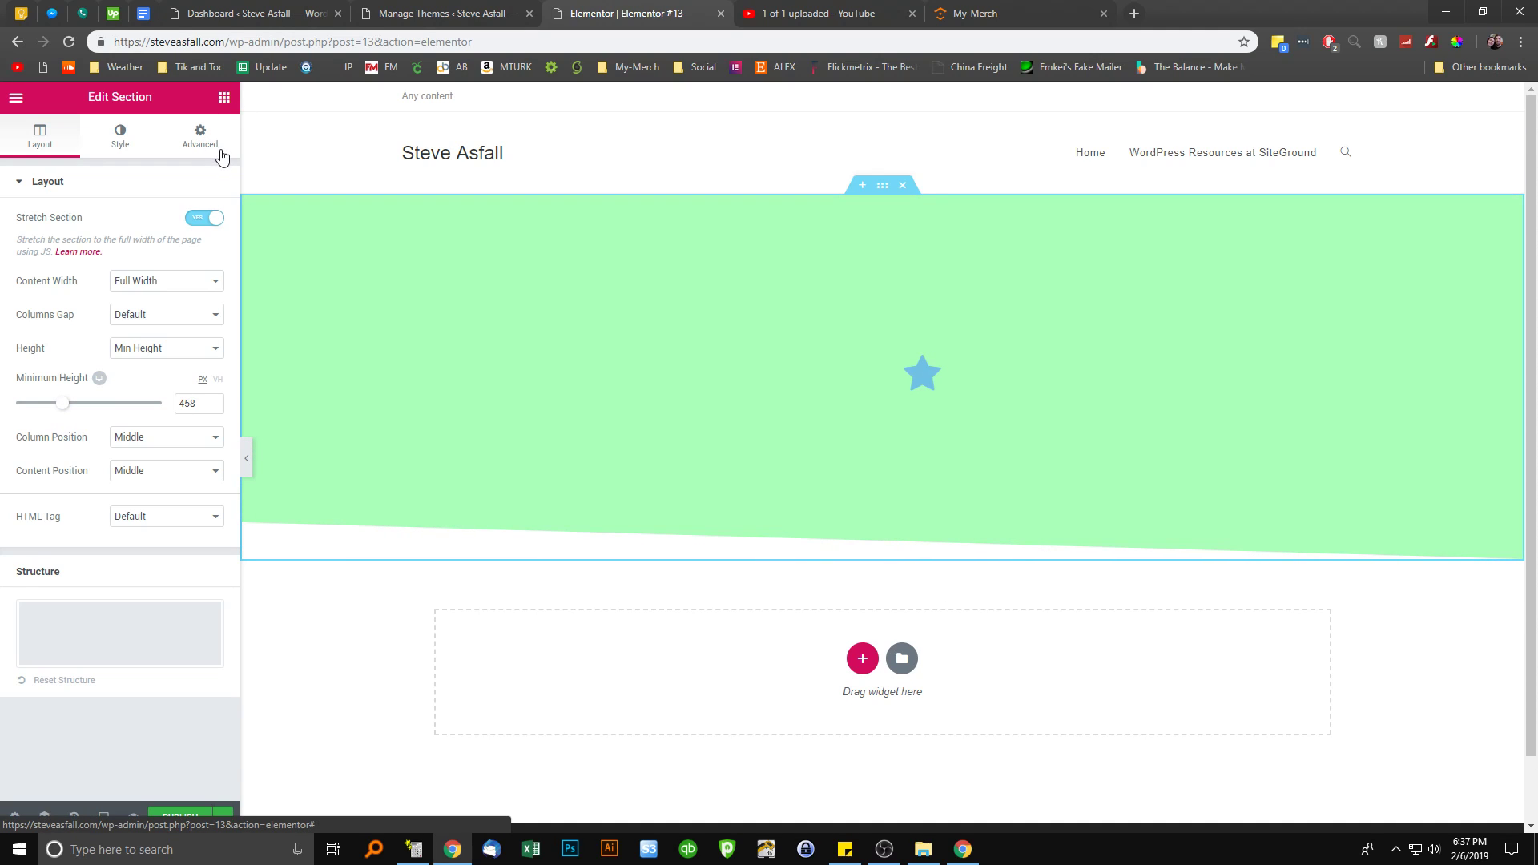
Examine the green section's responsive visibility, custom CSS and Z-Index settings
left_click(210, 134)
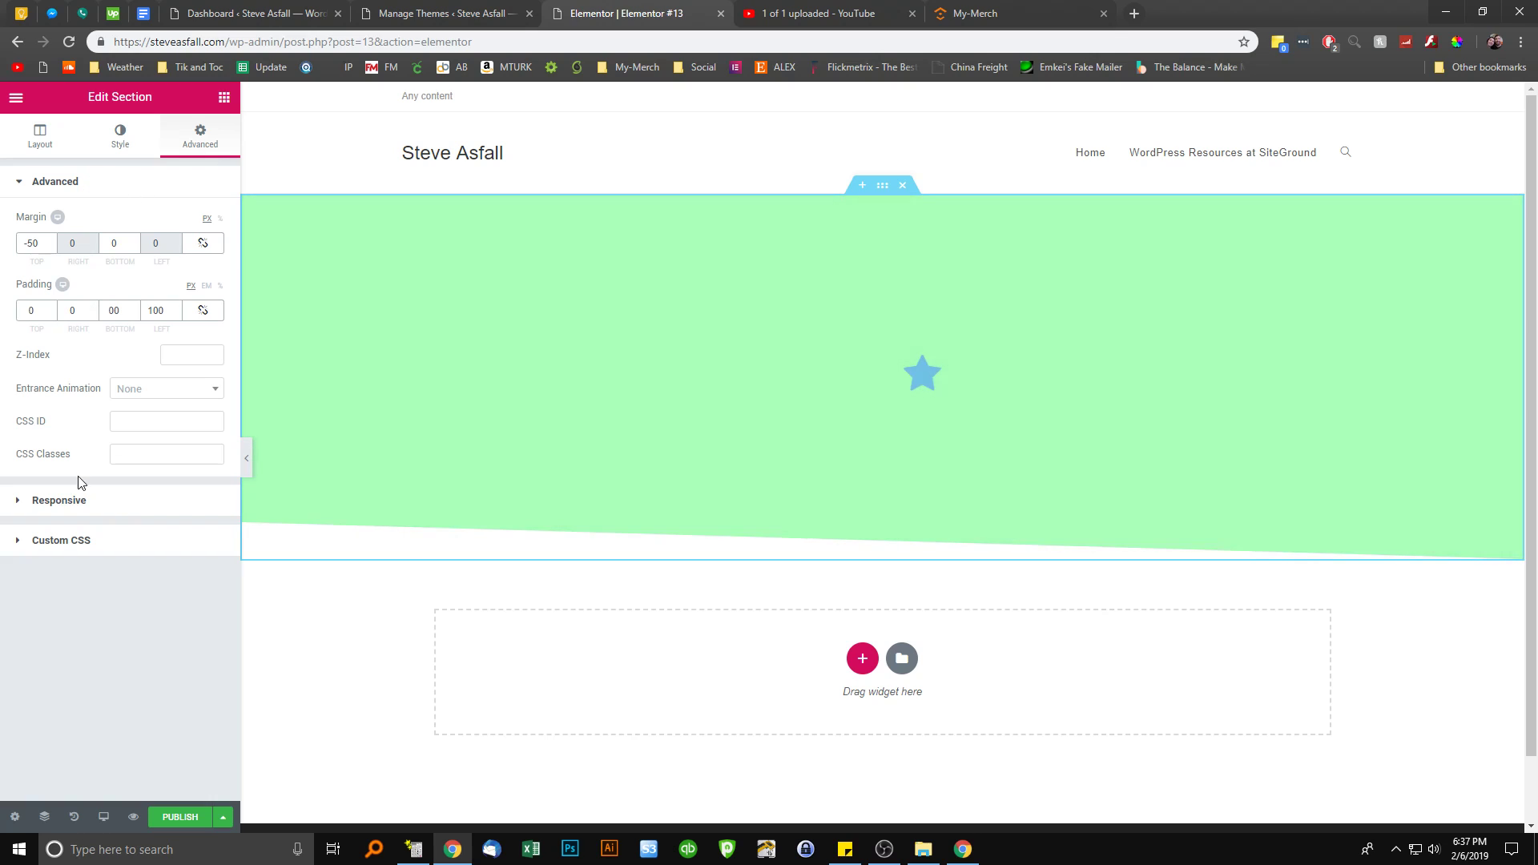
left_click(76, 505)
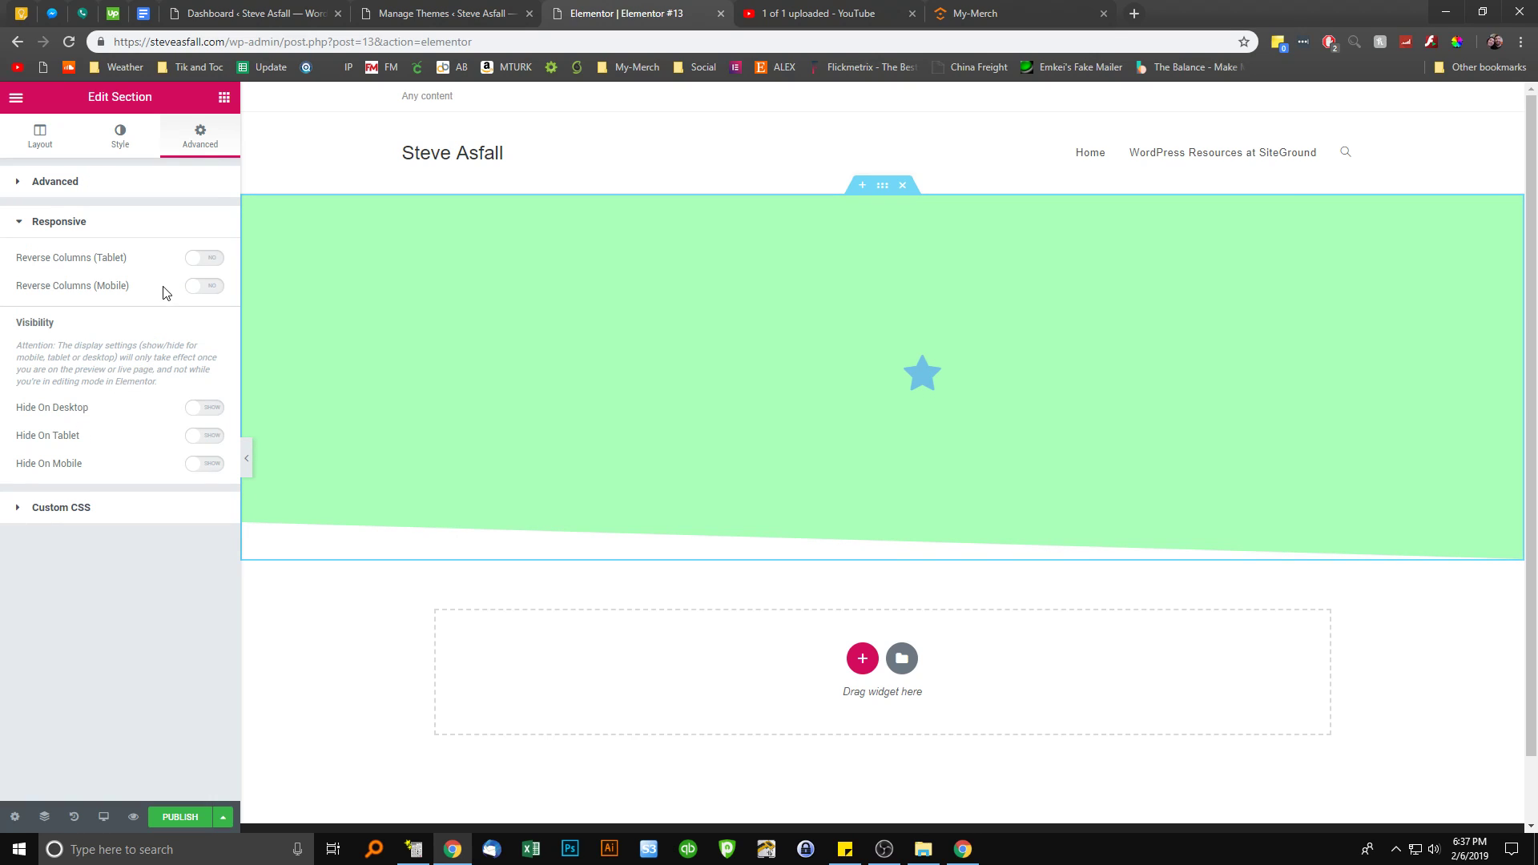
left_click(52, 228)
left_click(50, 266)
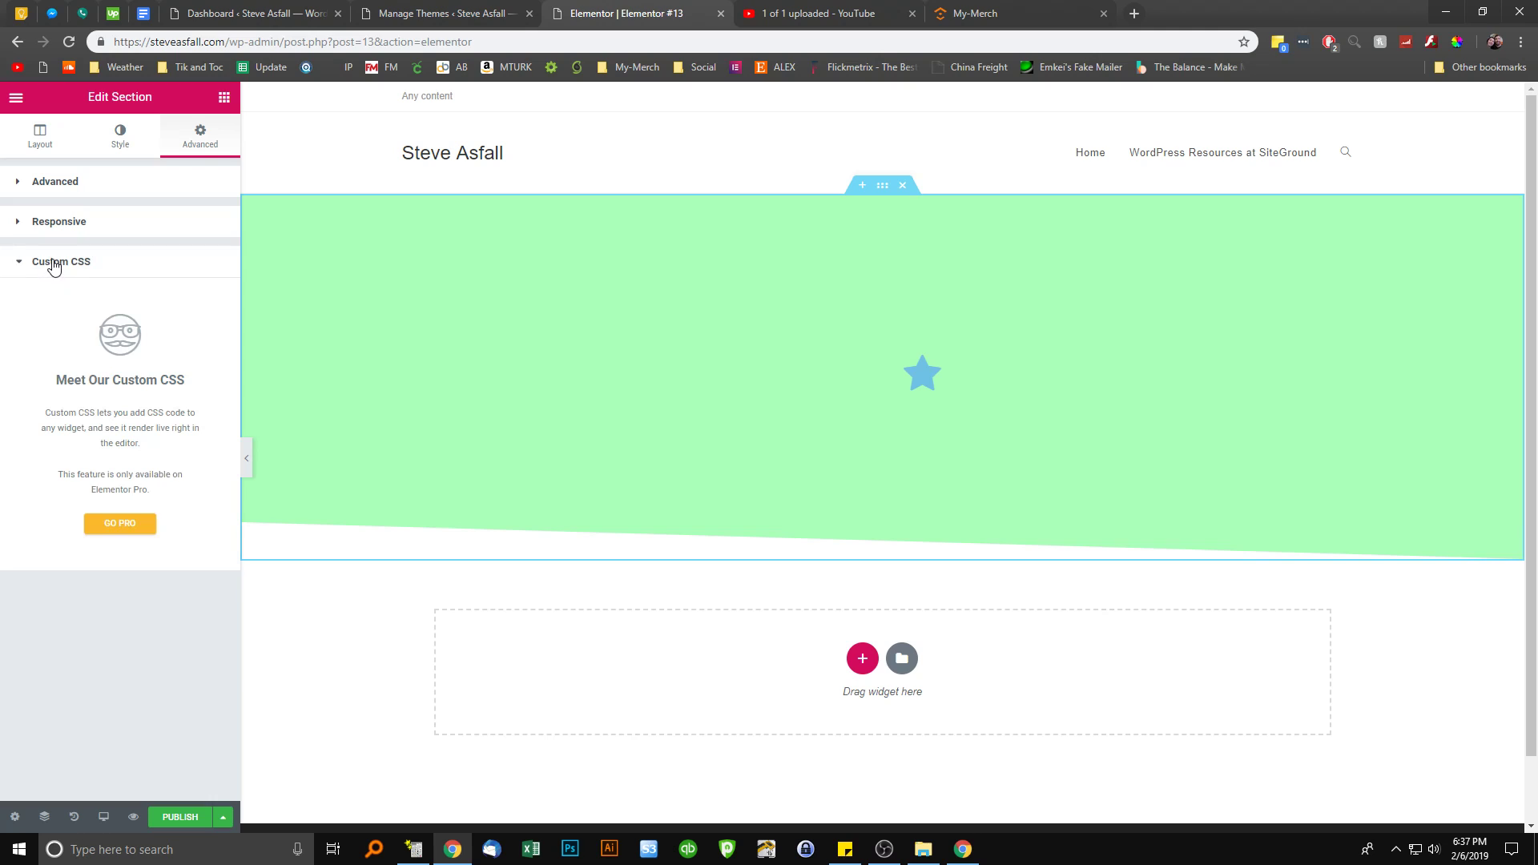
left_click(54, 267)
left_click(70, 184)
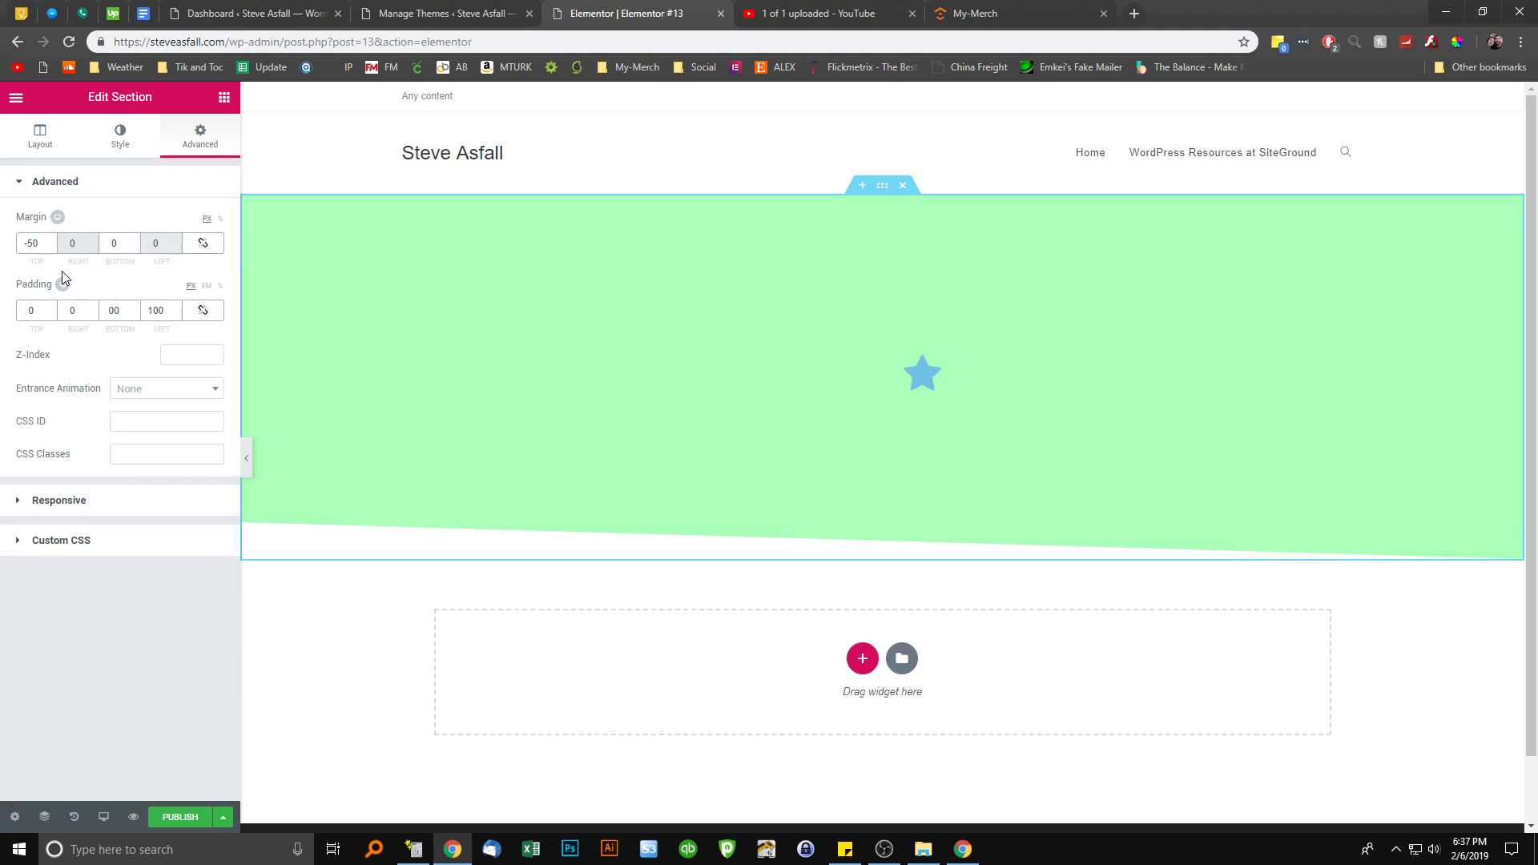
left_click(197, 354)
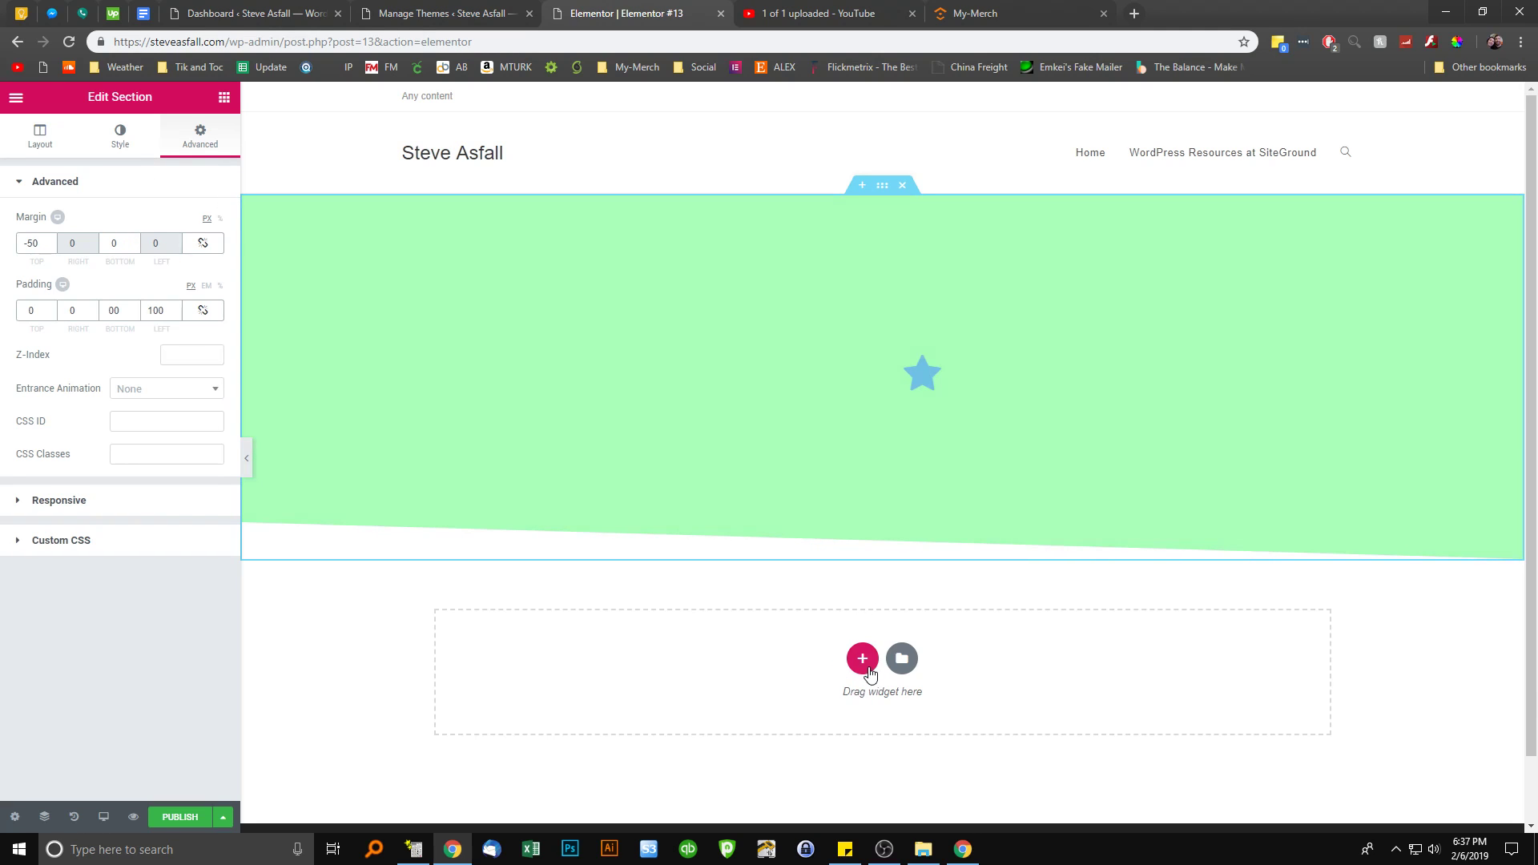
Add a single-column section below the green one and give it the classic background image sWO9xHy.jpg
left_click(862, 659)
left_click(671, 702)
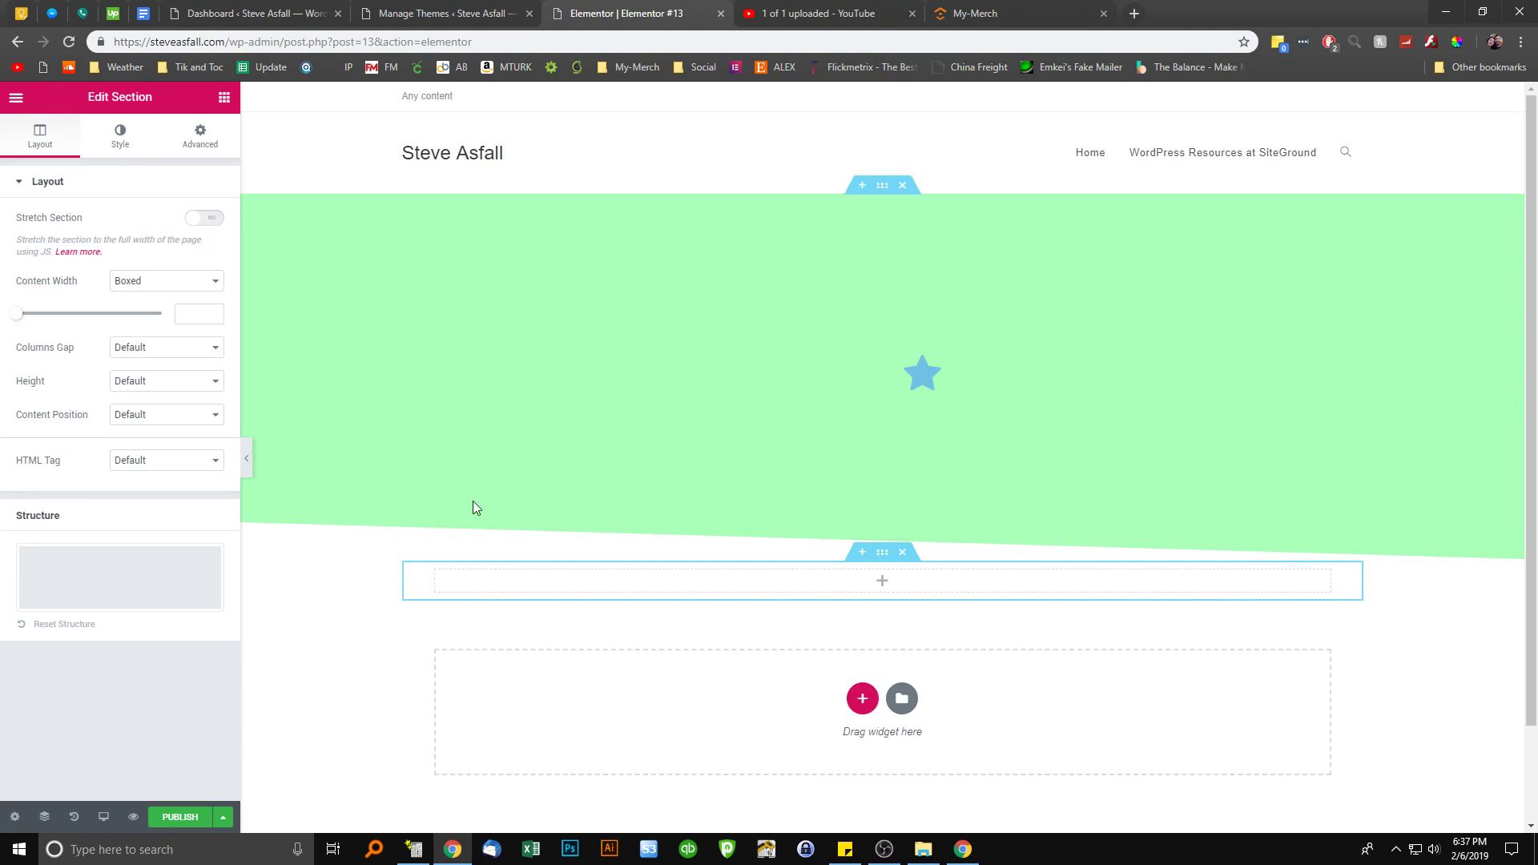
left_click(124, 147)
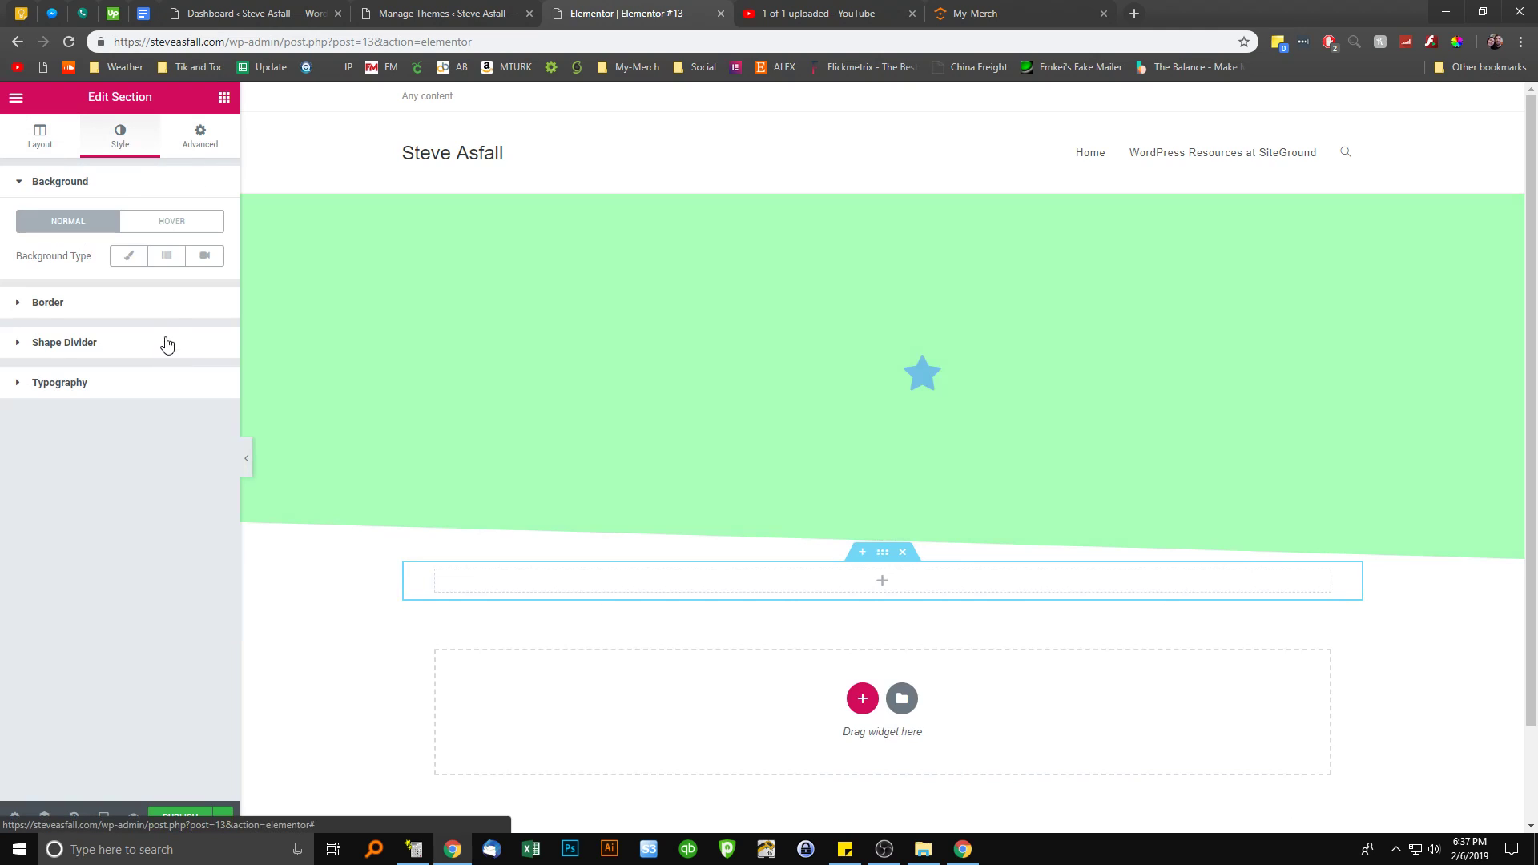
left_click(131, 257)
left_click(166, 385)
left_click(120, 298)
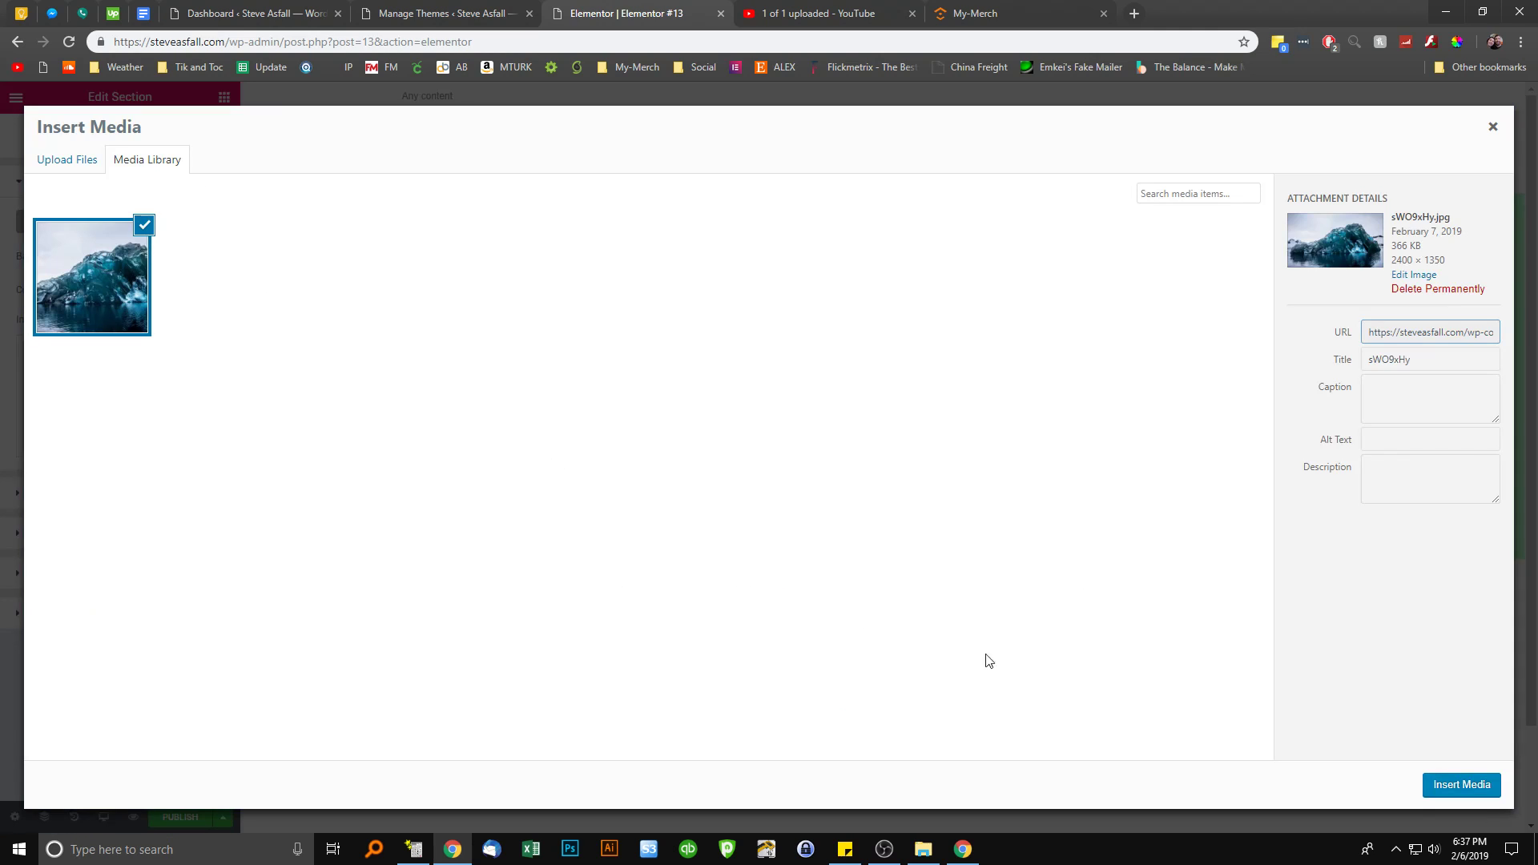
left_click(1458, 787)
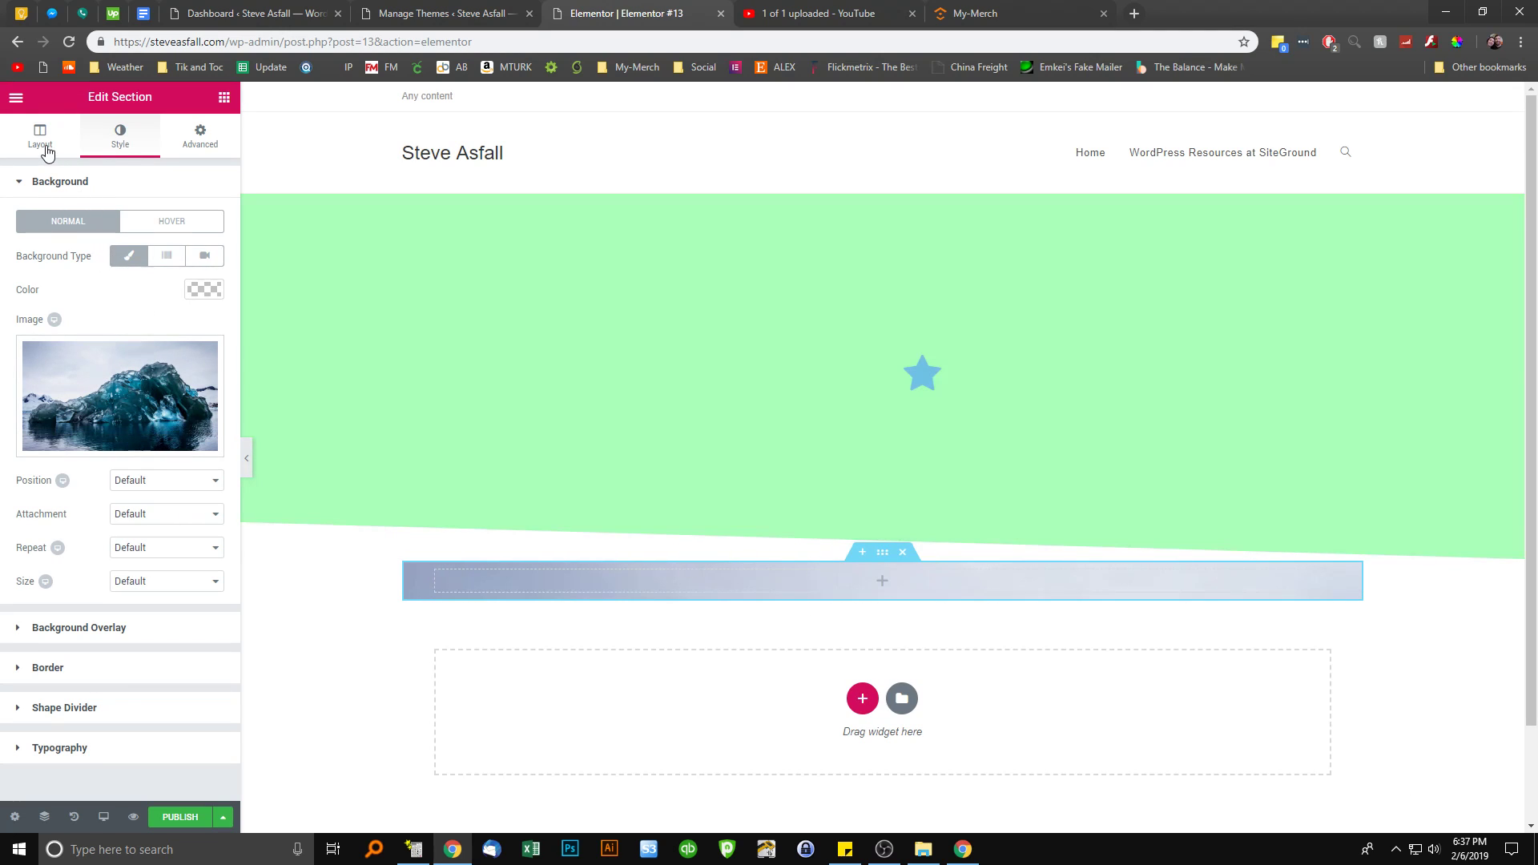
Stretch the image section, set its content width to Full Width, and give it a minimum height of 751 px
left_click(47, 149)
left_click(136, 281)
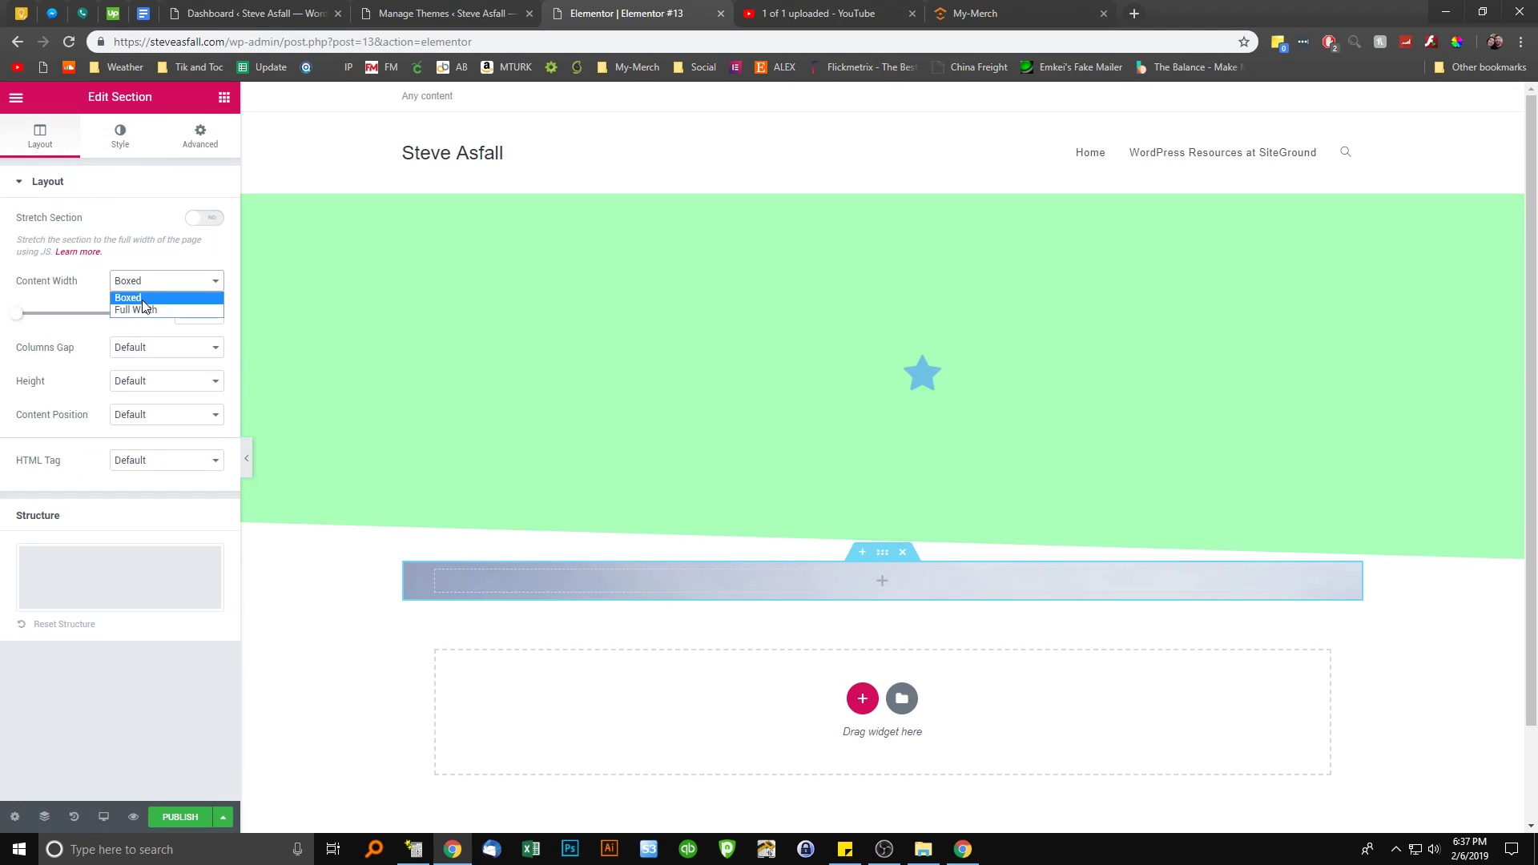
left_click(137, 312)
left_click(204, 217)
left_click(137, 347)
left_click(132, 392)
left_click_drag(56, 403, 93, 405)
scroll(705, 593, "down", 1)
scroll(699, 529, "down", 2)
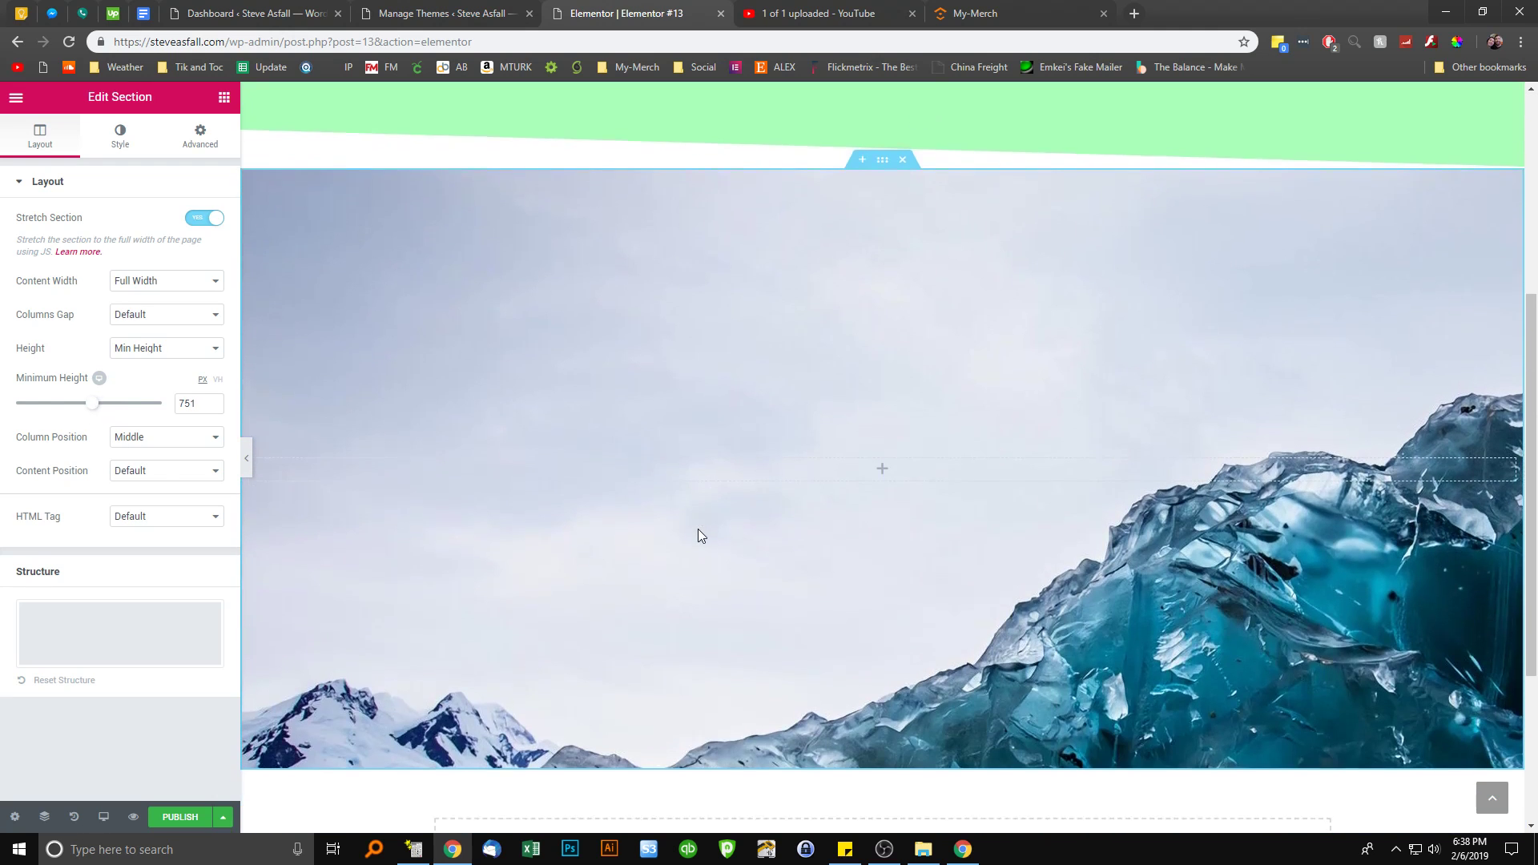
scroll(669, 535, "up", 1)
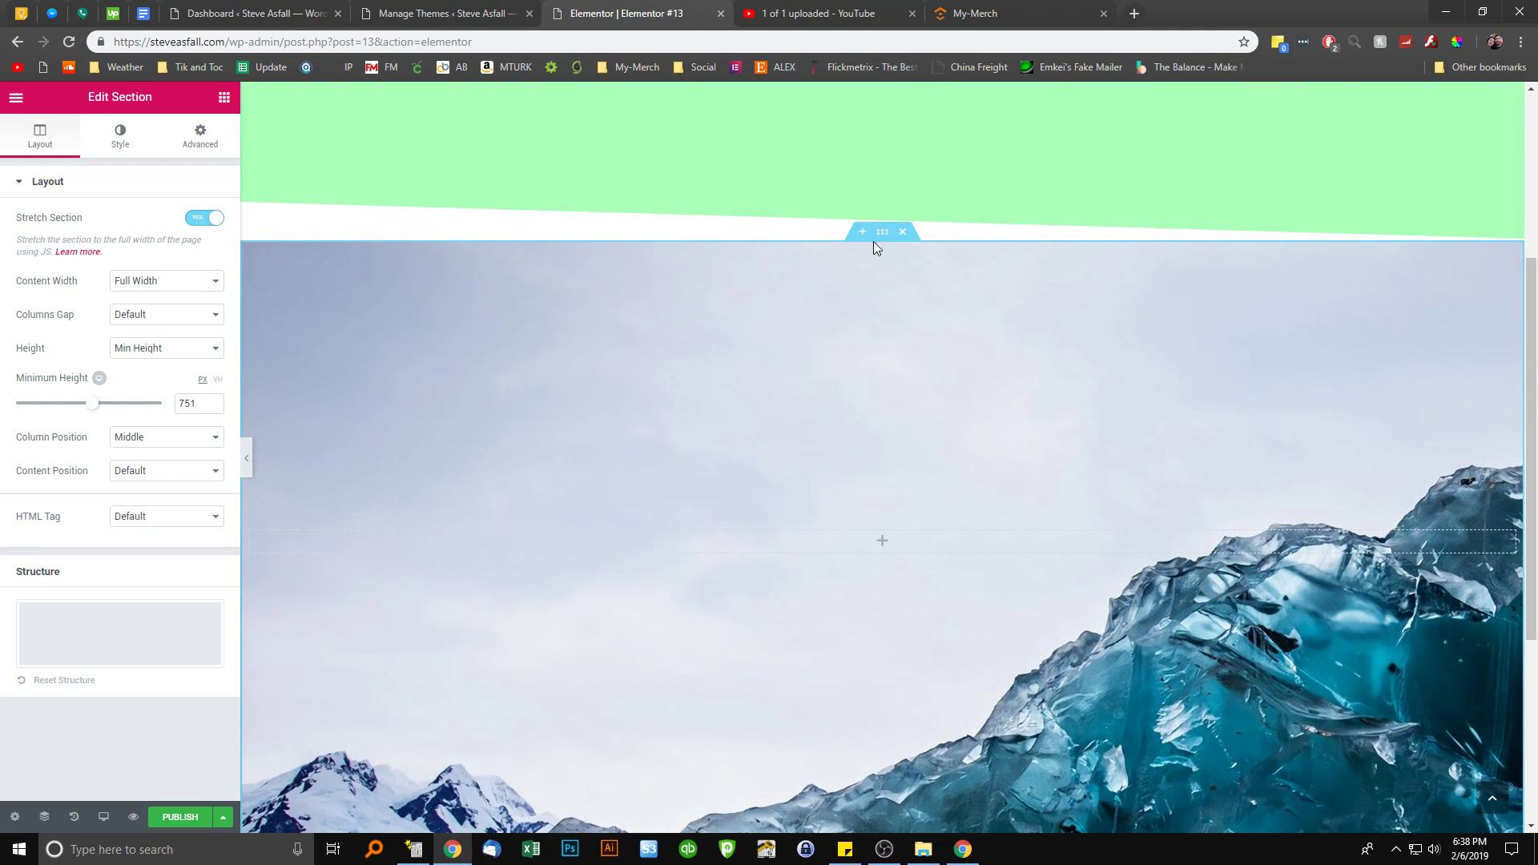
Unlink the image section's margin values and set its top margin to -100 px
right_click(883, 237)
left_click(918, 253)
left_click(200, 137)
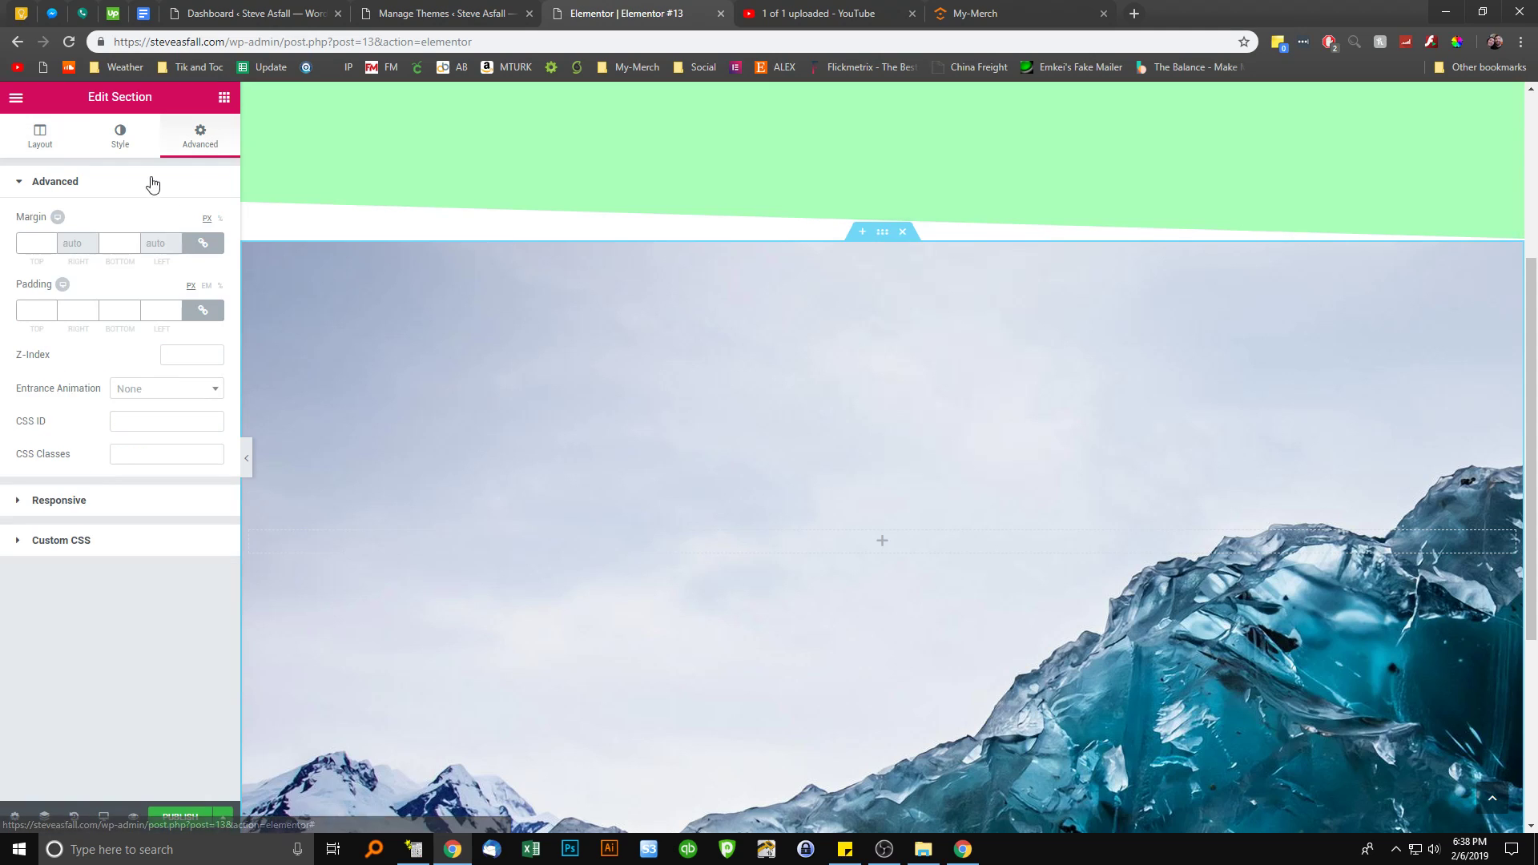
key("Down")
key("Down")
key("Down")
key("Down")
key("Down")
key("Down")
key("Down")
key("Down")
key("Down")
key("Down")
key("Down")
key("Down")
key("Down")
key("Down")
key("Down")
key("Down")
key("Down")
key("Down")
key("Down")
key("Down")
key("Down")
key("Down")
key("Down")
key("Down")
key("Down")
key("Down")
key("Down")
key("Down")
key("Down")
key("Down")
key("Down")
key("Down")
key("Down")
key("Down")
key("Down")
key("Down")
key("Down")
key("Down")
key("Down")
key("Down")
key("Down")
key("Down")
key("Down")
key("Down")
key("Down")
key("Down")
key("Down")
key("Down")
key("Down")
key("Down")
key("Down")
key("Down")
key("Down")
key("Down")
key("Down")
key("Down")
key("Down")
key("Down")
key("Down")
key("Down")
key("Down")
key("Down")
key("Down")
key("Down")
key("Down")
key("Down")
key("Down")
key("Down")
key("Down")
key("Down")
key("Down")
key("Down")
key("Down")
key("Down")
key("Down")
key("Down")
key("Down")
key("Down")
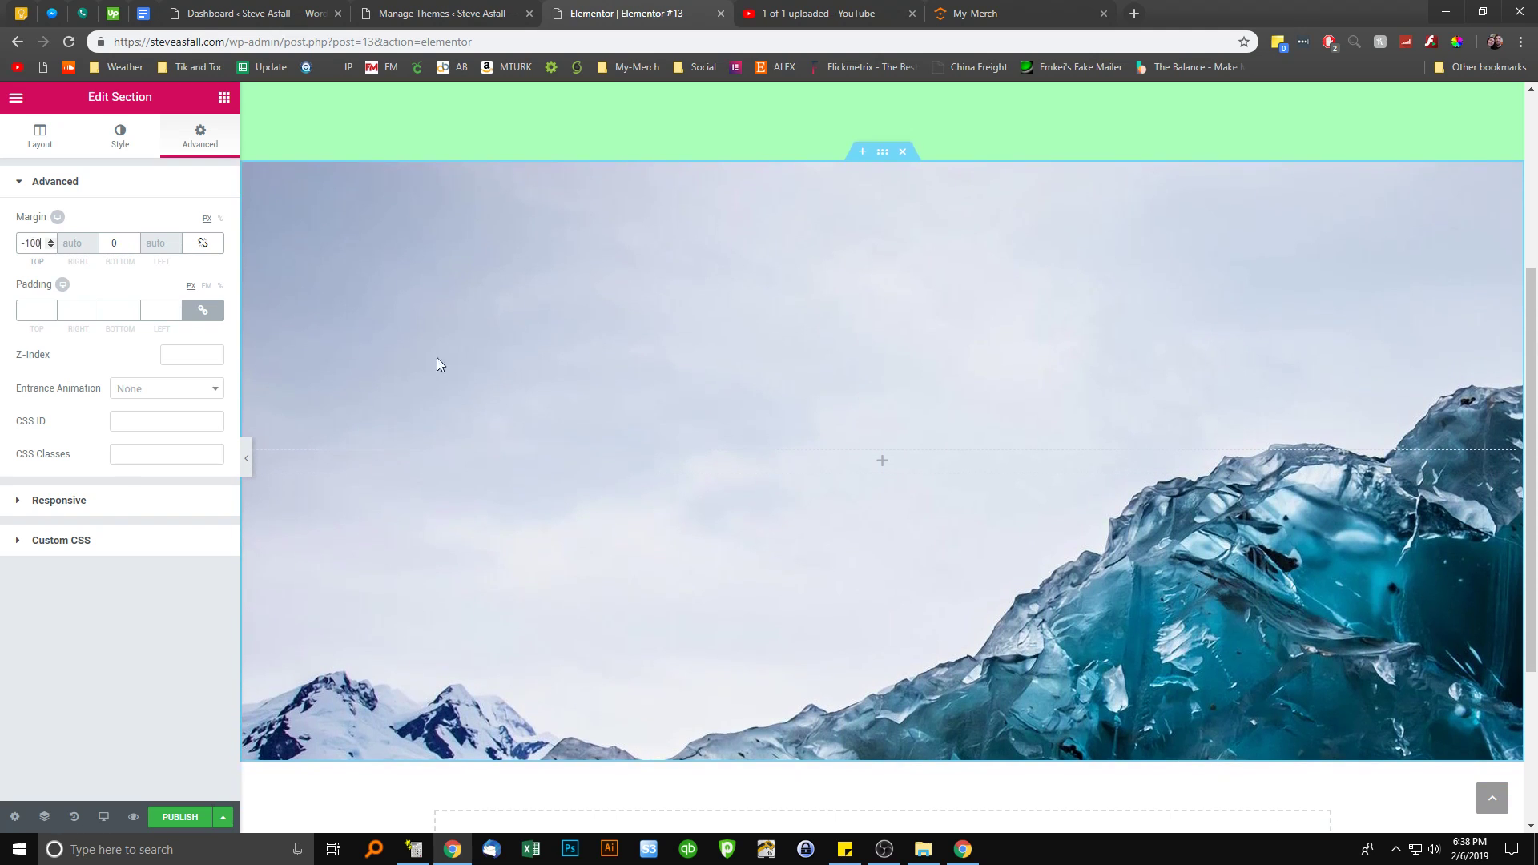
Set the green section's Z-Index to 1 in its advanced settings
scroll(769, 415, "up", 4)
right_click(881, 190)
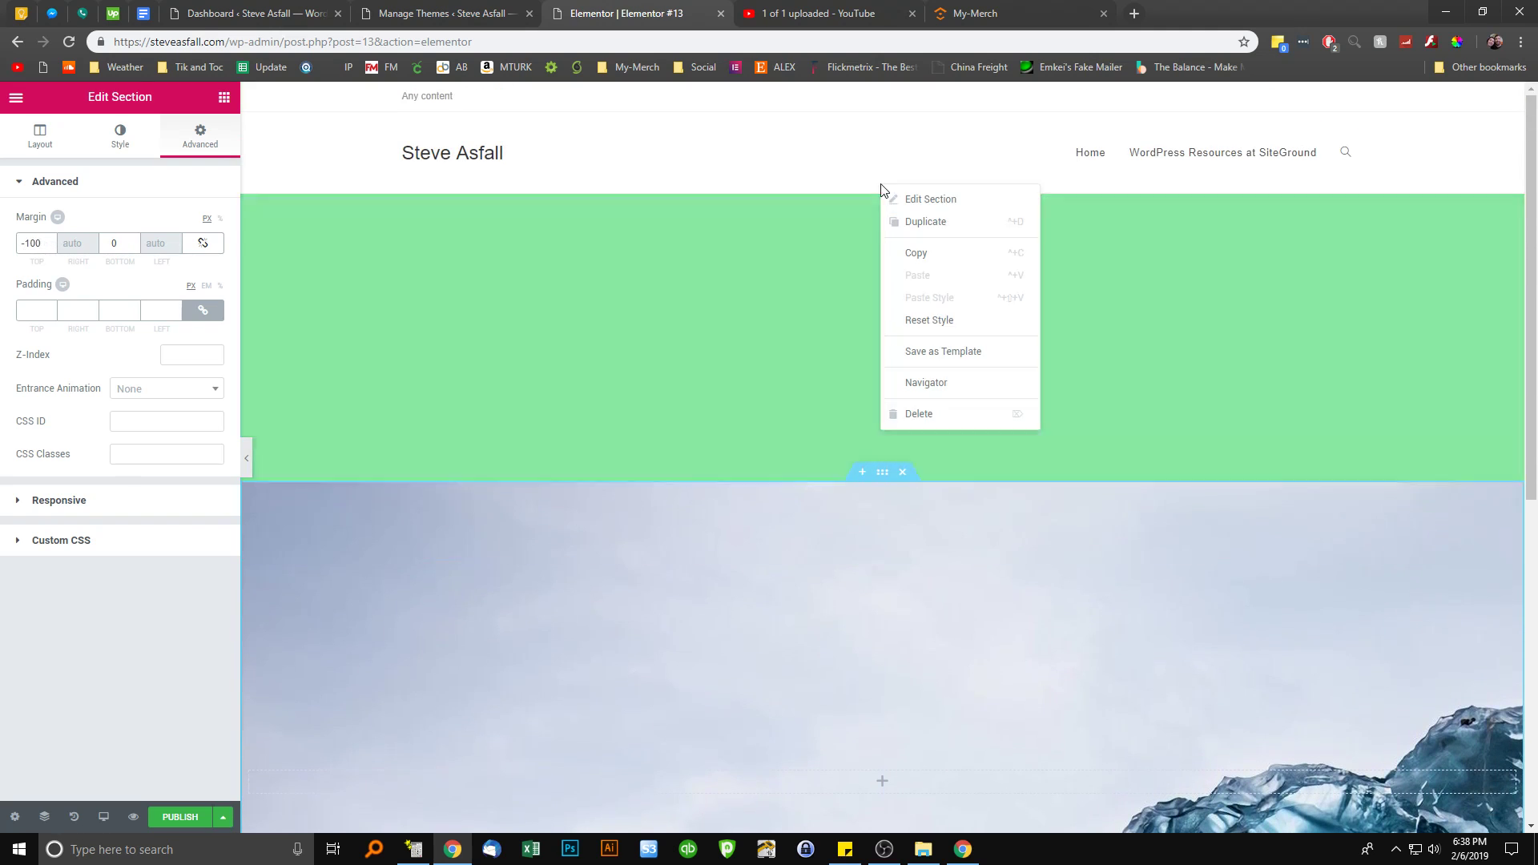
left_click(903, 202)
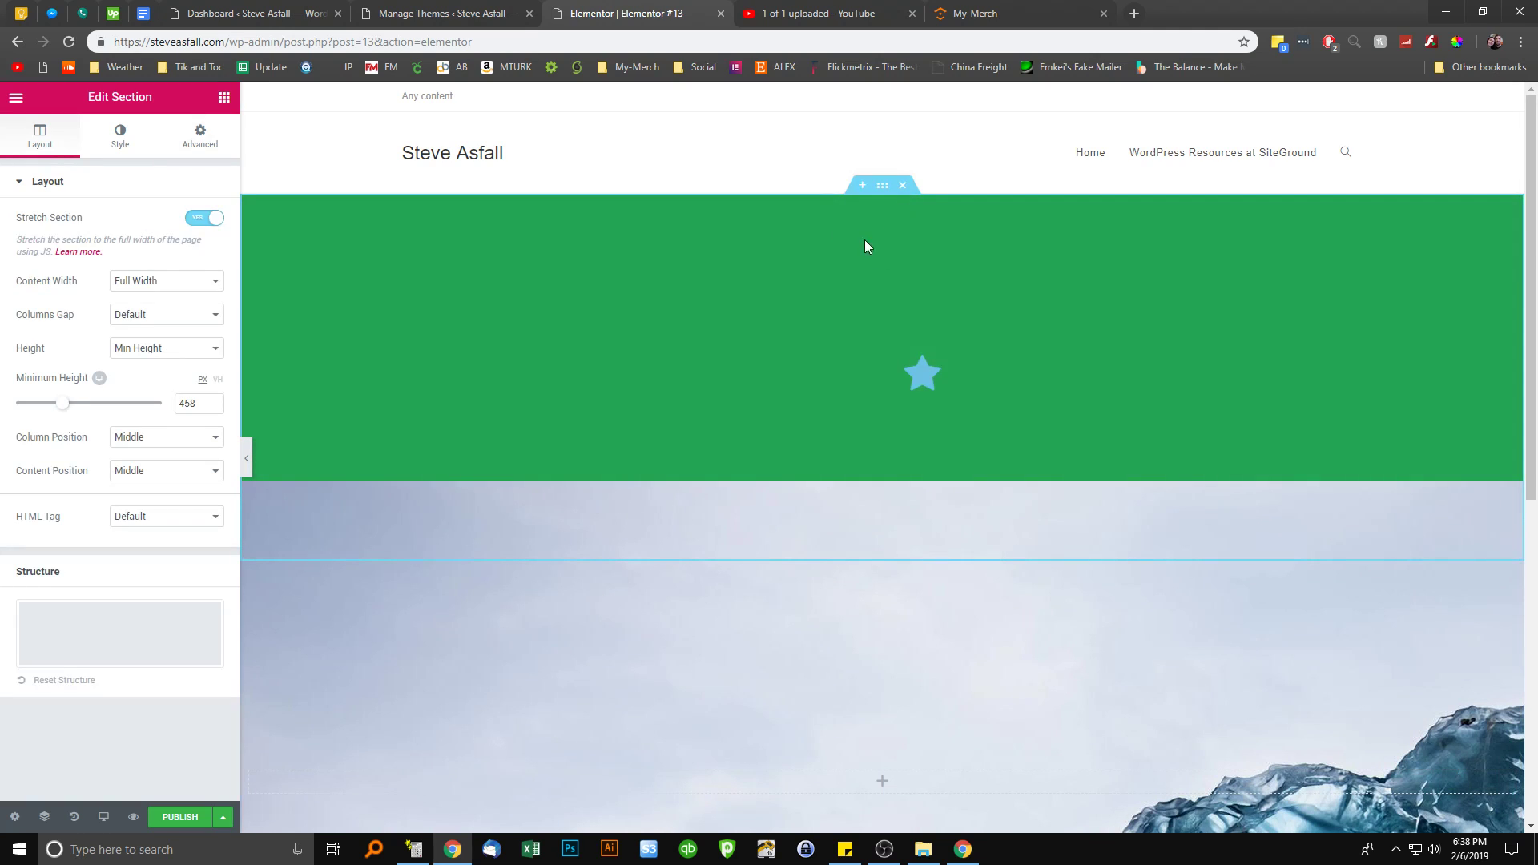
left_click(207, 134)
left_click(189, 353)
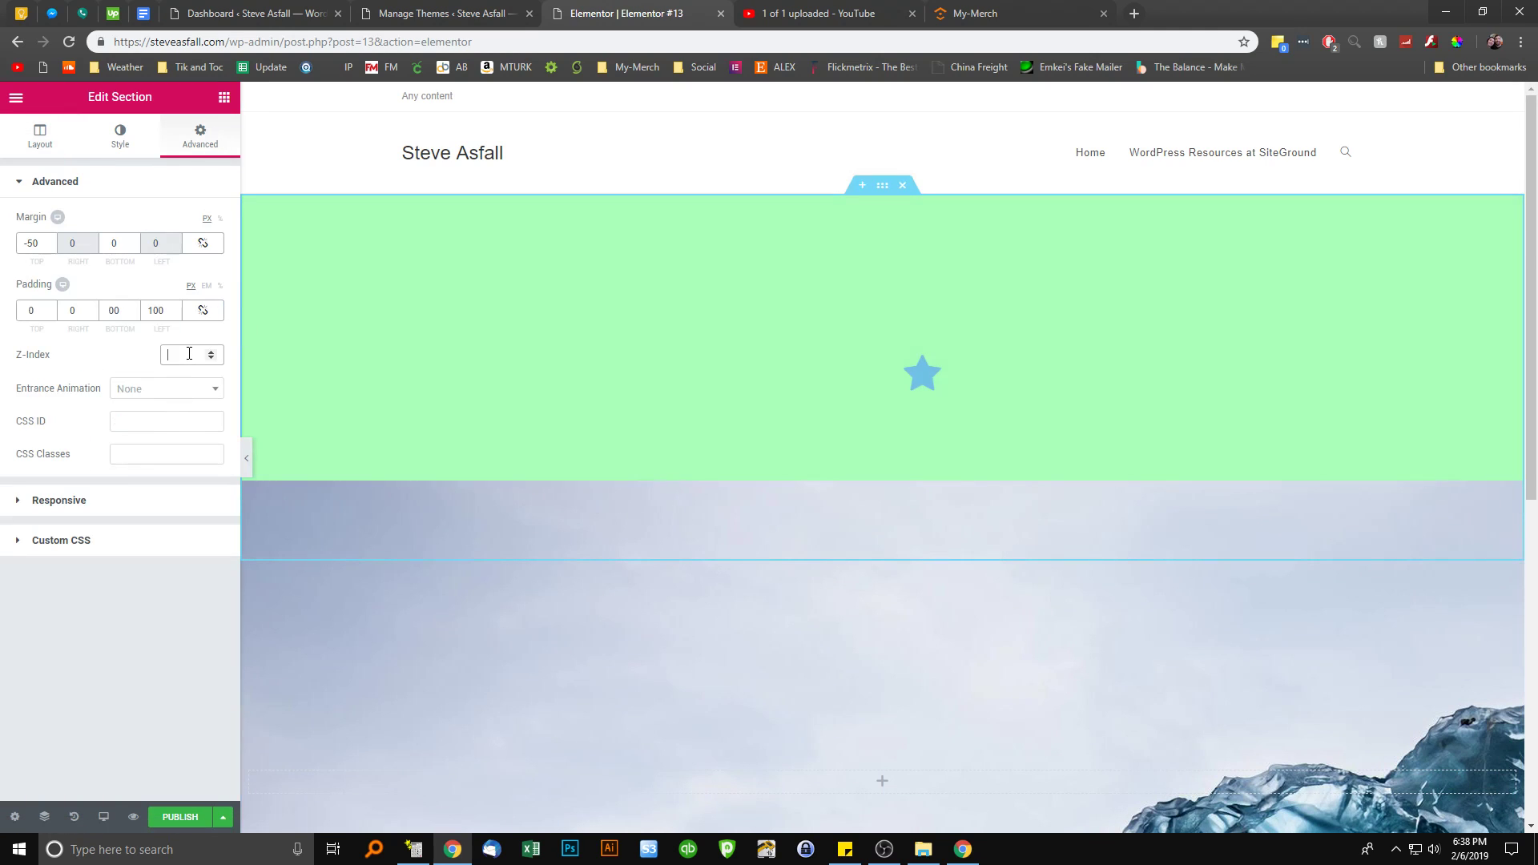
left_click(211, 353)
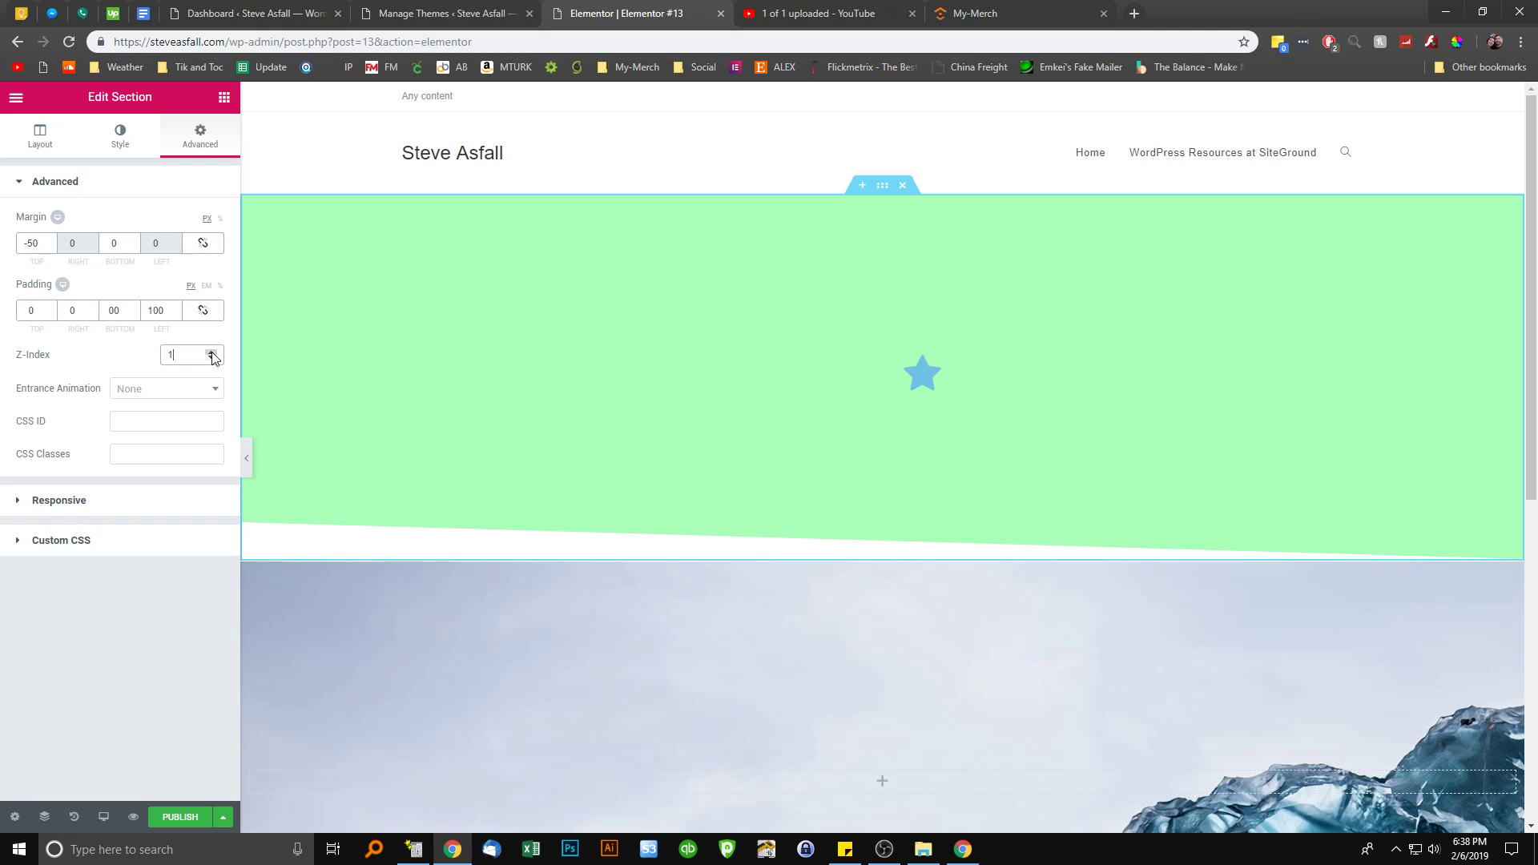
Compare the overlap of the green and image sections by switching the green section's Z-Index between 0 and 1, ending at 1
scroll(594, 592, "down", 2)
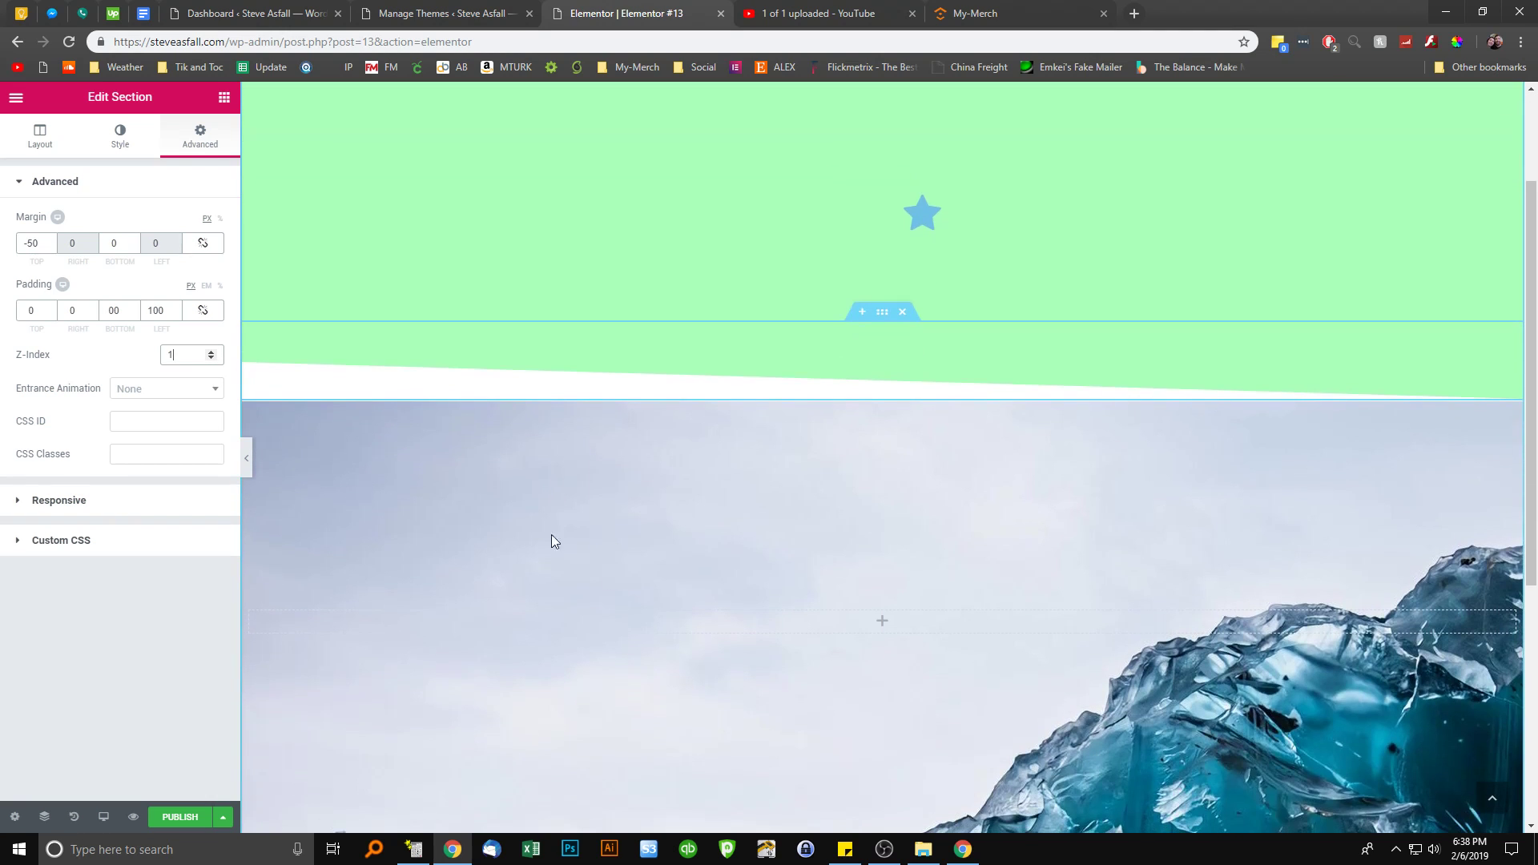
left_click(212, 358)
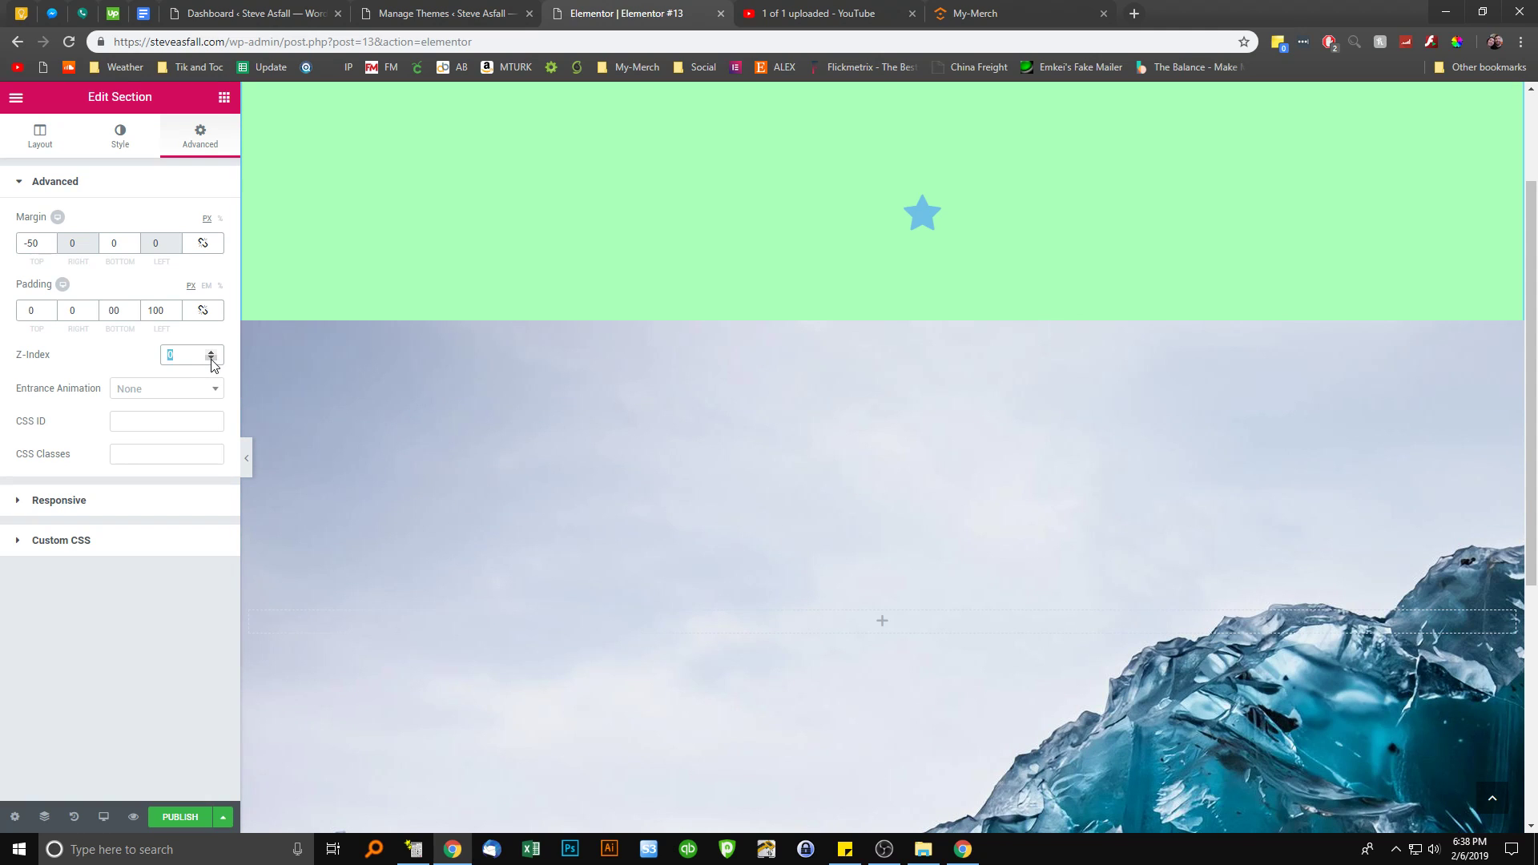
type("1")
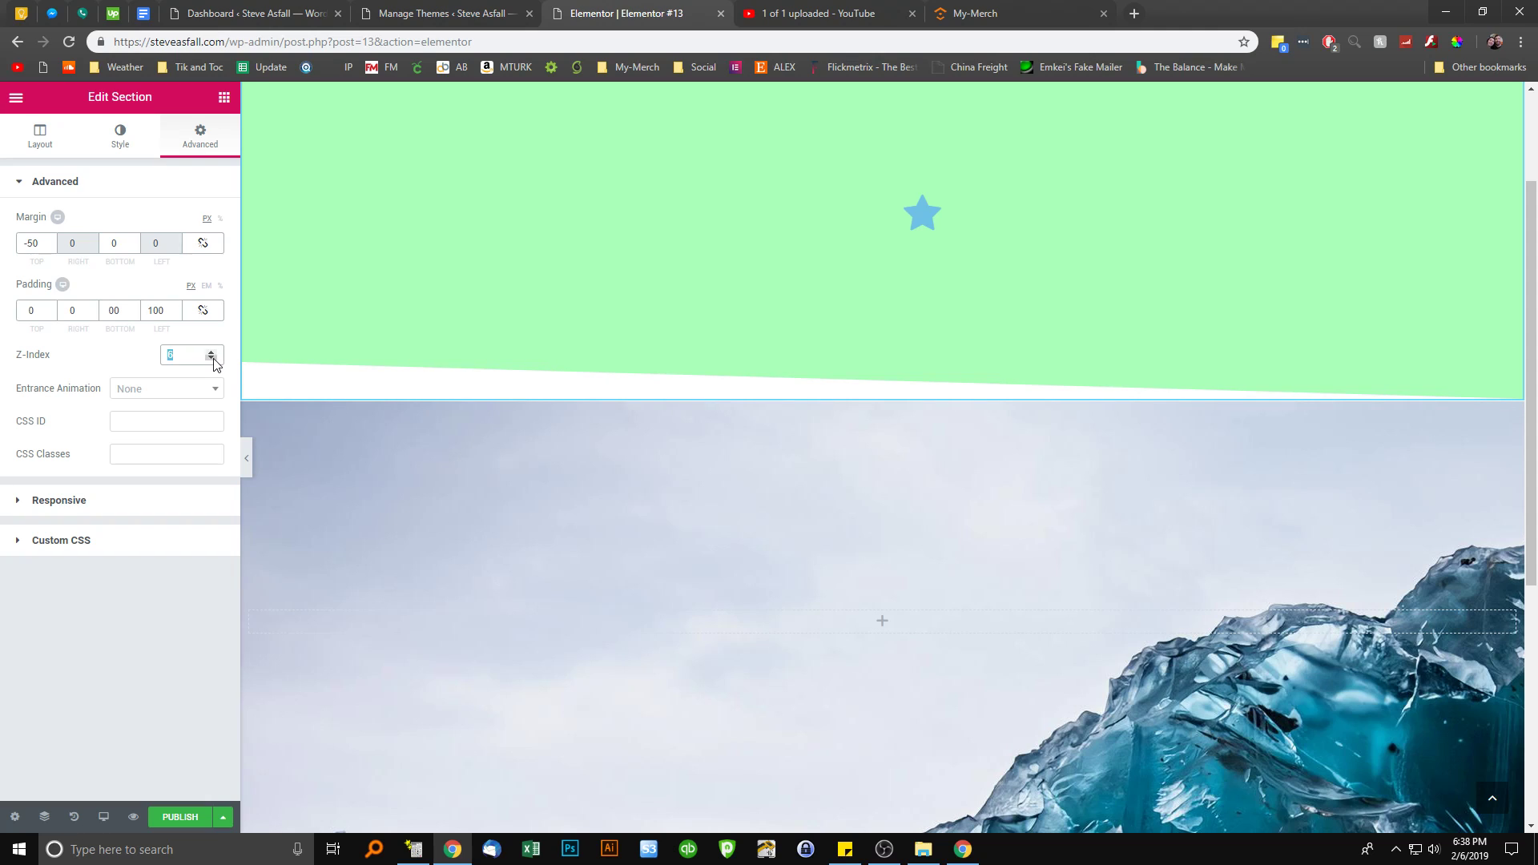
double_click(212, 358)
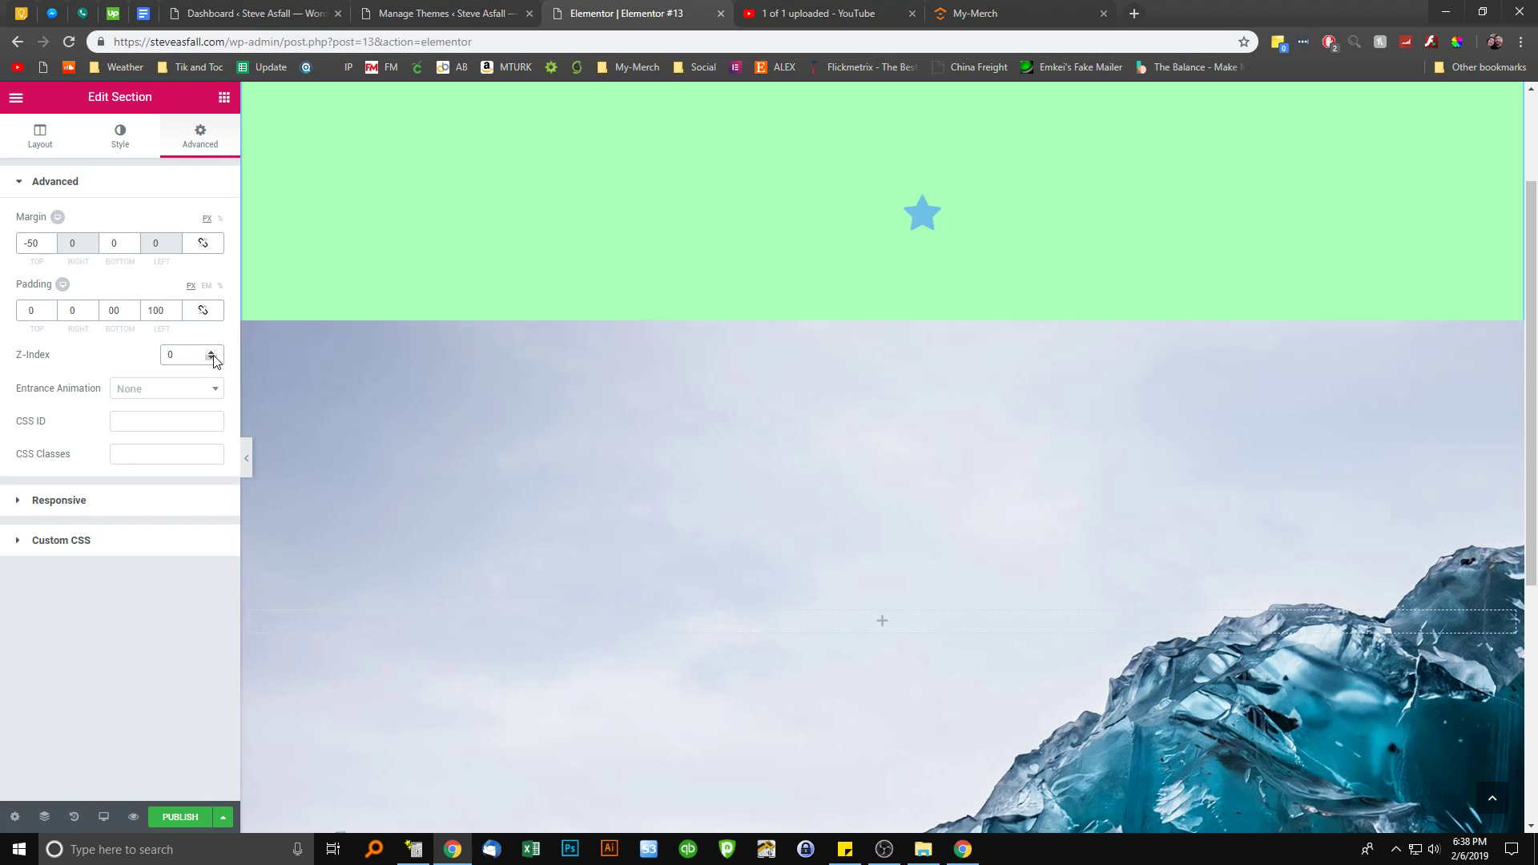
left_click(213, 352)
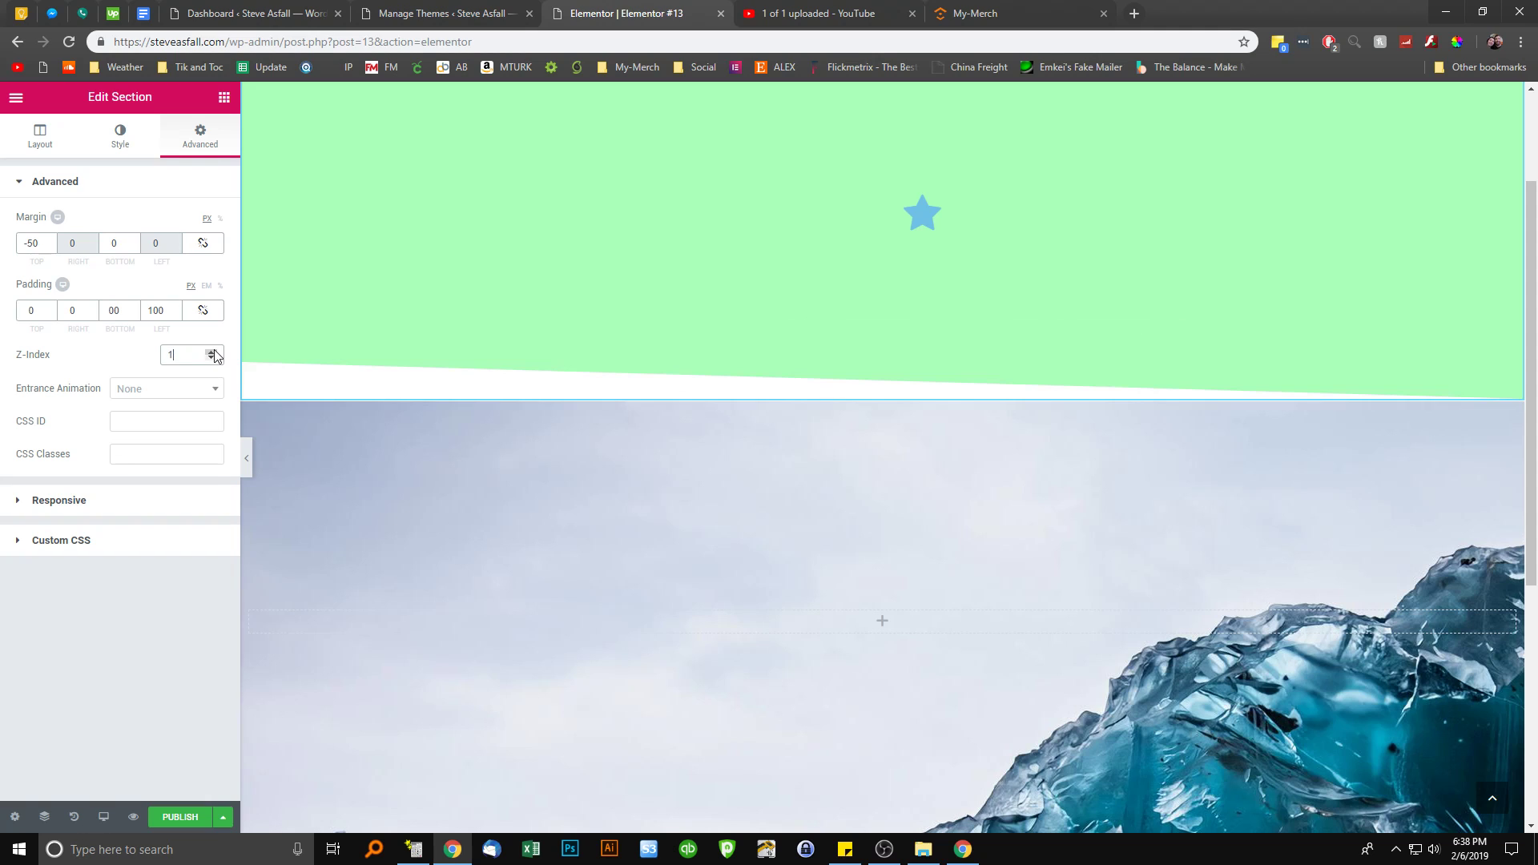
Try the Fade In, Bounce In and Bounce In Left entrance animations on the green section
left_click(158, 389)
scroll(536, 518, "up", 2)
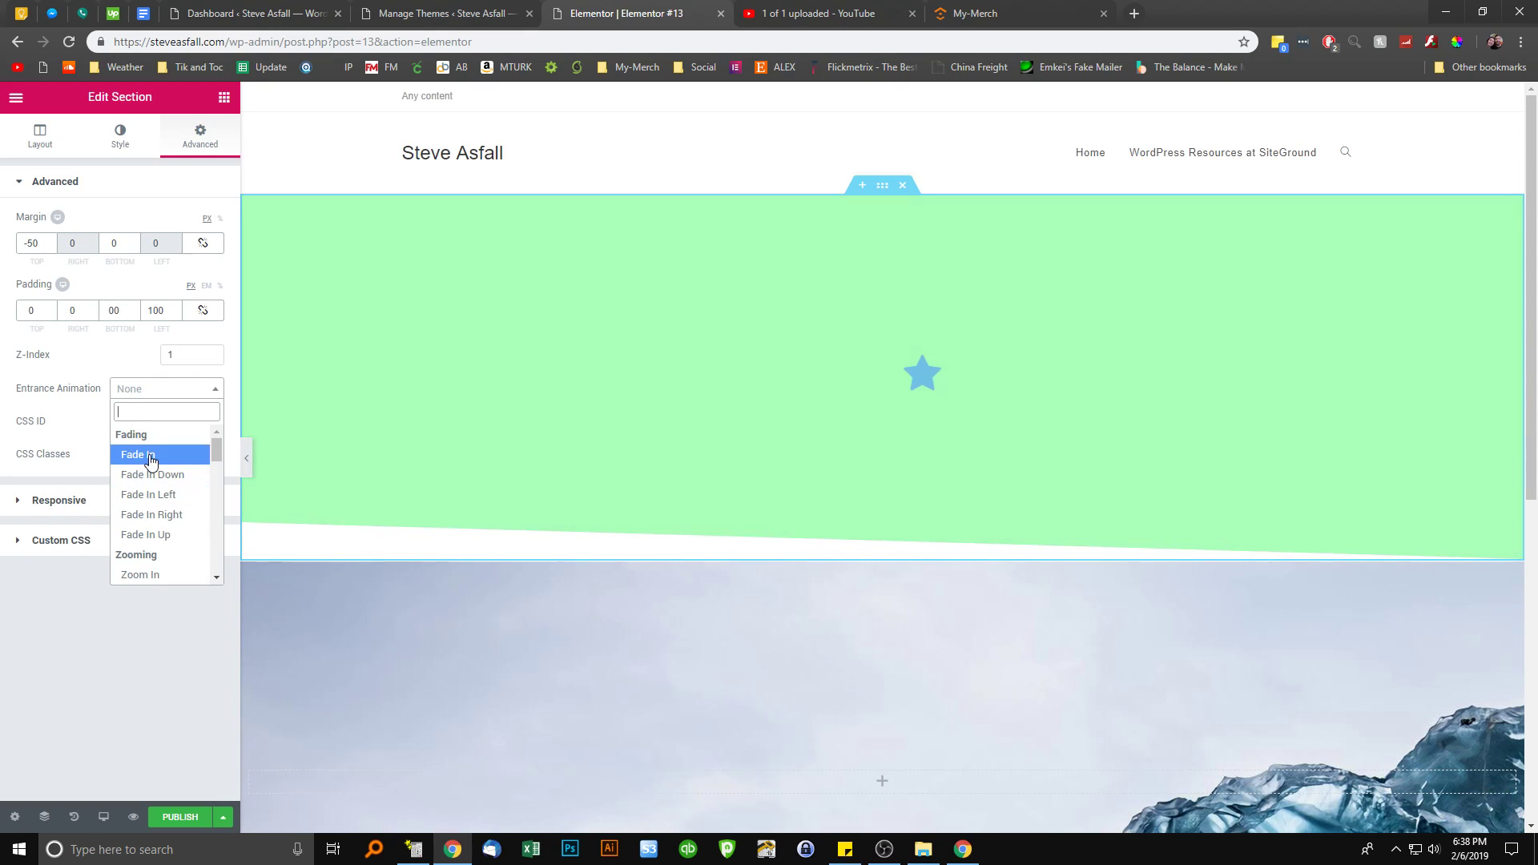
left_click(151, 456)
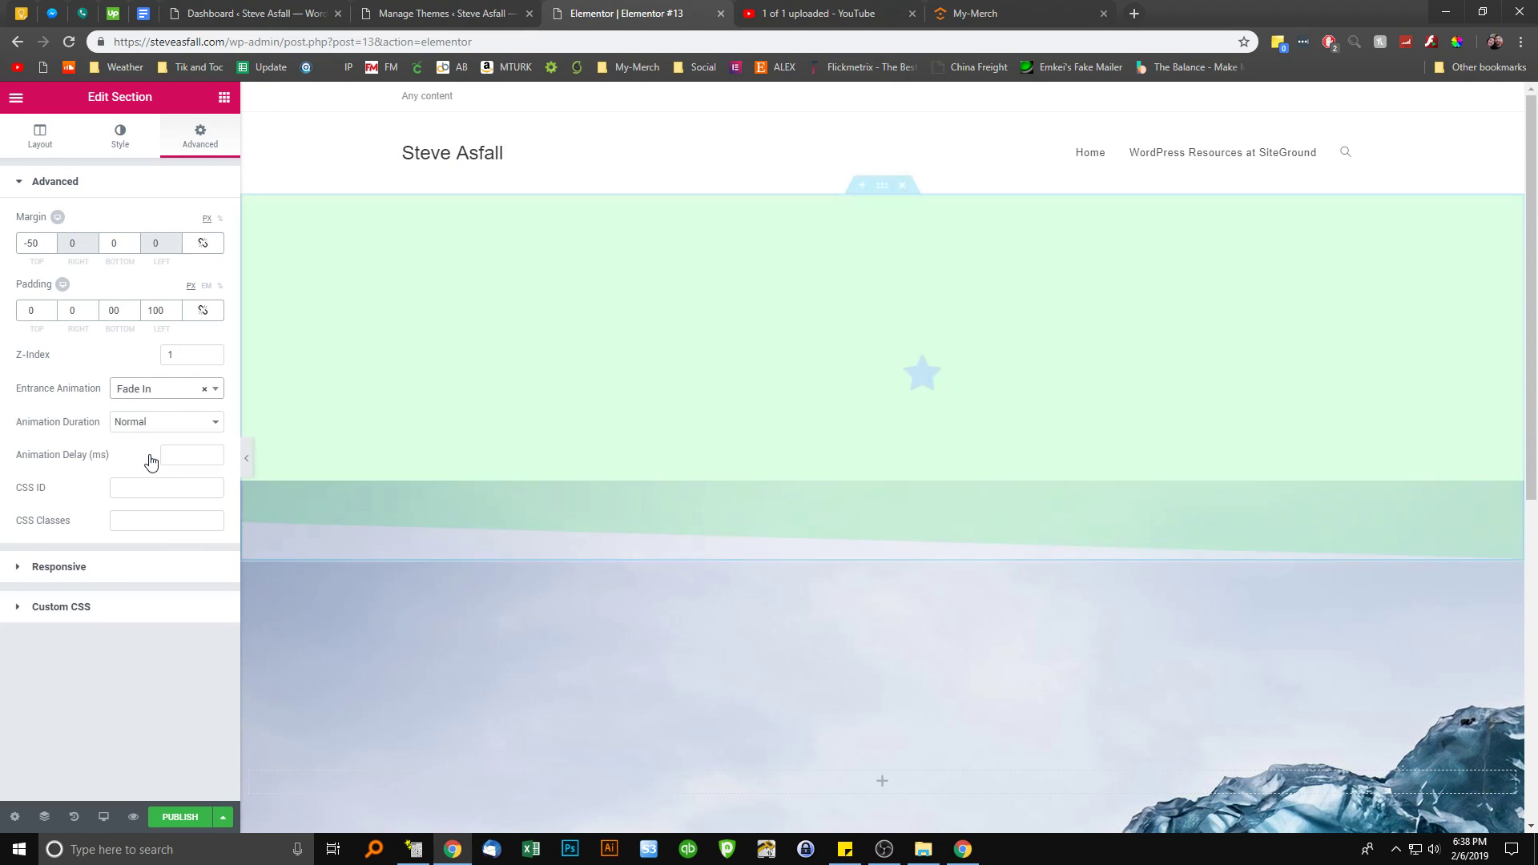
left_click(152, 390)
scroll(156, 536, "down", 3)
left_click(156, 454)
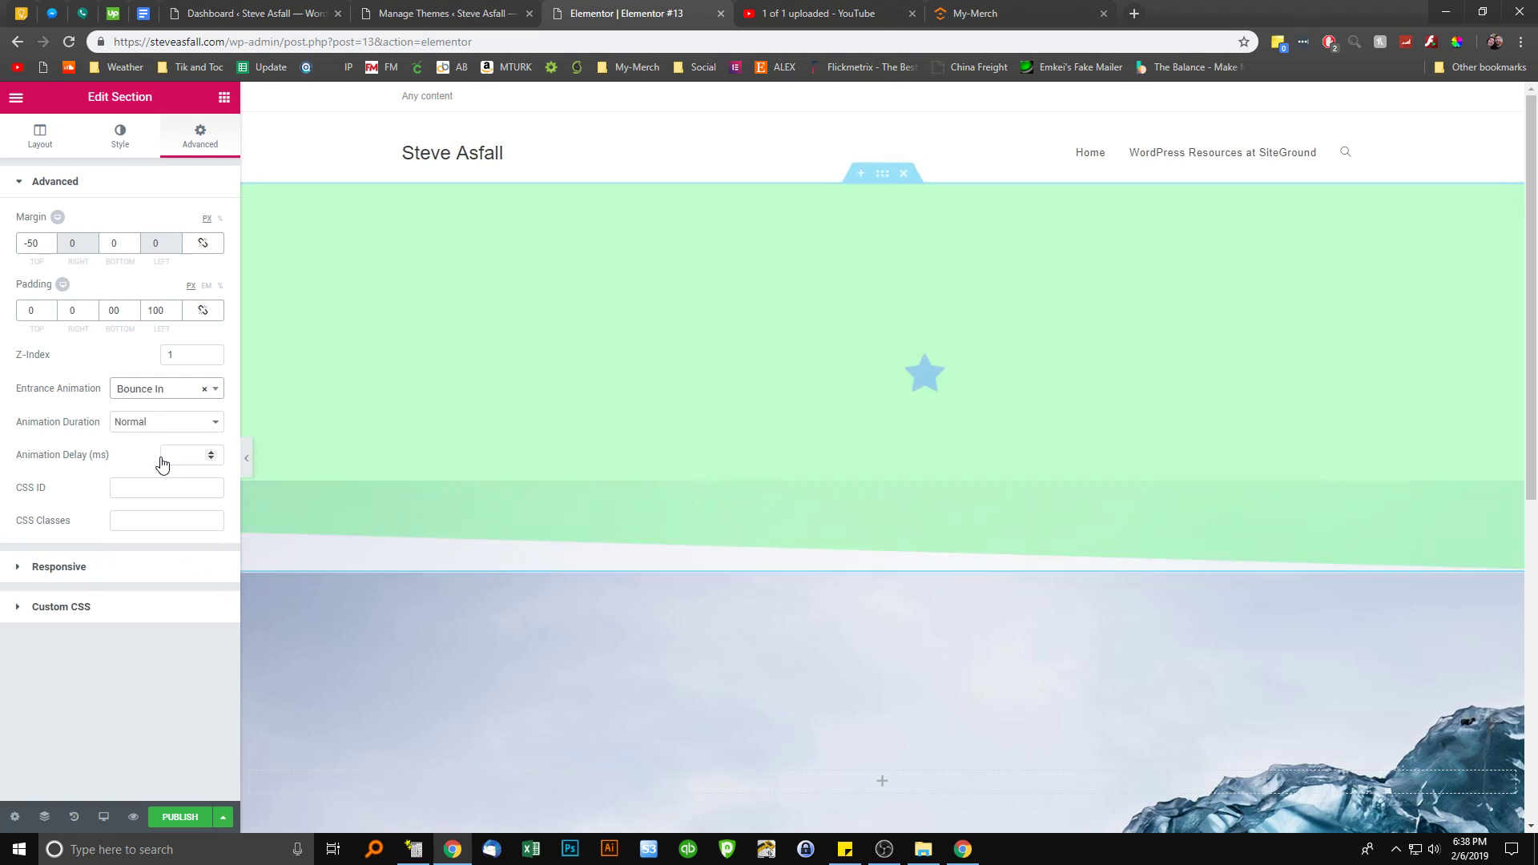
left_click(176, 390)
left_click(167, 492)
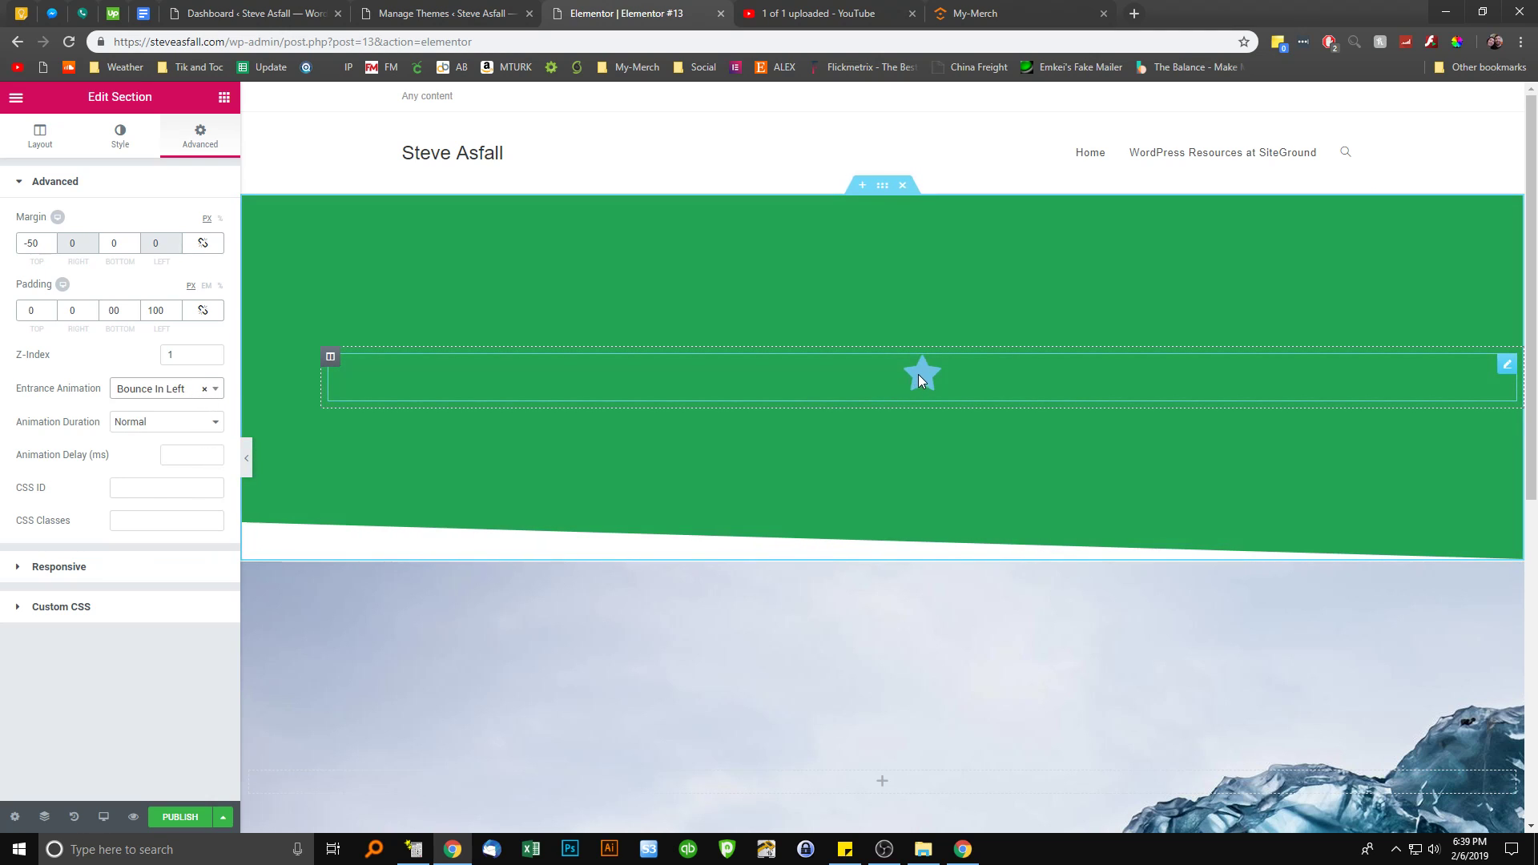
Give the star icon in the green section the Bounce In entrance animation
right_click(920, 377)
left_click(938, 390)
left_click(172, 143)
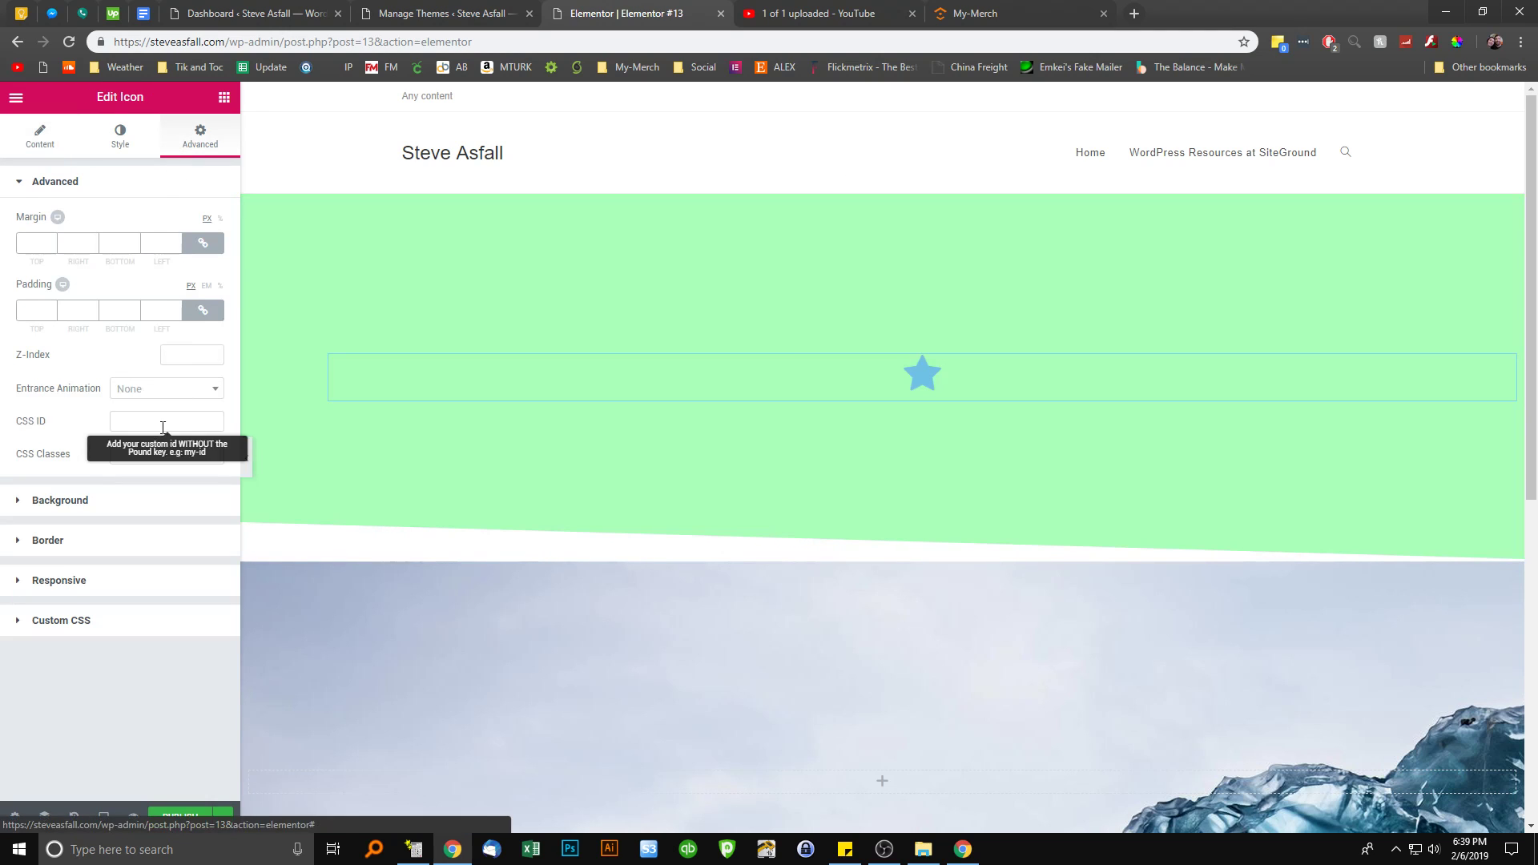
left_click(154, 393)
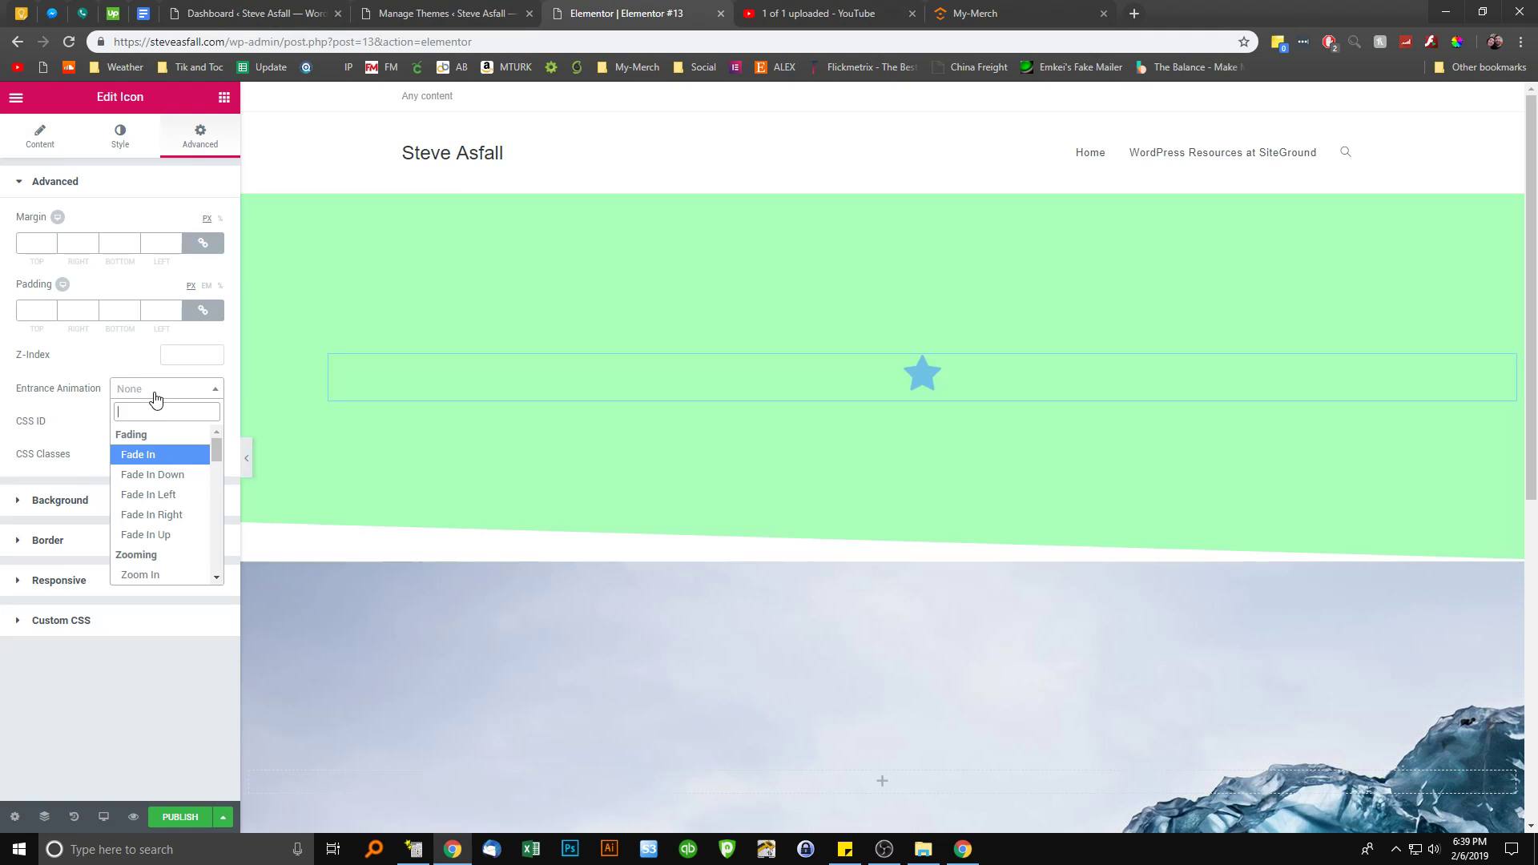
scroll(163, 528, "down", 3)
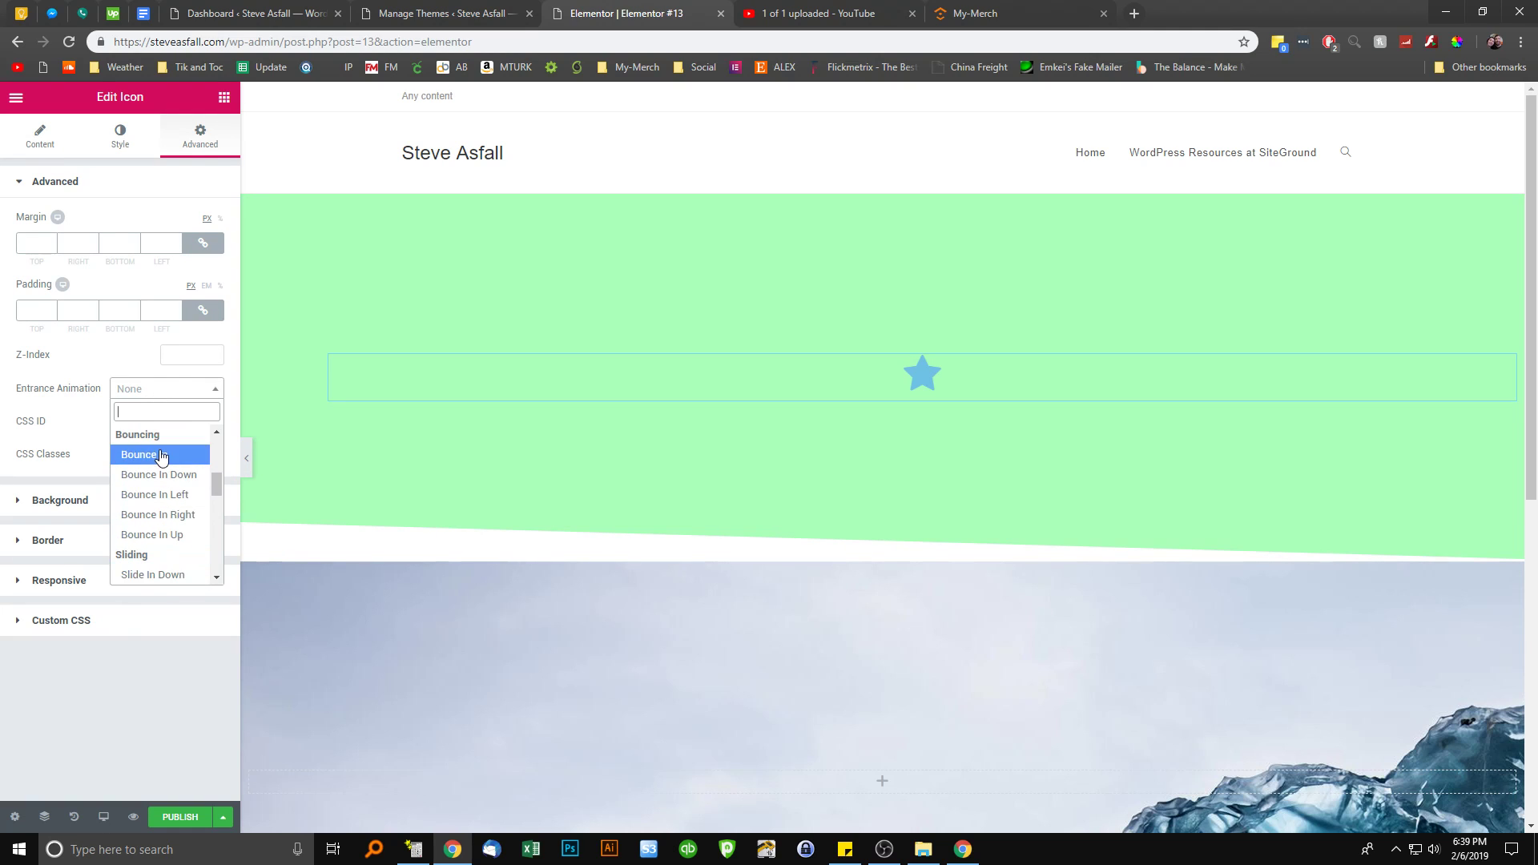
left_click(160, 455)
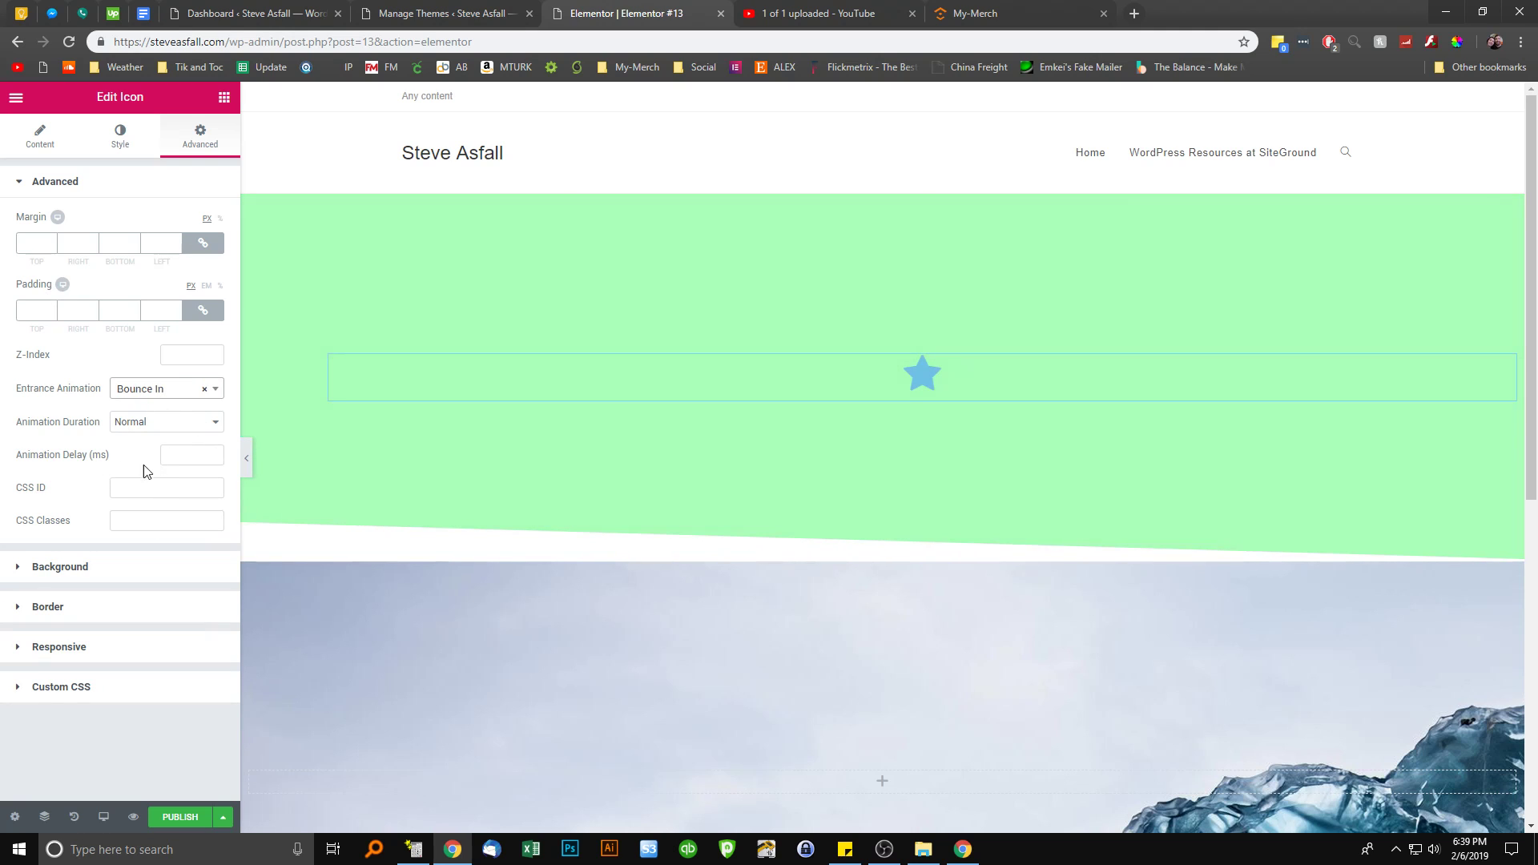
Examine the star icon's content, style and advanced settings
left_click(64, 144)
left_click(116, 138)
left_click(205, 143)
left_click(127, 143)
left_click(58, 143)
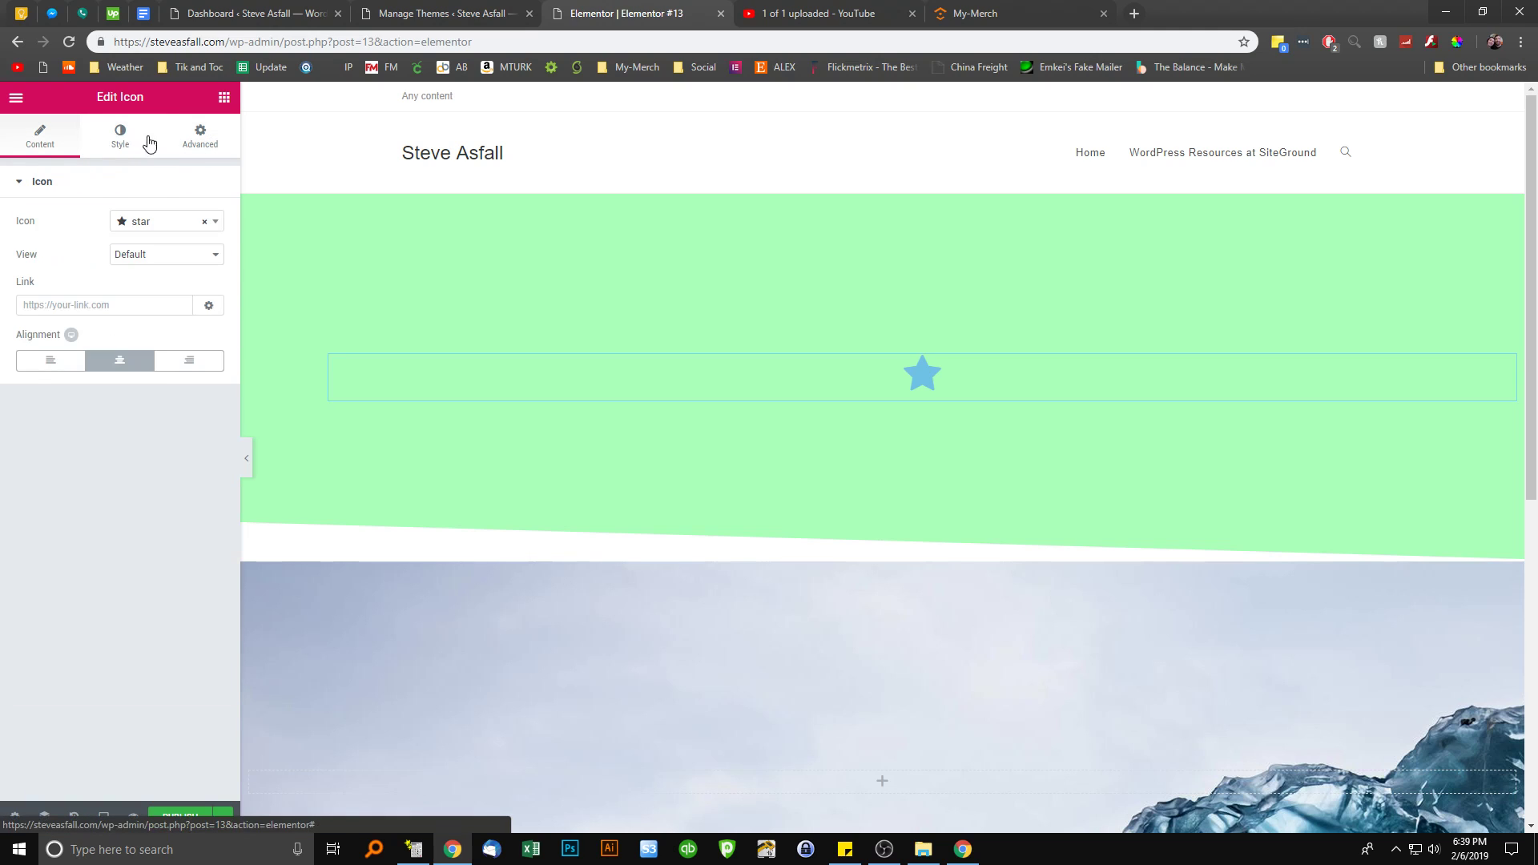
left_click(144, 141)
left_click(199, 143)
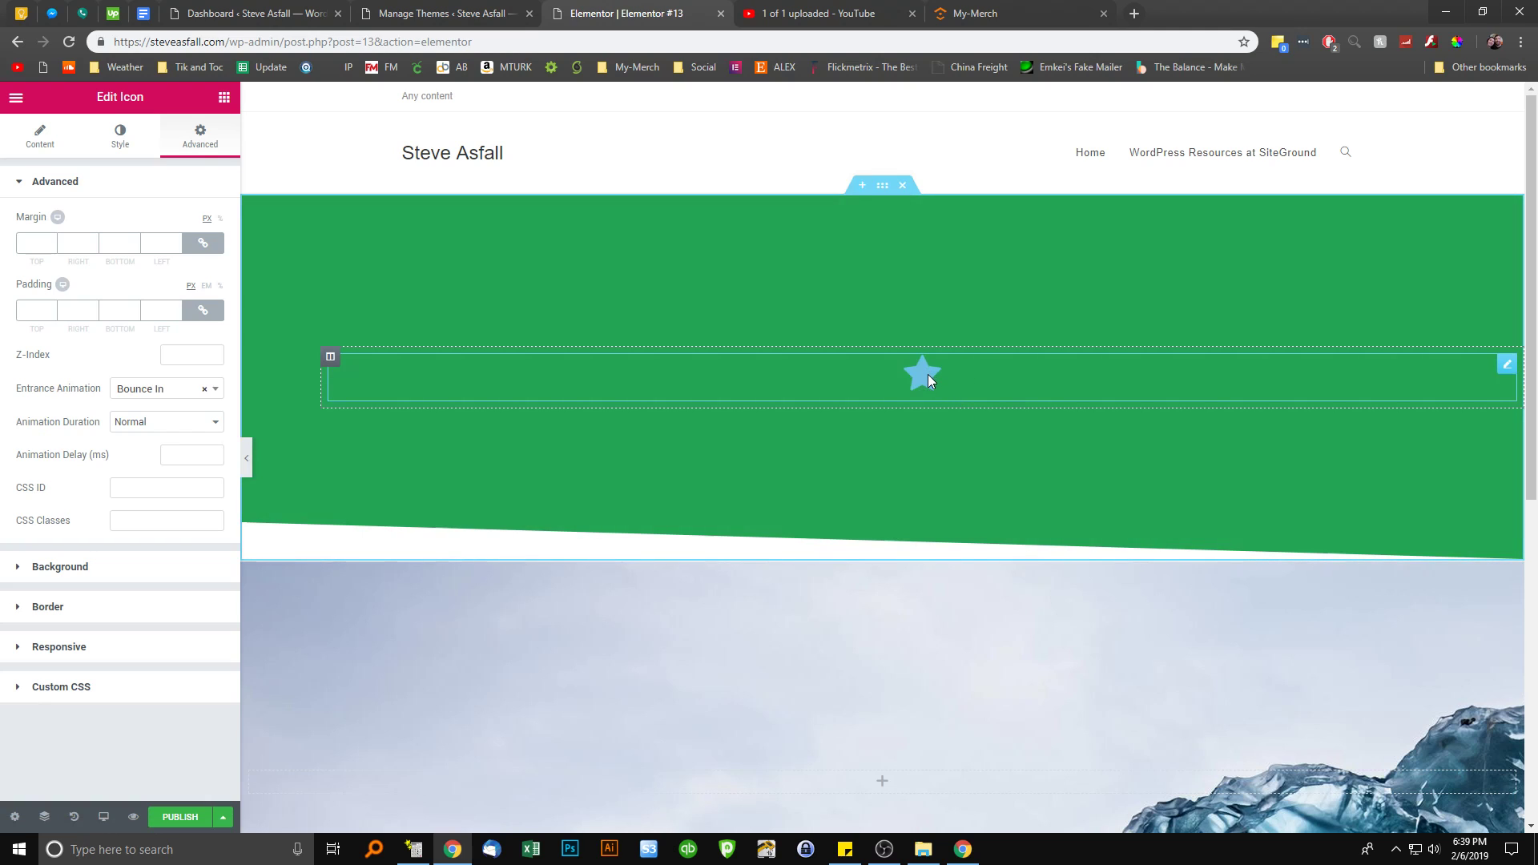
right_click(928, 373)
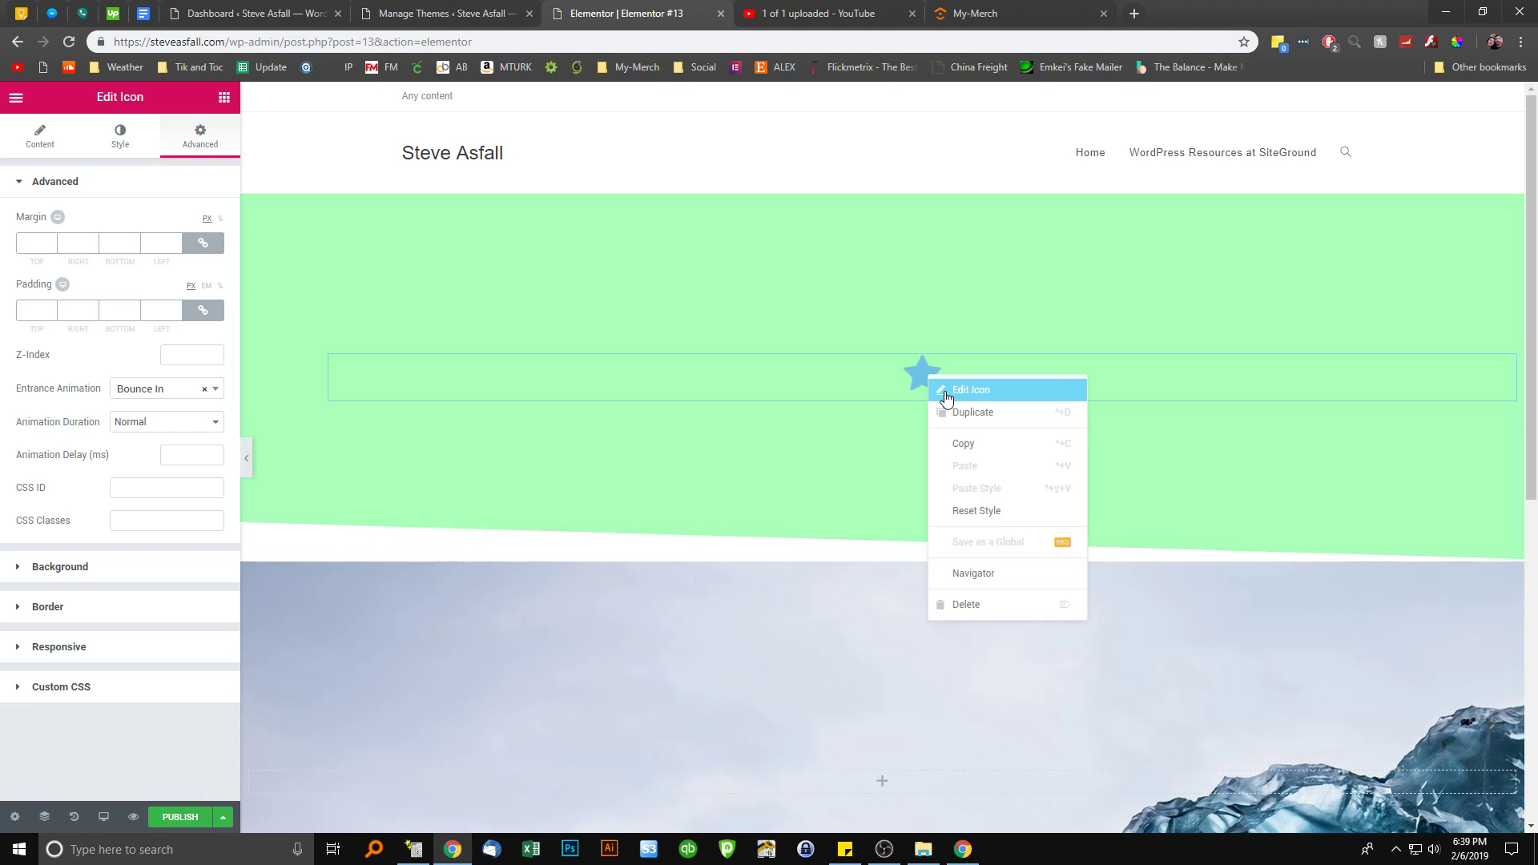
left_click(947, 392)
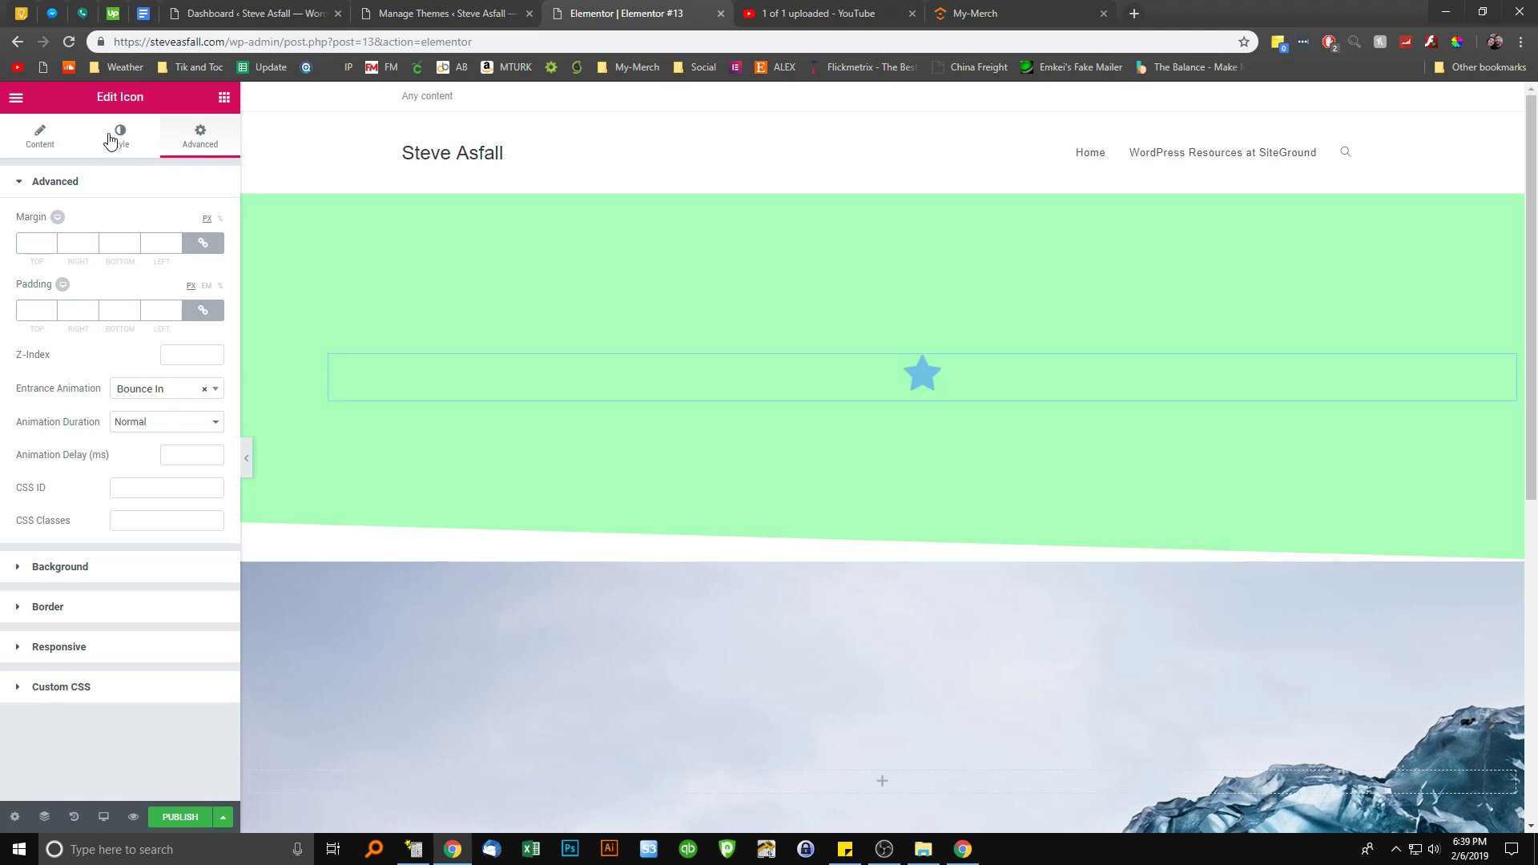
left_click(111, 142)
left_click(202, 138)
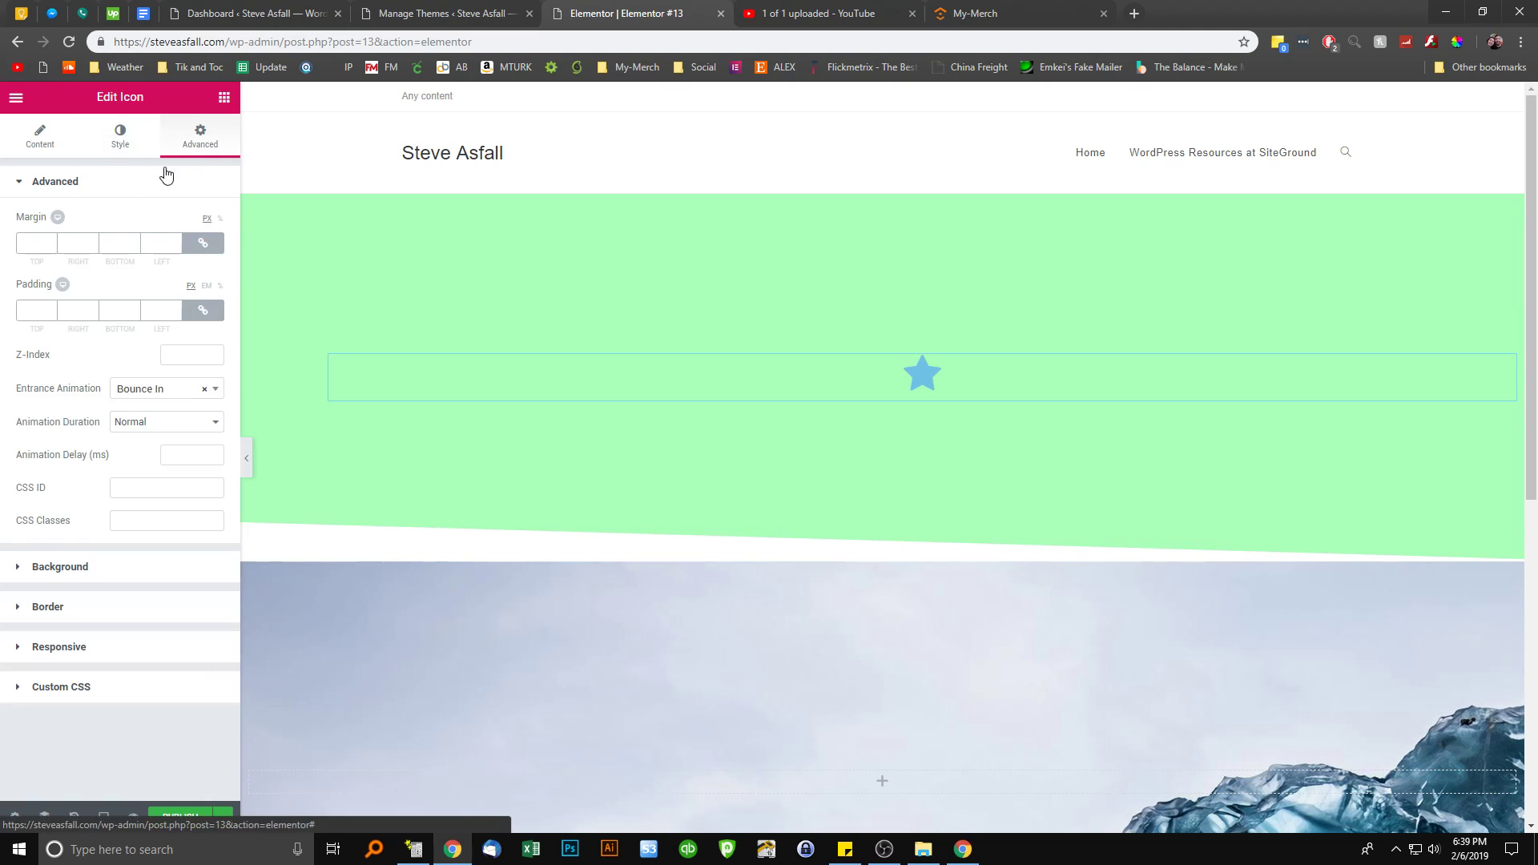
left_click(48, 138)
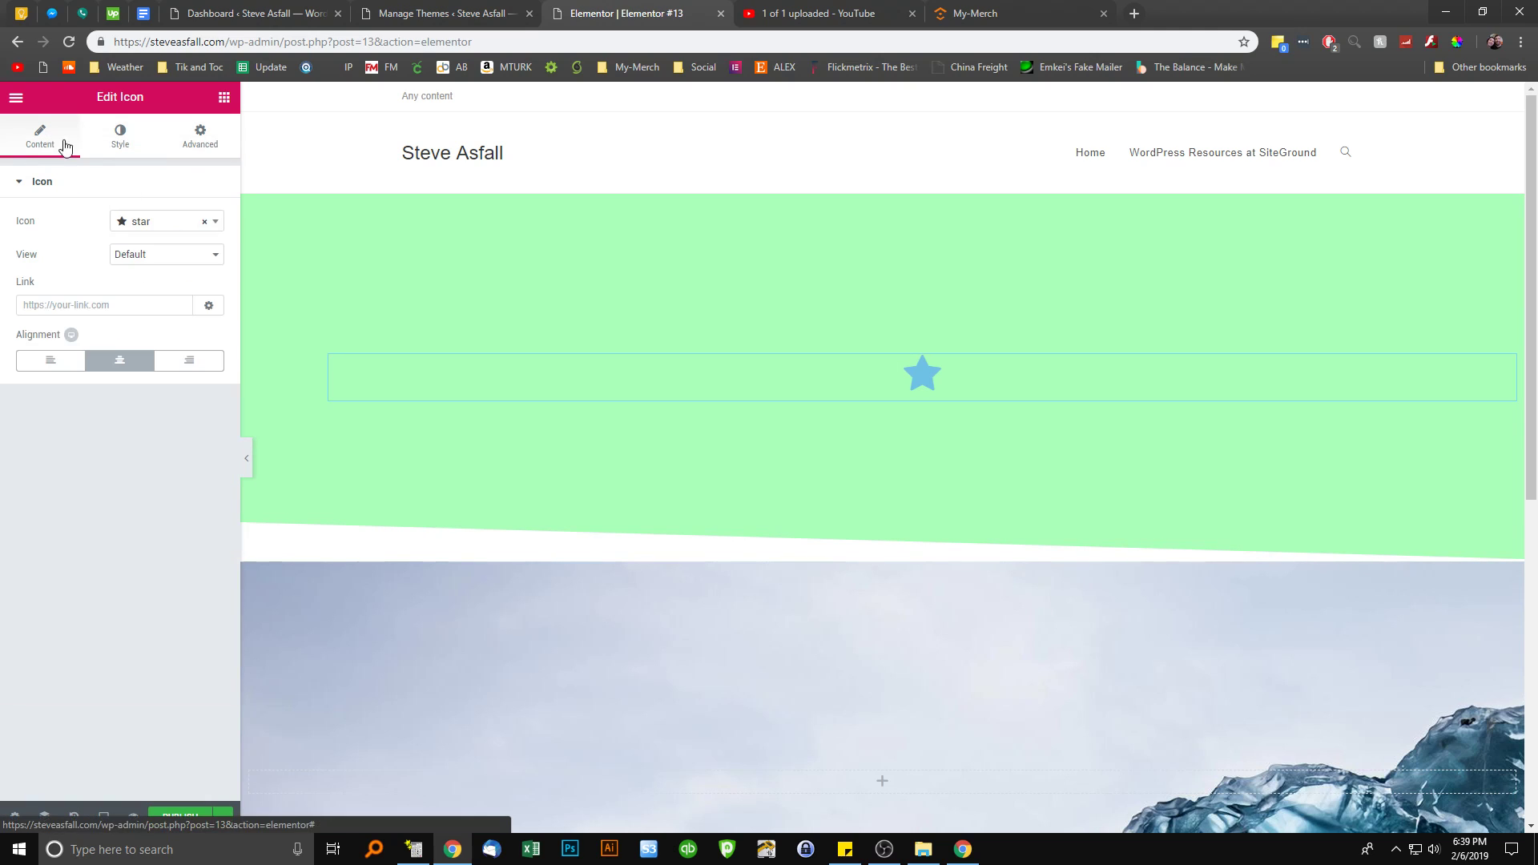
left_click(198, 138)
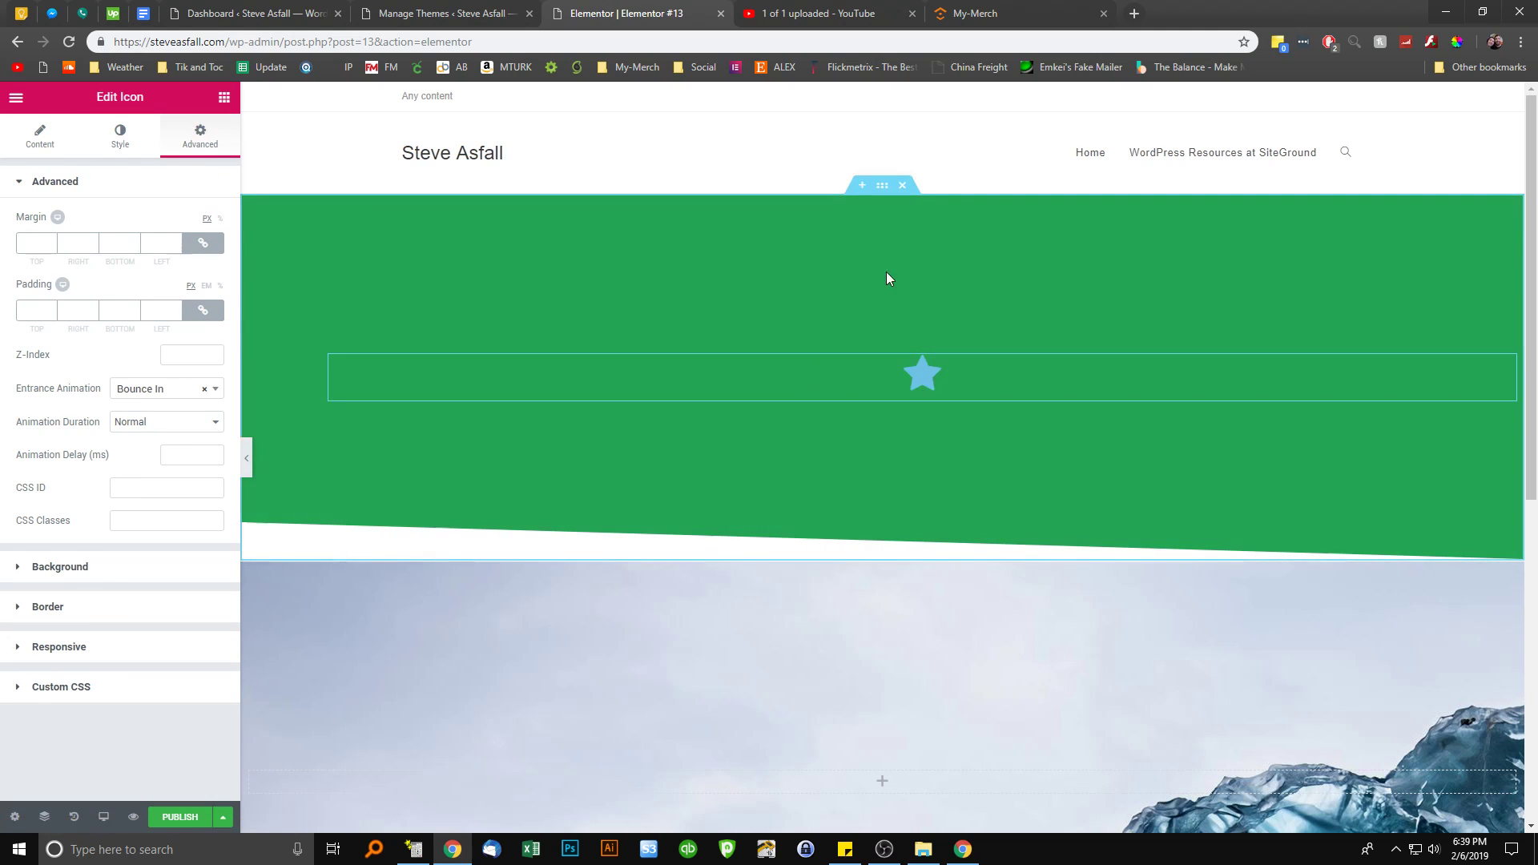
Try the Rotate In entrance animation on the green section
right_click(877, 196)
left_click(894, 199)
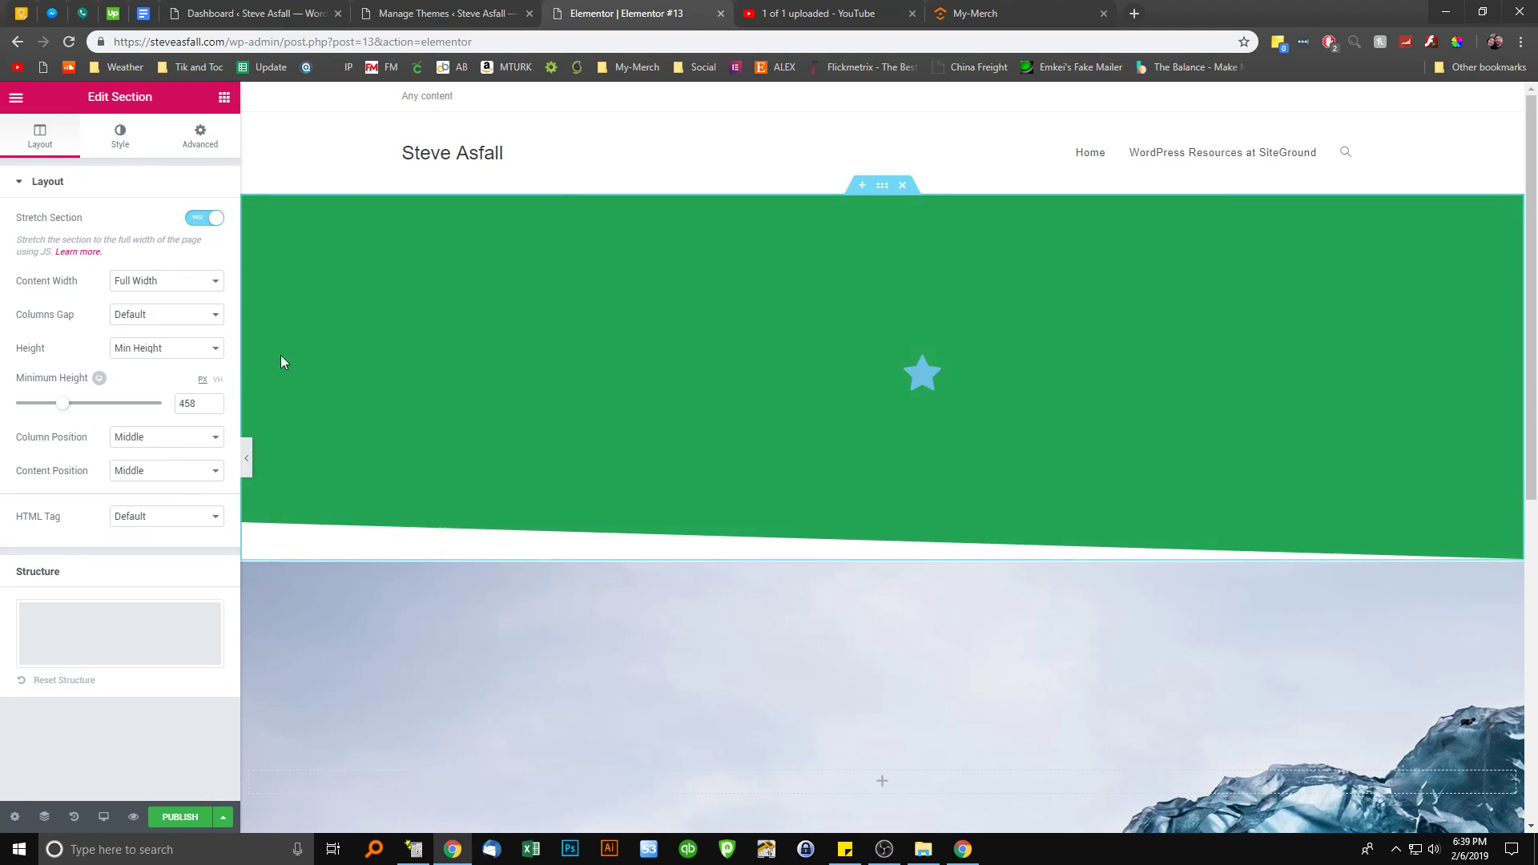
left_click(198, 136)
left_click(160, 389)
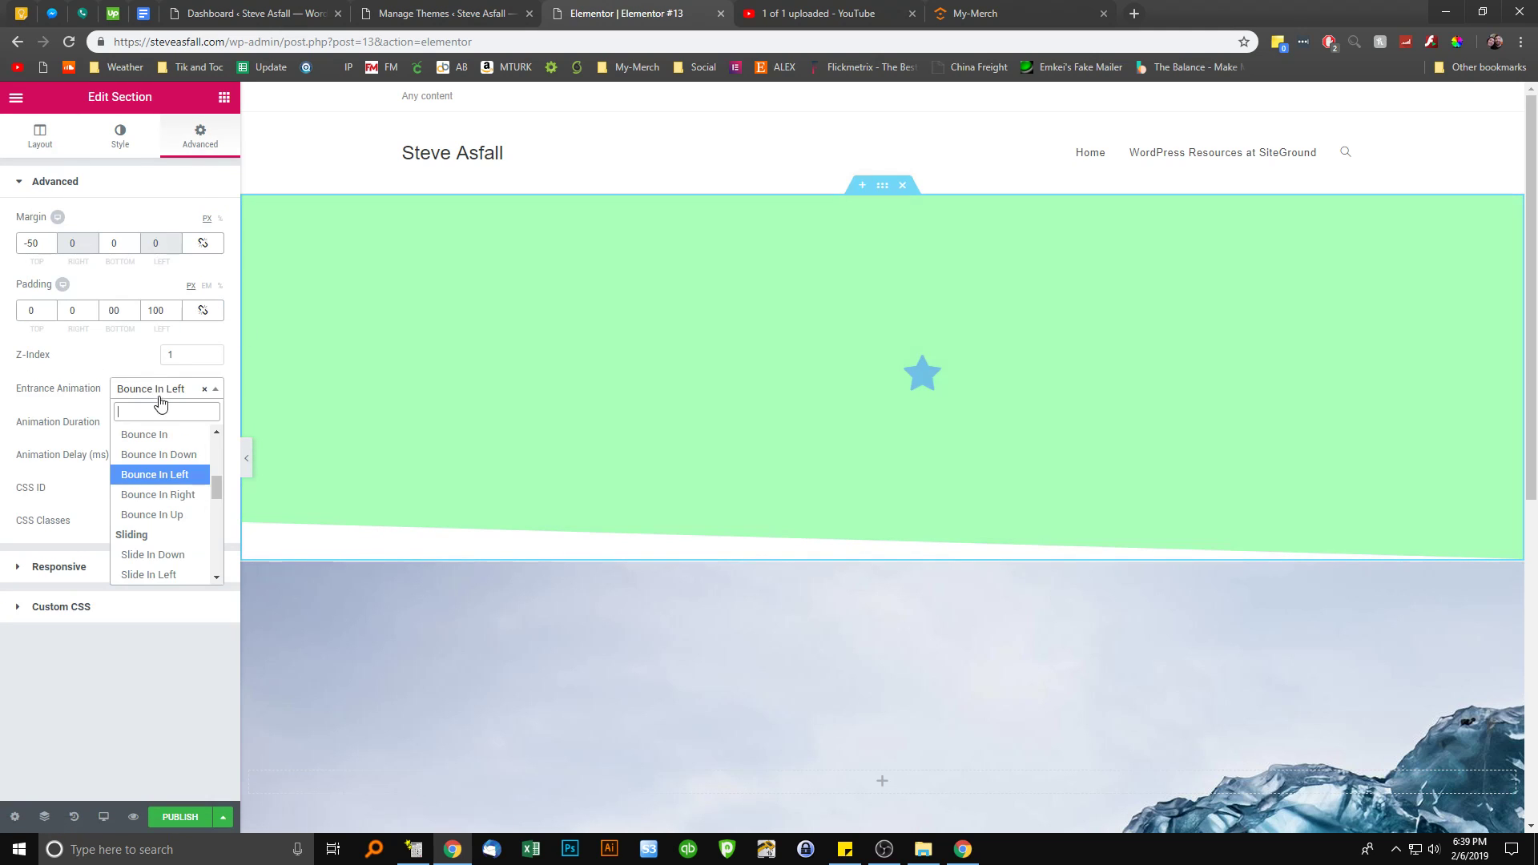
scroll(171, 525, "down", 2)
left_click(172, 502)
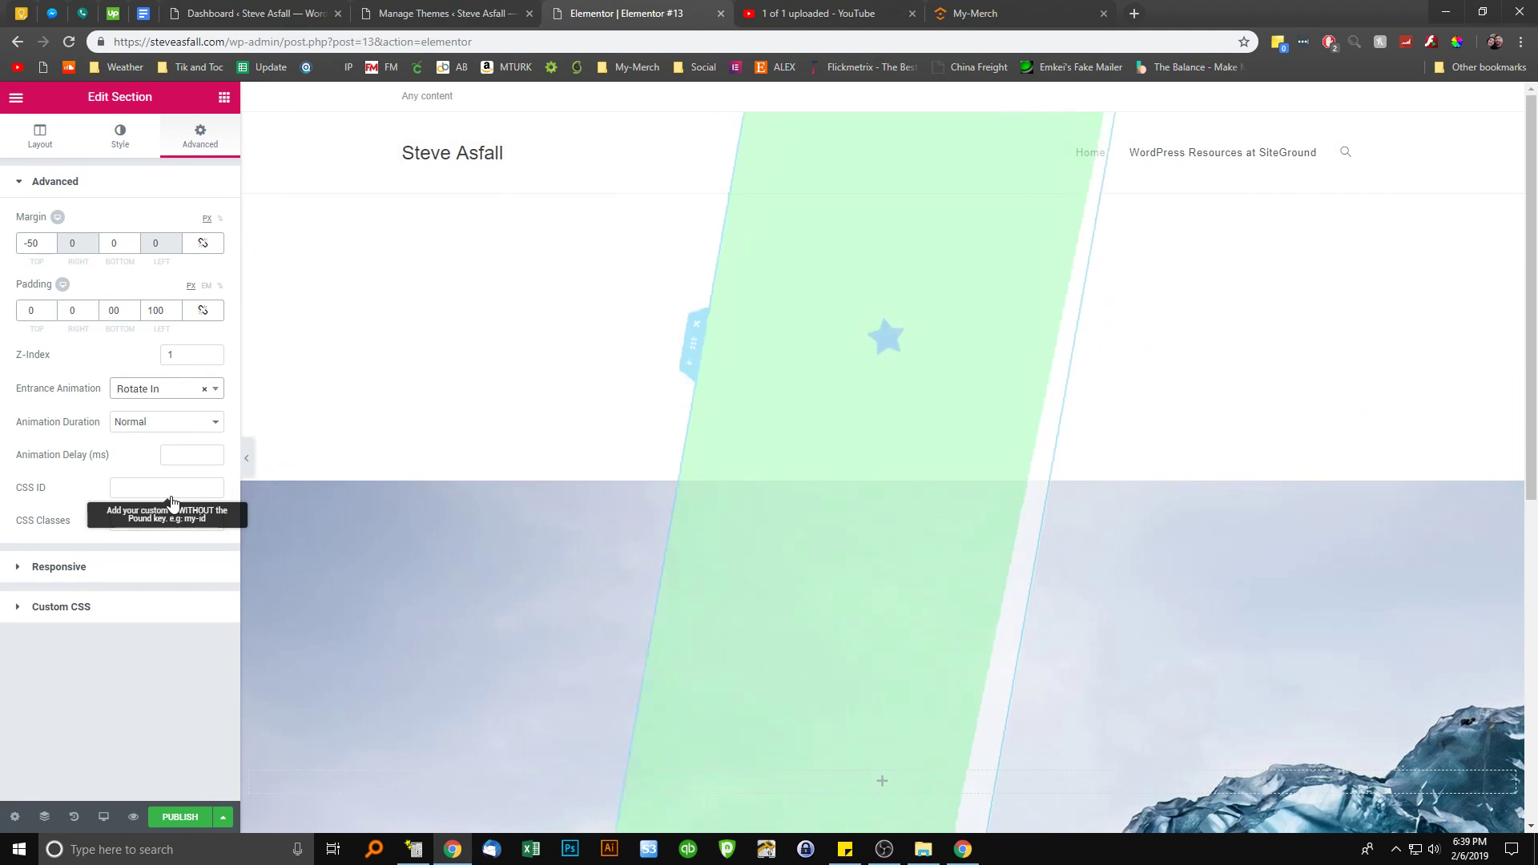
Review the available entrance animations and clear the one set on the green section
left_click(160, 391)
scroll(160, 453, "up", 5)
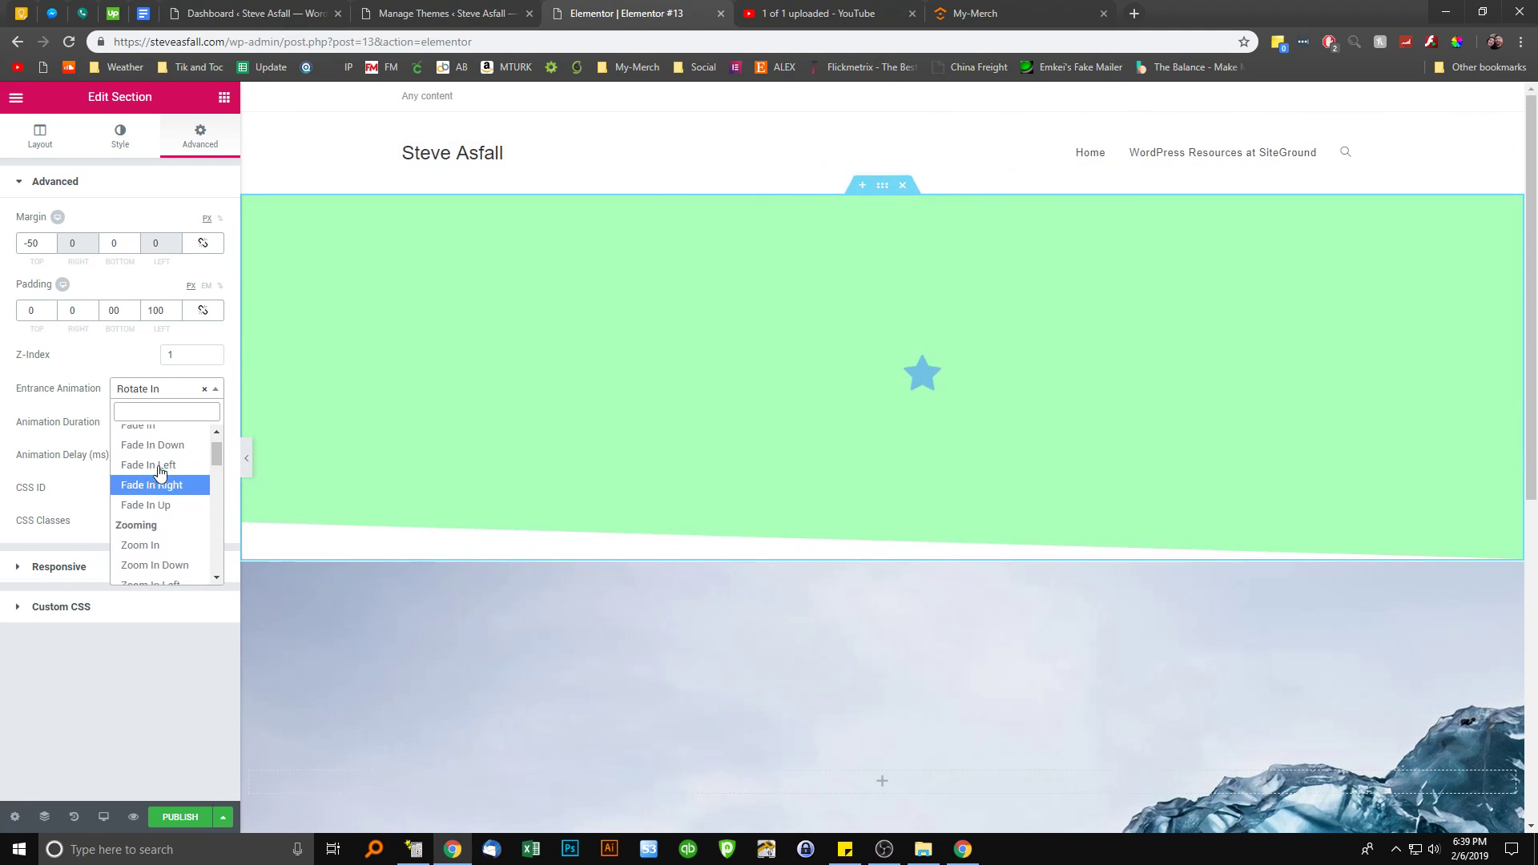
scroll(161, 468, "down", 5)
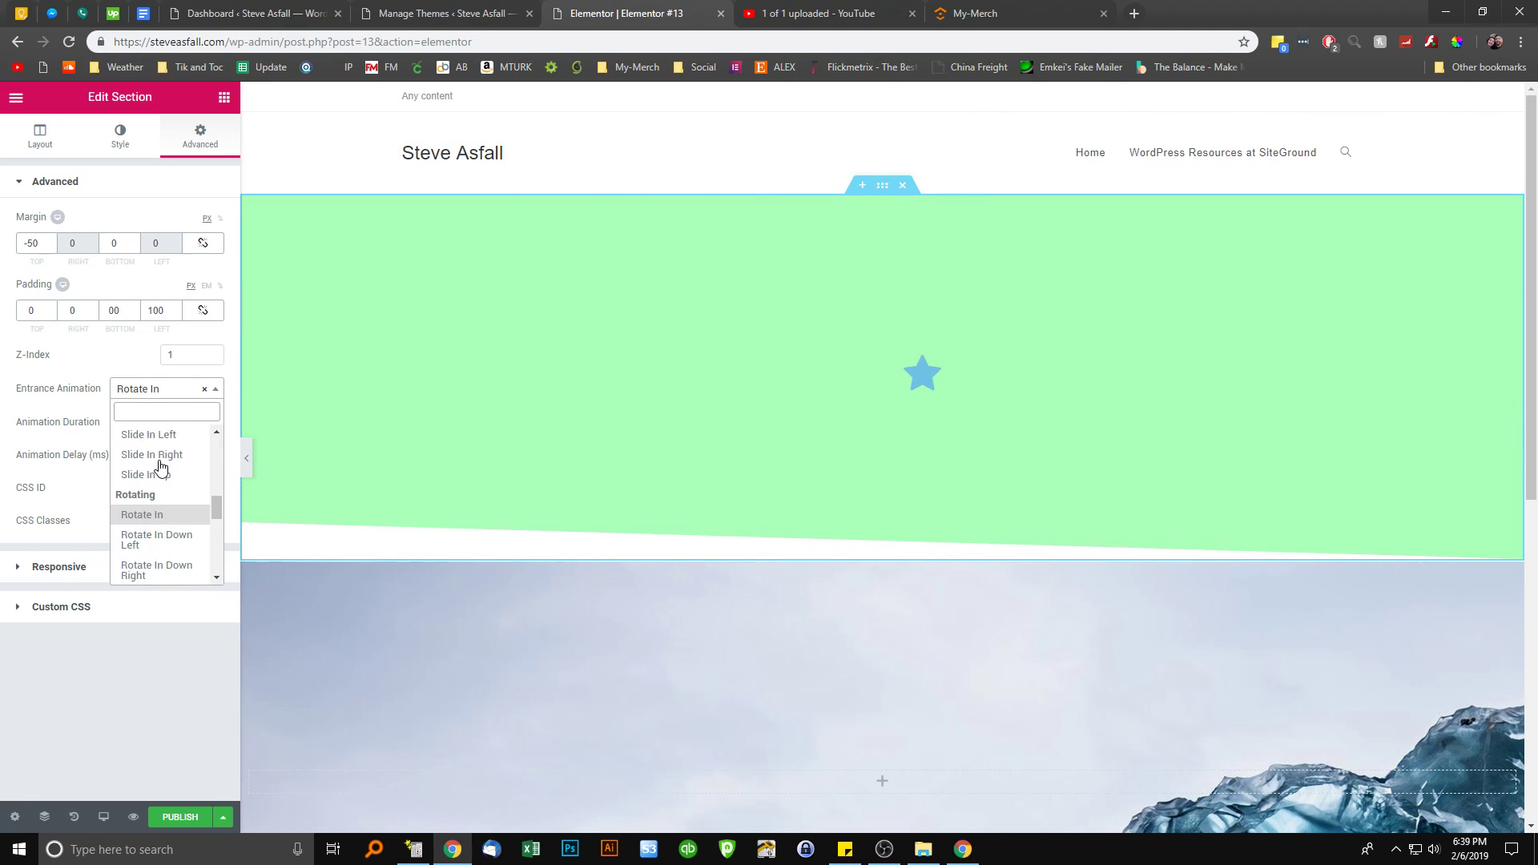
left_click(207, 392)
left_click(206, 391)
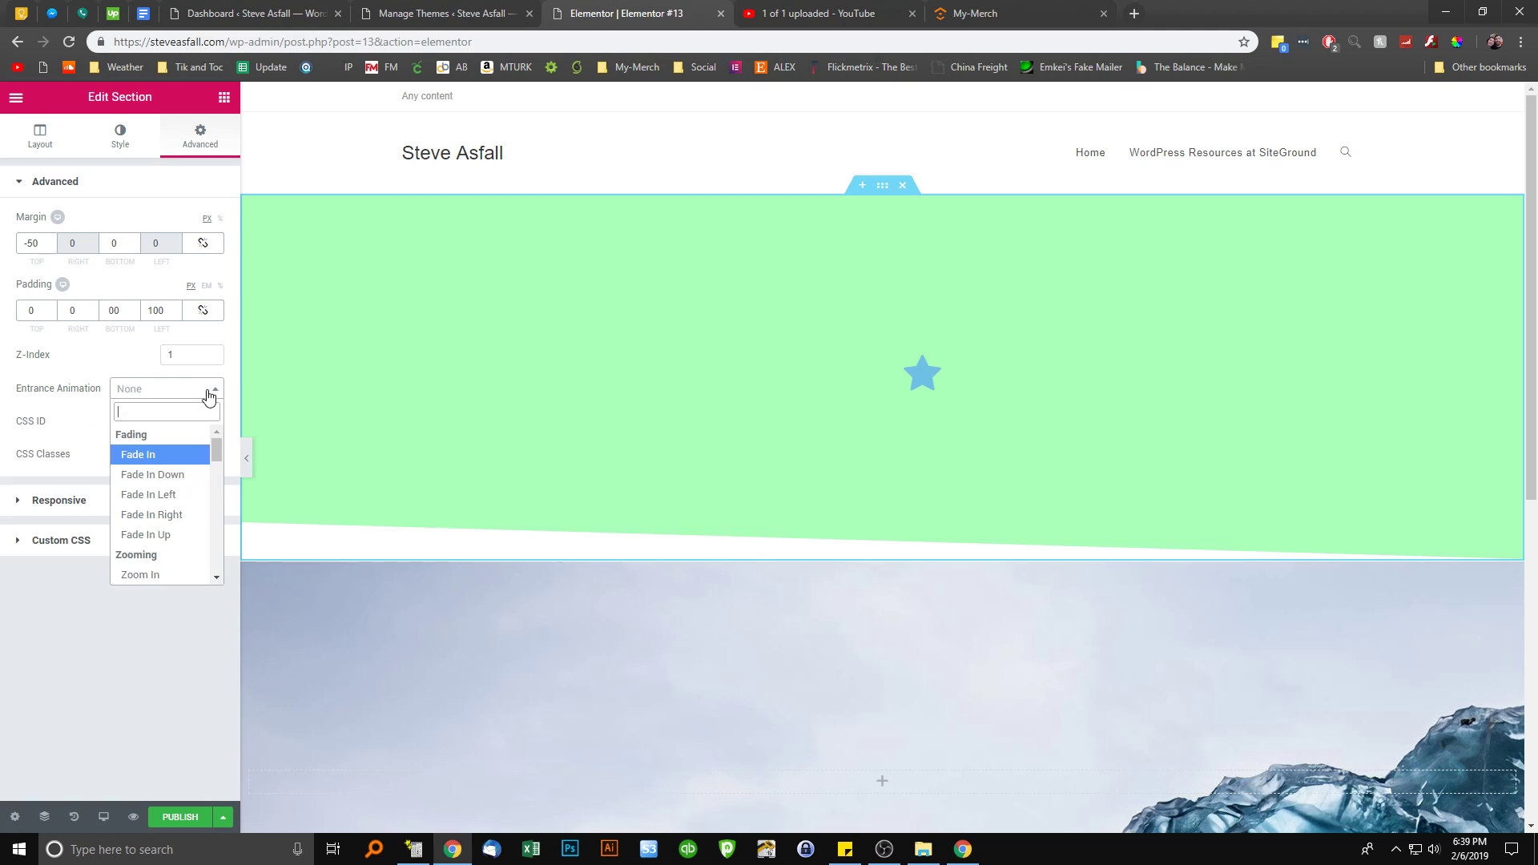
left_click(67, 366)
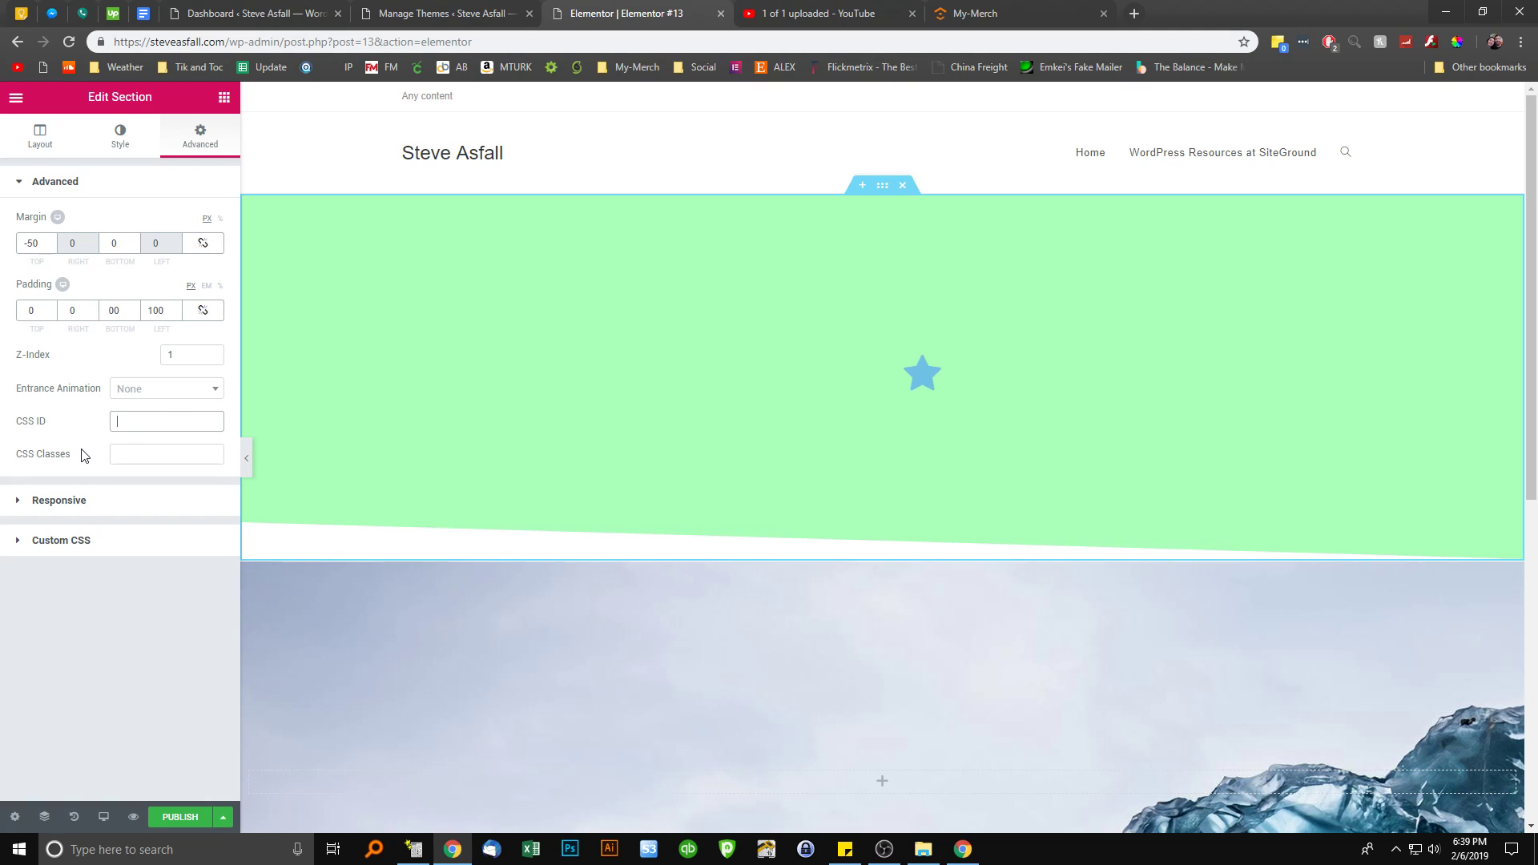
left_click(148, 422)
left_click(158, 451)
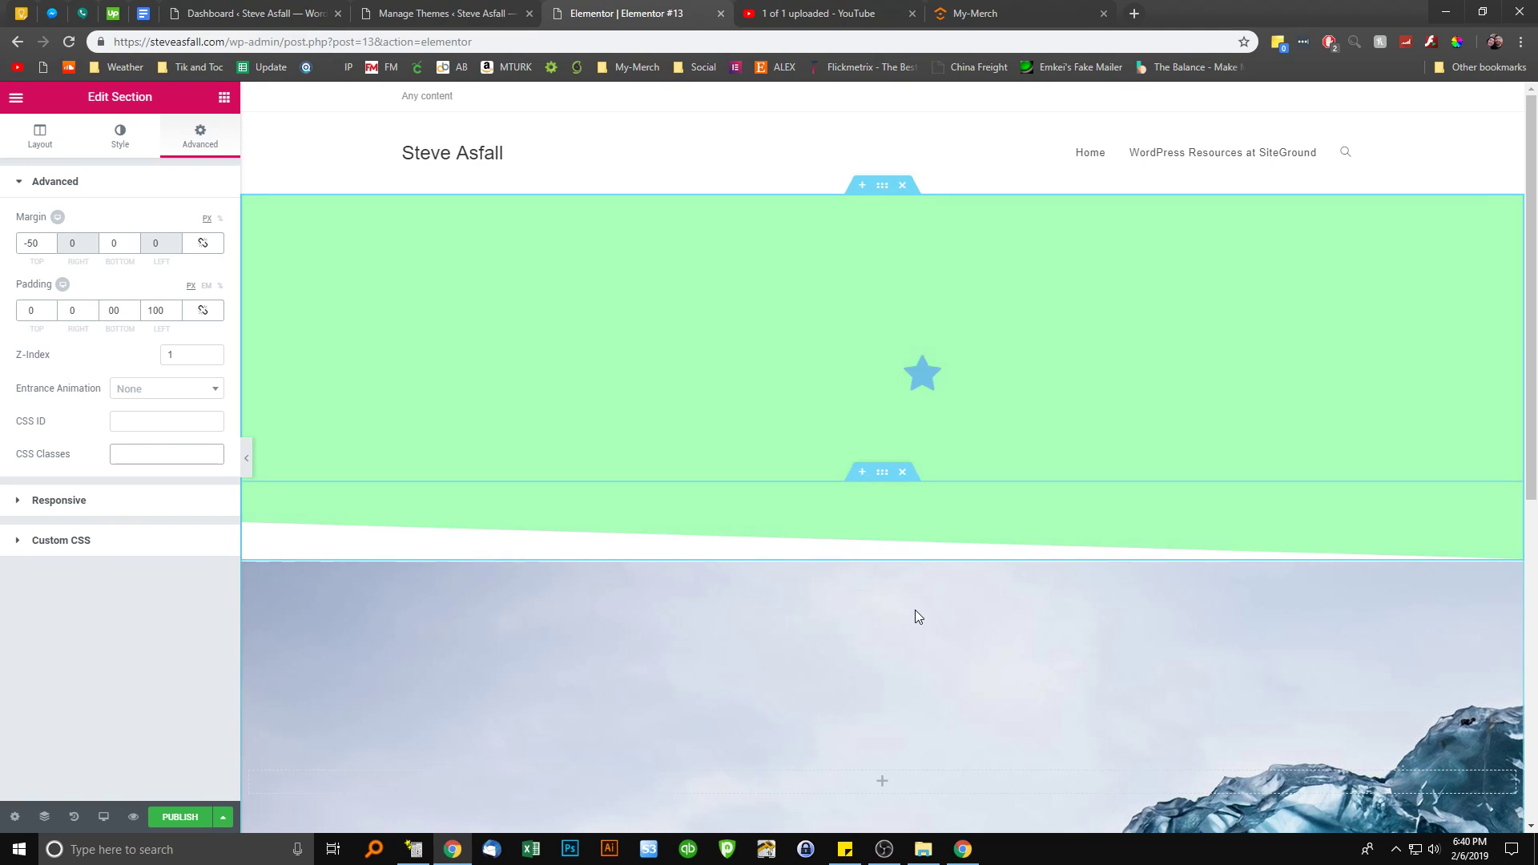
Delete the background image section below the green section
right_click(917, 594)
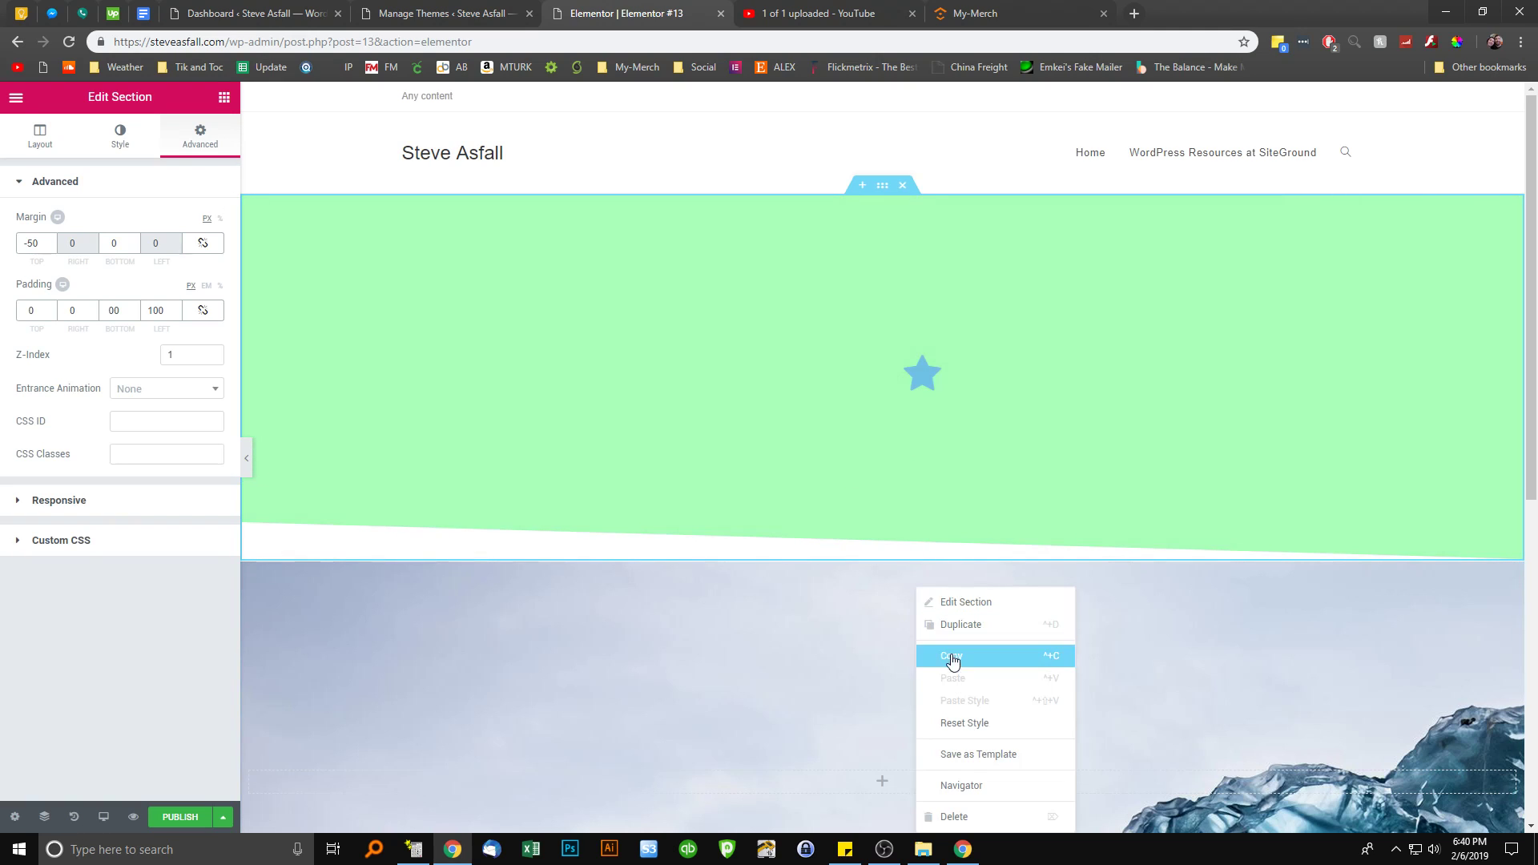
left_click(957, 817)
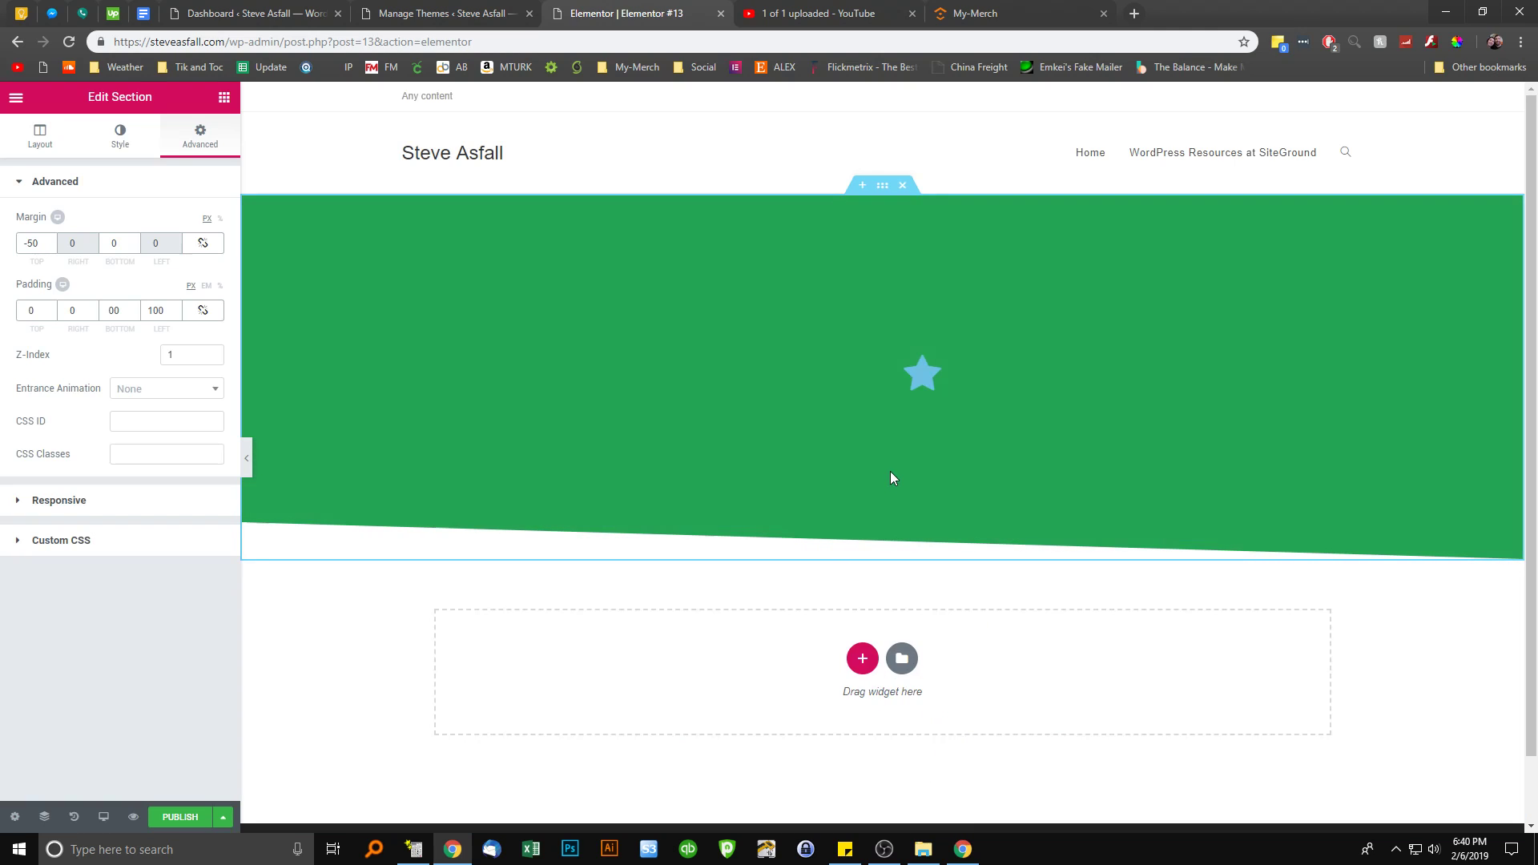
Delete the star icon from the green section
right_click(921, 375)
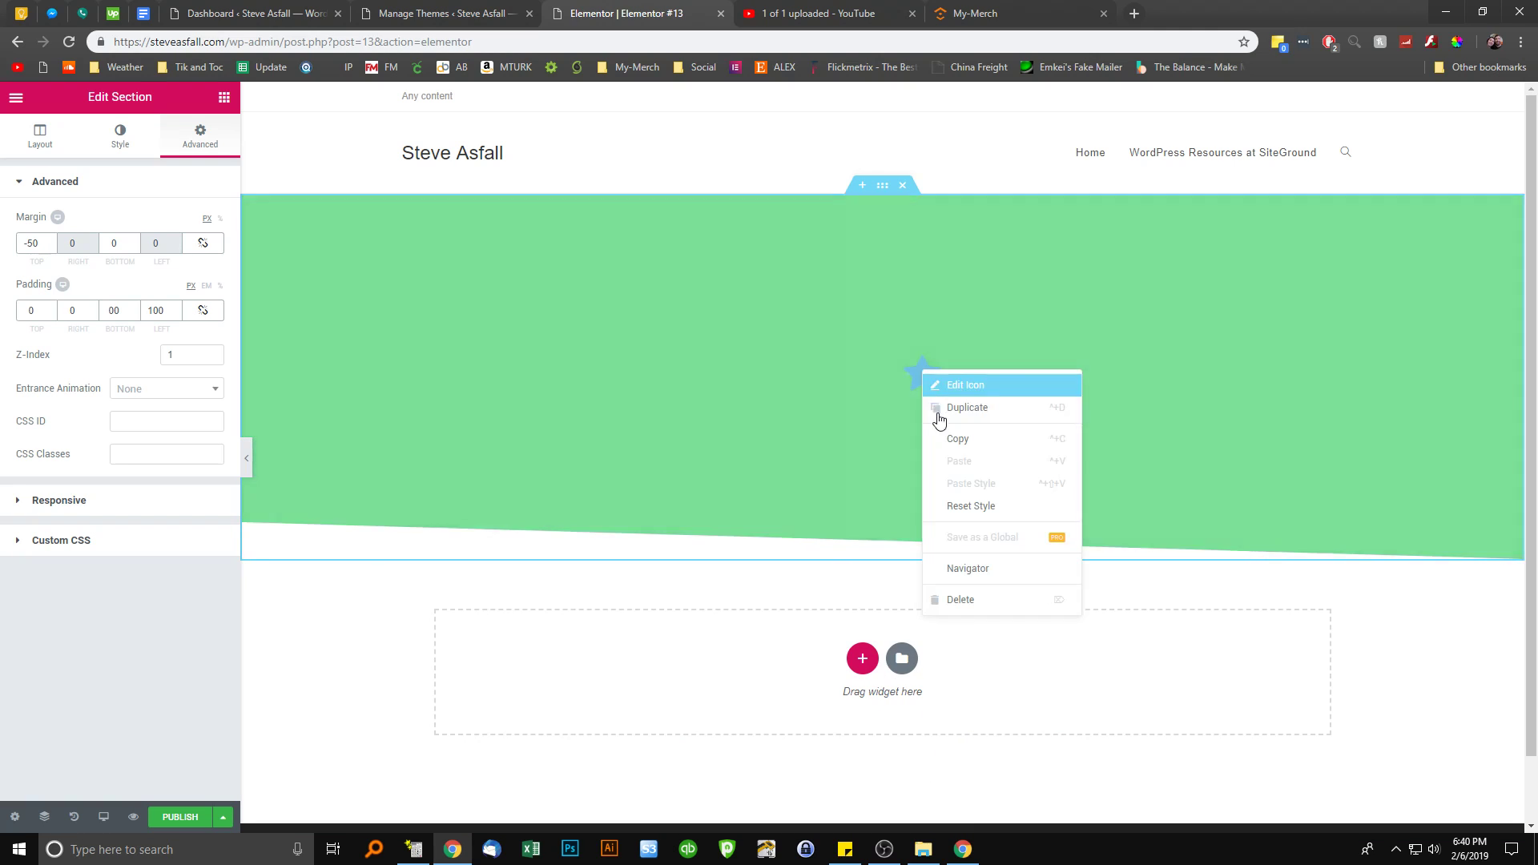
left_click(968, 601)
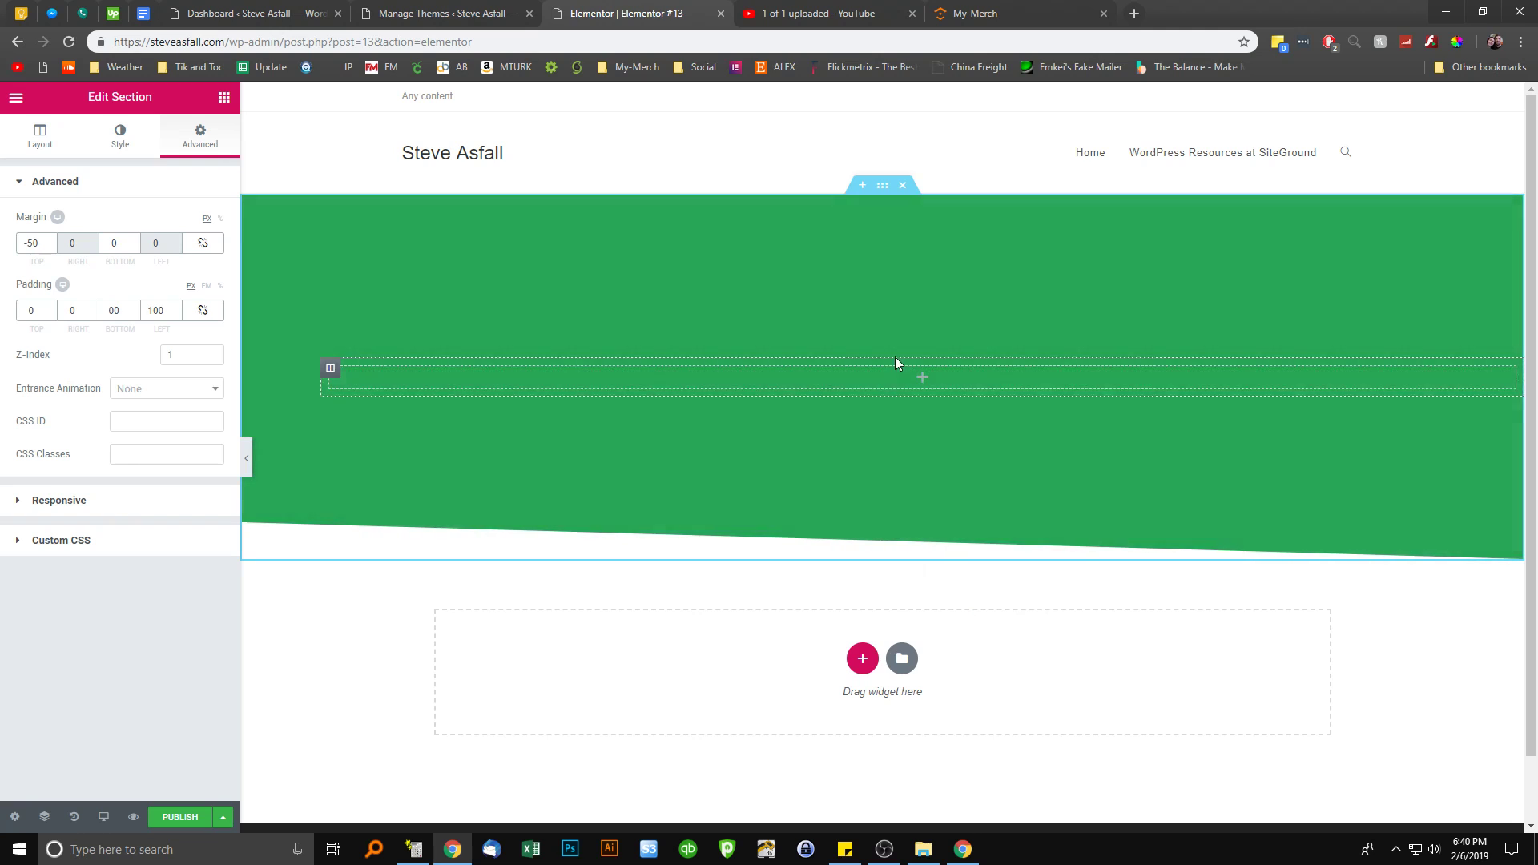
left_click(854, 369)
Set the green section's left padding to 0 and its Z-Index to 0
right_click(888, 268)
left_click(903, 280)
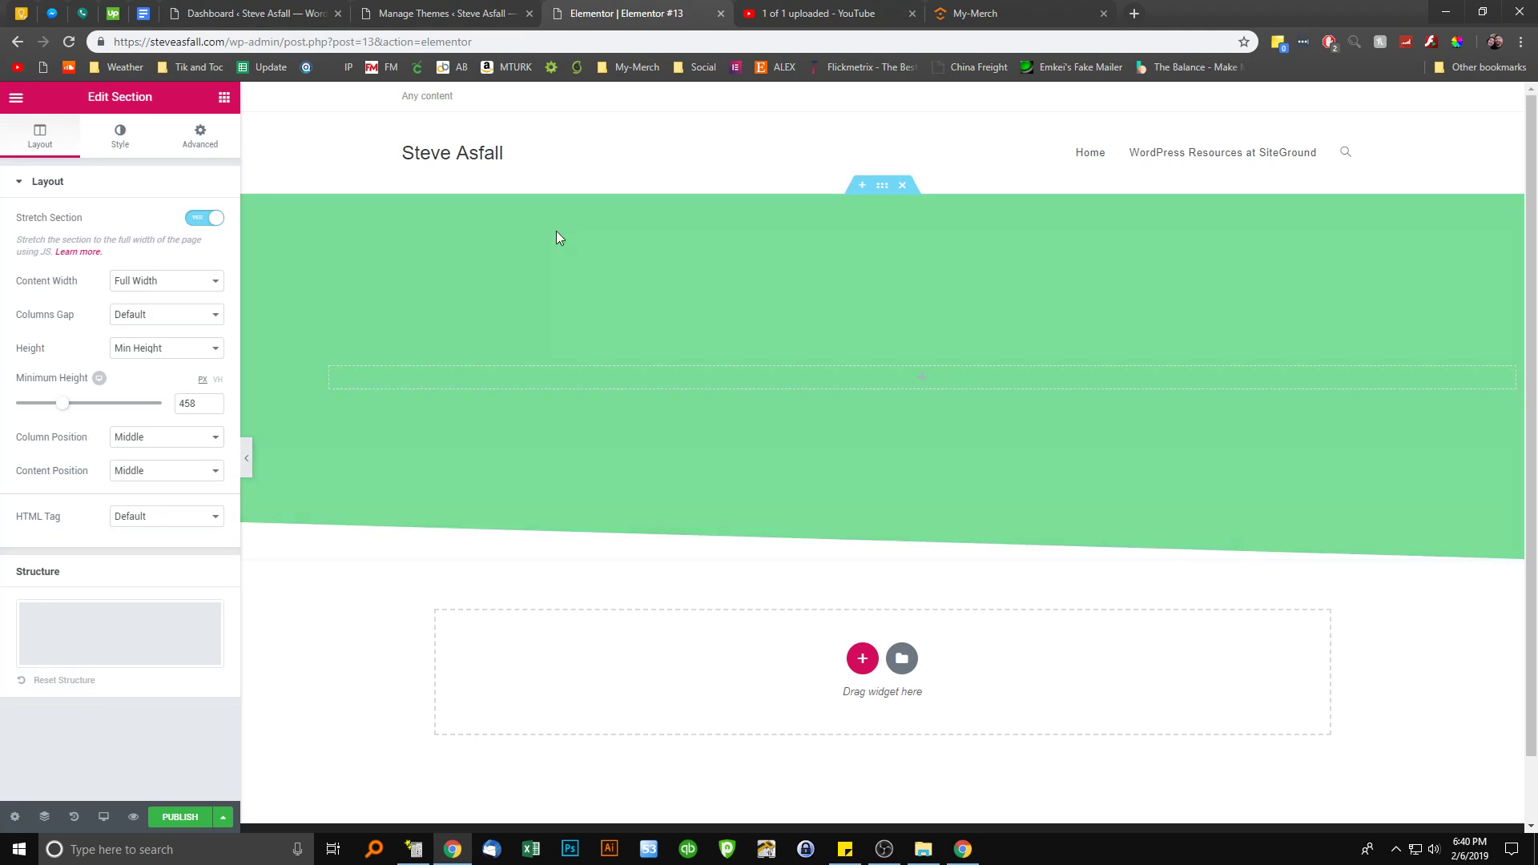
left_click(201, 137)
type("0")
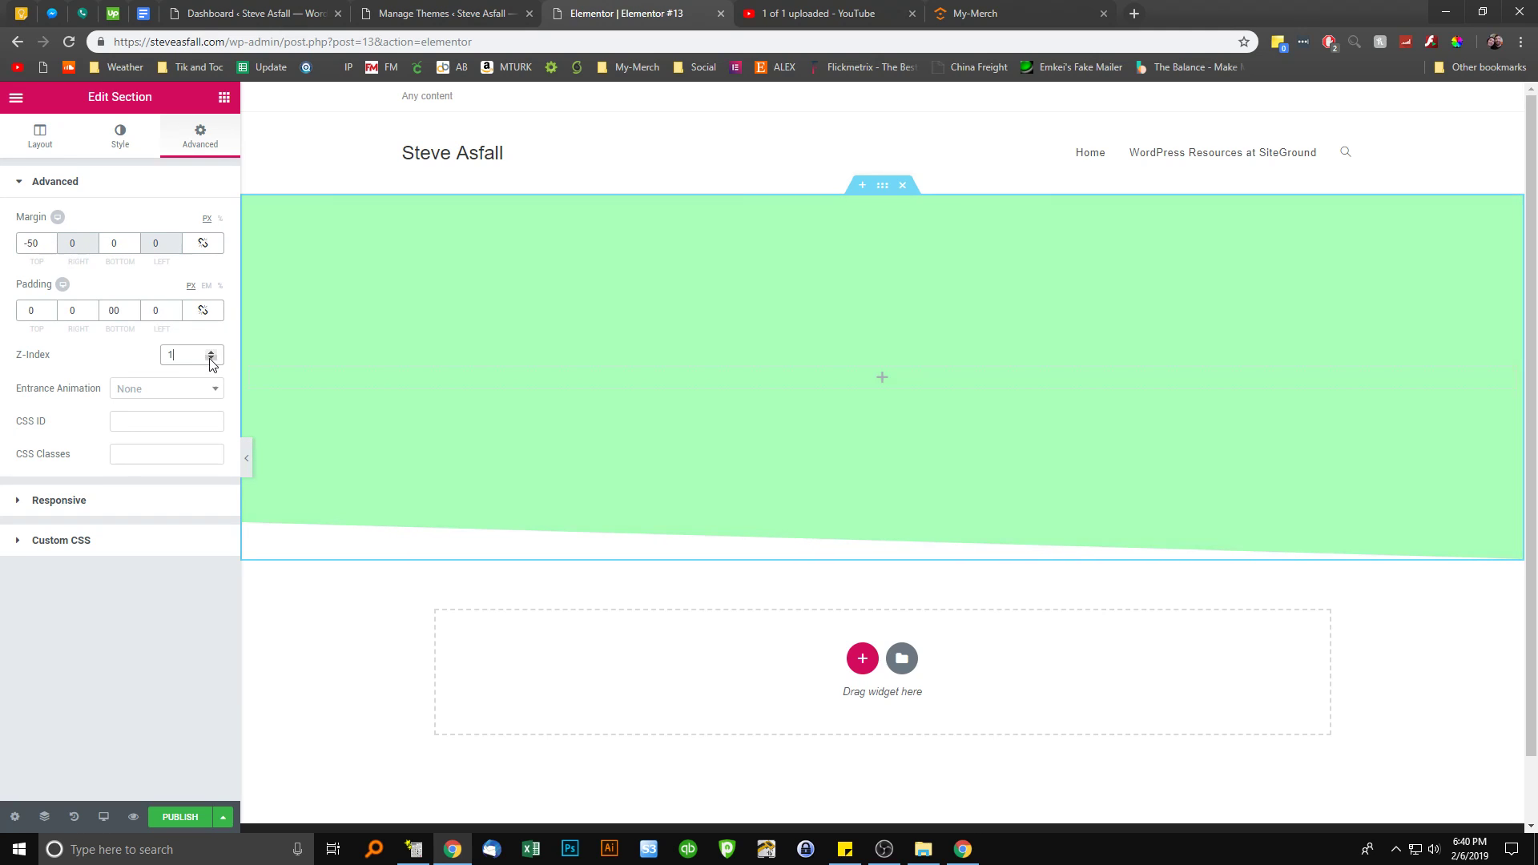
left_click(210, 358)
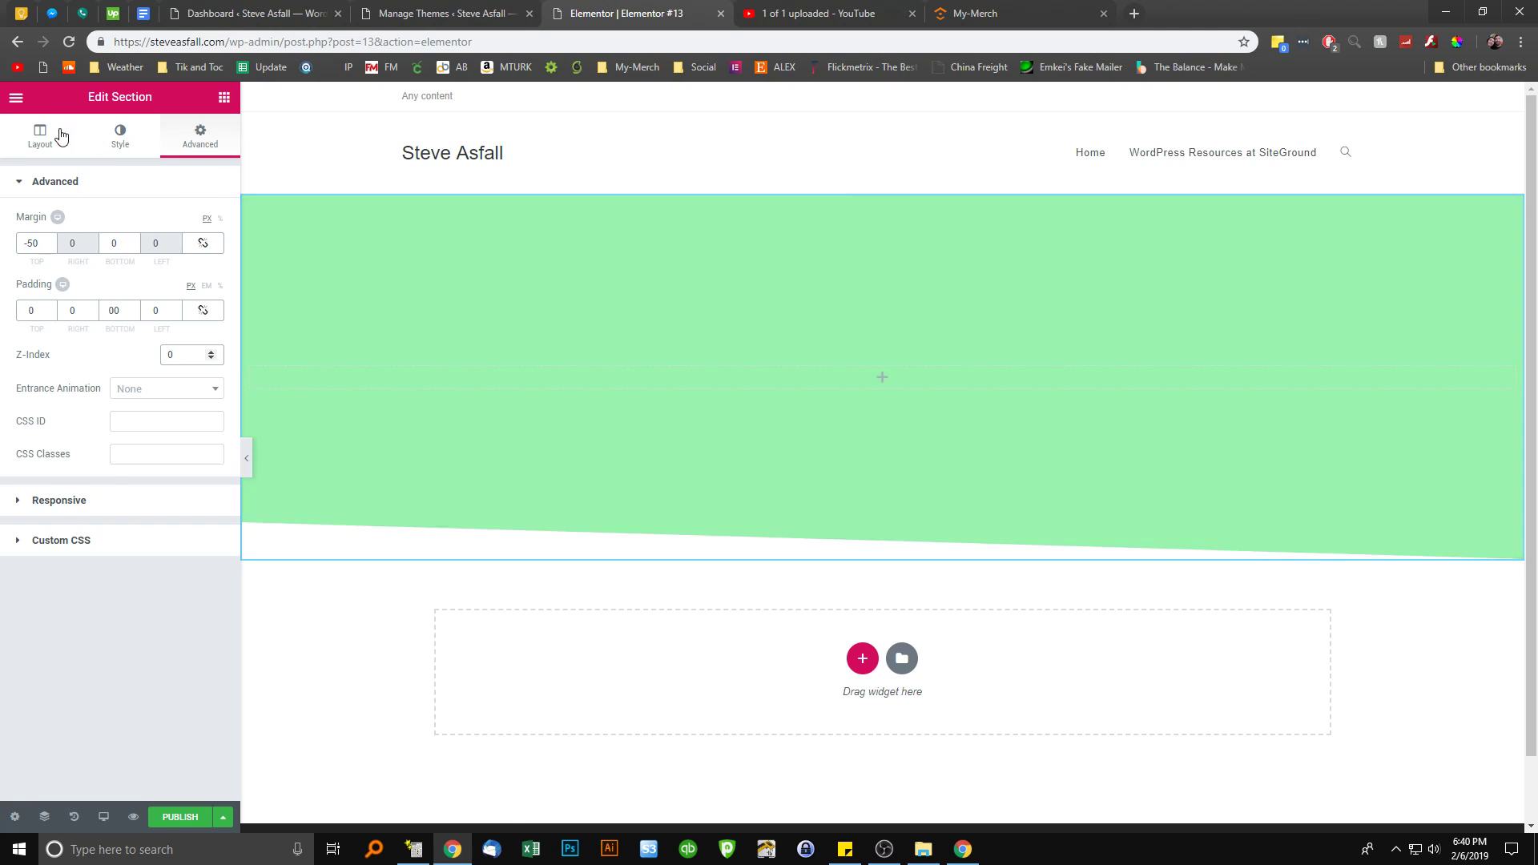
left_click(49, 135)
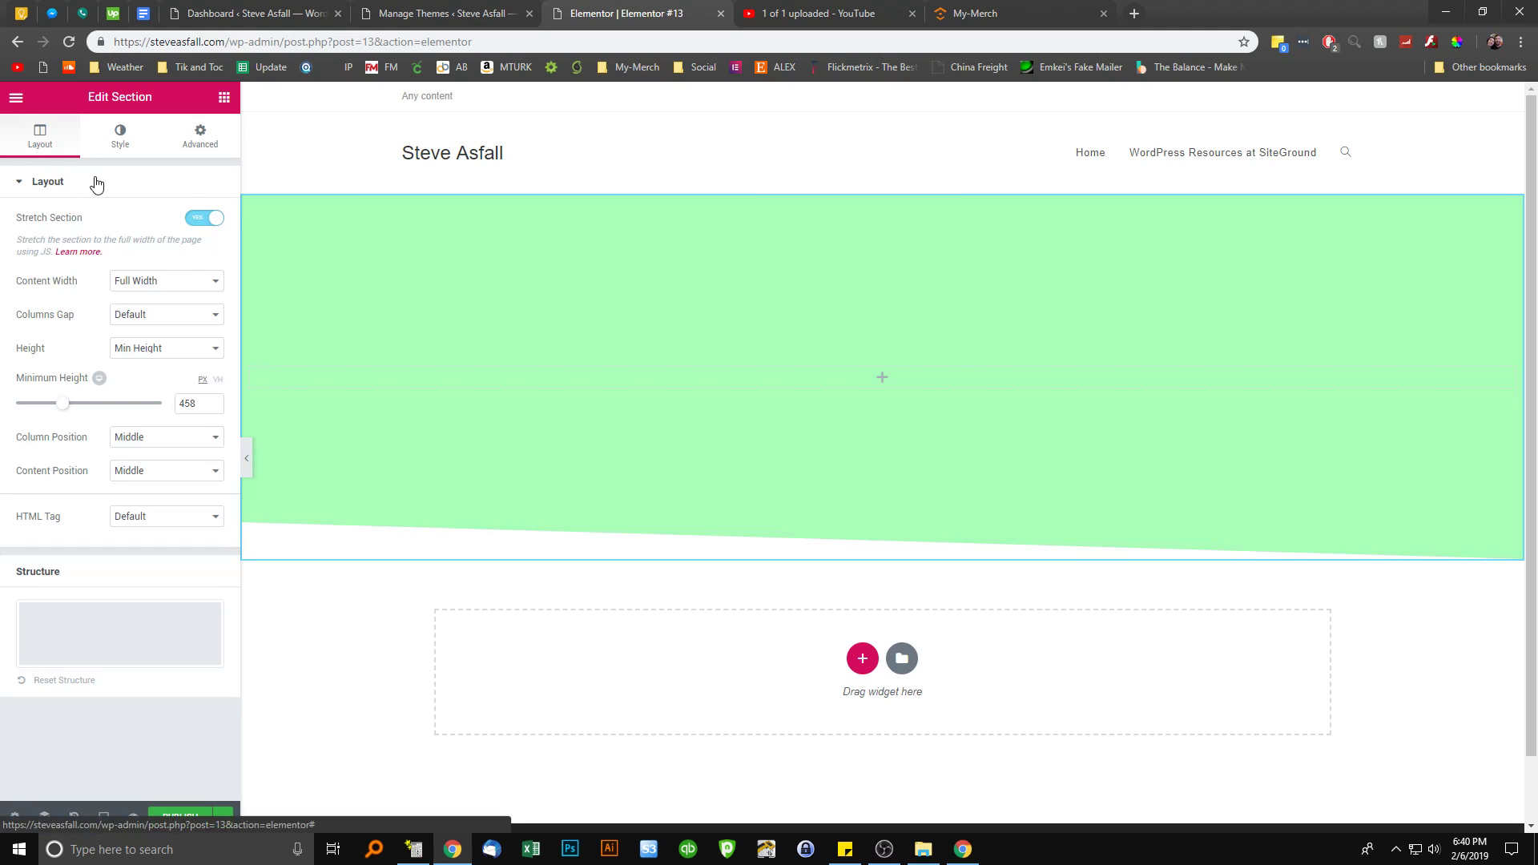
left_click(228, 98)
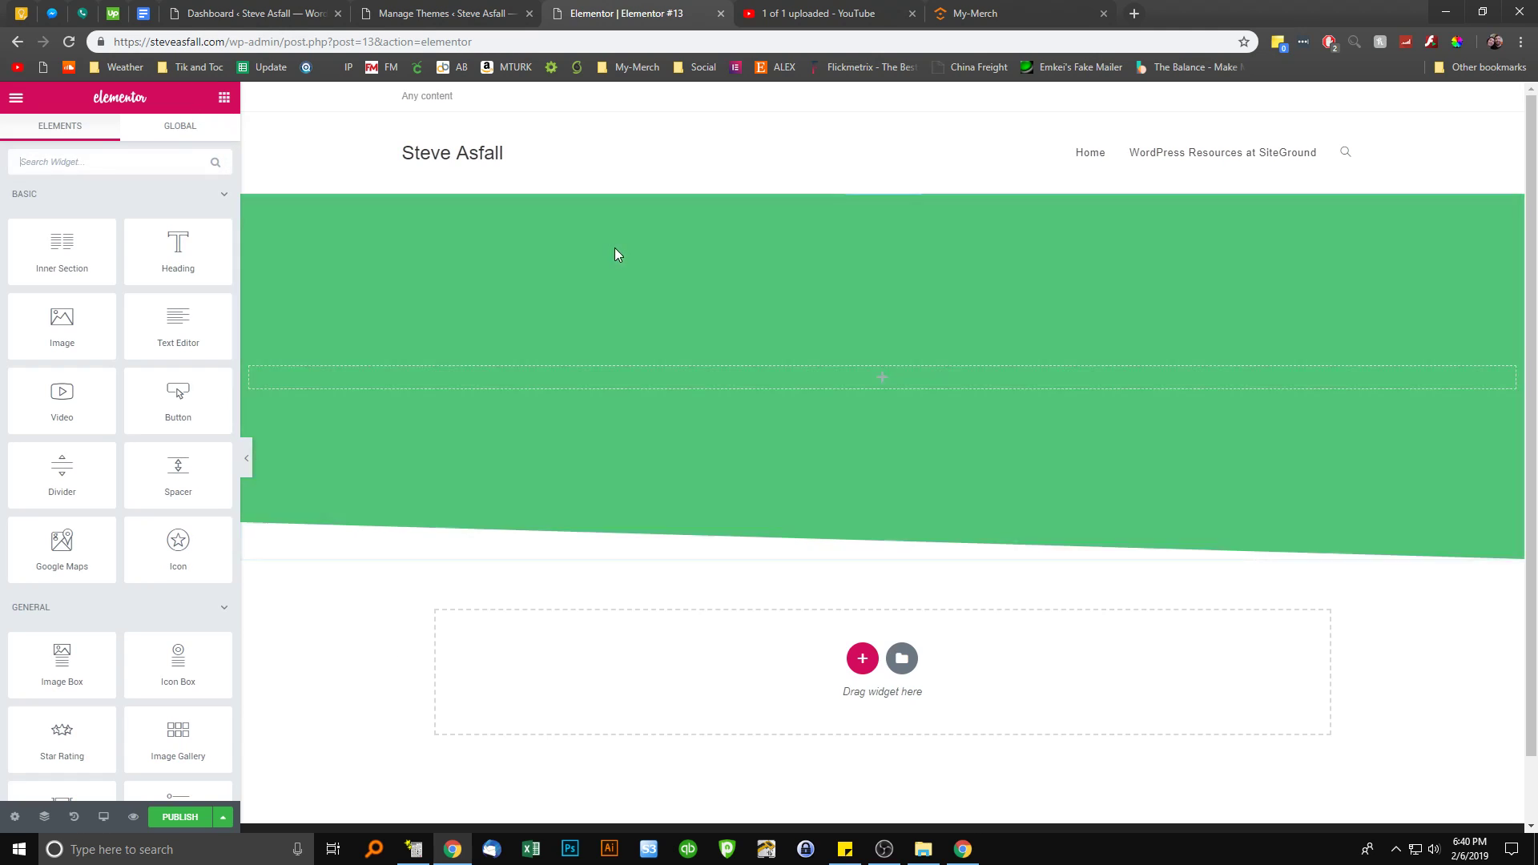
Change the green section's background color to light gray #f4f4f4
right_click(615, 249)
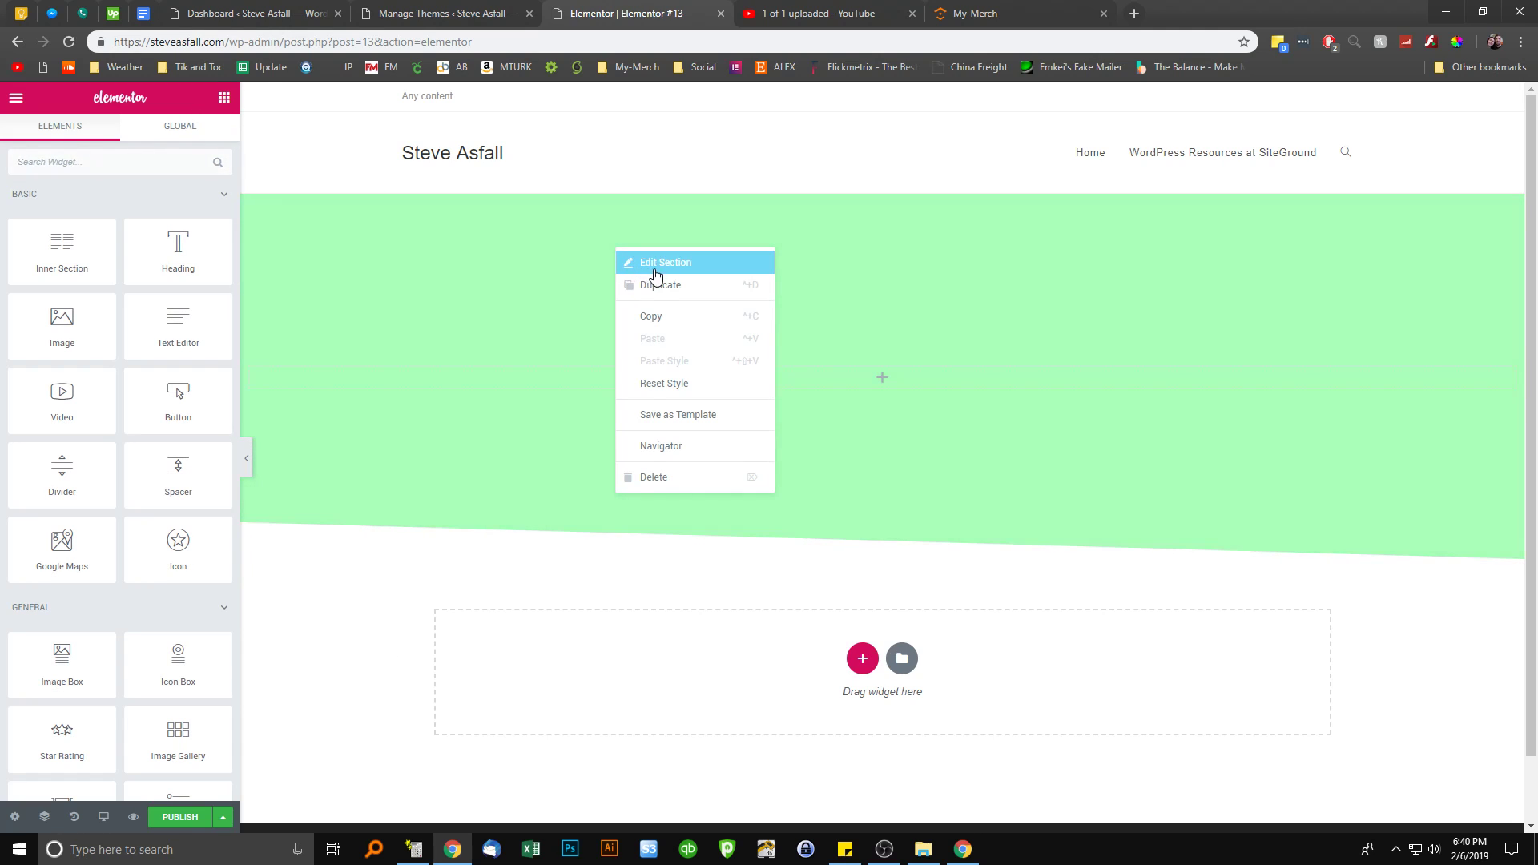
left_click(549, 248)
left_click(120, 136)
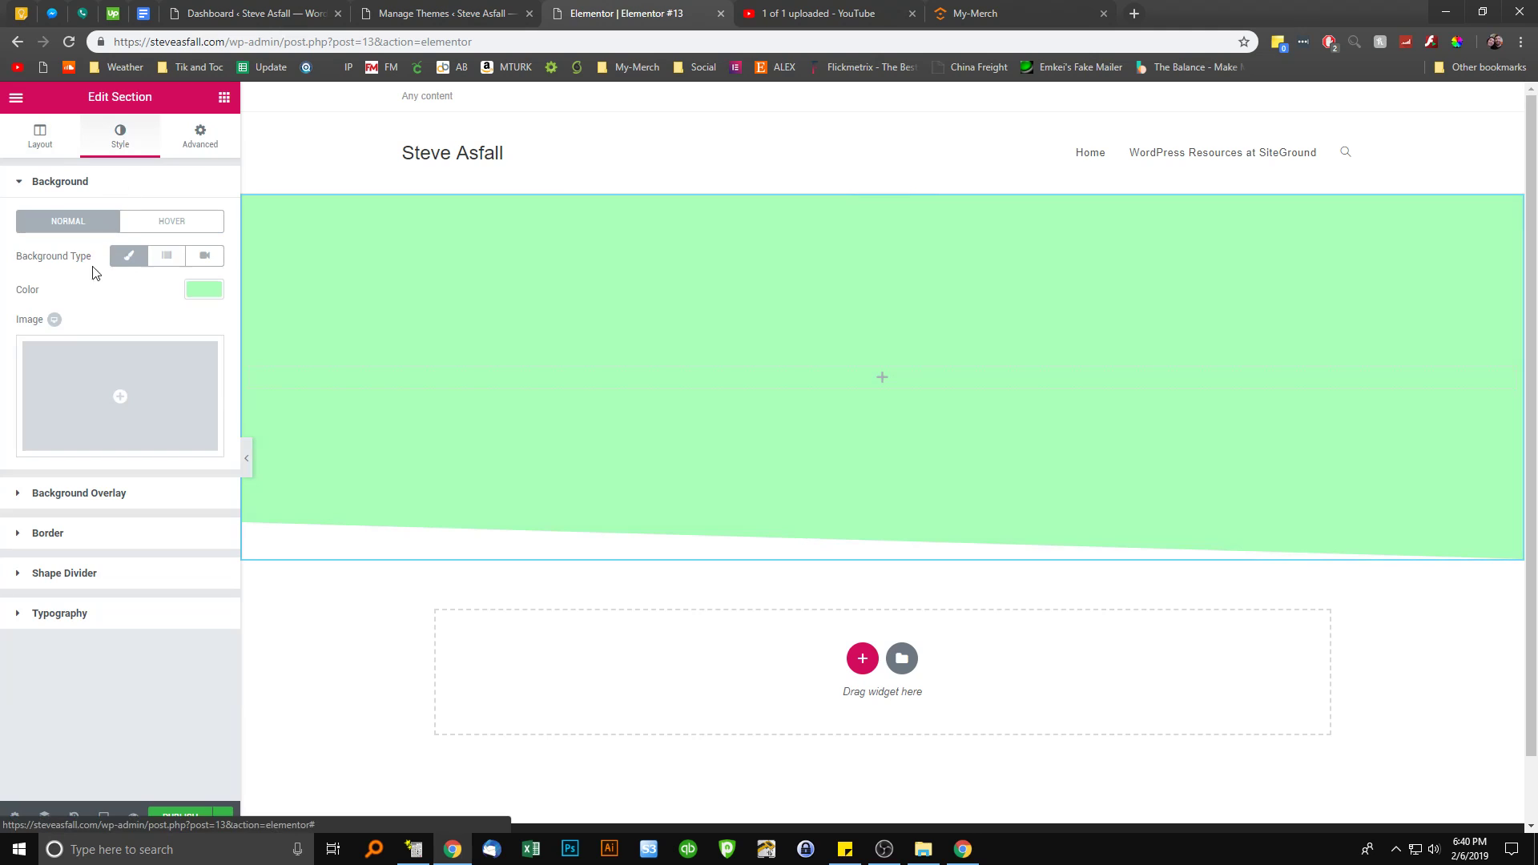
left_click(206, 290)
left_click_drag(27, 336, 11, 317)
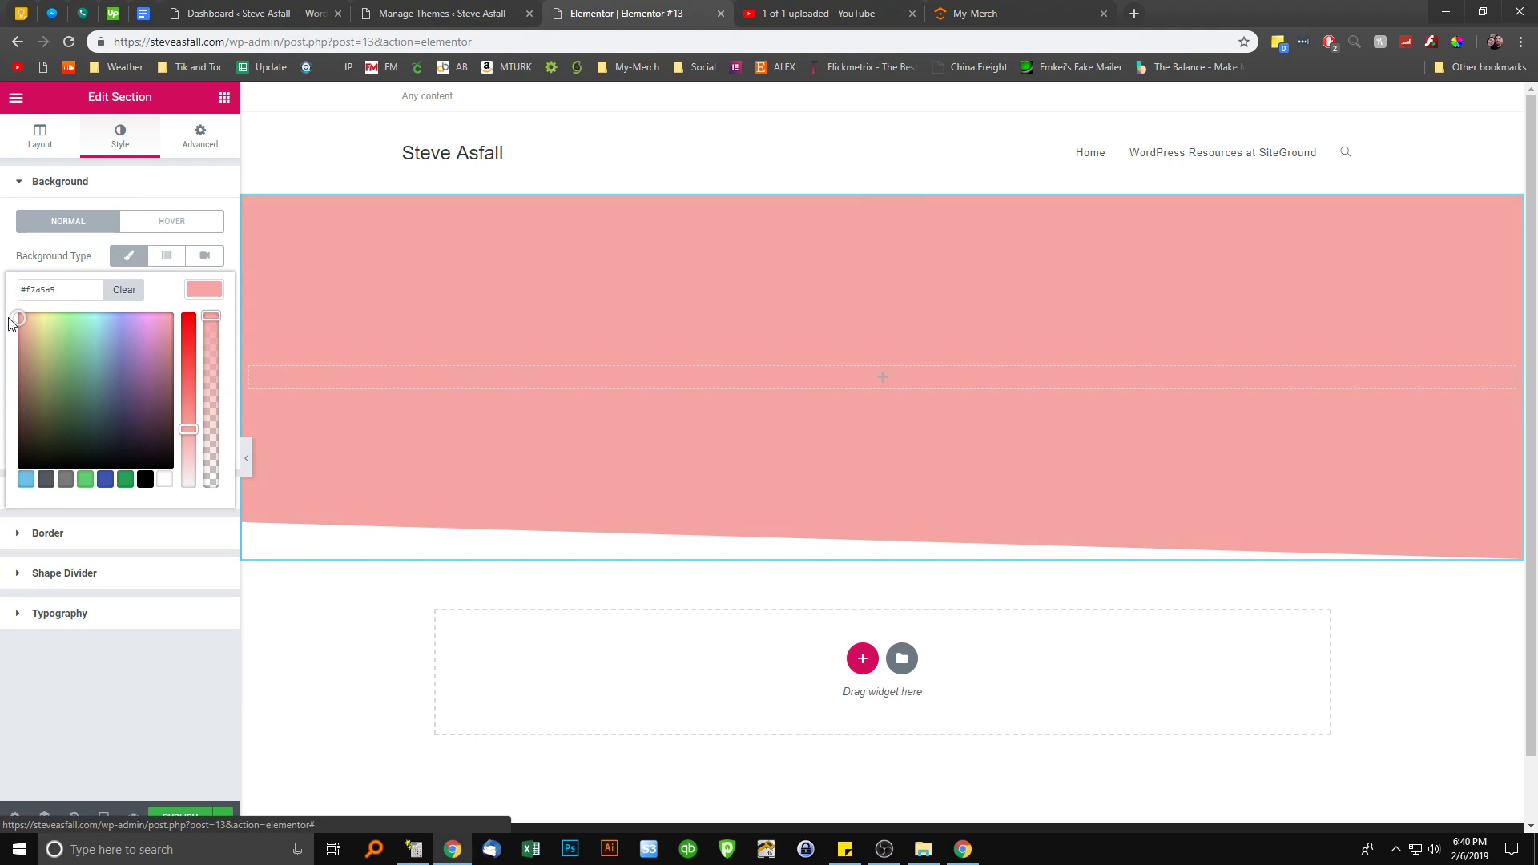
left_click(66, 481)
left_click_drag(18, 393, 19, 315)
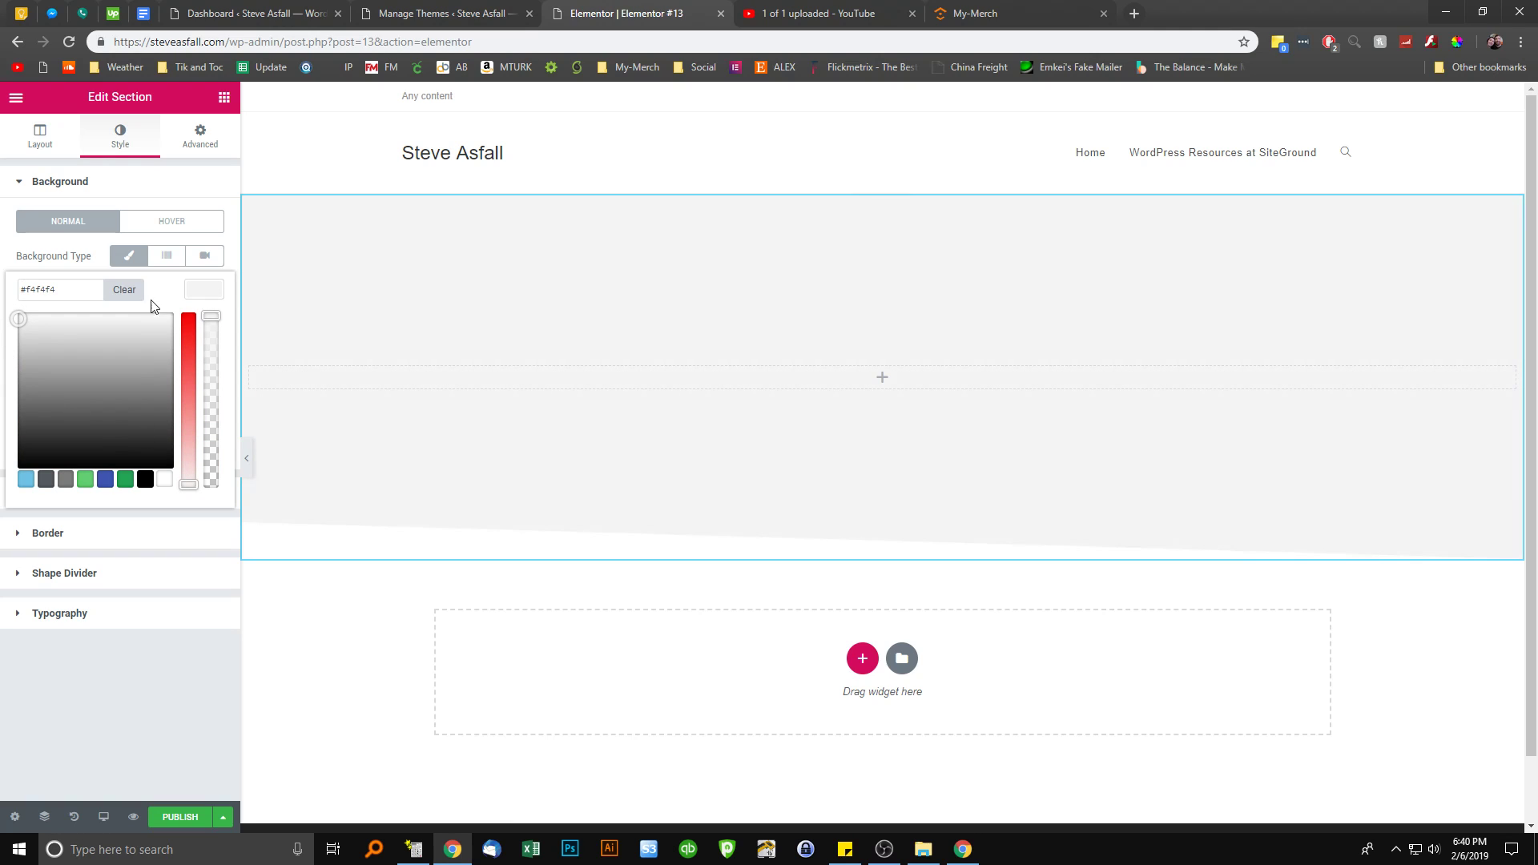
Remove the gray section's bottom shape divider by setting its type to None
left_click(186, 143)
left_click(128, 144)
left_click(74, 592)
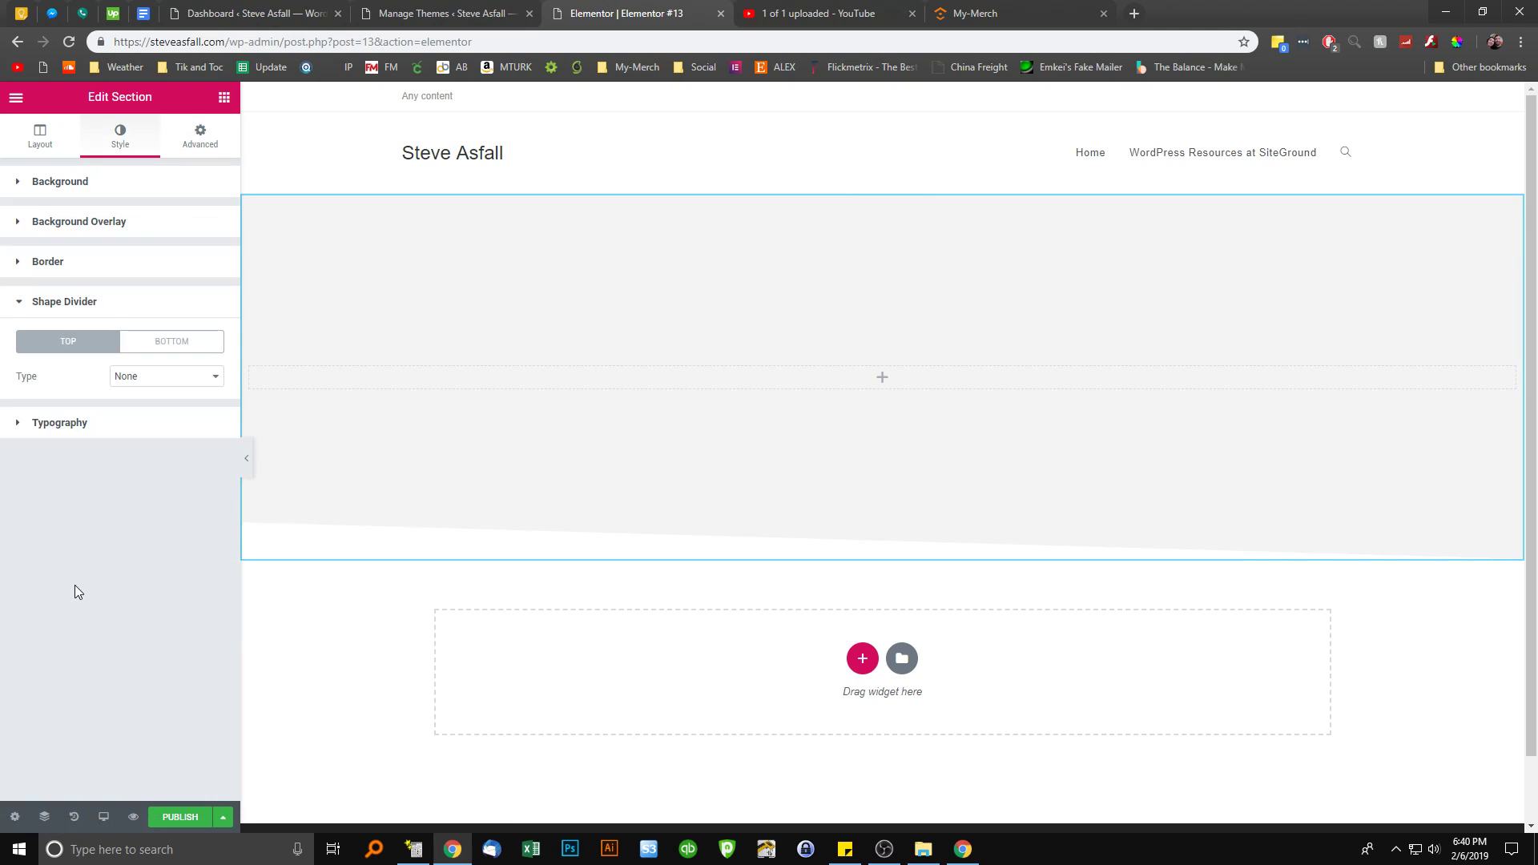
left_click(157, 352)
left_click(147, 377)
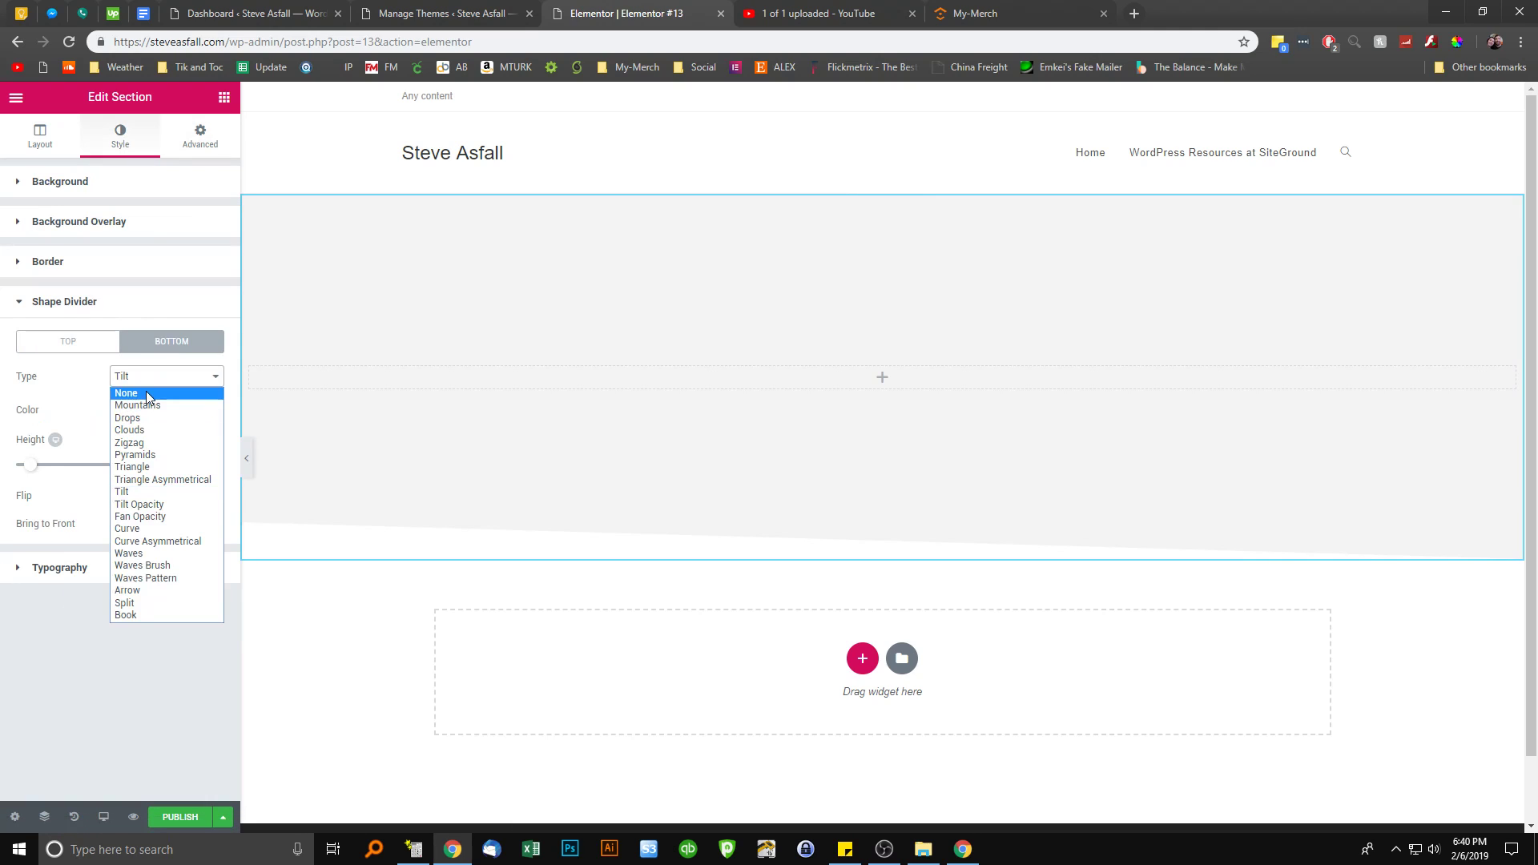
left_click(146, 391)
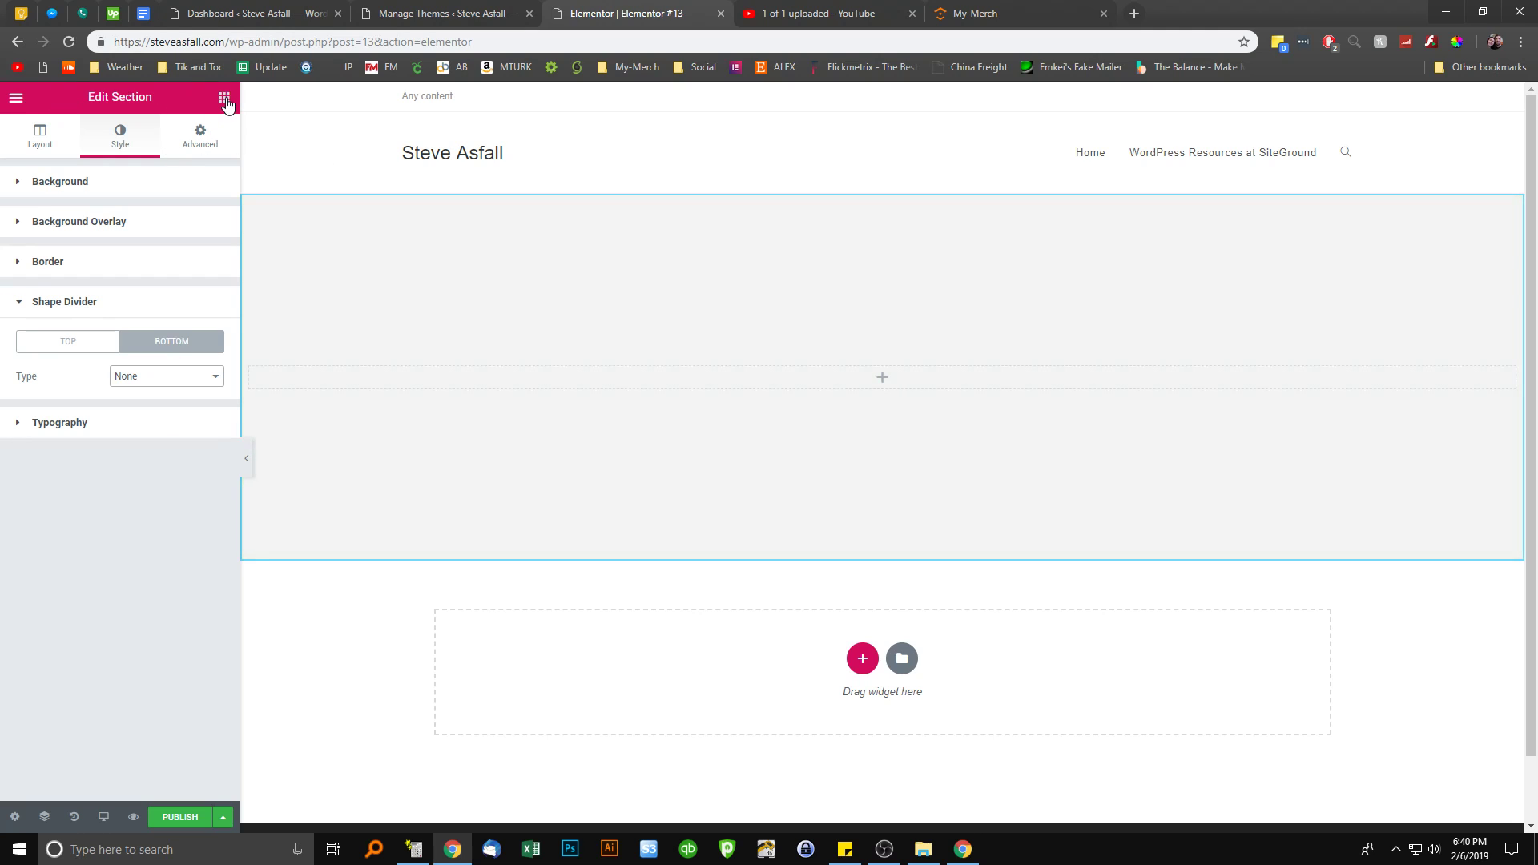
Add a Heading widget to the gray section and center its alignment
left_click(224, 98)
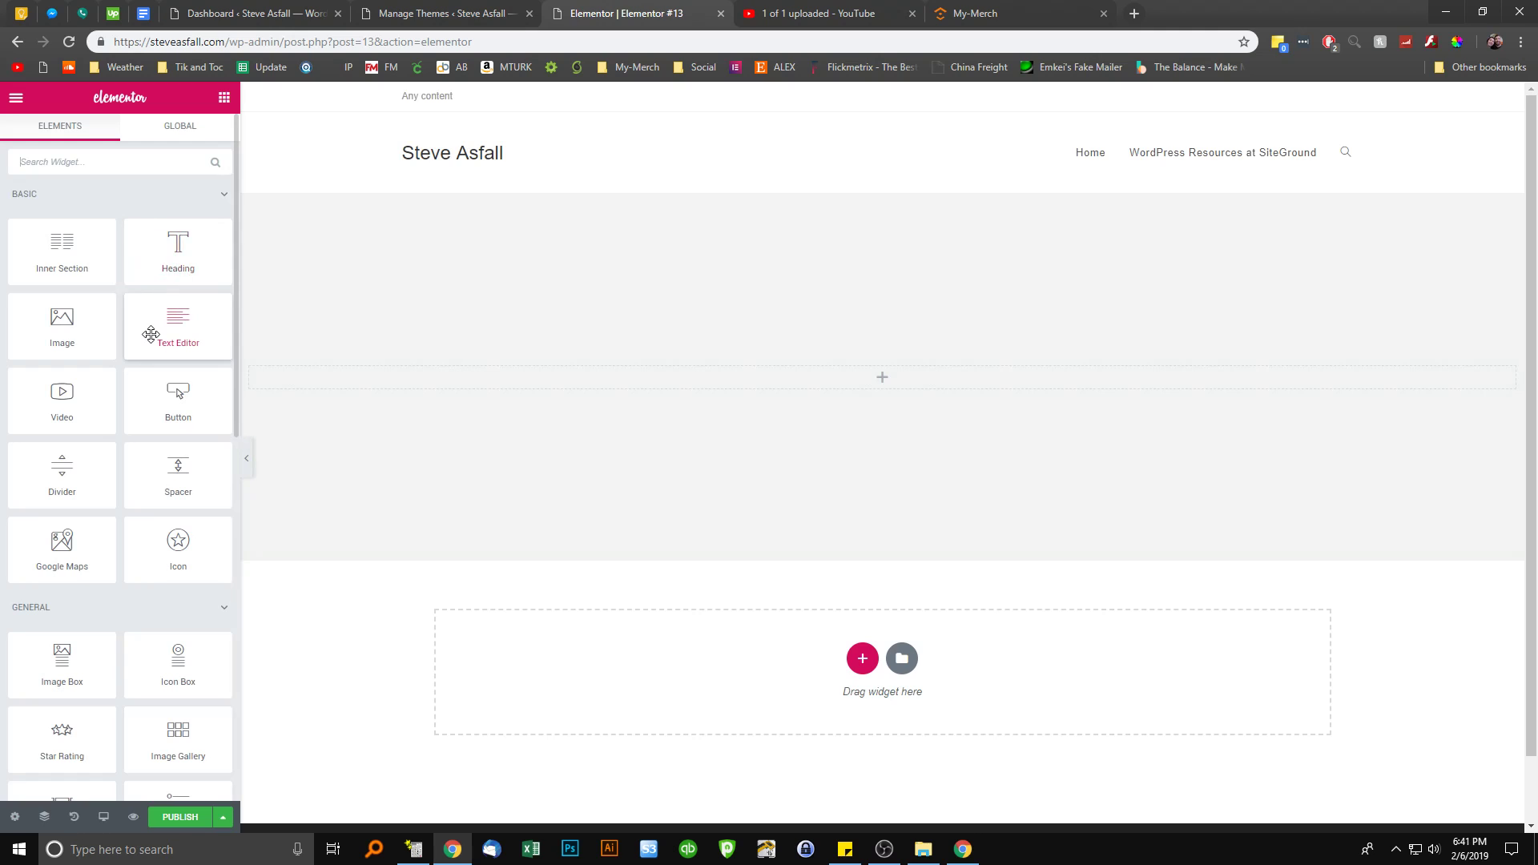
left_click_drag(182, 251, 709, 390)
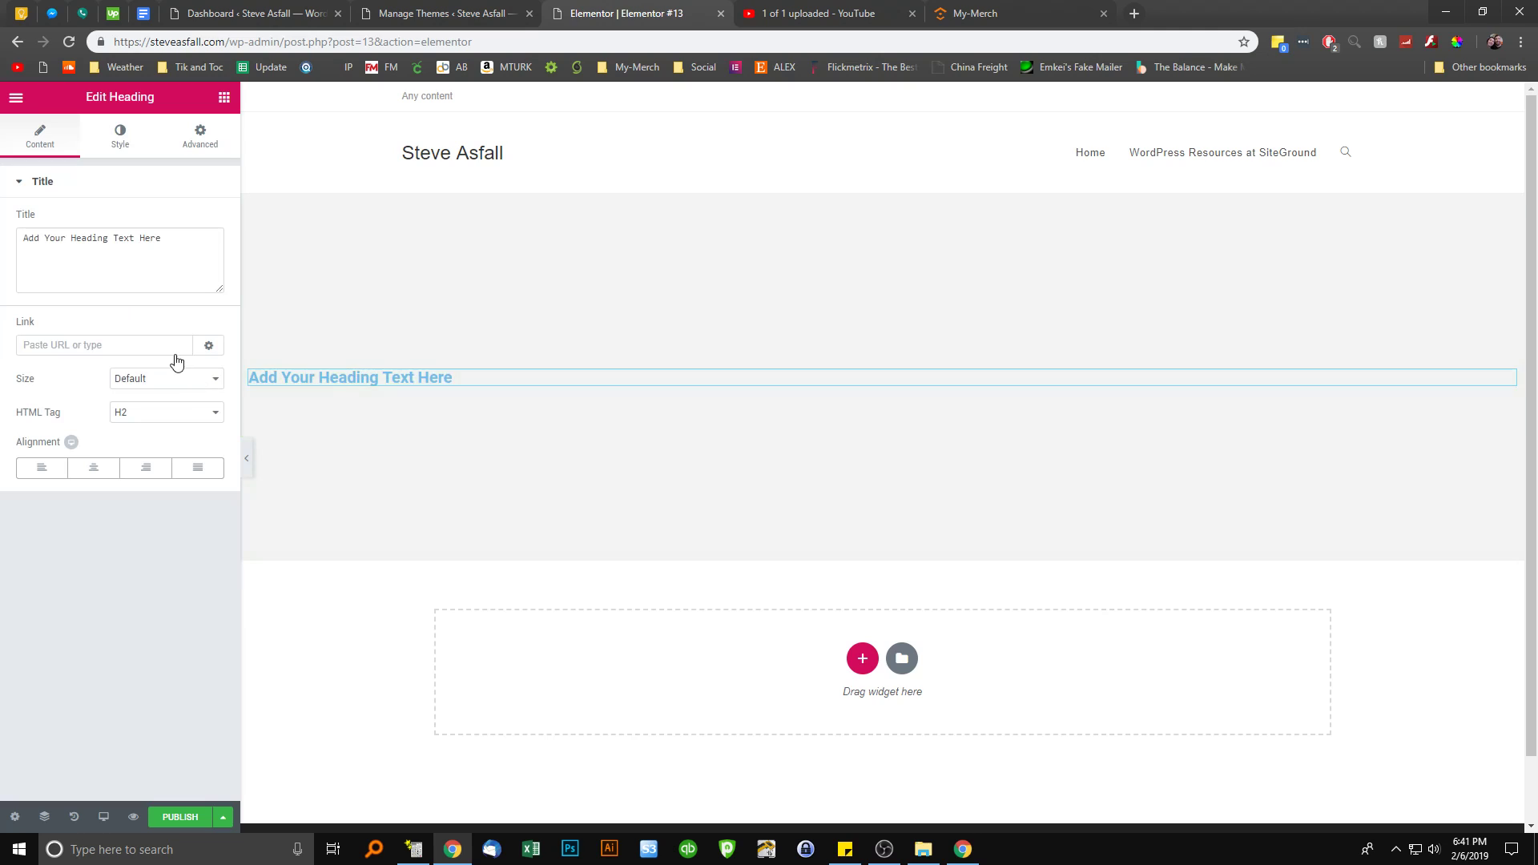
left_click(93, 468)
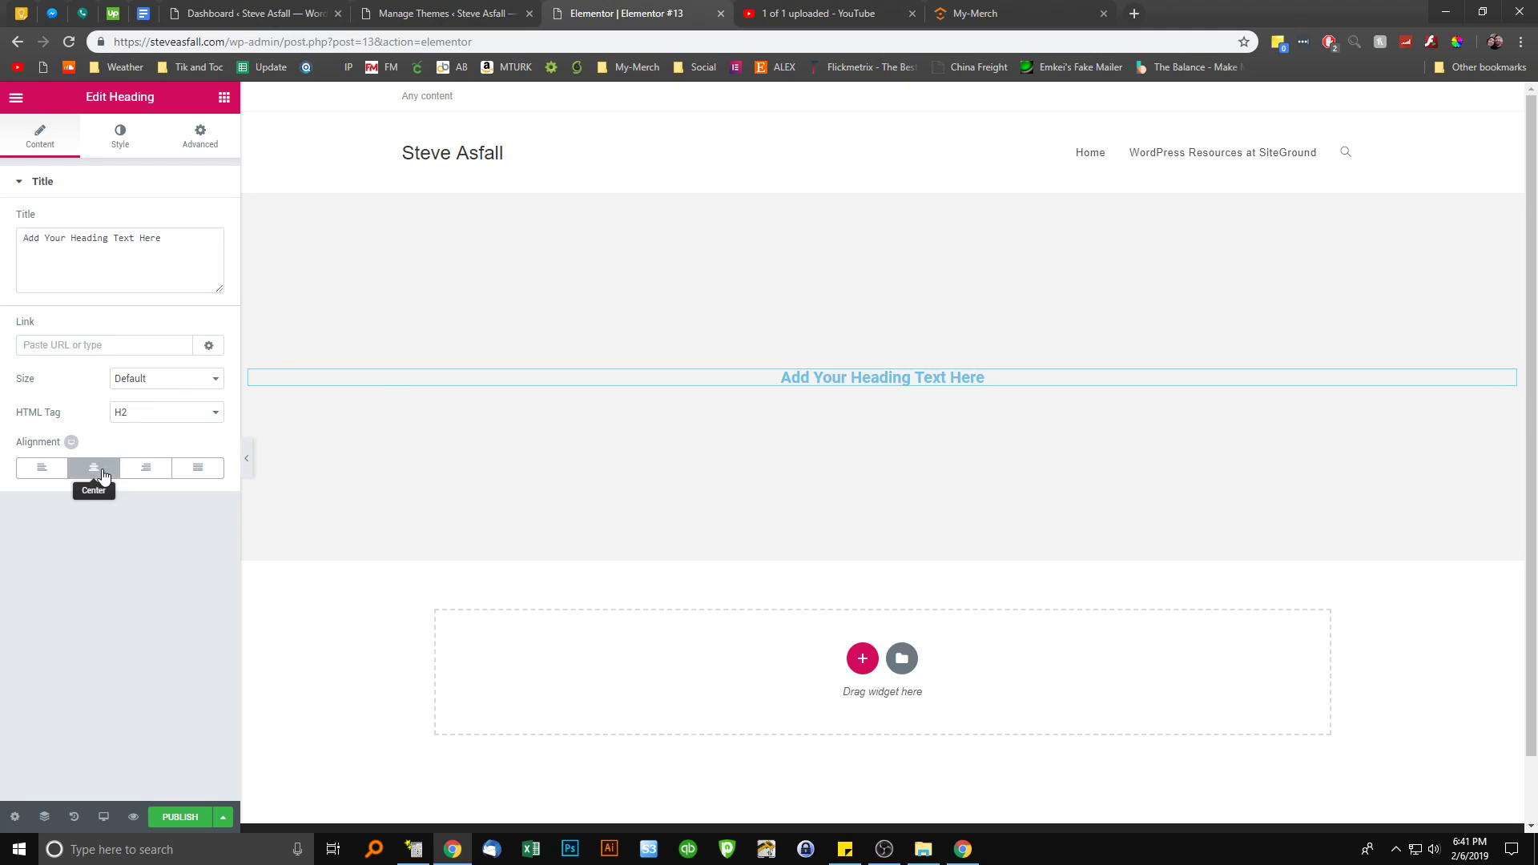
Replace the heading text with the site owner's full name followed by "'s Home Page" and choose a higher-level HTML tag
triple_click(105, 240)
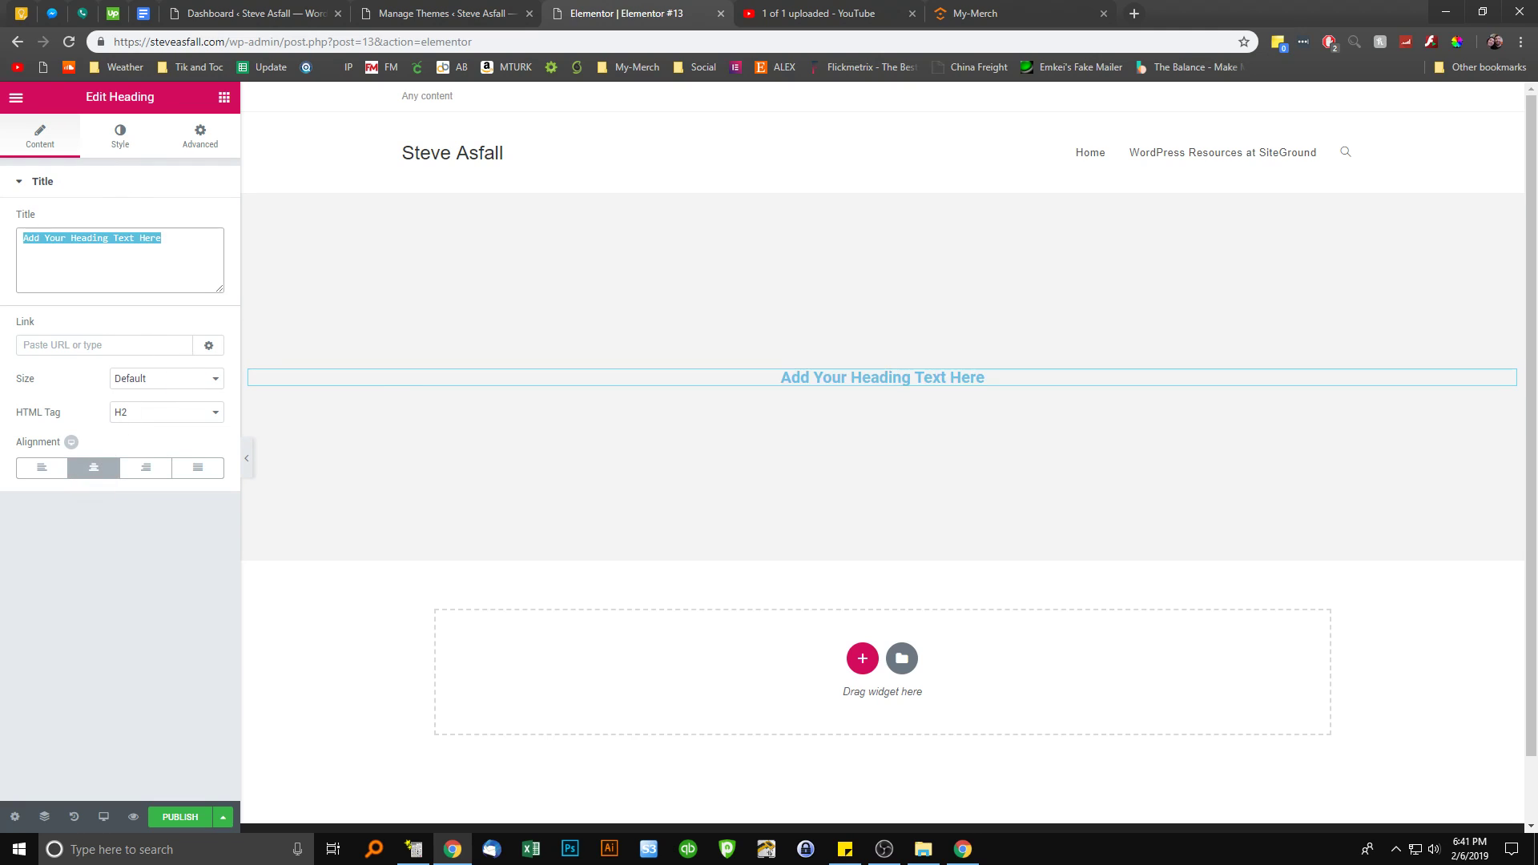
type("STeve A")
key("BackSpace")
key("BackSpace")
key("BackSpace")
key("BackSpace")
key("BackSpace")
key("BackSpace")
type("teve A")
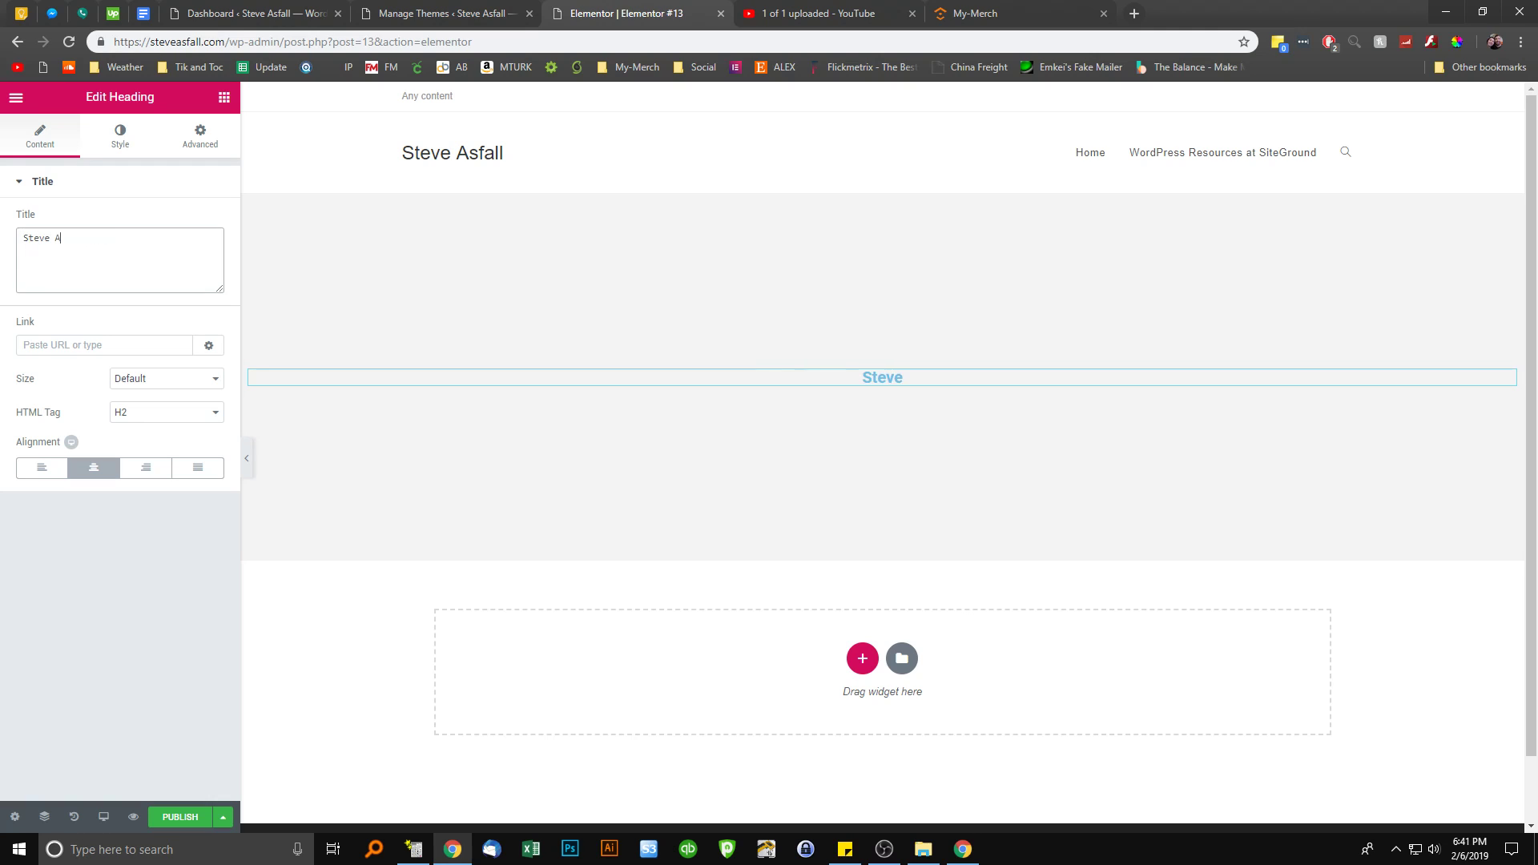
type("sfall's Home Page")
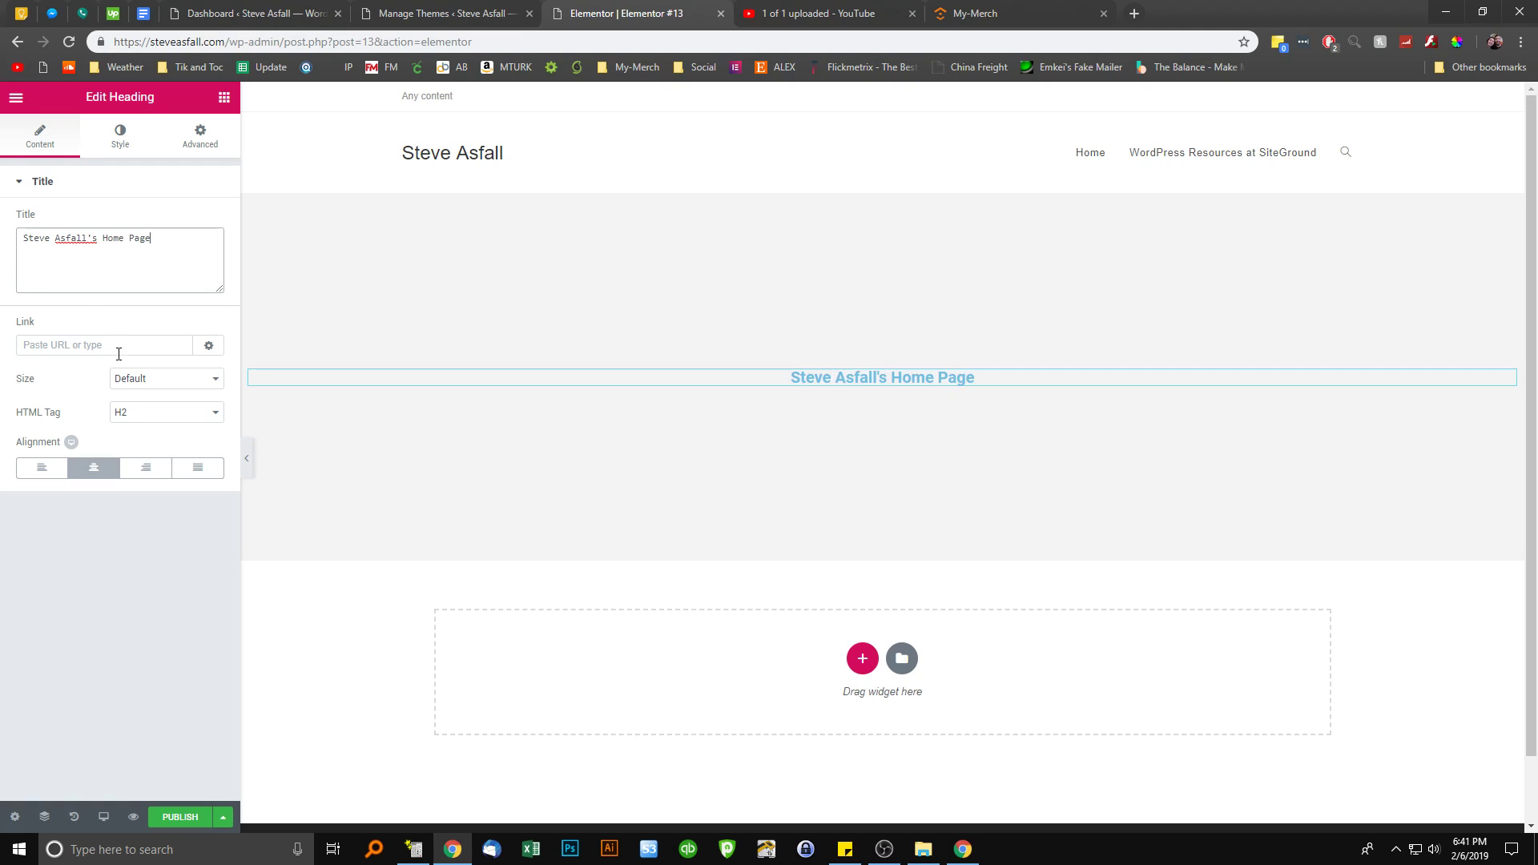
left_click(145, 425)
left_click(144, 432)
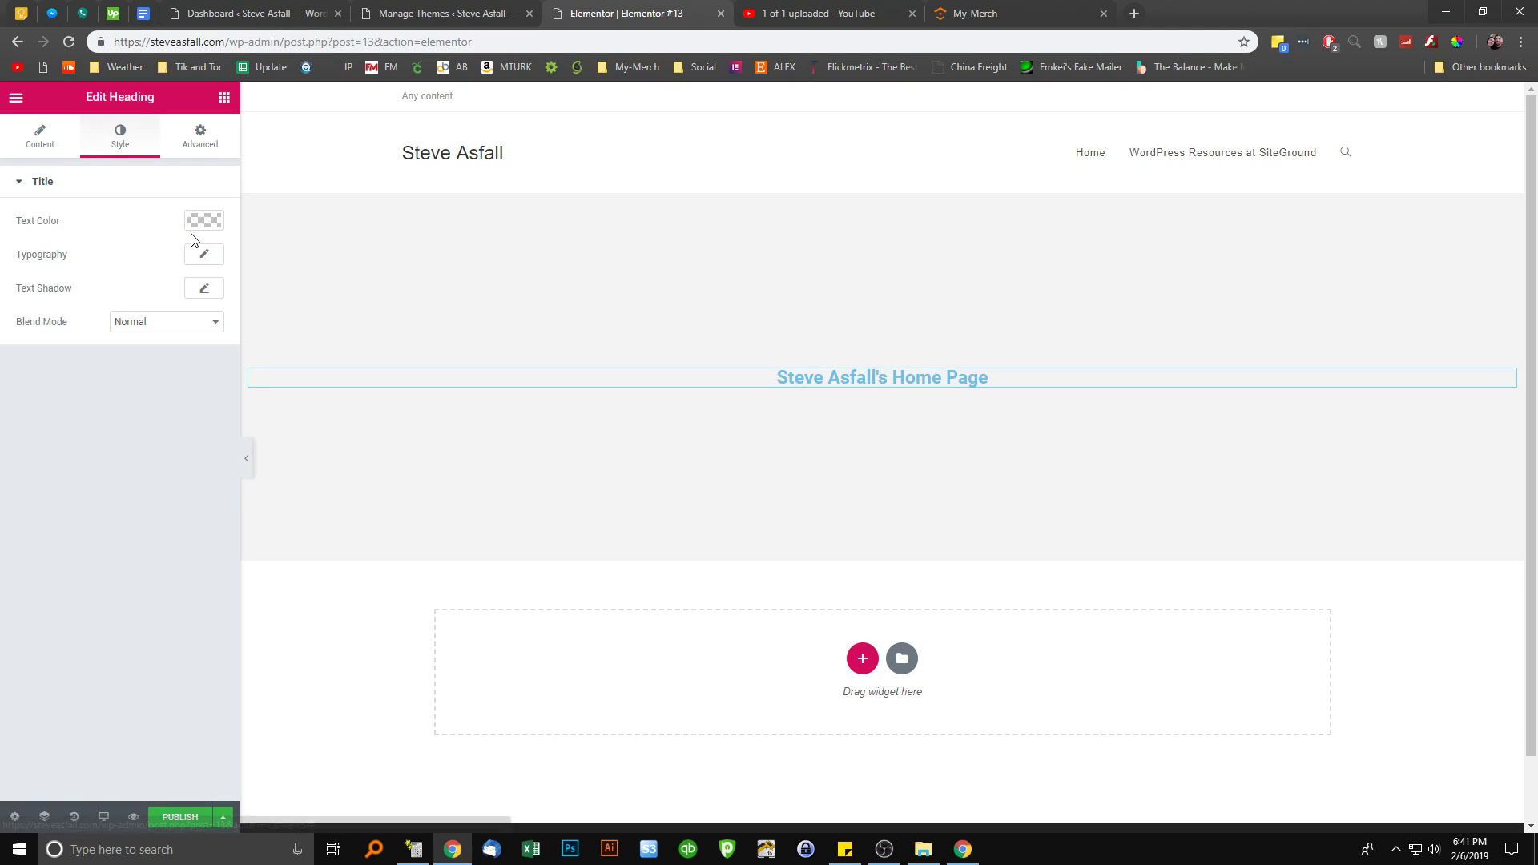
Set the heading's text color to dark gray #545454
left_click(202, 229)
left_click_drag(24, 317, 17, 349)
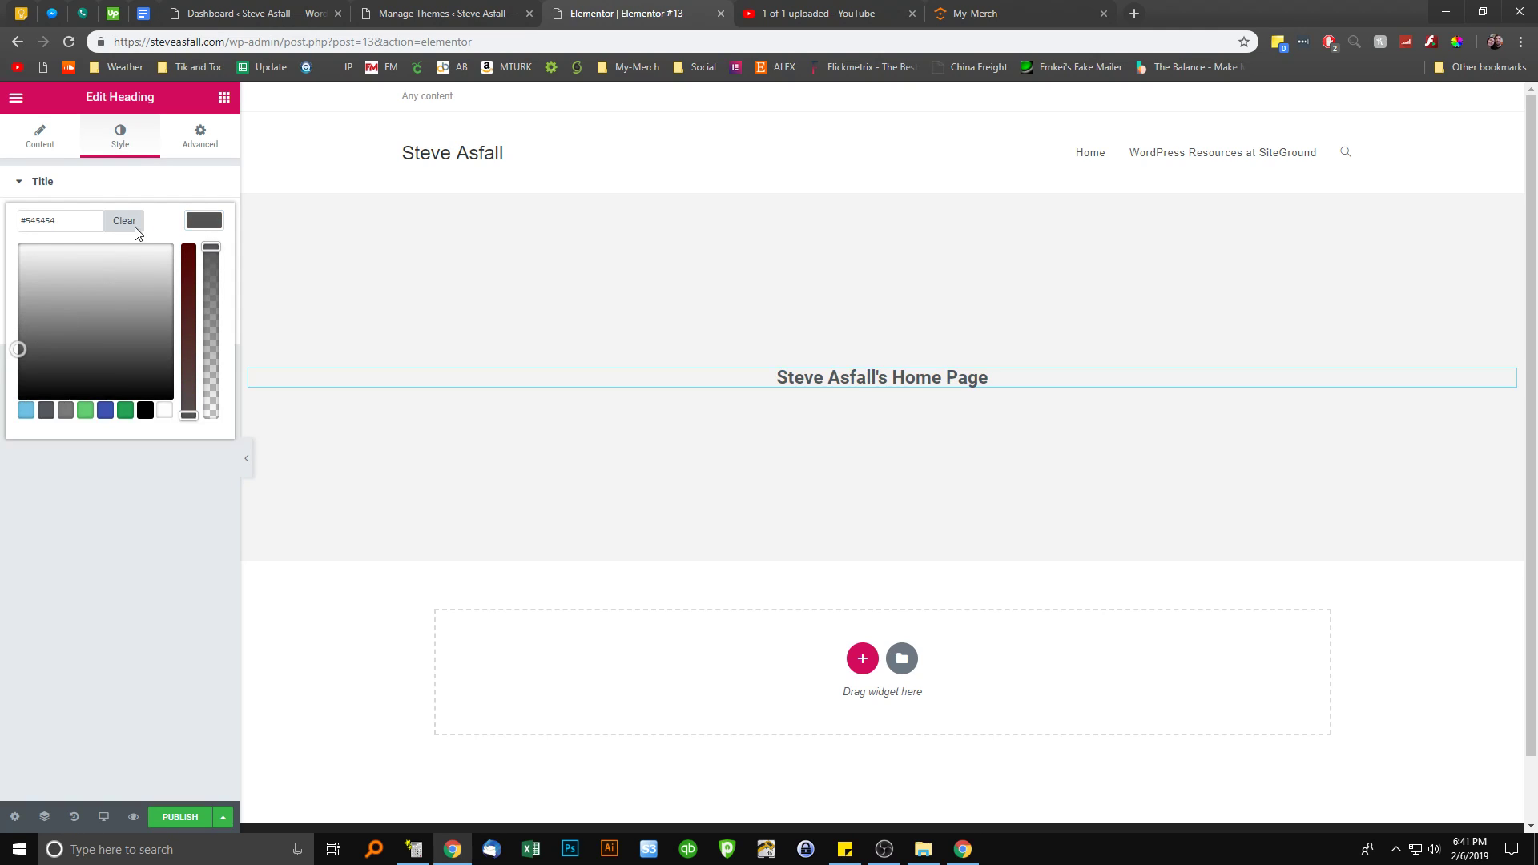
left_click(176, 187)
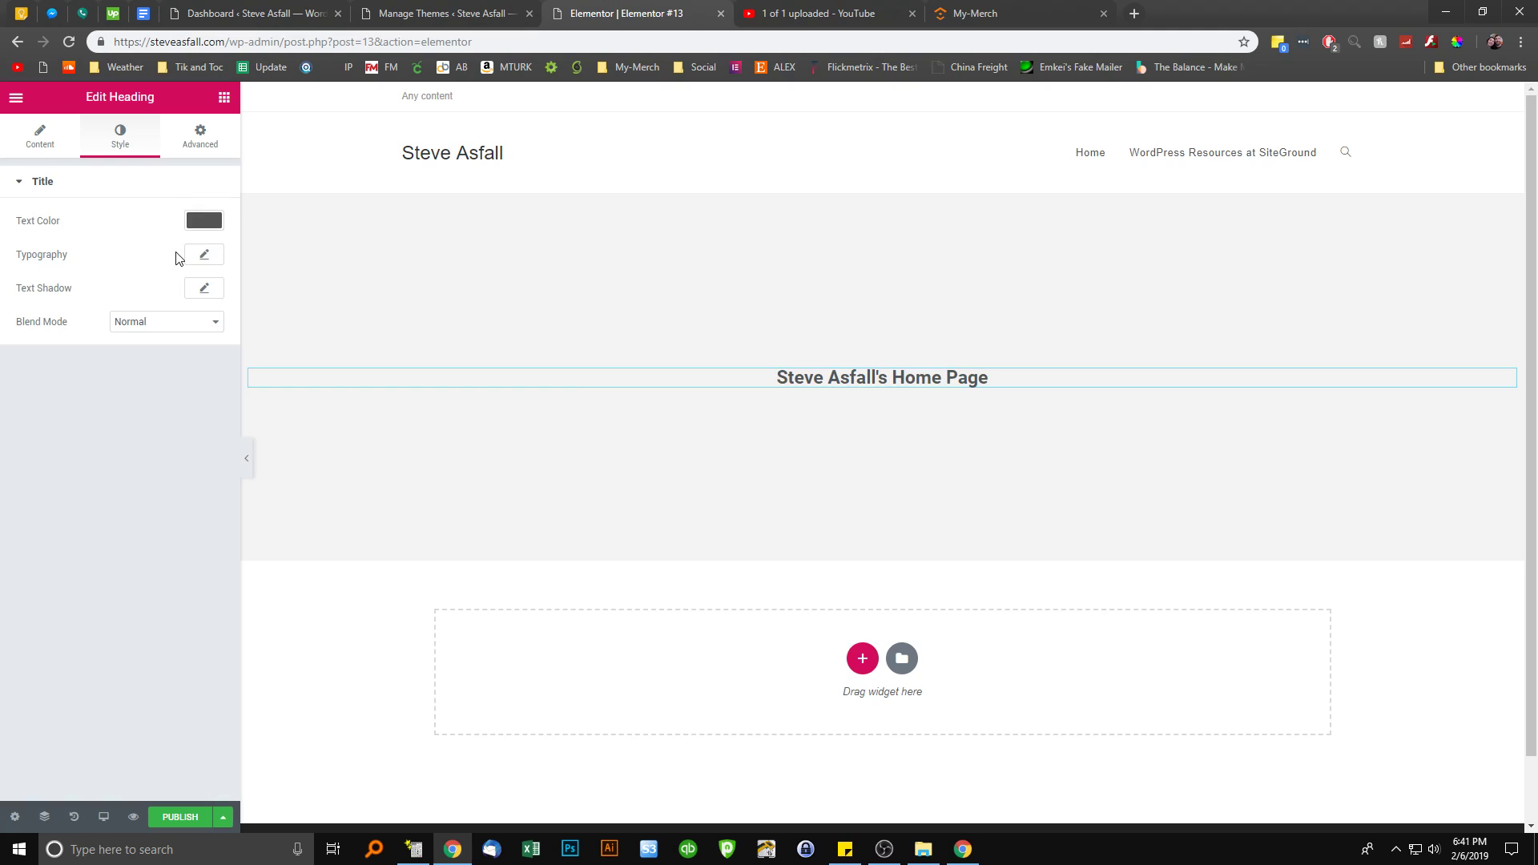
Set the heading's font family to Cabin
left_click(202, 257)
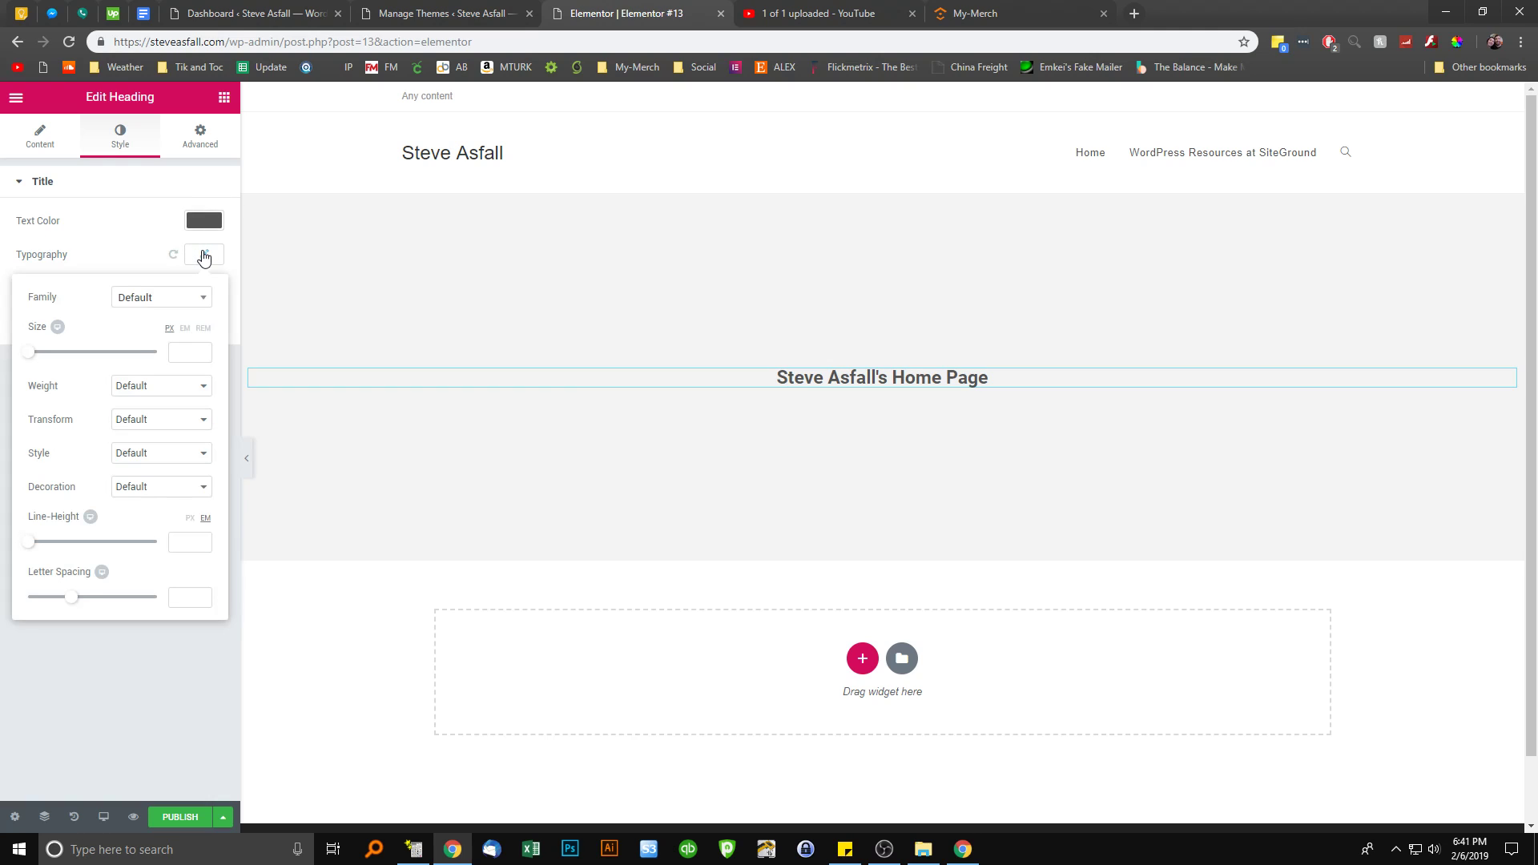
left_click(160, 305)
scroll(144, 454, "down", 10)
scroll(144, 455, "down", 20)
left_click(150, 443)
left_click(181, 297)
scroll(158, 435, "down", 3)
scroll(157, 433, "down", 3)
left_click(155, 385)
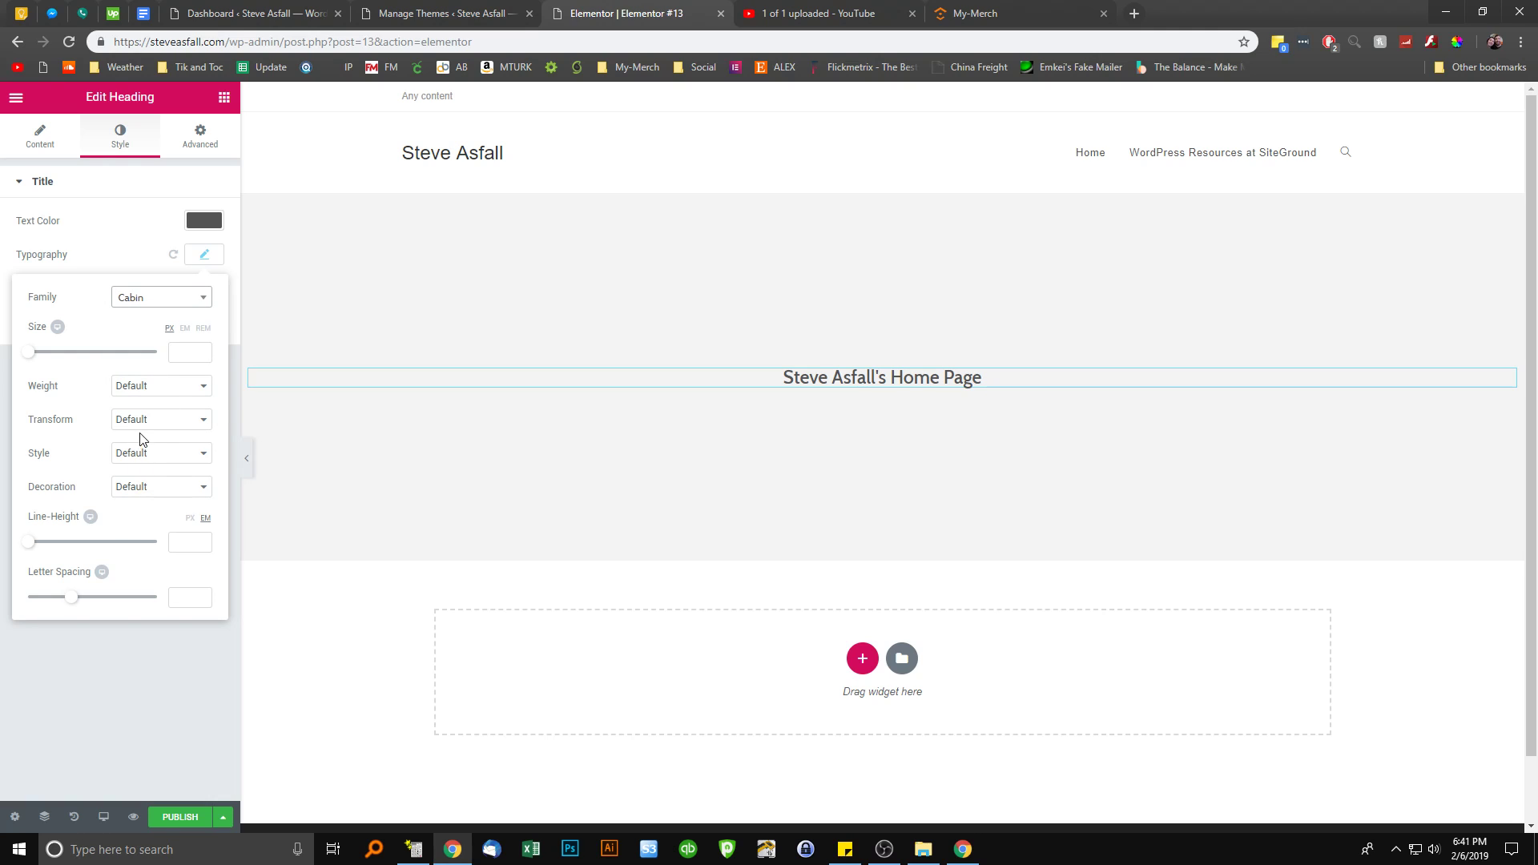
Set the heading's font size to 71 px and its weight to Bold
left_click_drag(28, 352, 74, 353)
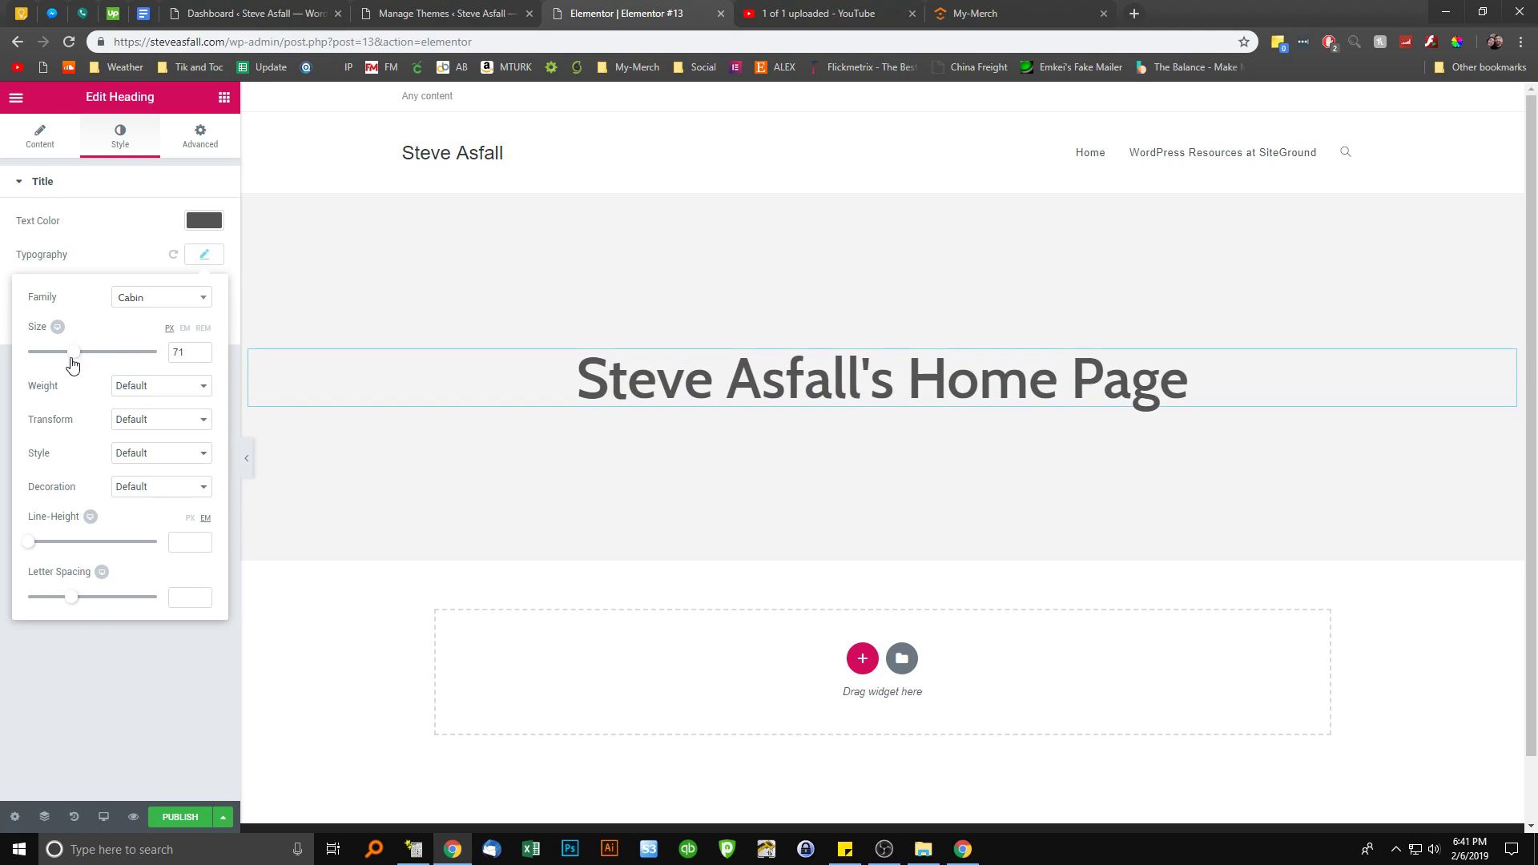
left_click(138, 385)
left_click(133, 537)
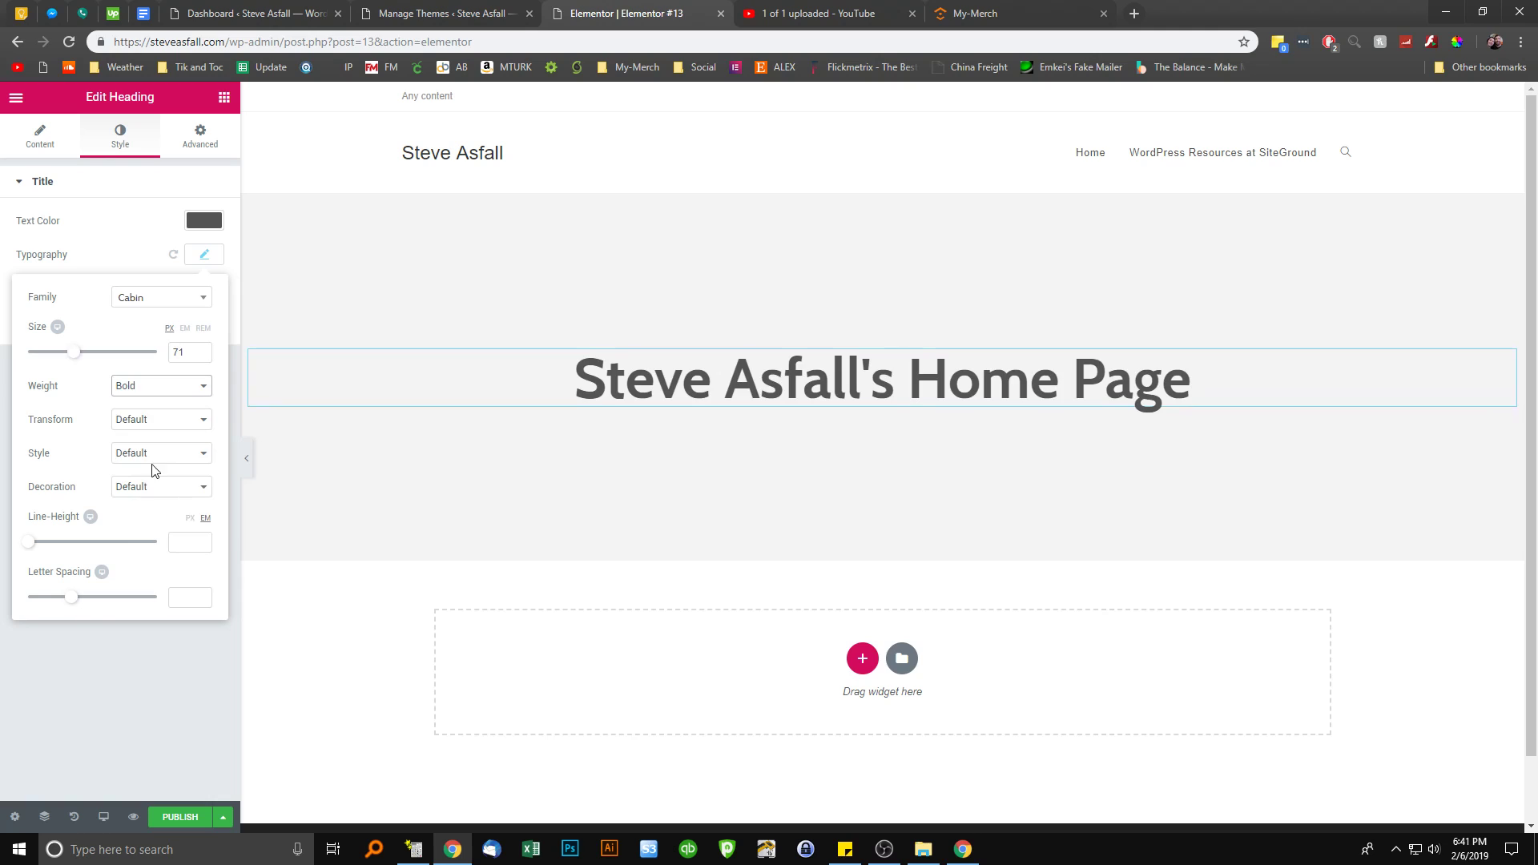
Review the transform, style and decoration options in the heading's typography settings
left_click(147, 418)
left_click(137, 419)
left_click(134, 454)
left_click(133, 454)
left_click(122, 488)
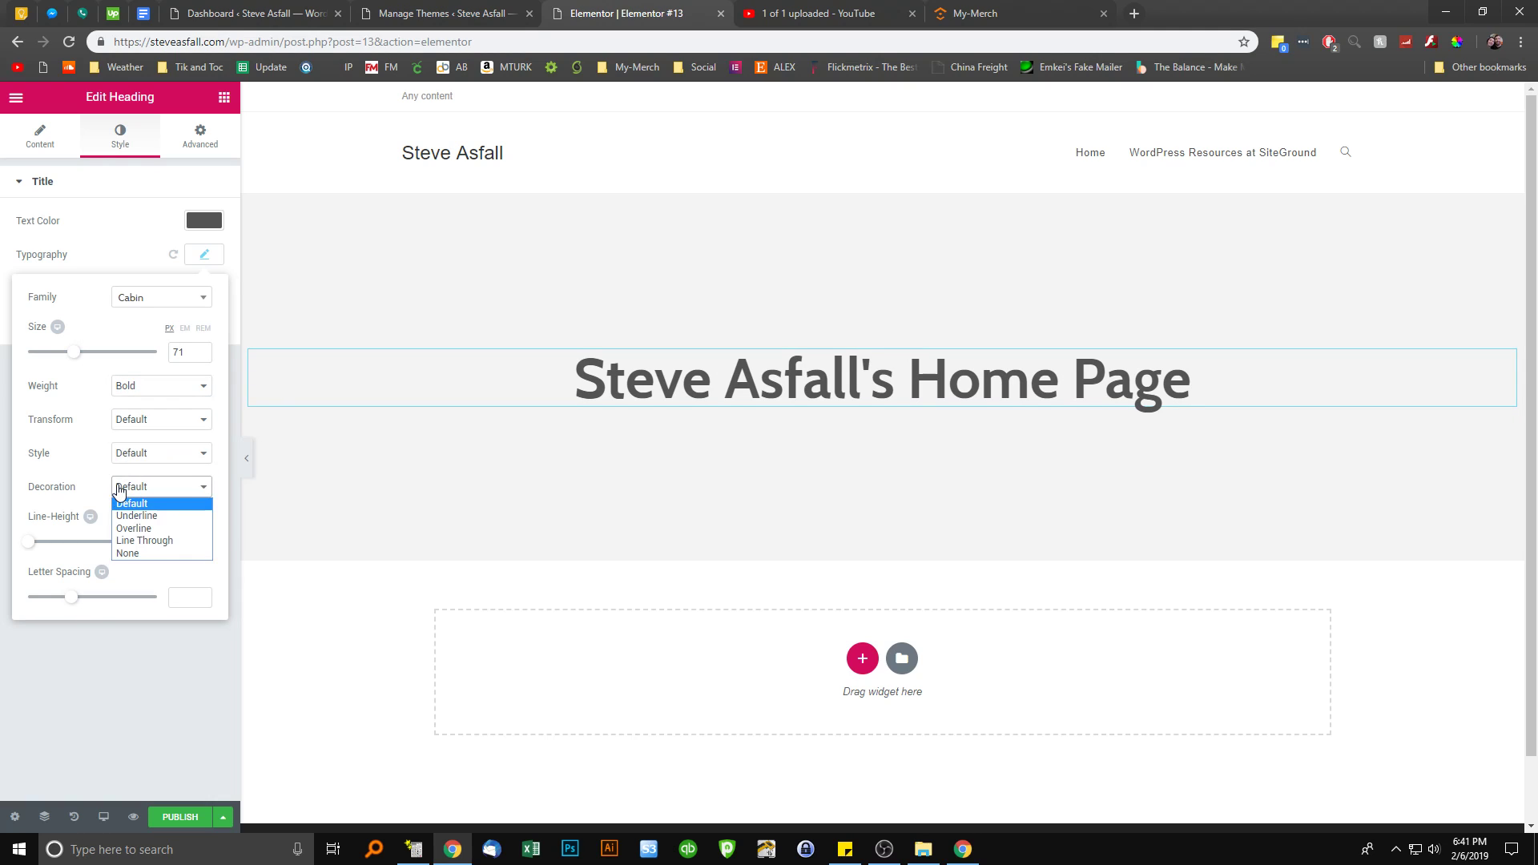
left_click(119, 488)
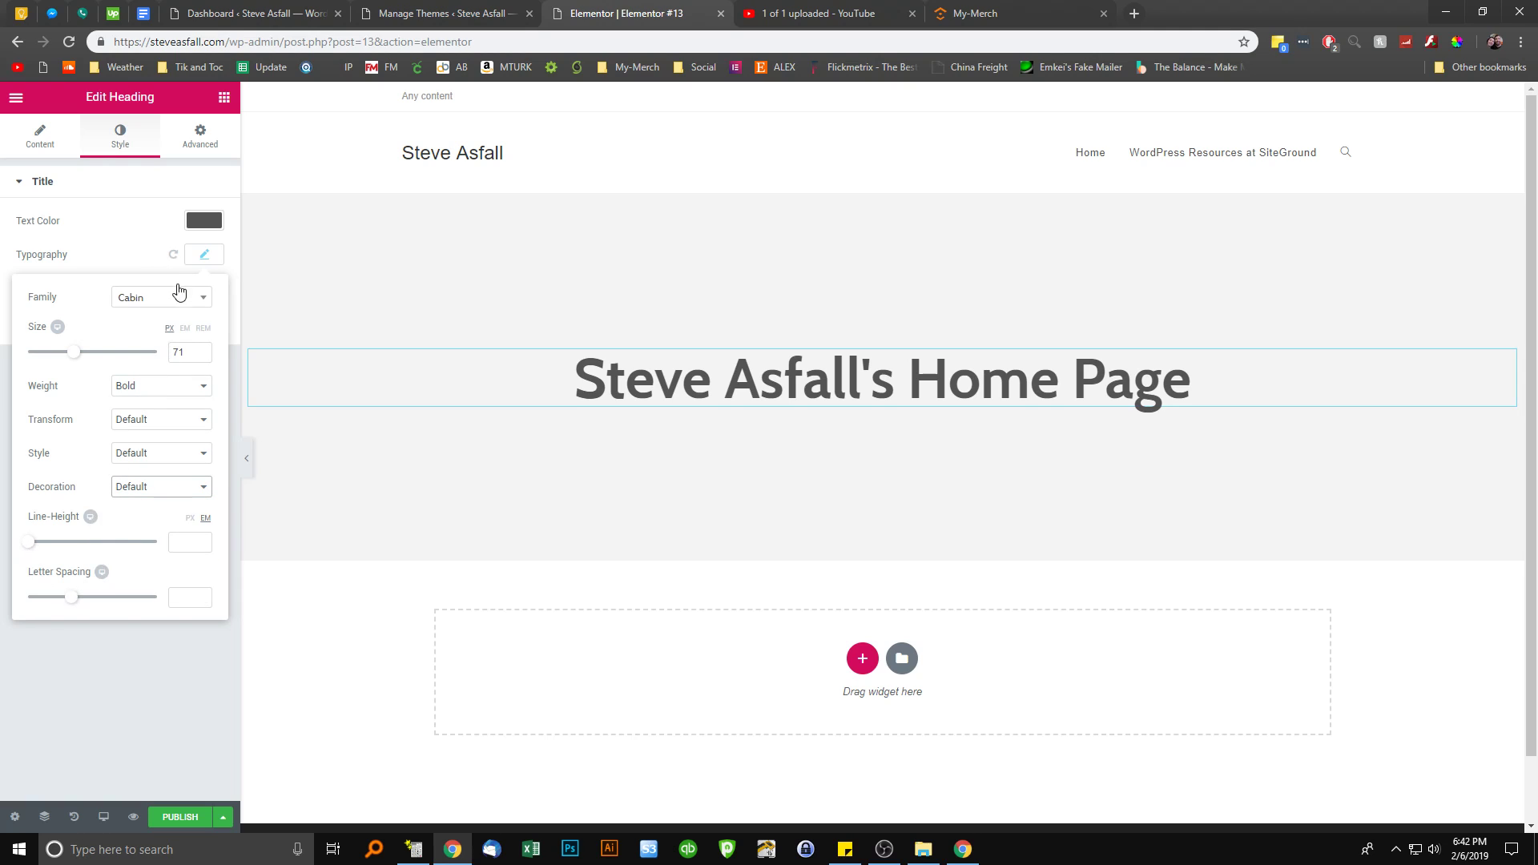
left_click(205, 256)
Give the heading a text shadow offset 4 horizontally and 4 vertically, and check the available blend modes
left_click(206, 292)
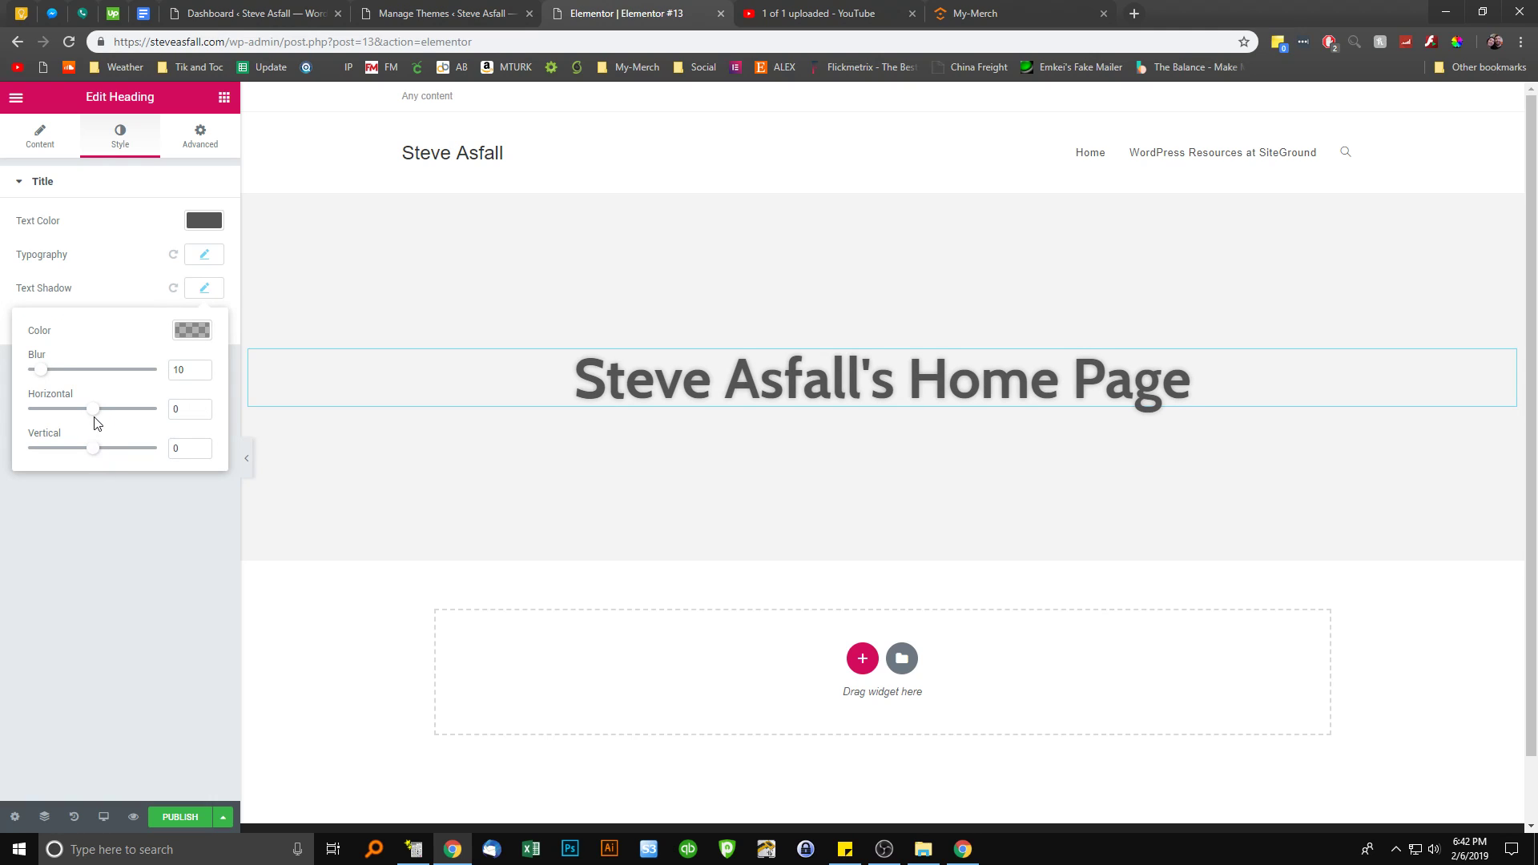
left_click_drag(97, 415, 99, 456)
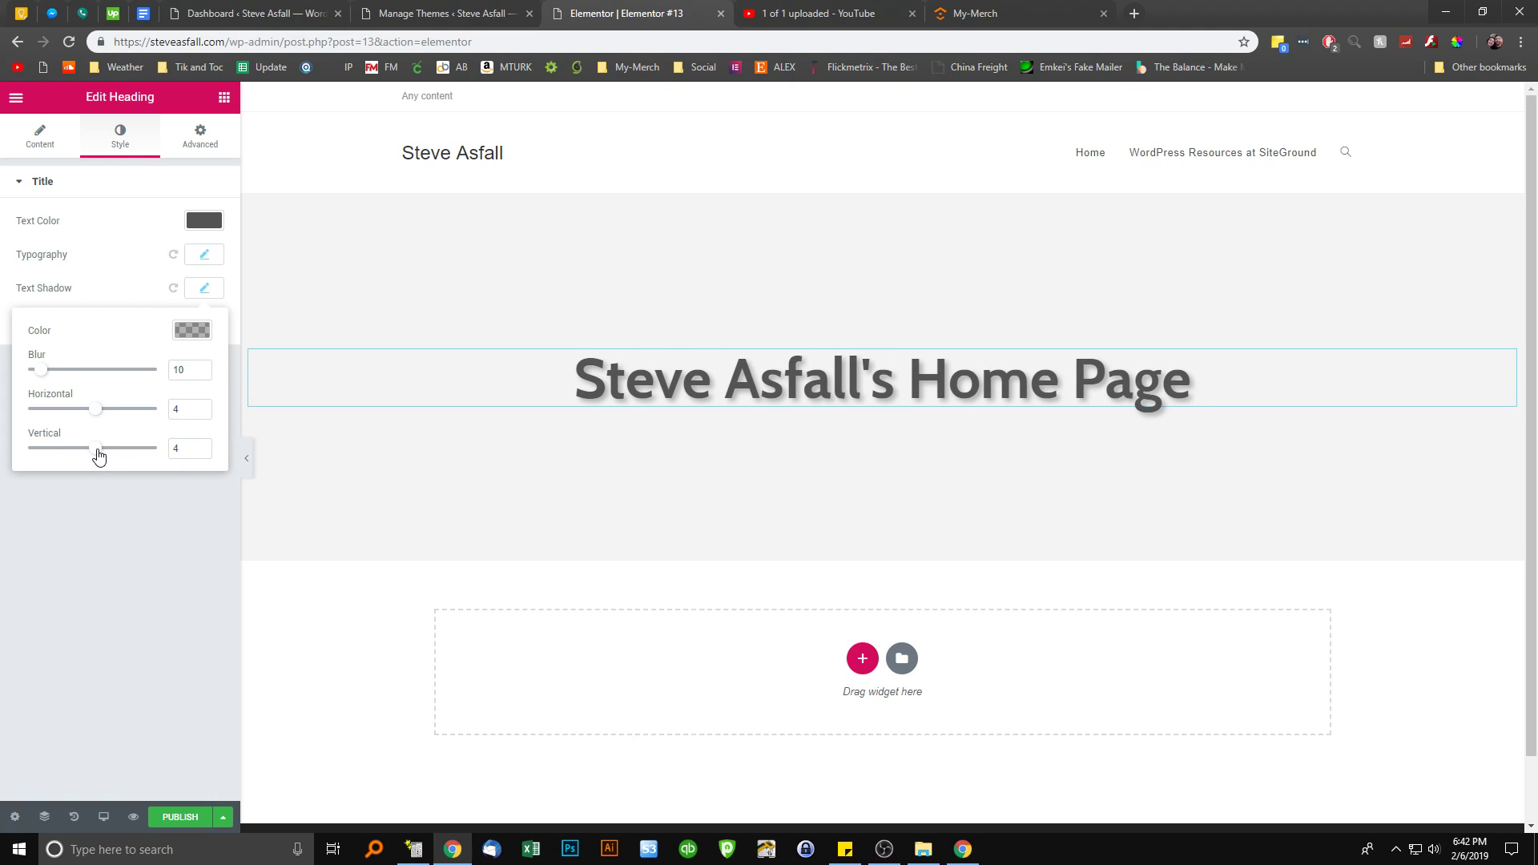
left_click(149, 299)
left_click(156, 324)
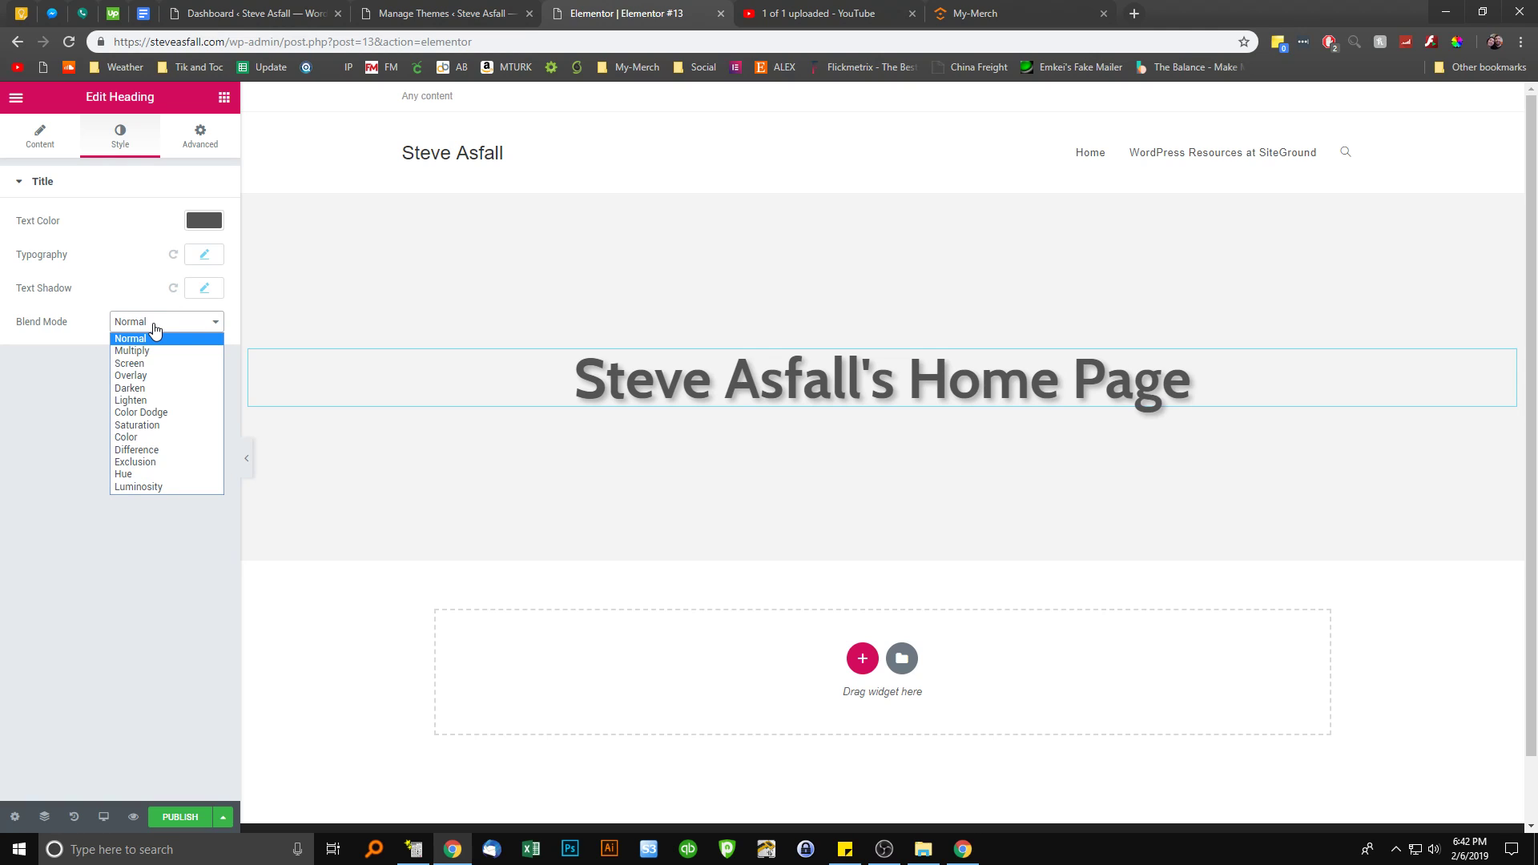
left_click(74, 365)
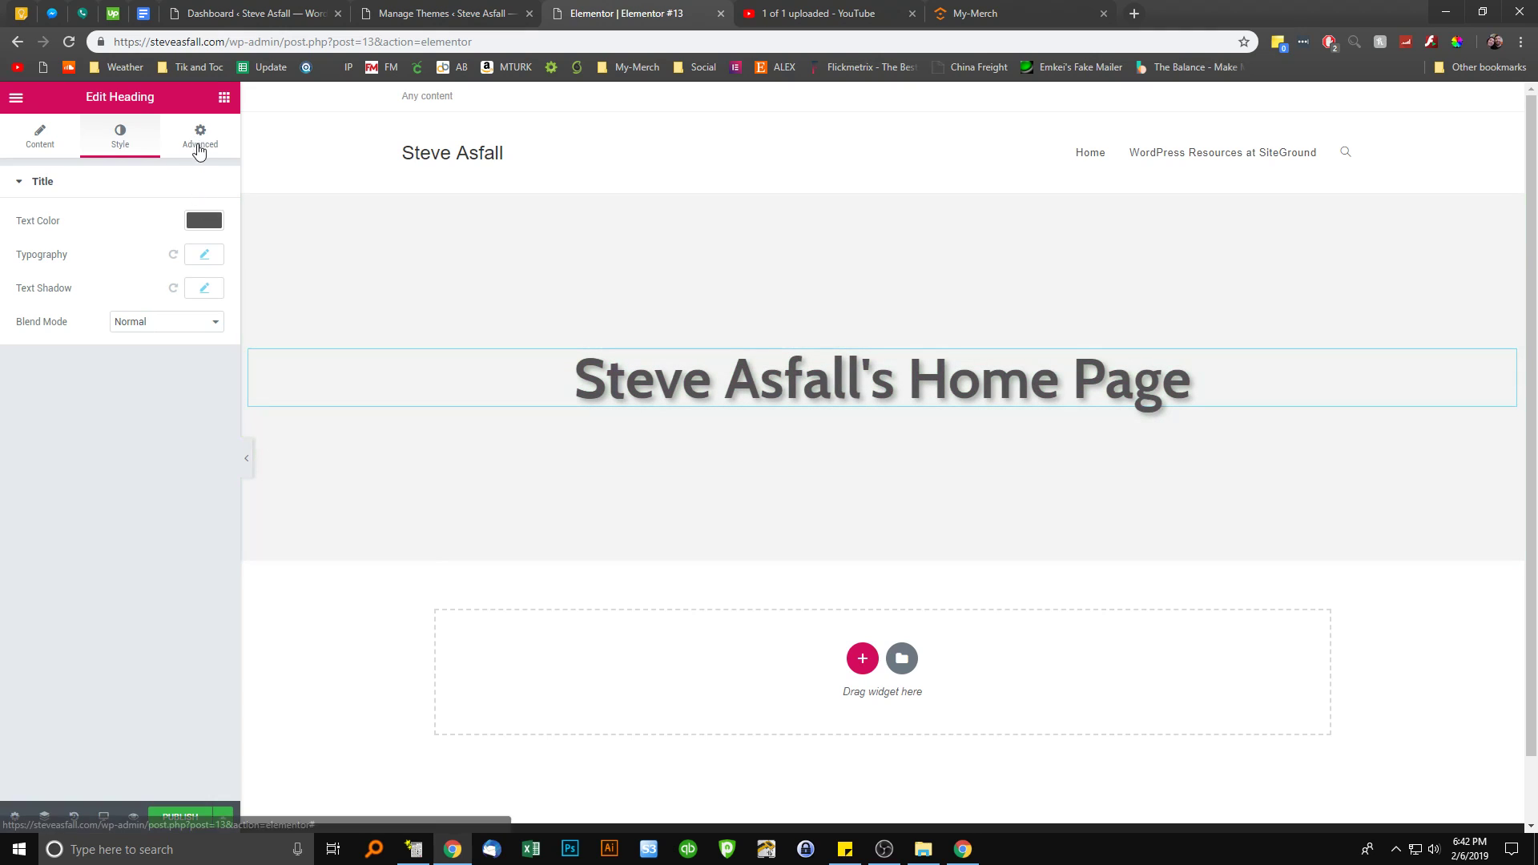
Apply the Bounce In entrance animation to the heading
left_click(199, 138)
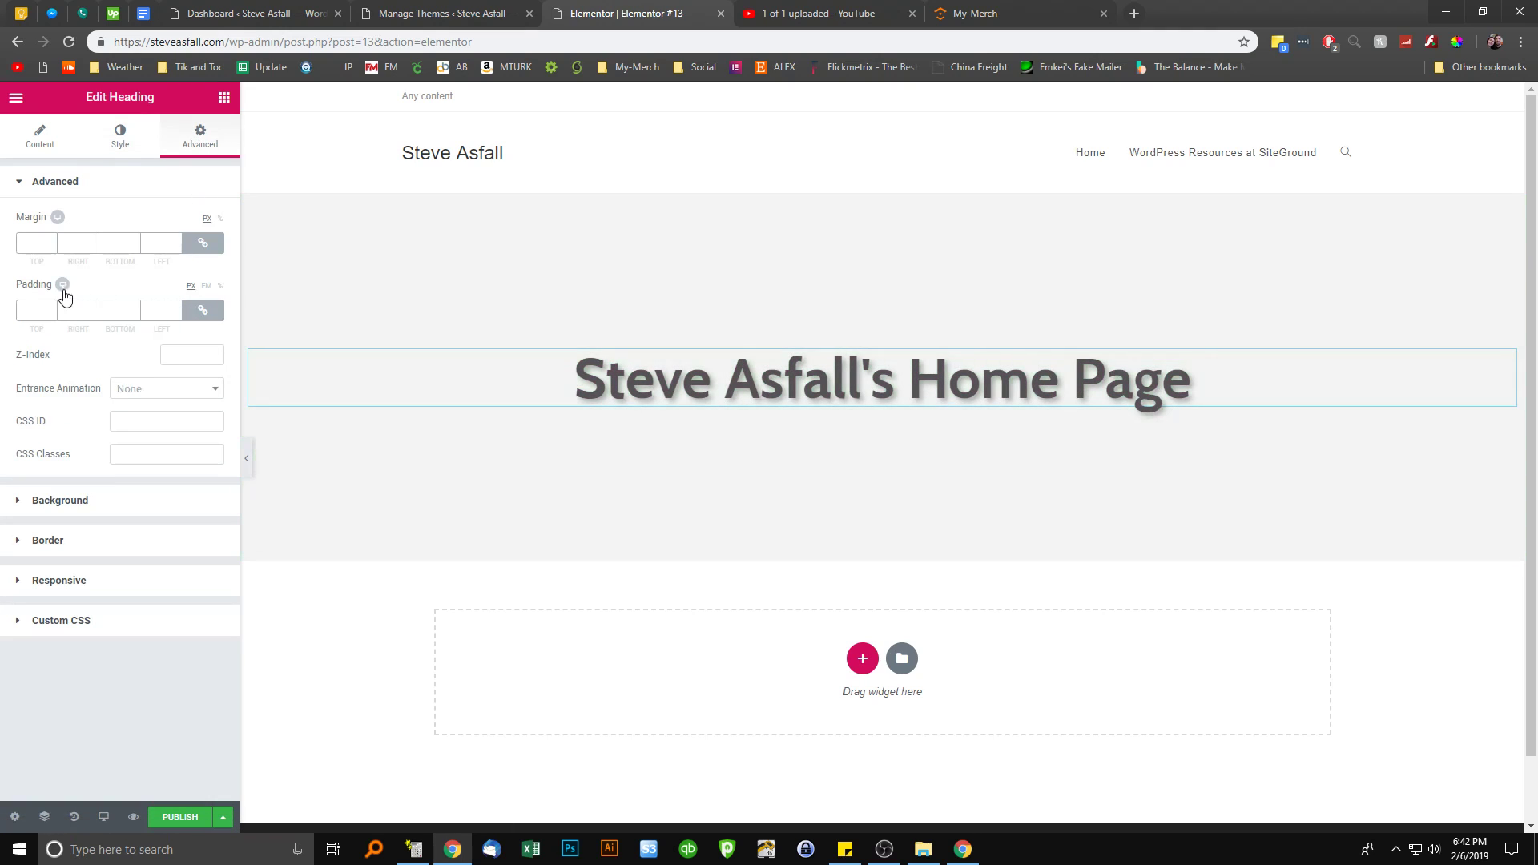
left_click(131, 391)
scroll(161, 491, "down", 2)
left_click(174, 533)
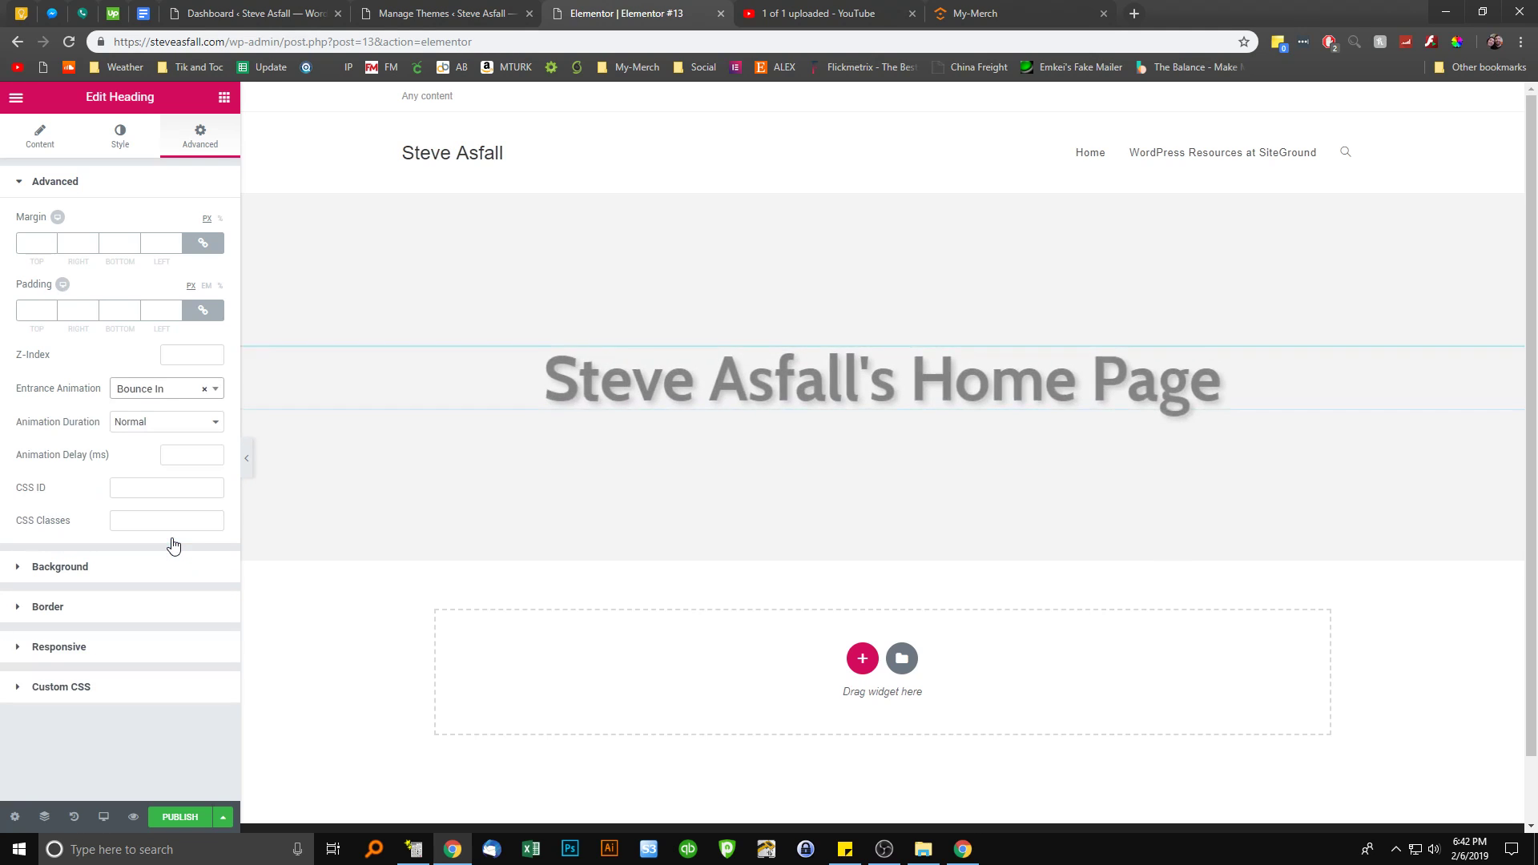
Try the Shake, Wobble, Light Speed In and Roll In entrance animations on the heading
left_click(156, 401)
scroll(168, 512, "down", 10)
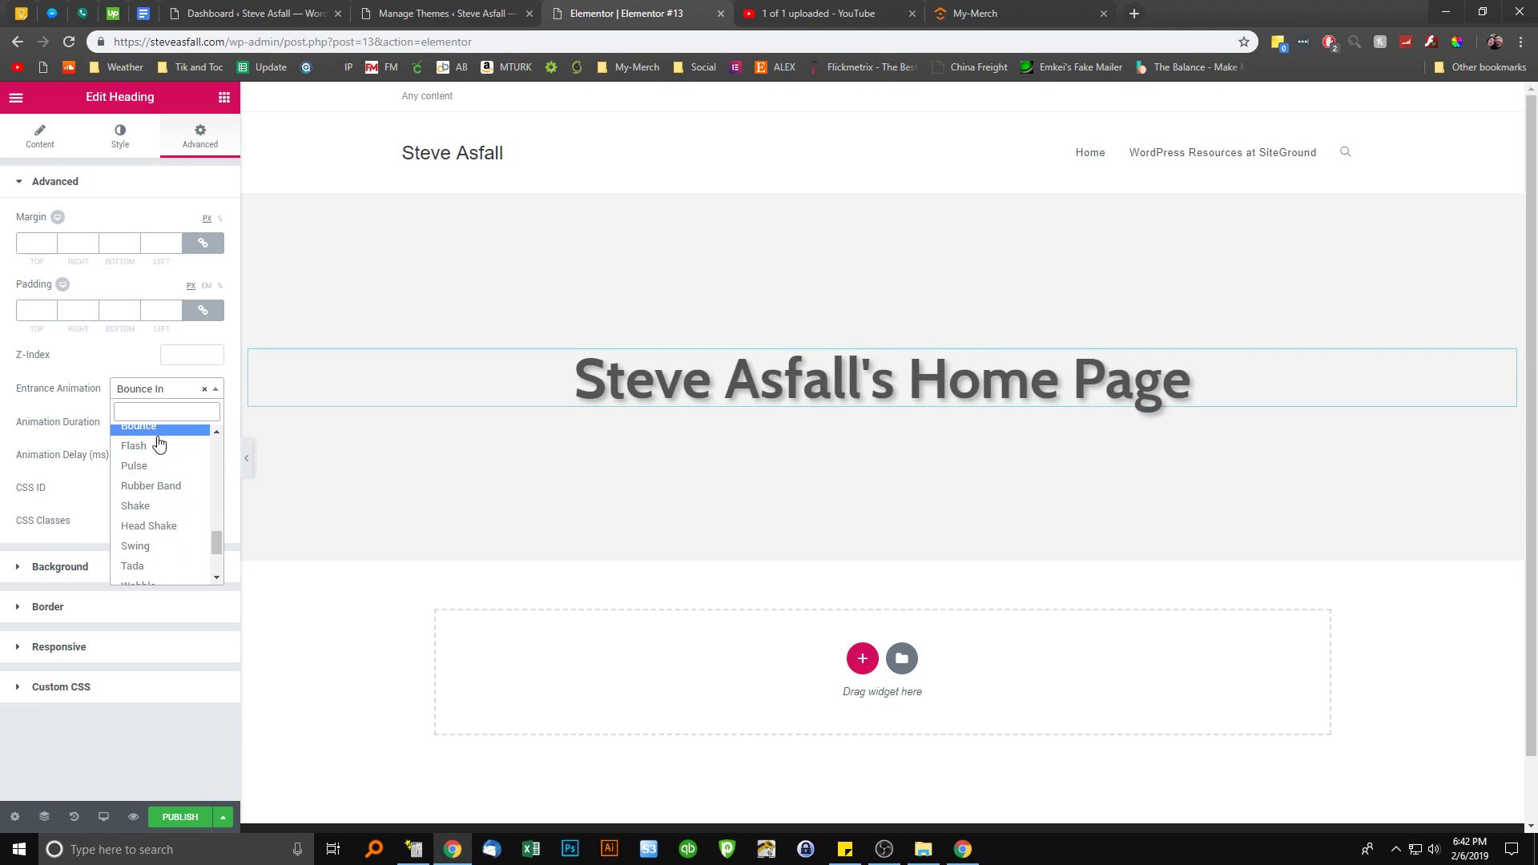
left_click(155, 507)
left_click(152, 388)
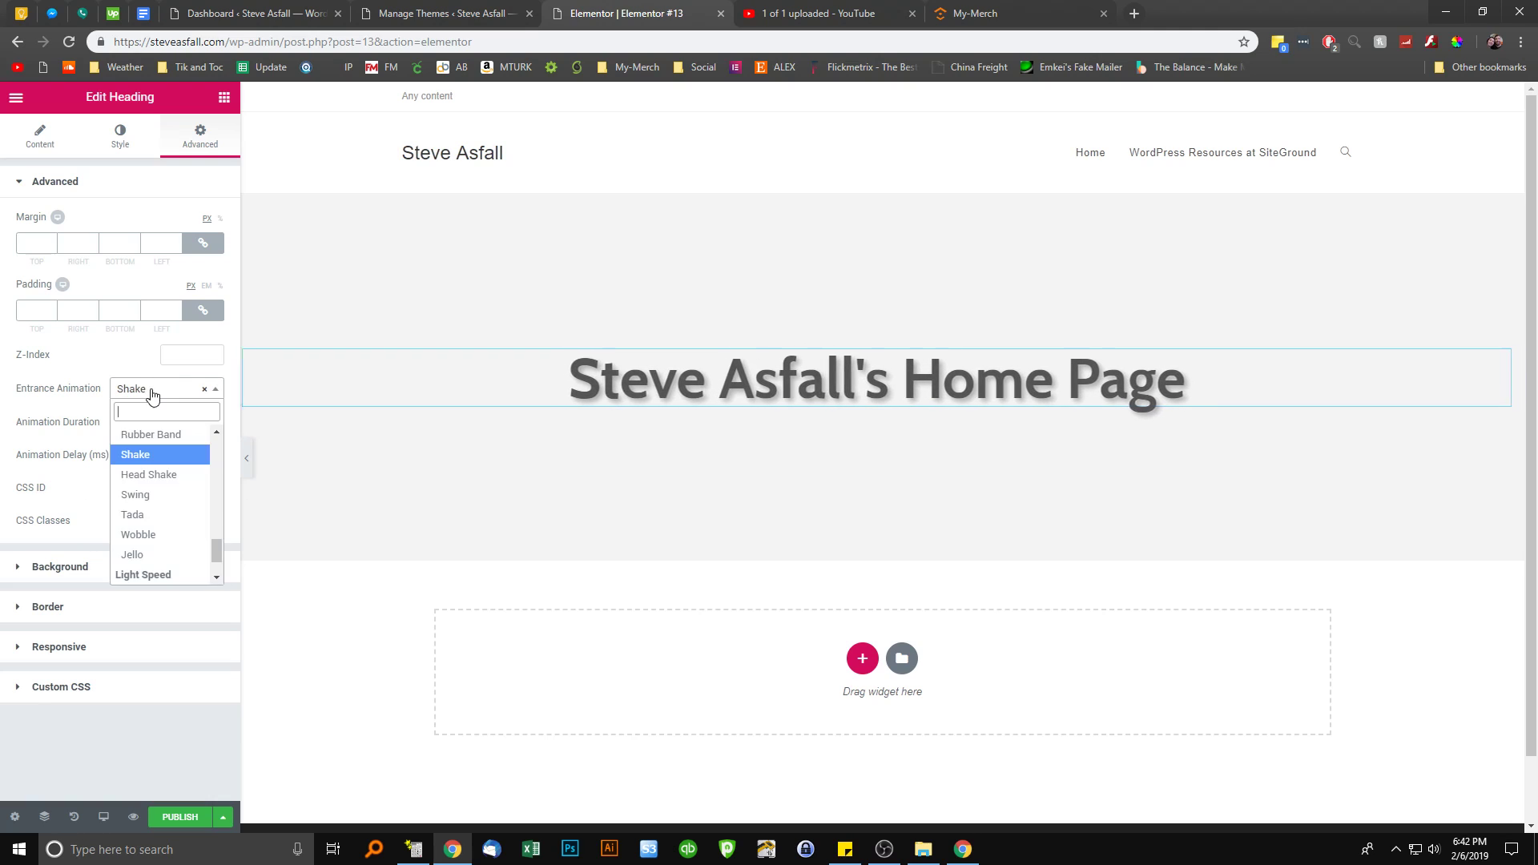
left_click(153, 541)
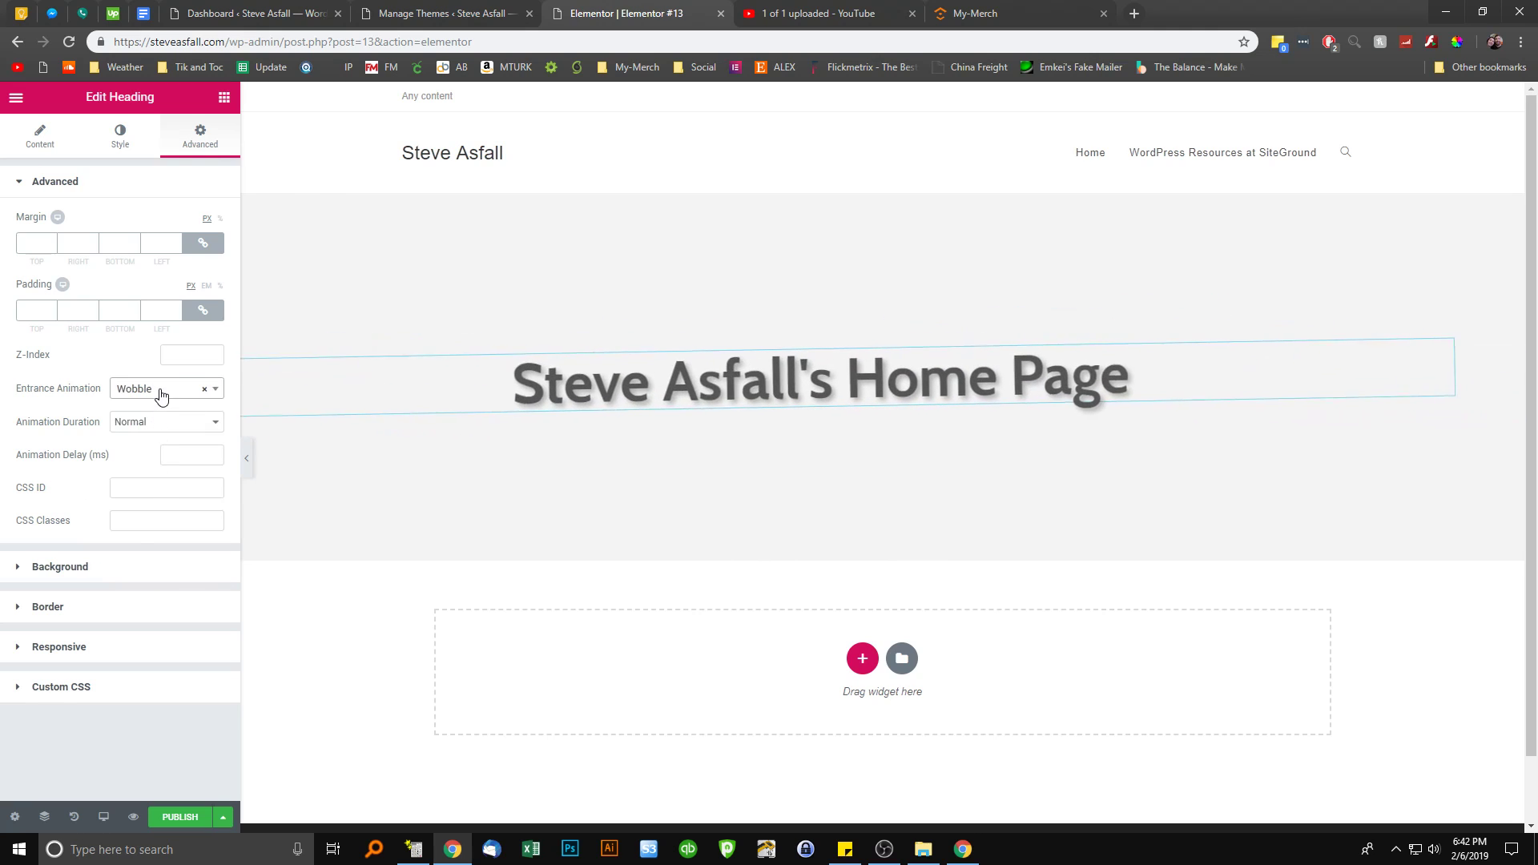
left_click(157, 390)
left_click(158, 534)
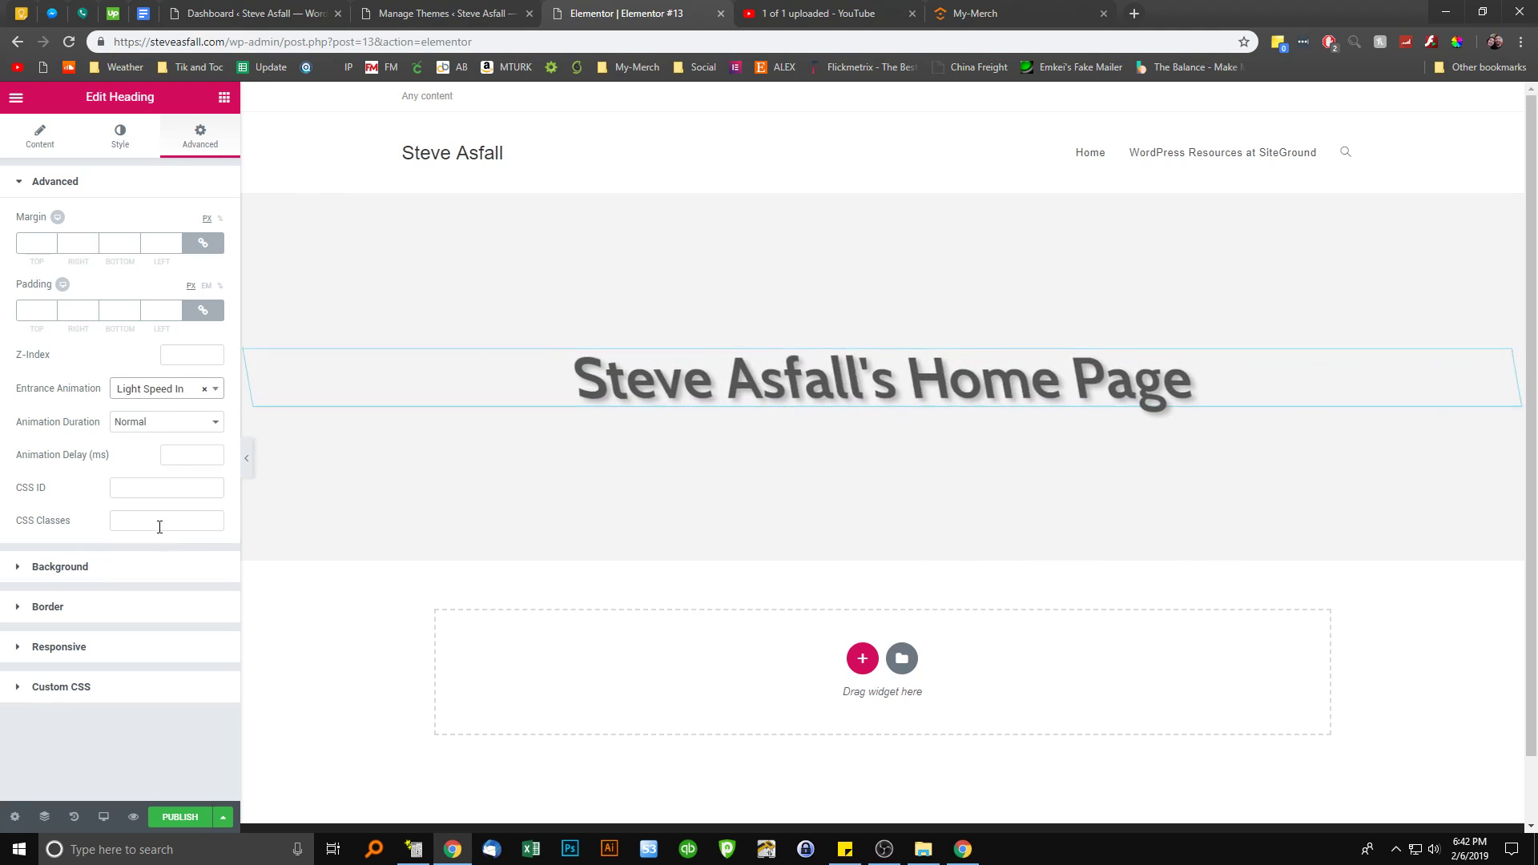
left_click(157, 390)
left_click(157, 574)
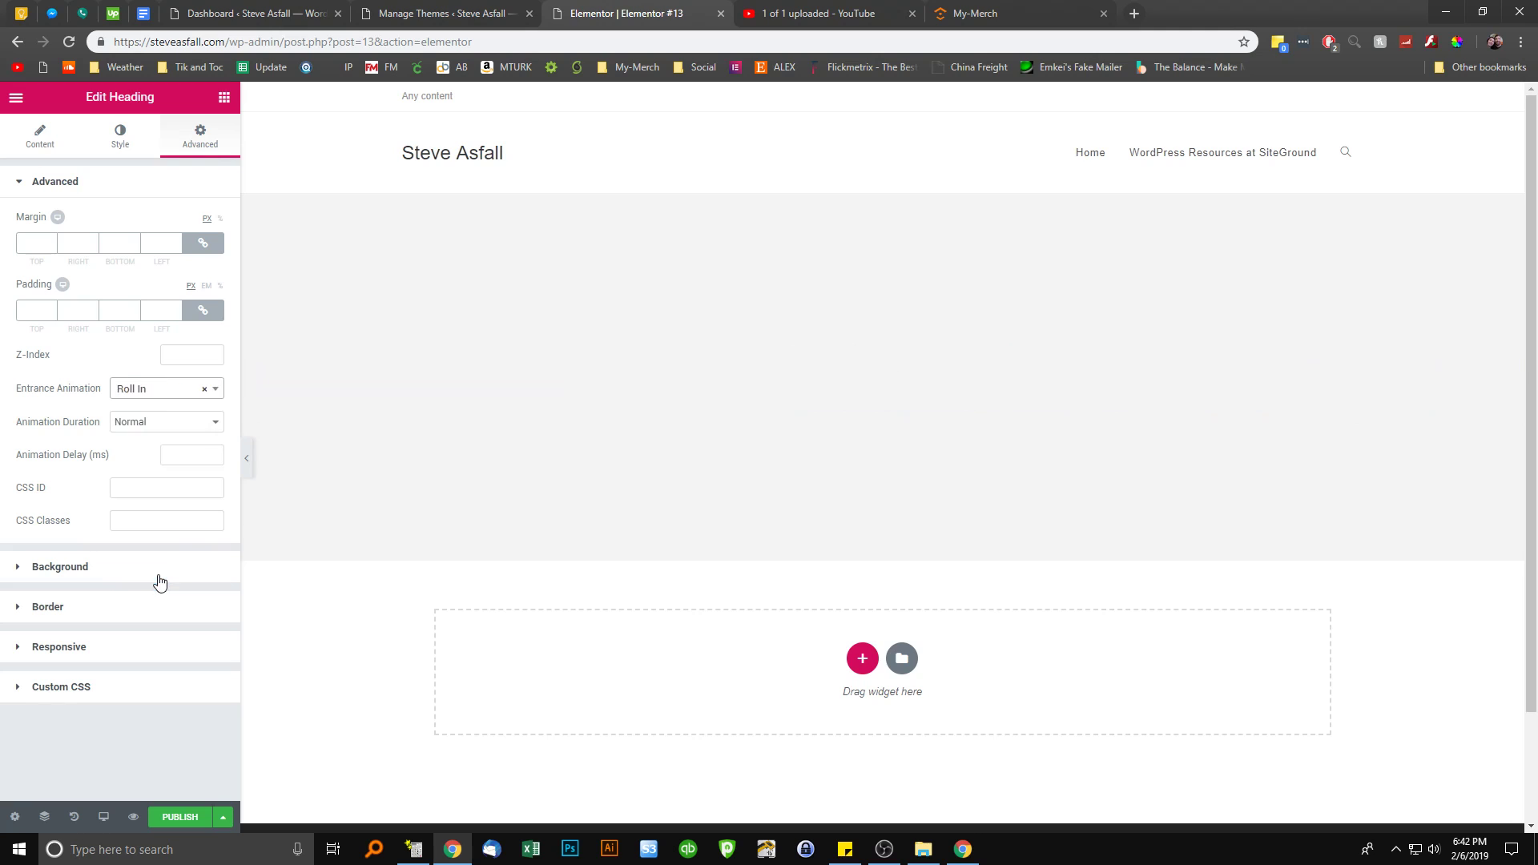
Set the heading's entrance animation to Bounce In with a Fast animation duration
left_click(146, 391)
scroll(154, 513, "up", 10)
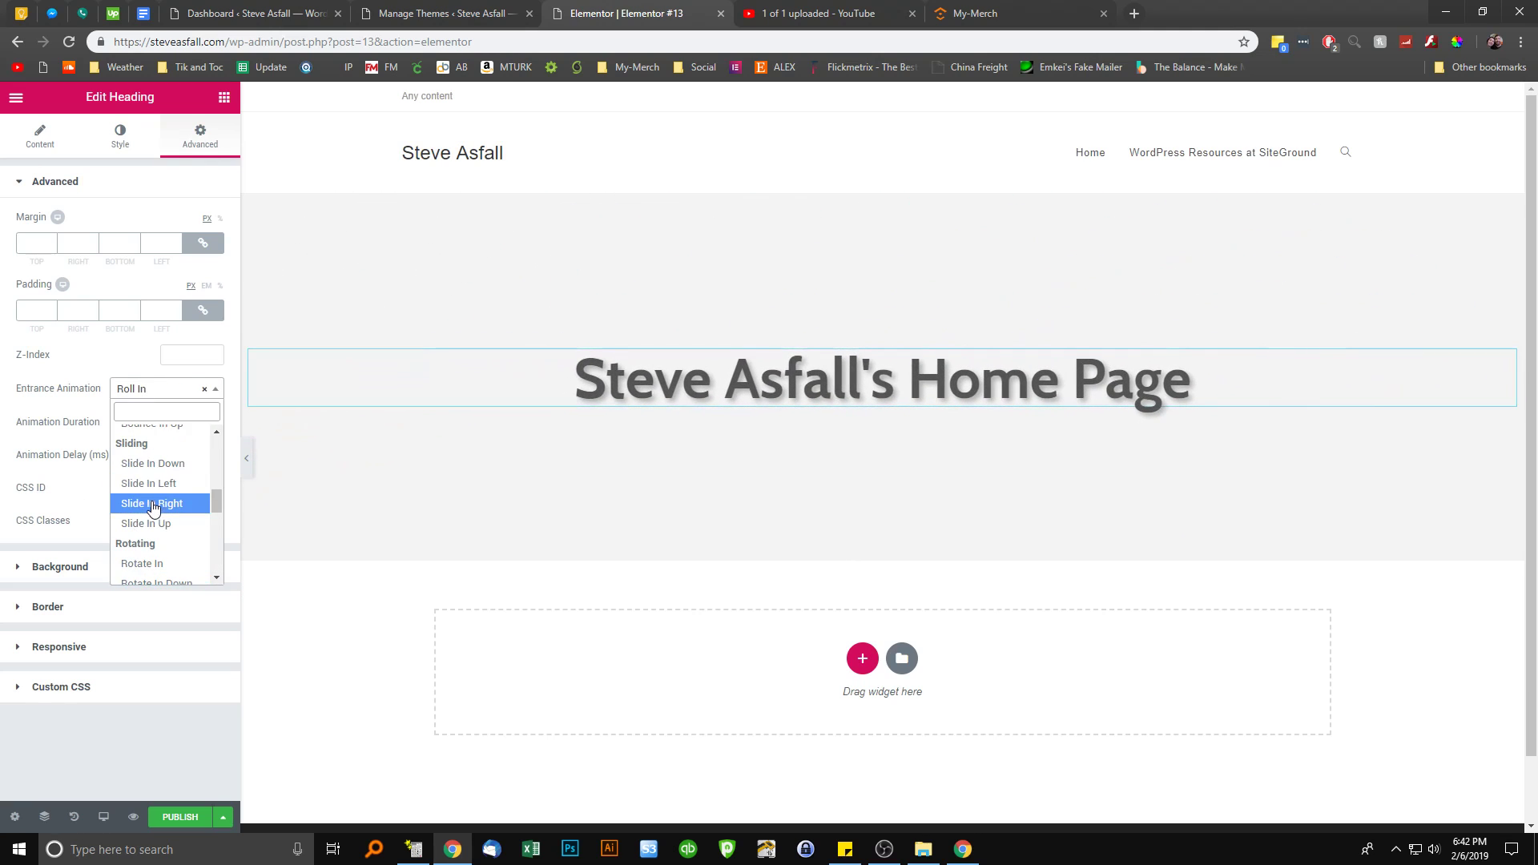
scroll(154, 547, "down", 5)
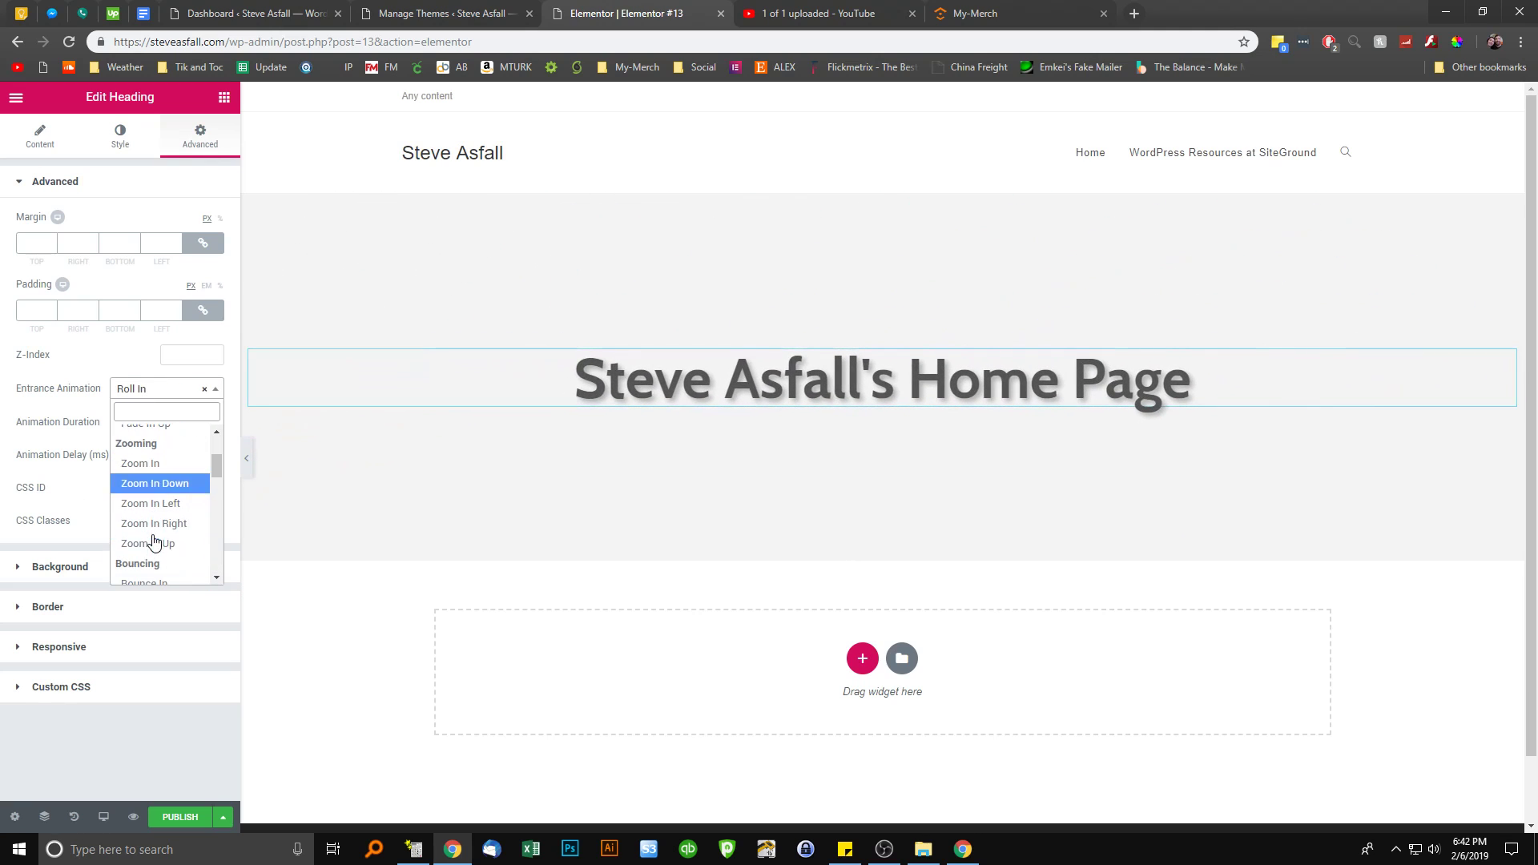
scroll(165, 505, "up", 2)
left_click(167, 504)
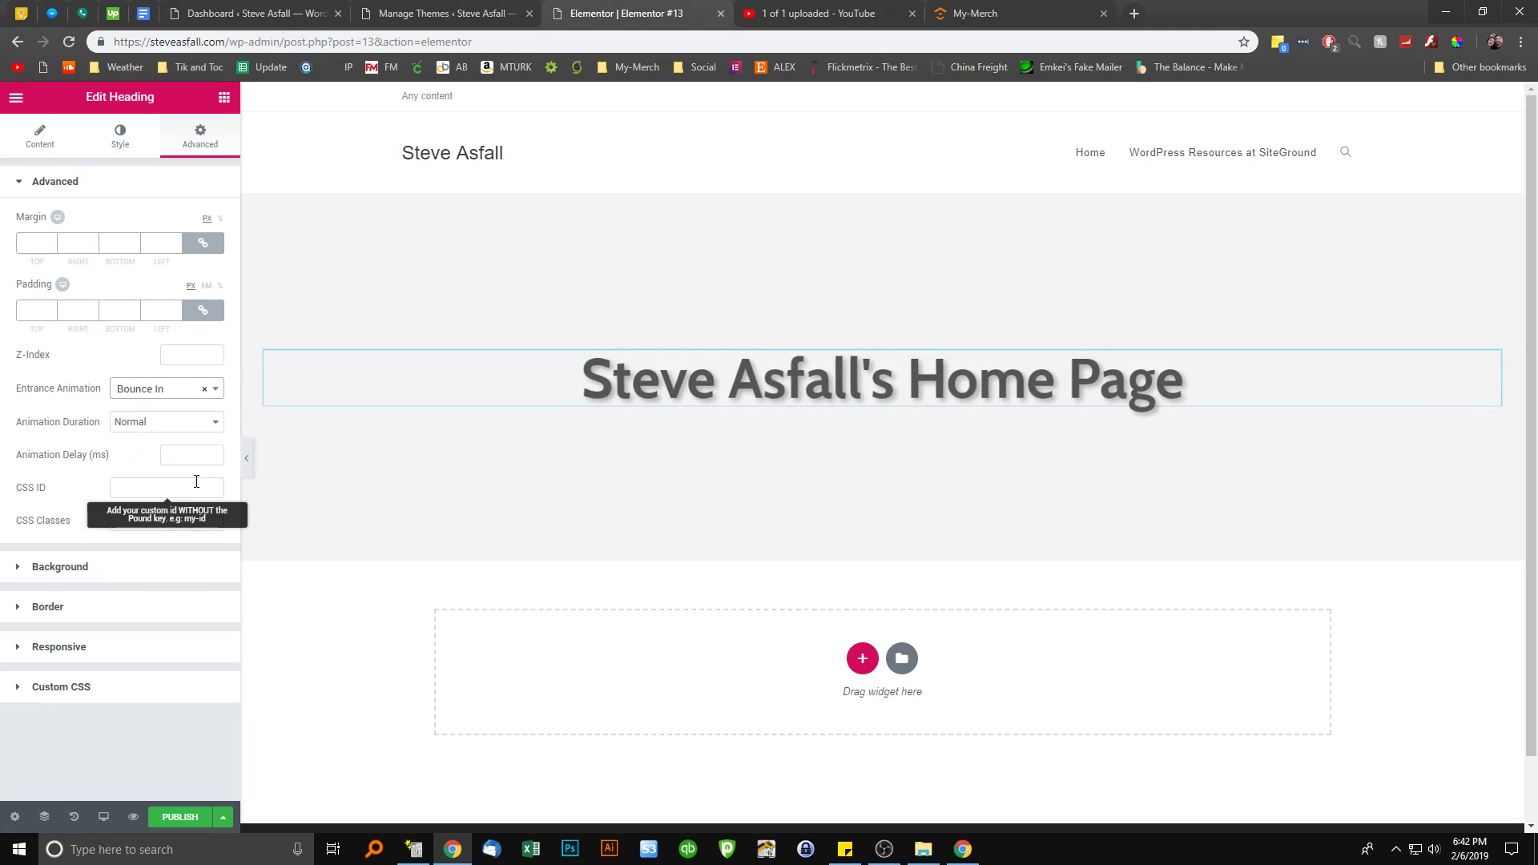
left_click(155, 423)
left_click(152, 464)
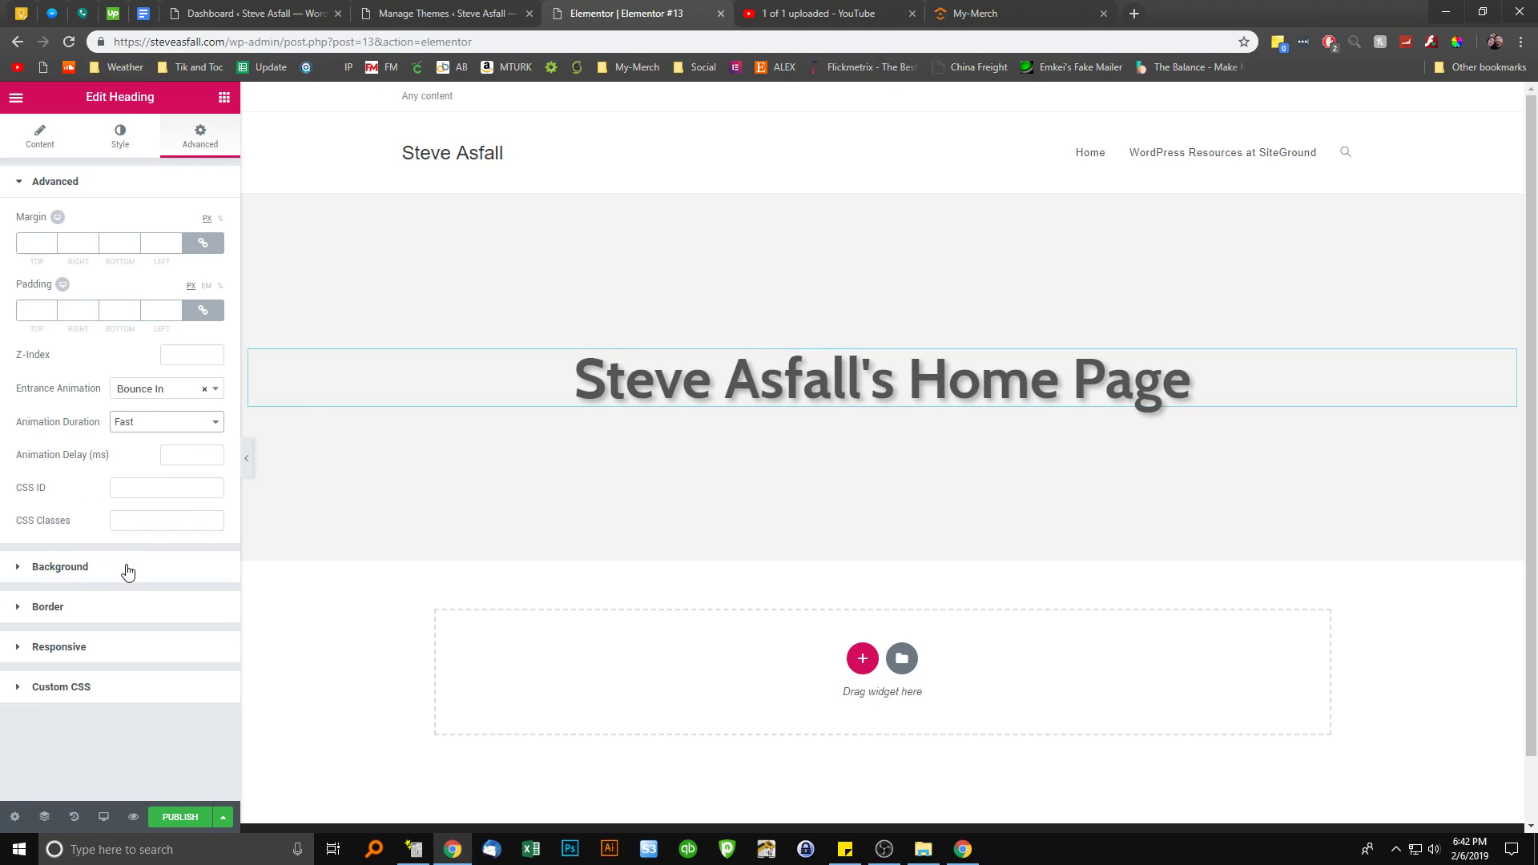
Add a centred Text Editor widget directly below the heading and set its font size to 29 px
left_click(224, 97)
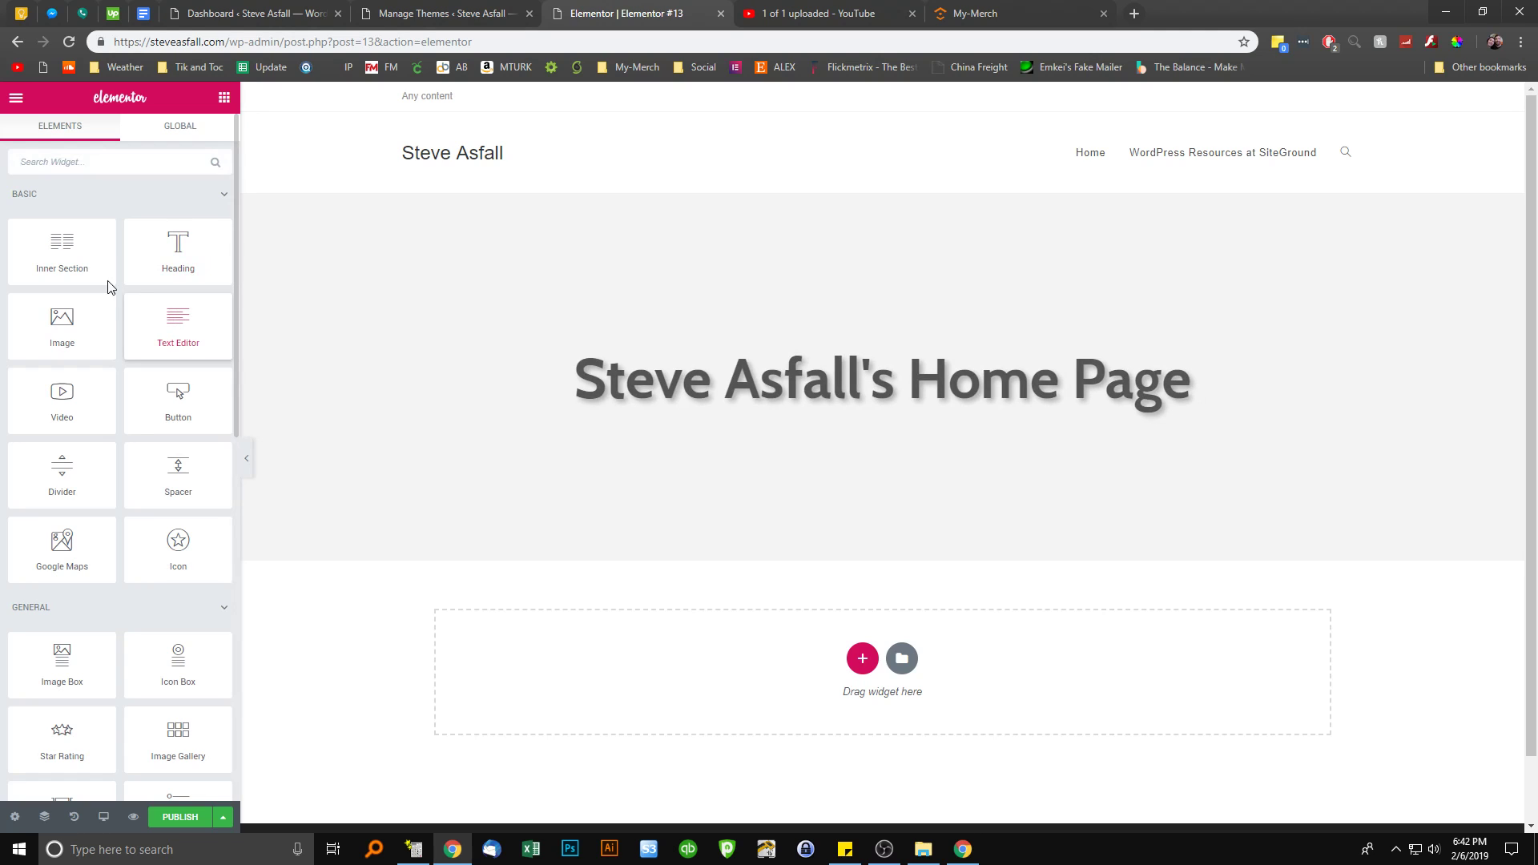
left_click_drag(151, 323, 629, 418)
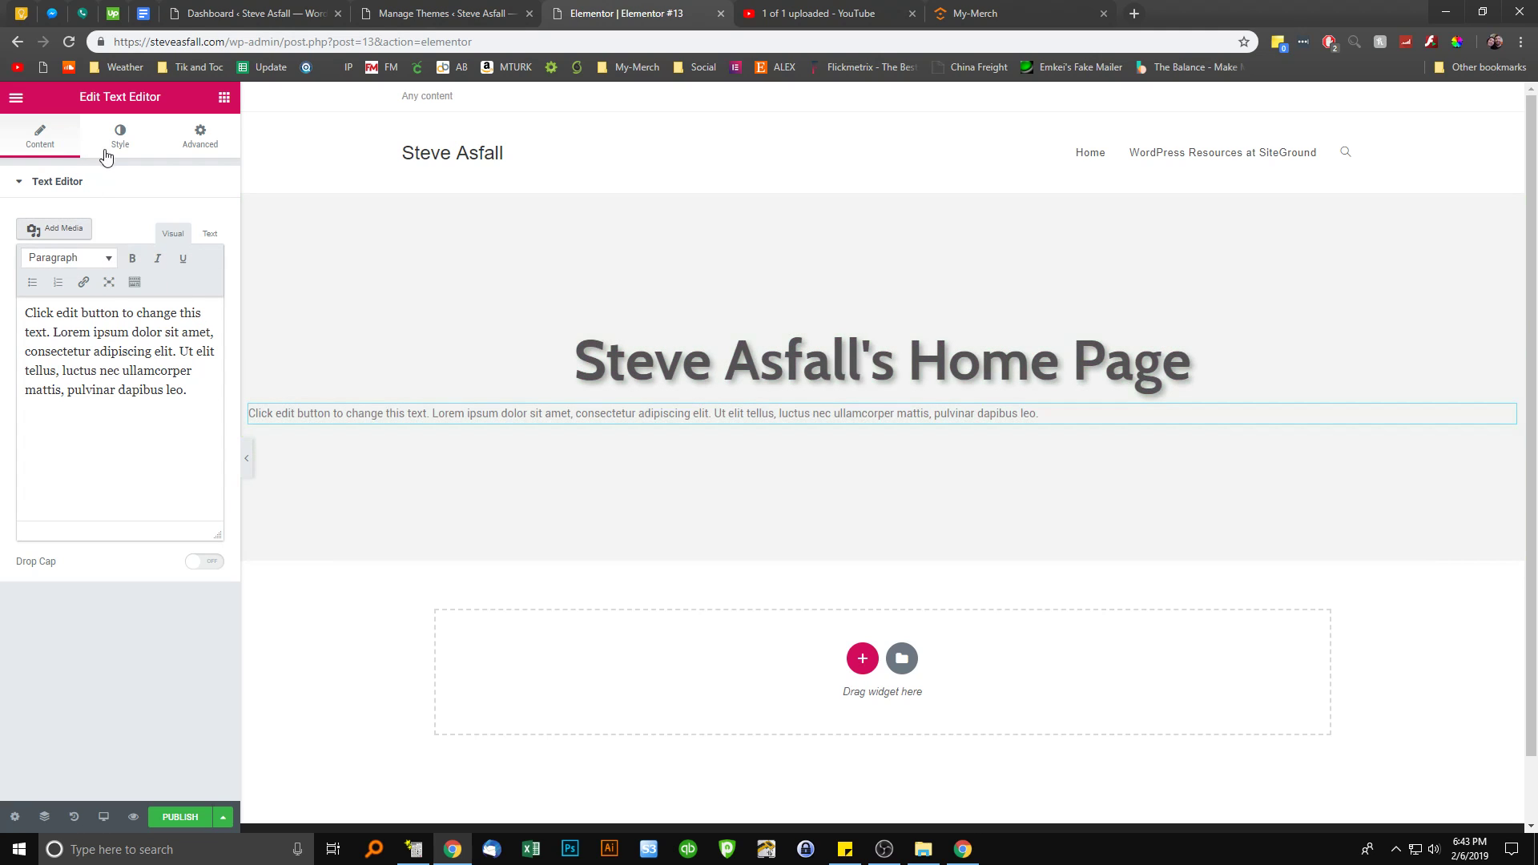
left_click(116, 148)
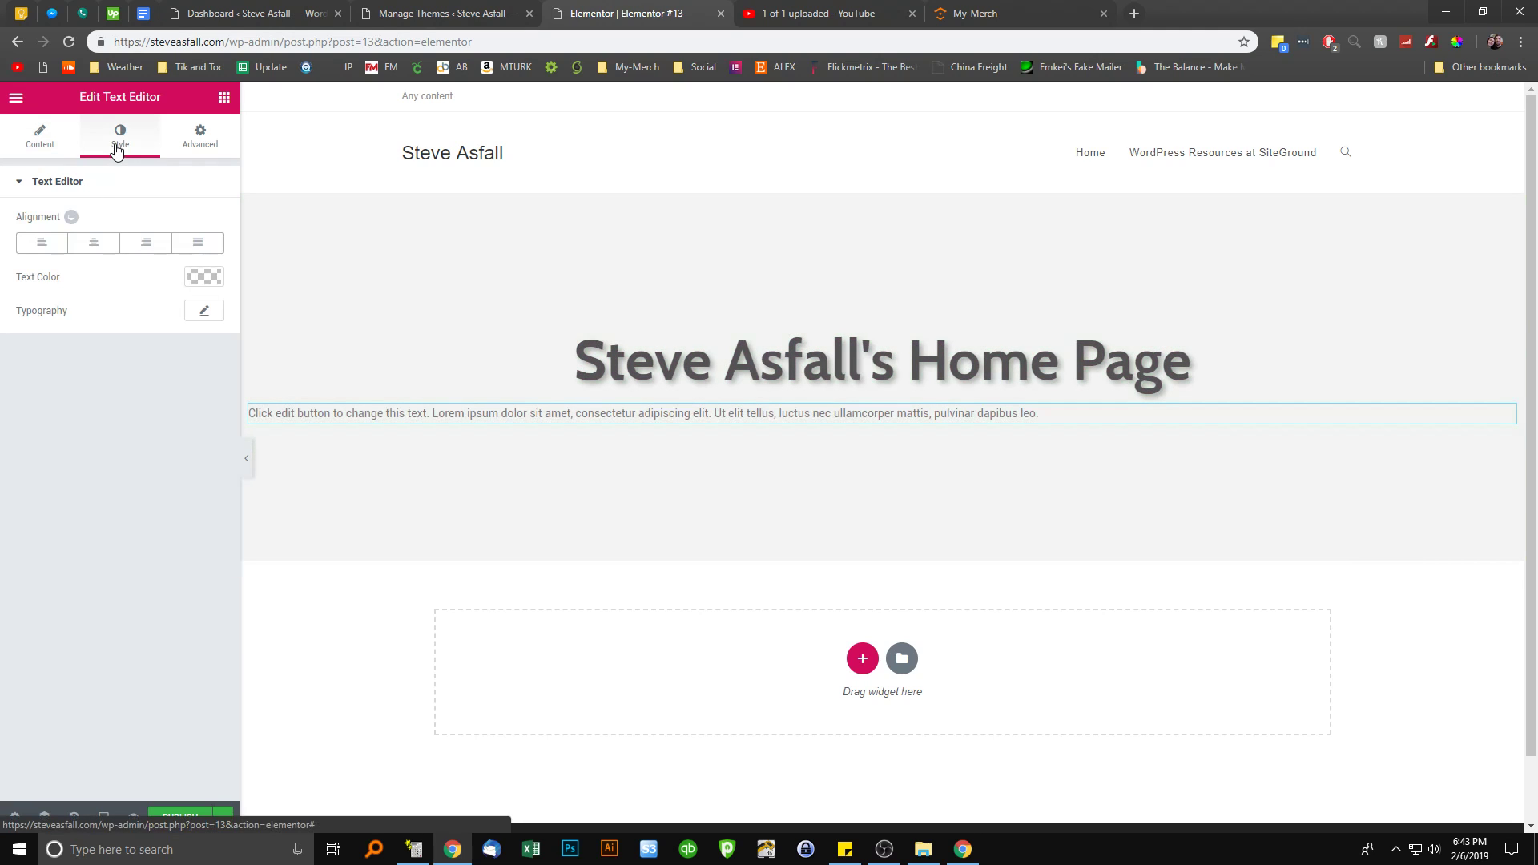
left_click(94, 245)
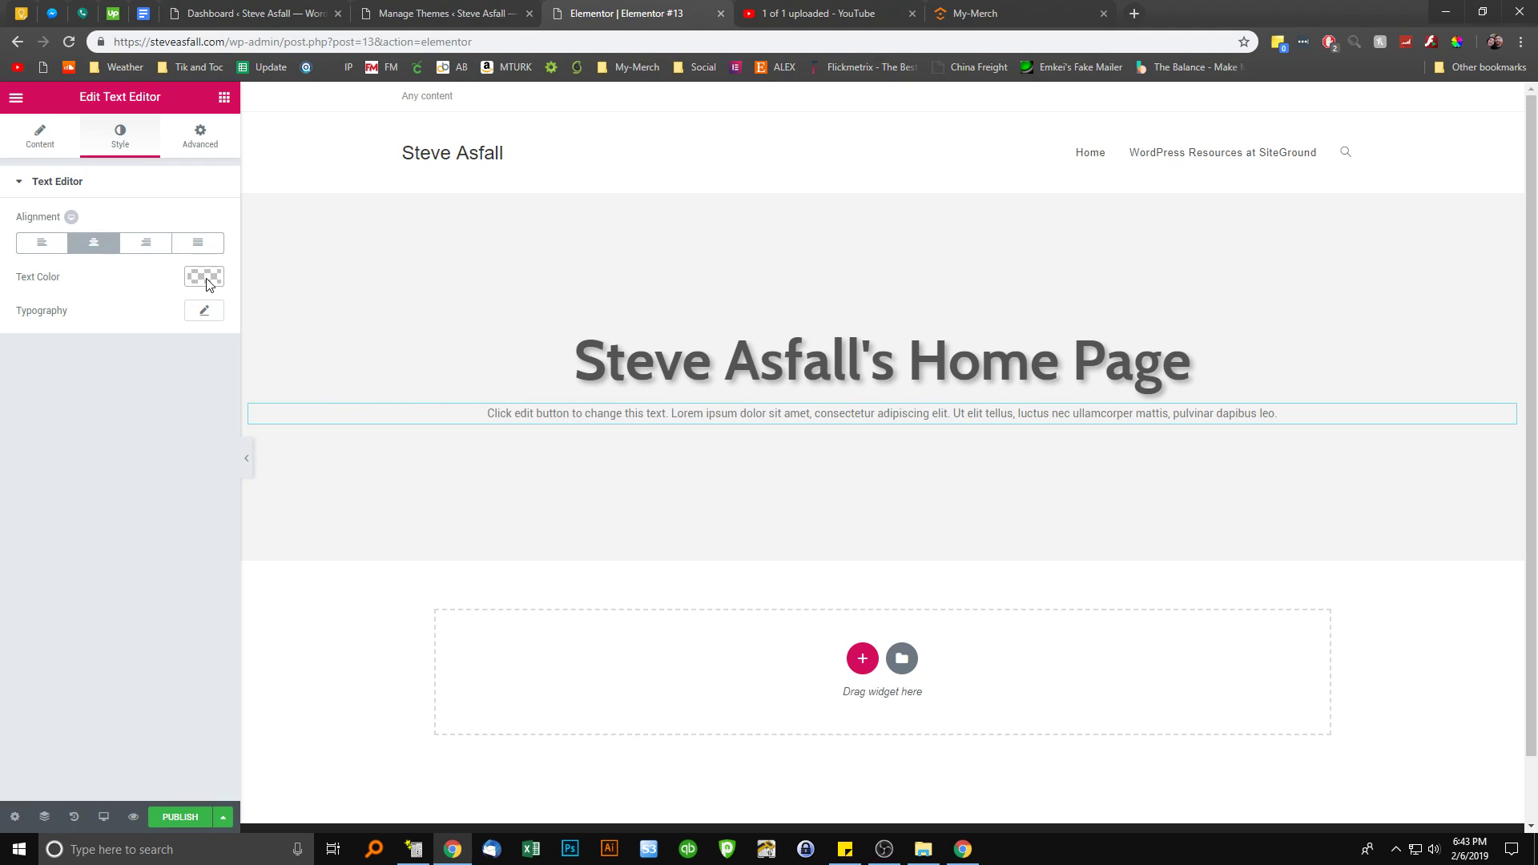
left_click(205, 312)
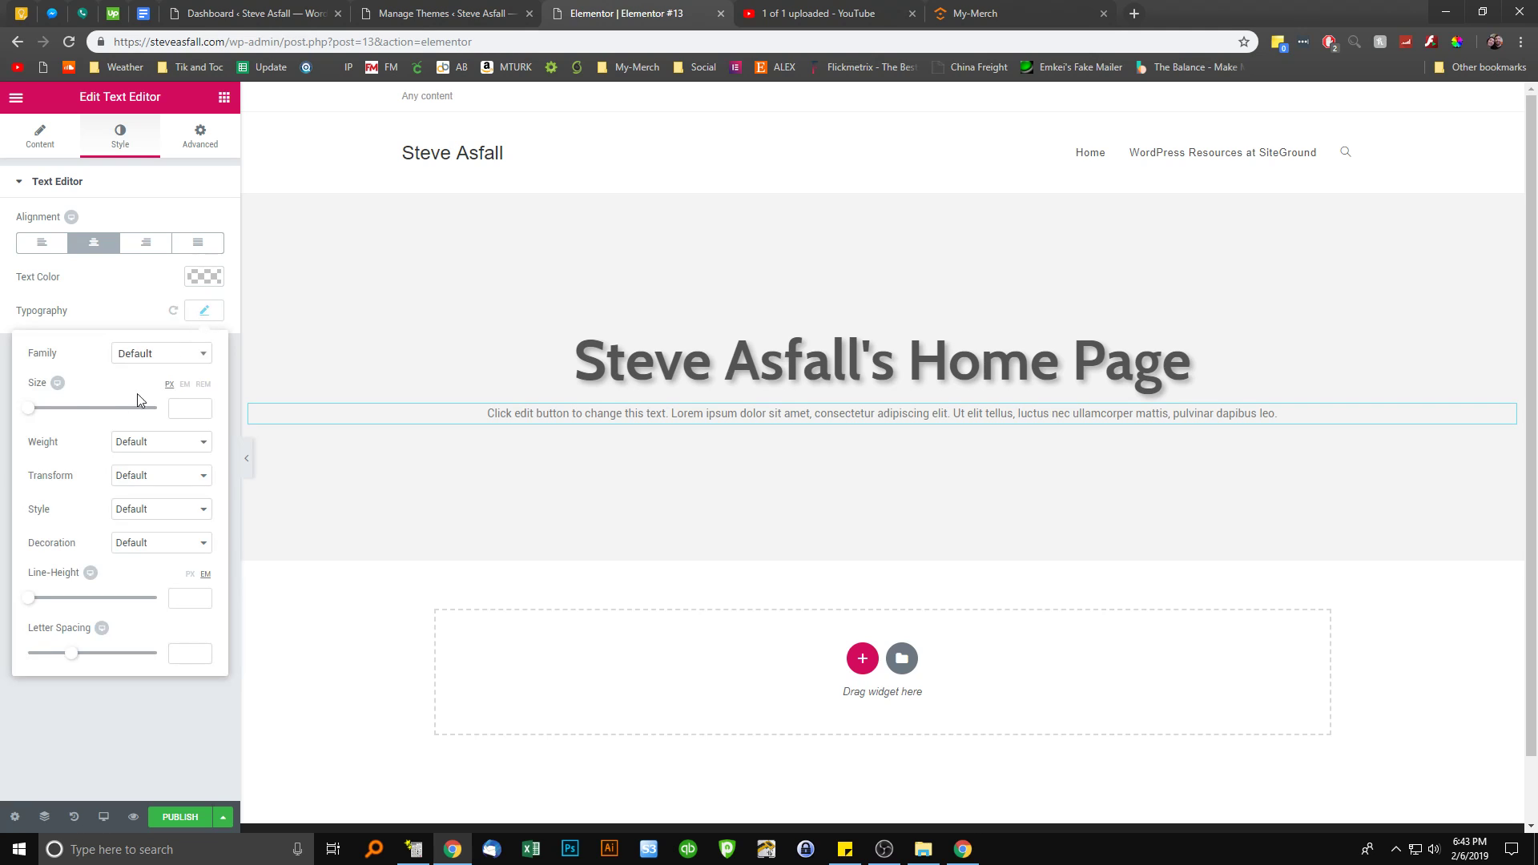
left_click_drag(30, 417, 49, 416)
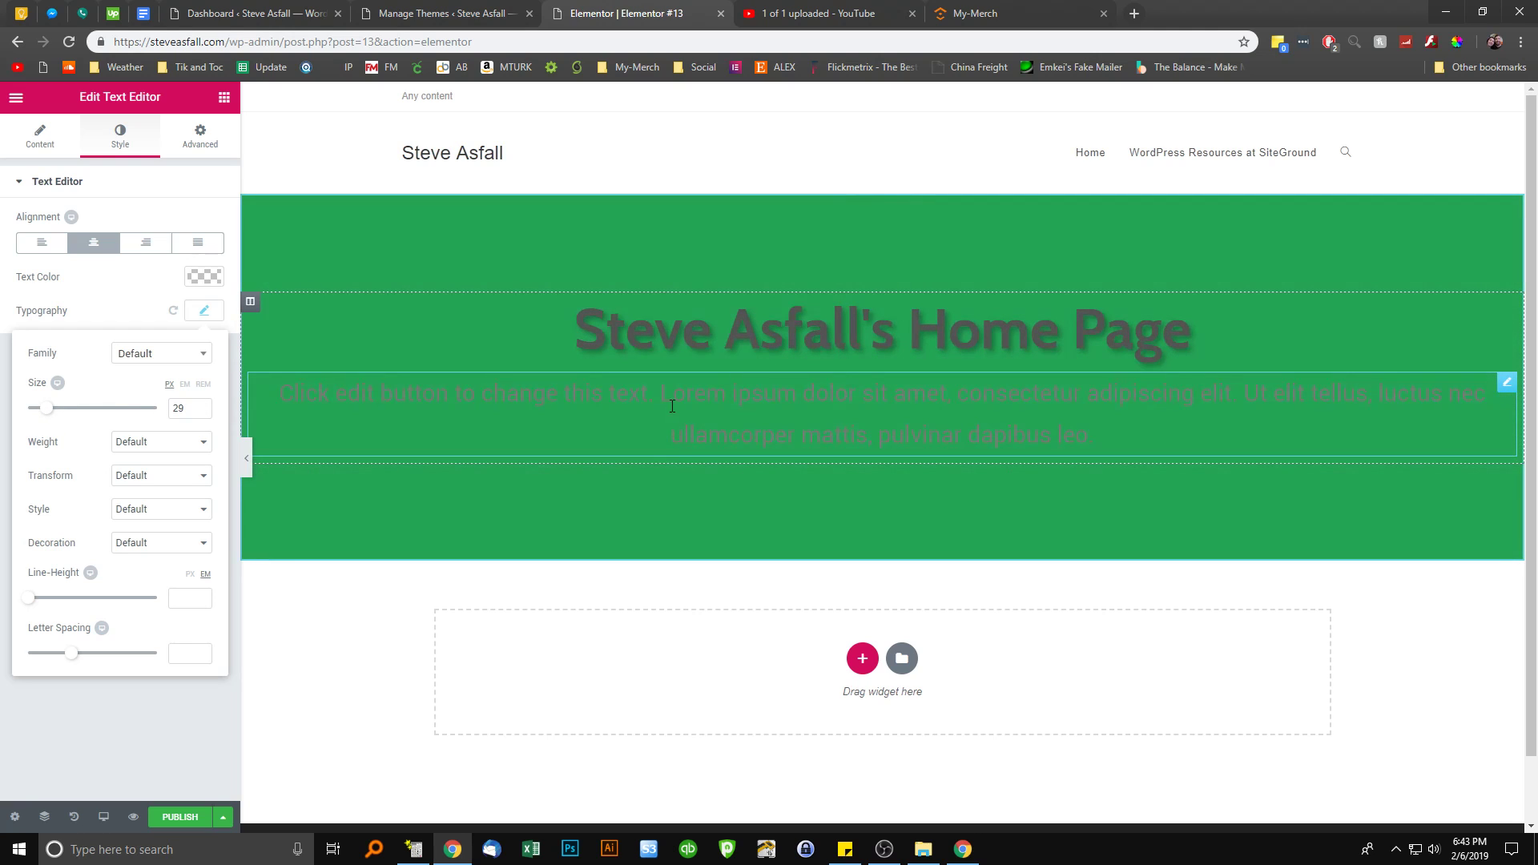
left_click(673, 403)
left_click_drag(657, 401, 295, 343)
left_click(1109, 430)
key("Delete")
left_click_drag(679, 339, 948, 332)
left_click_drag(145, 237, 25, 234)
left_click(96, 242)
right_click(653, 322)
left_click(699, 337)
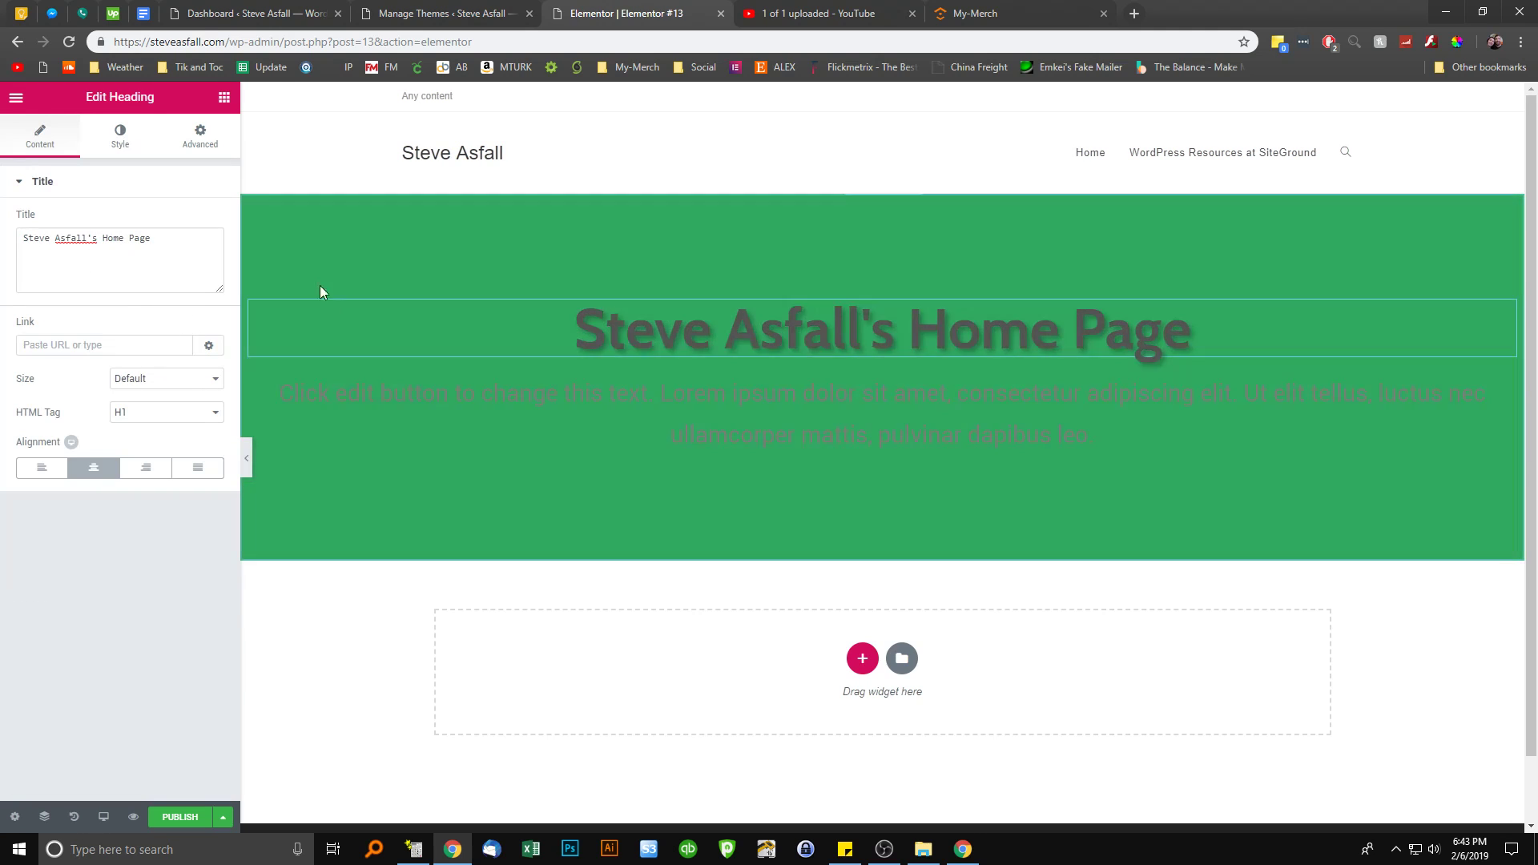
Lengthen the text below the heading by pasting a copy of its placeholder paragraph after the existing text
left_click(488, 391)
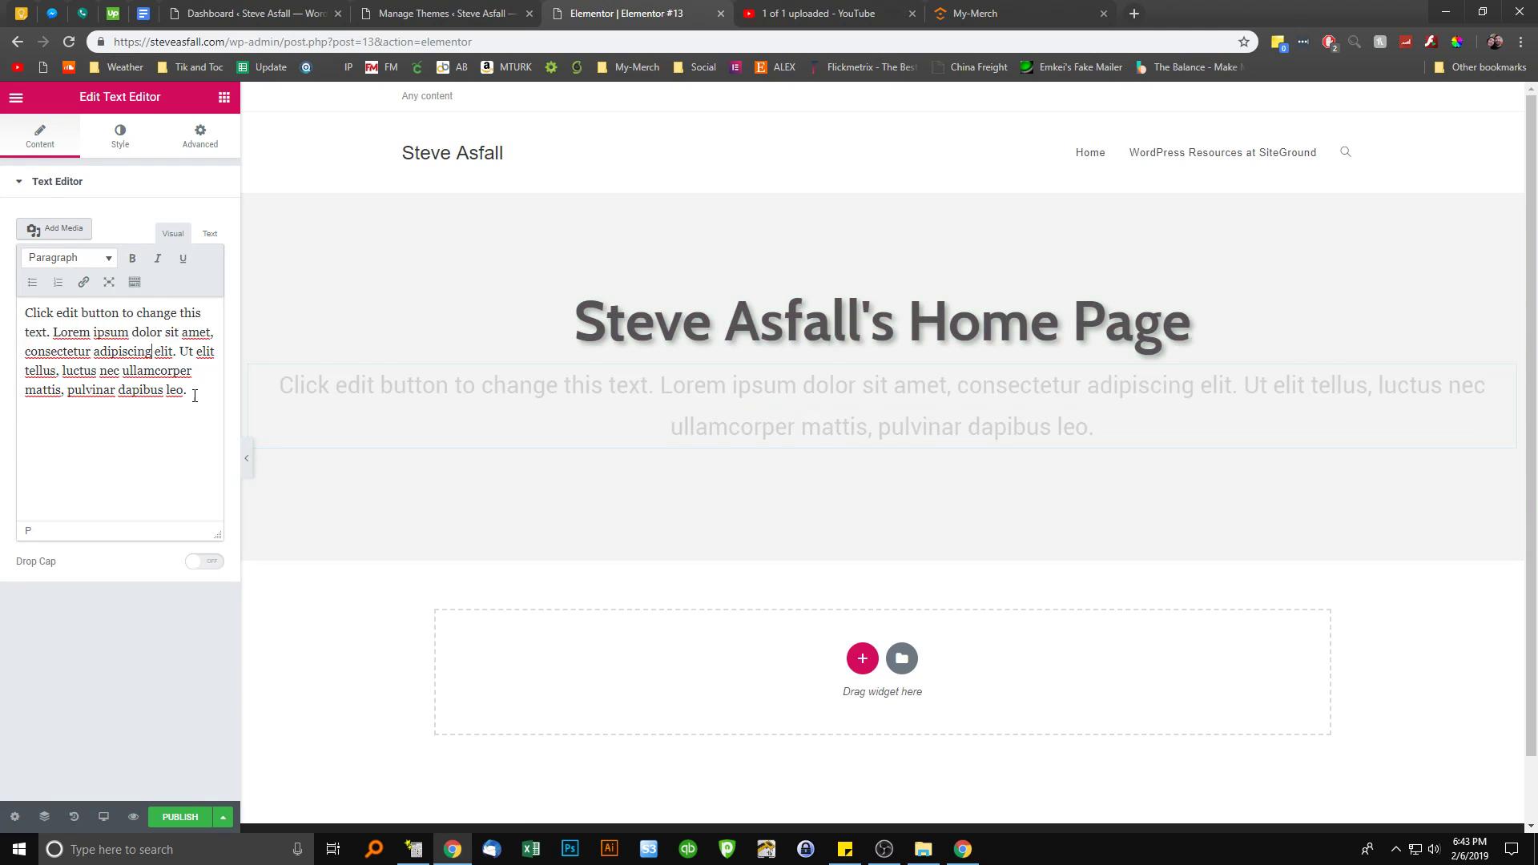
key("ctrl+a")
key("ctrl+c")
left_click(187, 390)
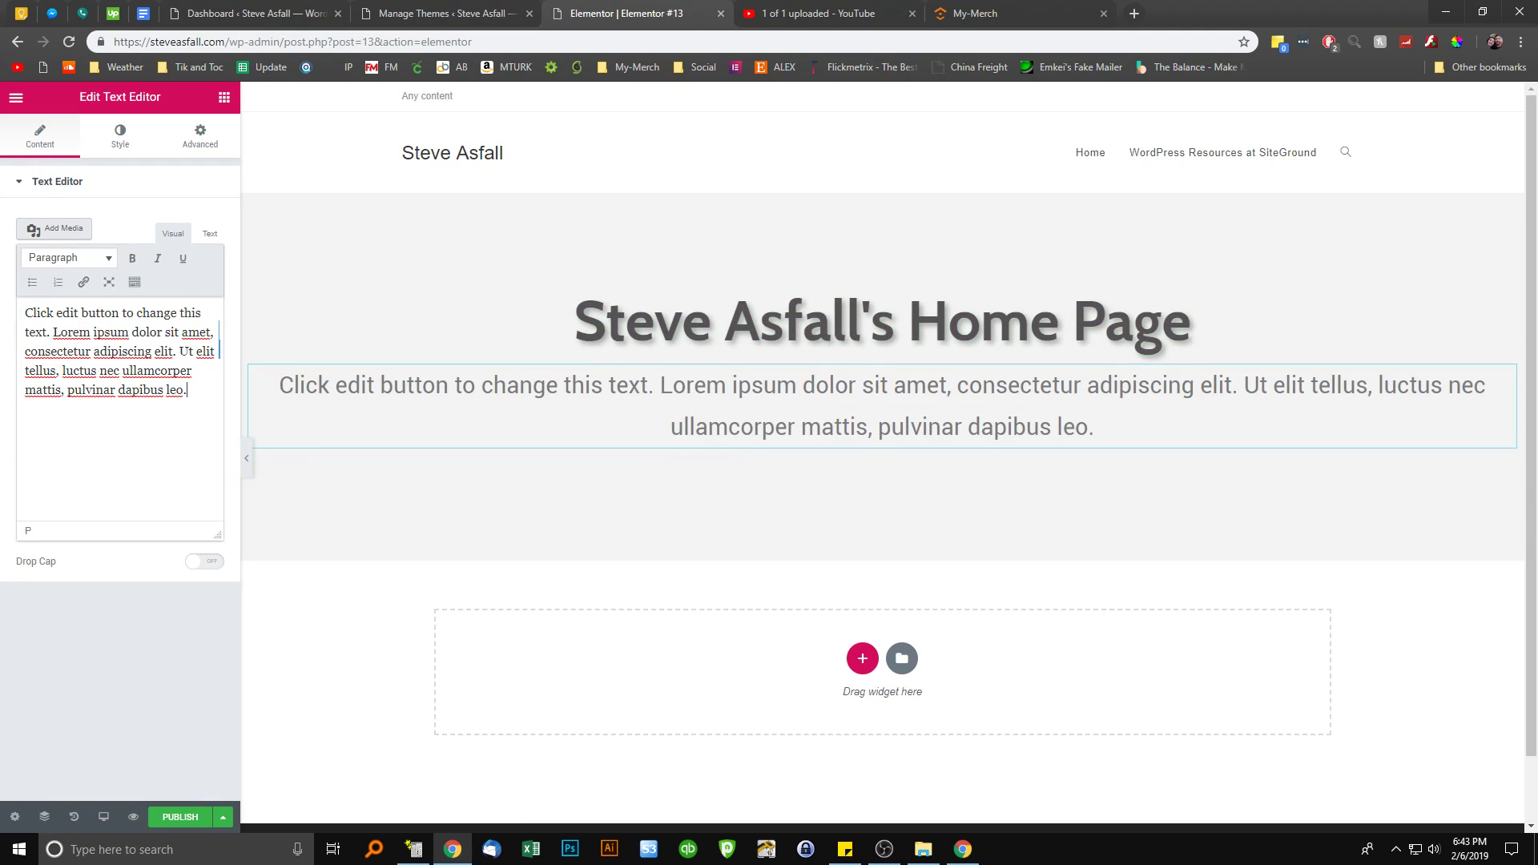
key("ctrl+v")
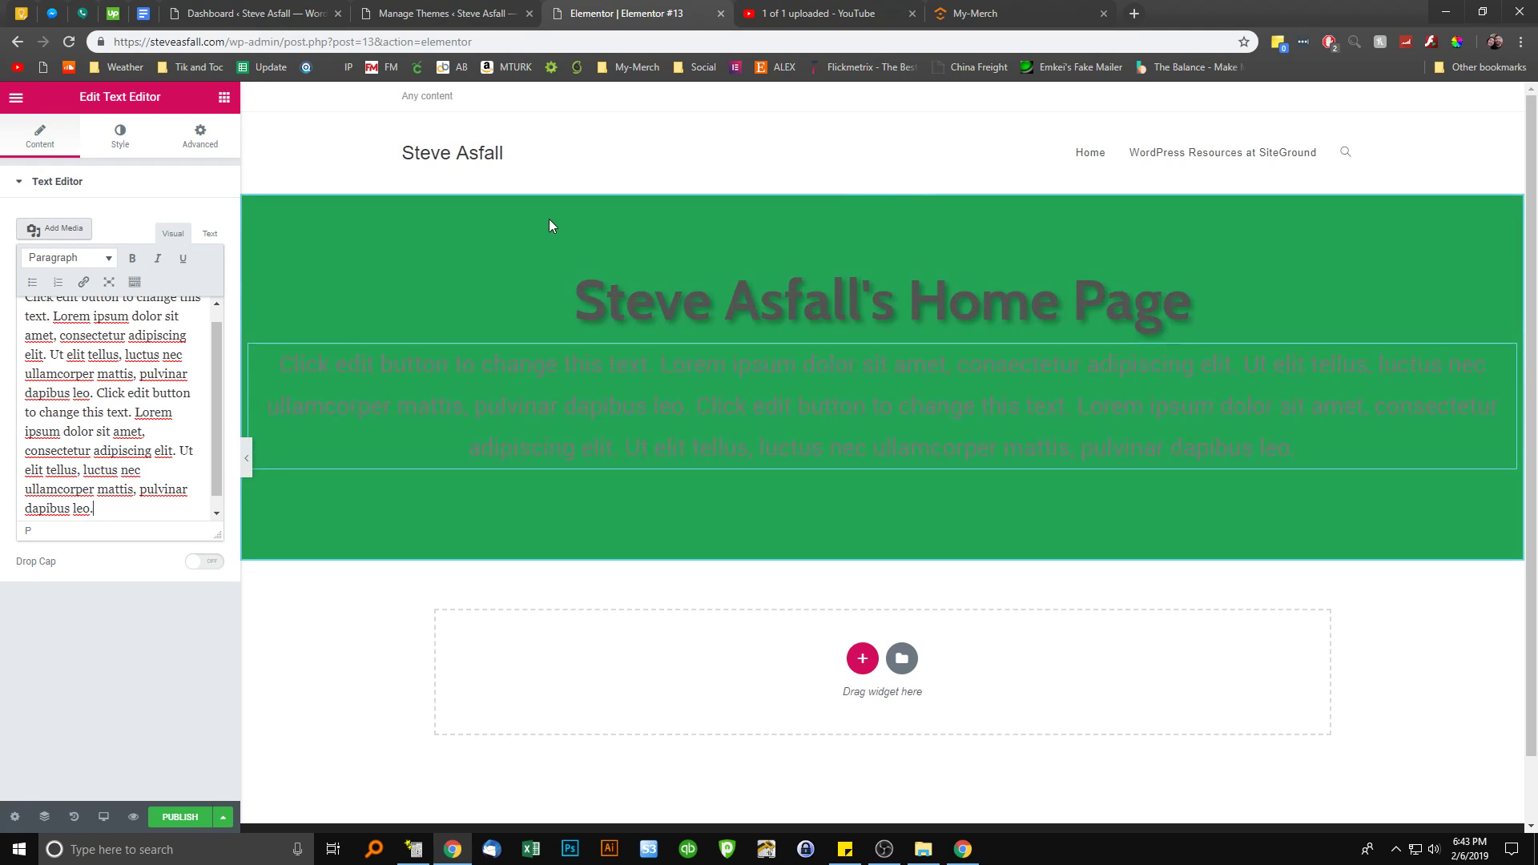
Clear the hover background color of the section that contains the heading
right_click(661, 224)
left_click(708, 234)
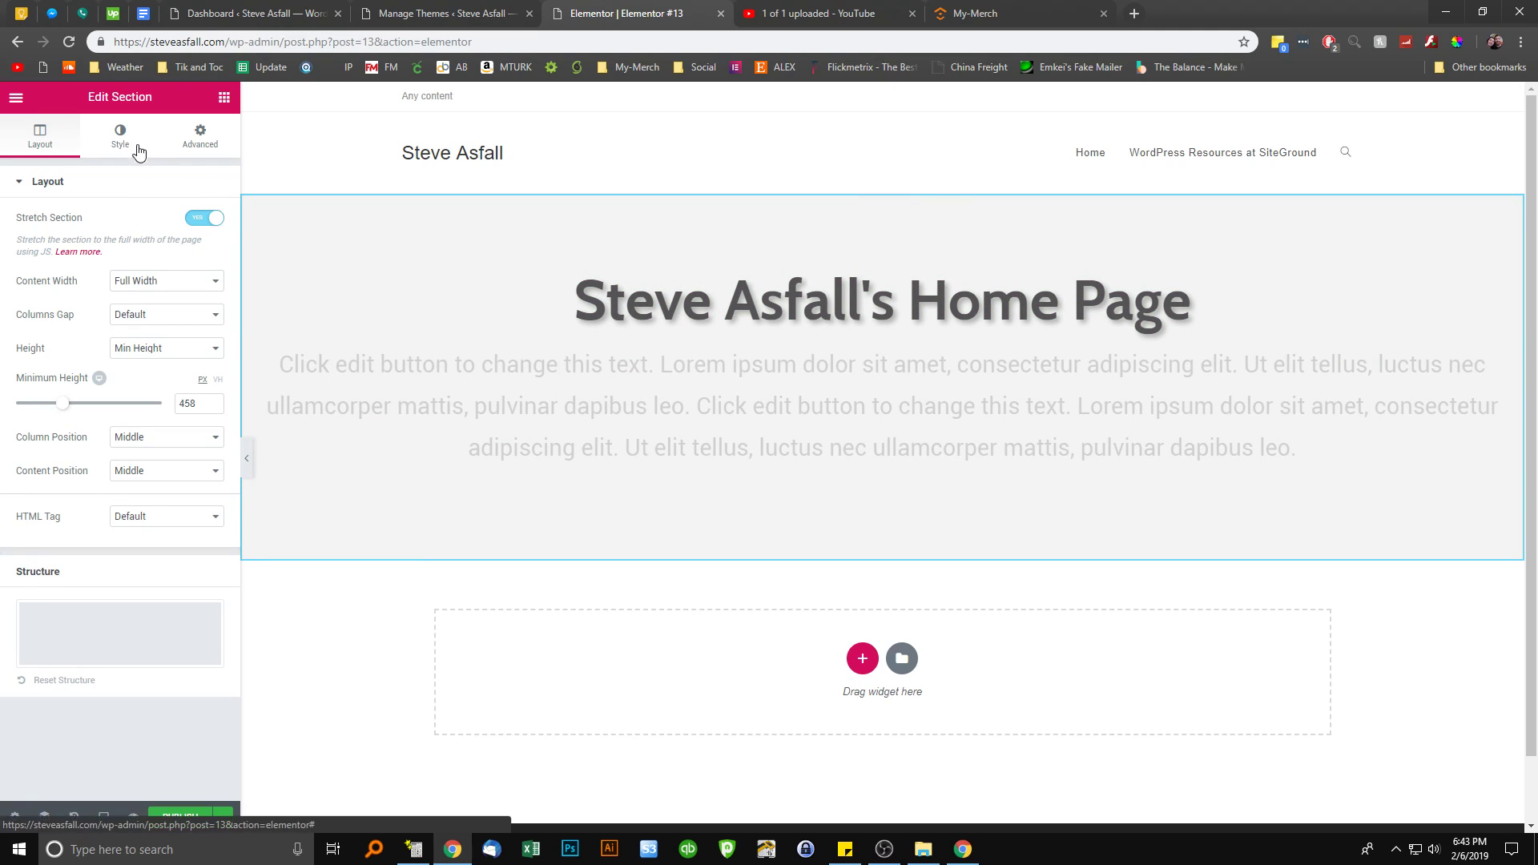
left_click(120, 137)
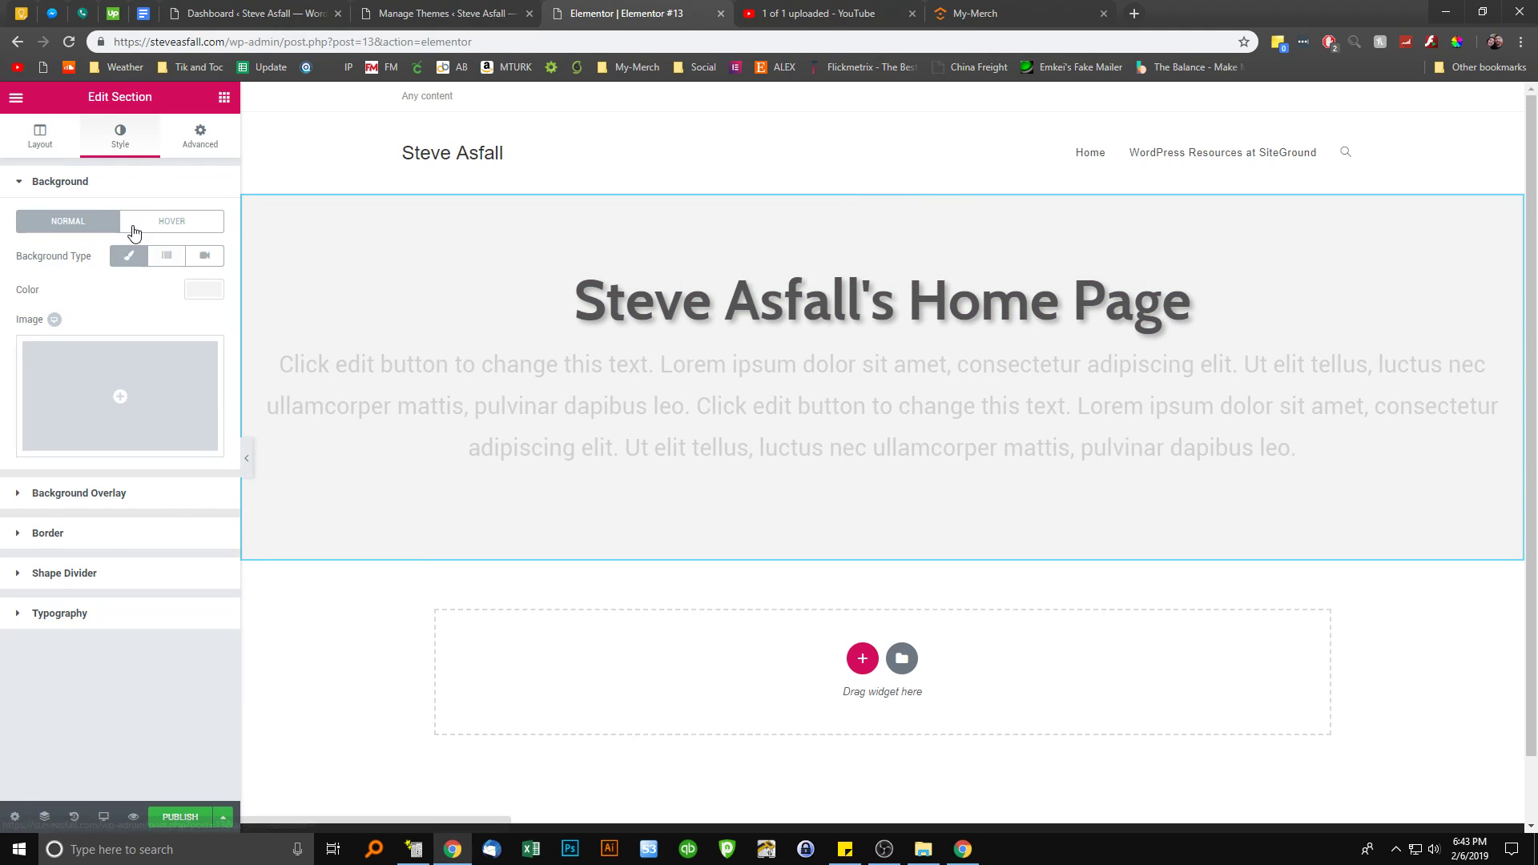
left_click(133, 228)
left_click(202, 289)
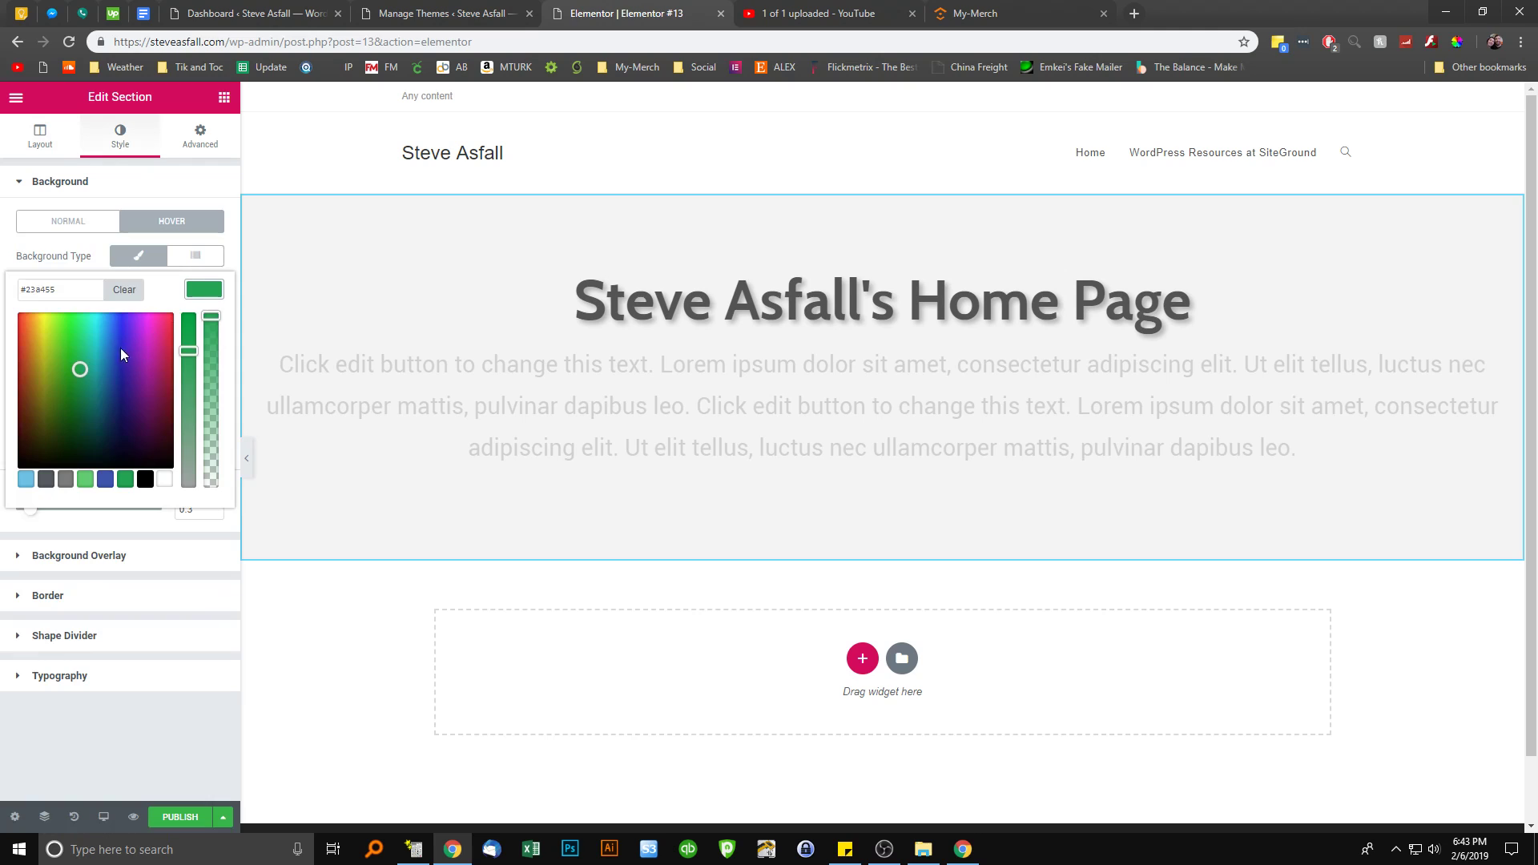
left_click(125, 298)
left_click(193, 183)
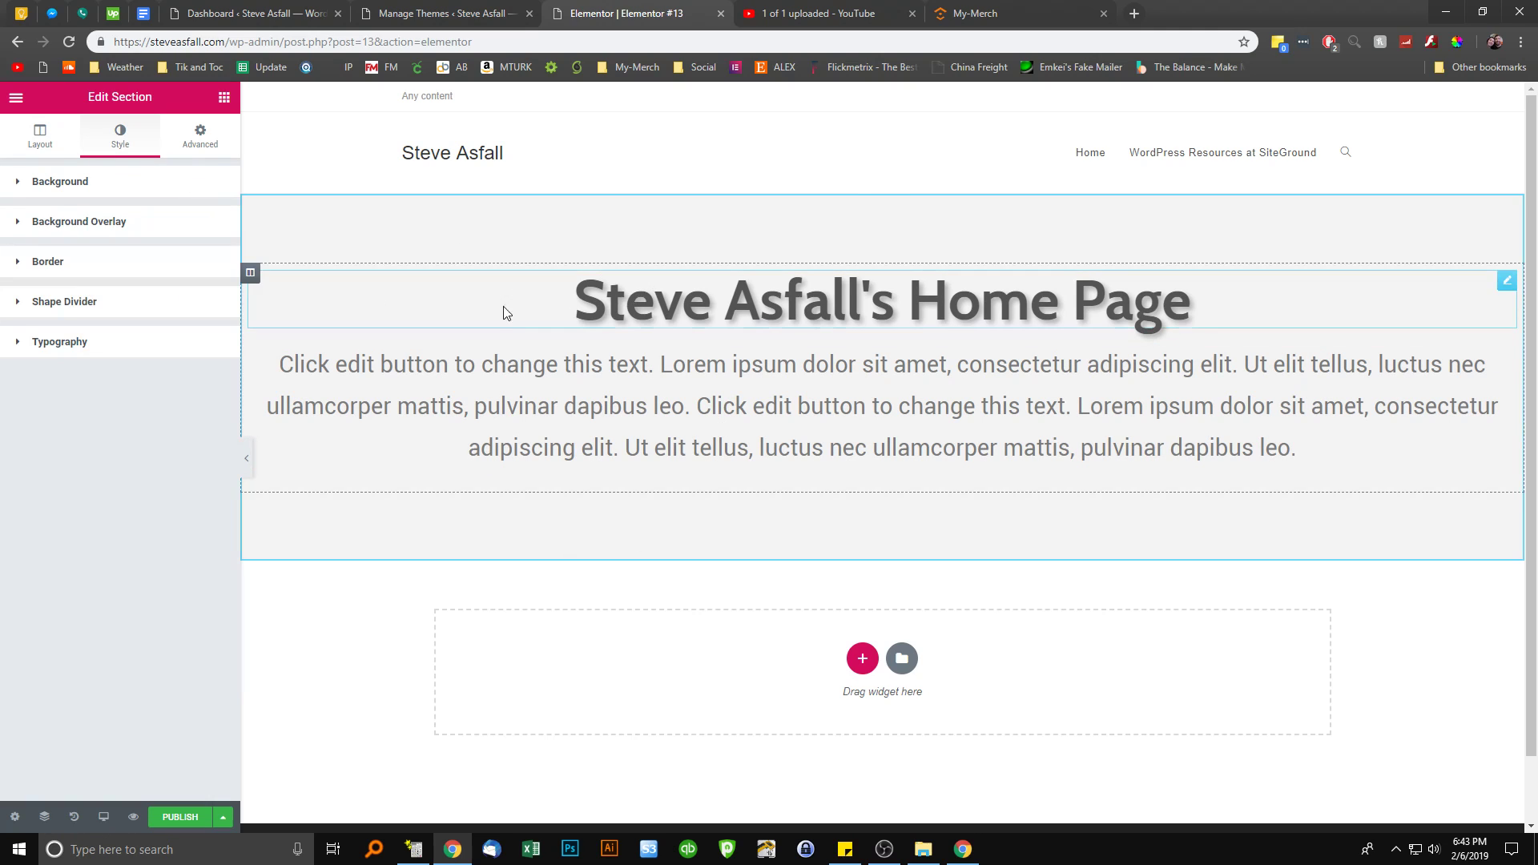
Link the section's padding values and raise the padding to 50 px on all four sides
left_click(200, 137)
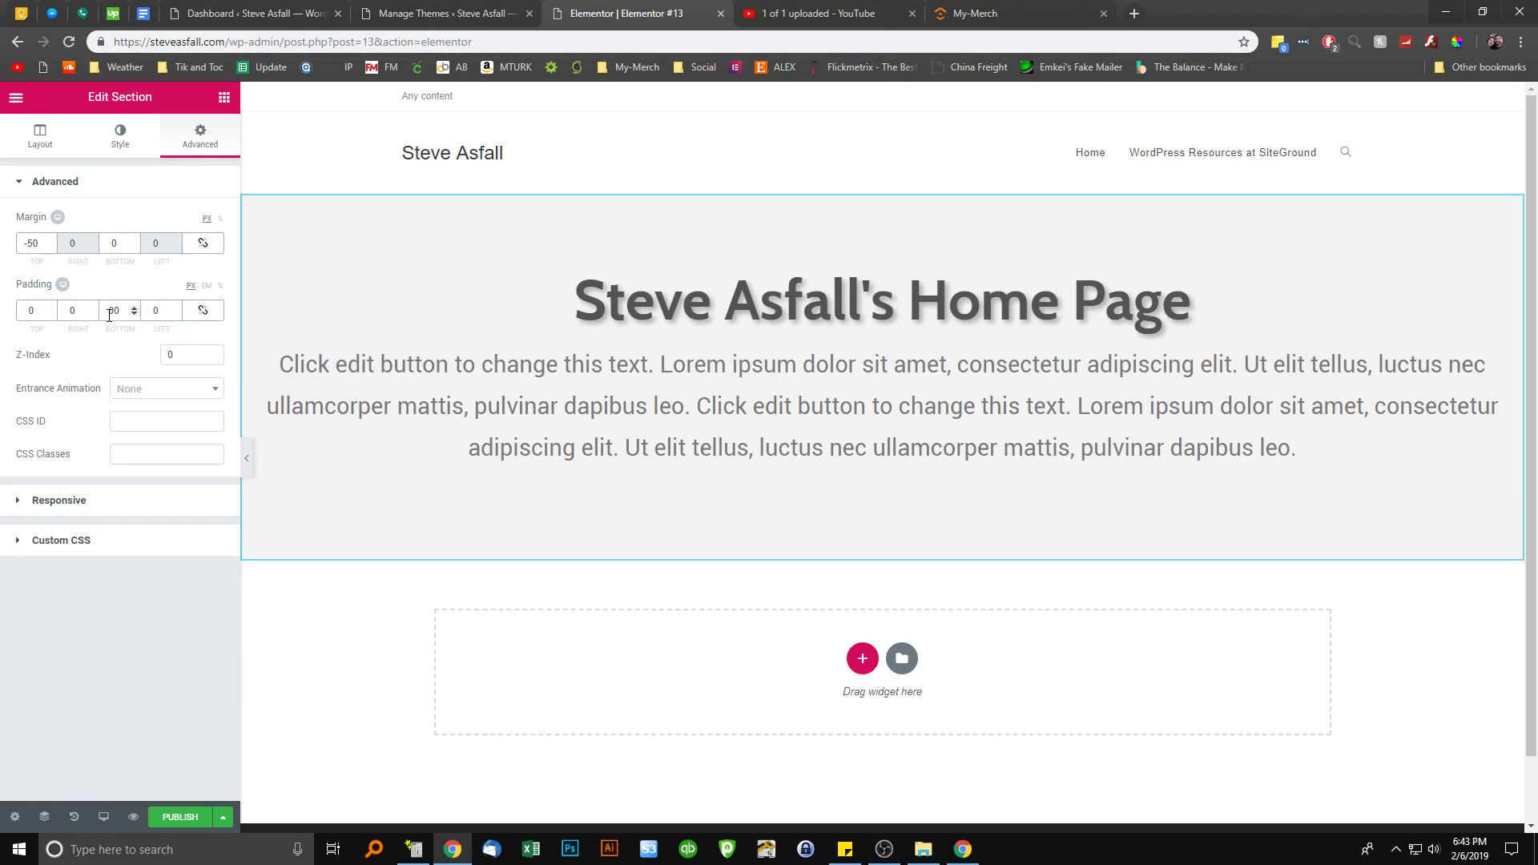
left_click(201, 314)
left_click(70, 316)
key("Up")
key("Up")
key("Up")
key("Up")
key("Up")
key("Up")
key("Up")
key("Up")
key("Up")
key("Up")
key("Up")
key("Up")
key("Up")
key("Up")
key("Up")
key("Up")
key("Up")
key("Up")
key("Up")
key("Up")
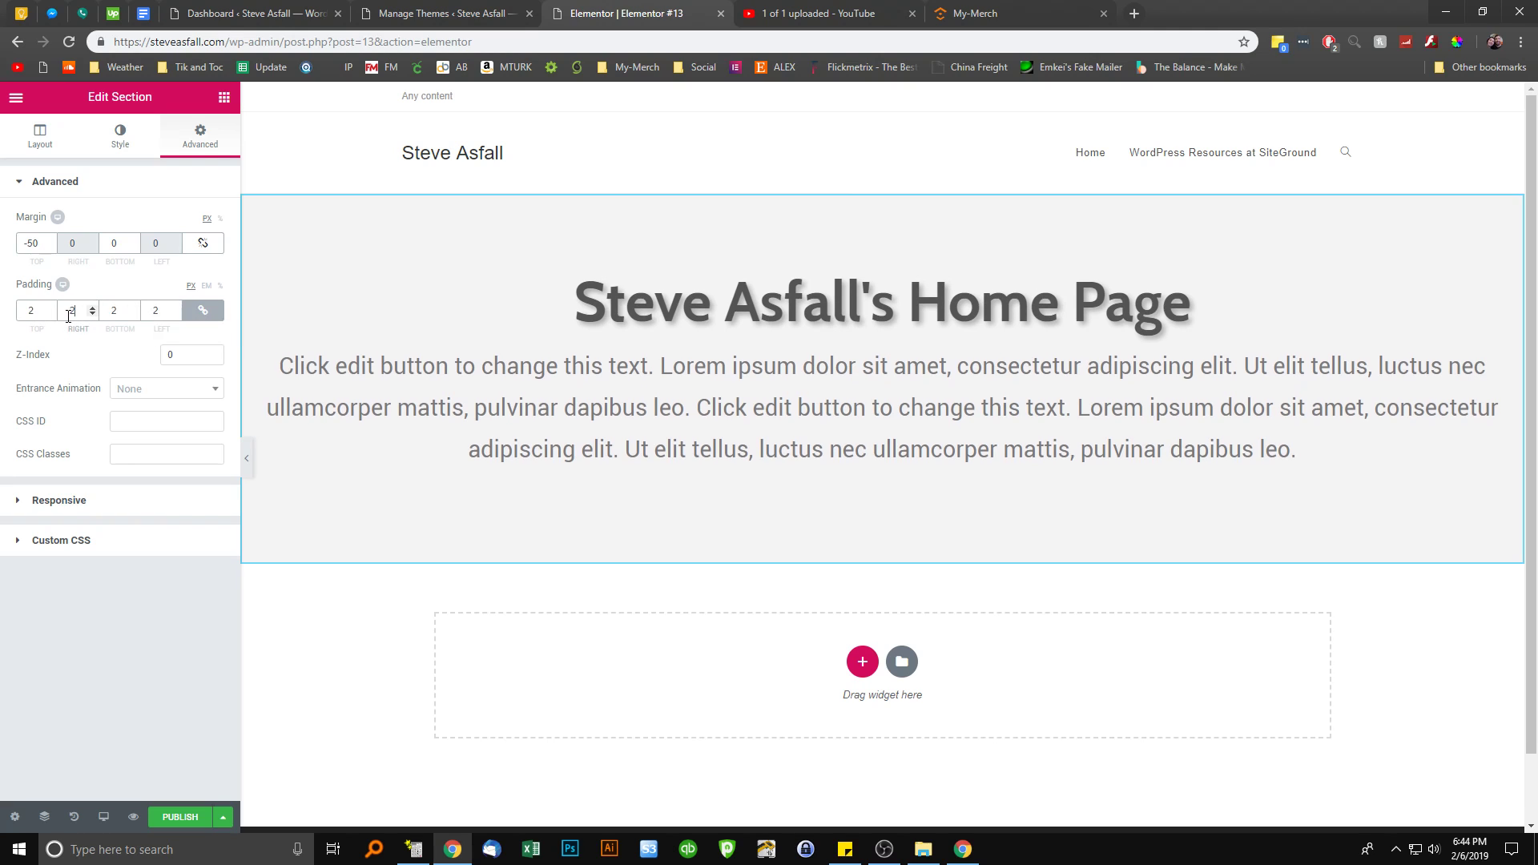
key("Up")
key("Up")
key("Up")
key("Up")
key("Up")
key("Up")
key("Up")
key("Up")
key("Up")
key("Up")
key("Up")
key("Up")
key("Up")
key("Up")
key("Up")
key("Up")
key("Up")
key("Up")
key("Up")
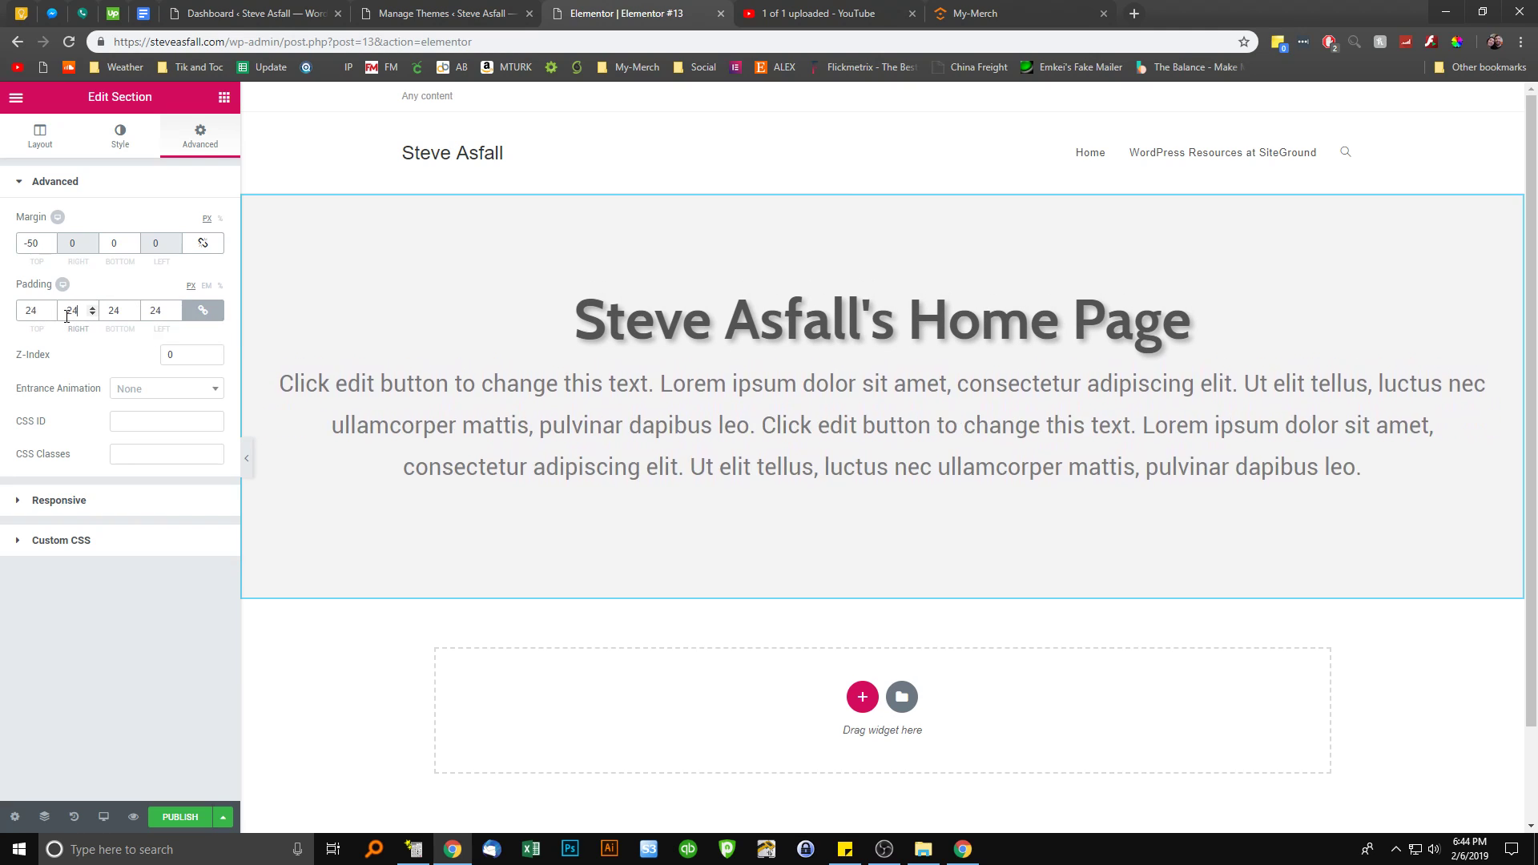
key("Up")
key("Up")
key("Up")
key("Up")
key("Up")
key("Up")
key("Up")
key("Up")
key("Up")
key("Up")
key("Up")
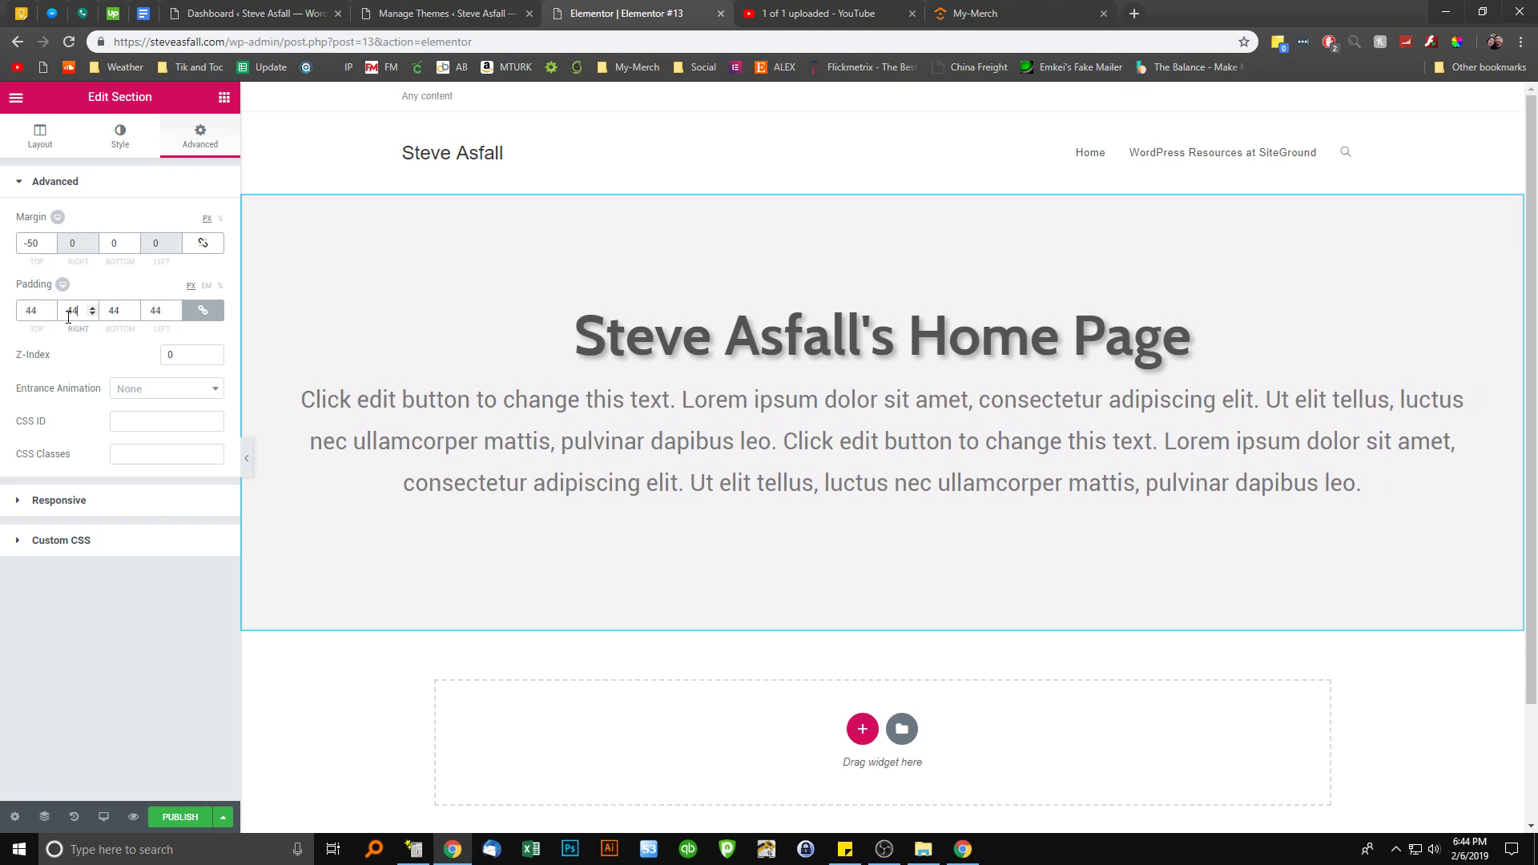
Unlink the section's padding values and set the right and left padding to 100 px
left_click(202, 310)
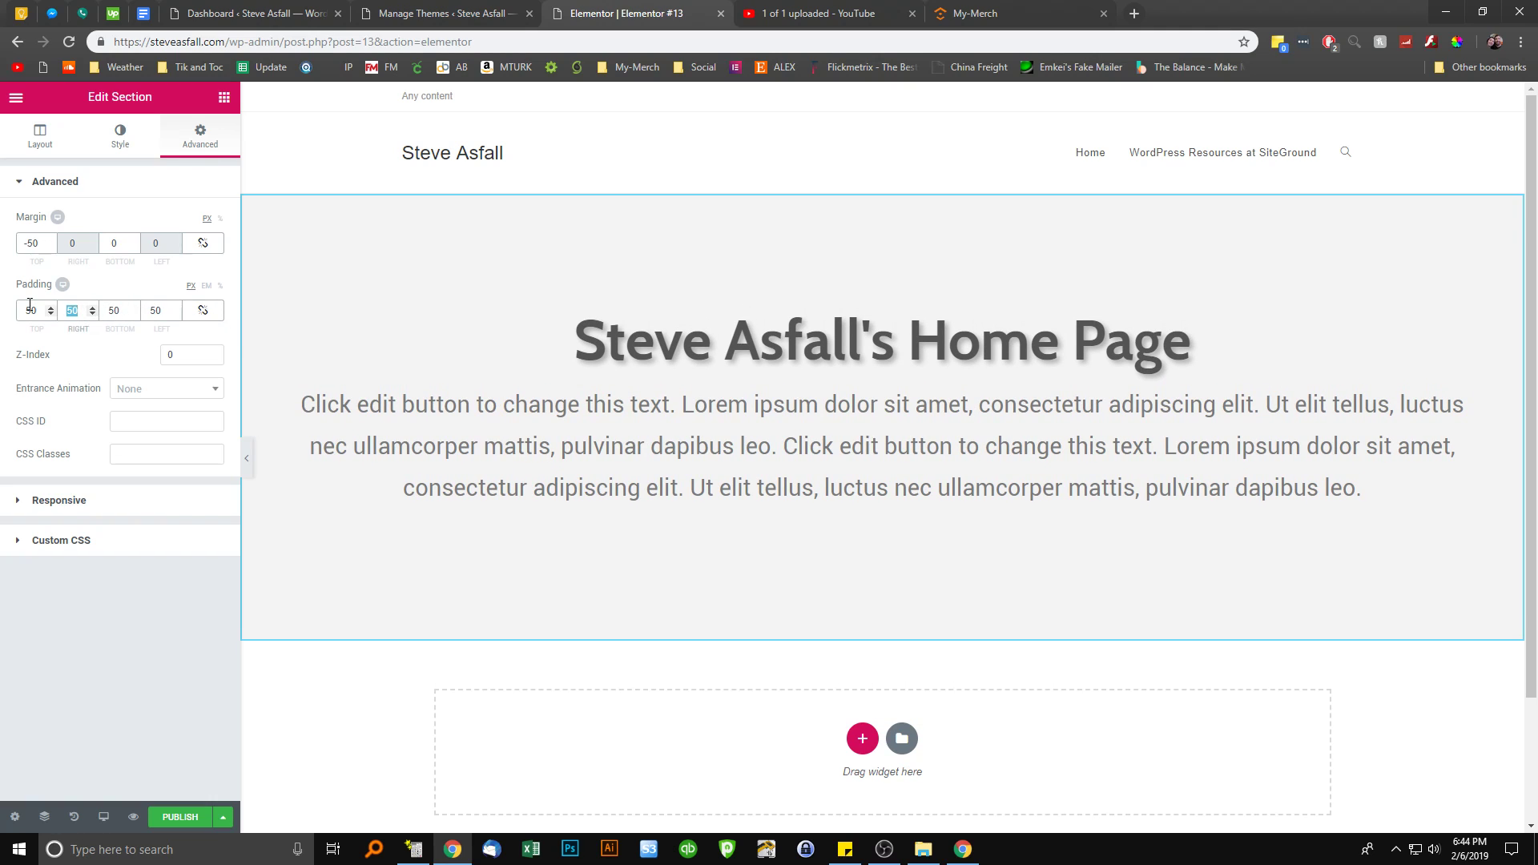
type("100")
left_click(159, 311)
type("100")
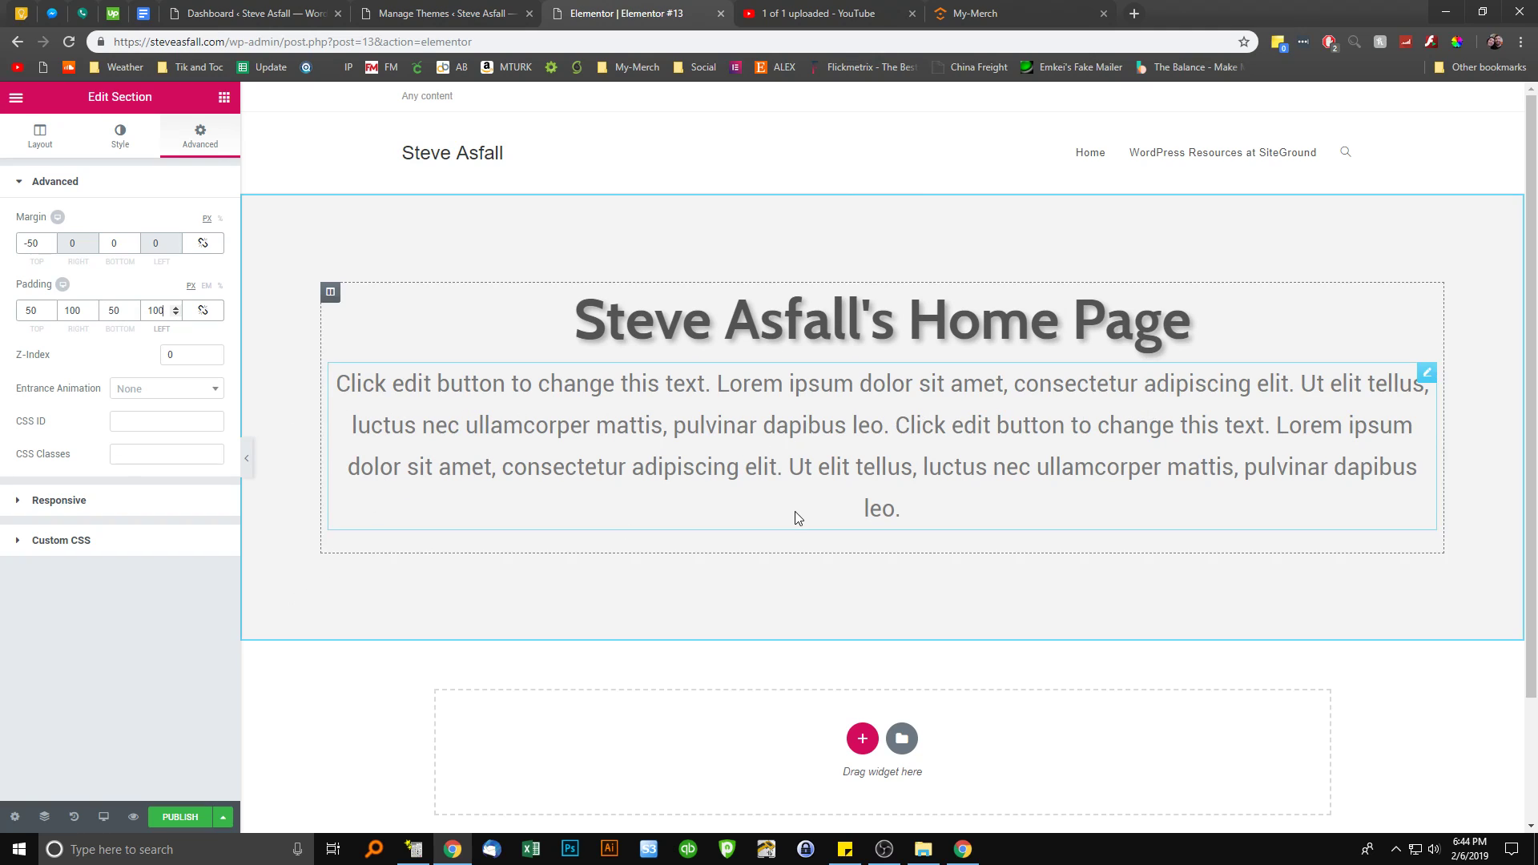
Try a padding of 20 px around the text editor widget and reset it to 0
left_click(565, 451)
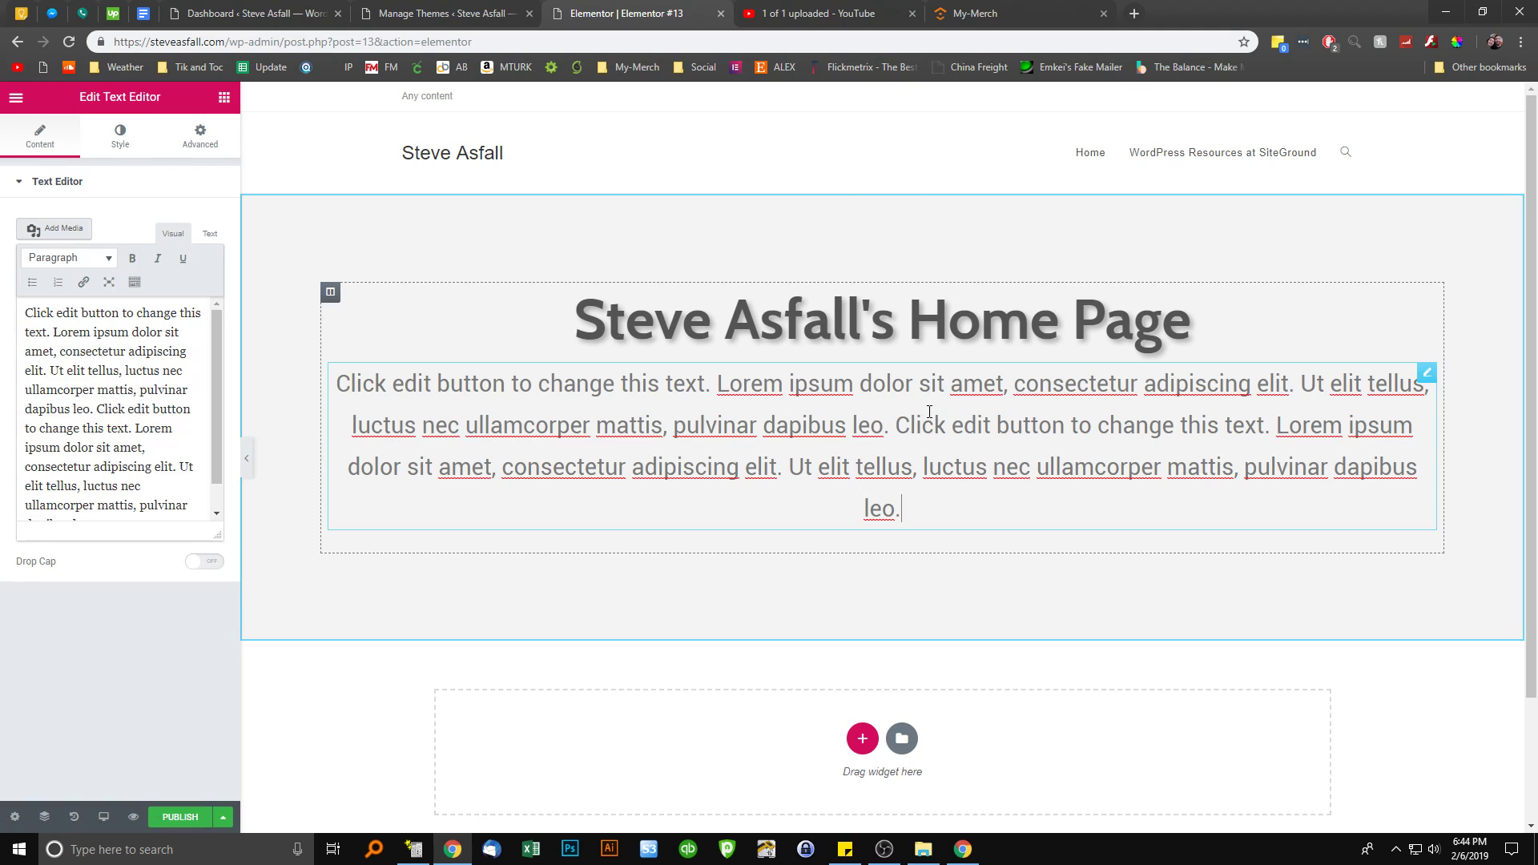
right_click(1381, 390)
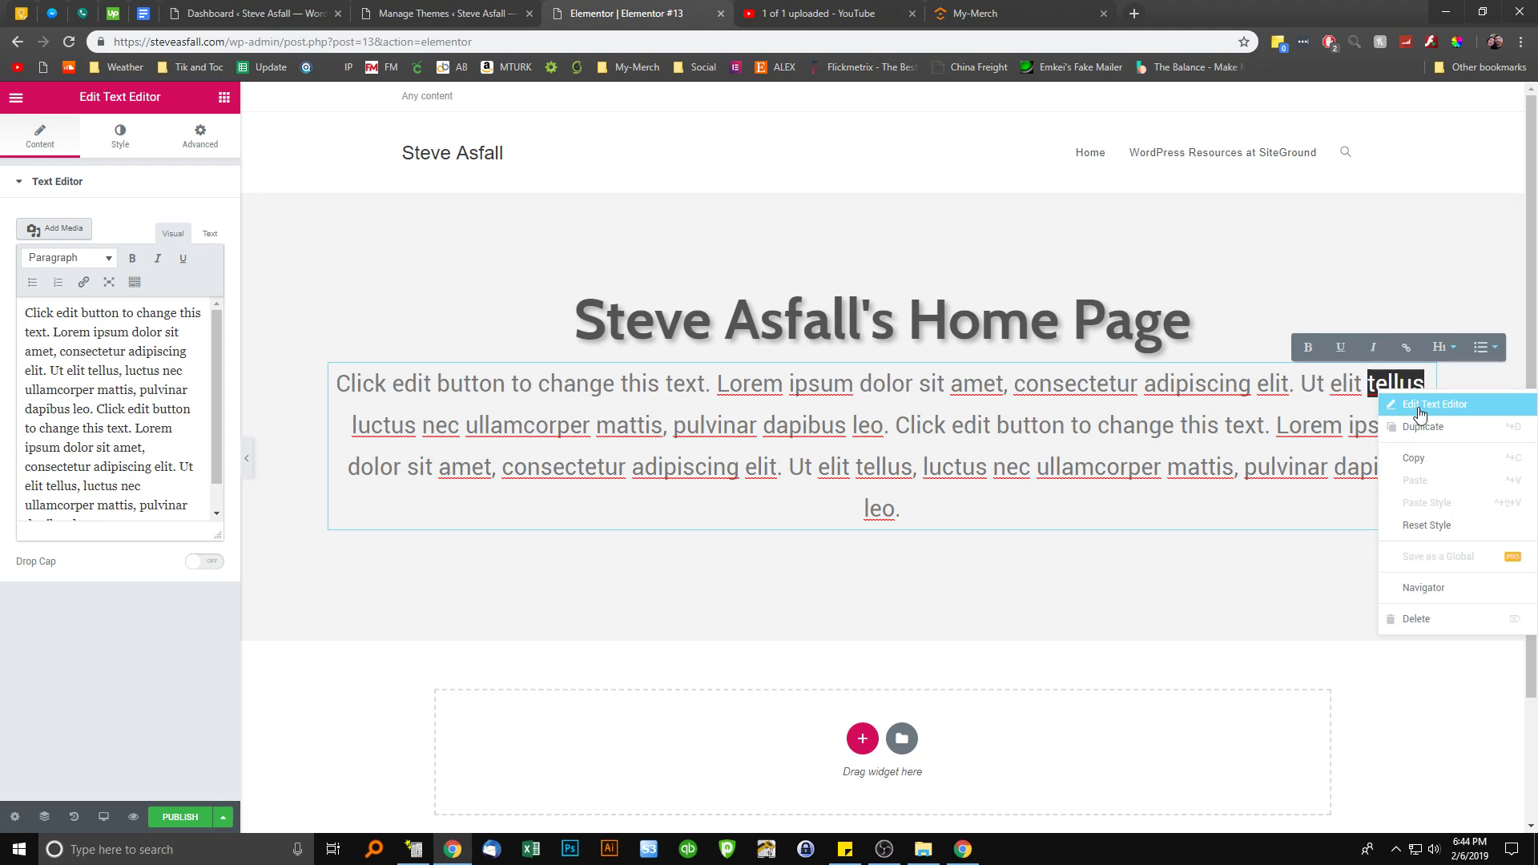
left_click(1423, 413)
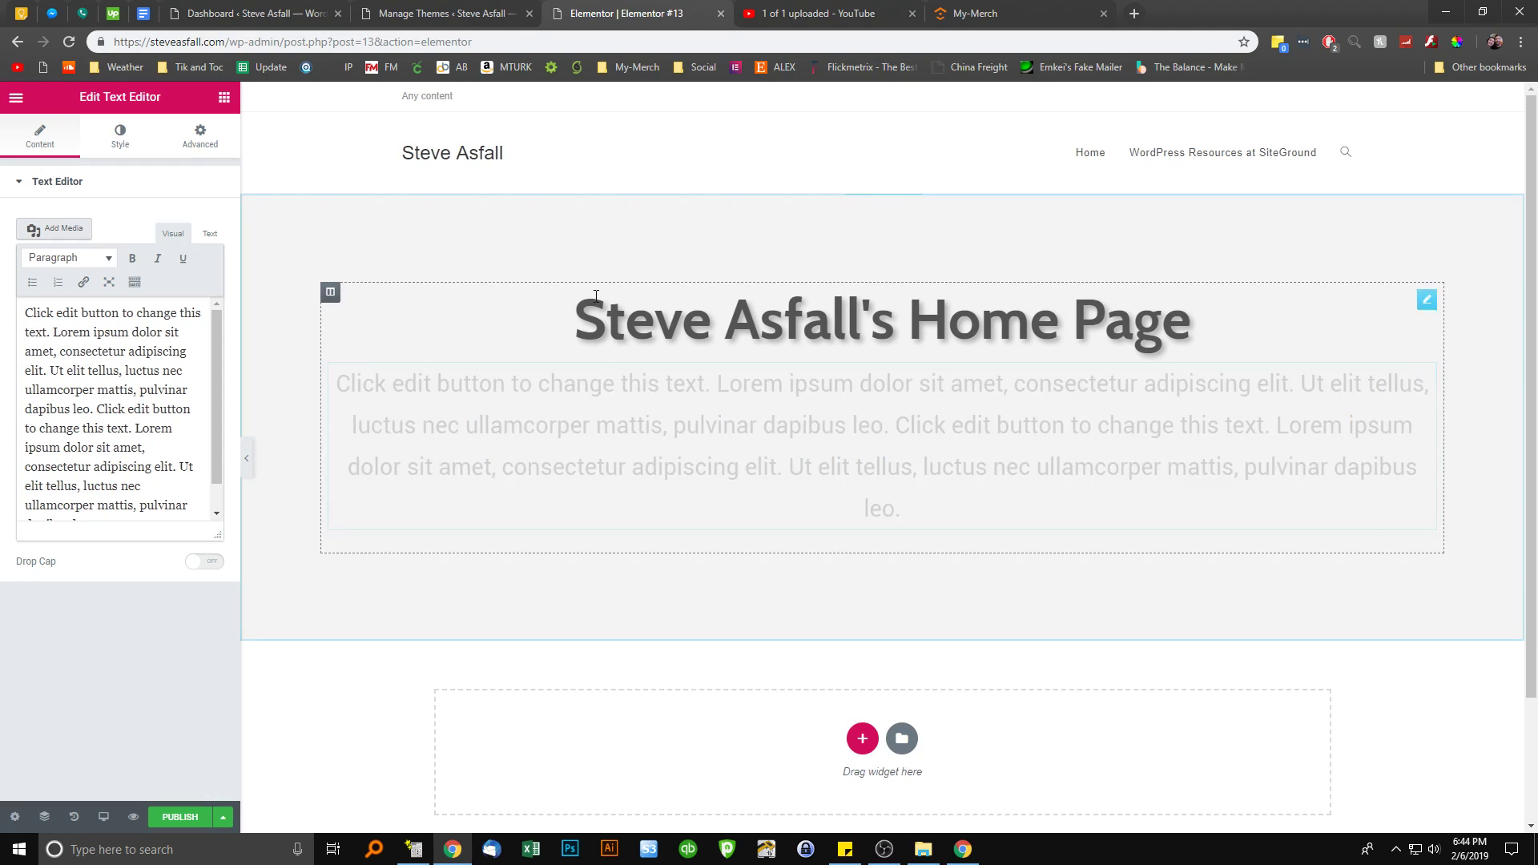
left_click(183, 141)
left_click(117, 312)
type("20")
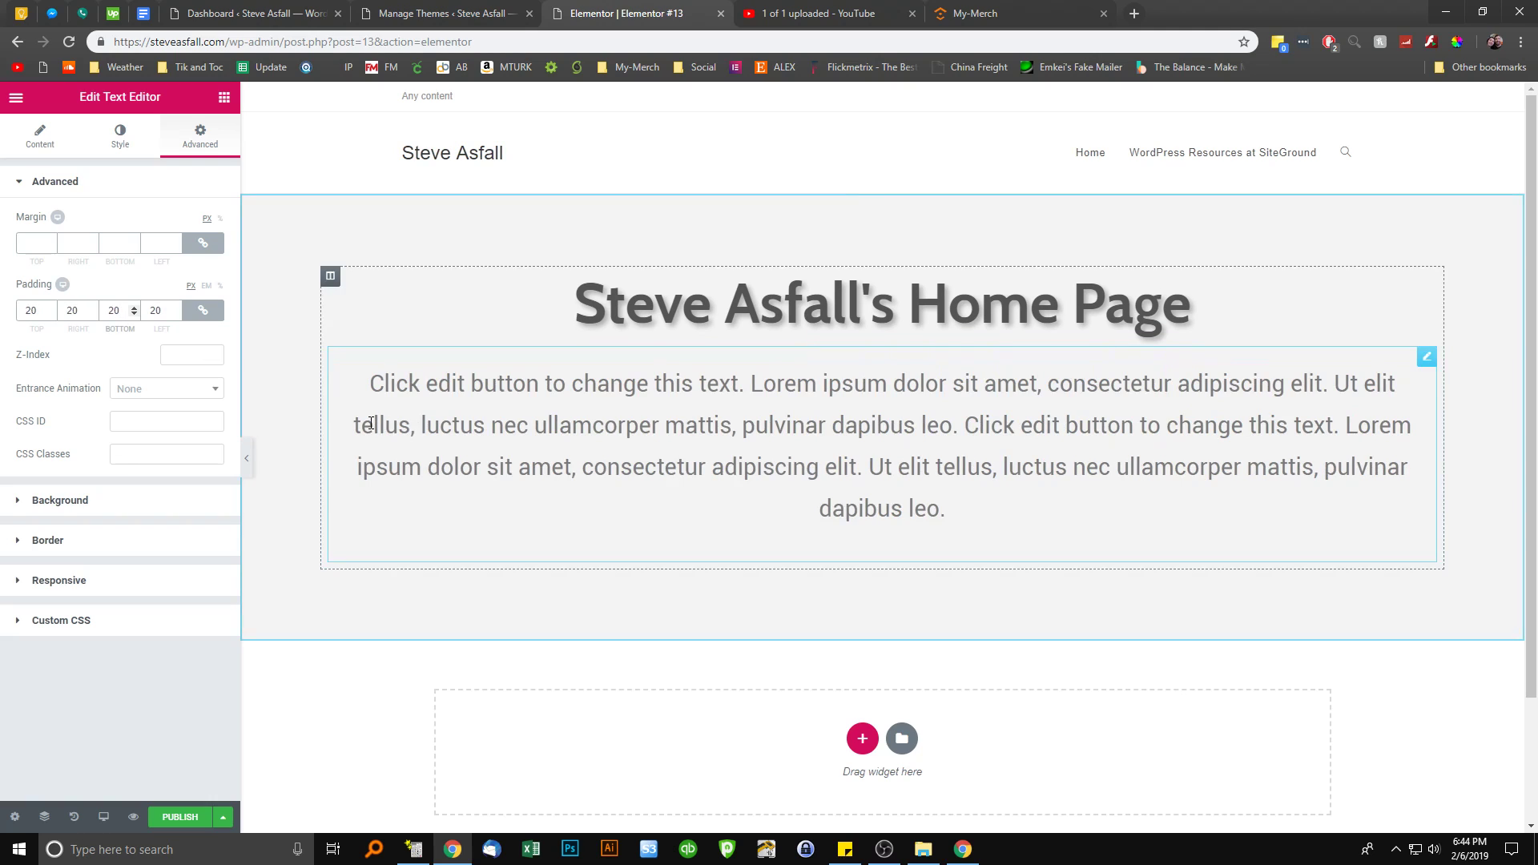
type("0")
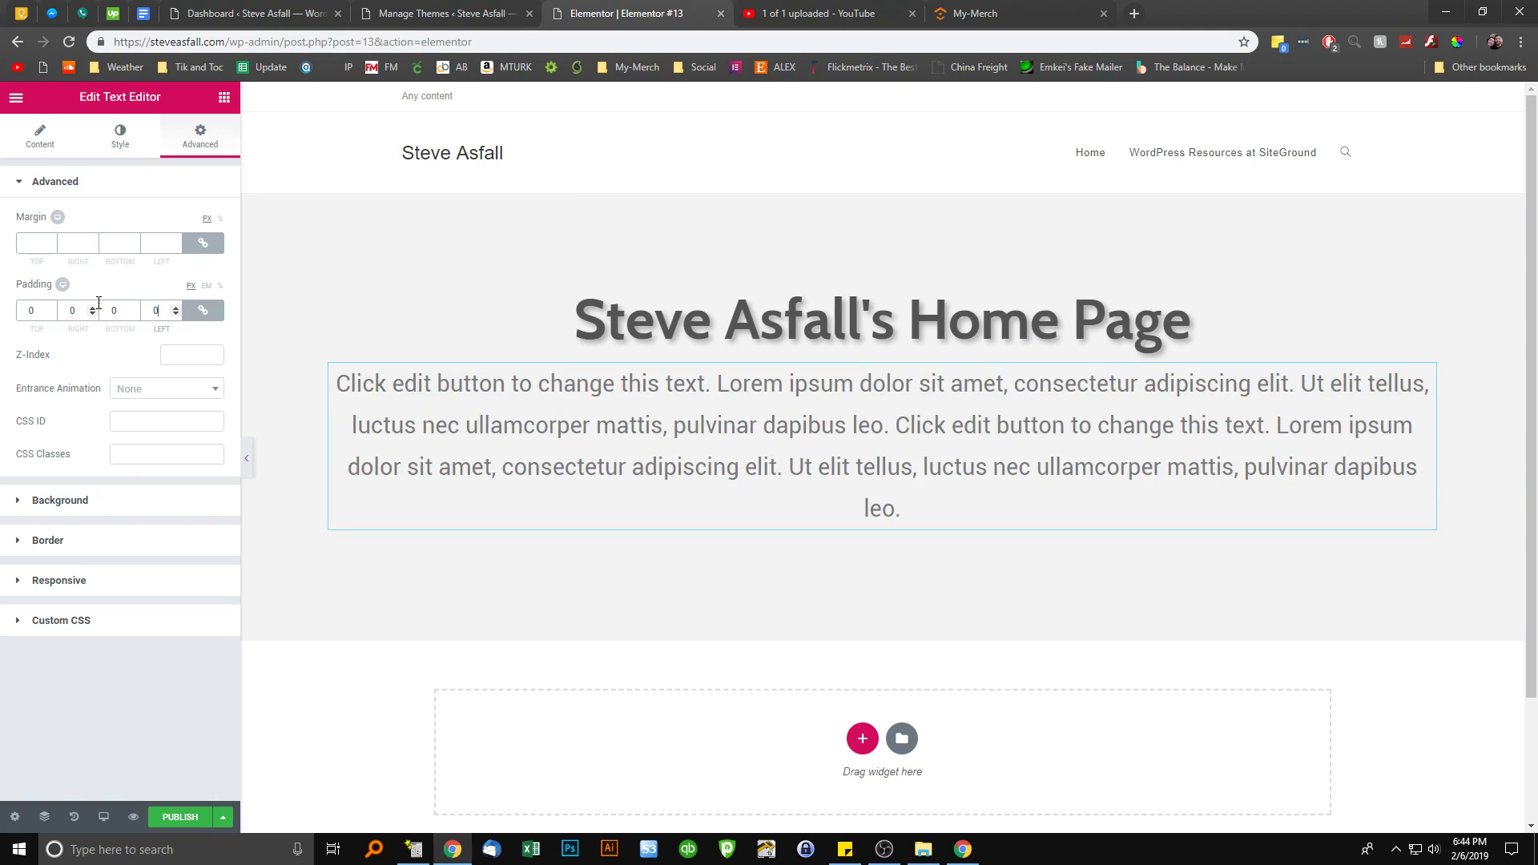
Add an Image widget above the heading and insert the iceberg picture from the media library
left_click(224, 97)
left_click_drag(64, 328, 597, 306)
left_click(143, 313)
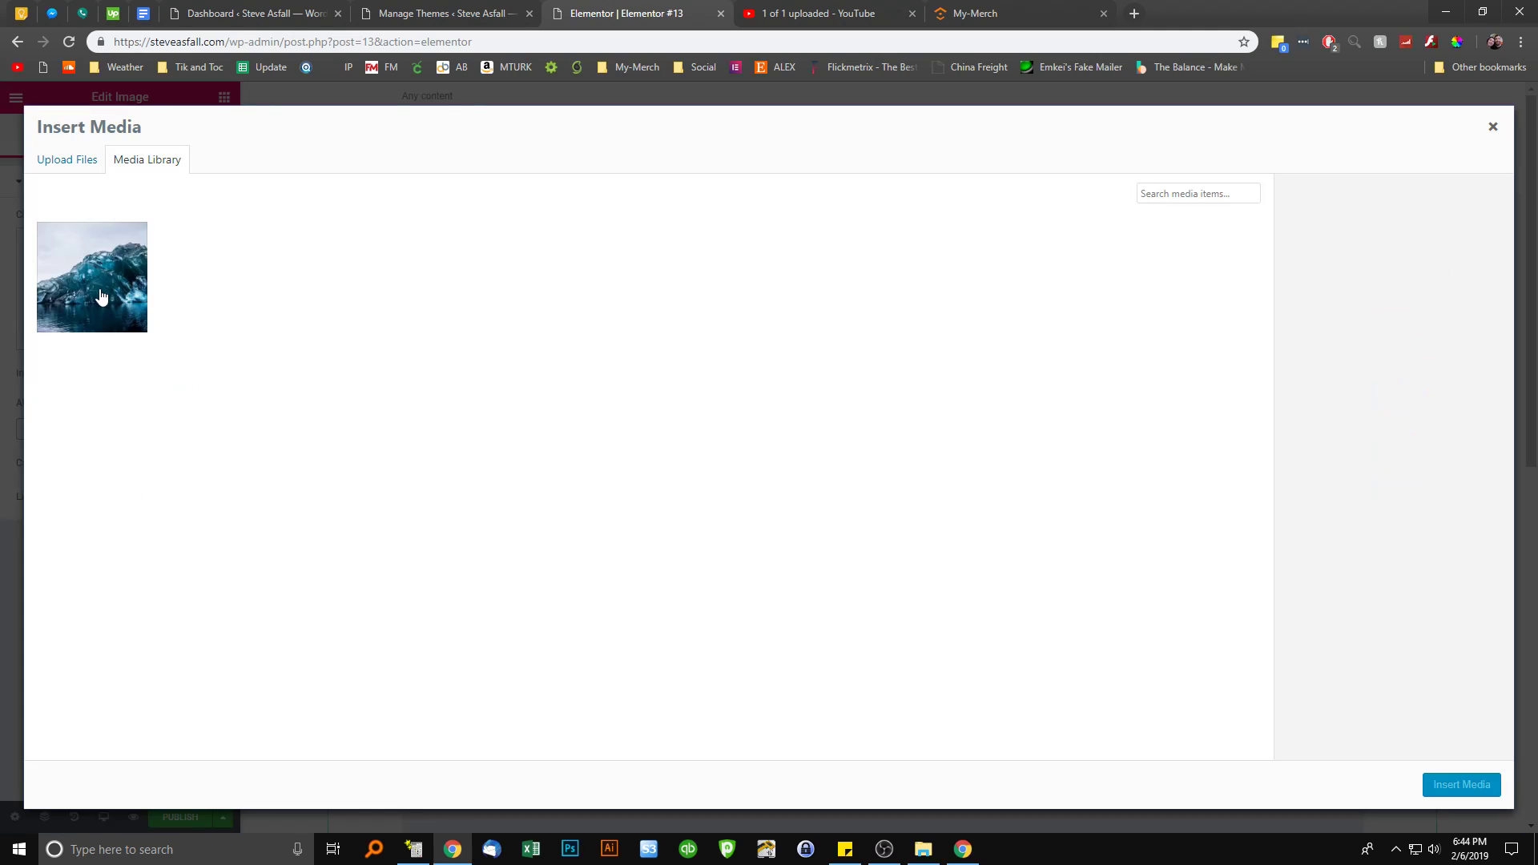
left_click(100, 291)
left_click(1449, 781)
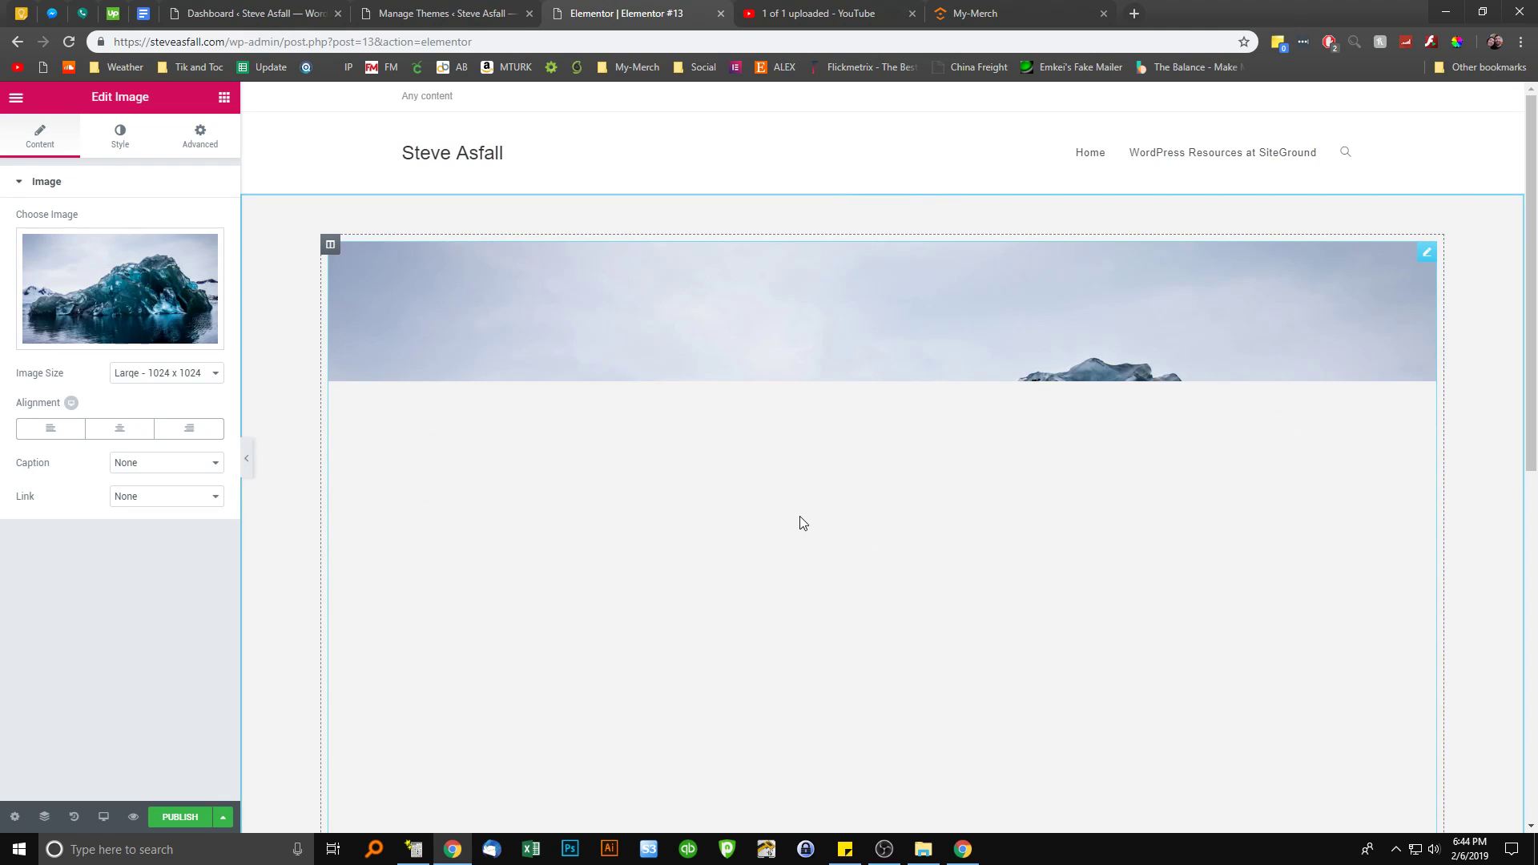
Try the Thumbnail - 150 x 150 size on the iceberg image and settle on Medium Large - 768 x 0
scroll(585, 463, "down", 7)
scroll(593, 453, "up", 3)
scroll(606, 454, "up", 3)
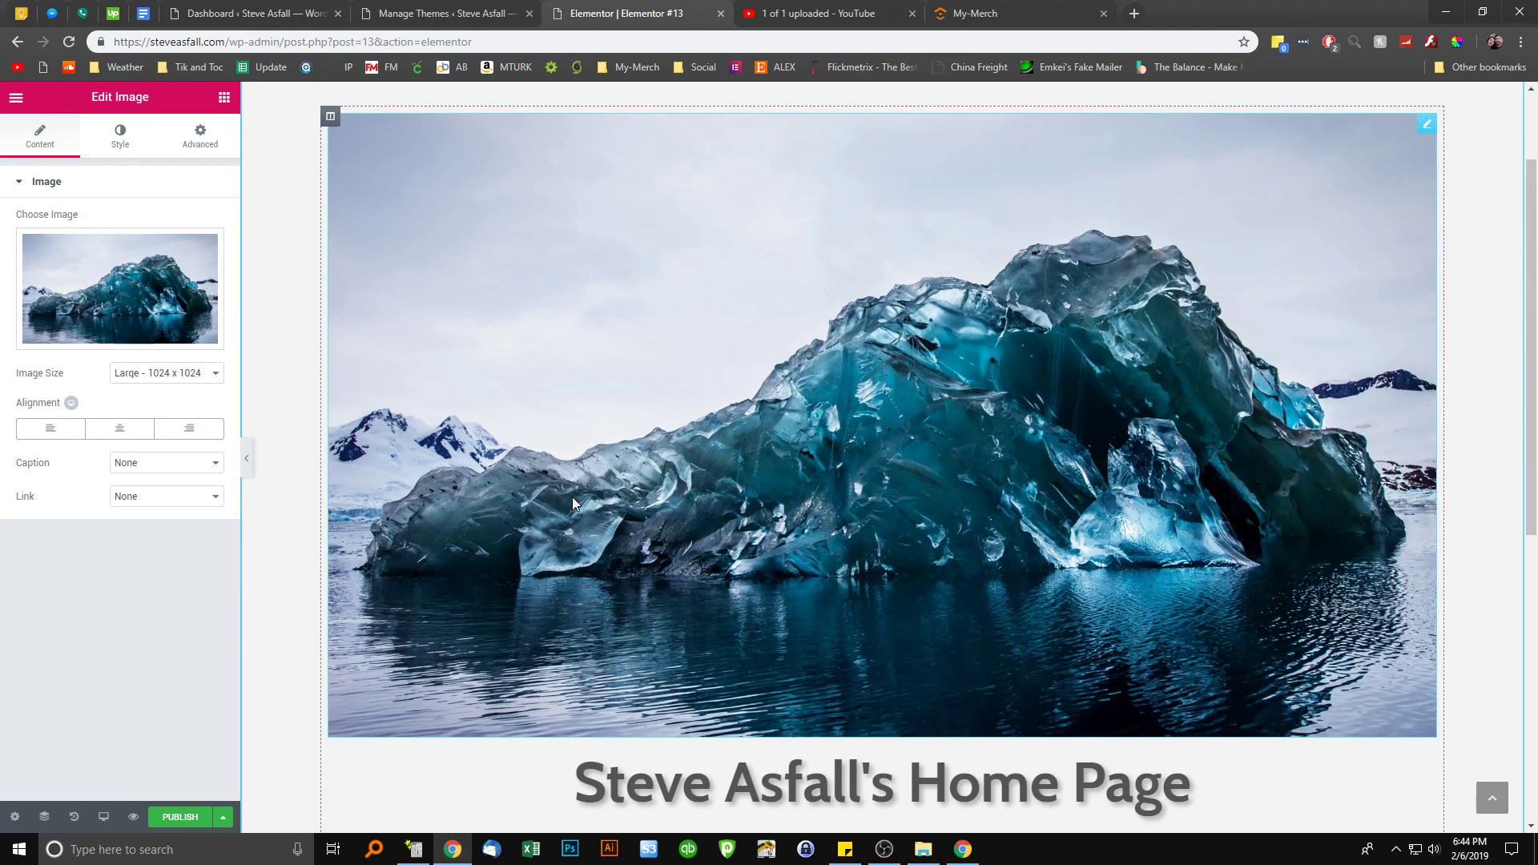
left_click(166, 372)
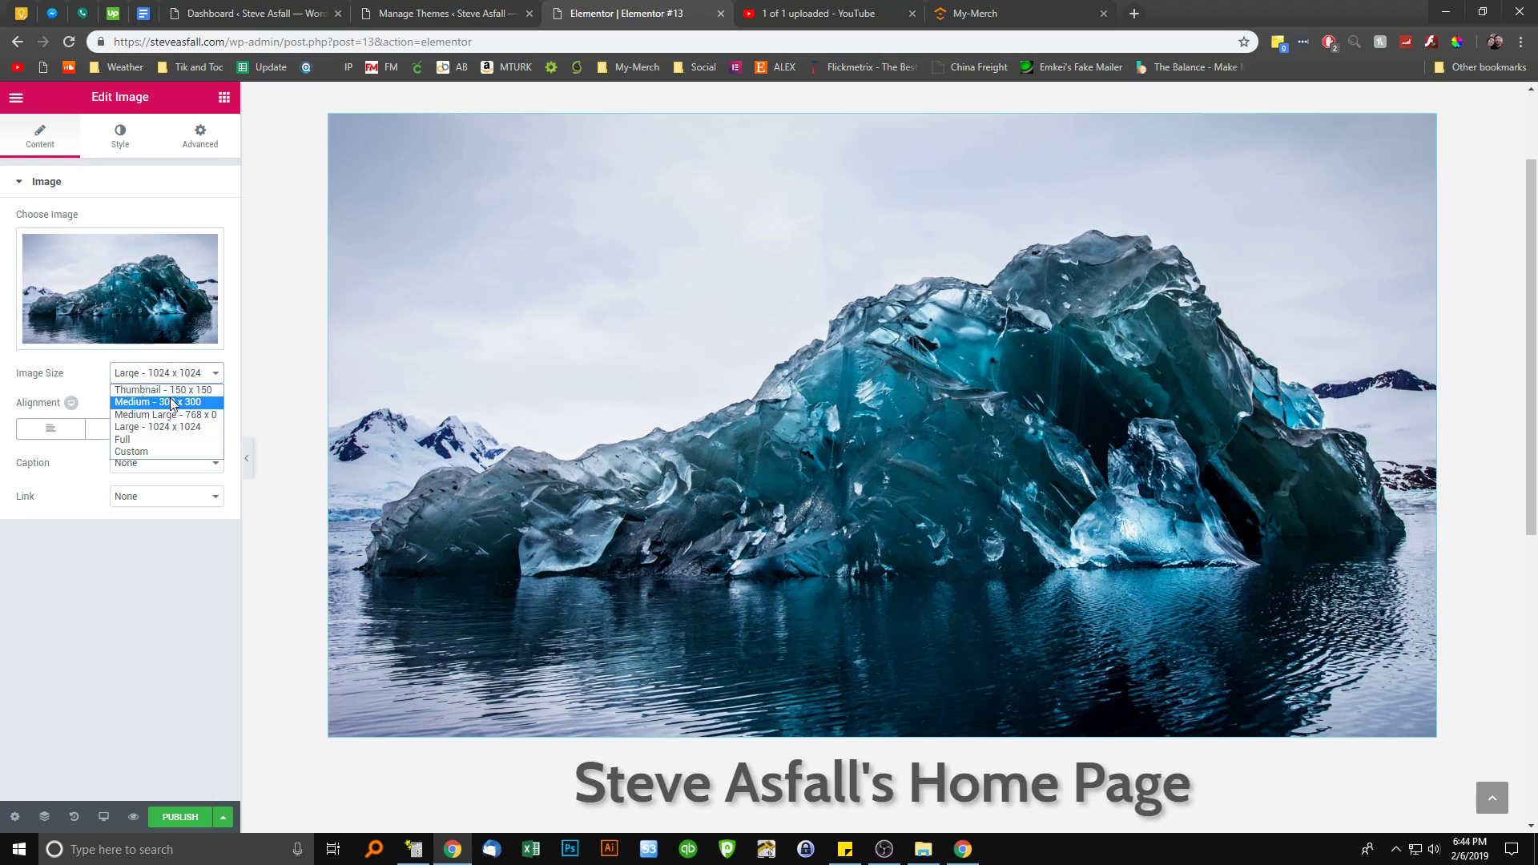
left_click(171, 391)
left_click(166, 372)
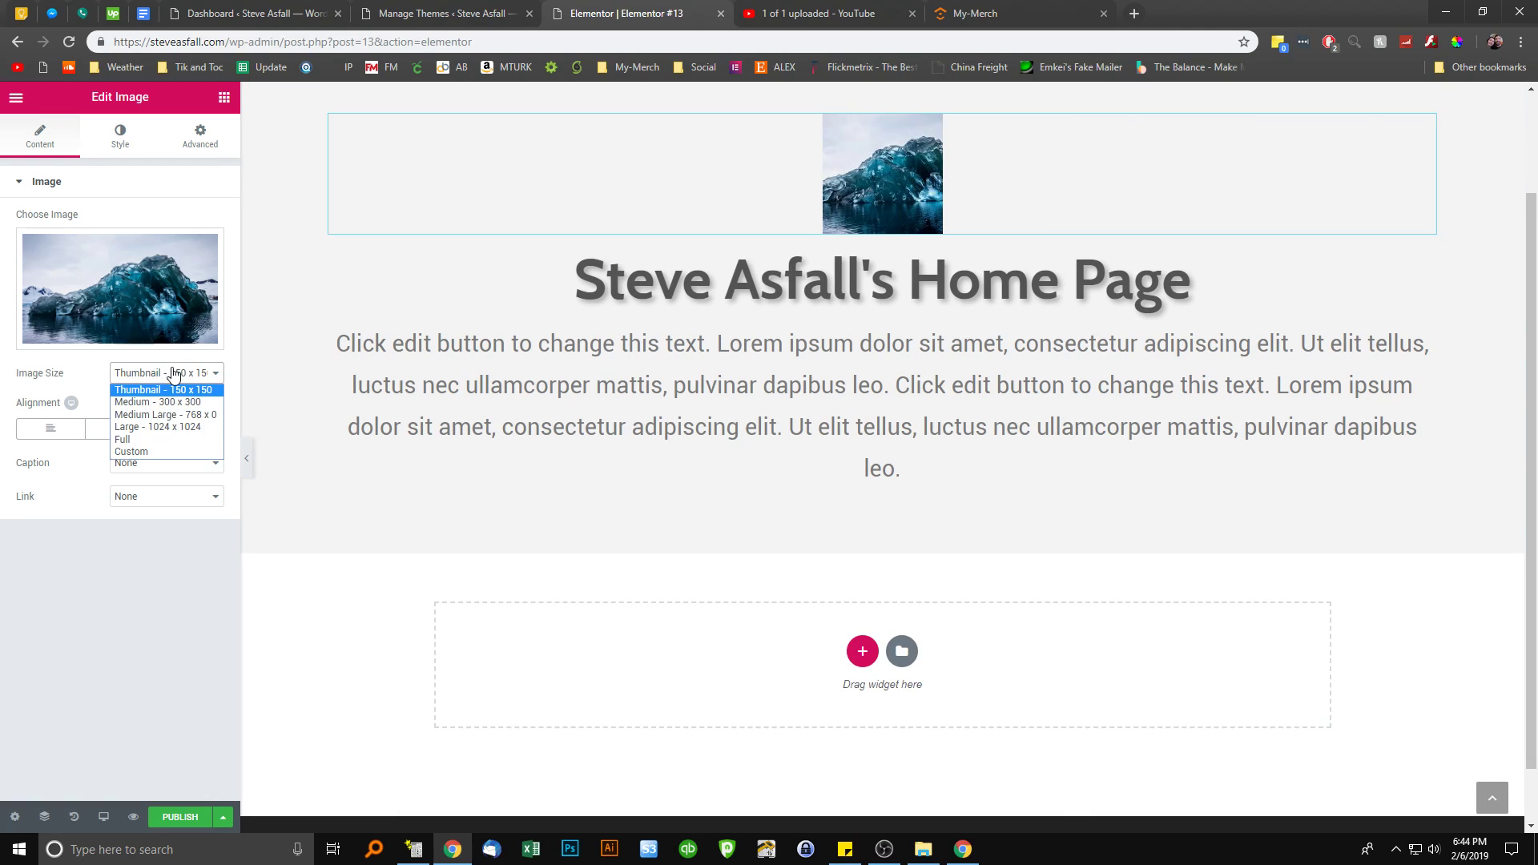
left_click(161, 408)
left_click(178, 373)
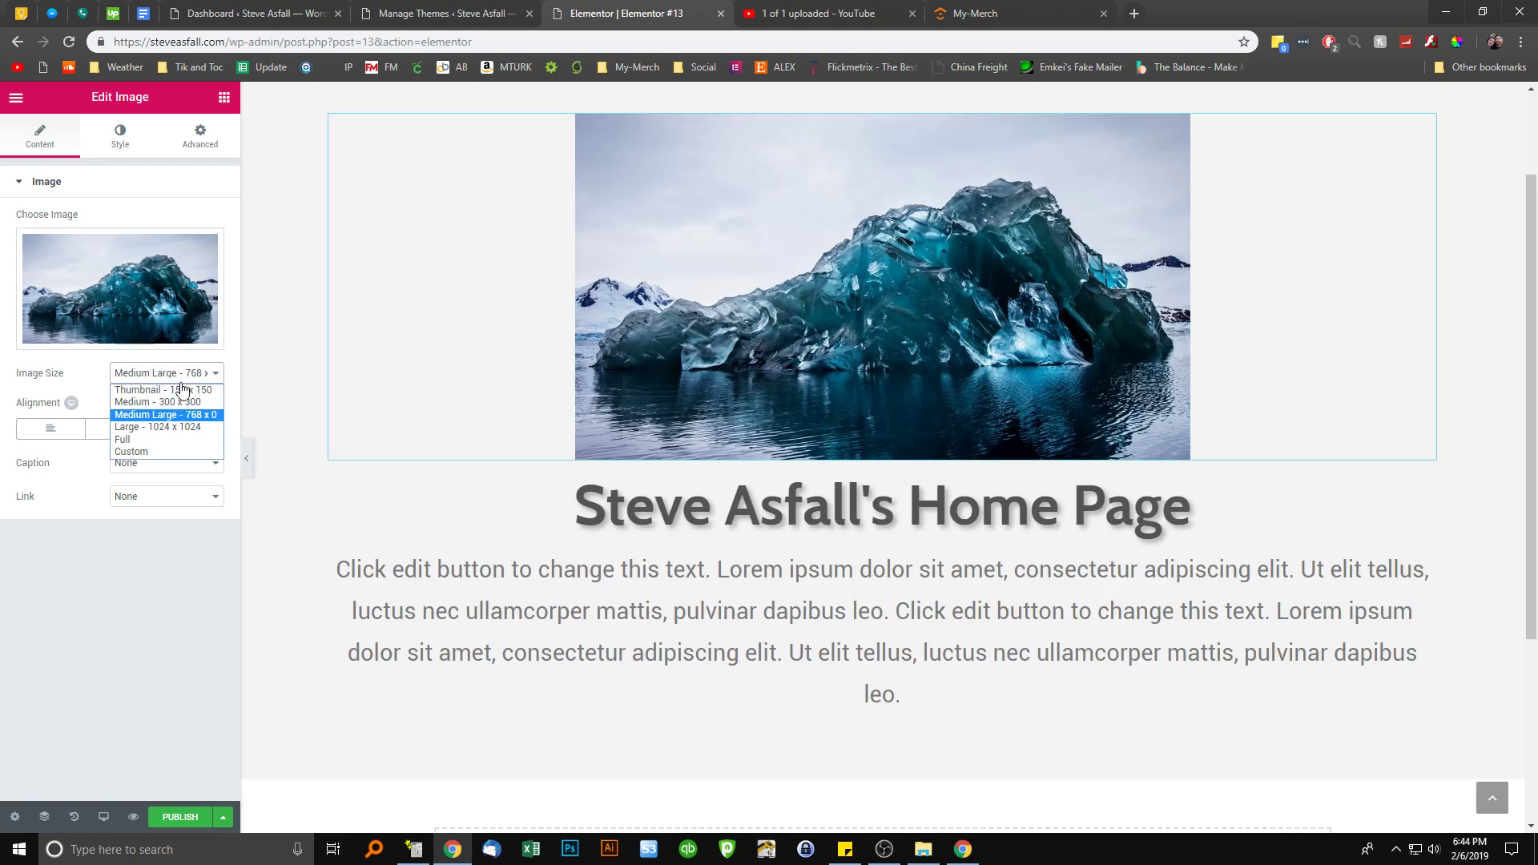
left_click(186, 401)
left_click(154, 376)
left_click(161, 408)
Align the iceberg image to the centre with its caption set to None
left_click(122, 433)
left_click(141, 464)
left_click(142, 481)
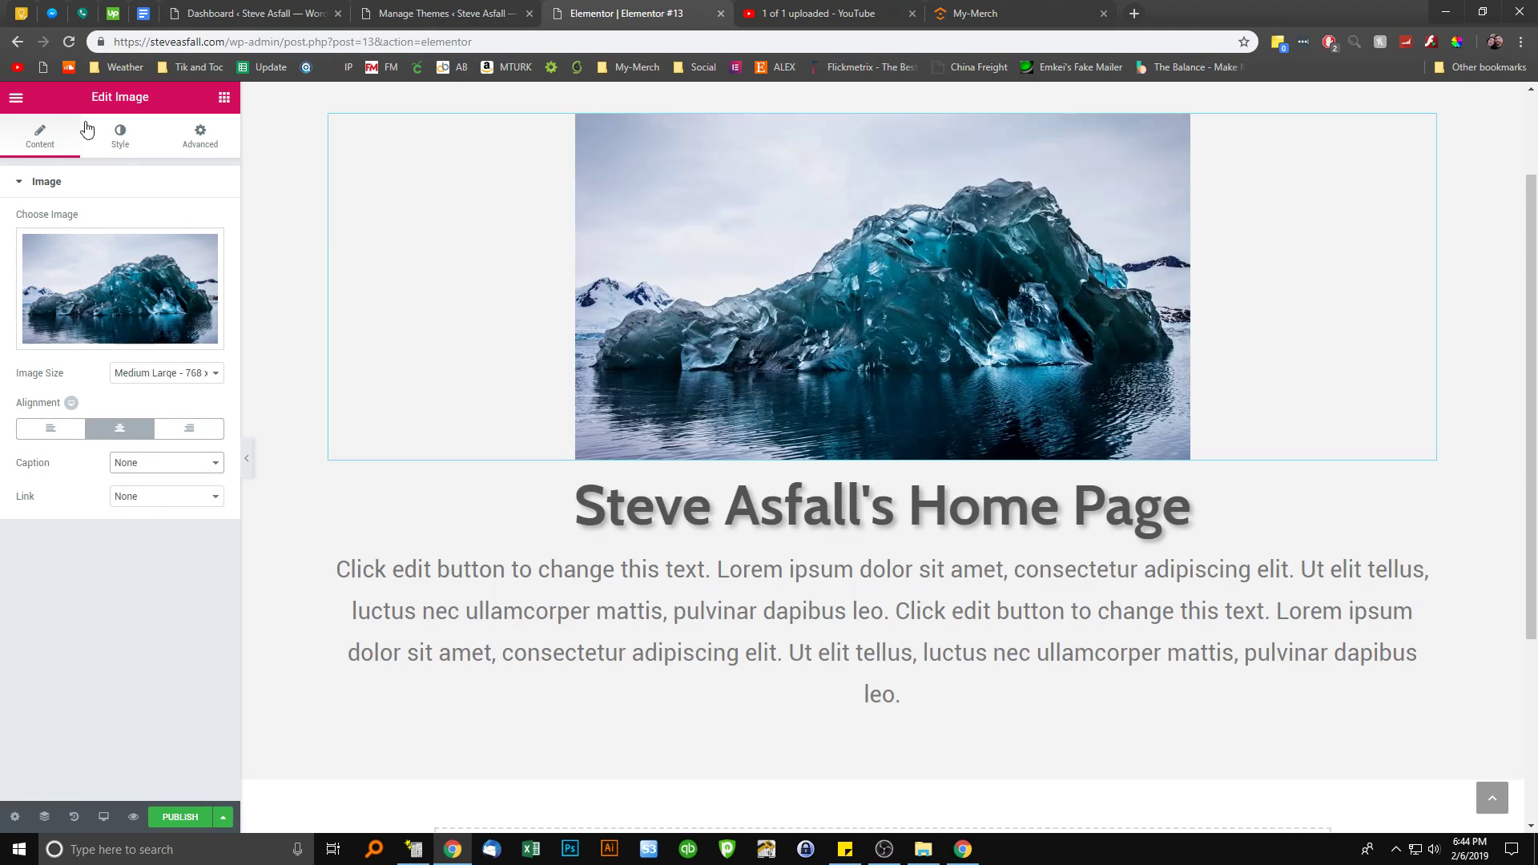
Set the iceberg image's width to 25% and its max width to 60%
left_click(122, 138)
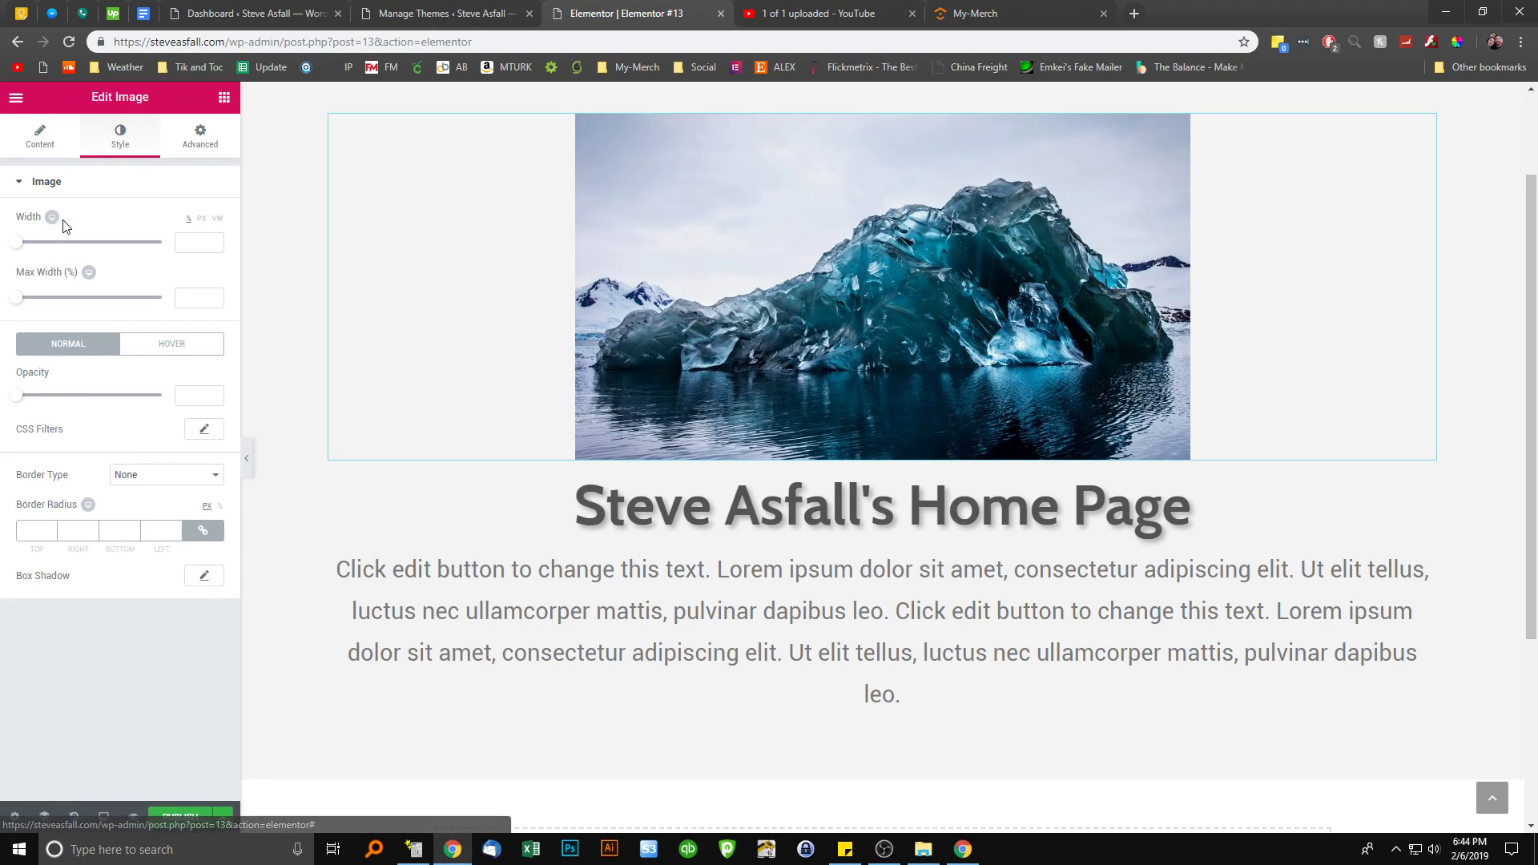
left_click_drag(26, 245, 62, 254)
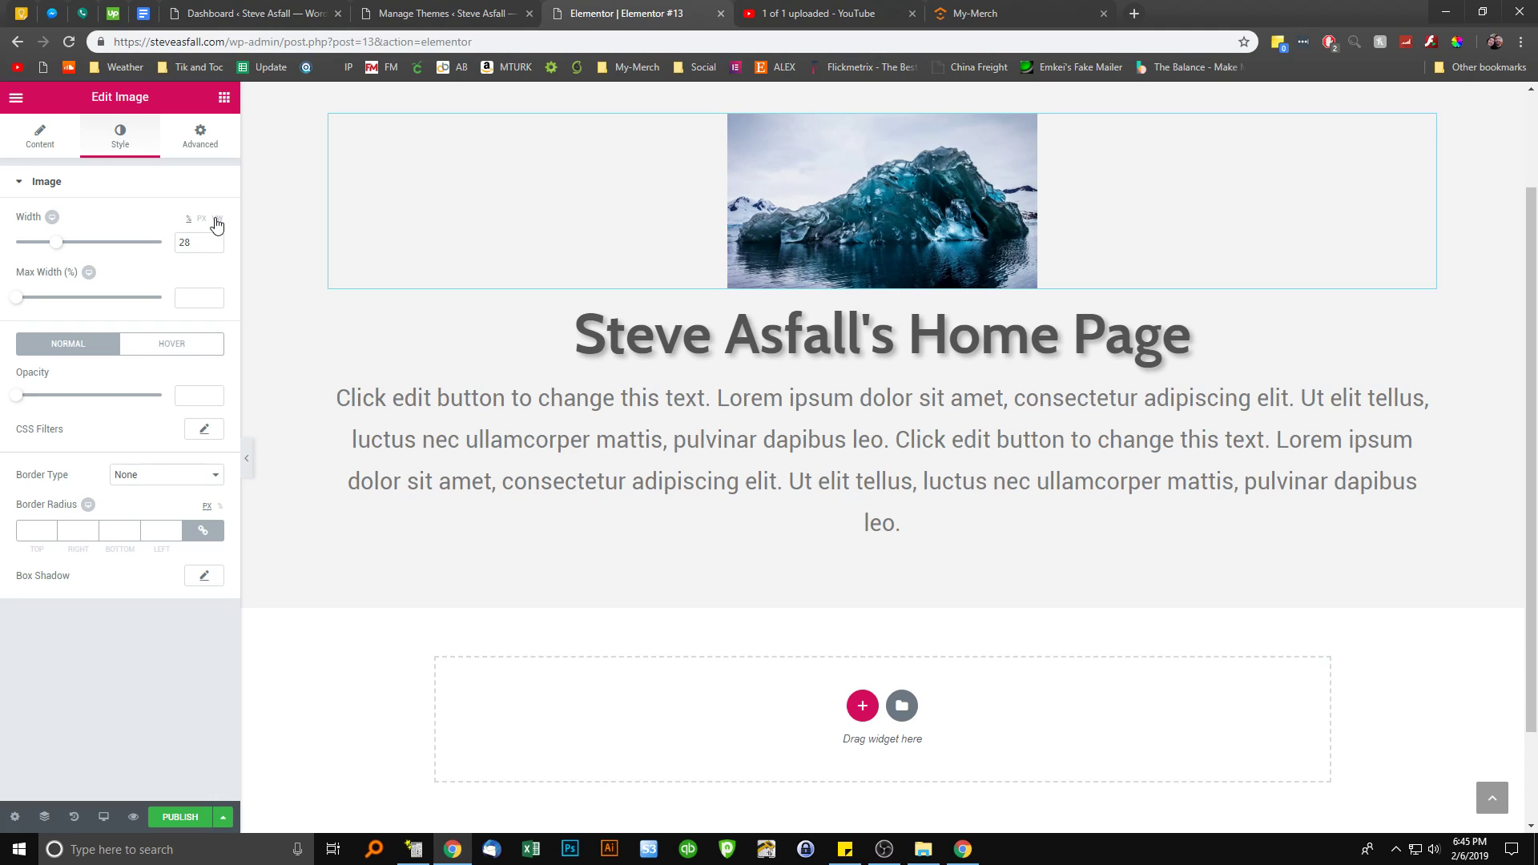
left_click_drag(64, 244, 57, 245)
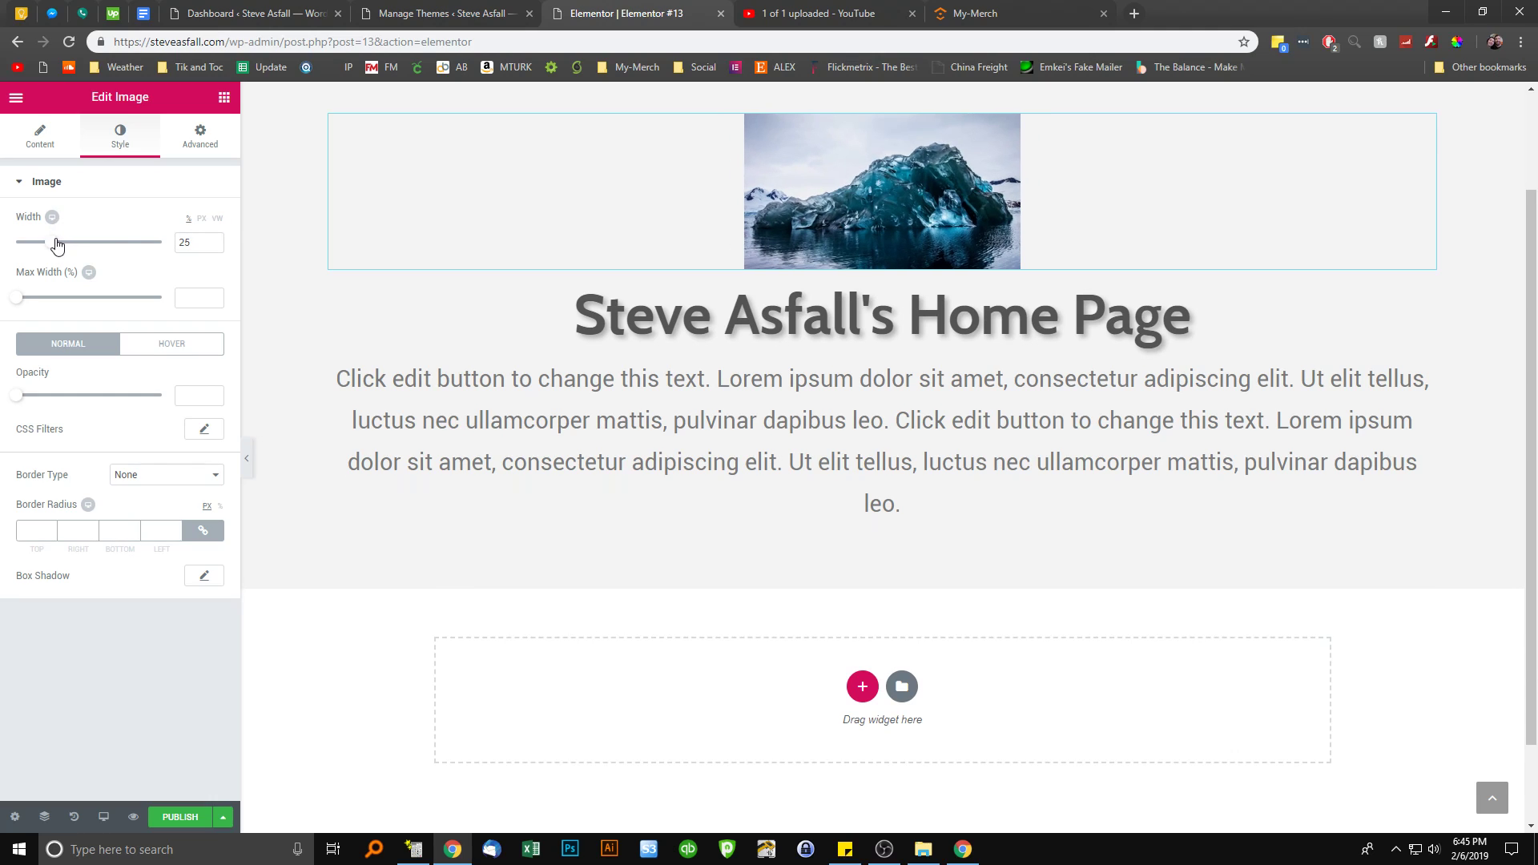
left_click_drag(22, 299, 100, 310)
Try a box shadow and corner radii between 50 and 107 px on the image, clearing the shadow and resetting the radius to 0
left_click(201, 577)
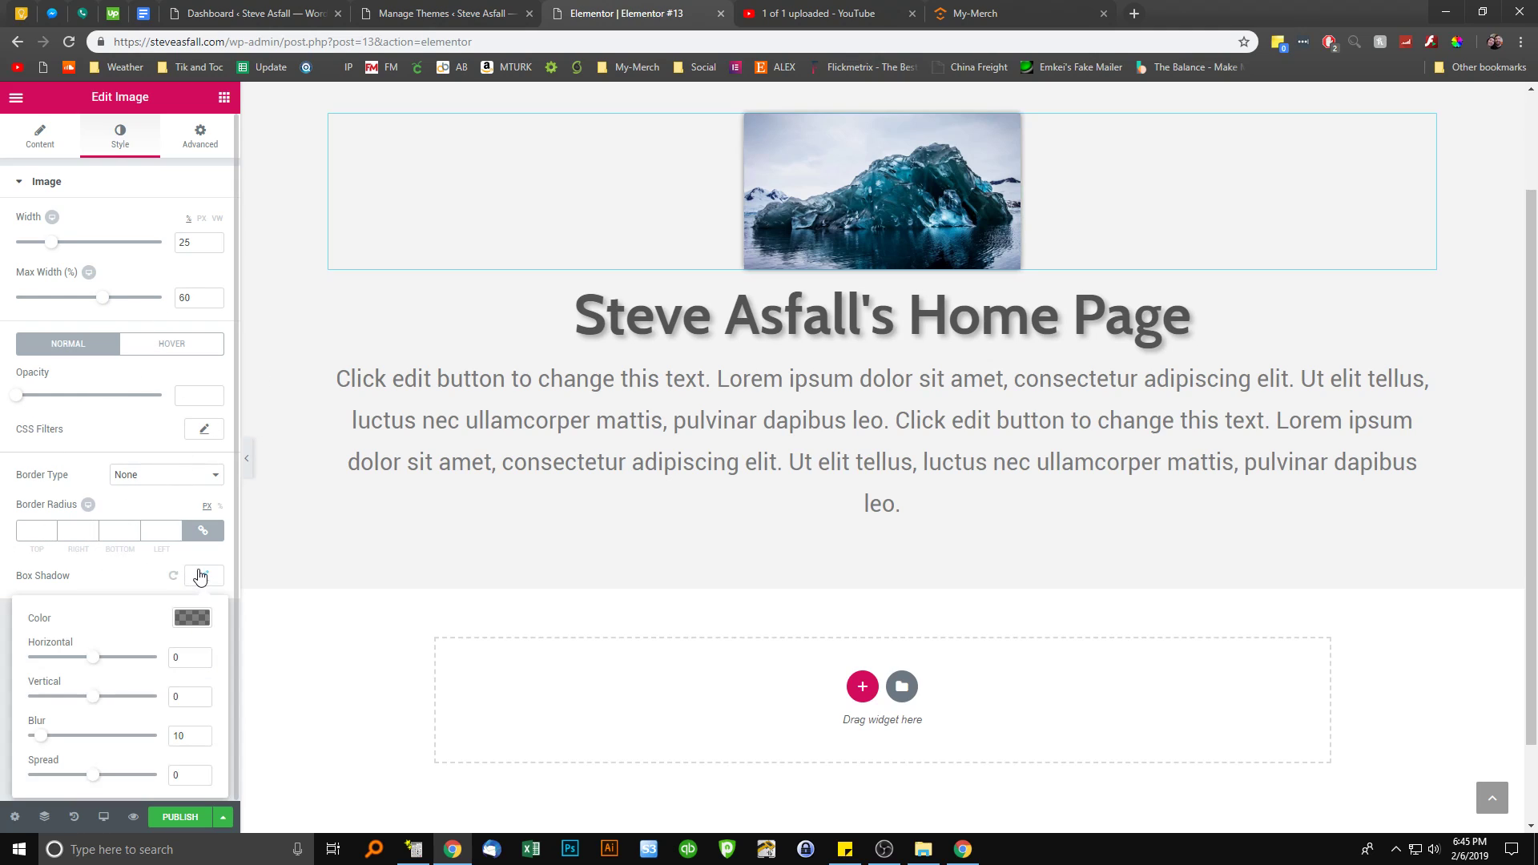
left_click(173, 577)
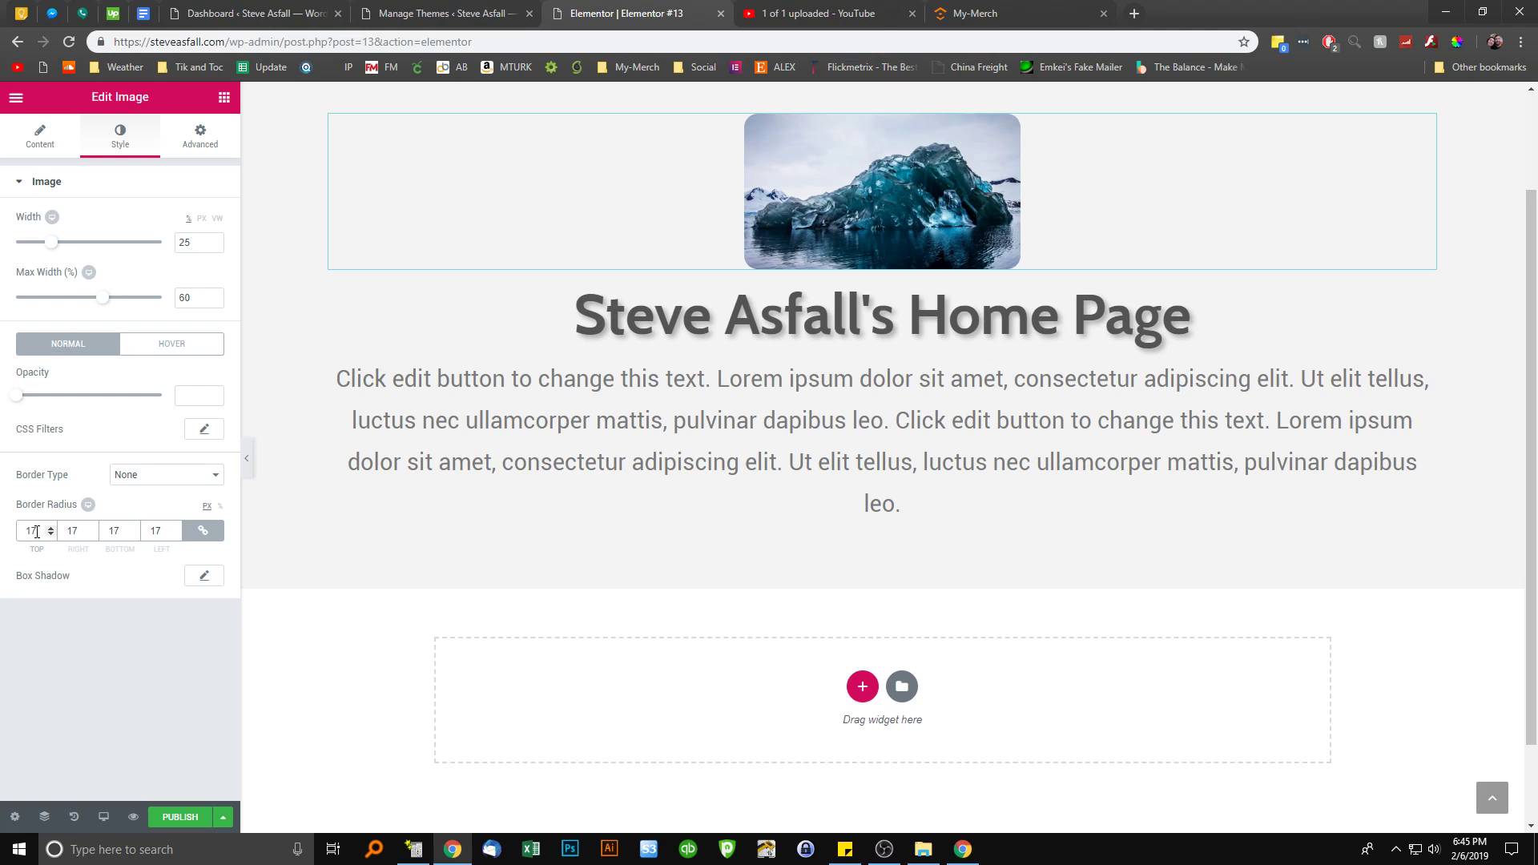
type("100")
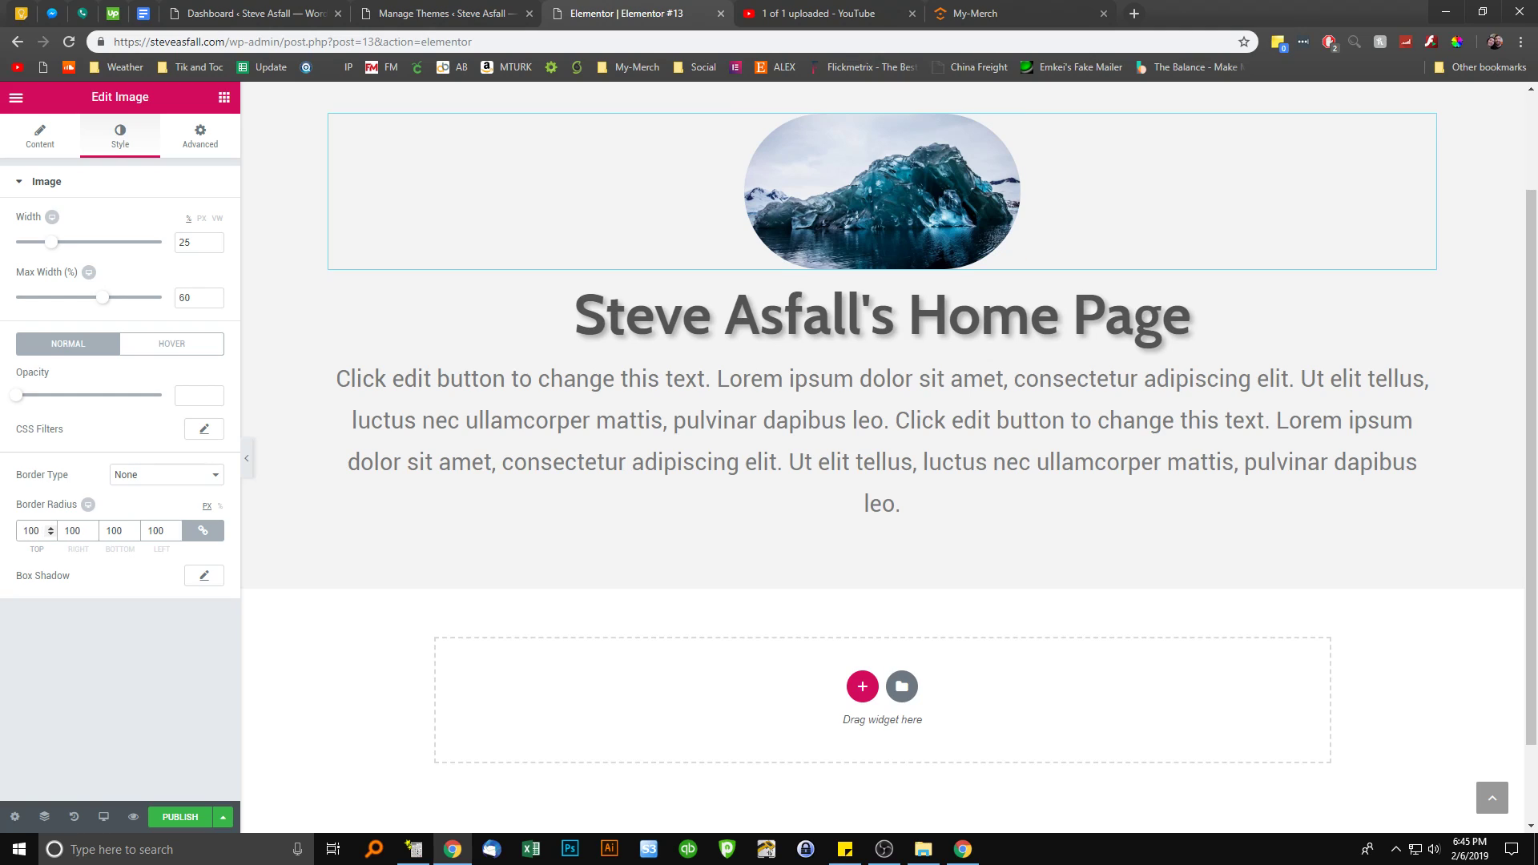
type("50")
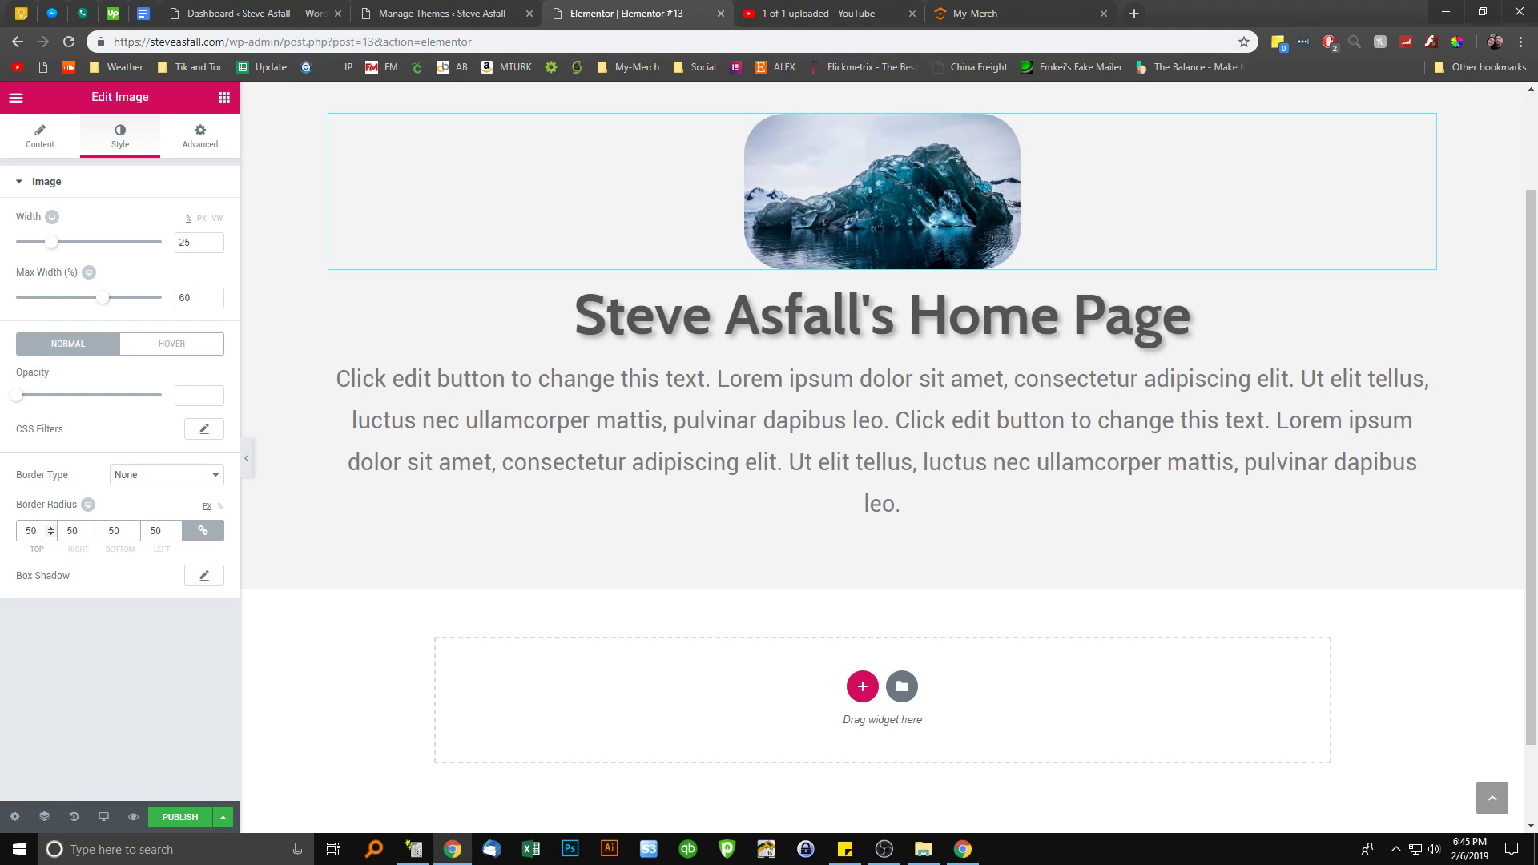
key("Up")
key("Up")
key("Up")
key("Up")
key("Up")
key("Up")
key("Up")
key("Up")
key("Up")
key("Up")
key("Up")
key("Up")
key("Up")
key("Up")
key("Up")
key("Up")
key("Up")
key("Up")
key("Up")
key("Up")
key("Up")
key("Up")
key("Up")
key("Up")
key("Up")
key("Up")
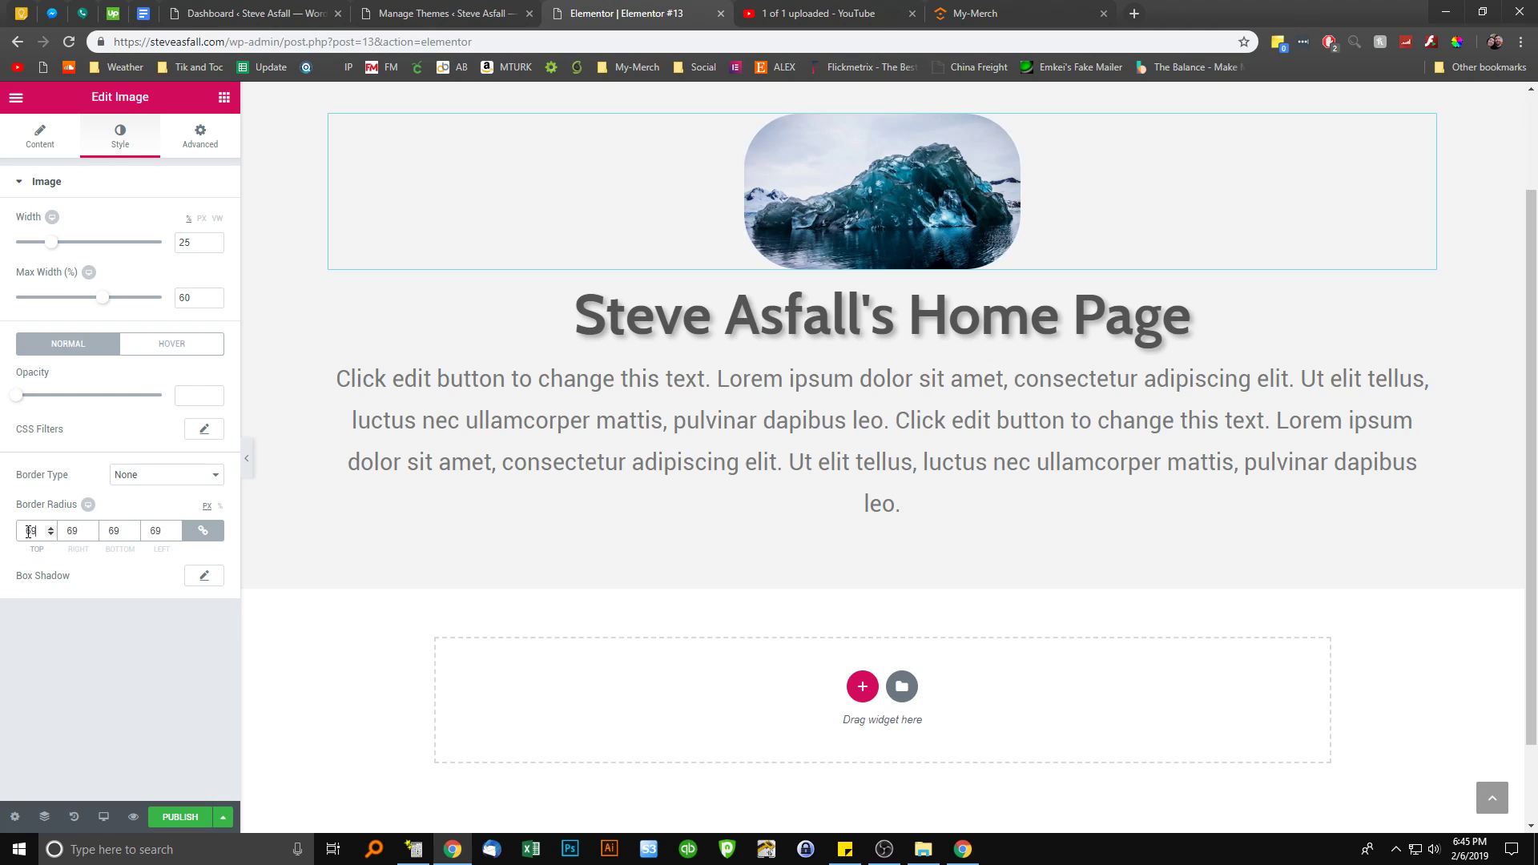
key("Up")
key("Up")
key("Up")
key("Up")
key("Up")
key("Up")
key("Up")
key("Up")
key("Up")
key("Up")
key("Up")
key("Up")
key("Up")
key("Up")
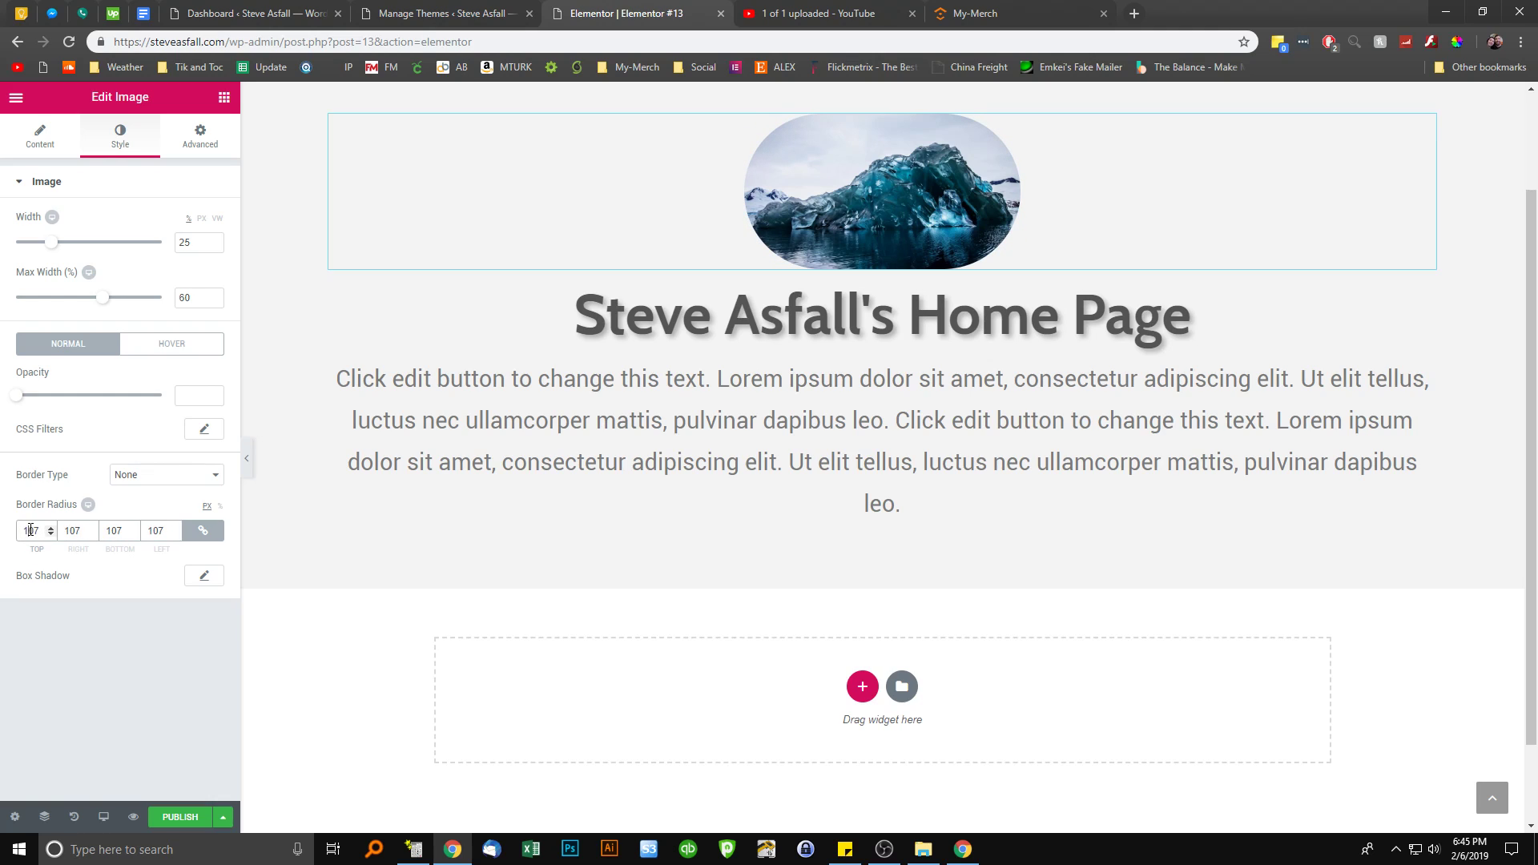
type("0")
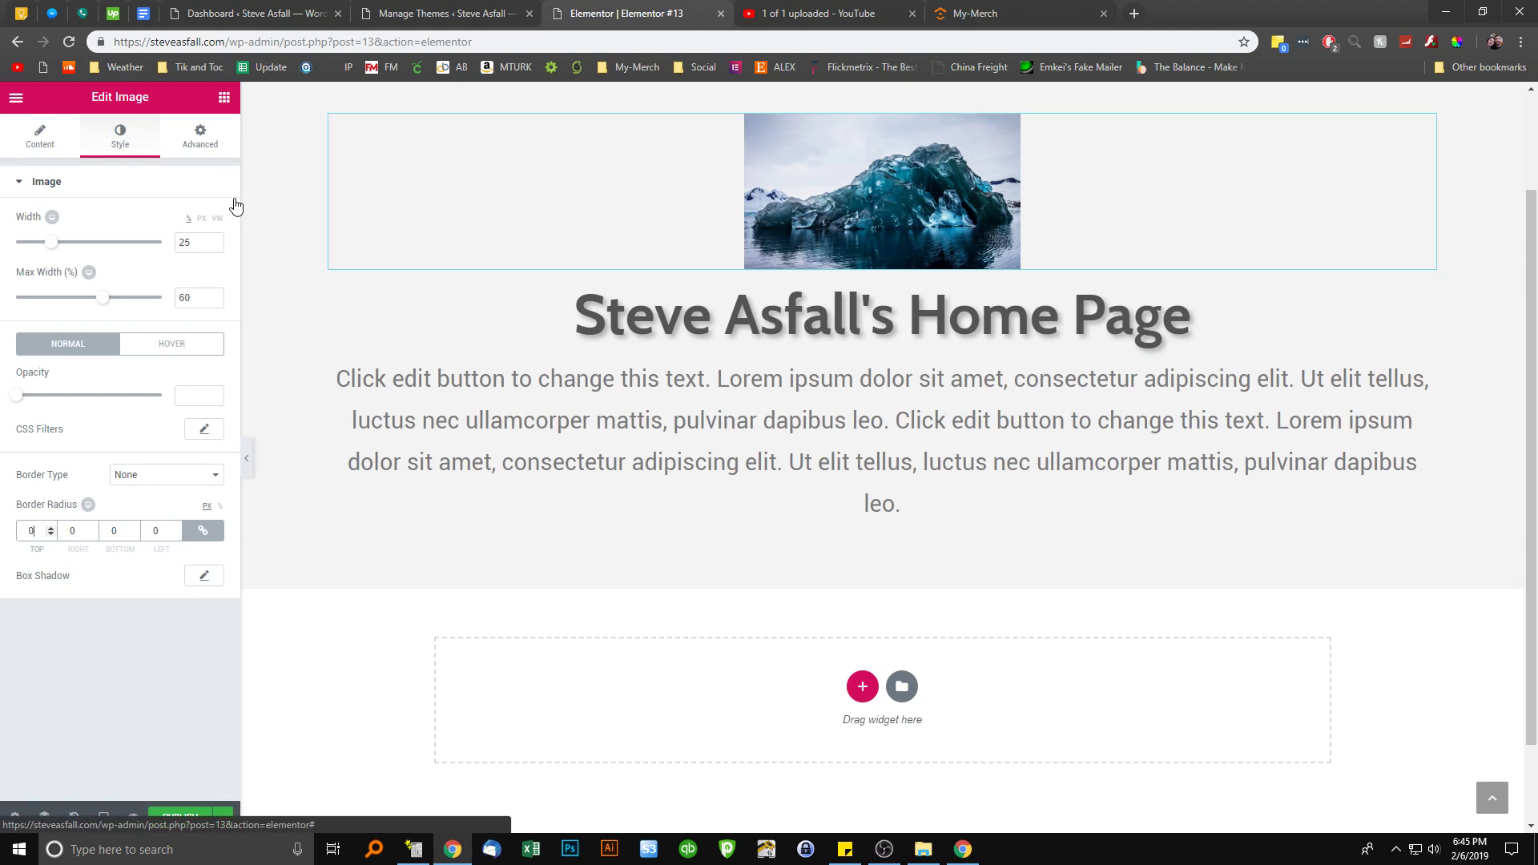
Switch to the My-Merch site, examine its three-column "Praise from our Influencers" section, and return to the Elementor page
scroll(317, 314, "up", 1)
scroll(317, 314, "up", 1)
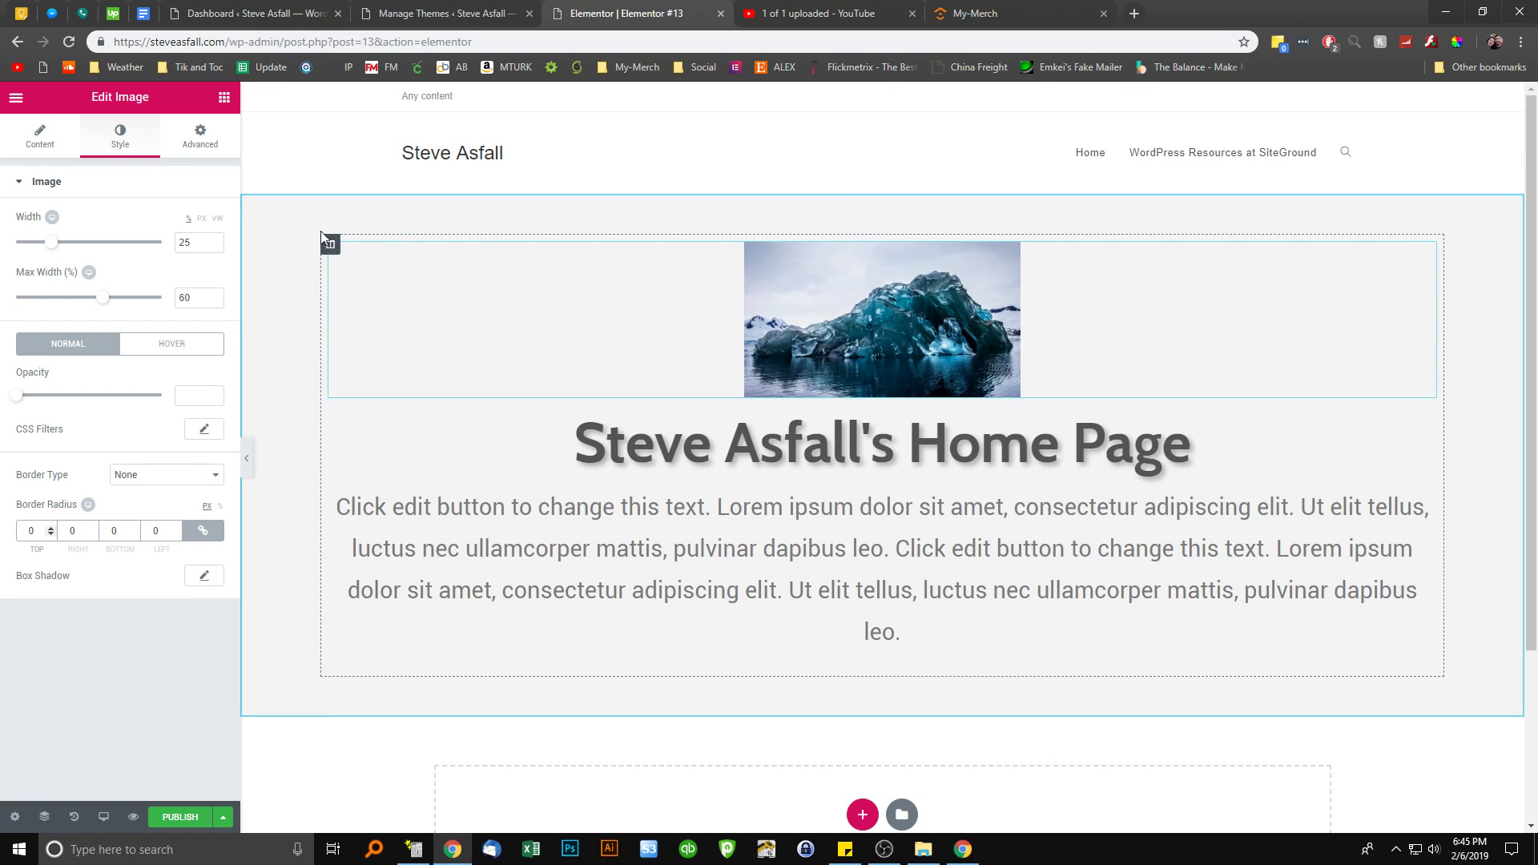
left_click(224, 97)
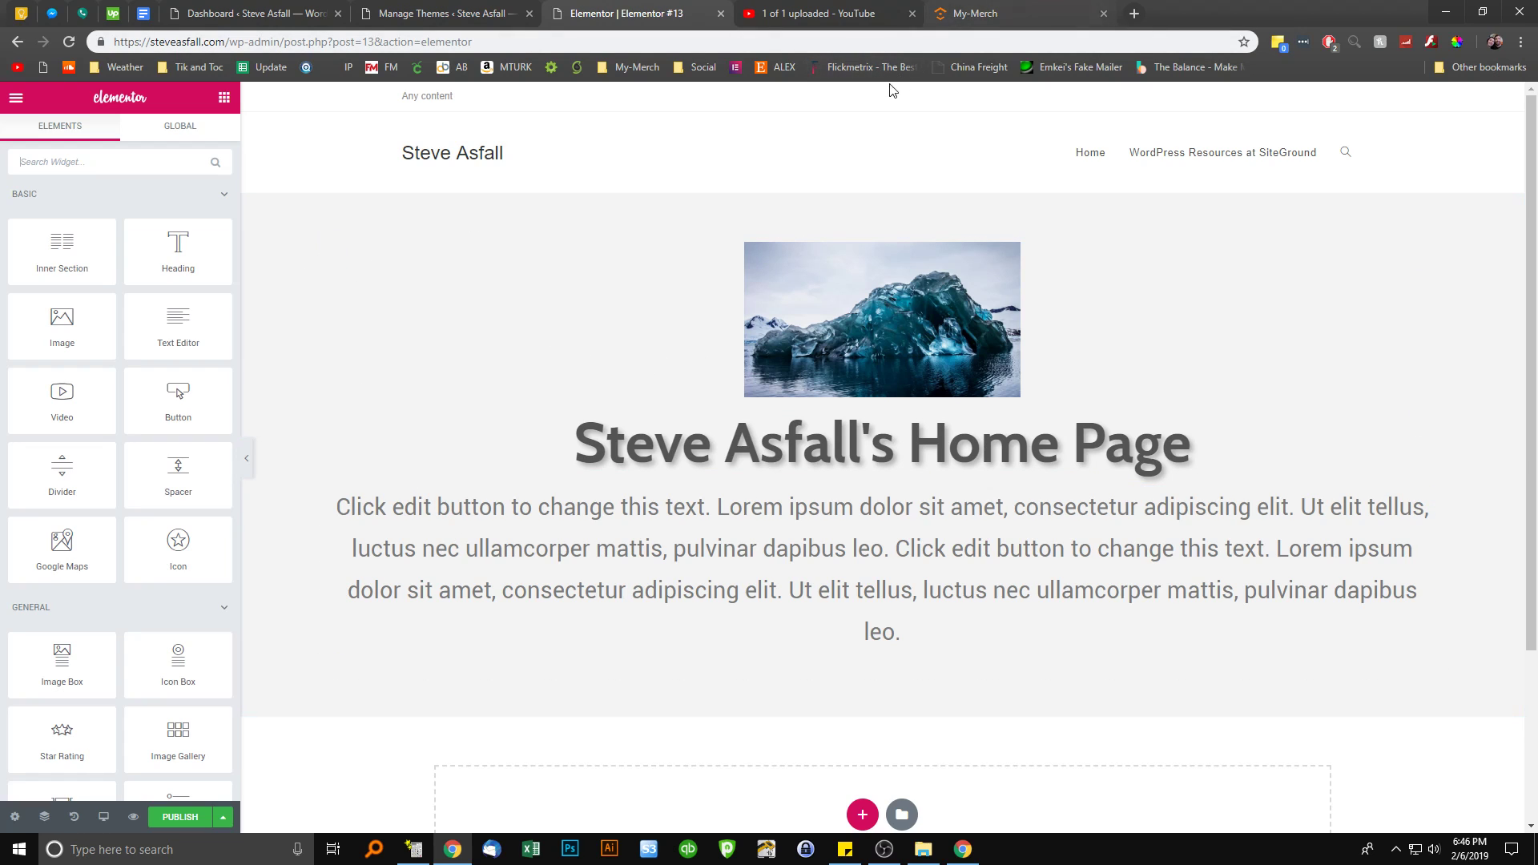
left_click(975, 14)
scroll(806, 313, "up", 7)
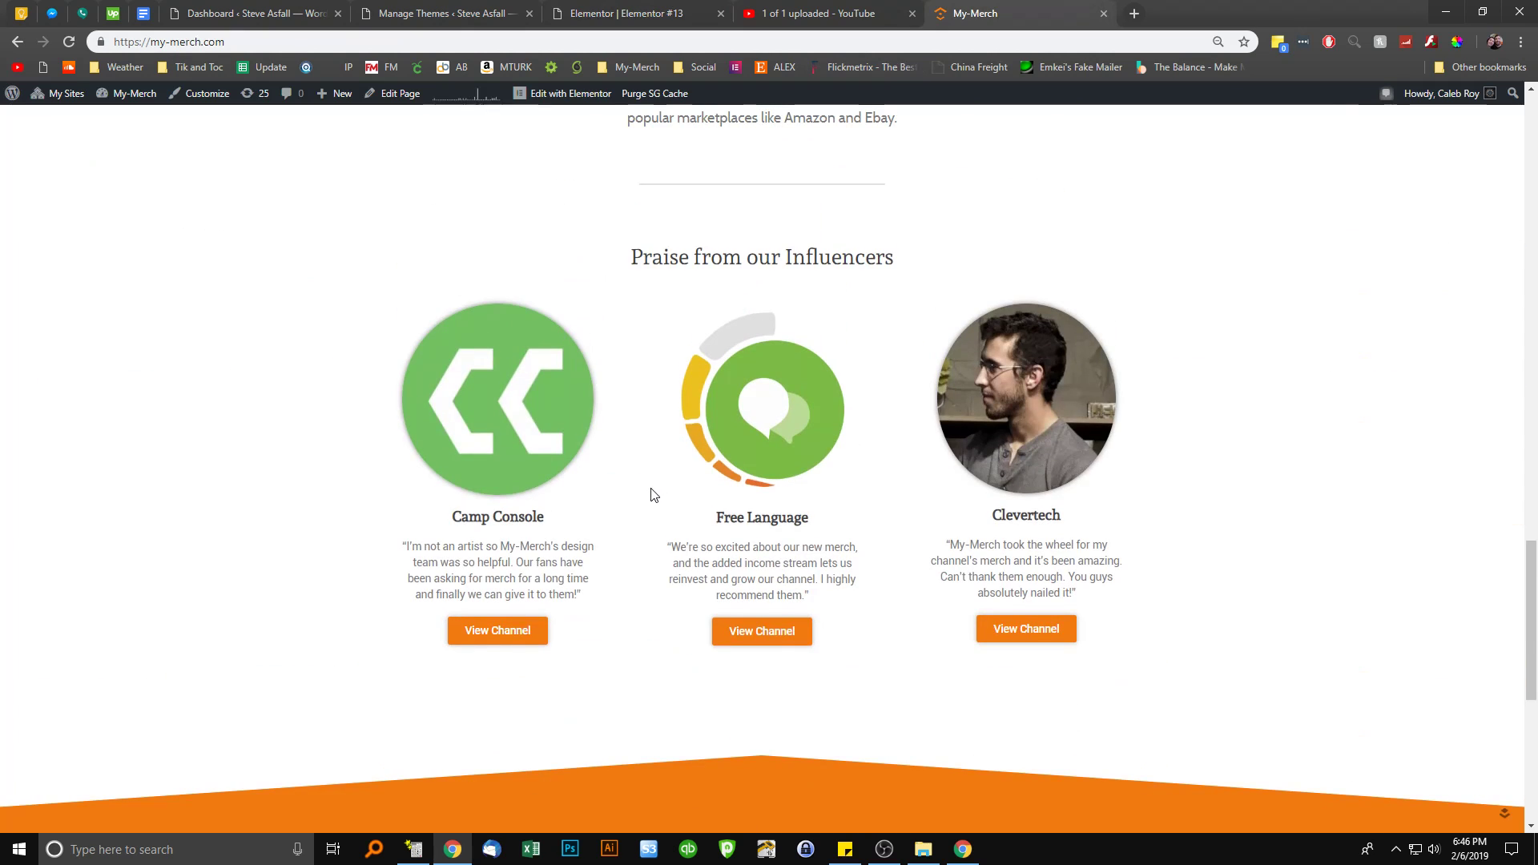
left_click_drag(500, 577, 441, 564)
left_click(445, 562)
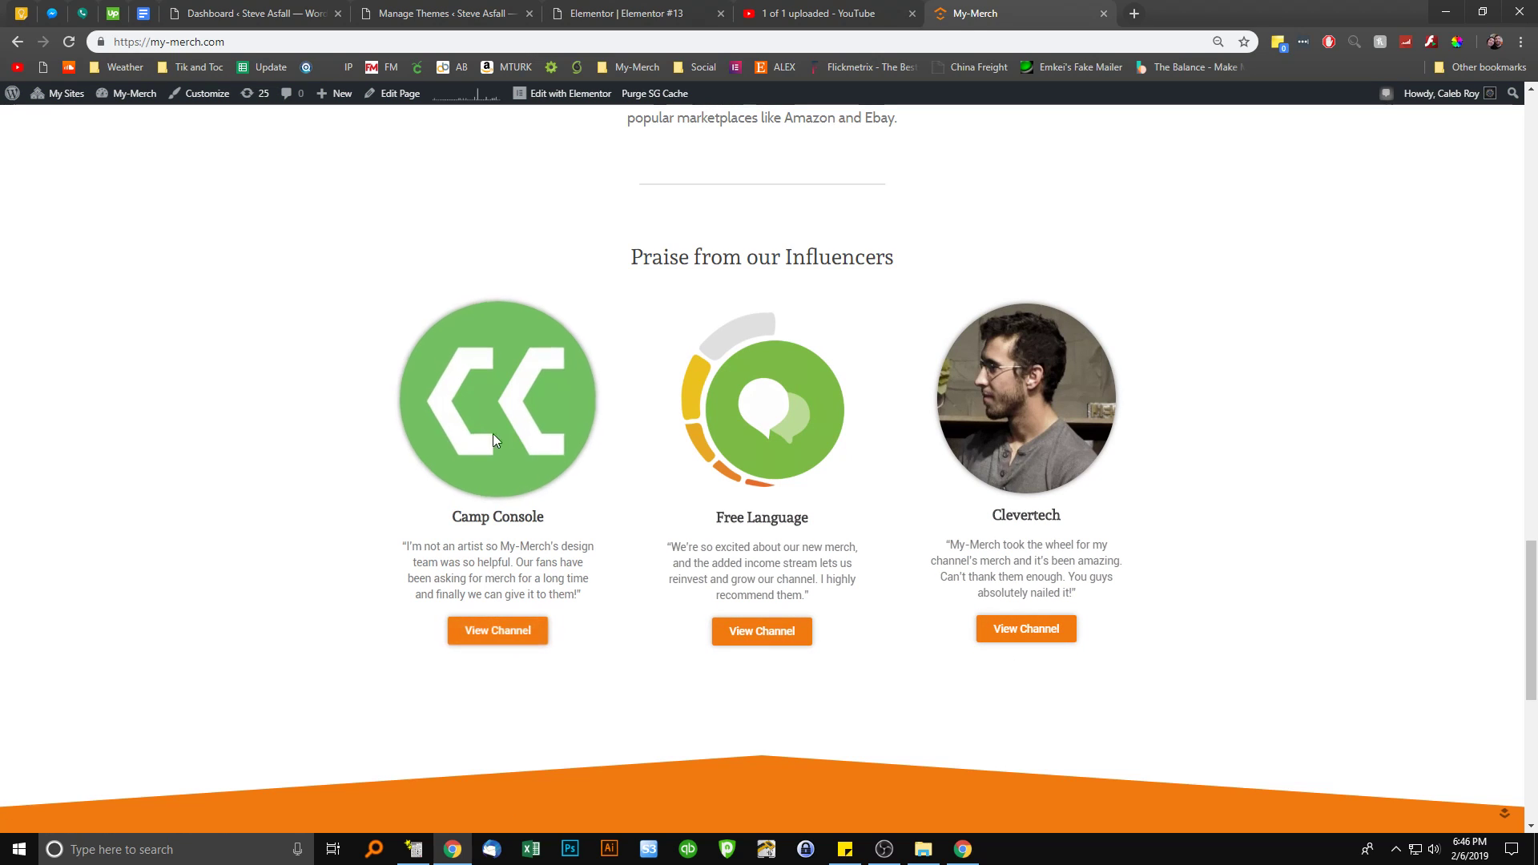
left_click_drag(694, 258, 834, 258)
left_click(838, 250)
left_click(591, 13)
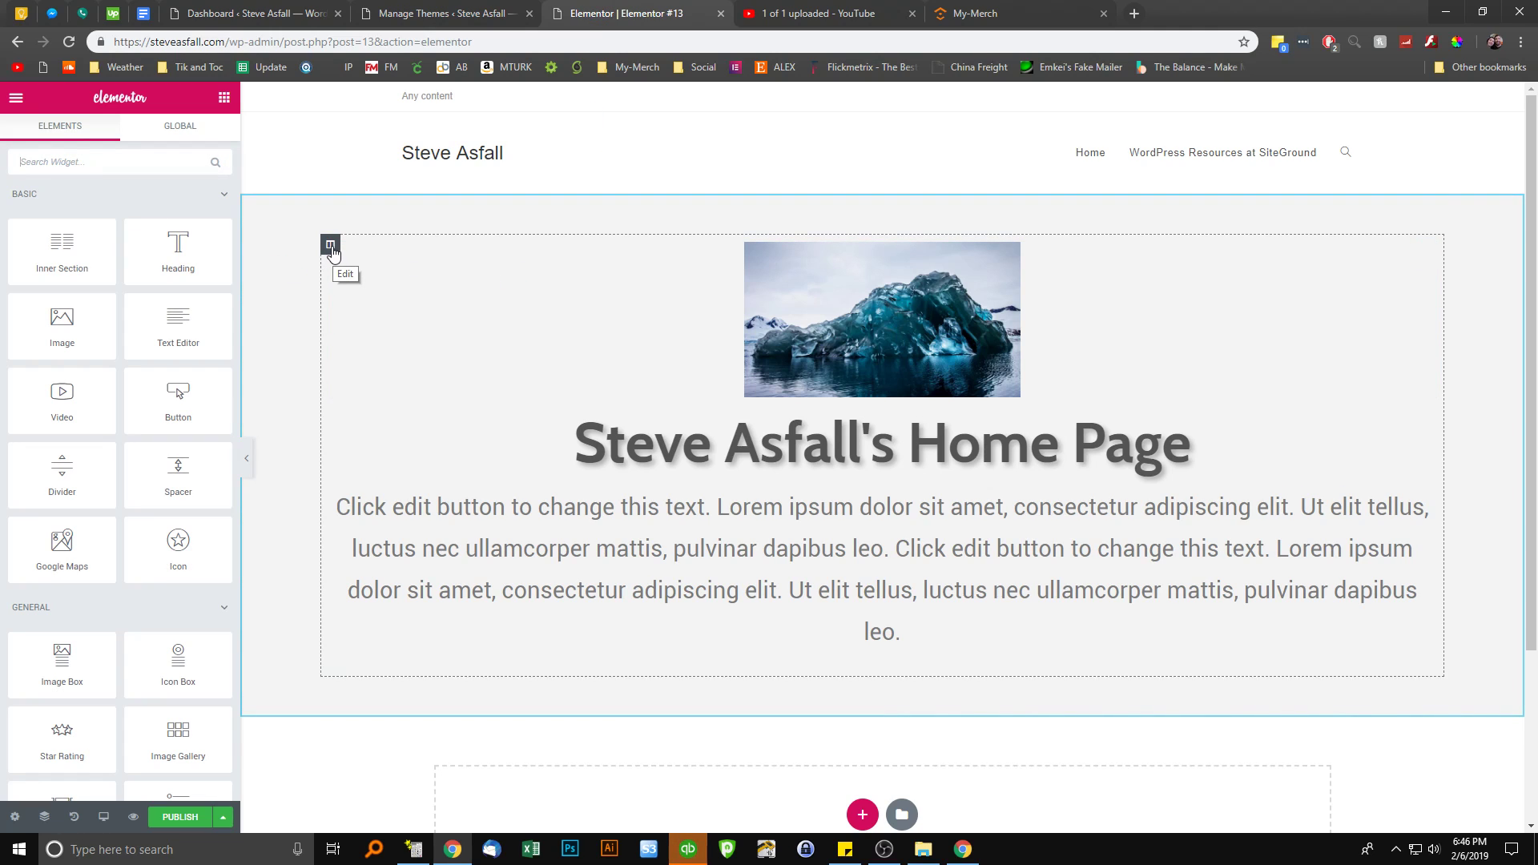
Try duplicating the column with the image, heading and text, and delete the second column
right_click(333, 252)
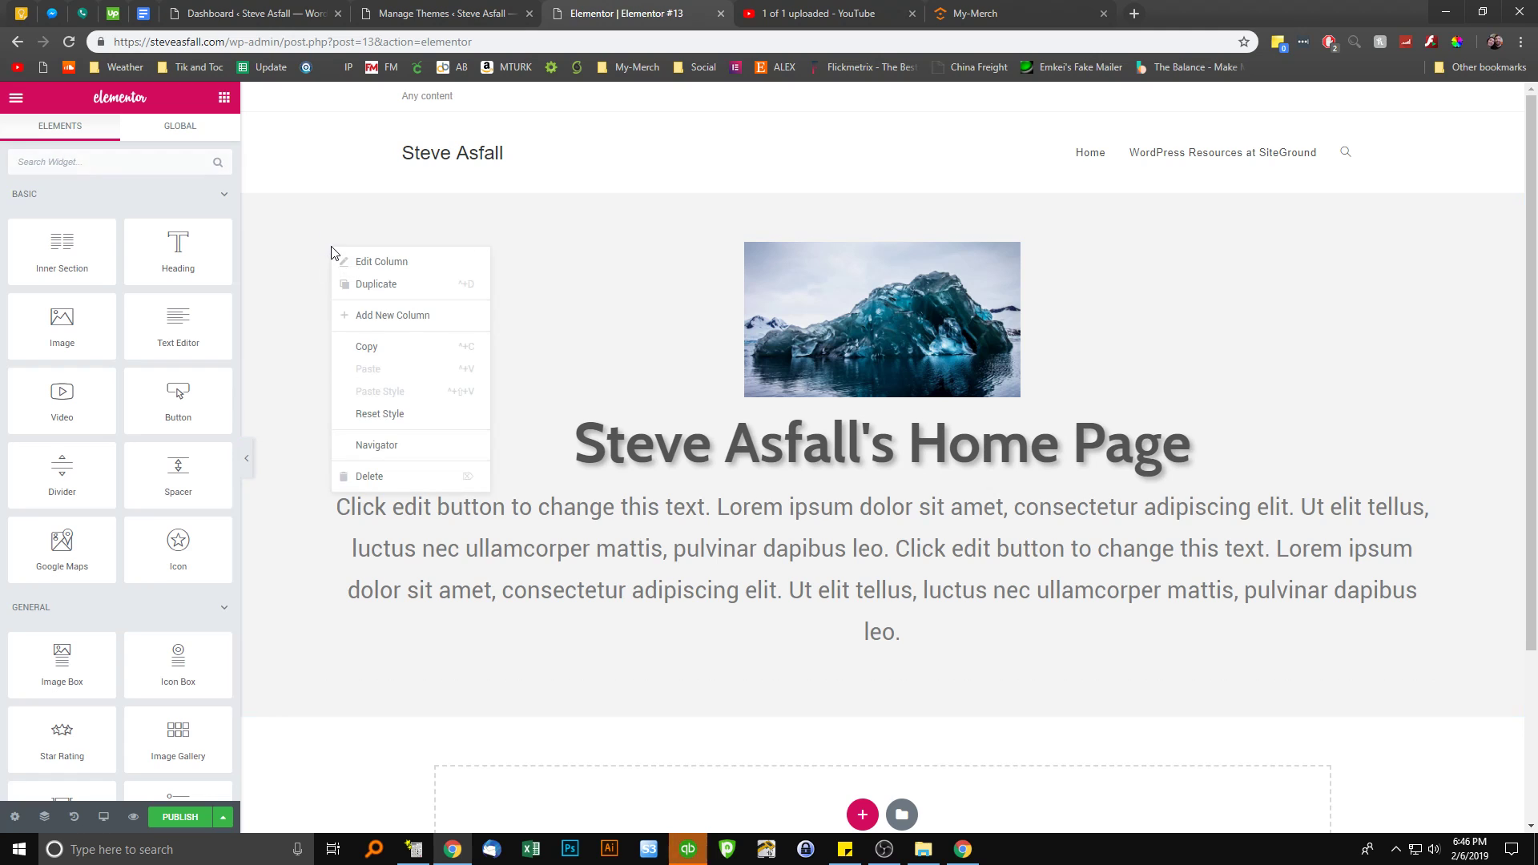
left_click(353, 291)
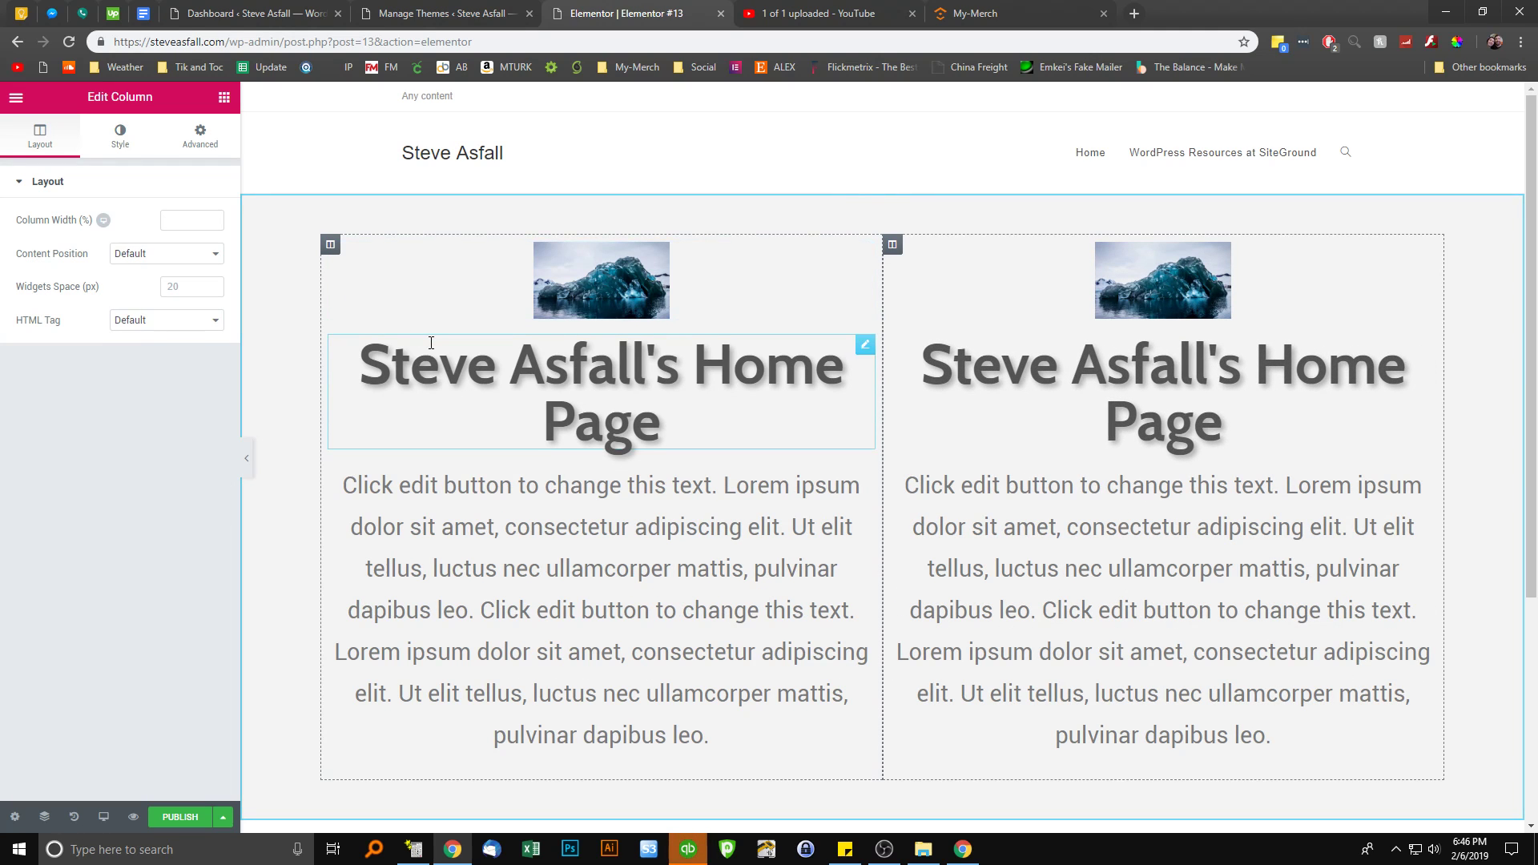
scroll(400, 328, "down", 2)
scroll(436, 344, "up", 1)
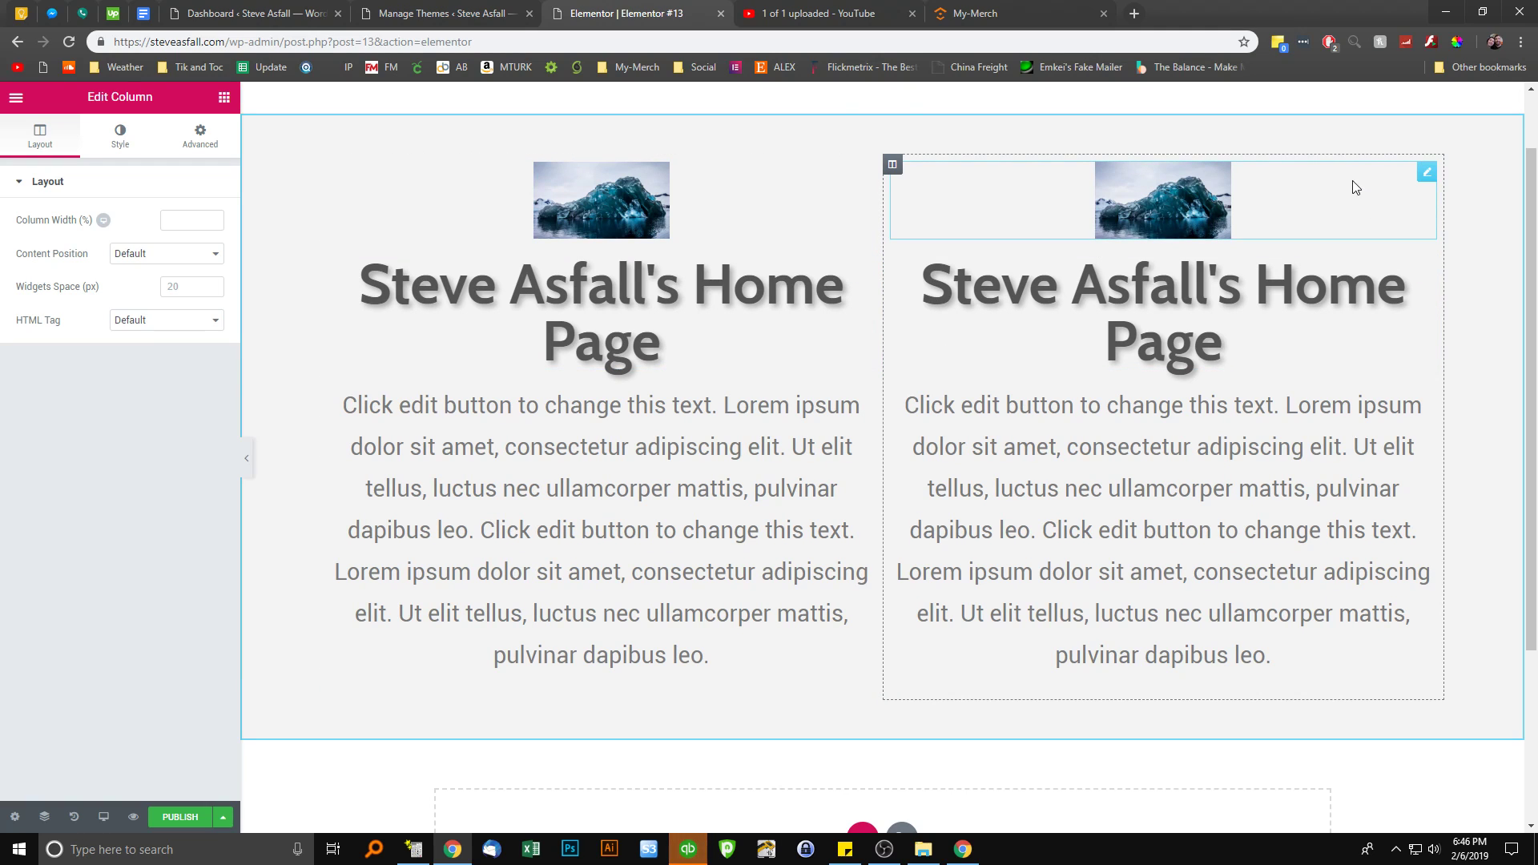
right_click(891, 170)
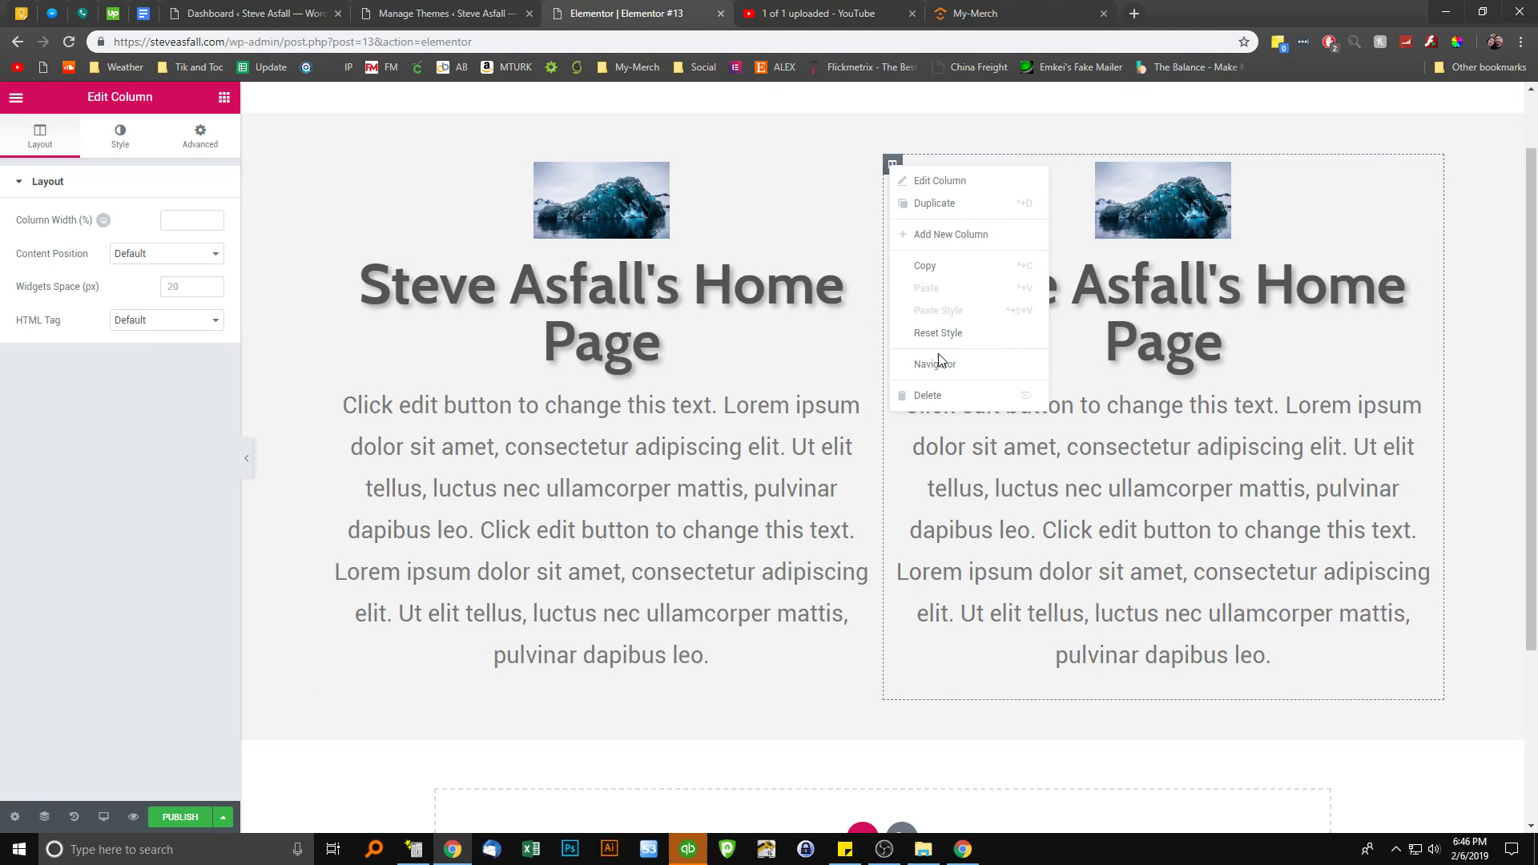
left_click(921, 397)
Reduce the heading's font size in its typography settings to roughly half
left_click_drag(1224, 380, 608, 352)
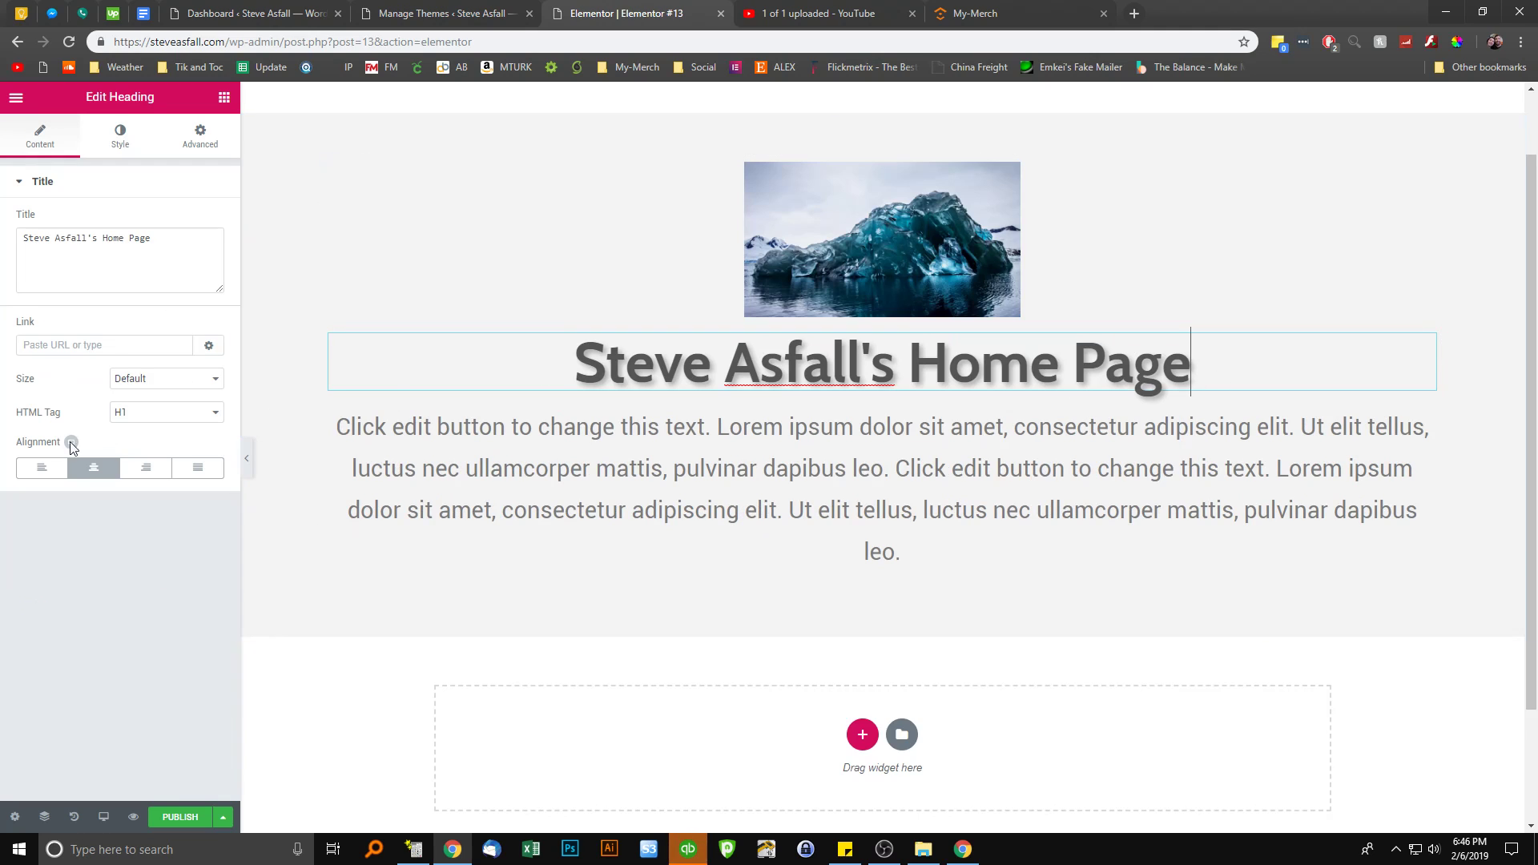
left_click(122, 142)
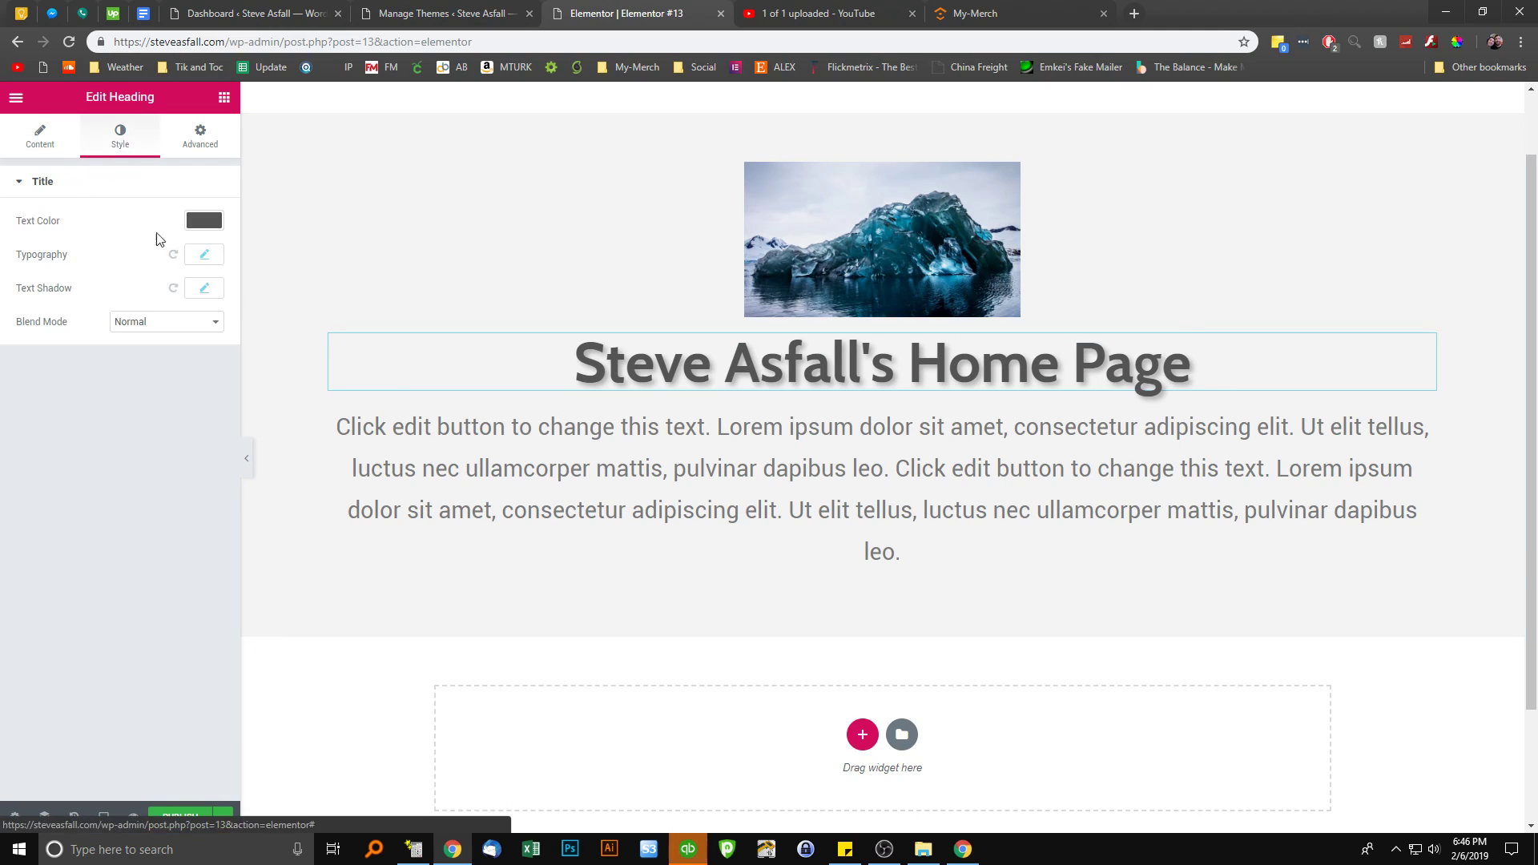
left_click(203, 254)
left_click_drag(86, 360, 64, 357)
Set the font size of the text below the heading to 17 px
left_click(689, 402)
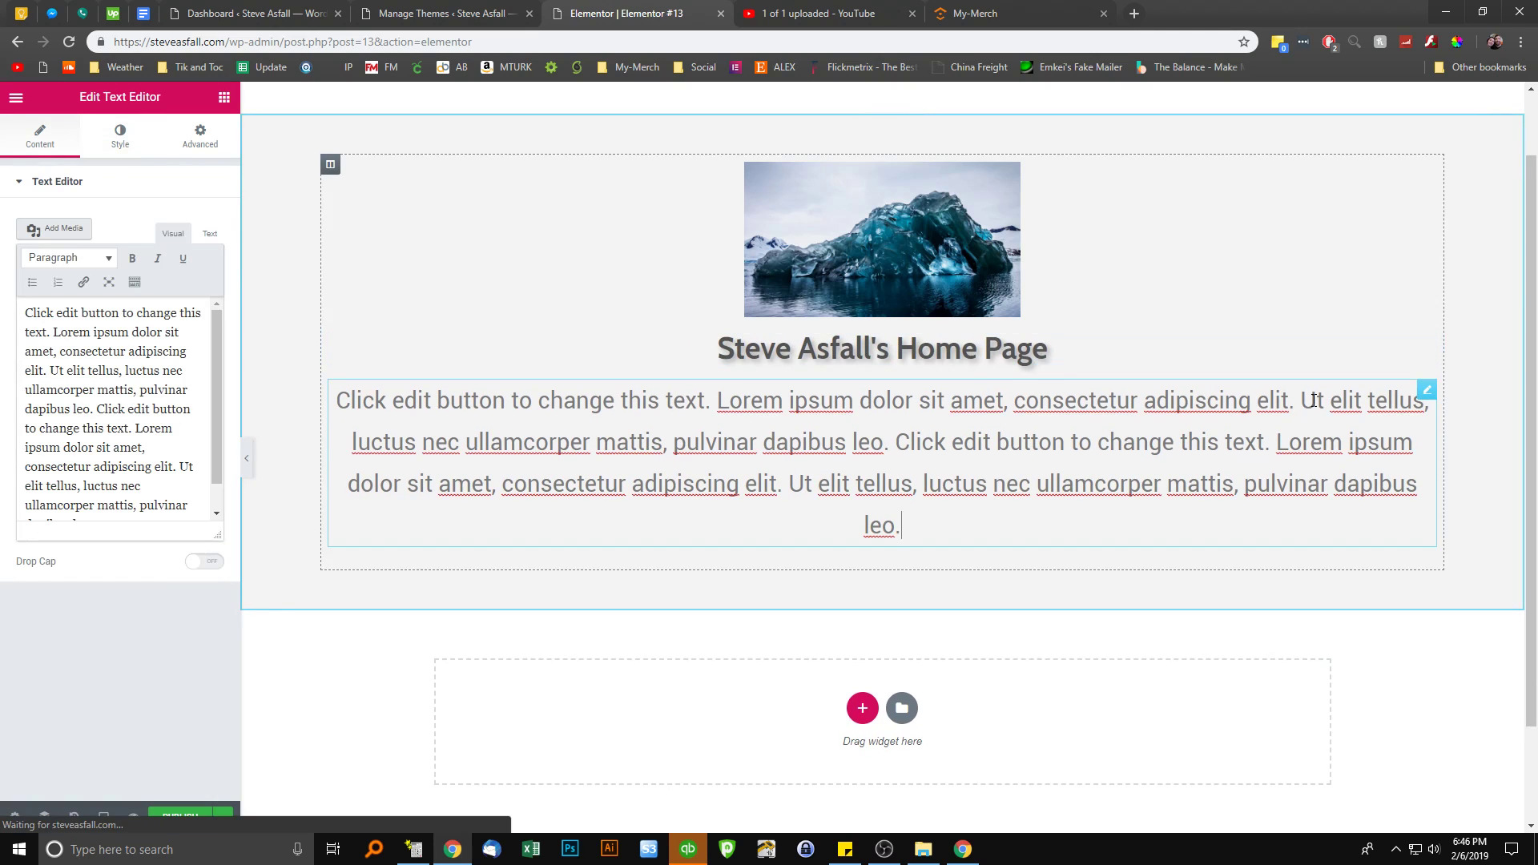
left_click(120, 136)
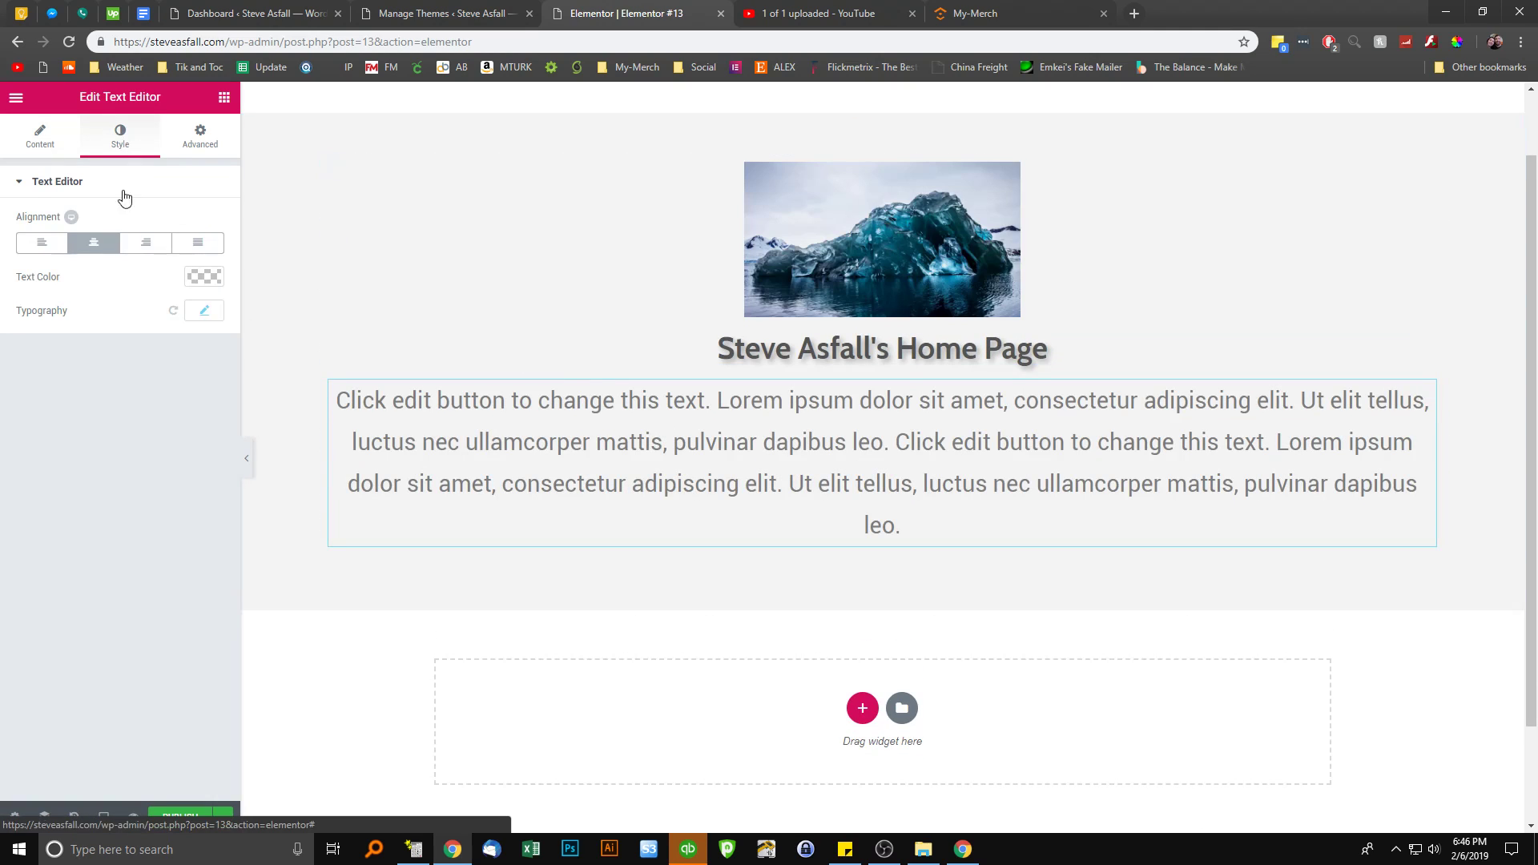
left_click(201, 312)
left_click_drag(46, 419, 38, 418)
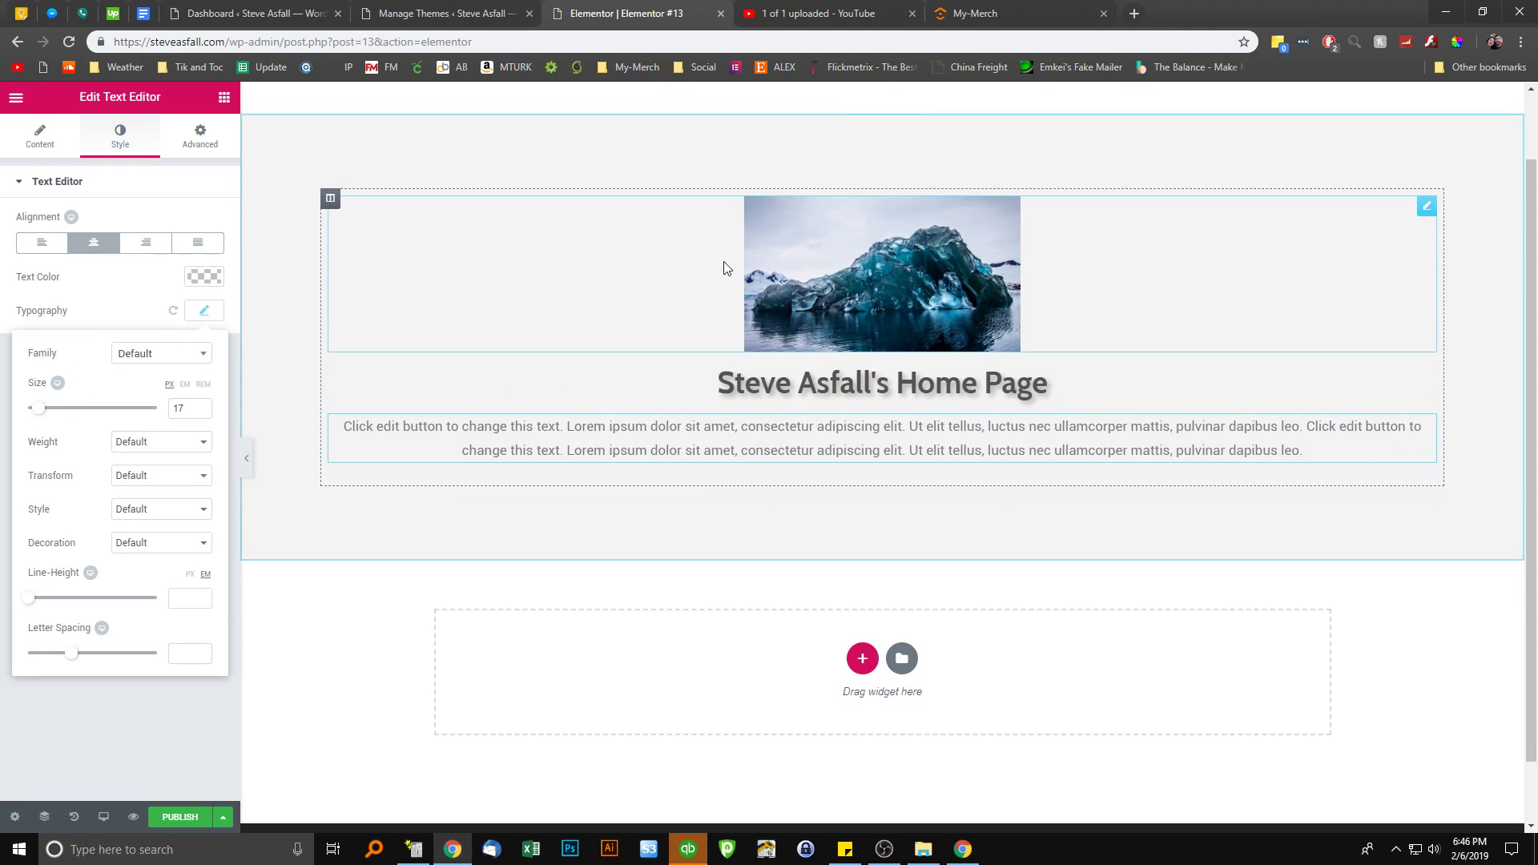
Duplicate the column with the image, heading and text twice to make three identical columns
right_click(327, 200)
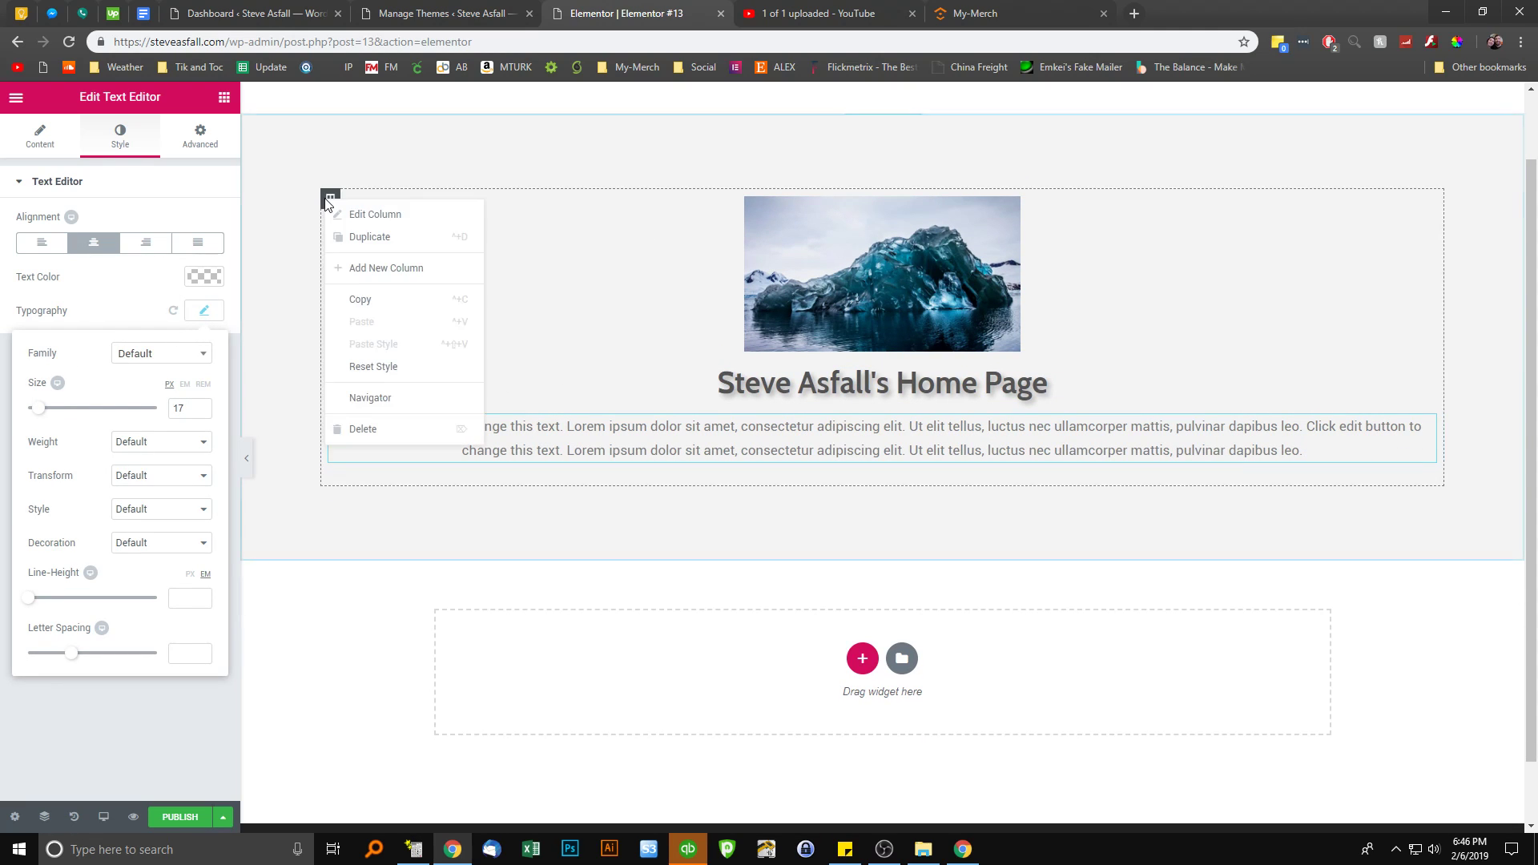
left_click(372, 237)
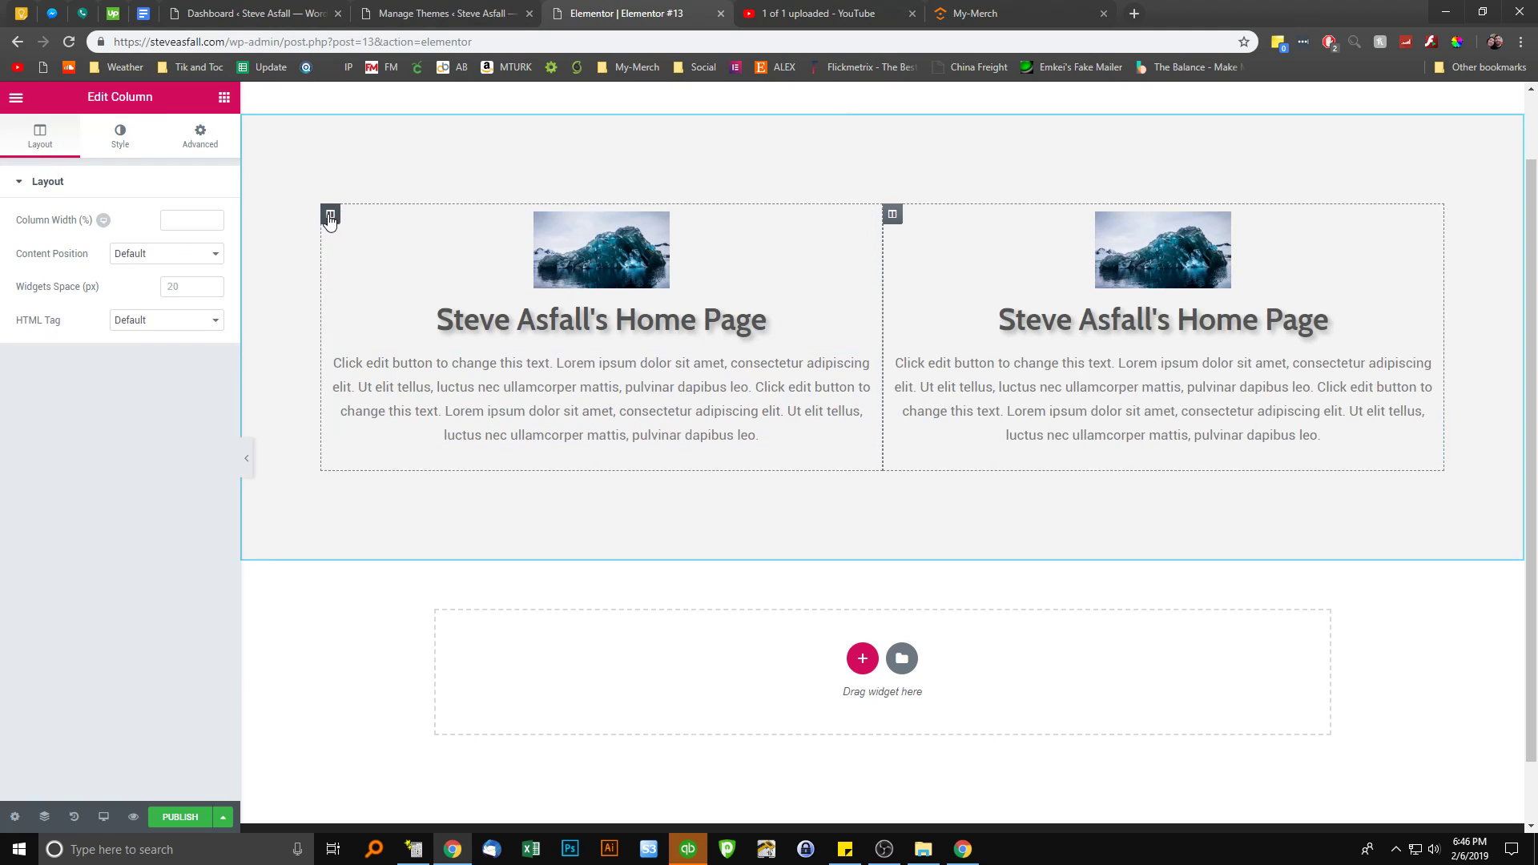
right_click(329, 214)
left_click(362, 252)
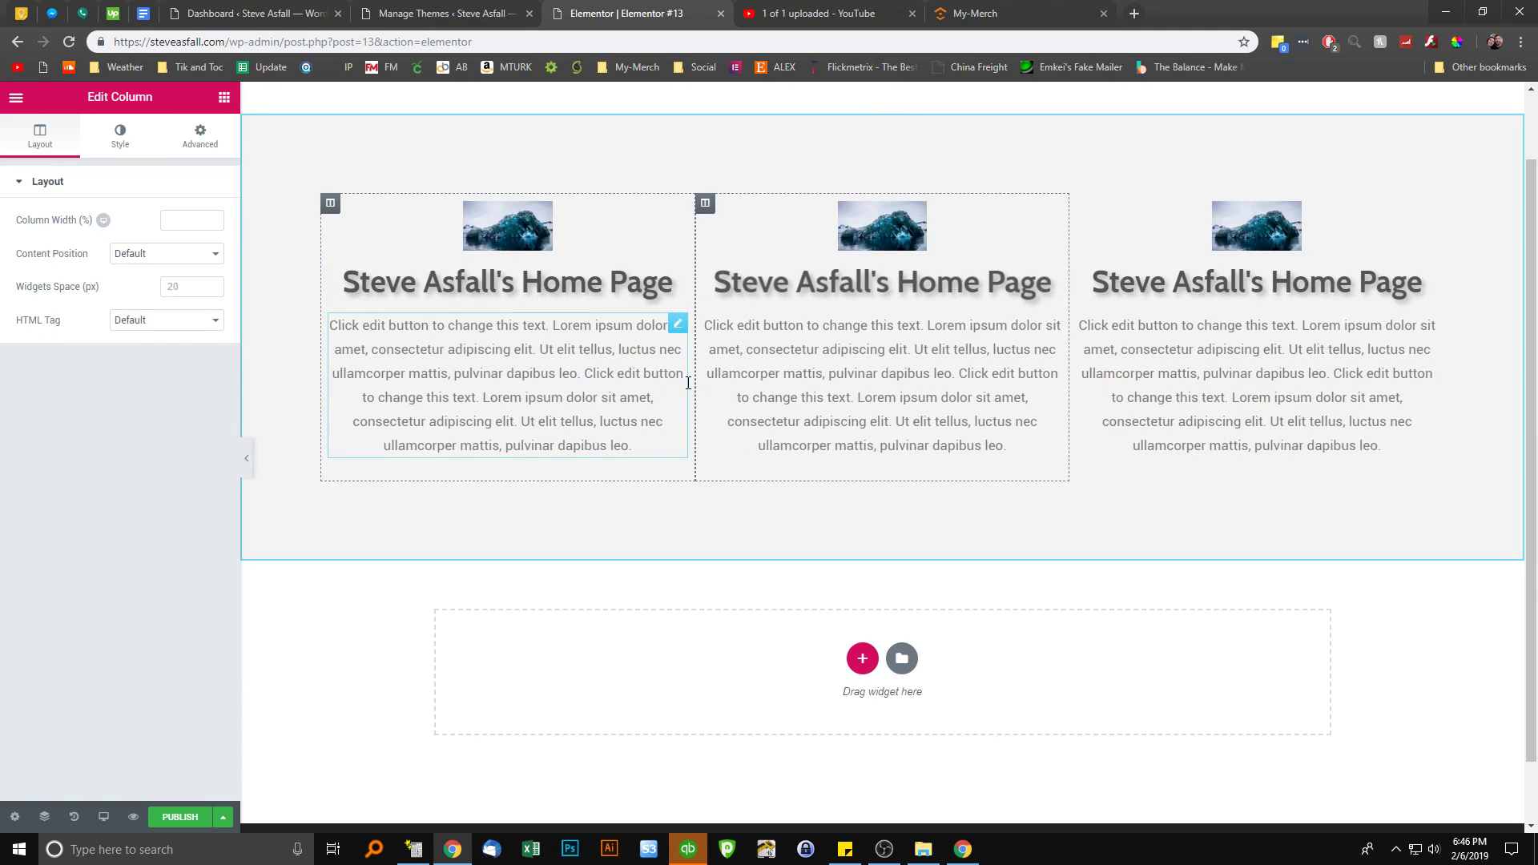
Enlarge the image in the first column by increasing its width to most of the column
left_click(923, 411)
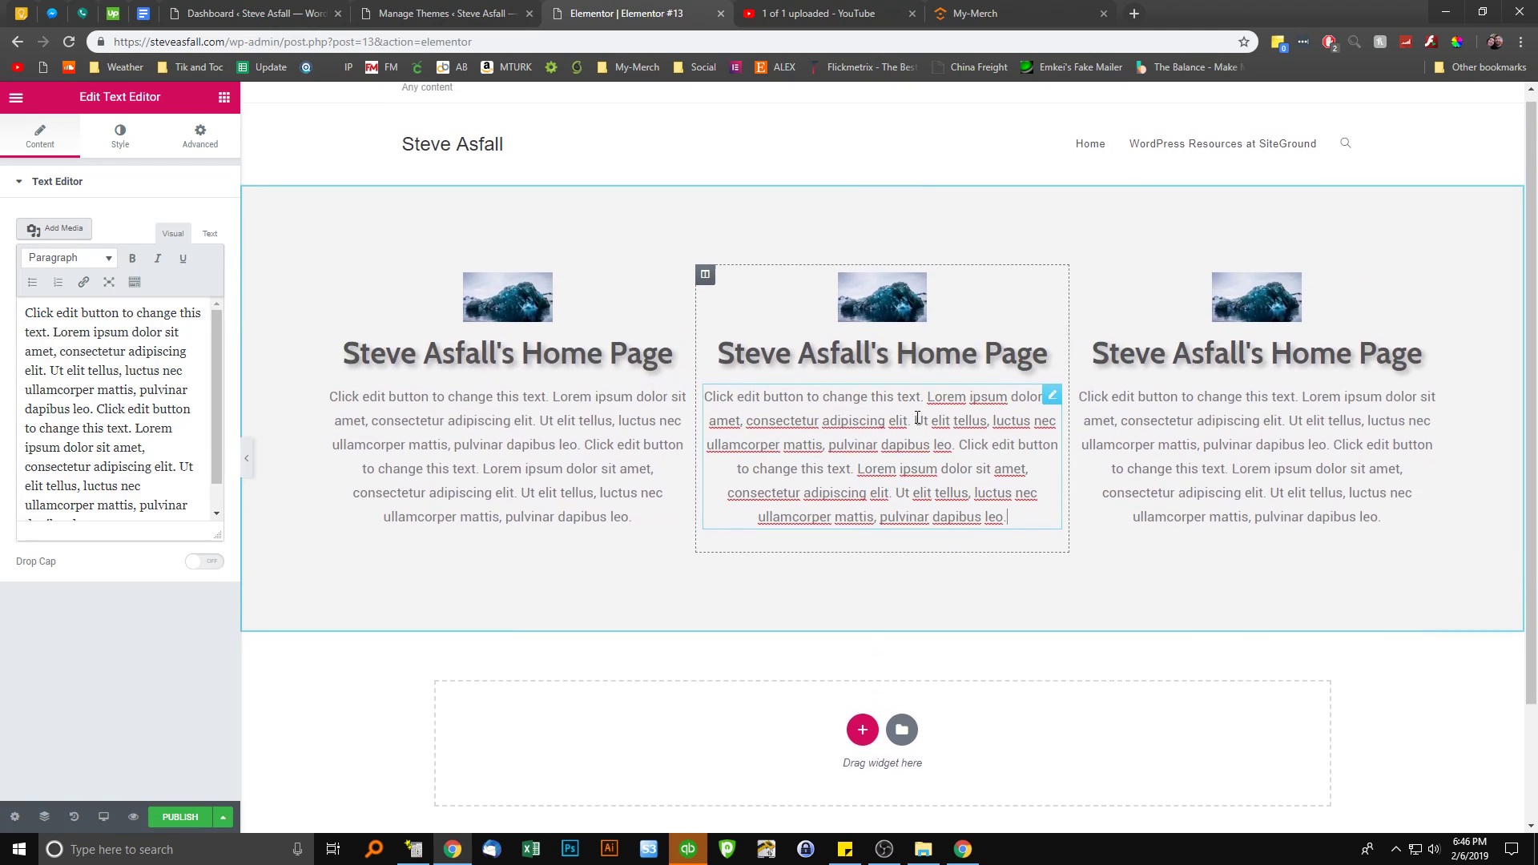
scroll(922, 405, "up", 1)
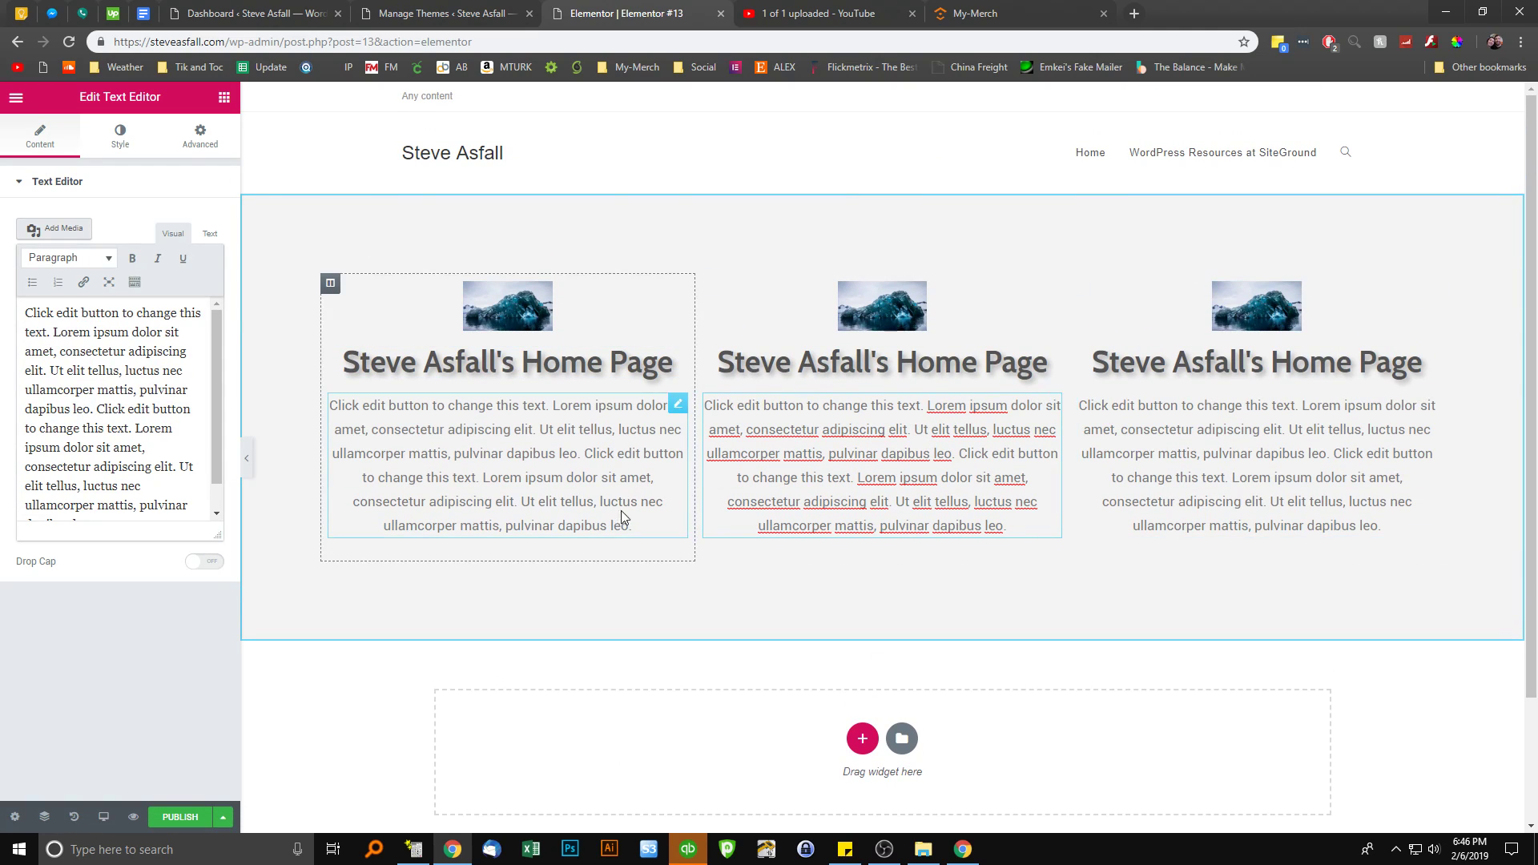
left_click(499, 300)
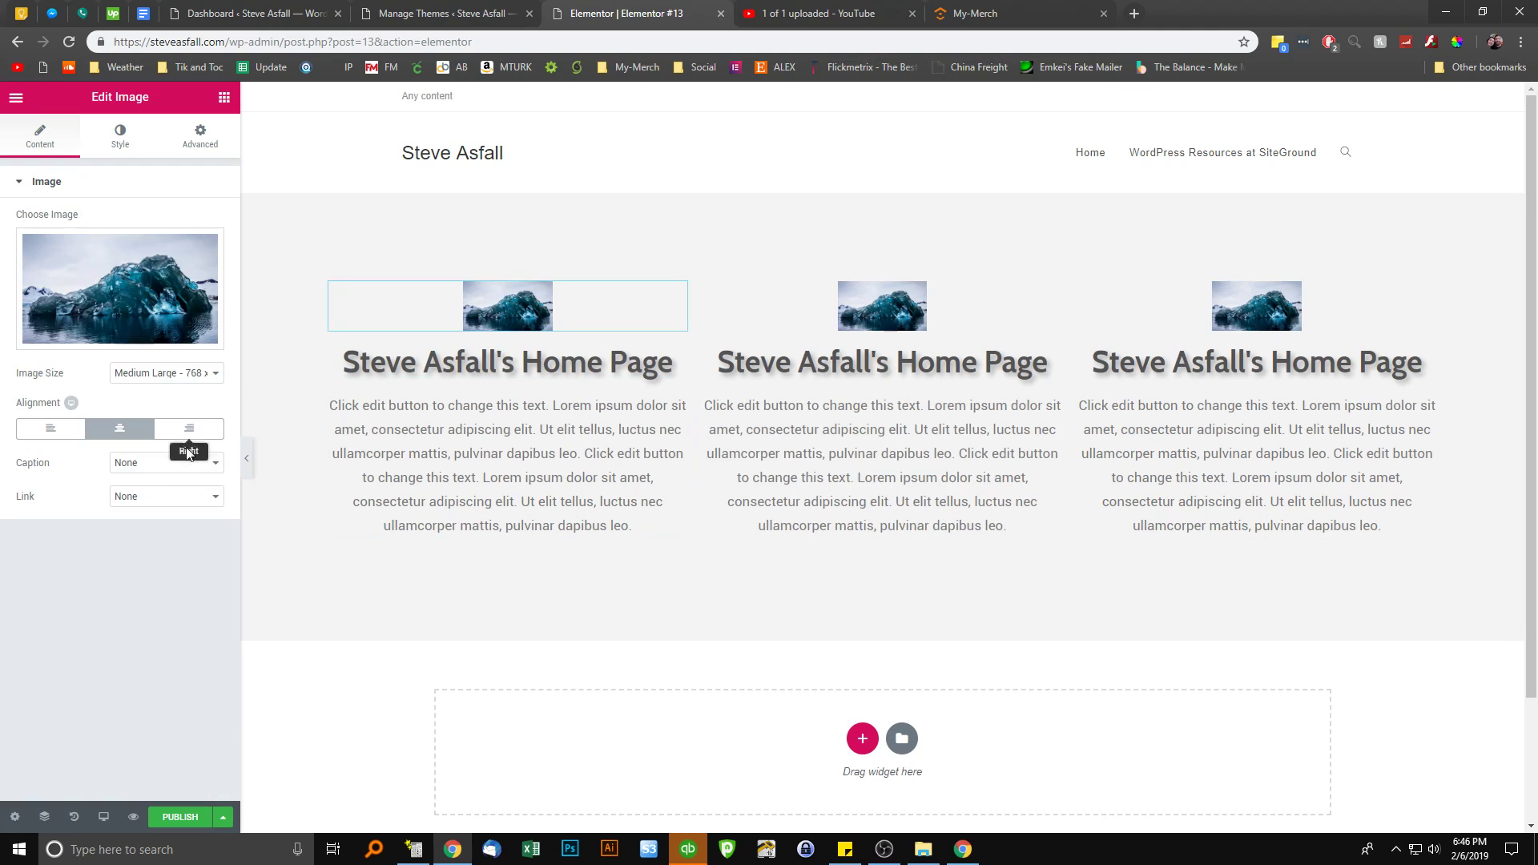
left_click(120, 144)
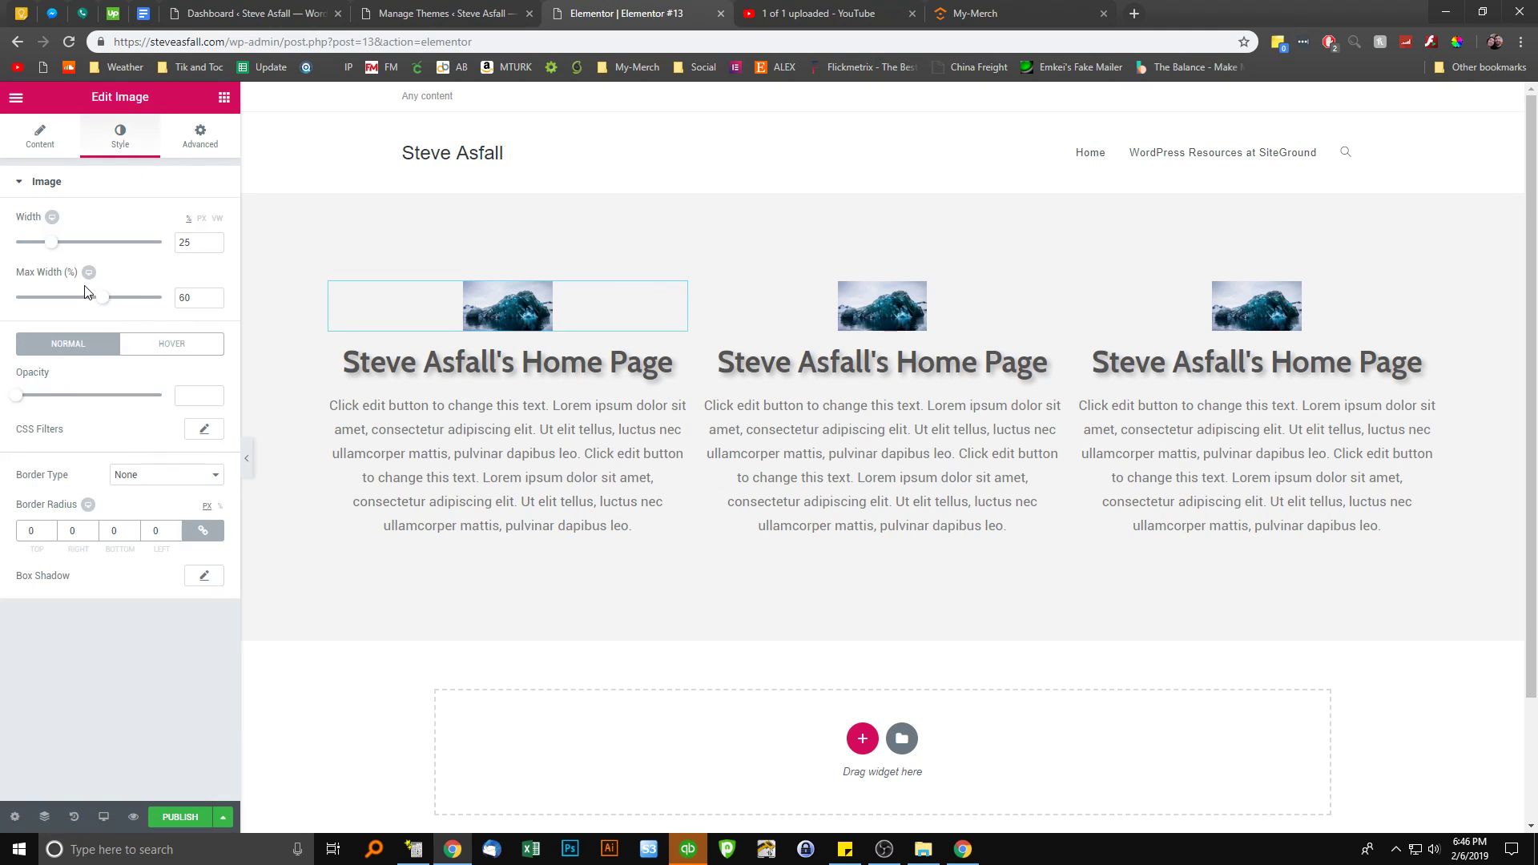
left_click_drag(50, 250, 140, 250)
Set the second column's image to a width of 86 and a maximum width of 99%
left_click(918, 335)
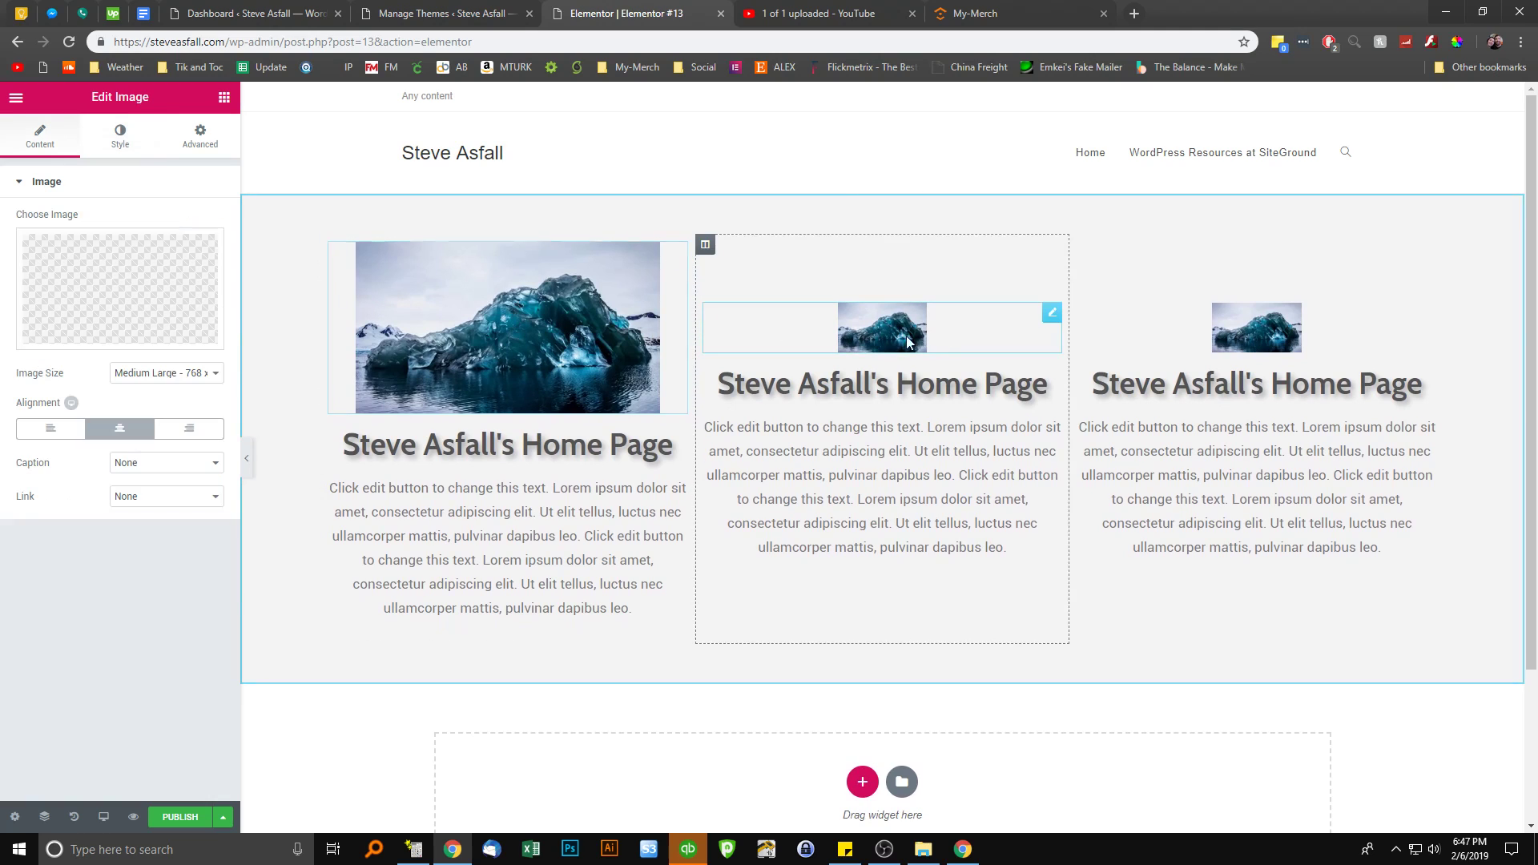
left_click(131, 143)
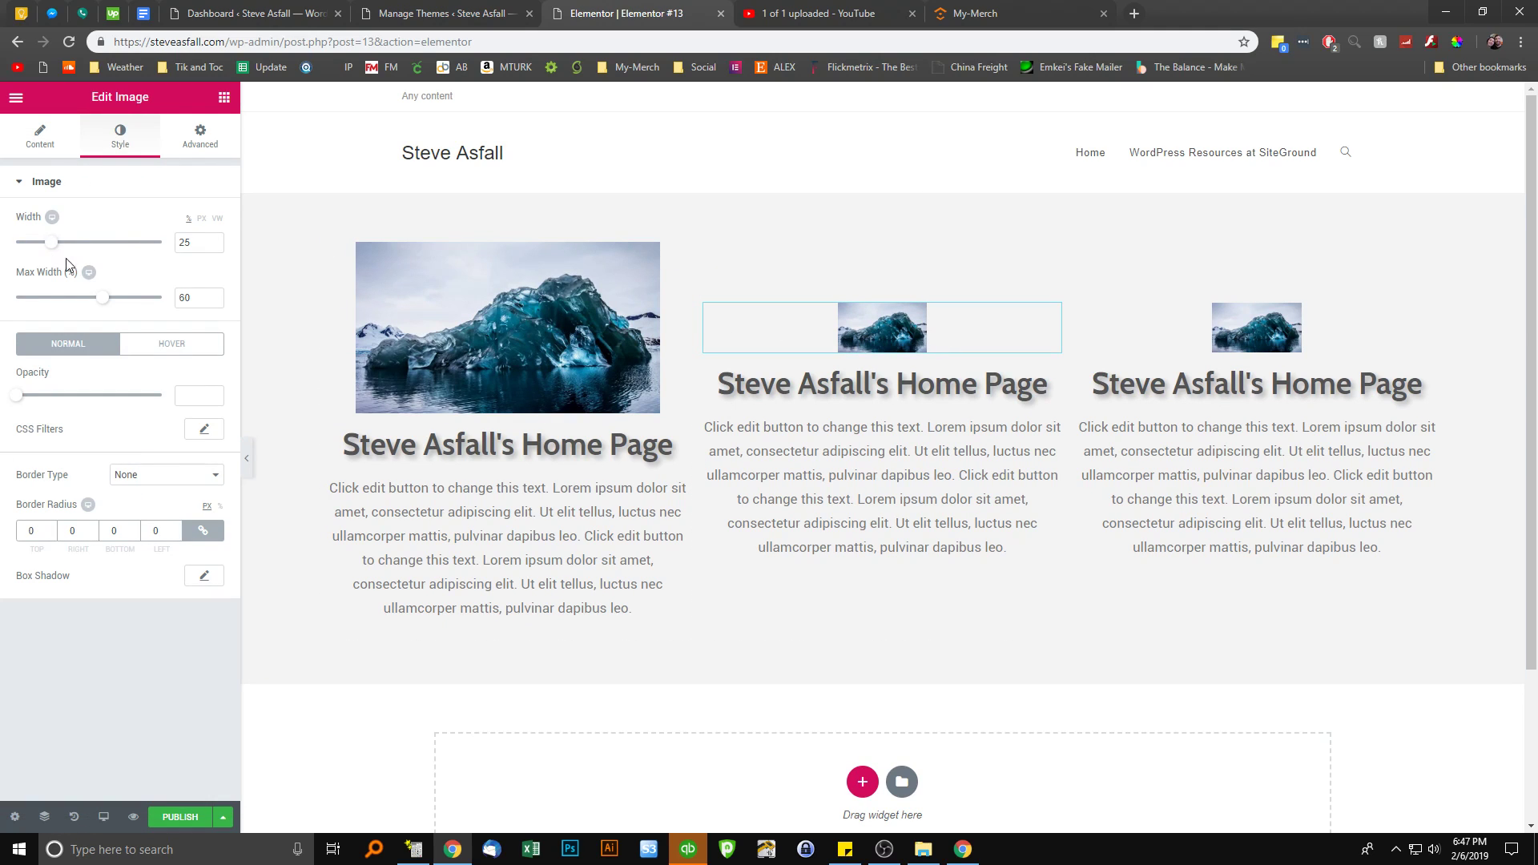
left_click_drag(124, 301, 161, 298)
left_click_drag(51, 242, 141, 250)
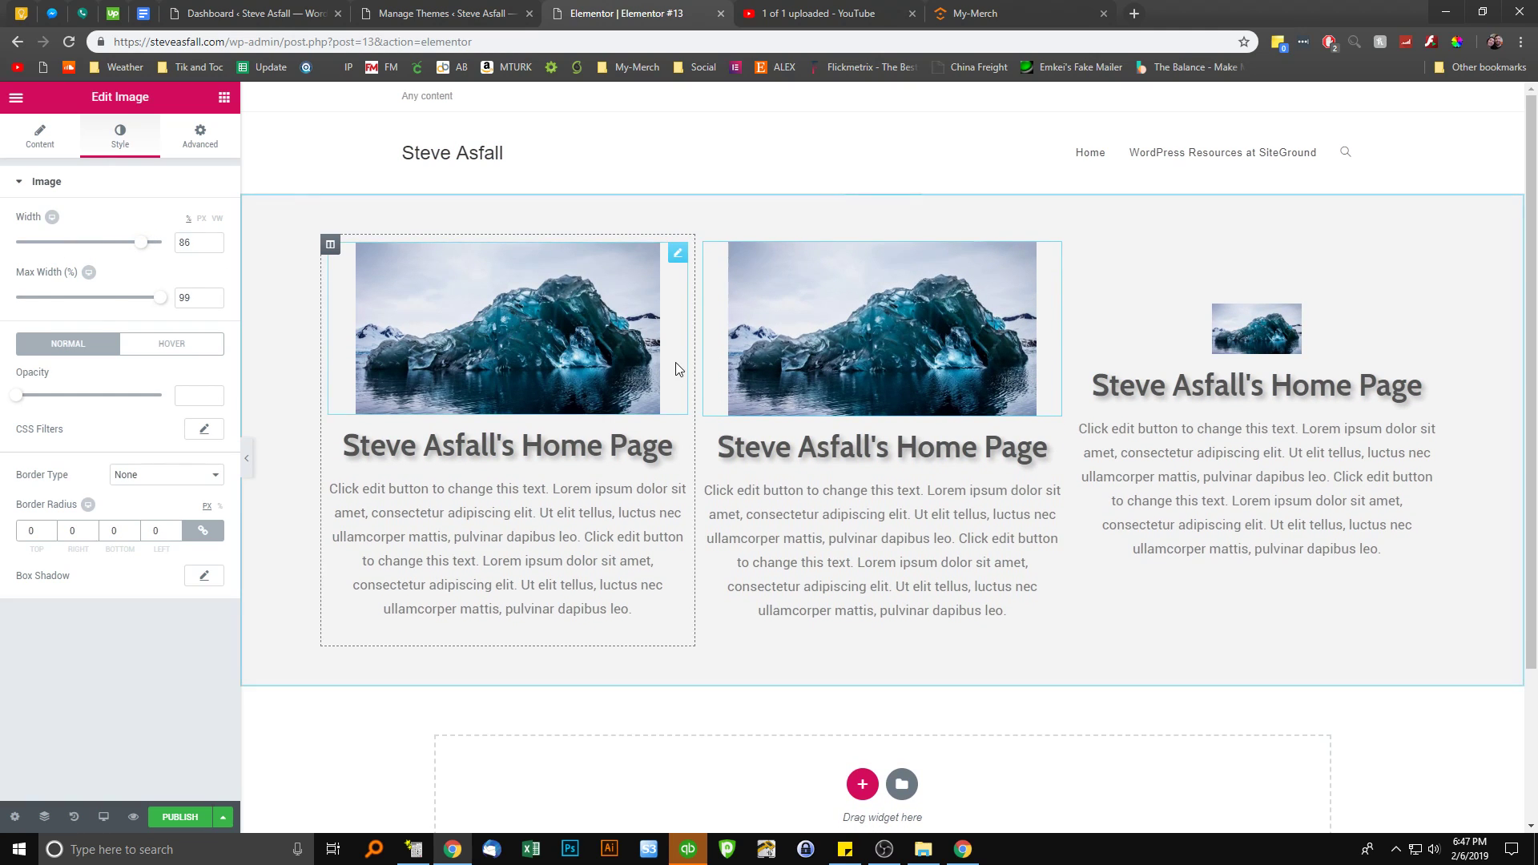
Narrow the first column to a width of about 31.86% by moving its border with the second column
mouse_move(694, 381)
left_mouse_down()
mouse_move(615, 378)
mouse_move(728, 388)
mouse_move(678, 383)
left_mouse_up()
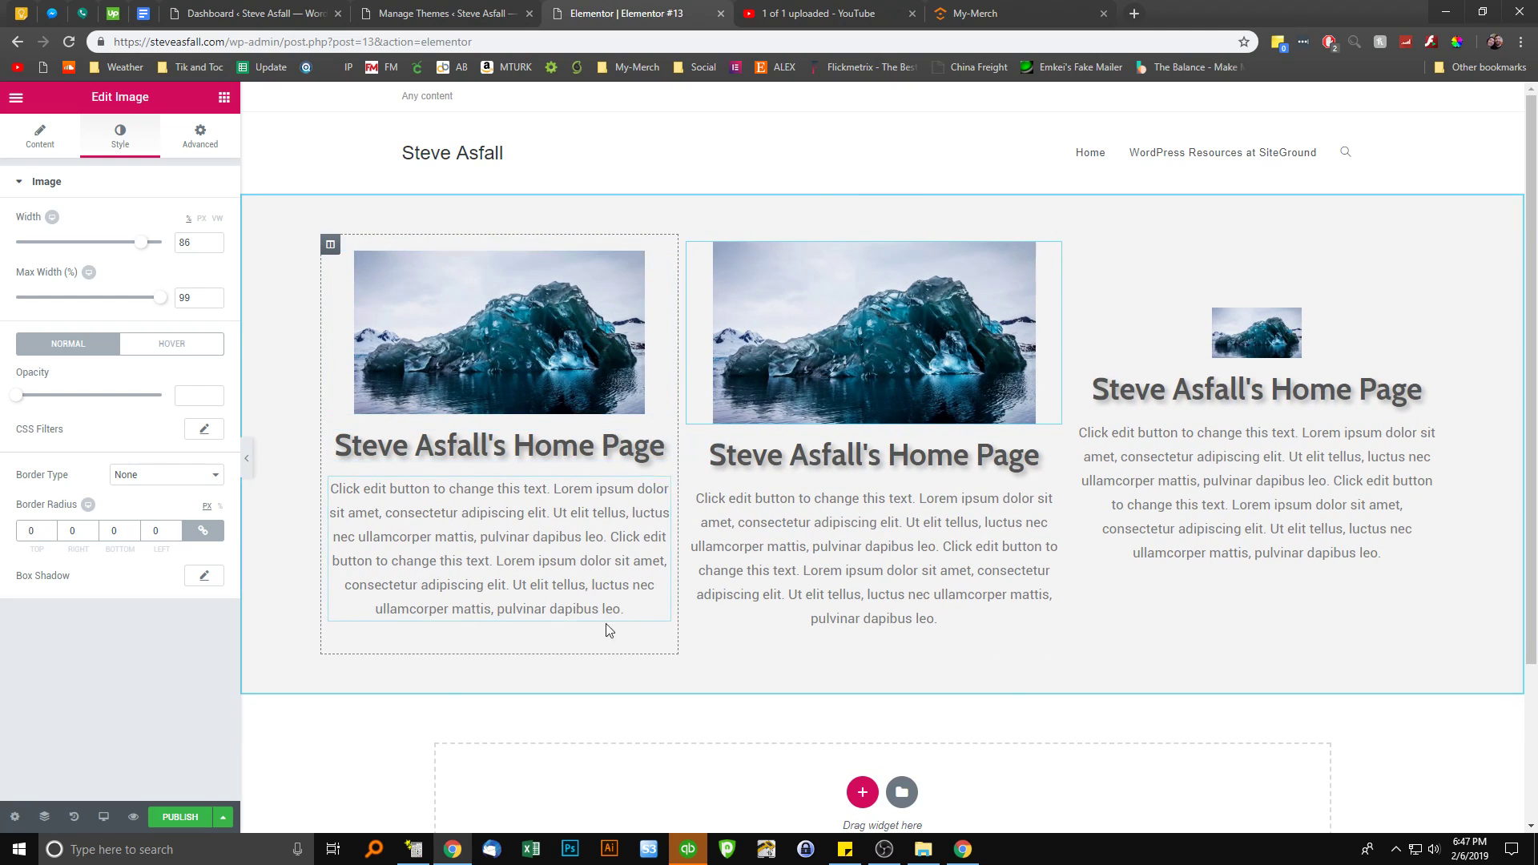
scroll(848, 521, "down", 1)
scroll(881, 321, "up", 1)
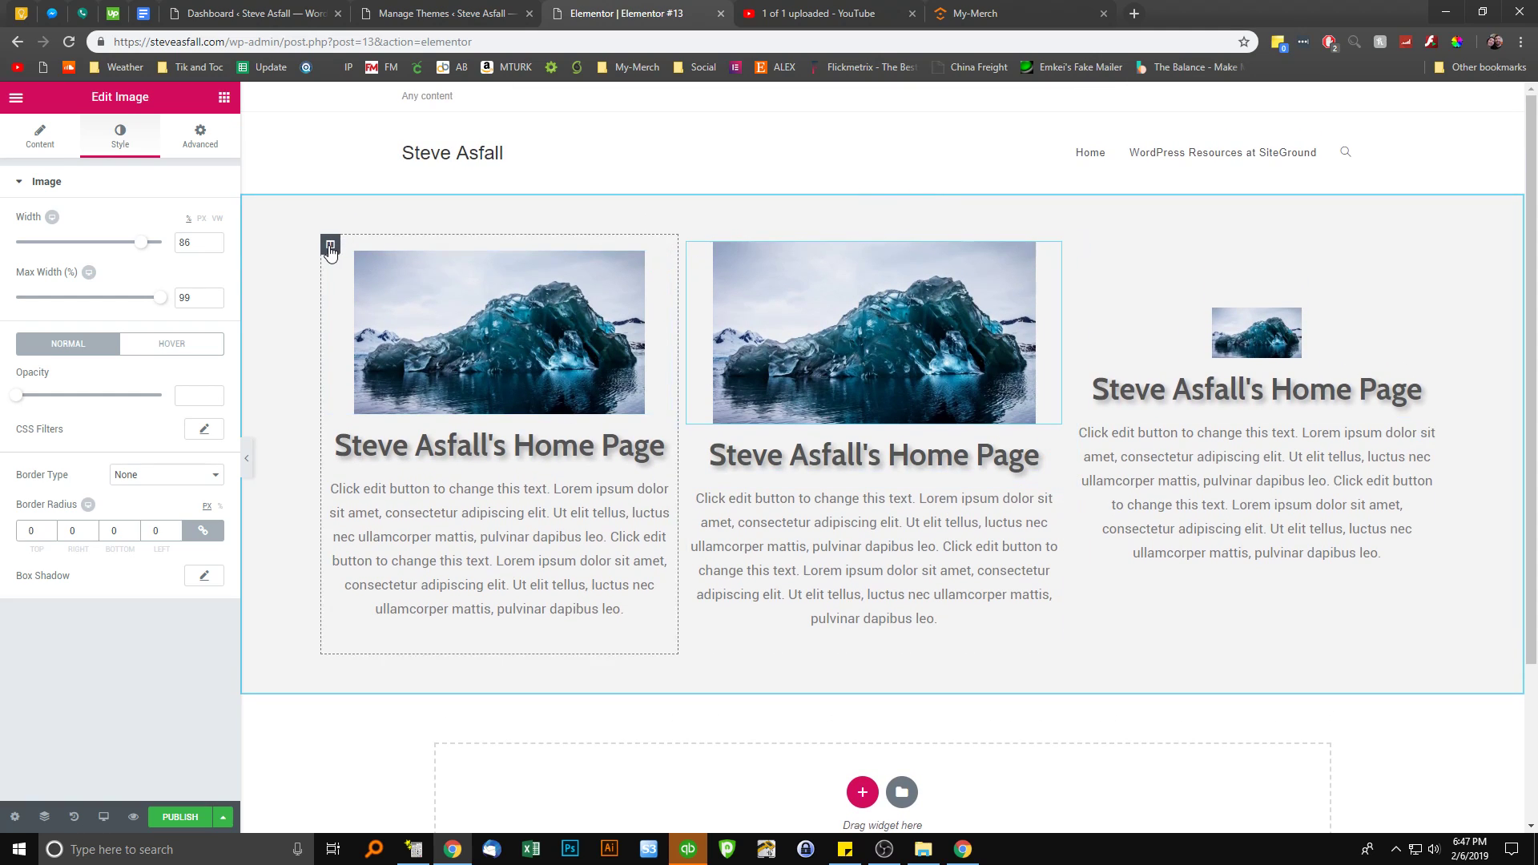
Unlink the first column's margin values and set its top margin to -50 px
left_click(330, 244)
right_click(331, 247)
left_click(346, 263)
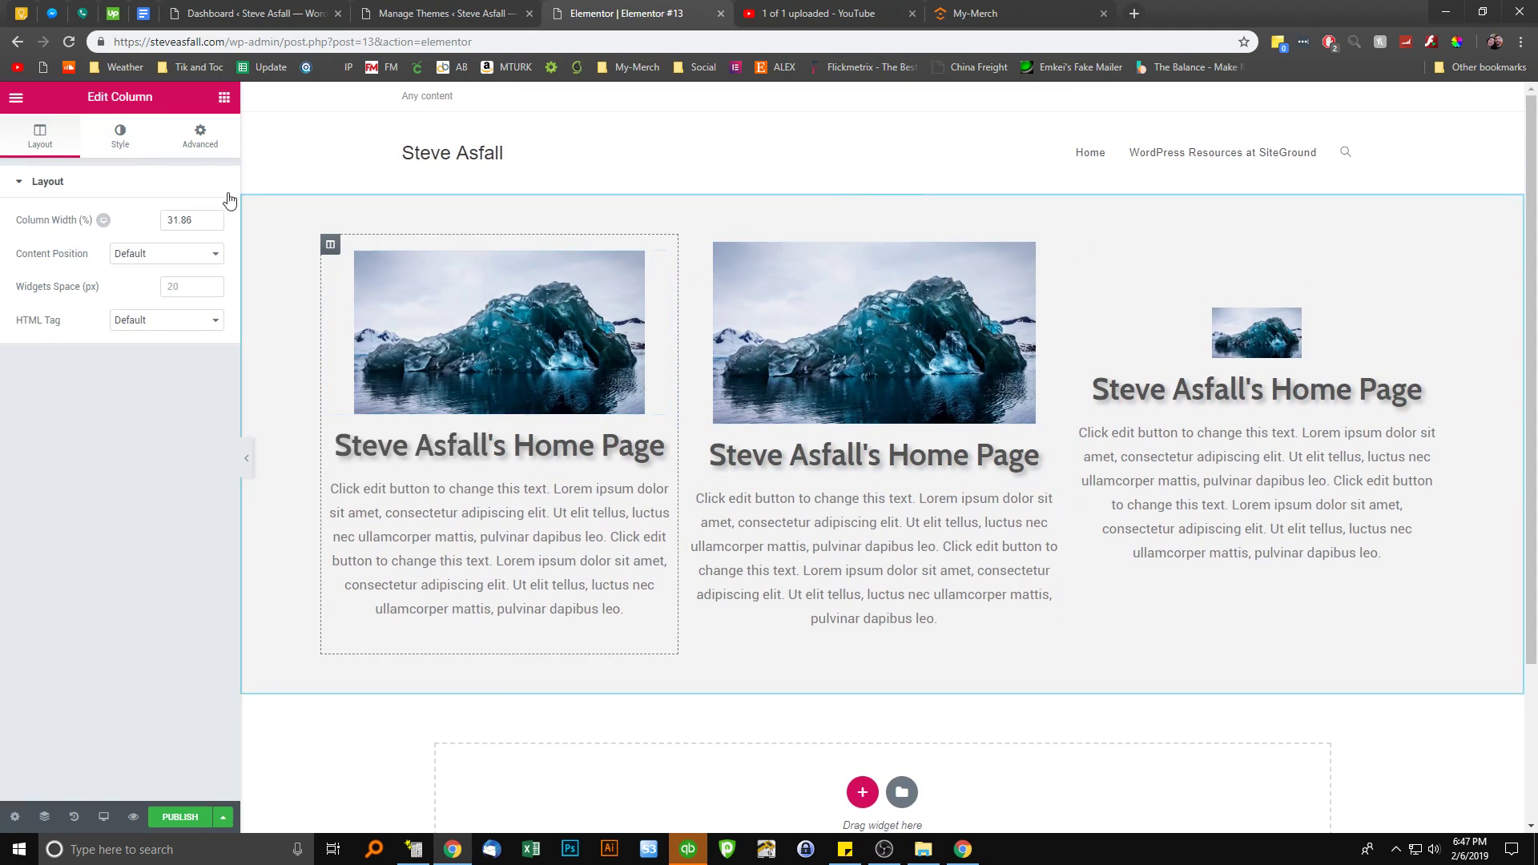
left_click(200, 137)
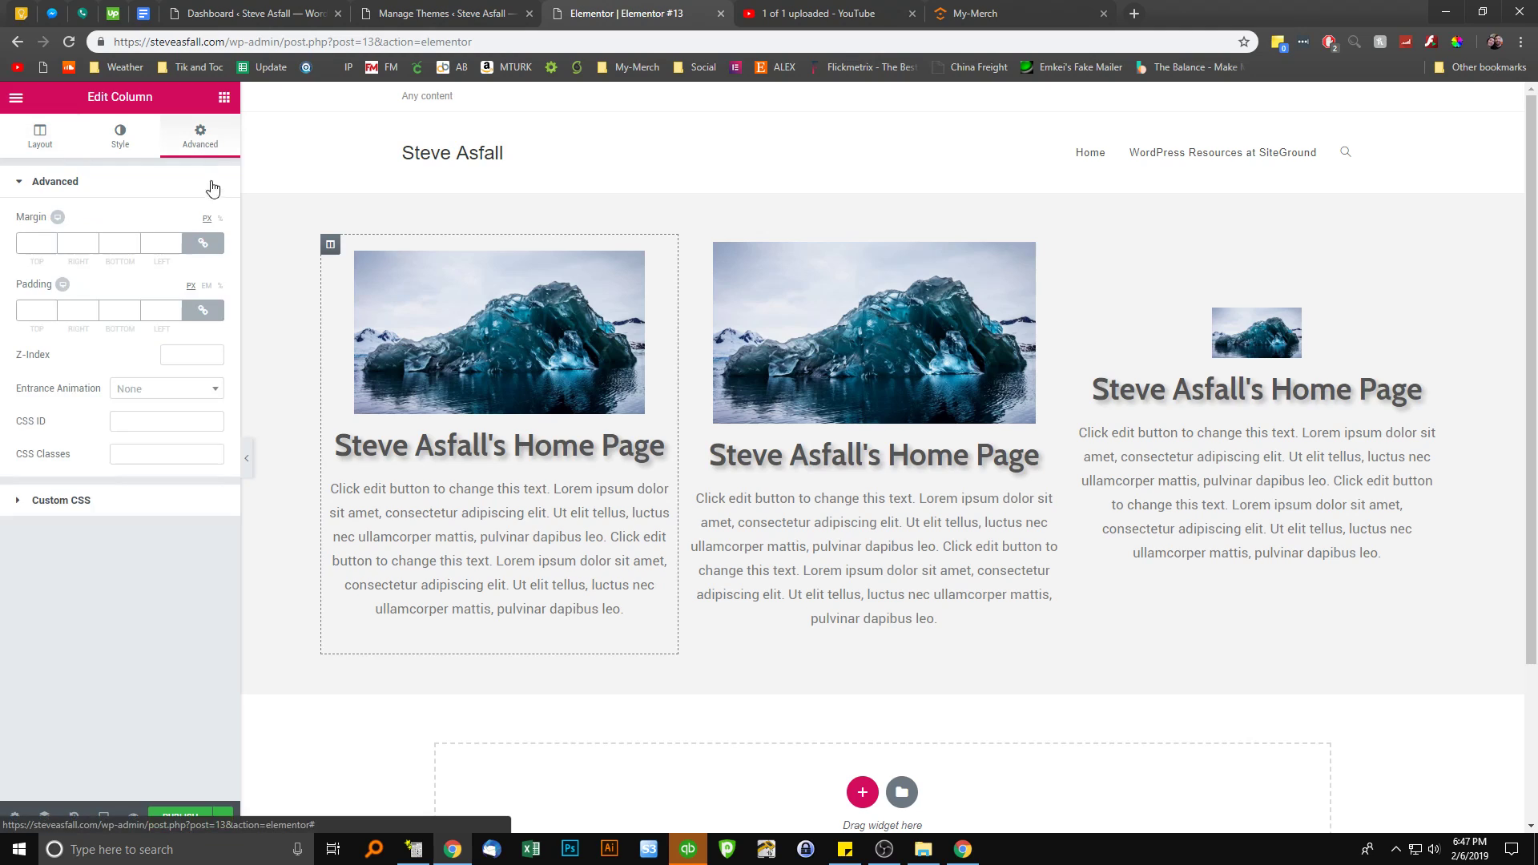
left_click(204, 251)
scroll(26, 246, "down", 20)
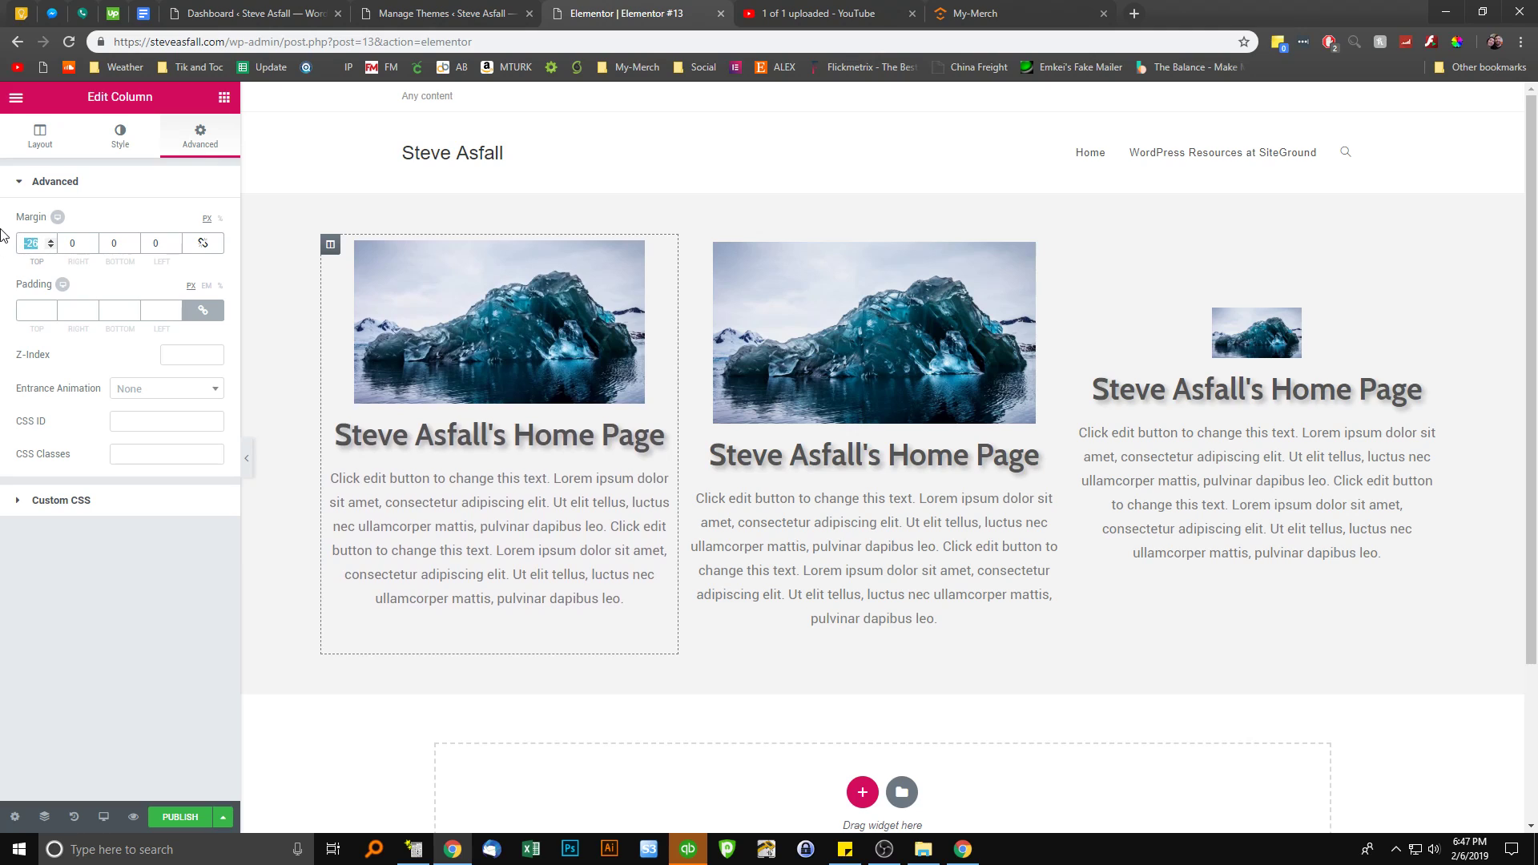
type("050")
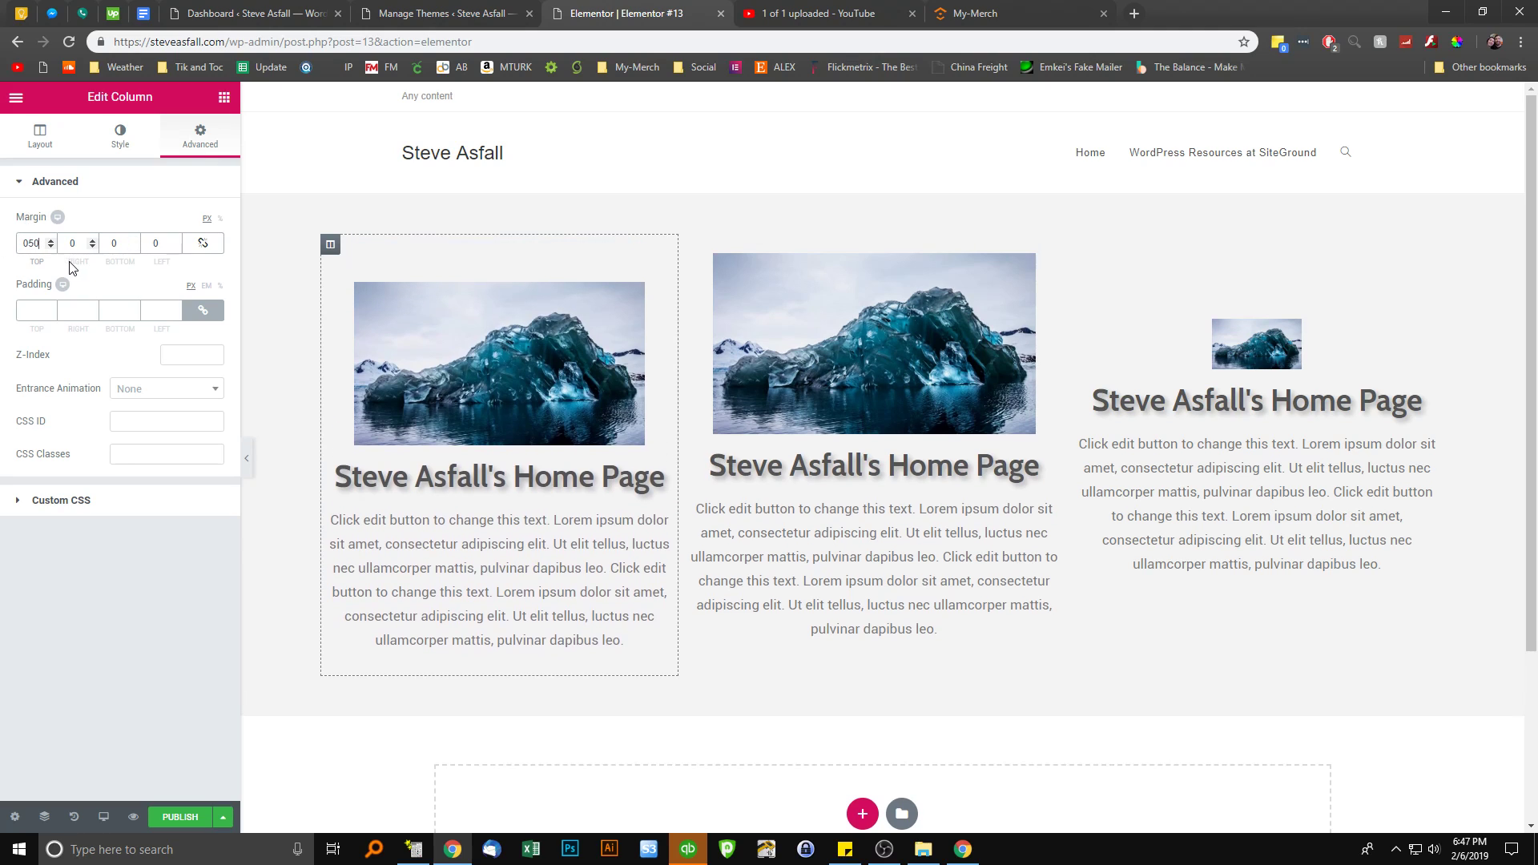
key("BackSpace")
key("BackSpace")
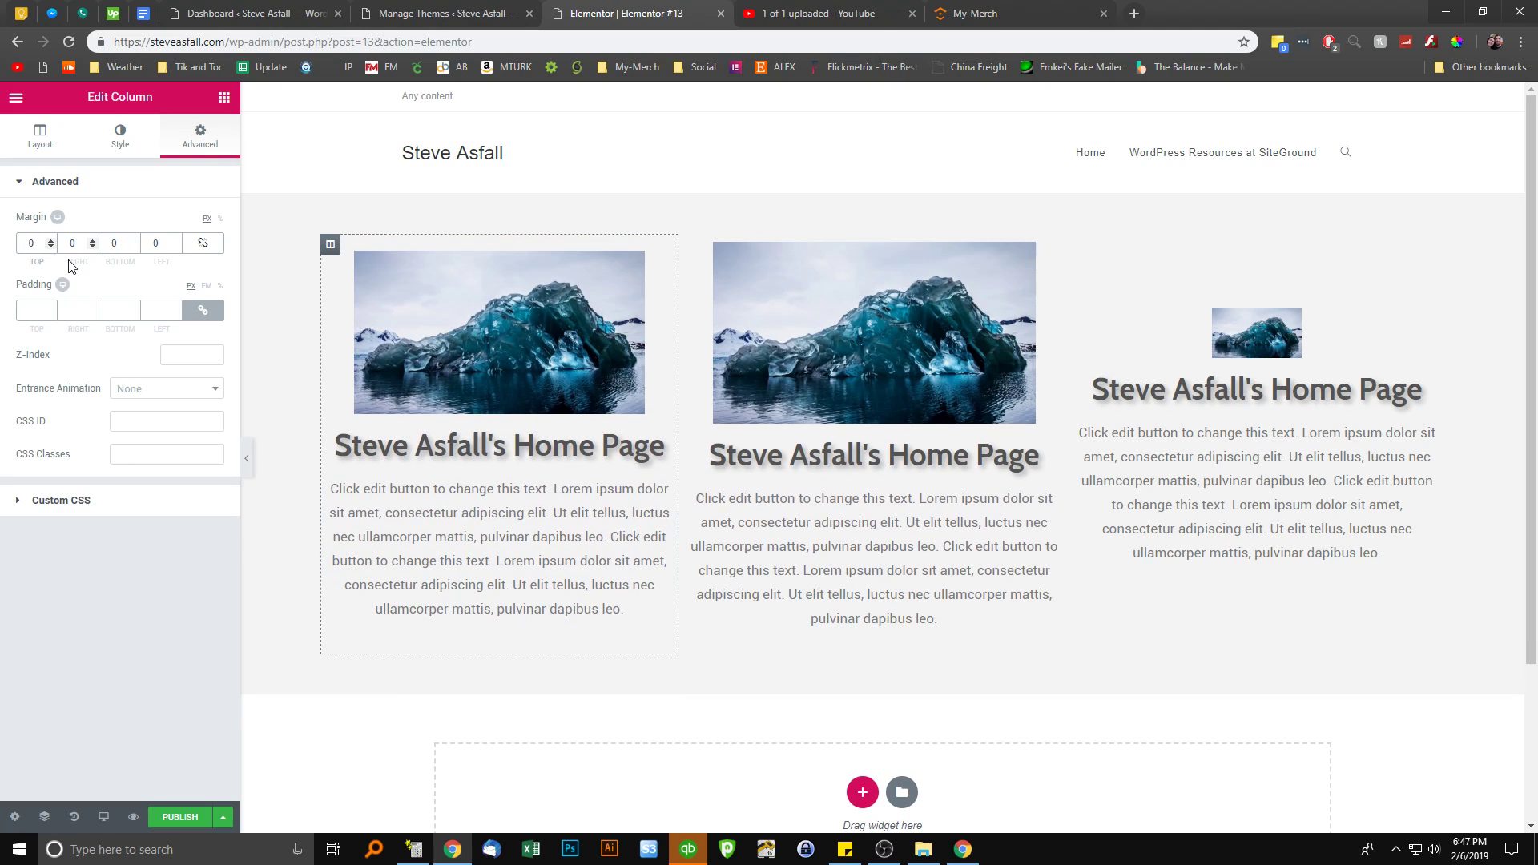
type("50")
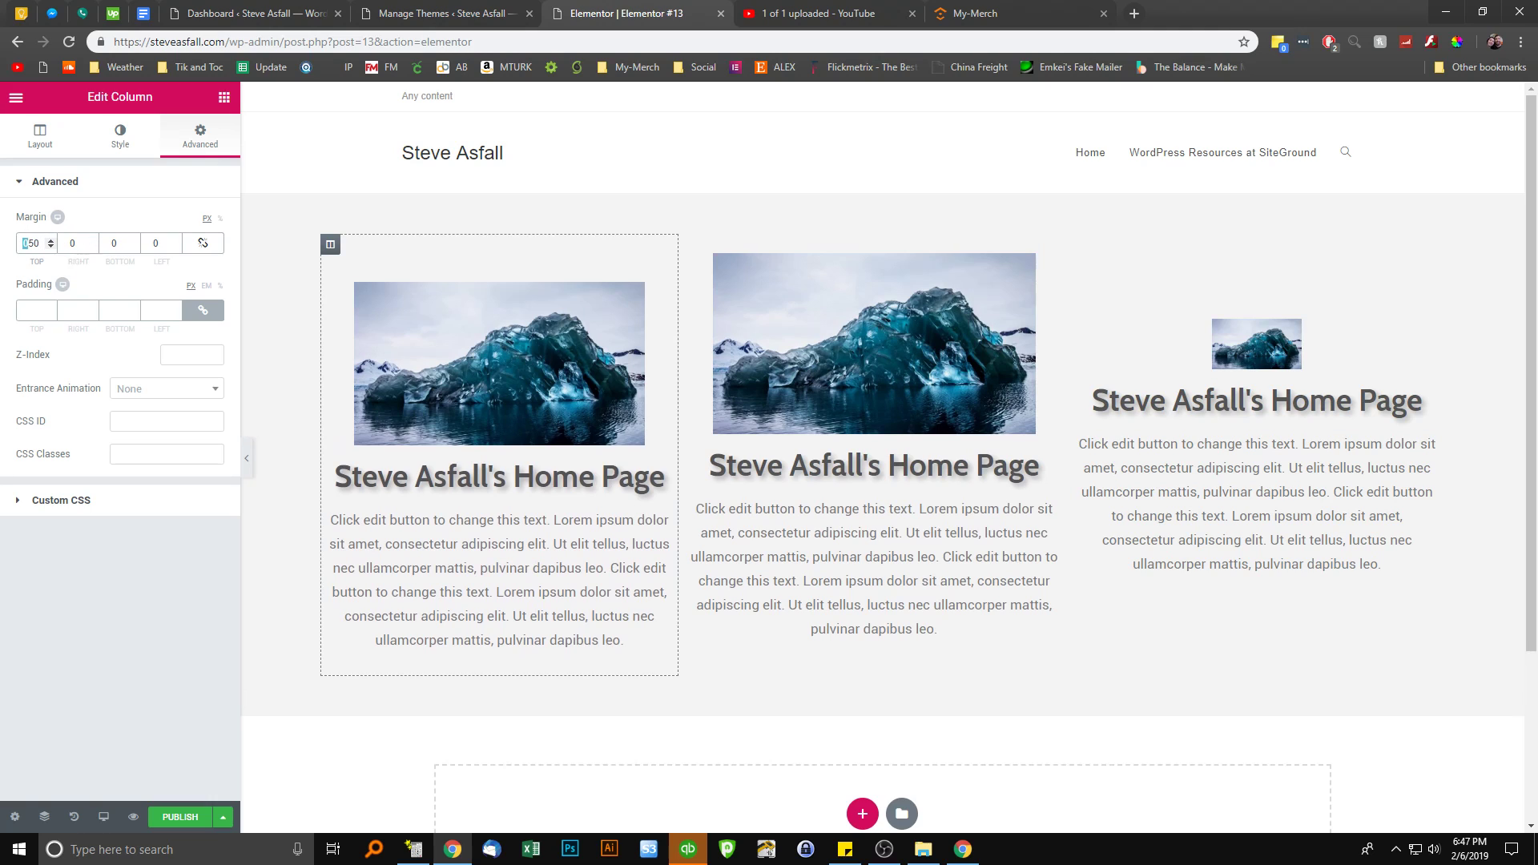
type("-")
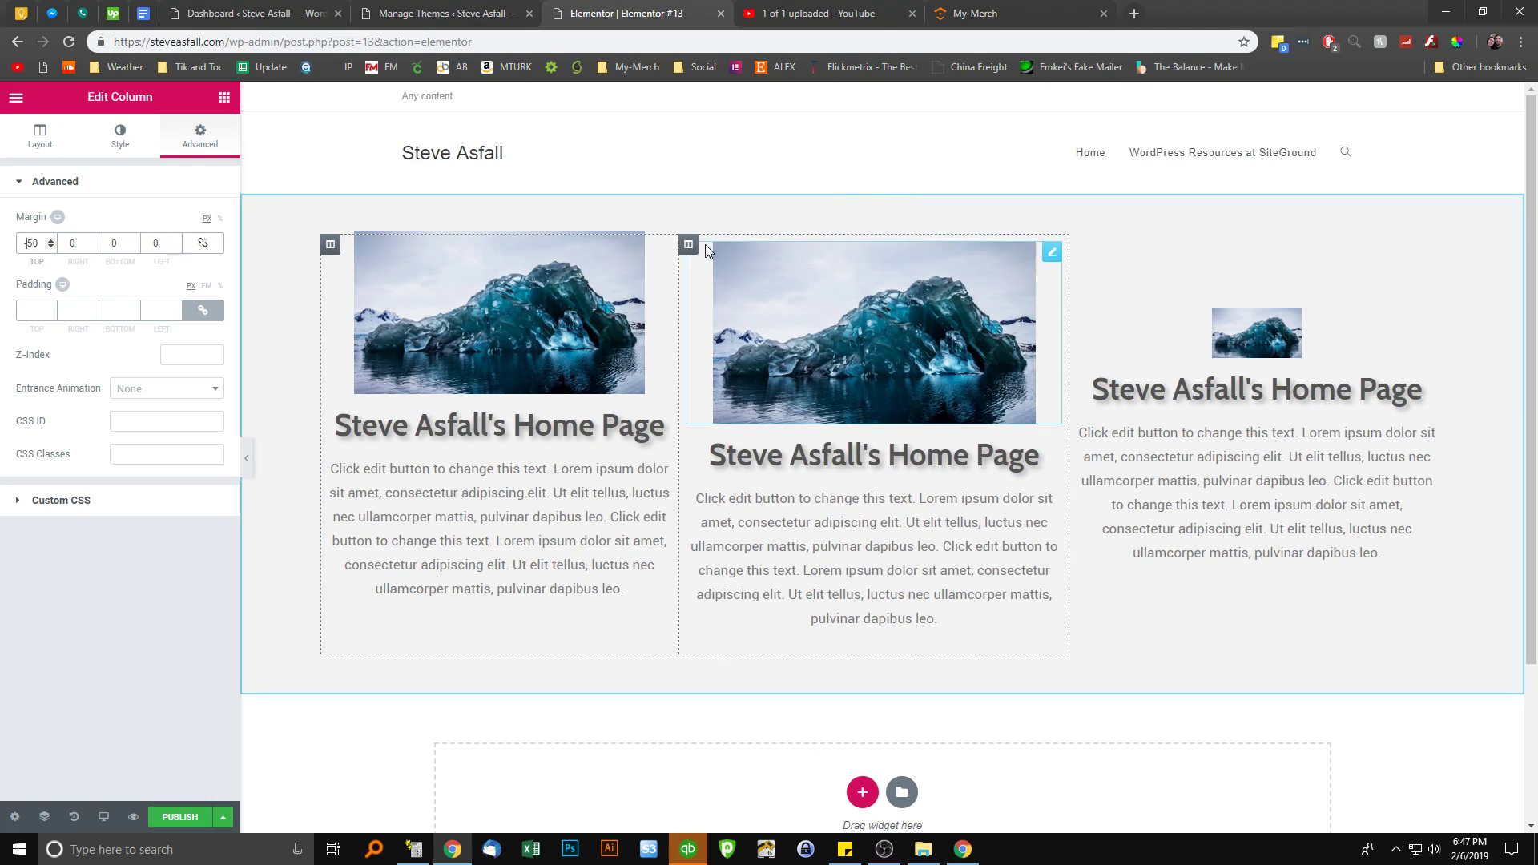
Set the second column's top margin to 50 px with its margin values unlinked
right_click(689, 244)
left_click(709, 258)
left_click(200, 136)
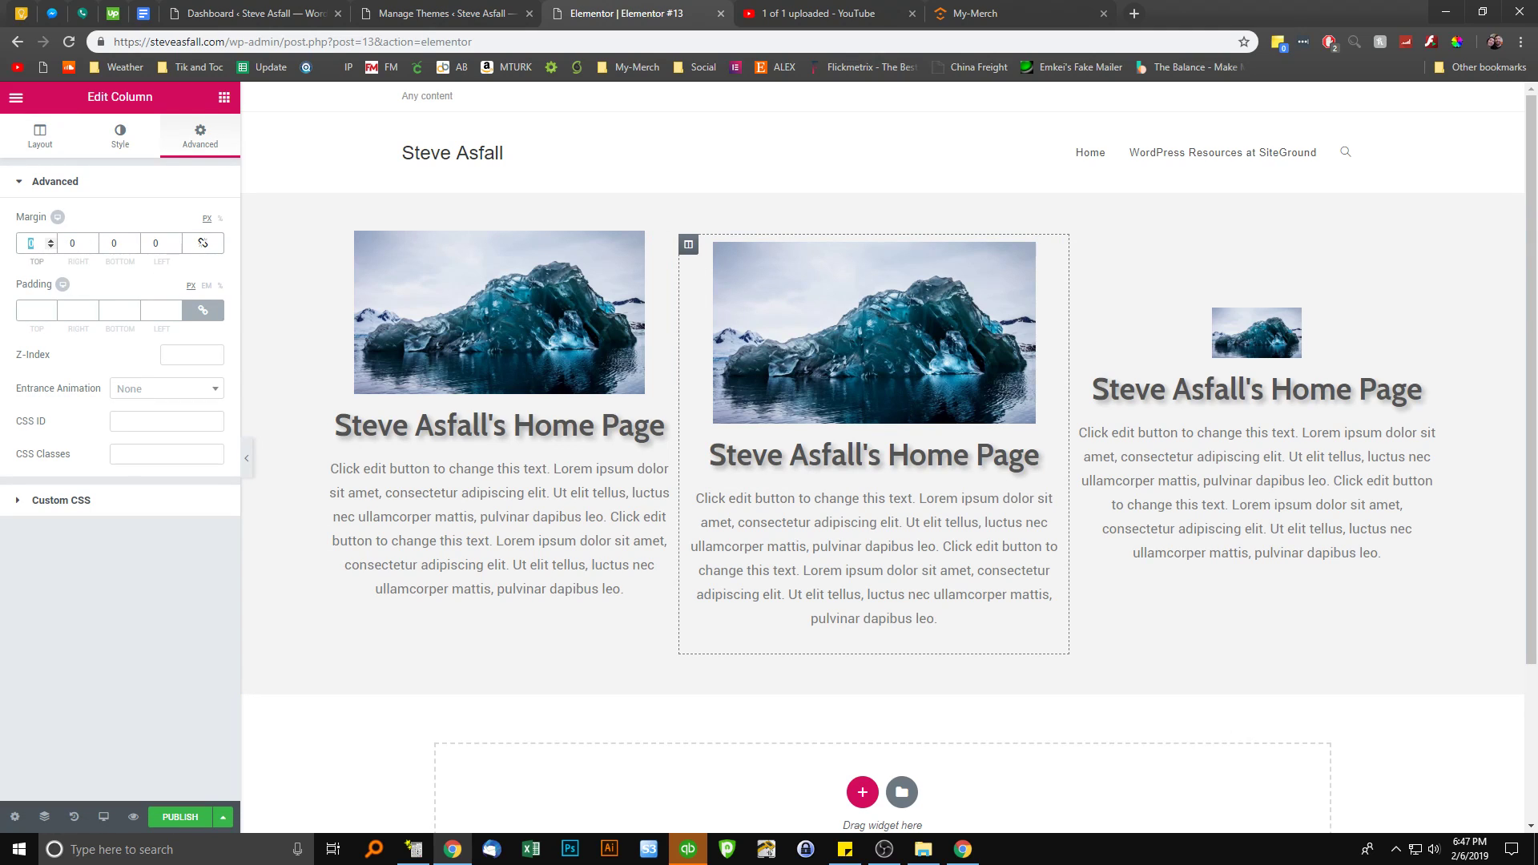
type("50")
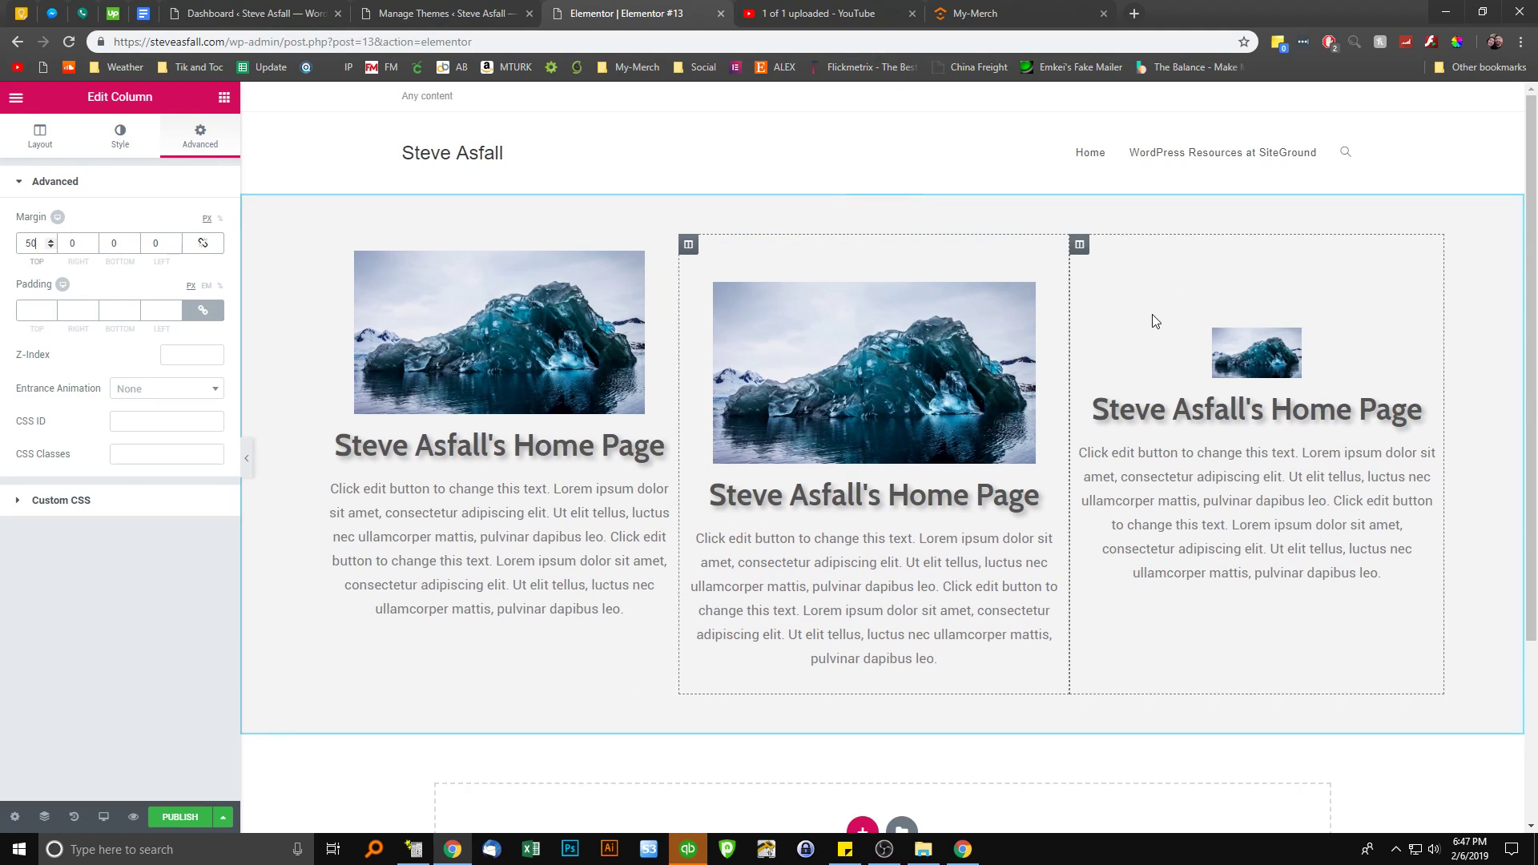
Set the third column's top margin to 100 px with its margin values unlinked
right_click(1093, 248)
left_click(1126, 258)
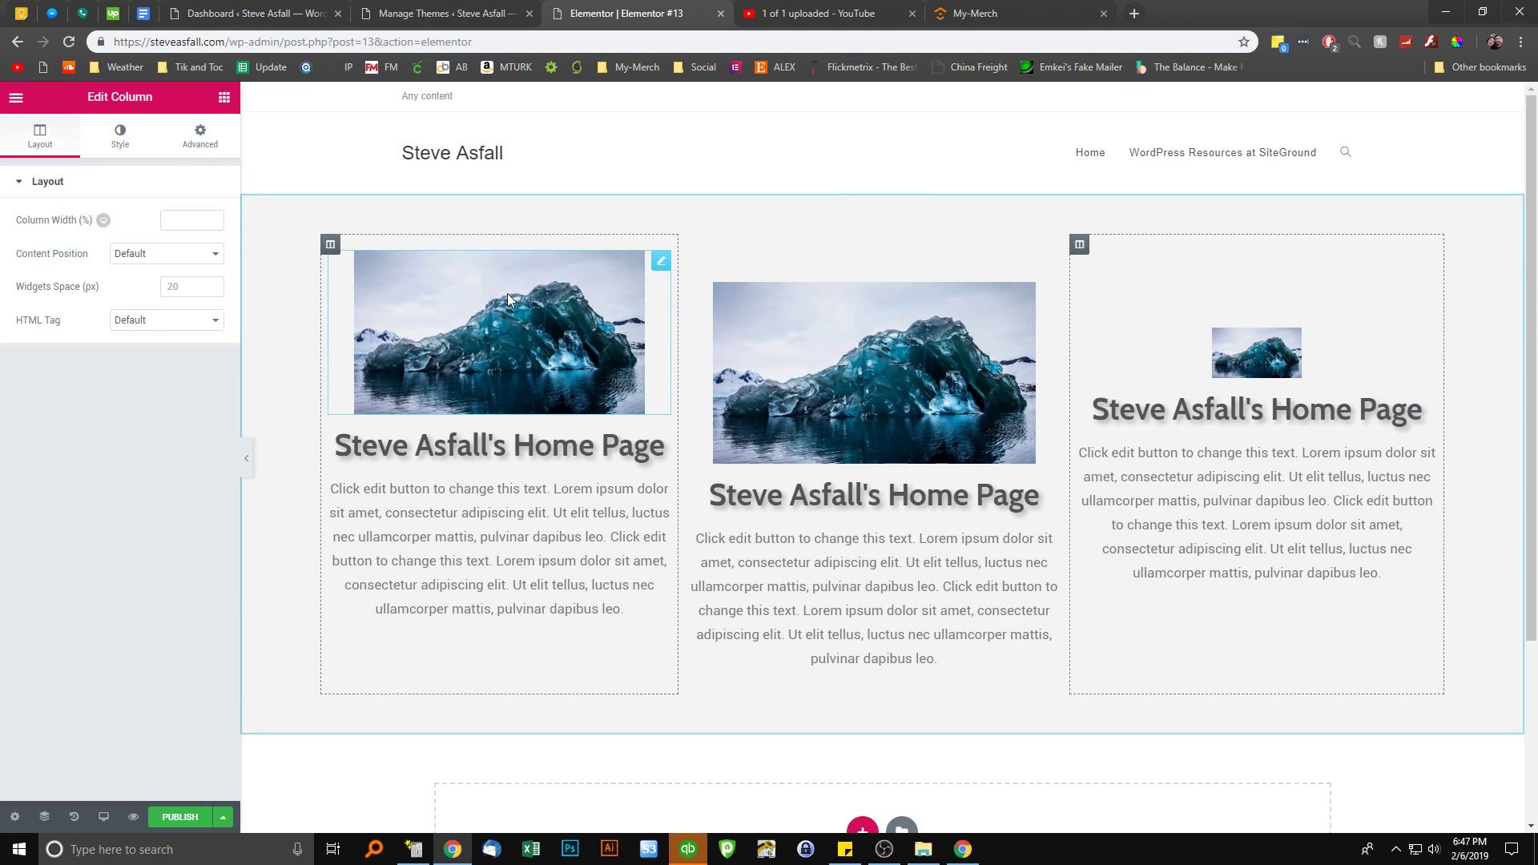
left_click(213, 161)
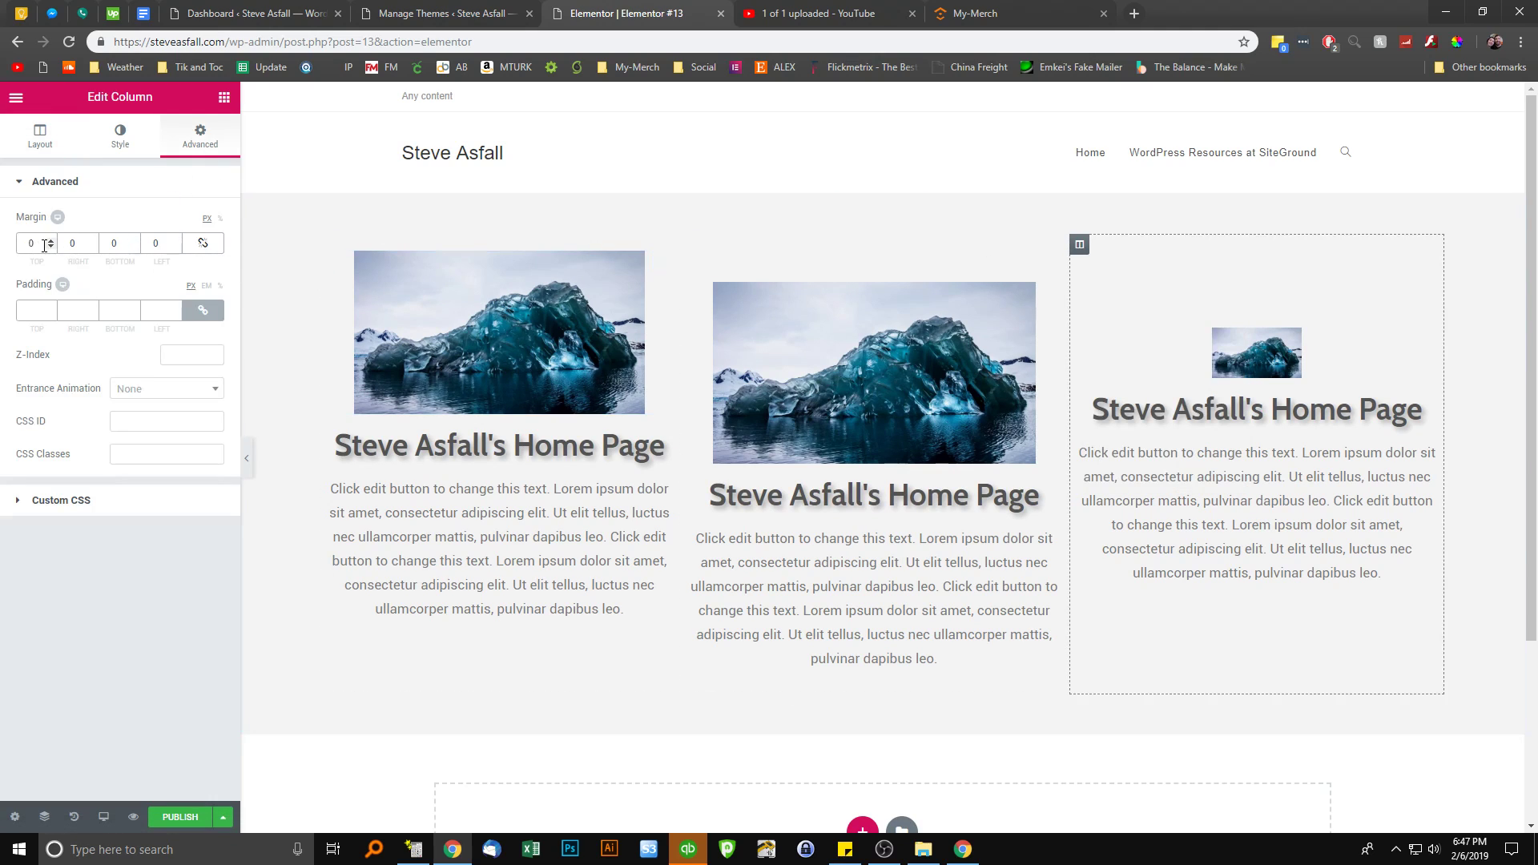
type("100")
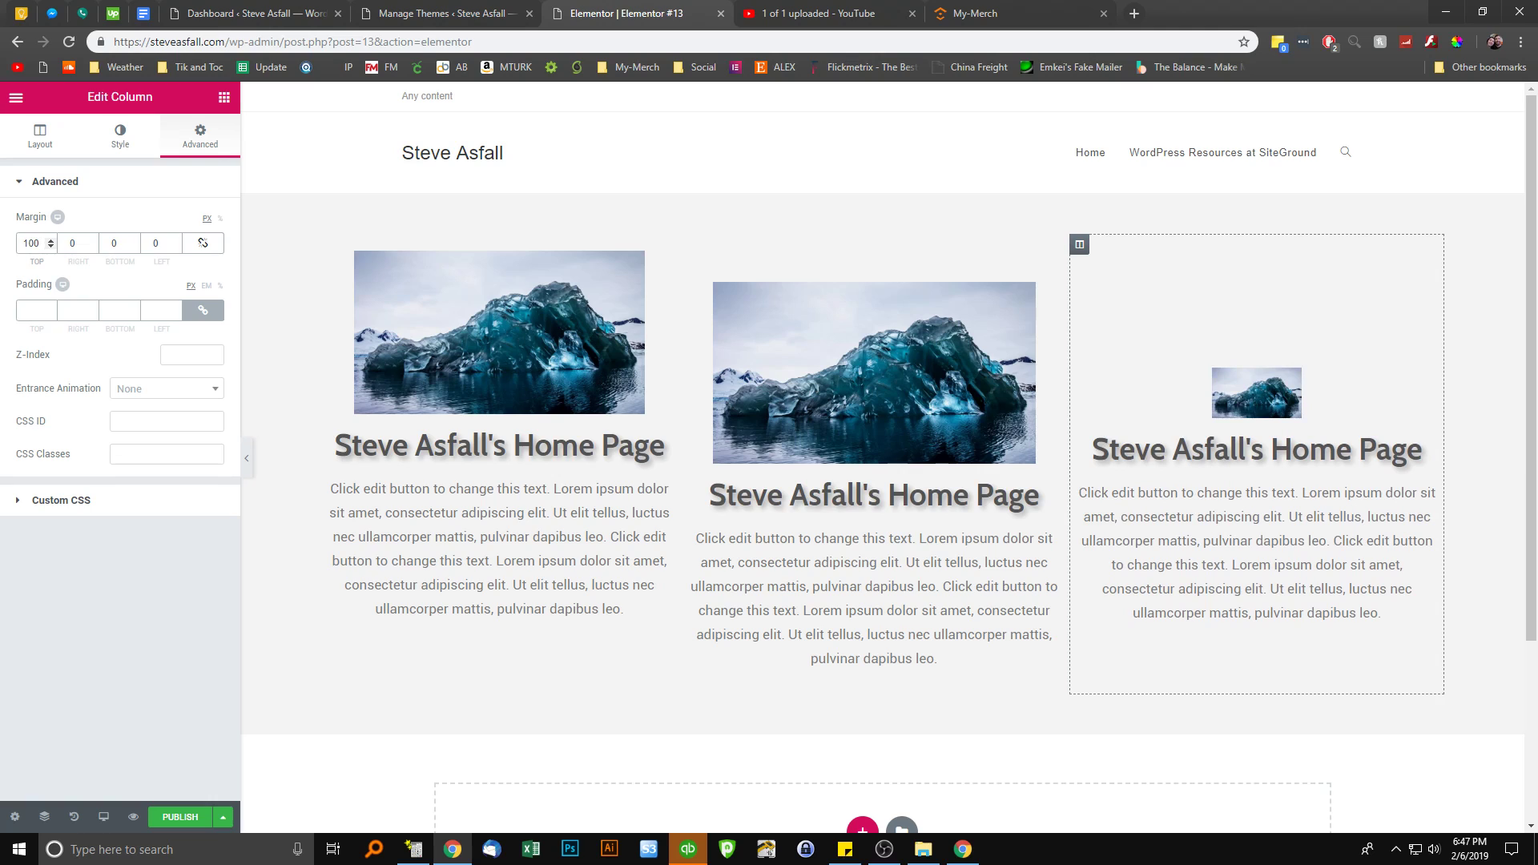
Set the third column's image to a width of 100 and a maximum width of 100%
left_click(1248, 383)
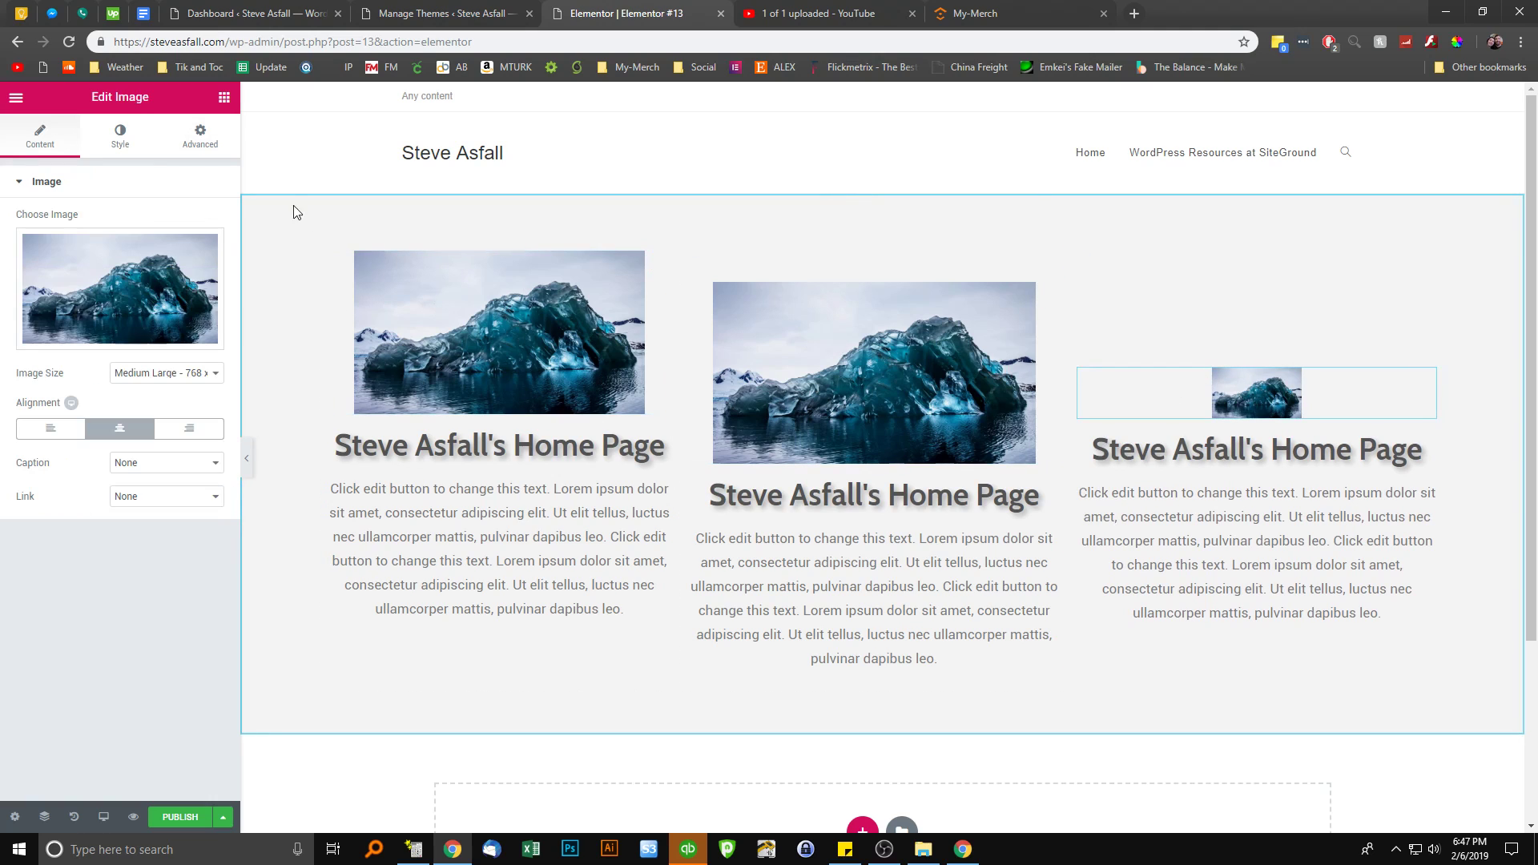
left_click(200, 136)
left_click(120, 137)
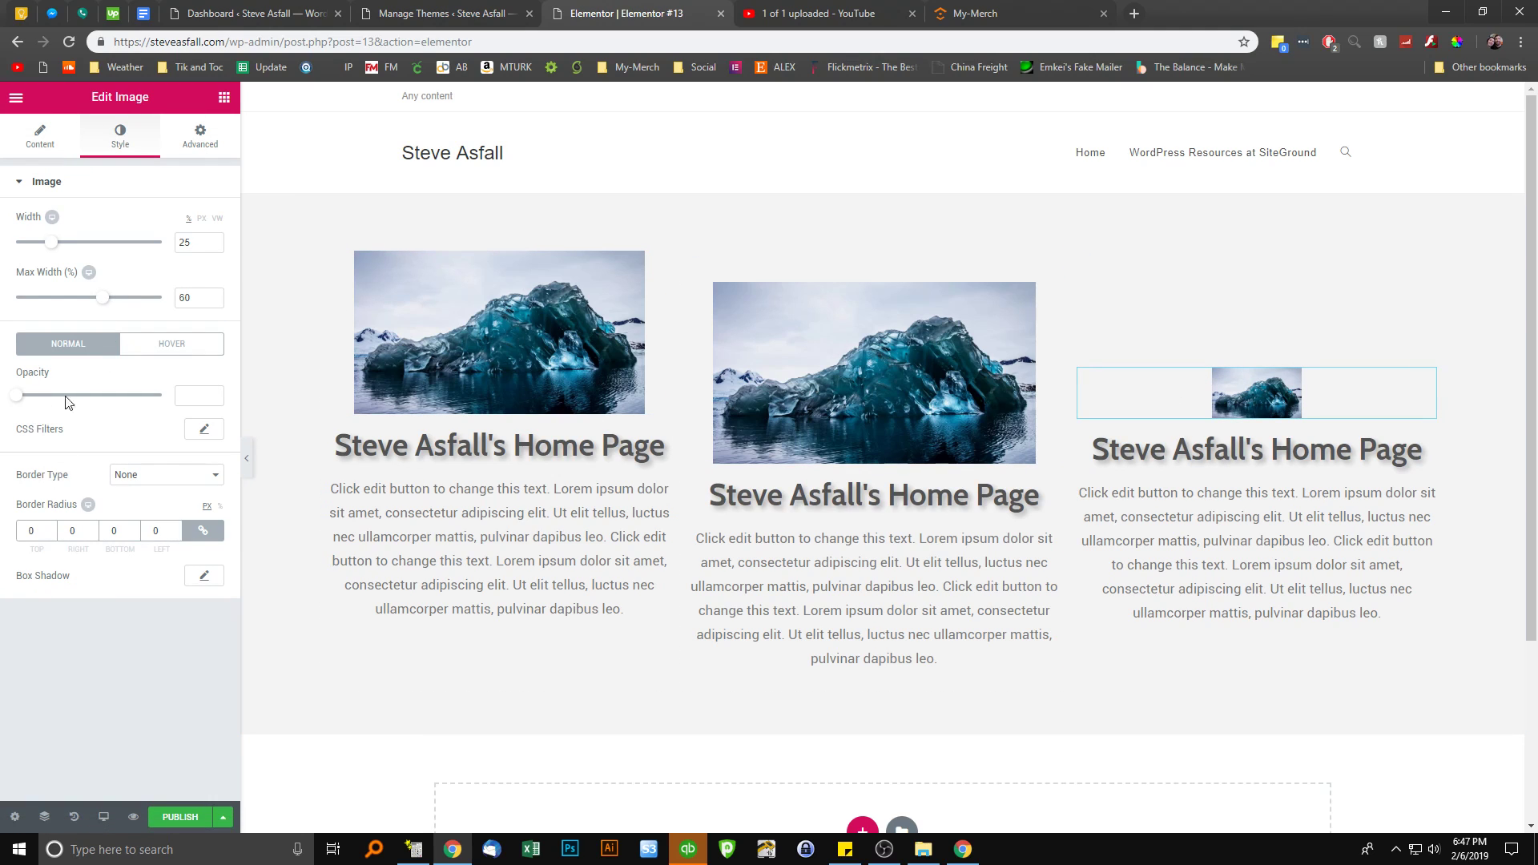
left_click_drag(53, 244, 213, 243)
left_click_drag(103, 298, 164, 298)
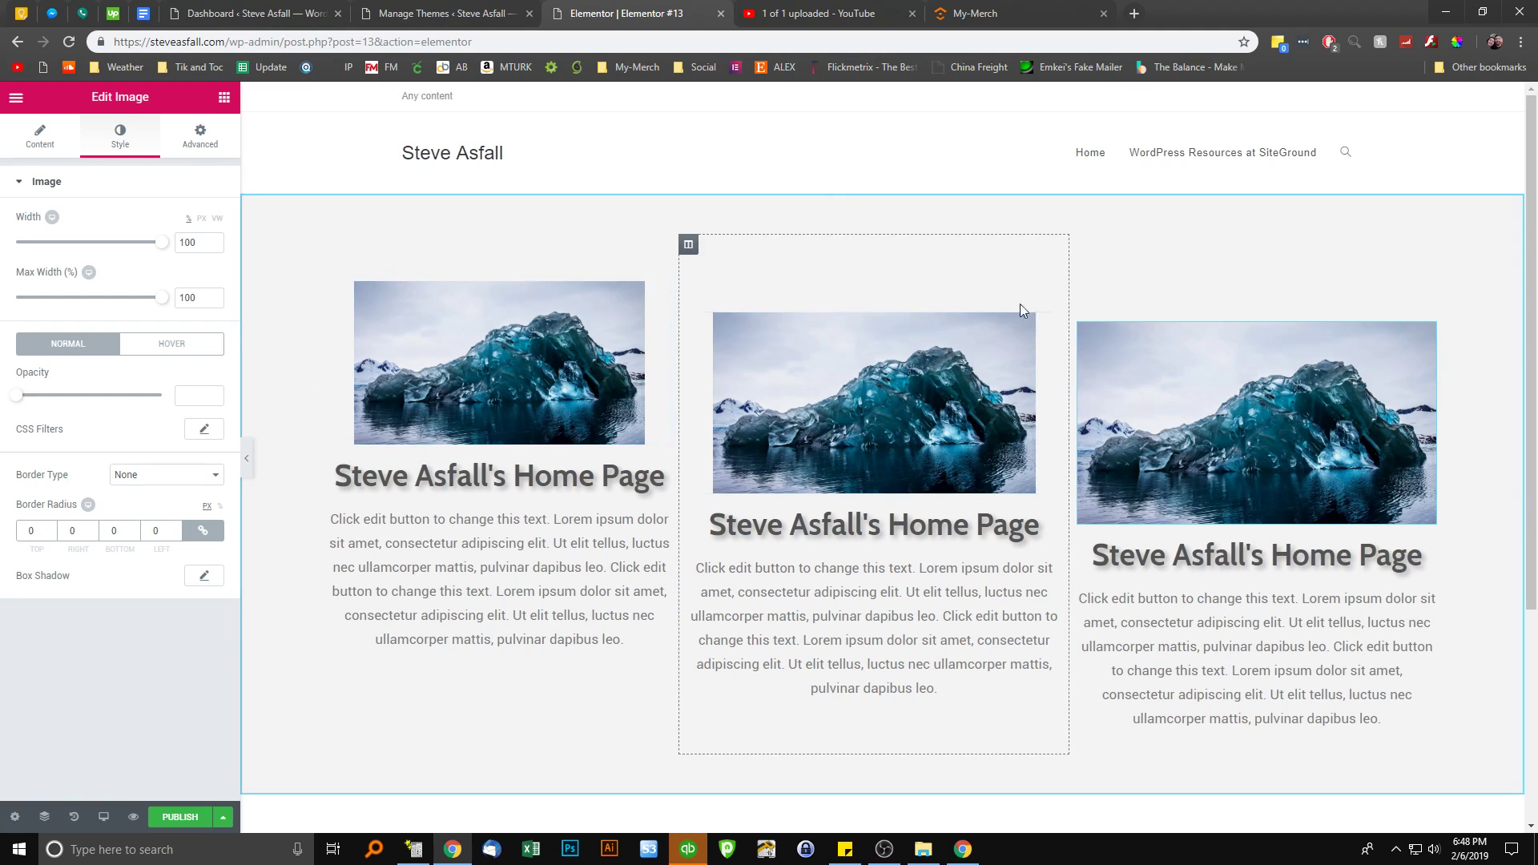
Increase the third column's top margin to 144 px to lower its content further
right_click(1079, 244)
left_click(1133, 257)
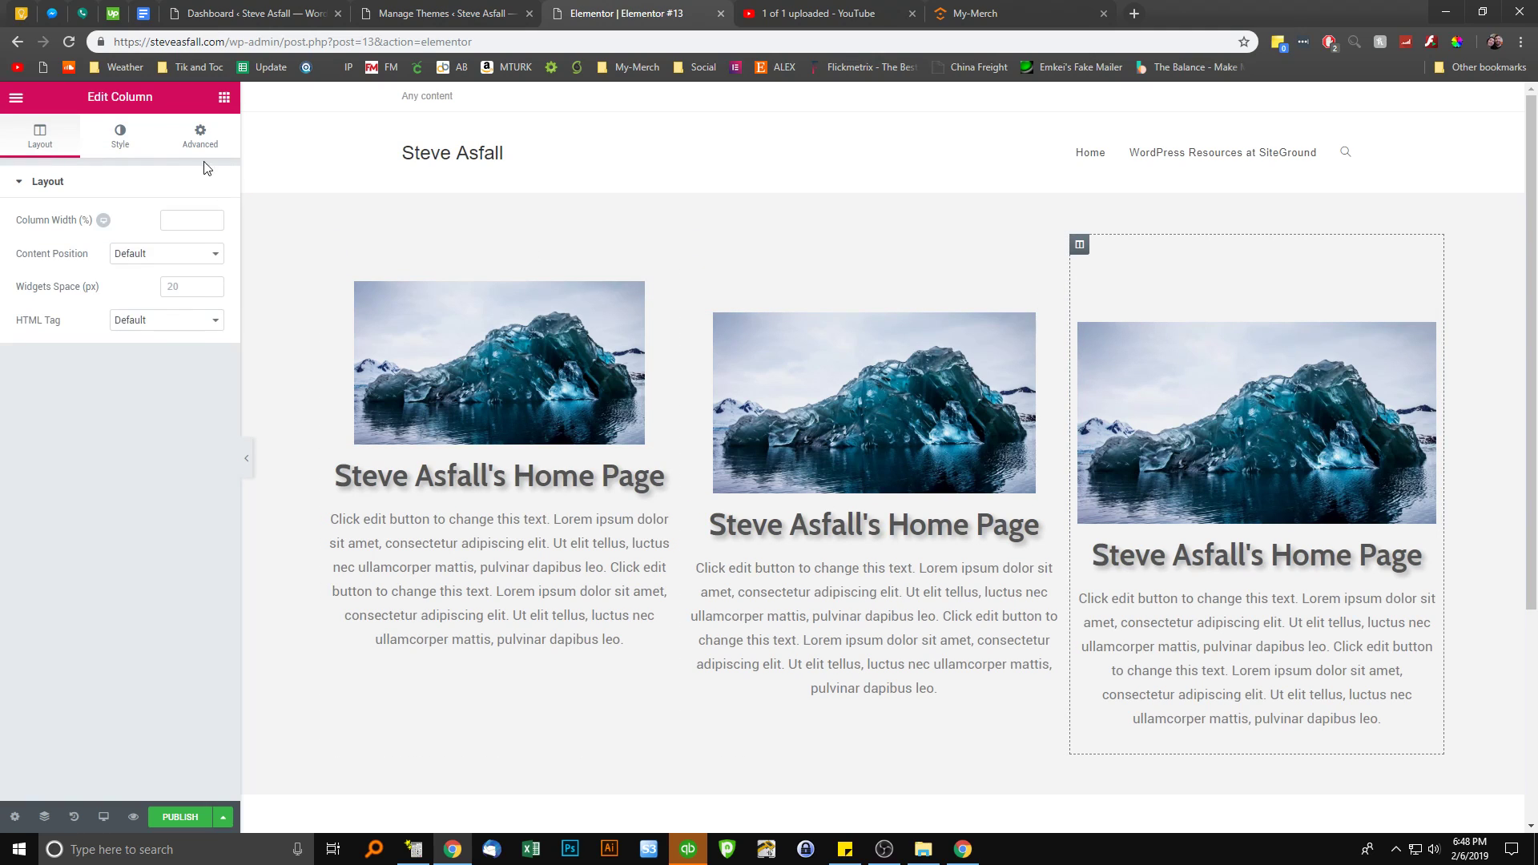
left_click(200, 138)
scroll(31, 242, "up", 20)
scroll(32, 247, "up", 20)
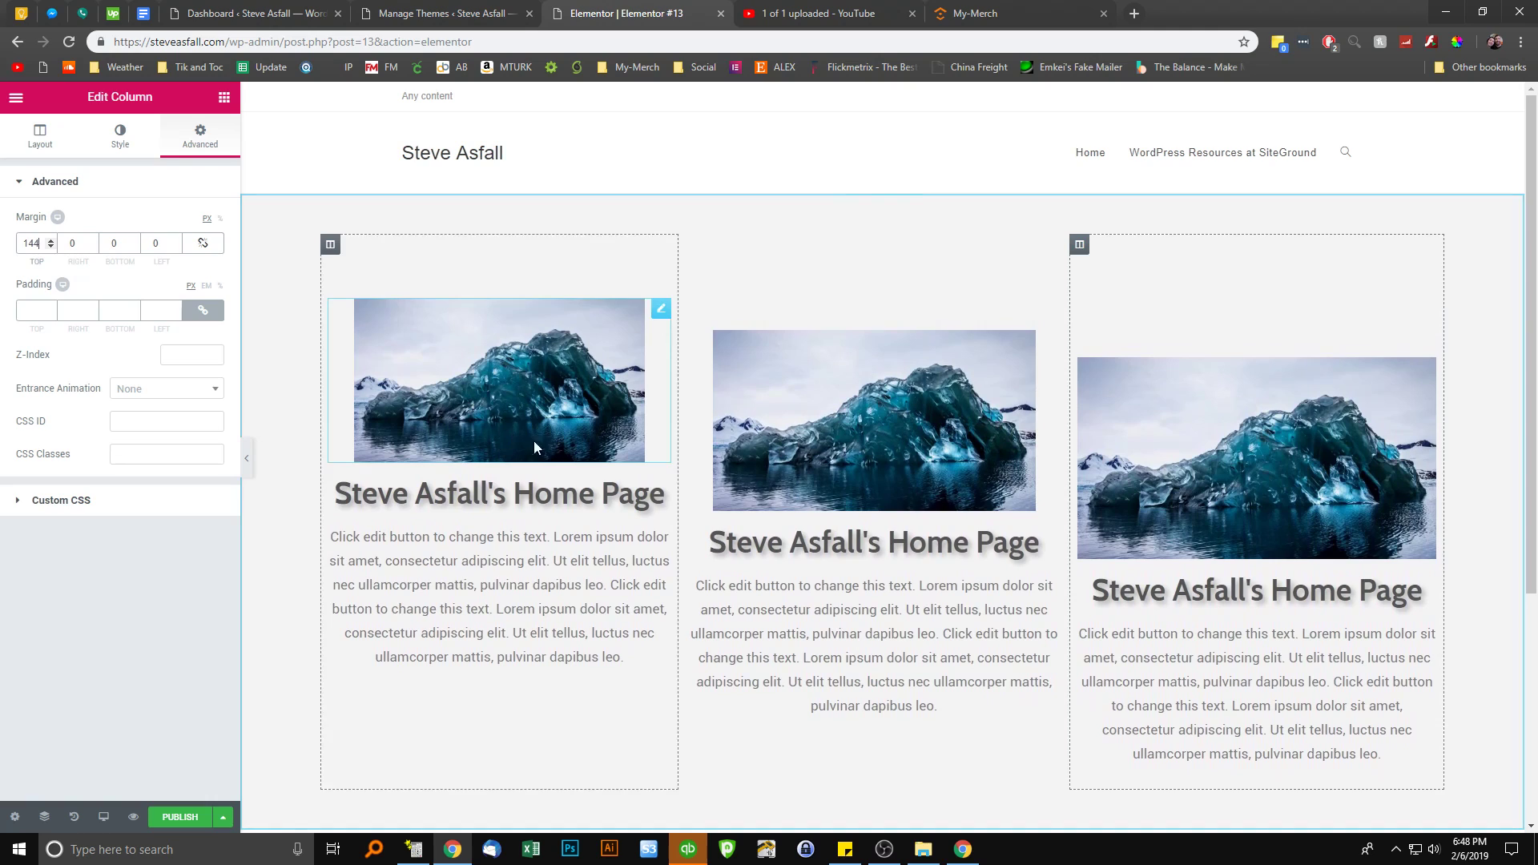
scroll(695, 559, "down", 2)
scroll(663, 572, "up", 2)
Browse the page templates in the template library, then close it without inserting one
left_click(225, 98)
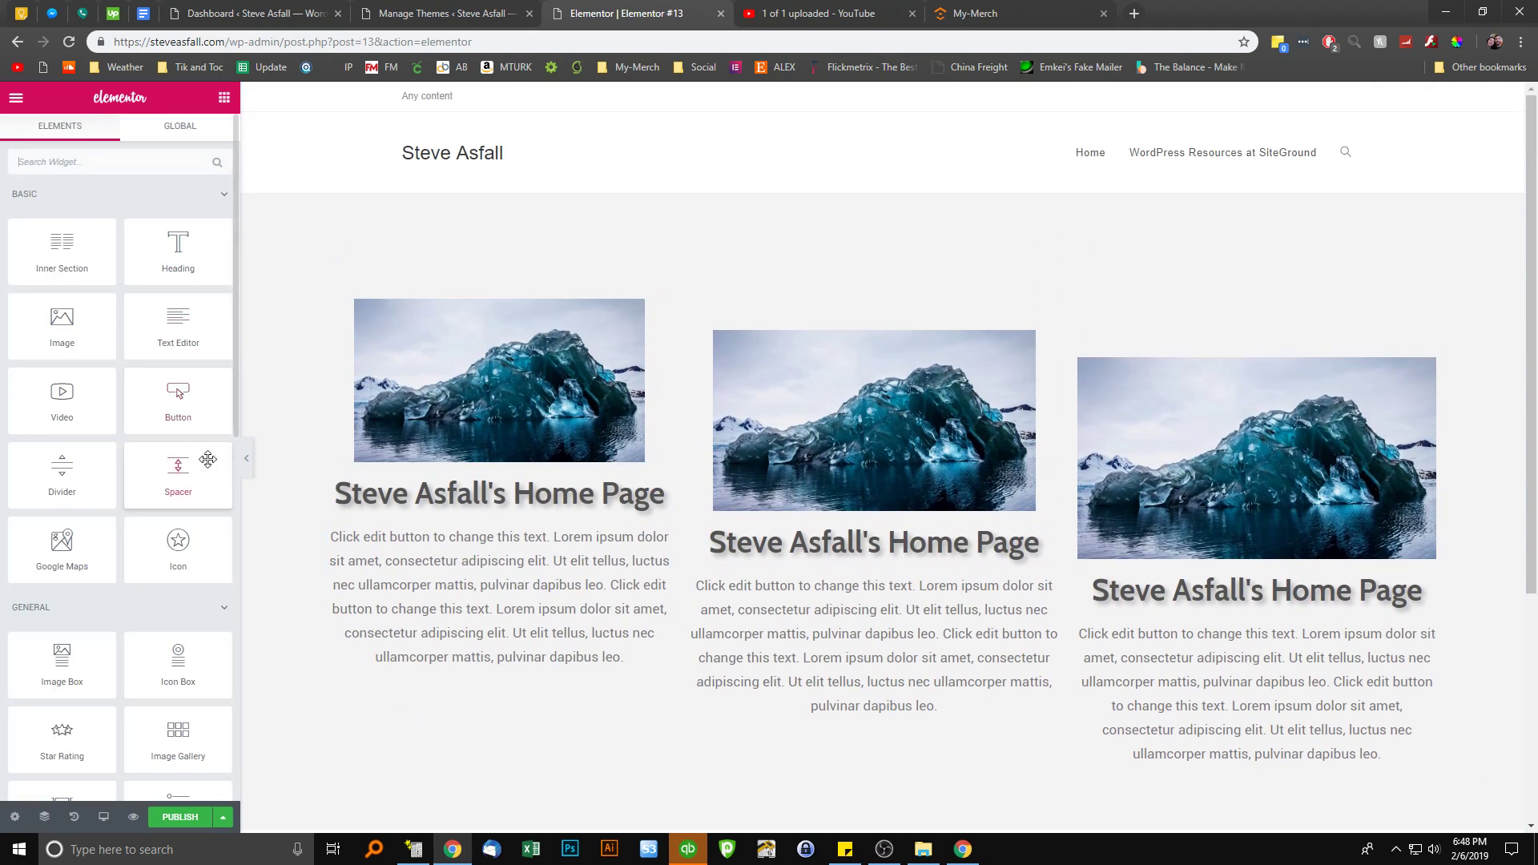
scroll(732, 638, "down", 3)
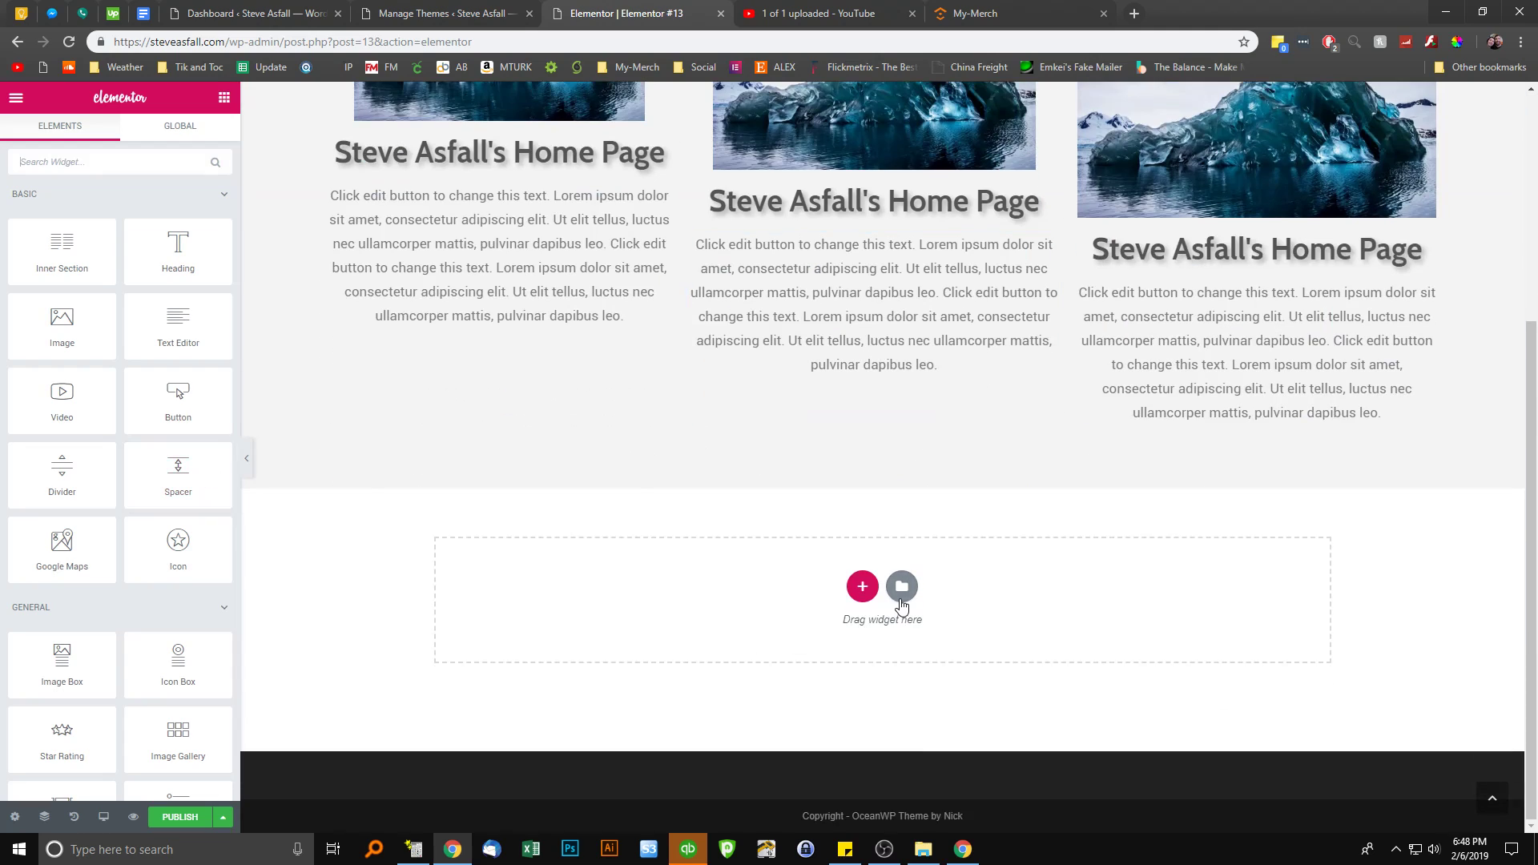
left_click(901, 577)
scroll(614, 556, "down", 3)
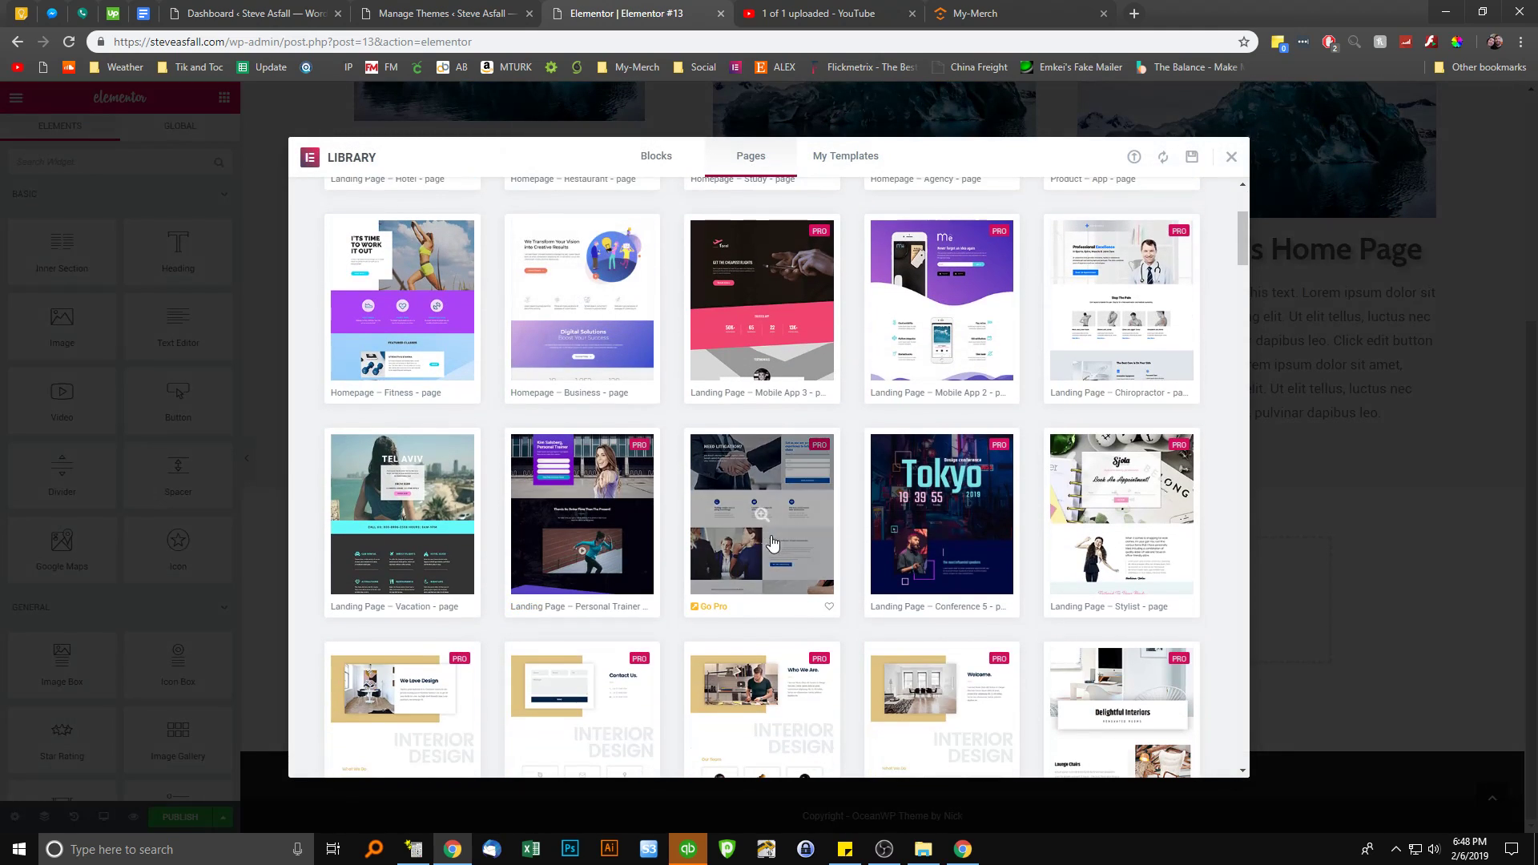
scroll(547, 716, "down", 2)
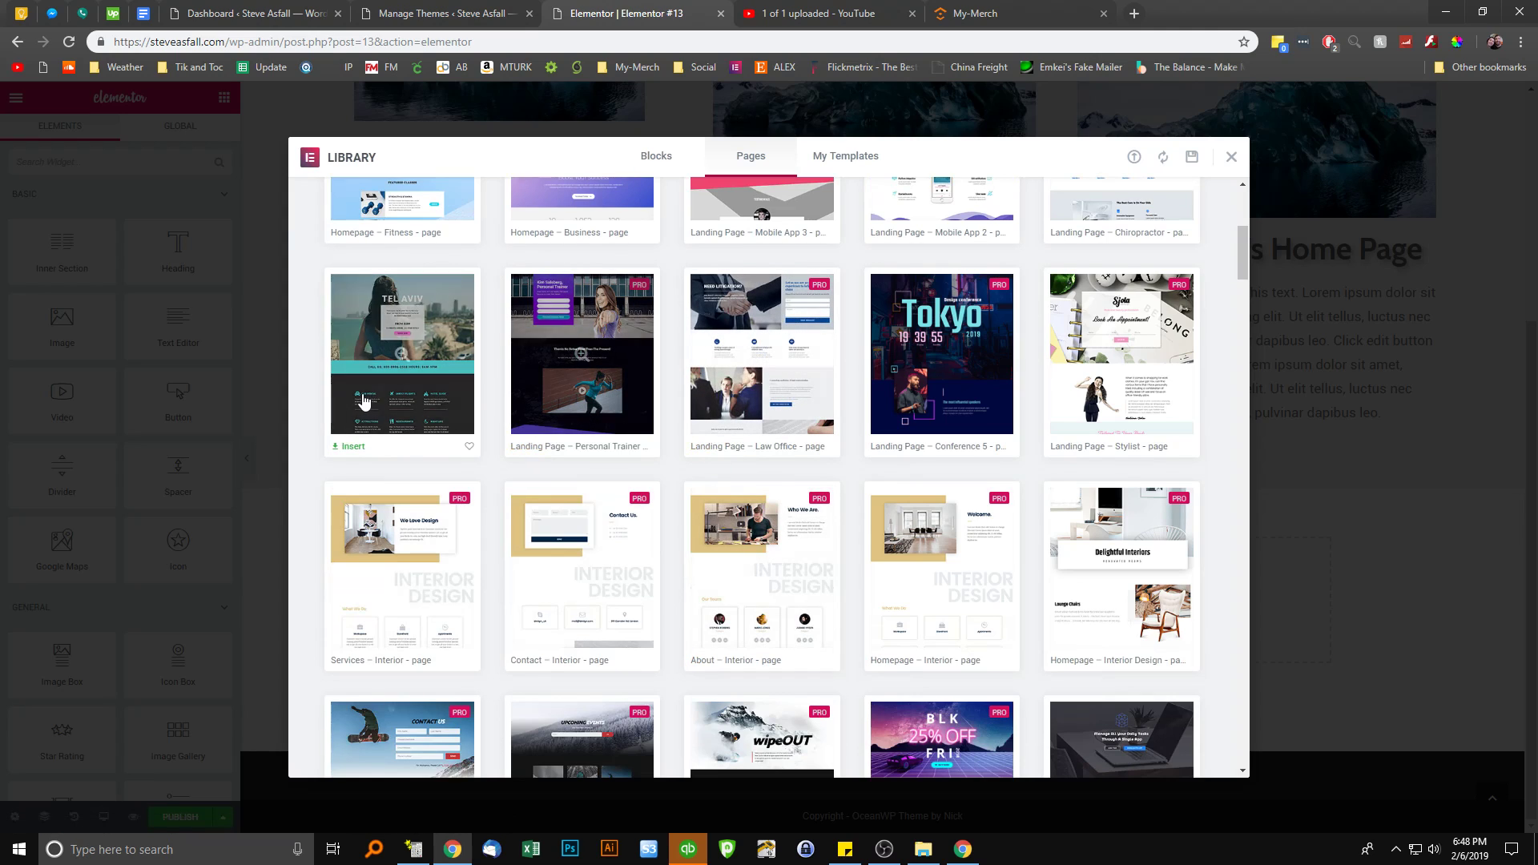
scroll(349, 450, "up", 3)
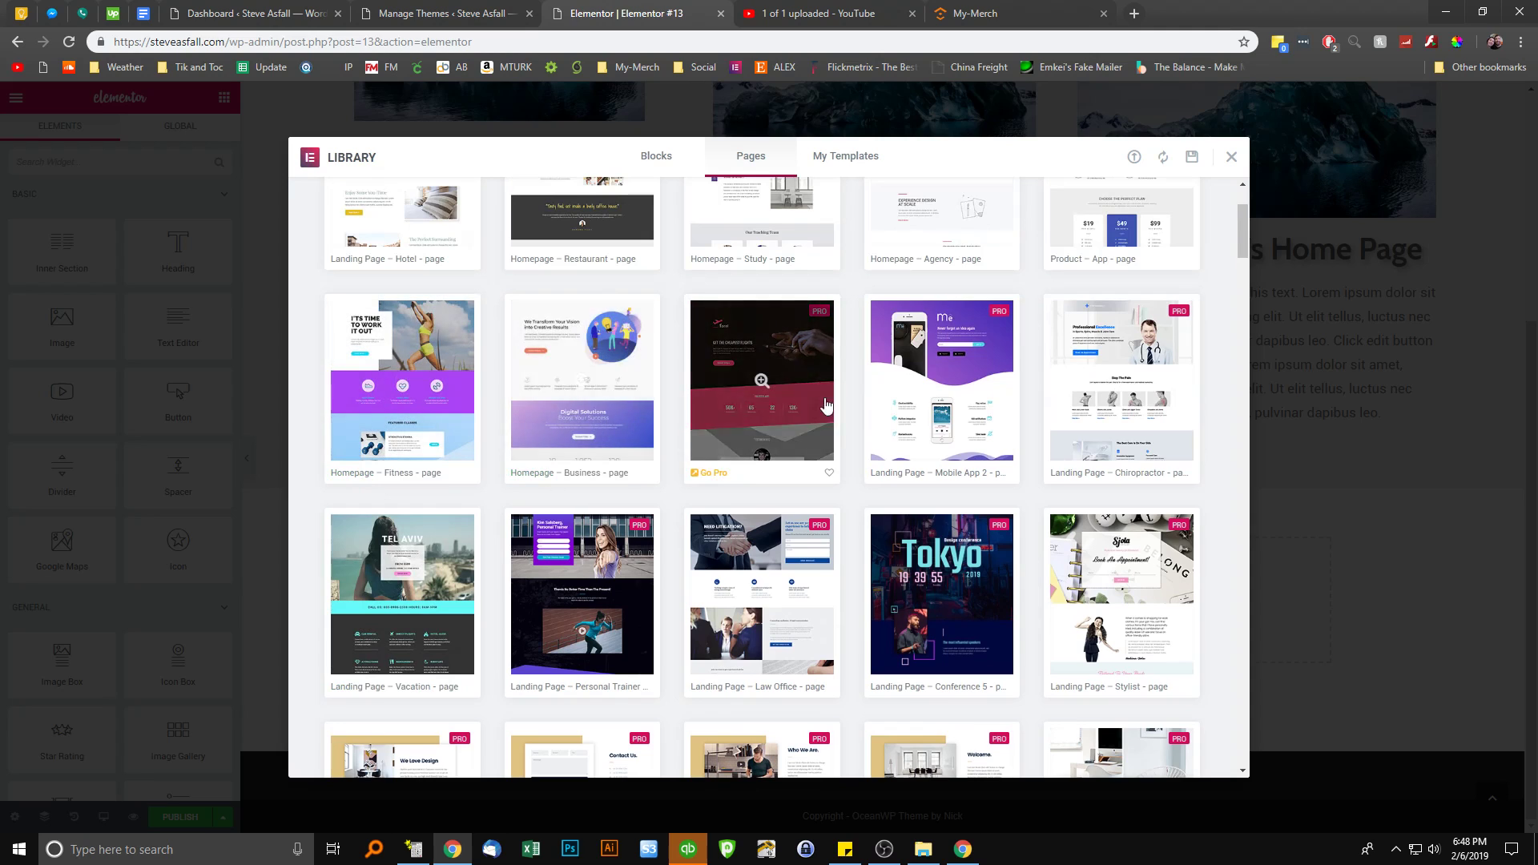
scroll(1052, 262, "up", 2)
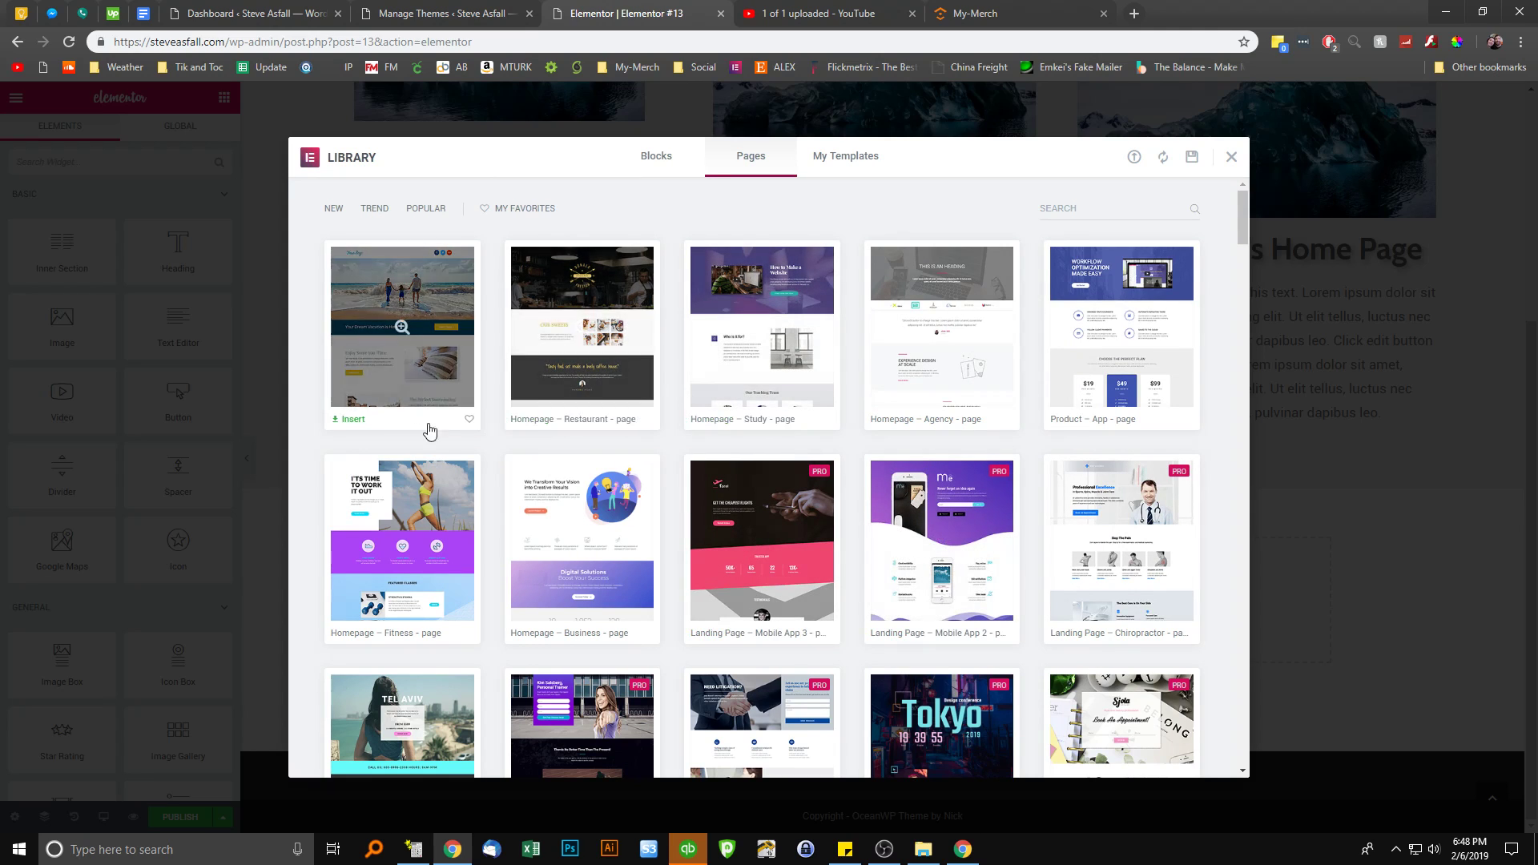
scroll(497, 448, "down", 5)
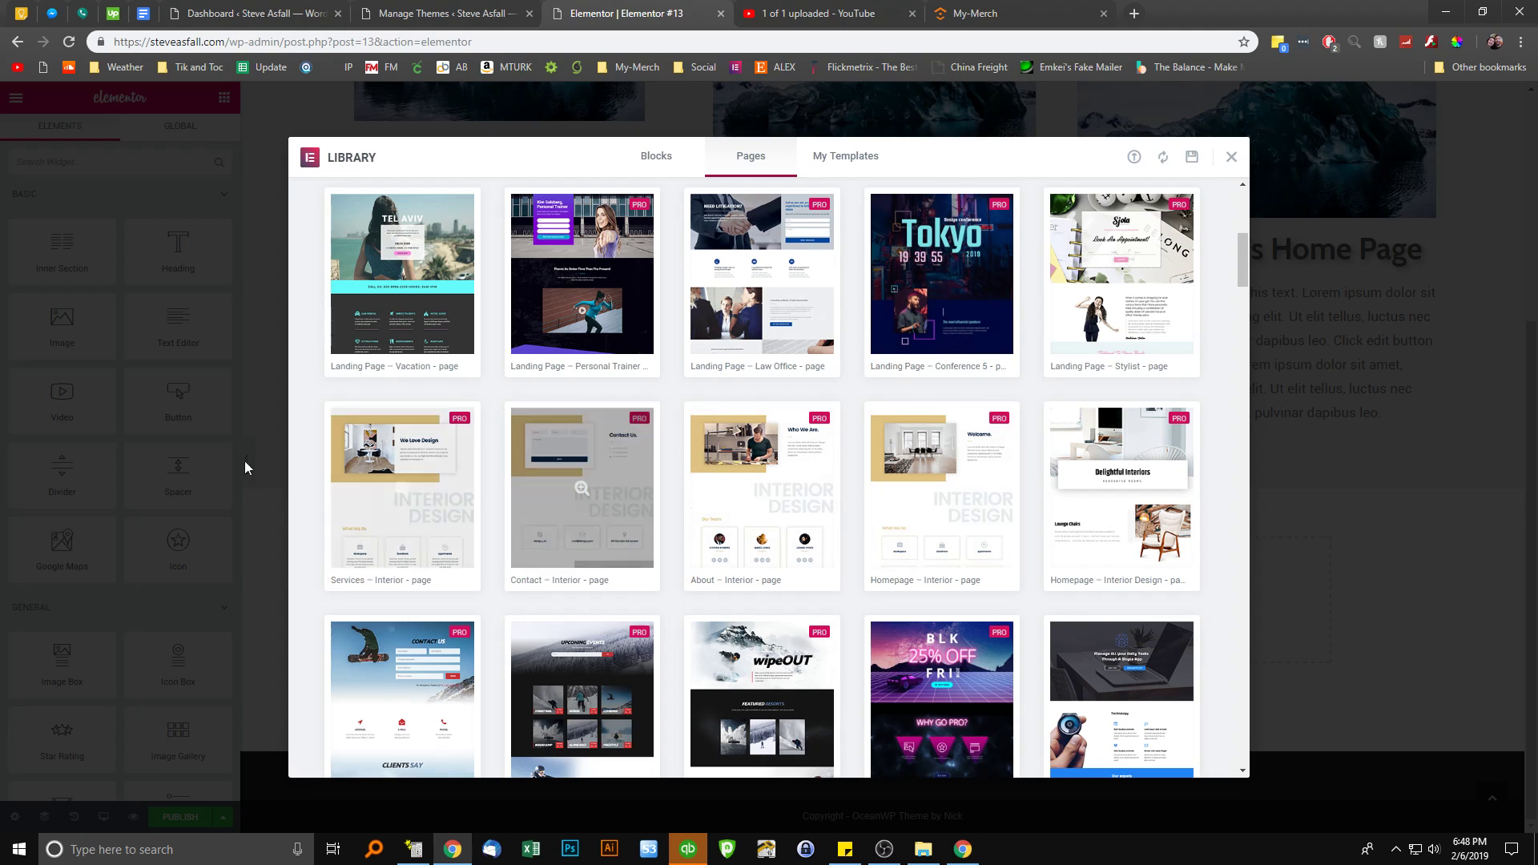
left_click(207, 223)
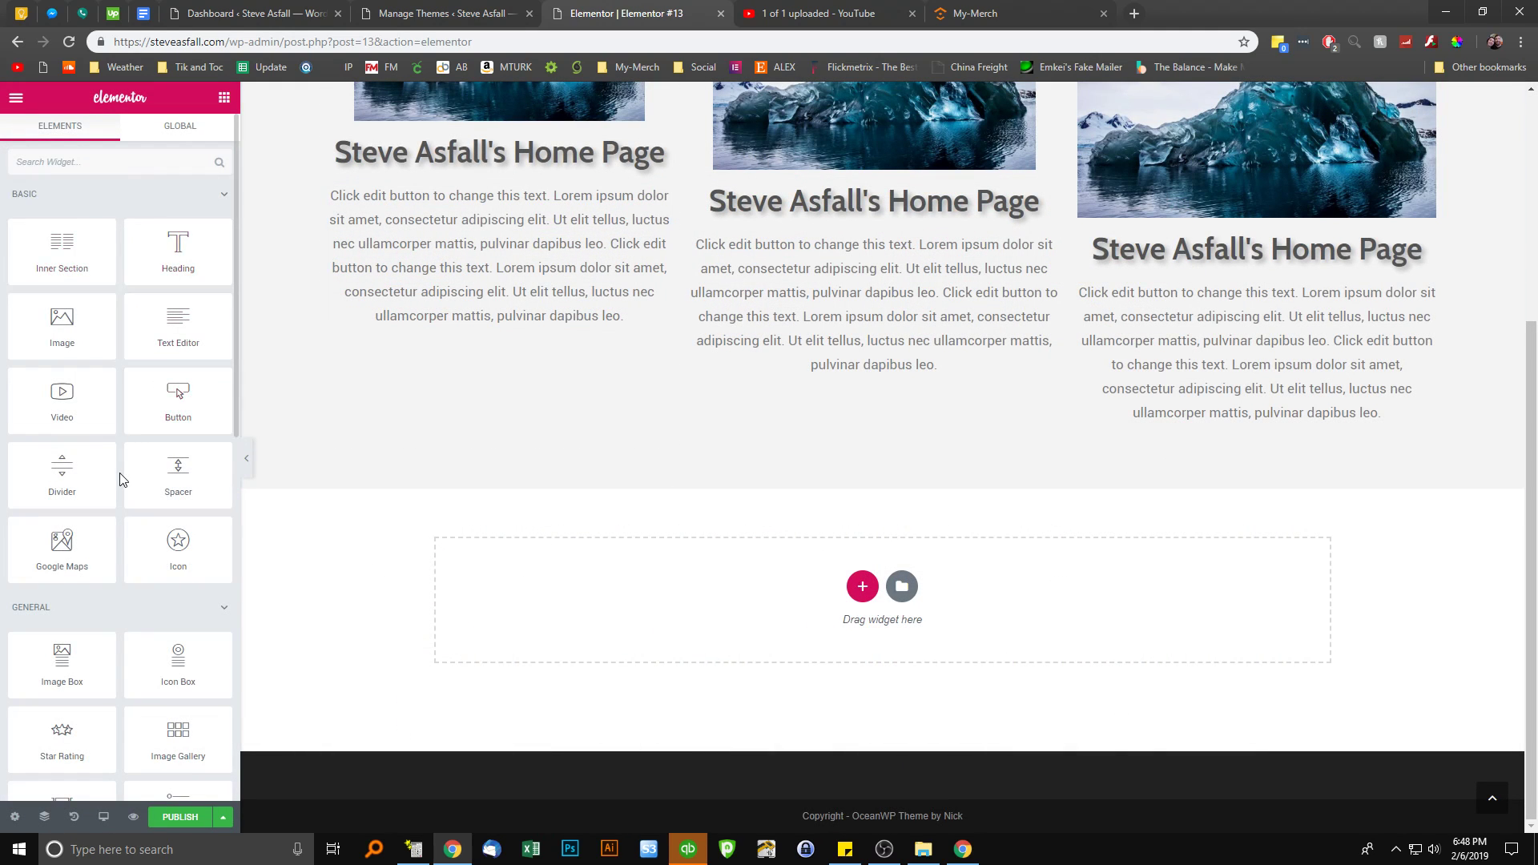
Add a Counter widget below the text in the second column
scroll(120, 476, "down", 4)
left_click_drag(92, 572, 893, 374)
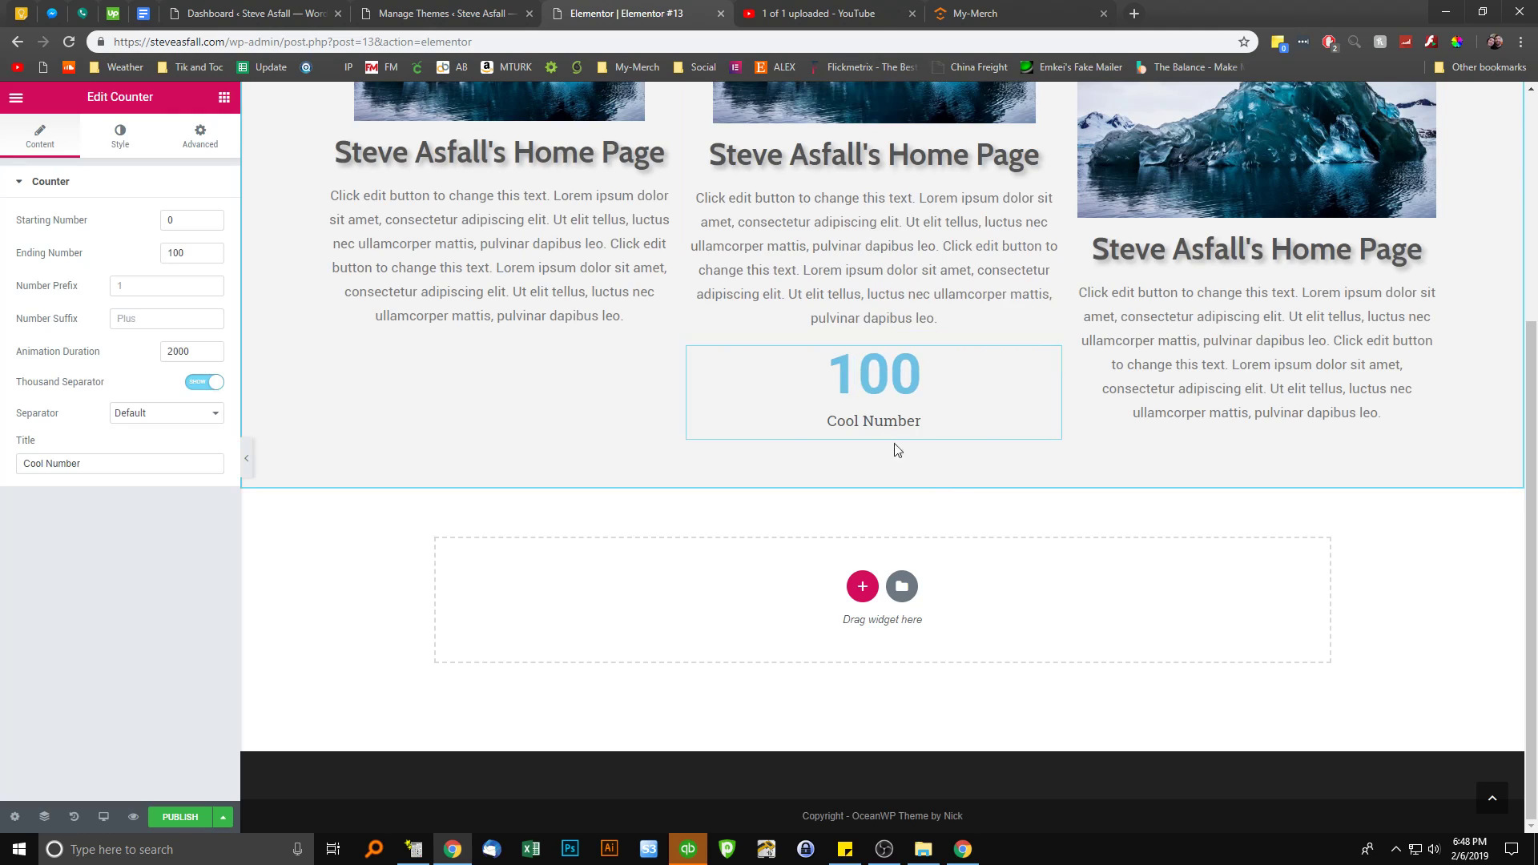
Open the second column's Counter widget for editing and examine its content settings
double_click(158, 254)
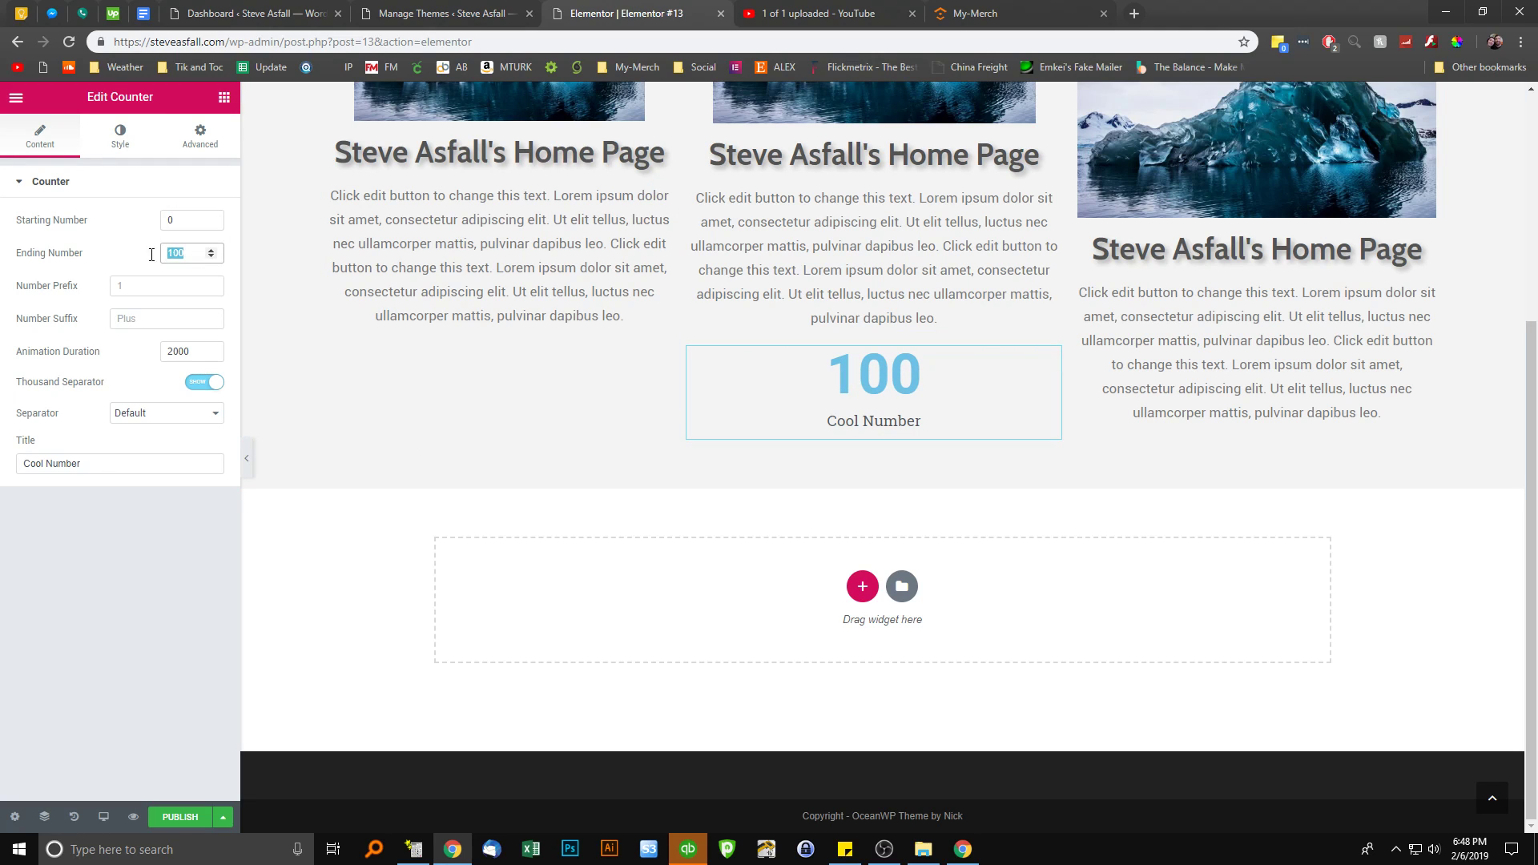
left_click(225, 97)
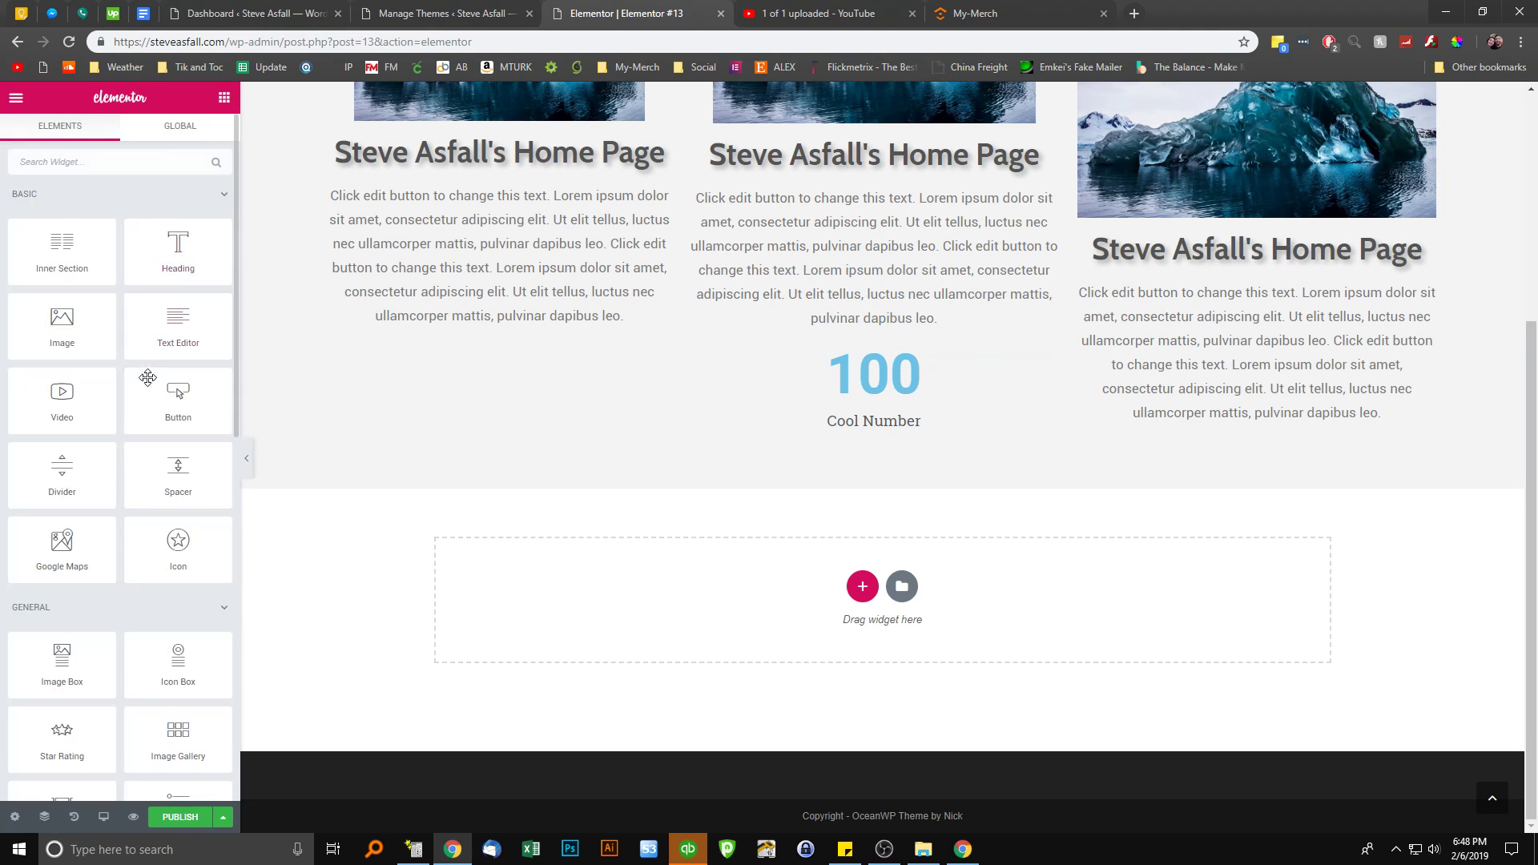
scroll(117, 181, "down", 2)
left_click(948, 386)
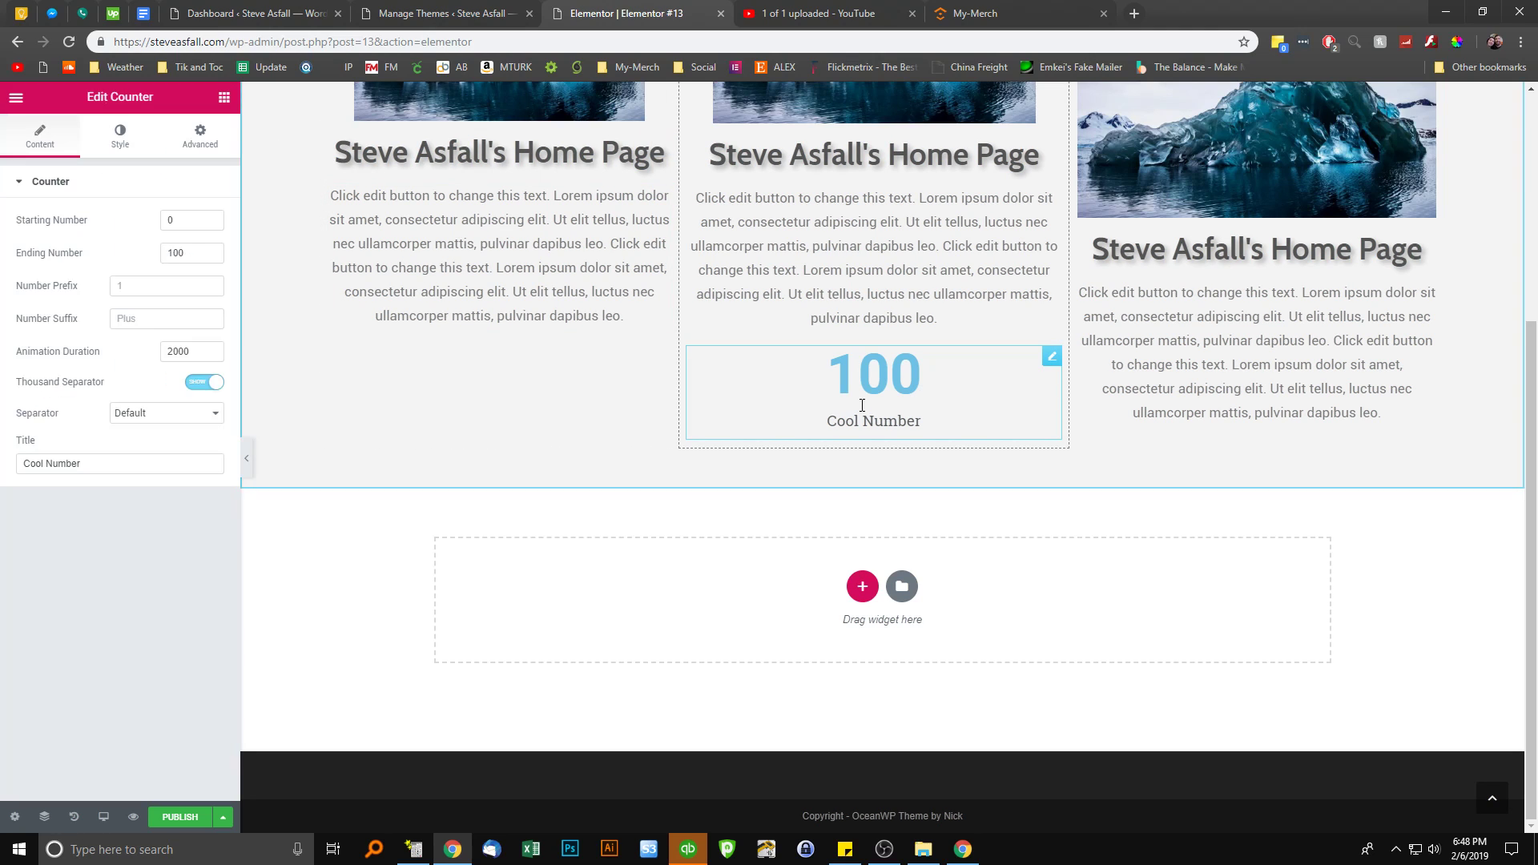
left_click(1052, 360)
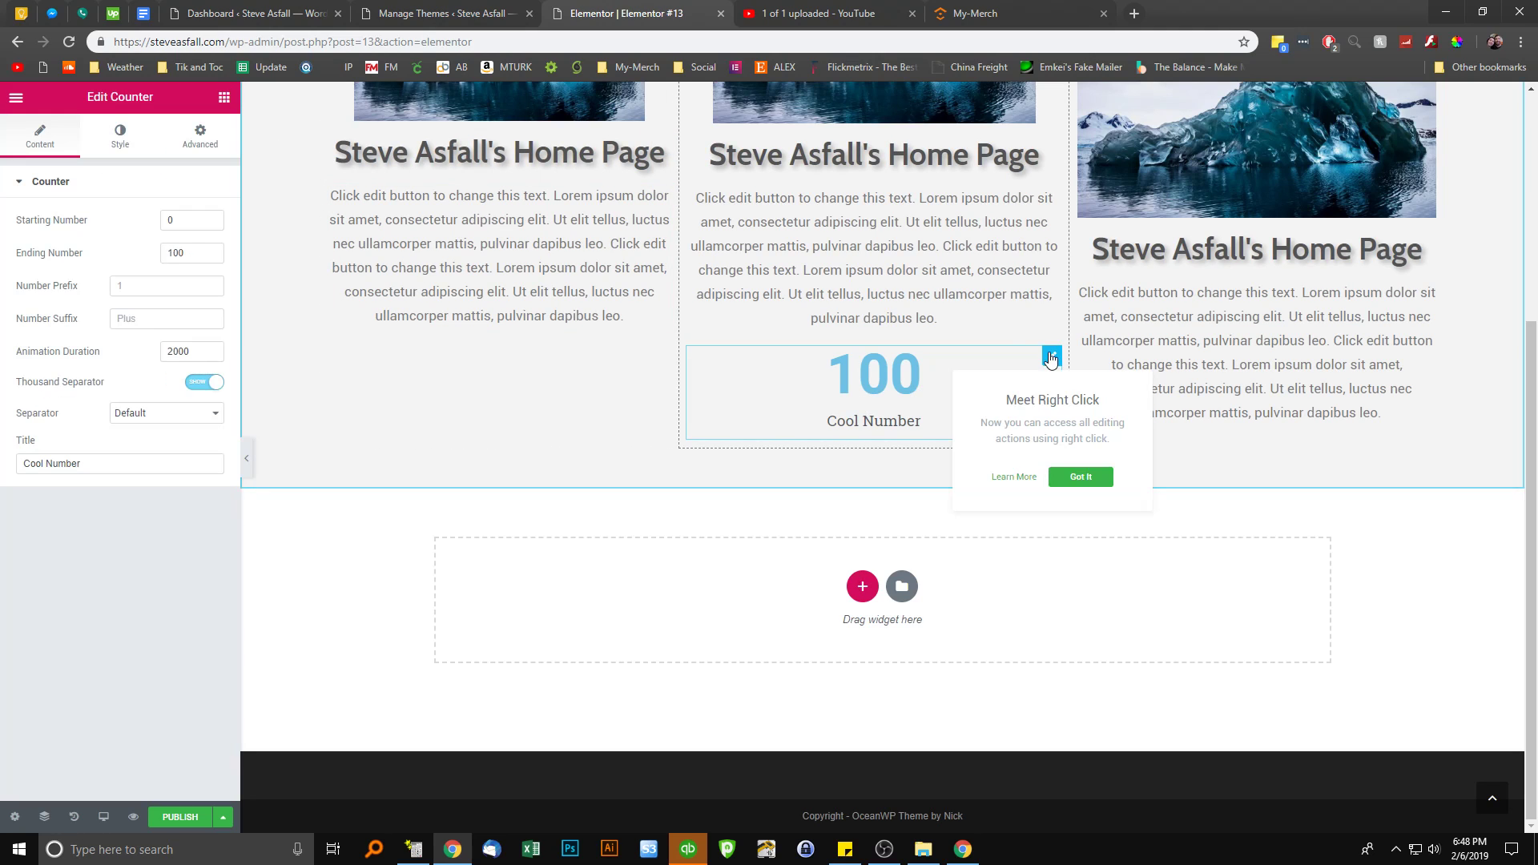
left_click(23, 147)
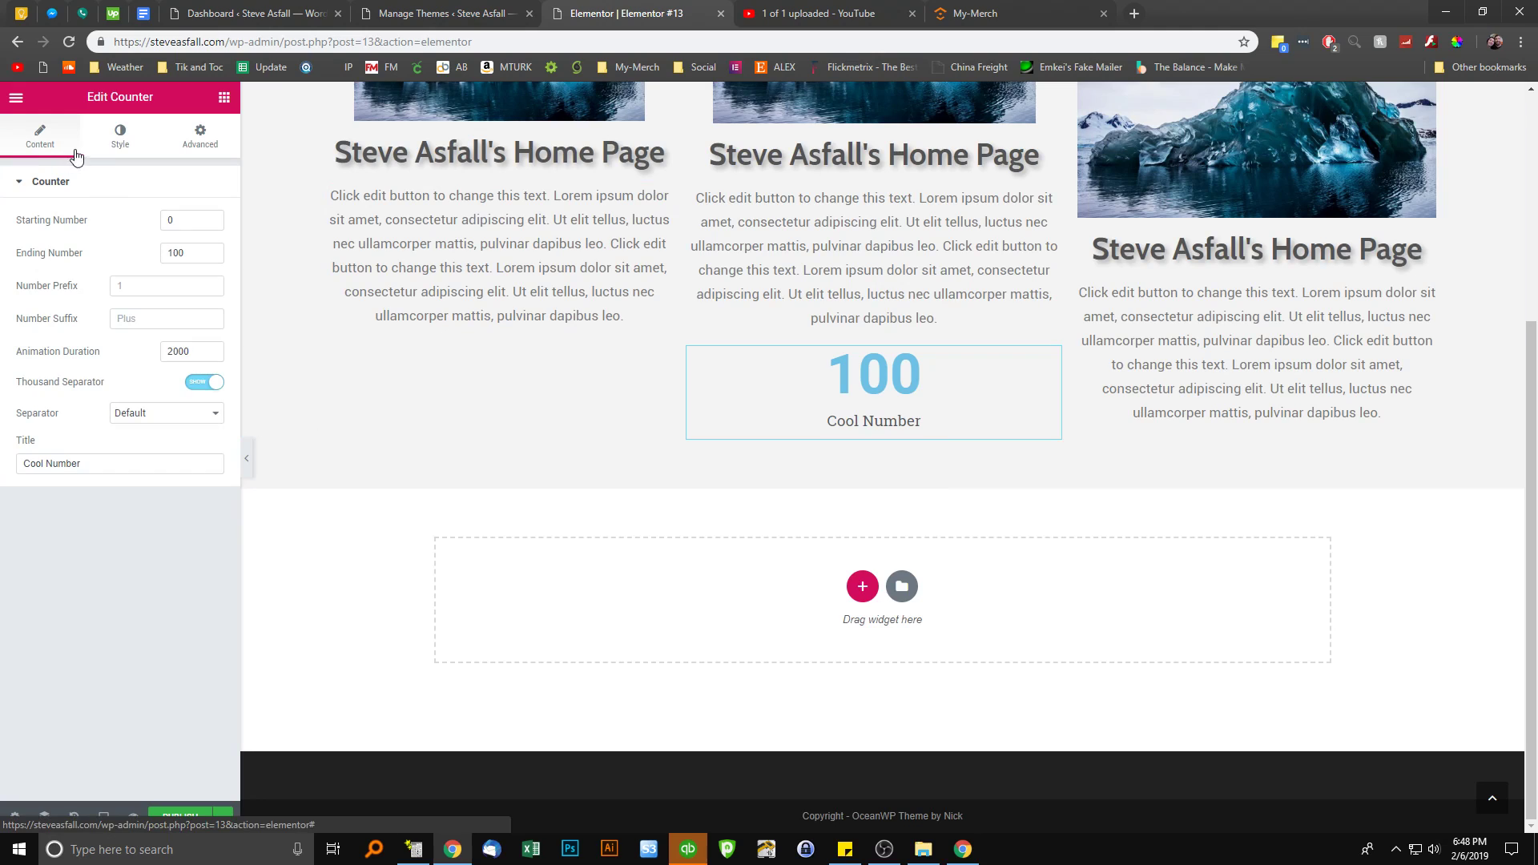
Examine the counter's number typography, title style and advanced spacing options, then return to its content settings
left_click(120, 144)
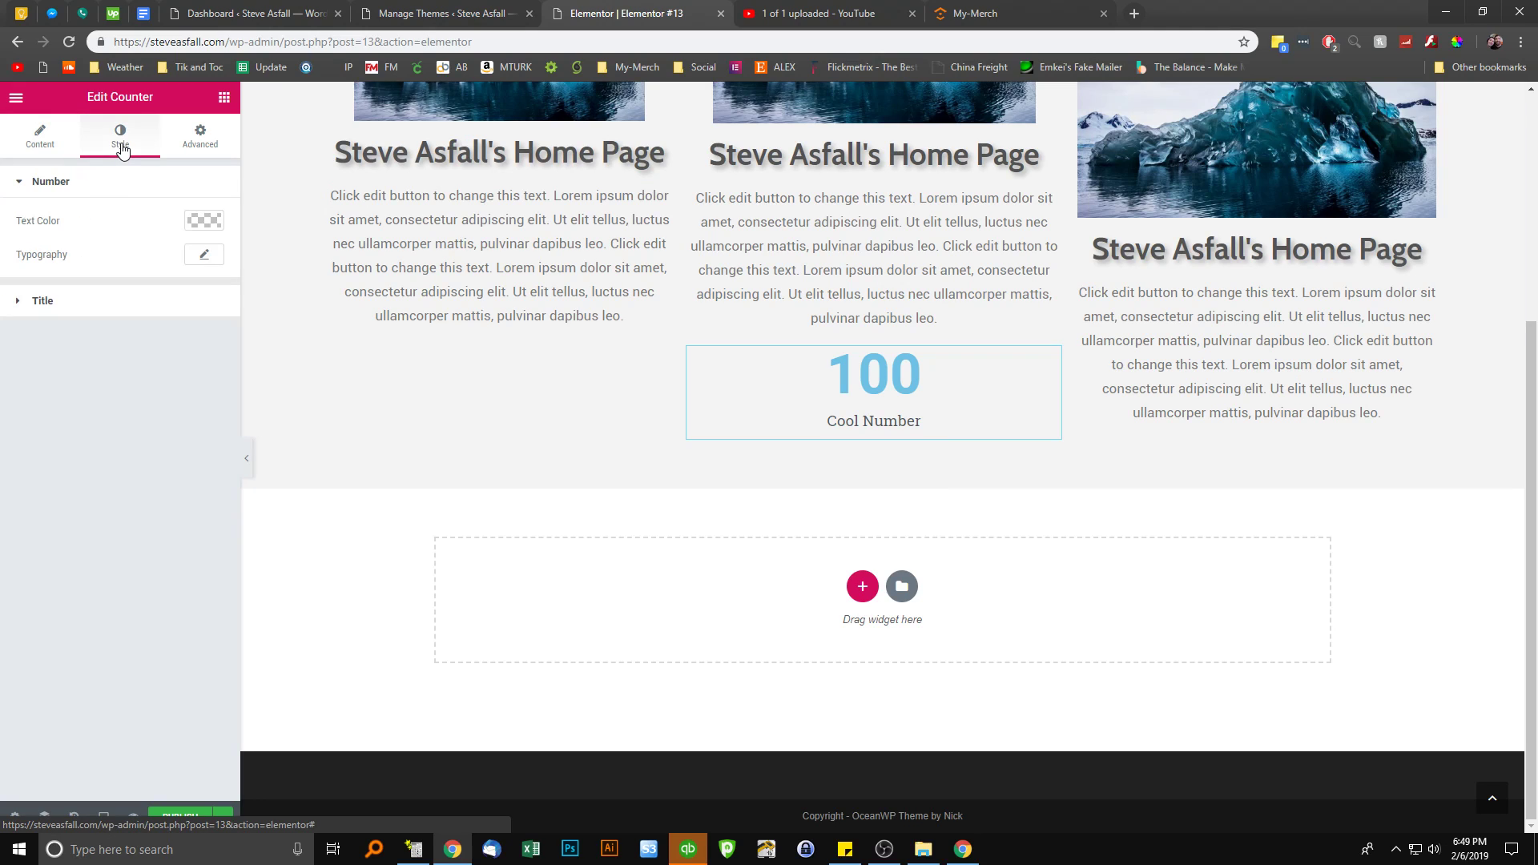
left_click(201, 259)
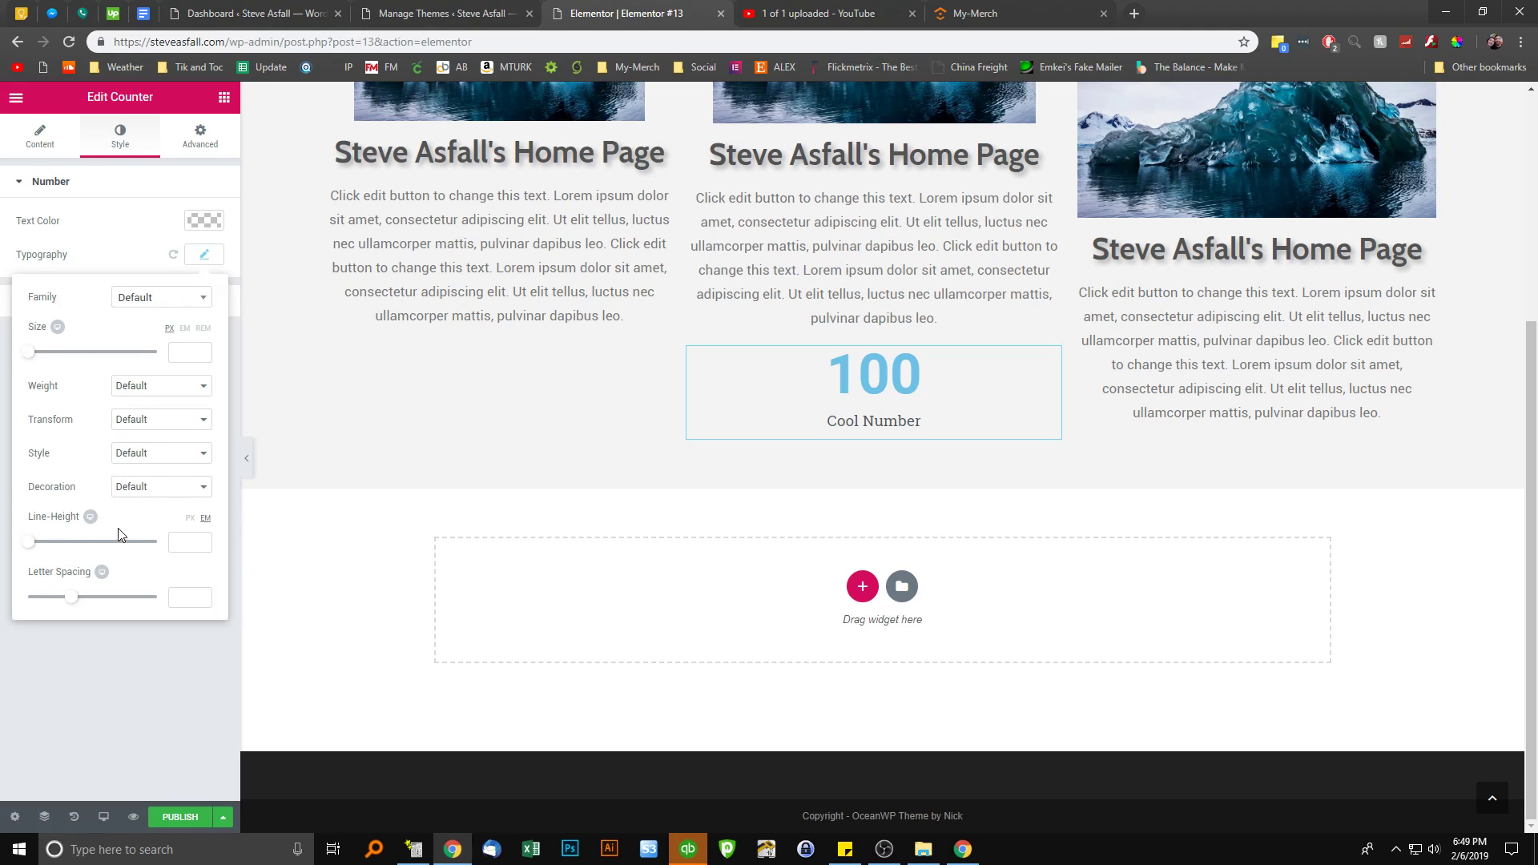
left_click(141, 670)
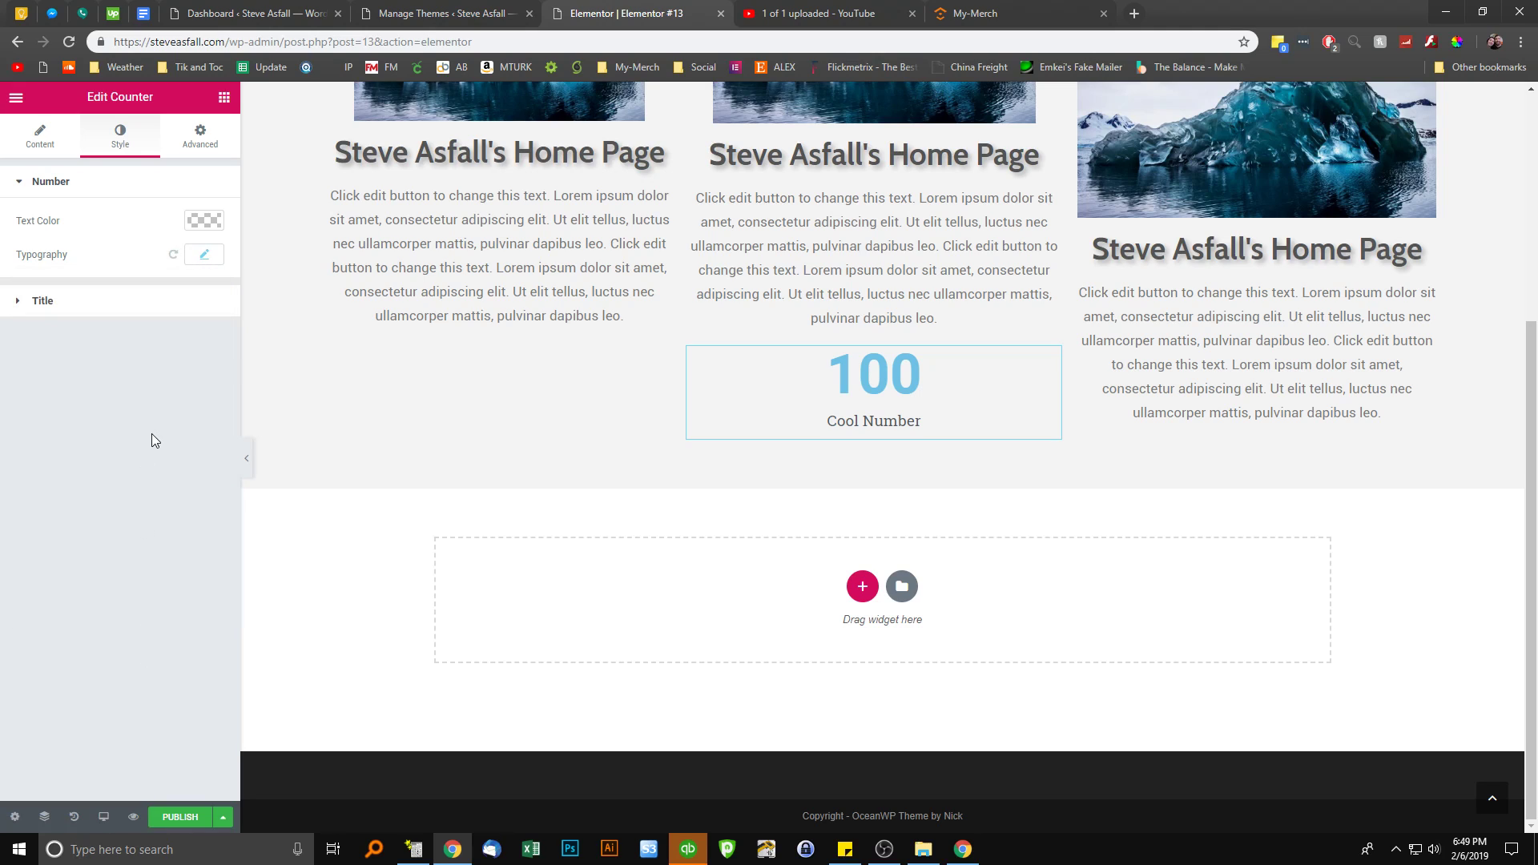
left_click(82, 303)
left_click(113, 222)
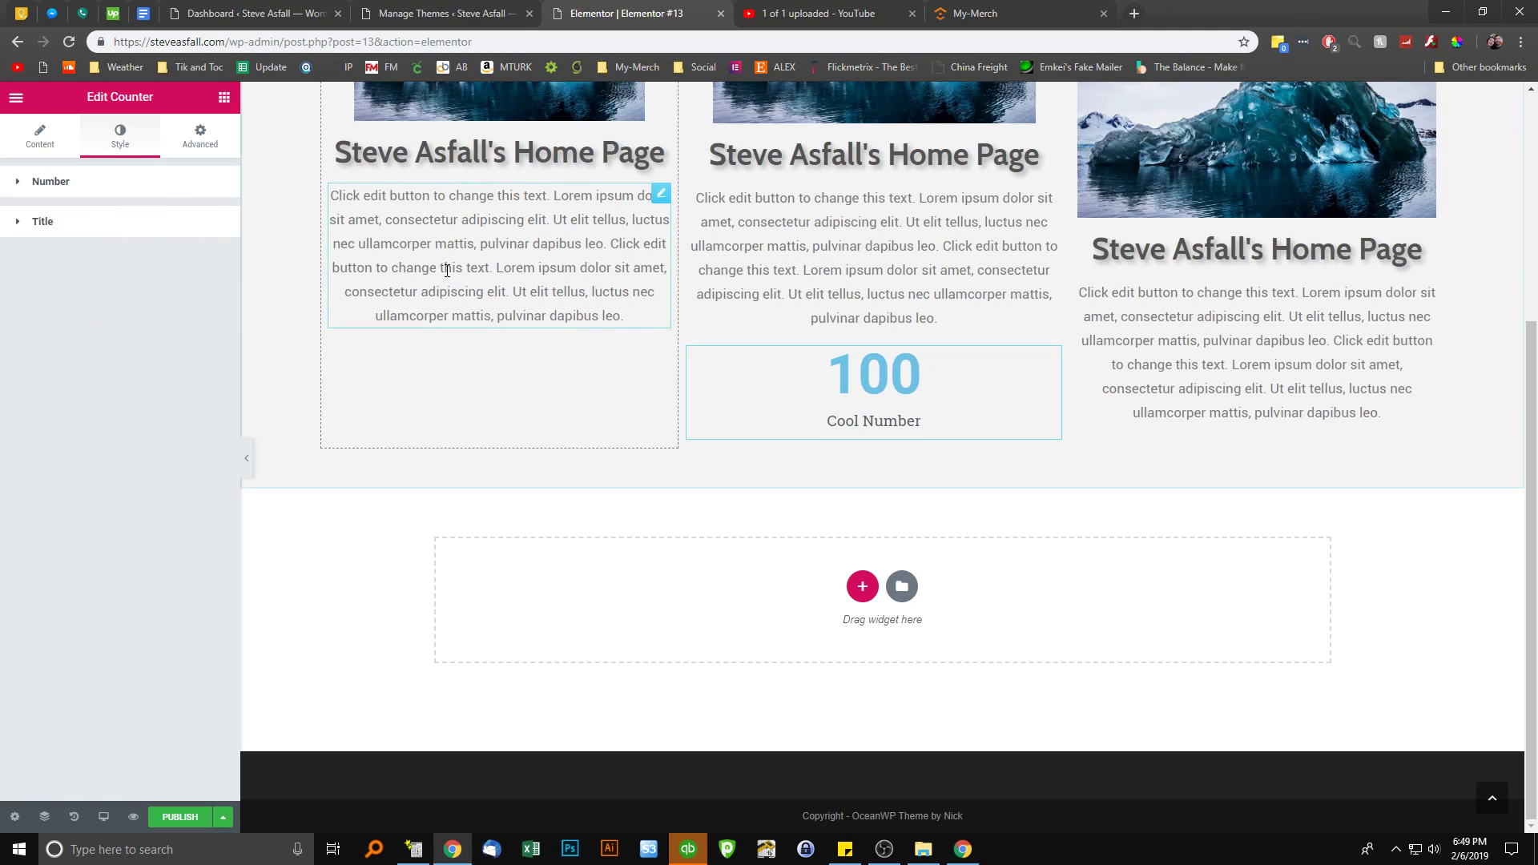
scroll(481, 360, "up", 2)
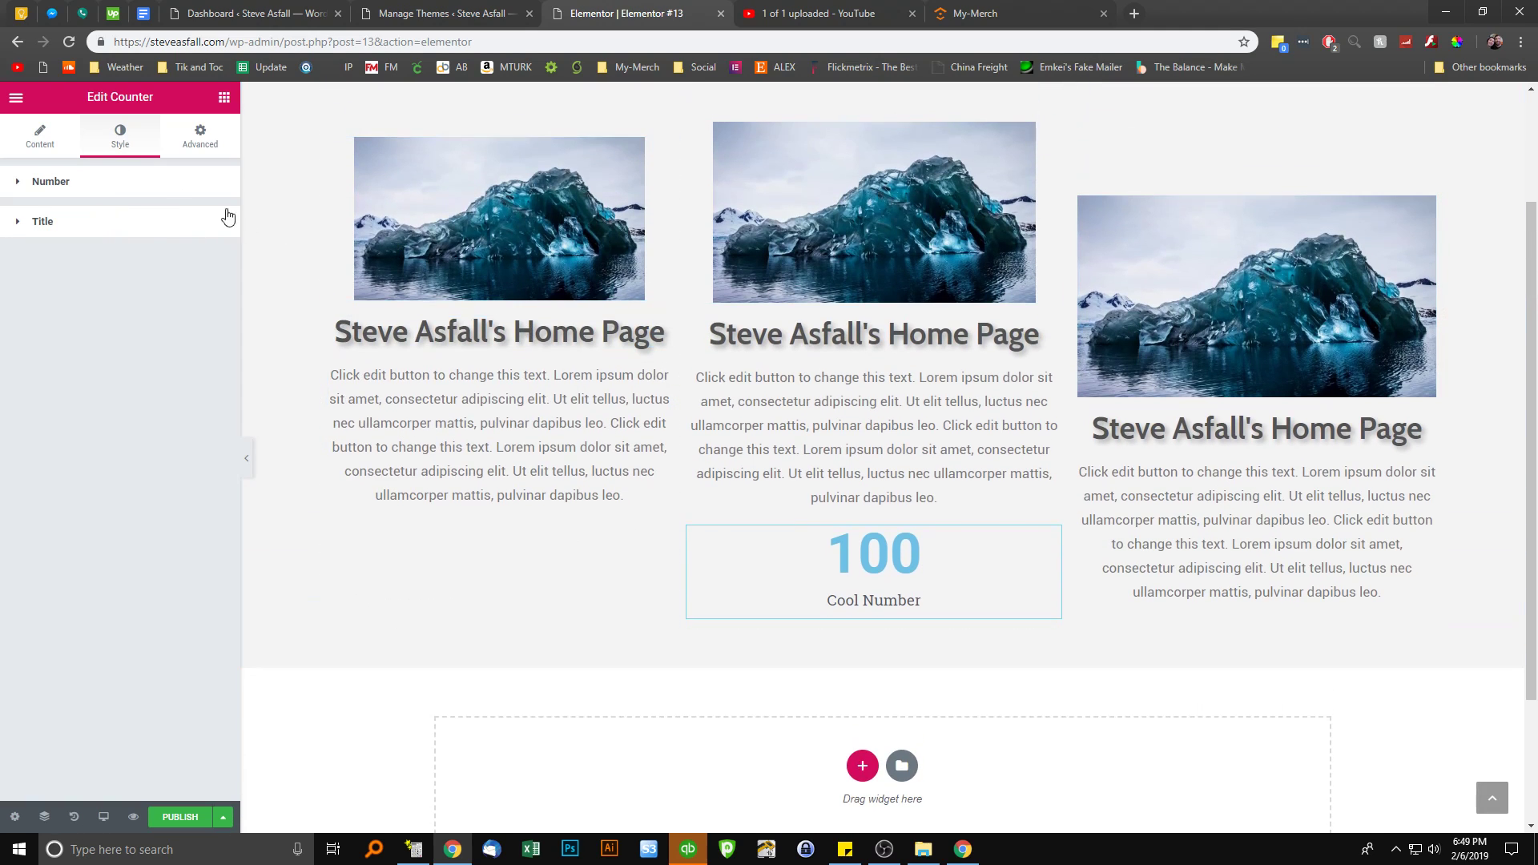
left_click(199, 138)
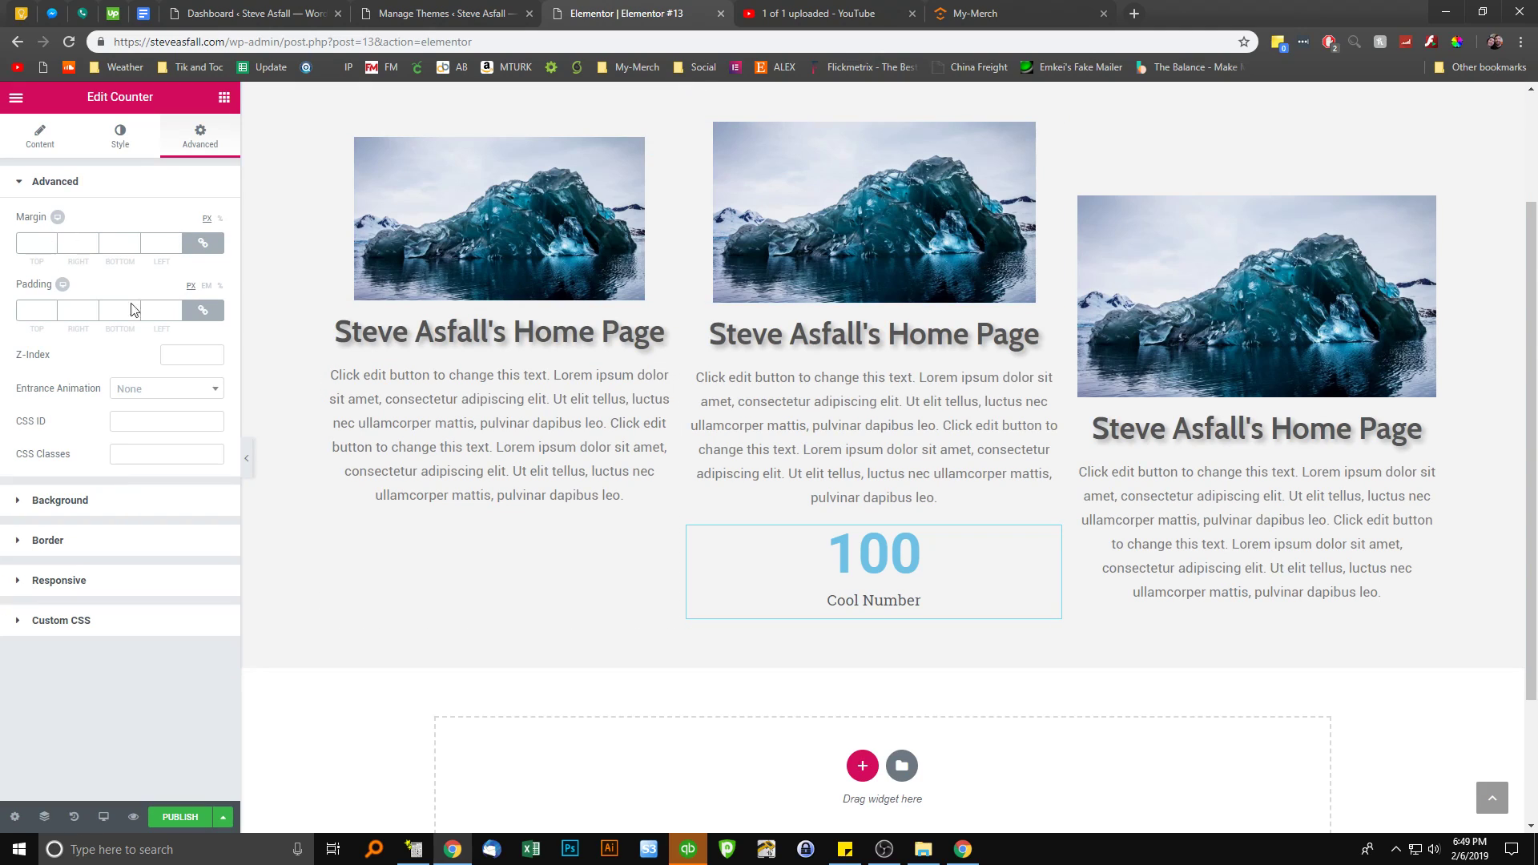
left_click(137, 147)
left_click(46, 138)
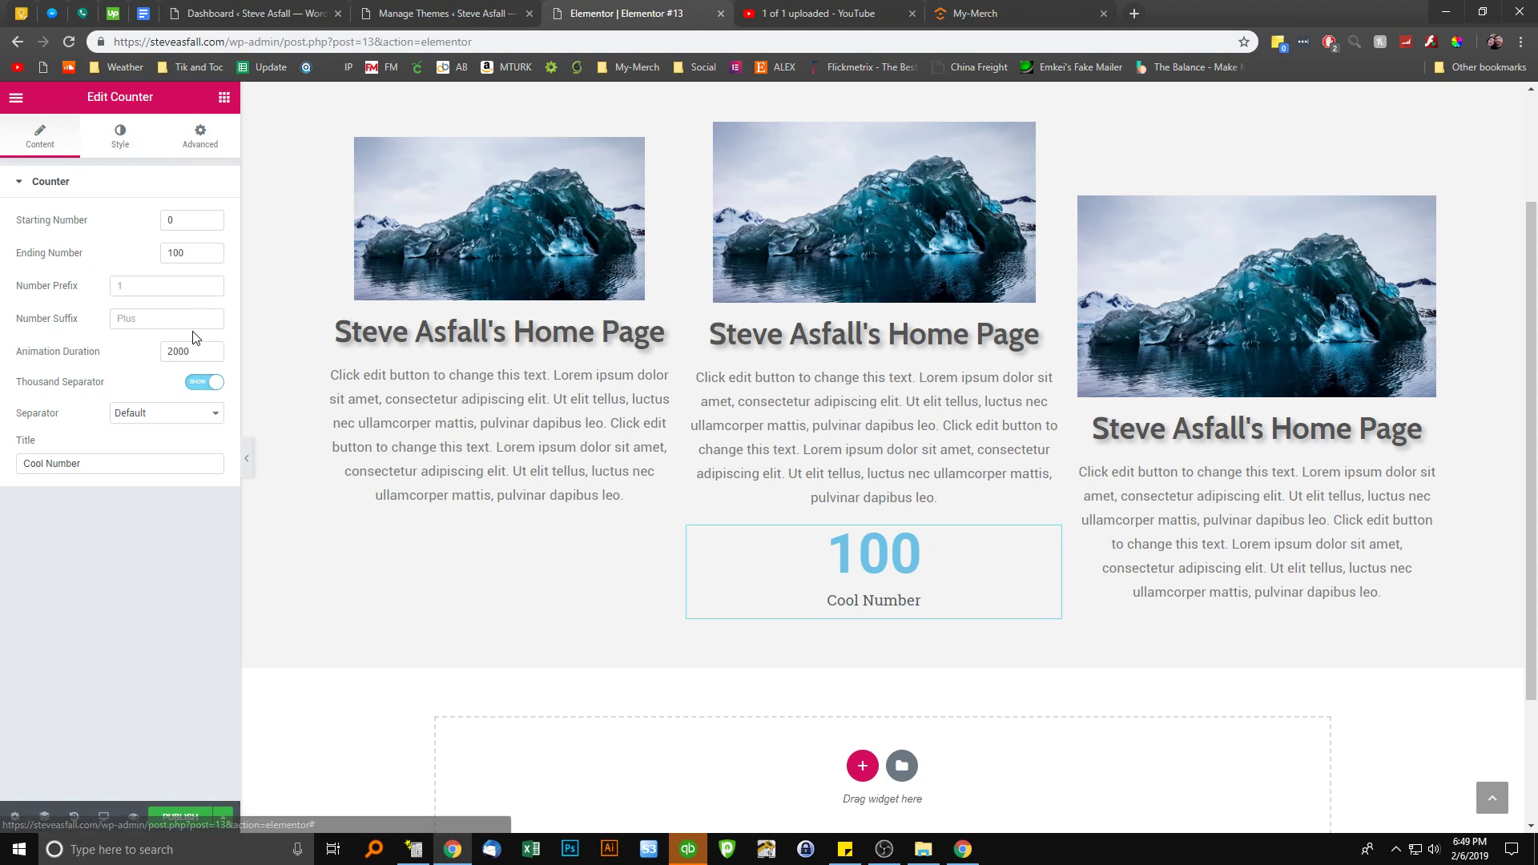
Review the editing options of the first column's text, image and heading, including the image and heading styles
left_click(407, 411)
left_click_drag(134, 351, 48, 471)
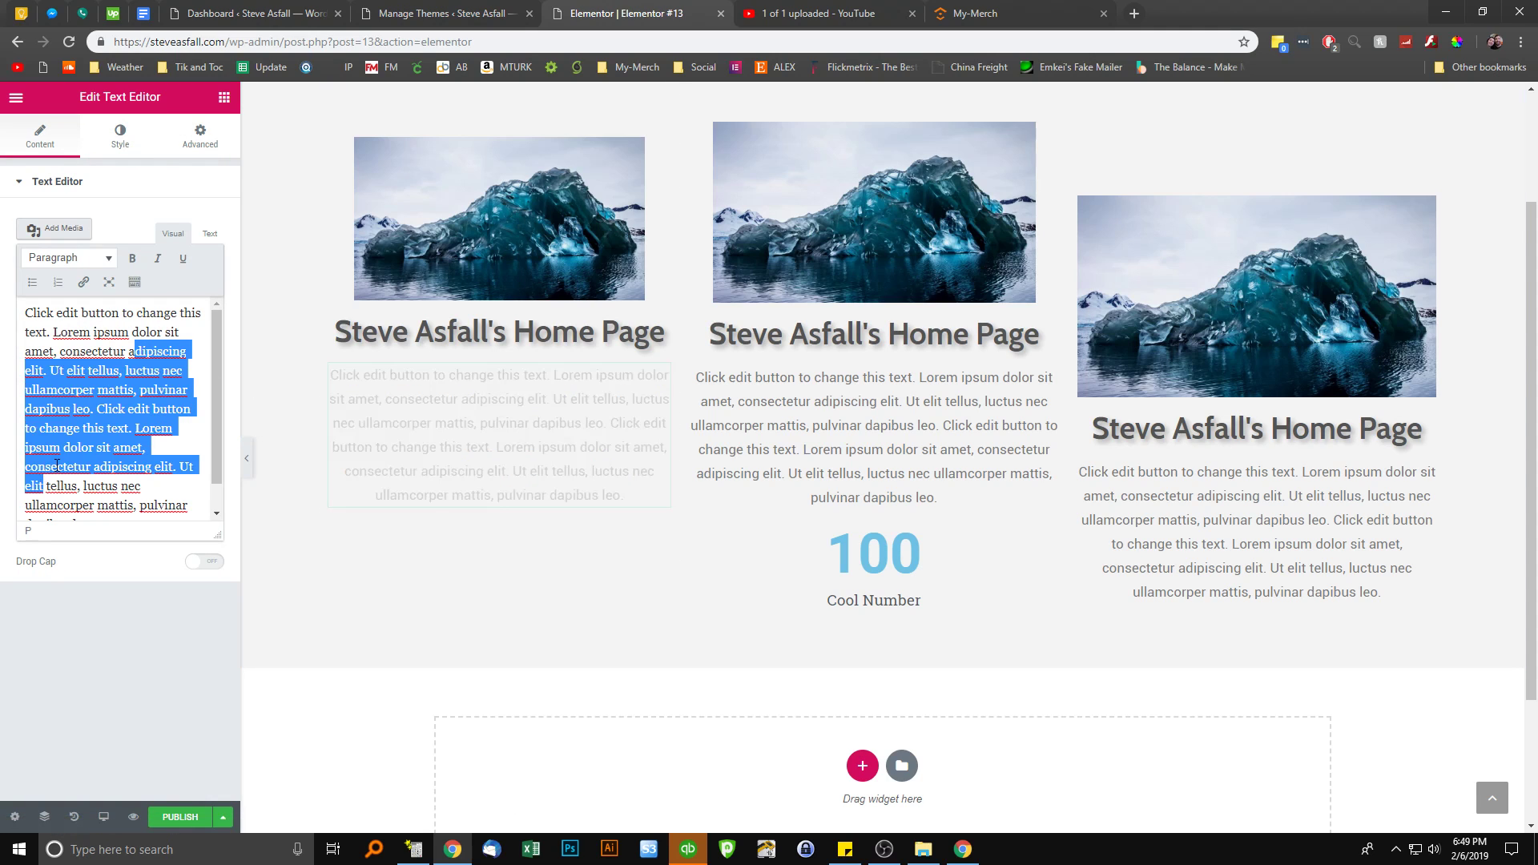
left_click(657, 332)
left_click_drag(155, 249, 66, 240)
left_click(406, 208)
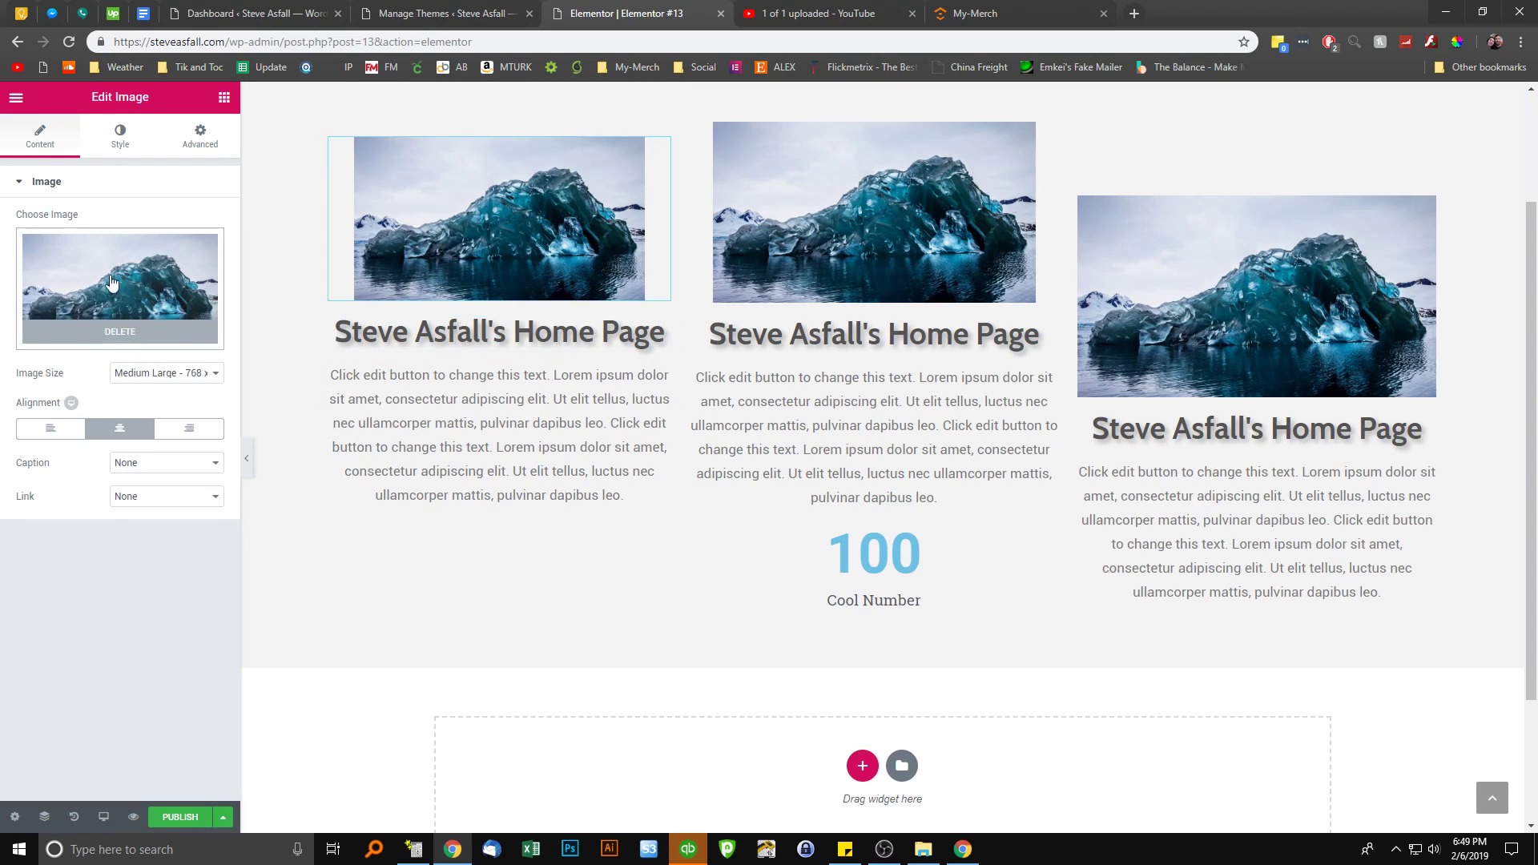
left_click(121, 138)
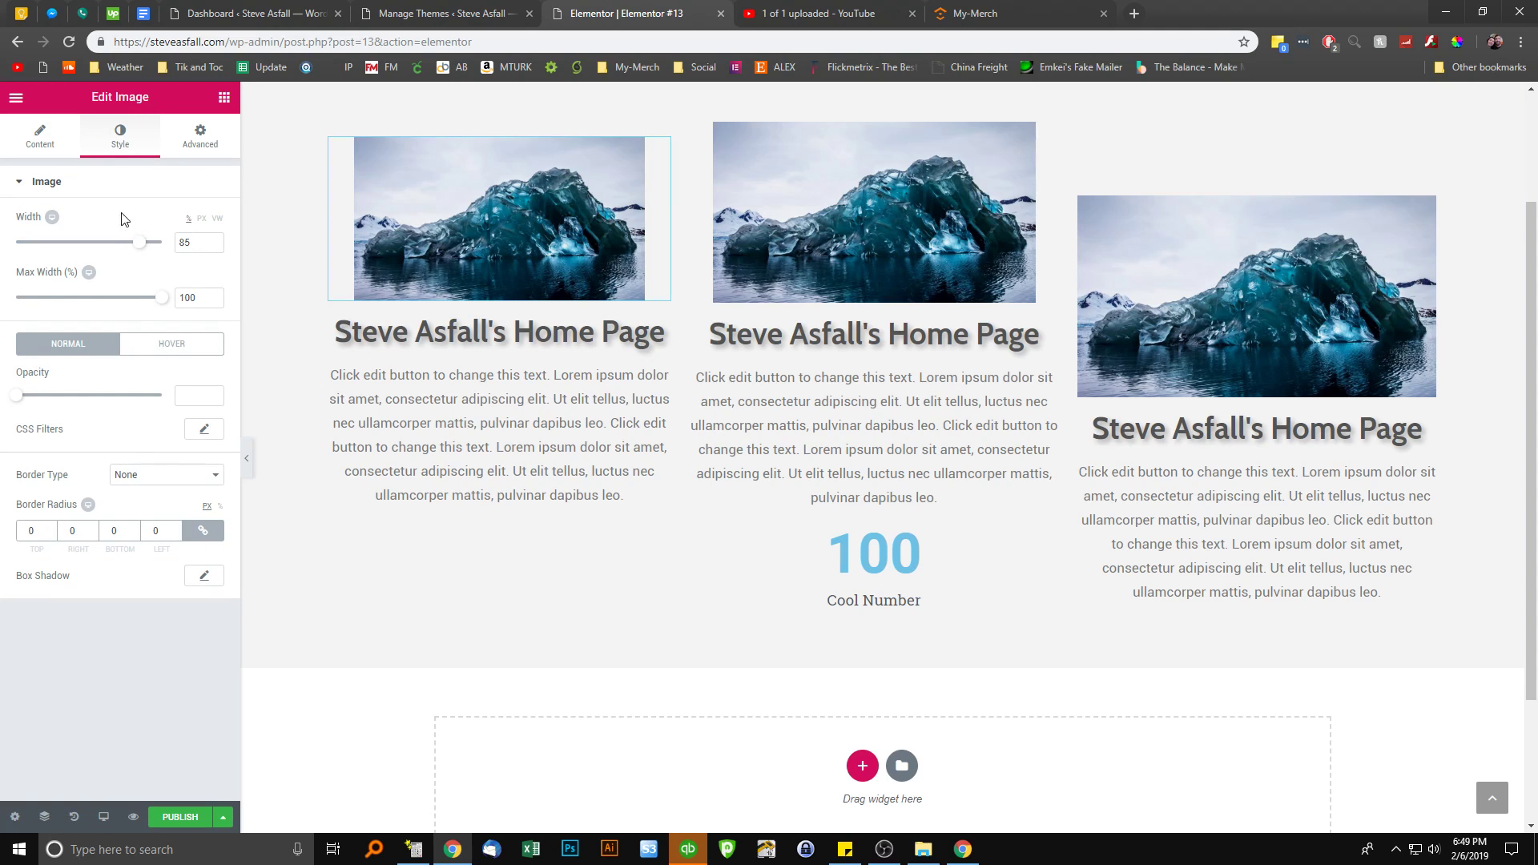
left_click(498, 435)
left_click(498, 332)
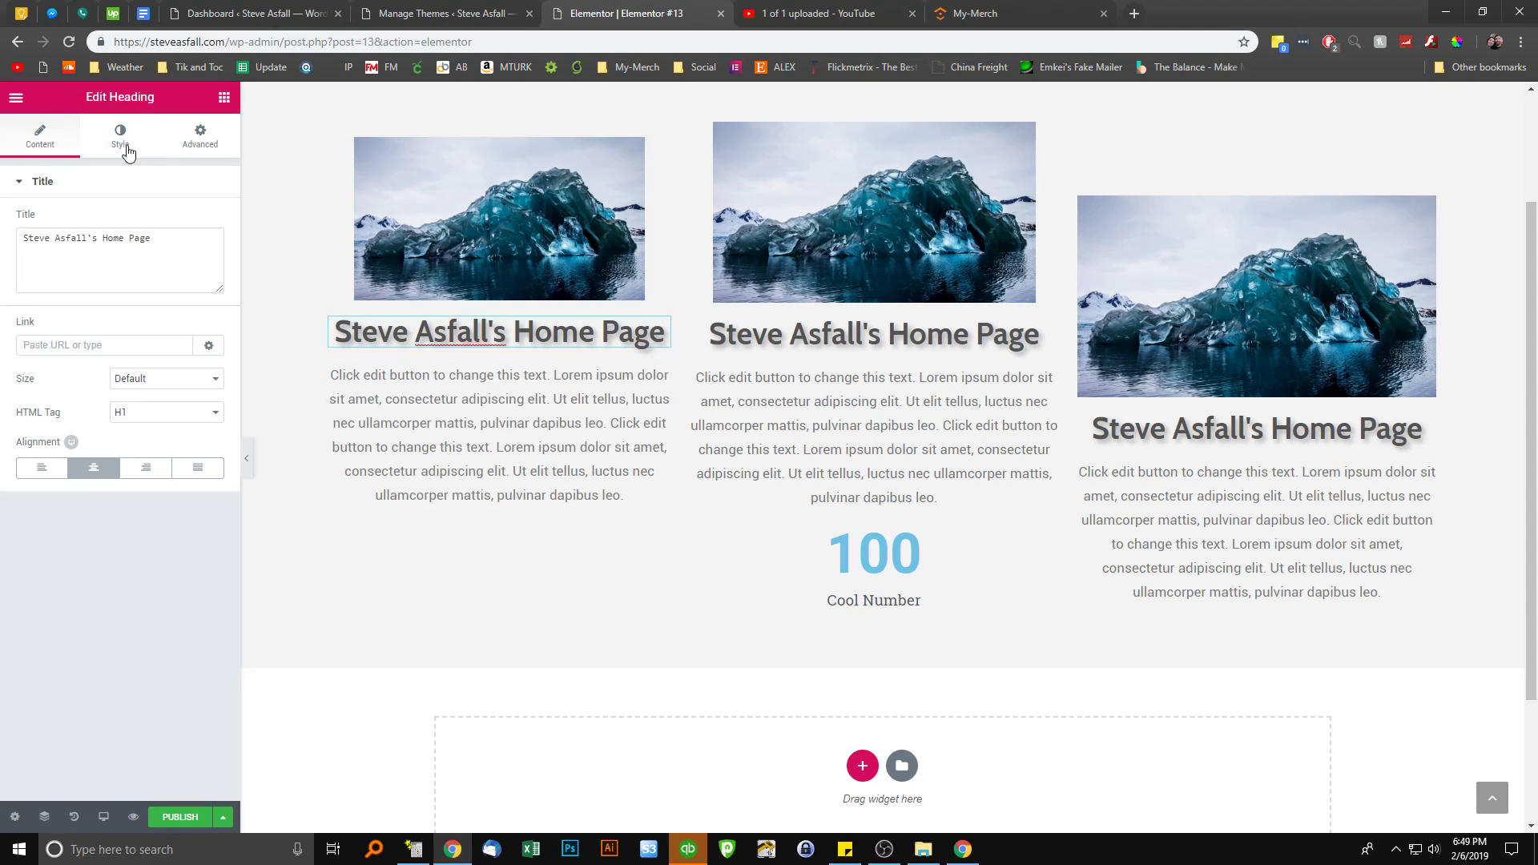
left_click(141, 152)
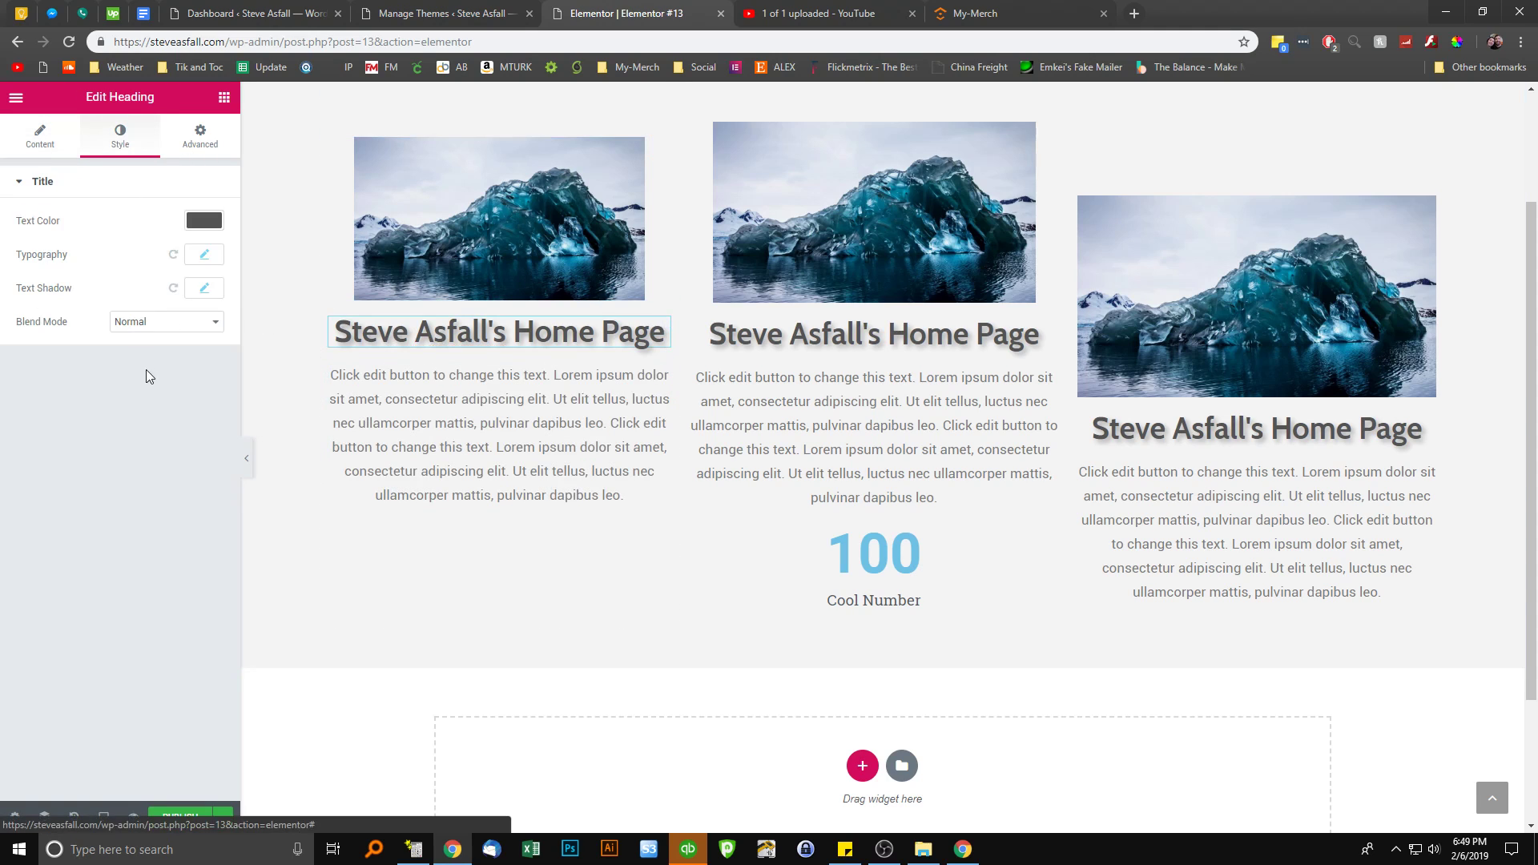
Reopen the counter's style settings and expand the options for its title
left_click(864, 558)
left_click(120, 138)
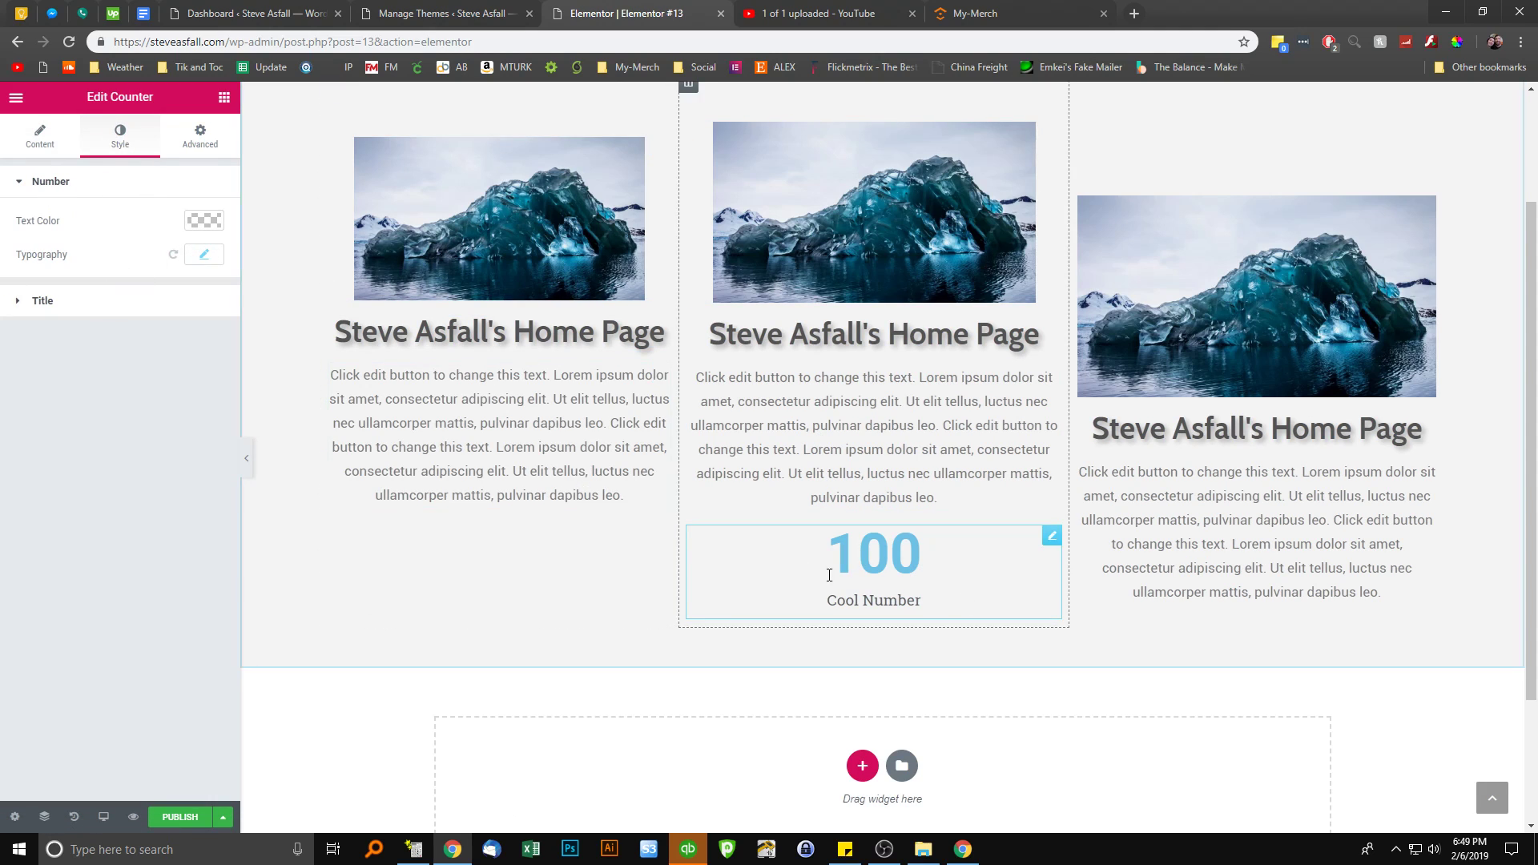
left_click(61, 315)
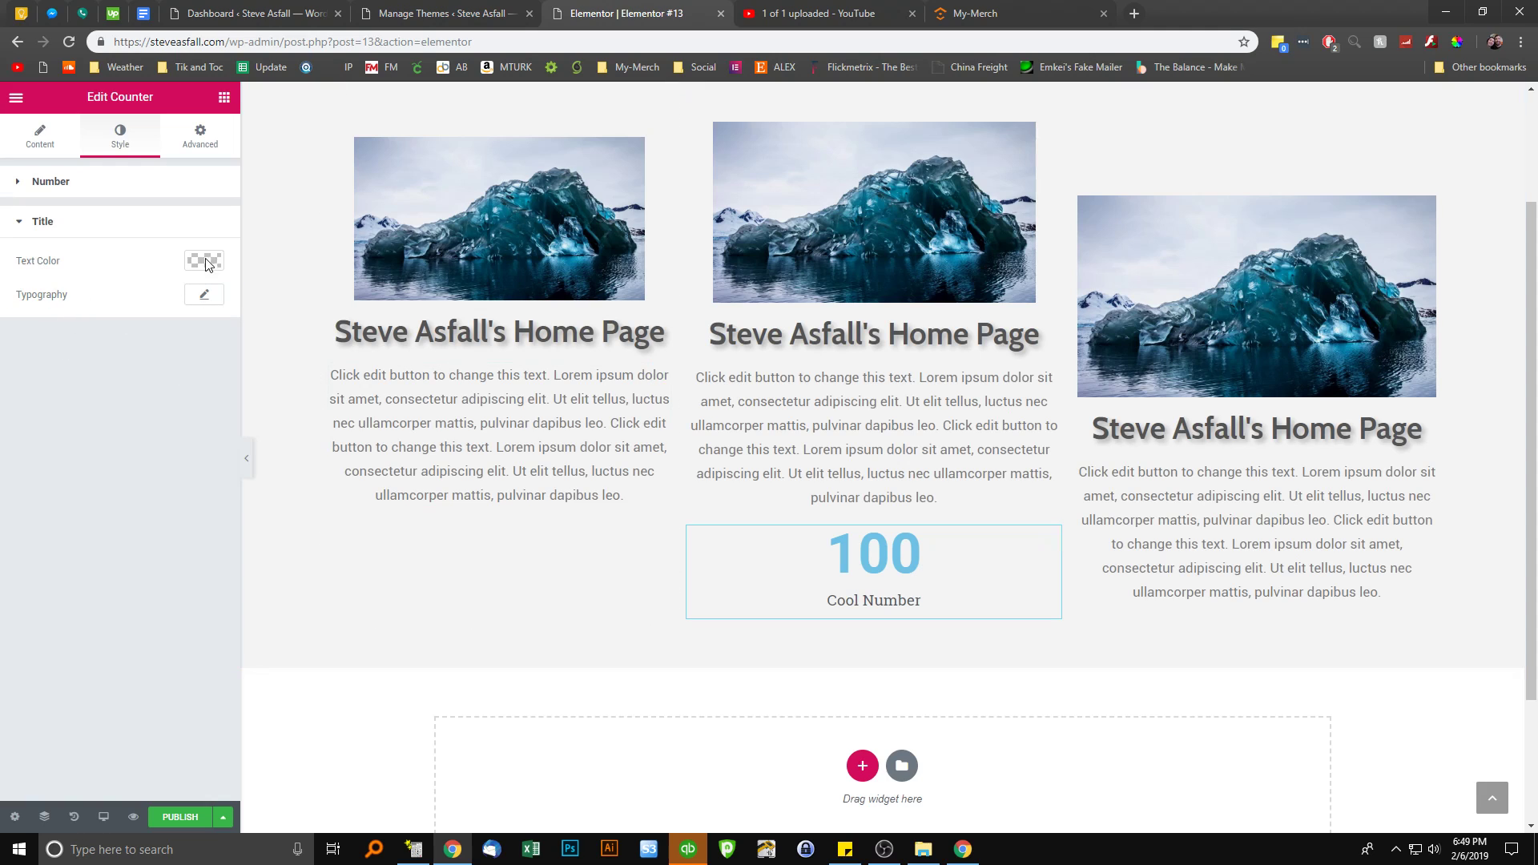
Open the three-column section for editing and review its layout, style and advanced settings
scroll(721, 476, "up", 3)
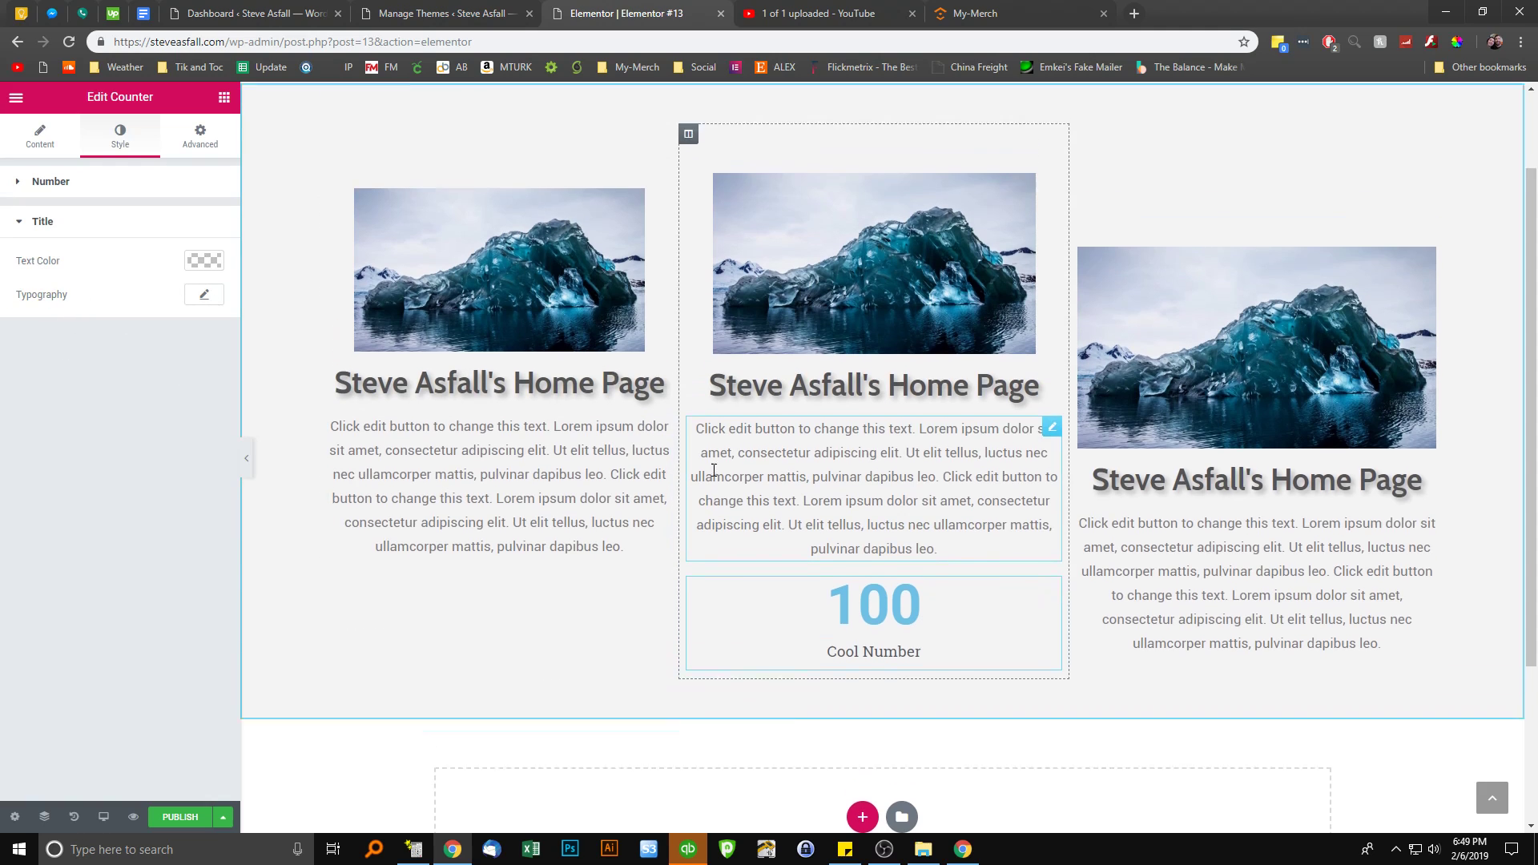
right_click(763, 202)
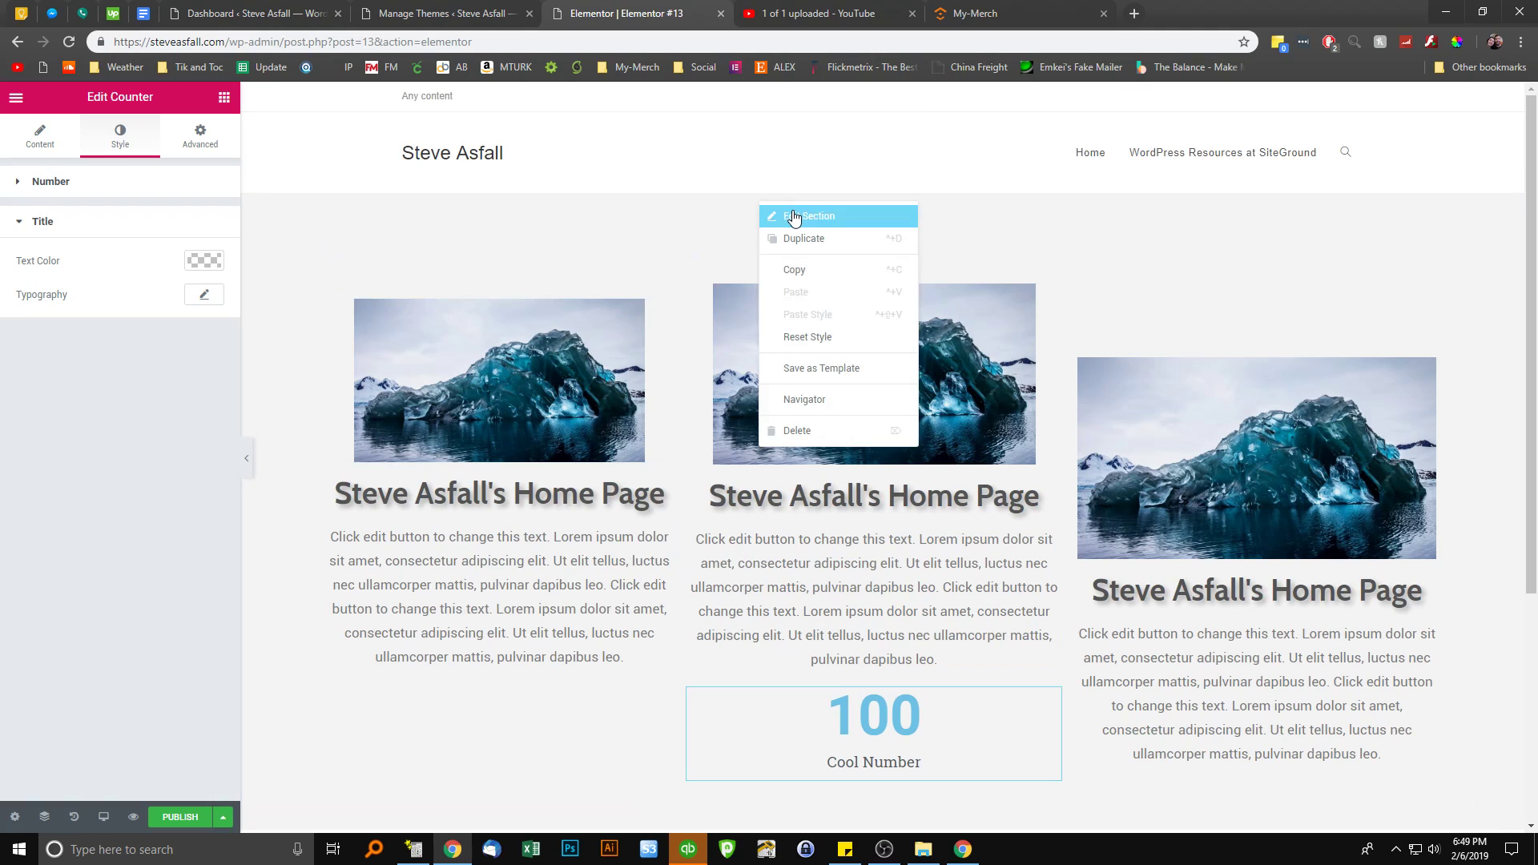
left_click(793, 216)
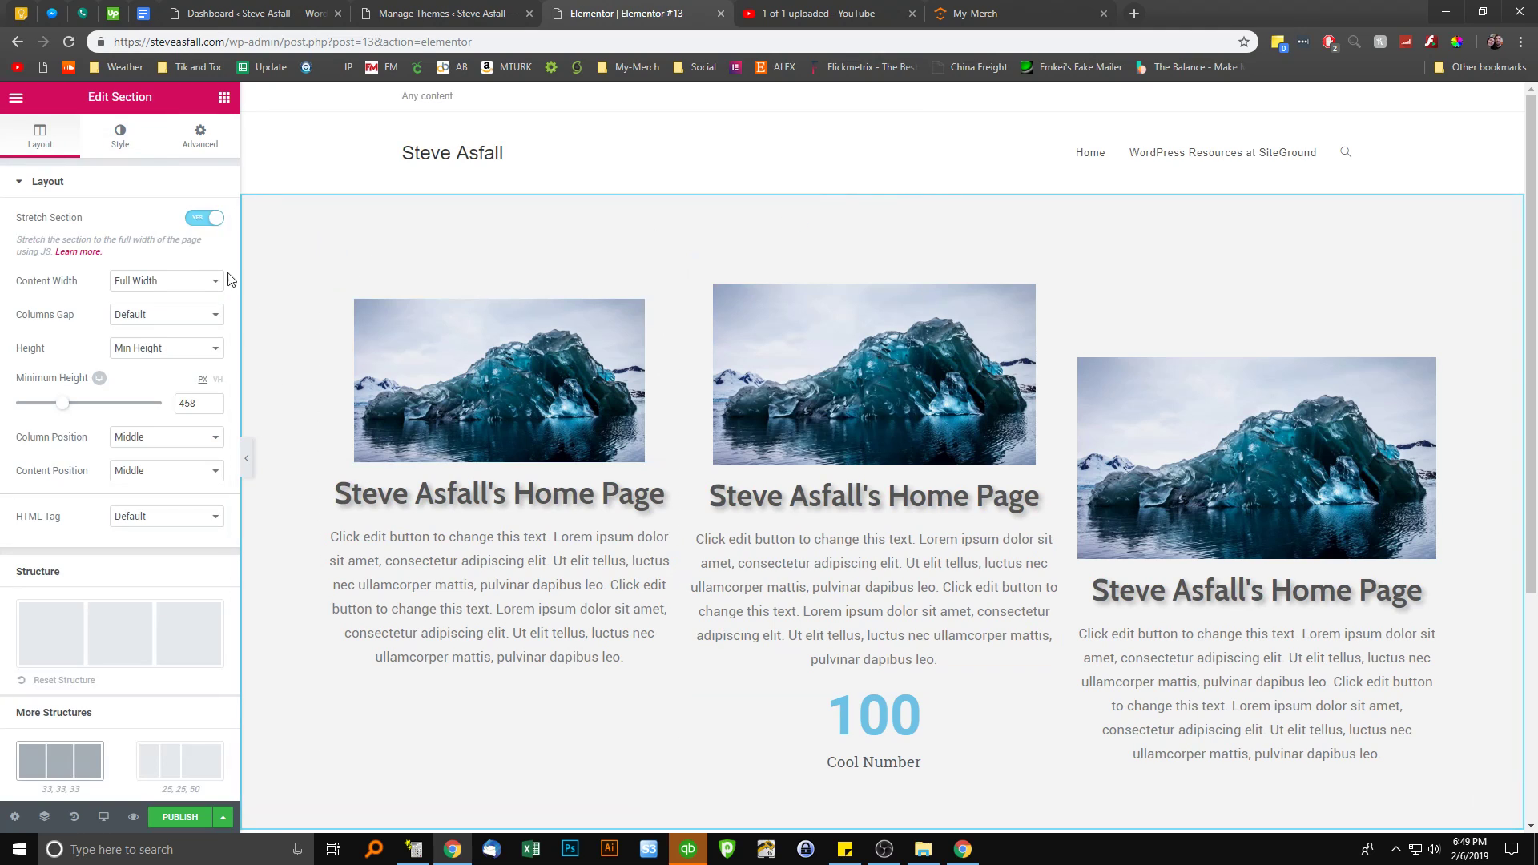
left_click(120, 135)
left_click(200, 135)
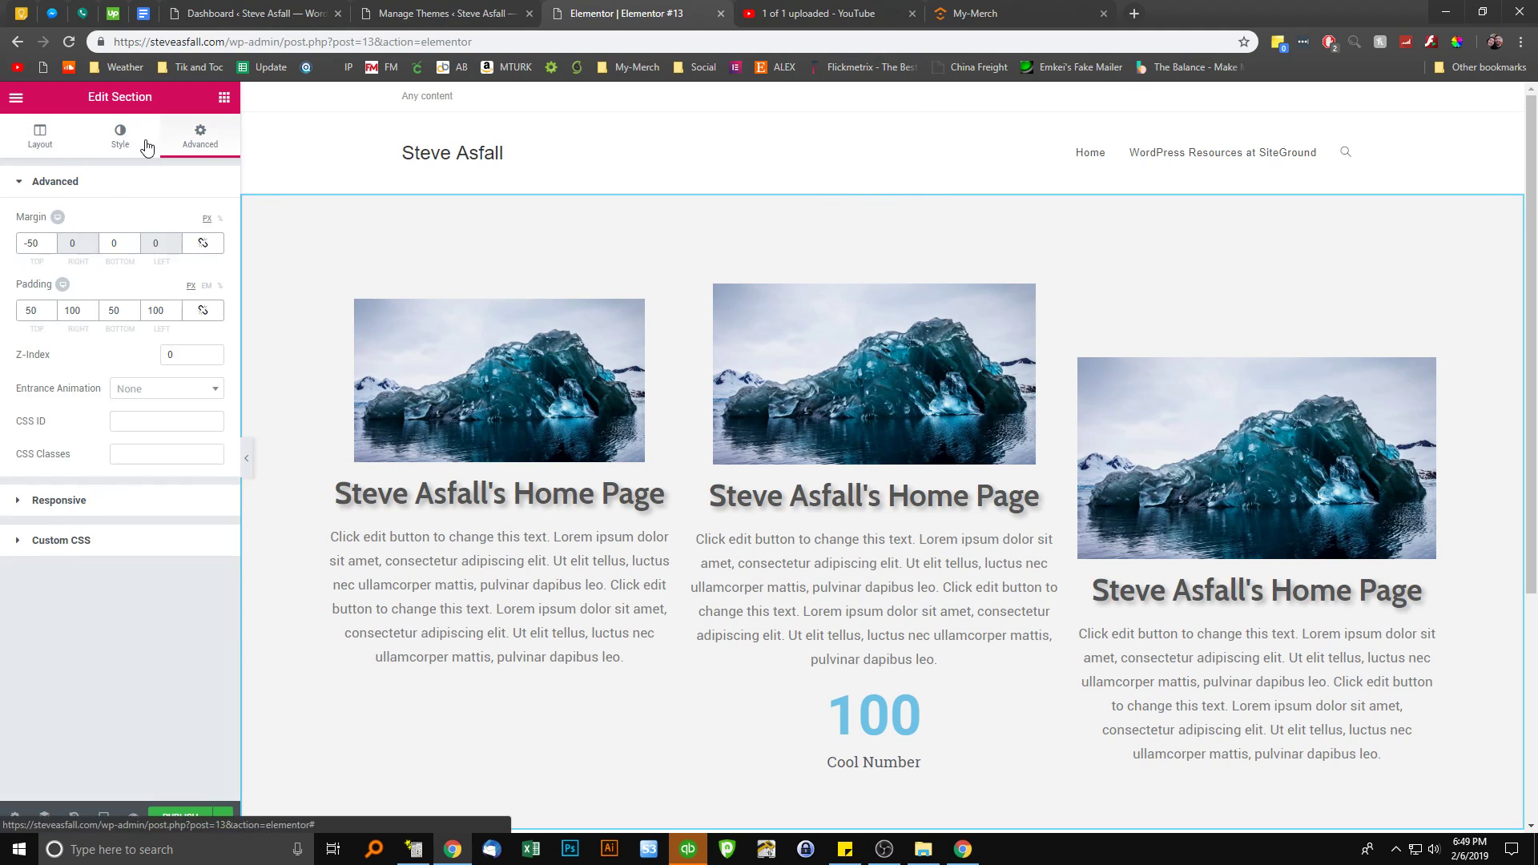
left_click(78, 141)
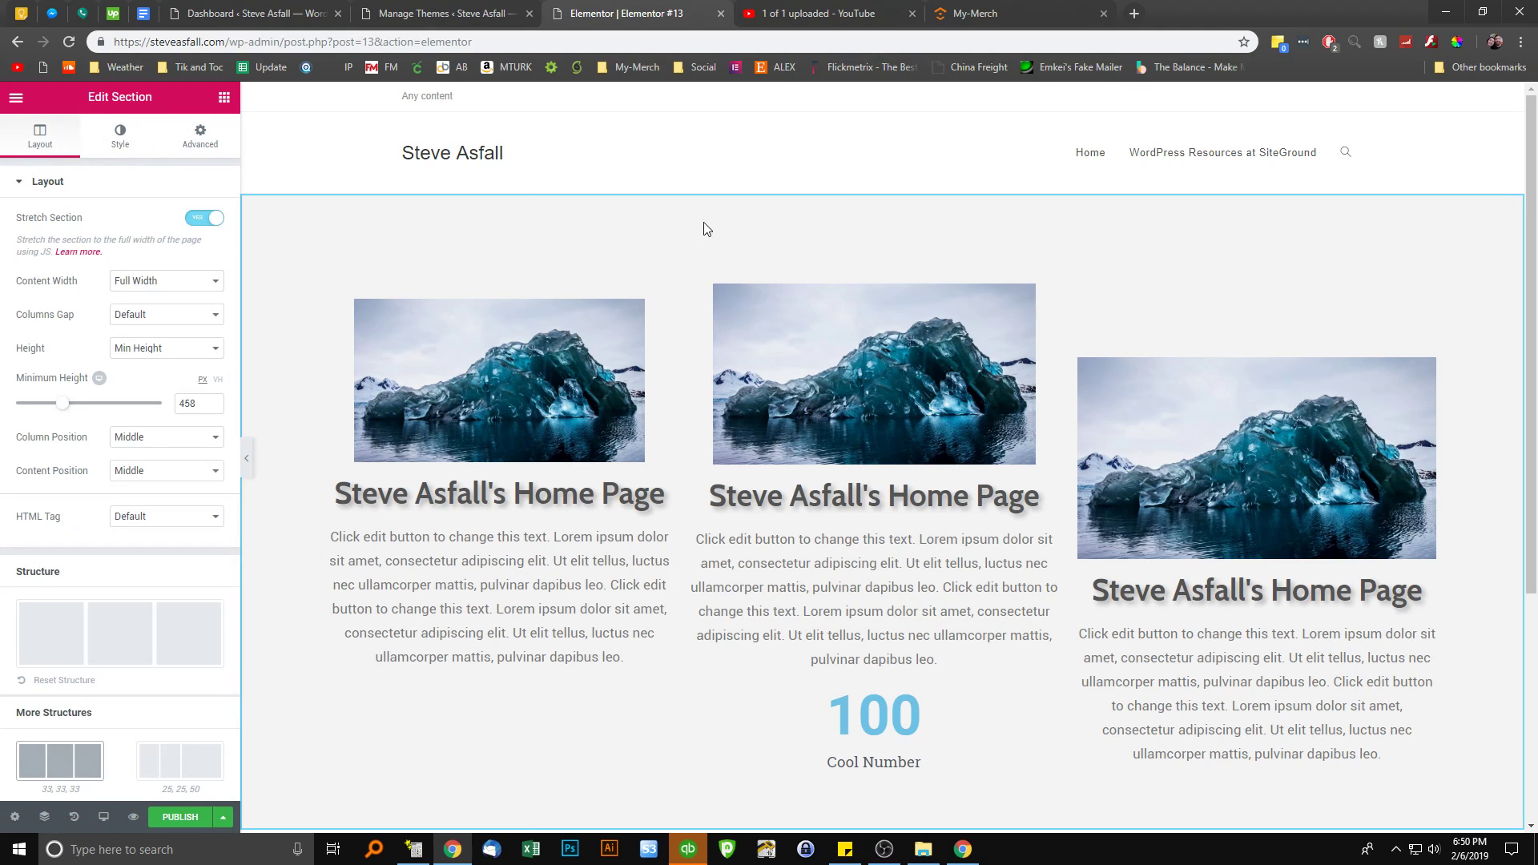
Open the first column's image for editing
left_click(524, 341)
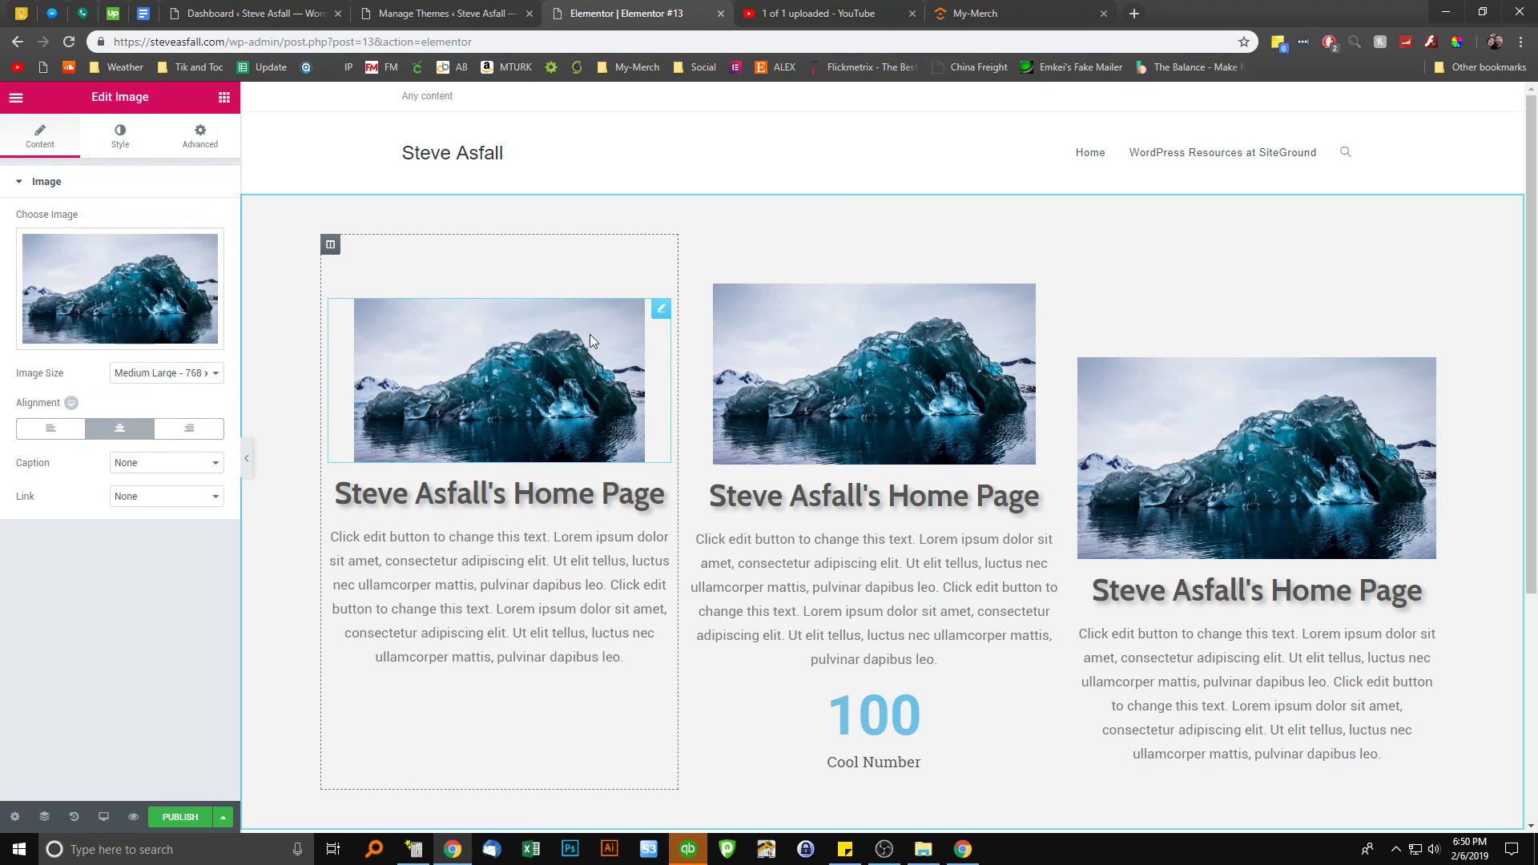
right_click(510, 387)
left_click(539, 405)
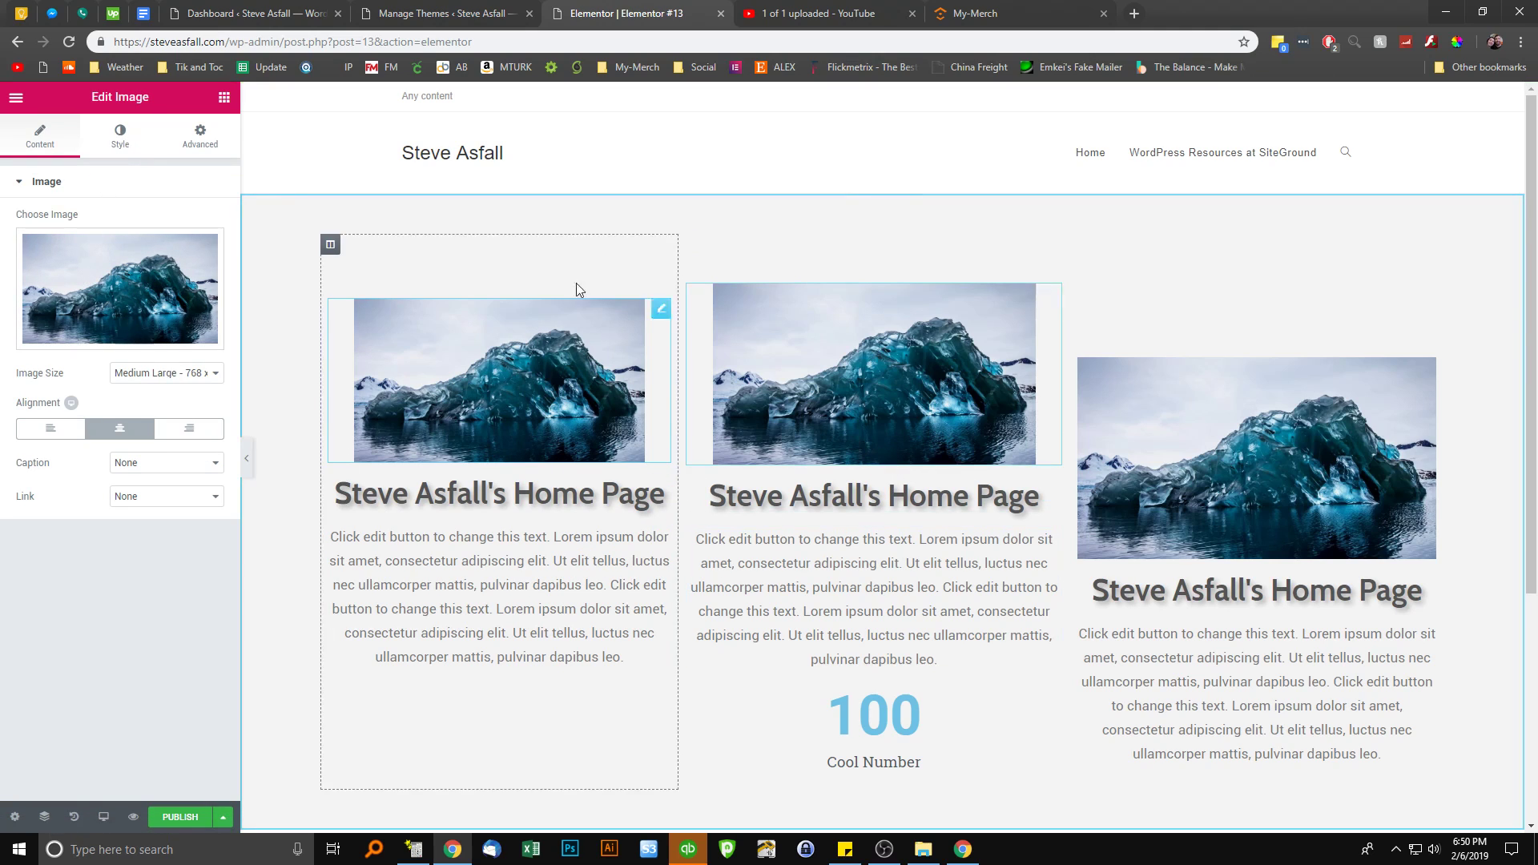
Save the three-column section to the library as a template named "First Template", then close the library
right_click(1168, 226)
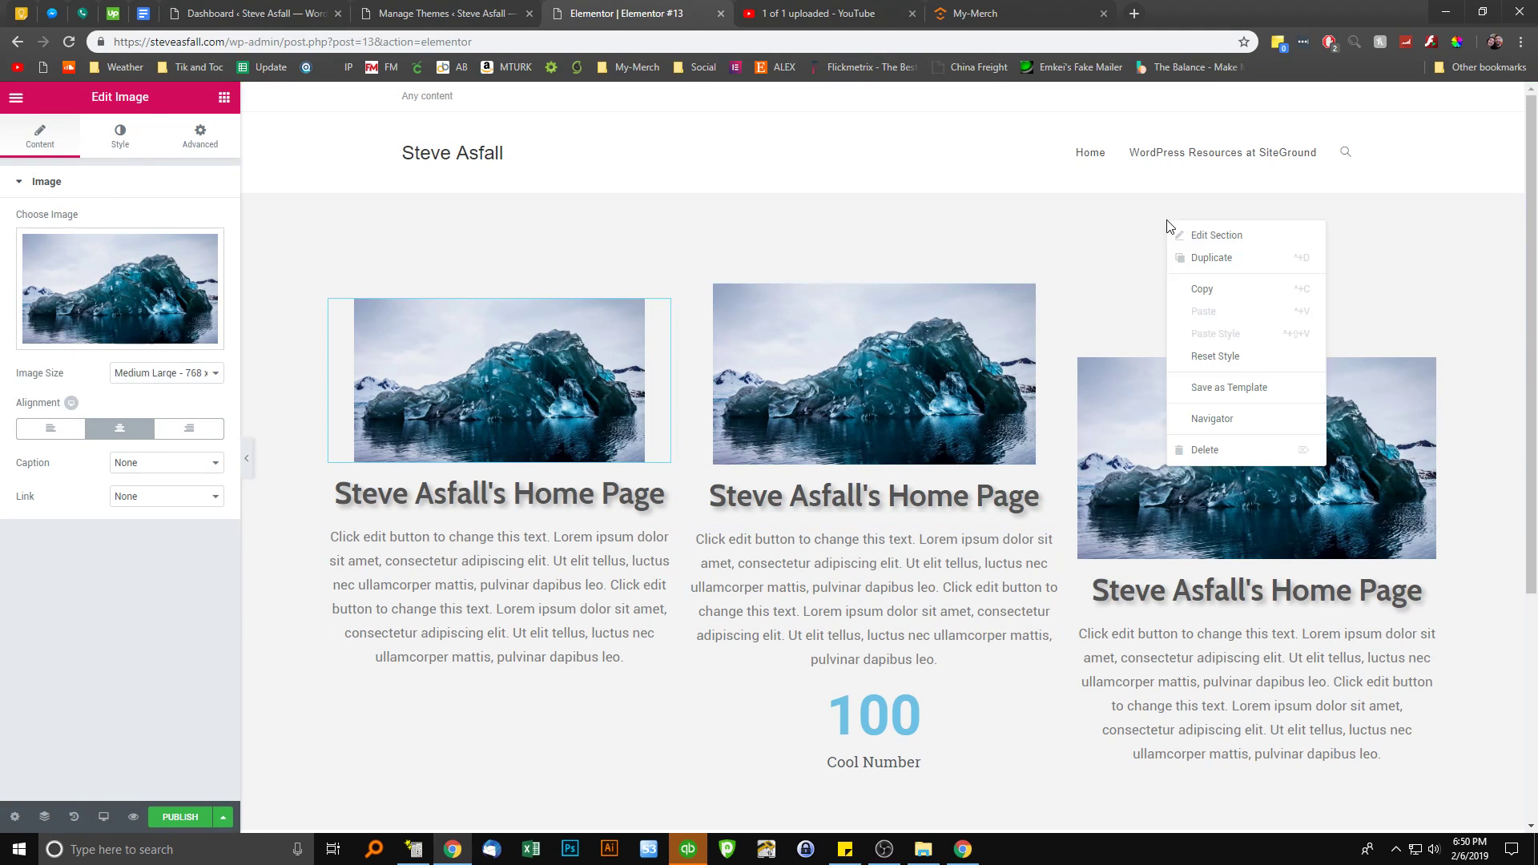
left_click(1230, 389)
left_click(676, 453)
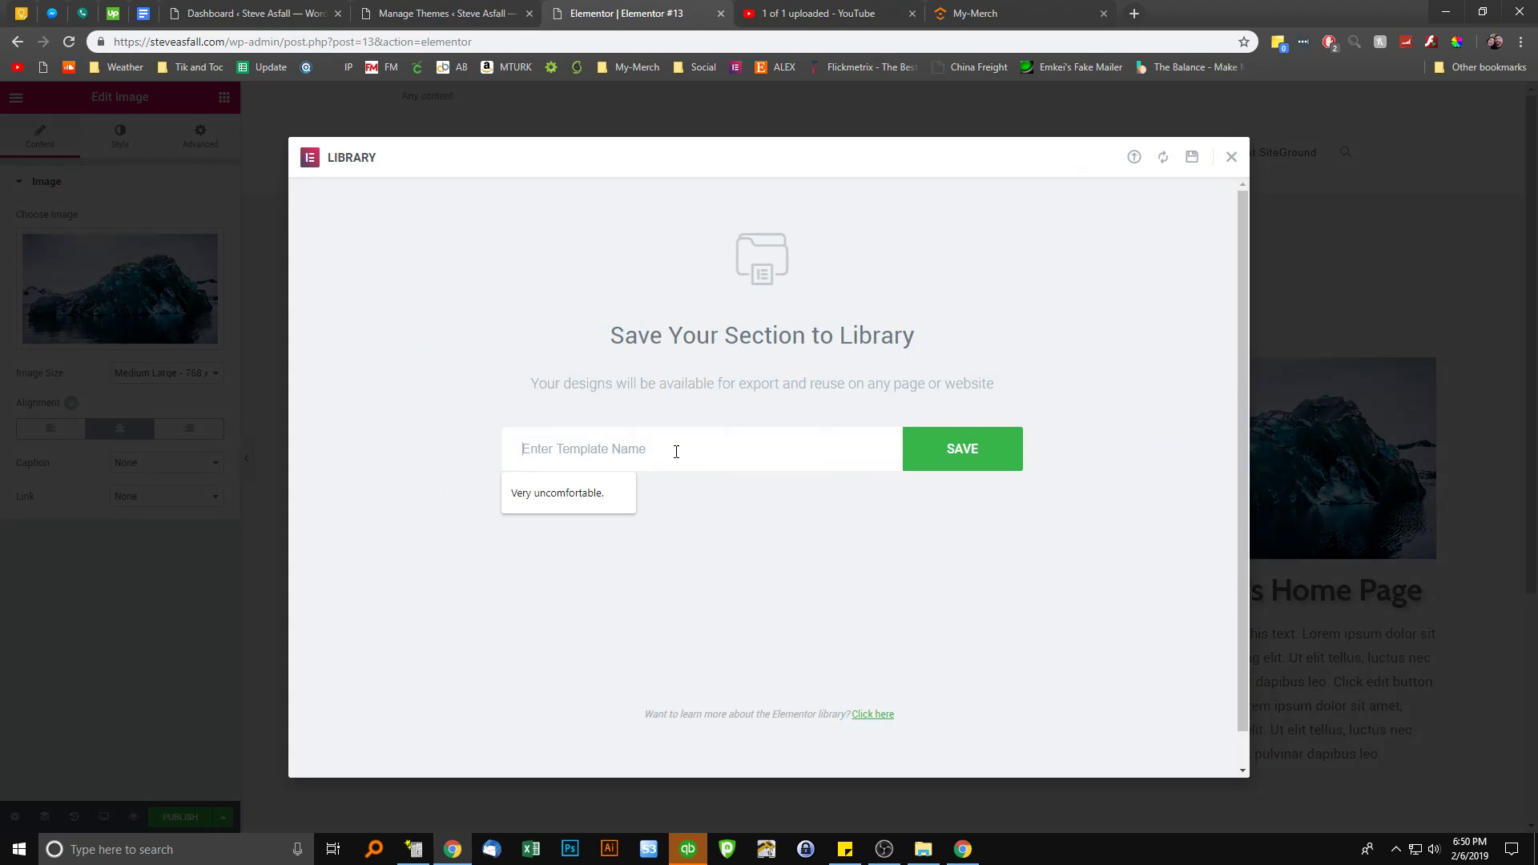
type("First T")
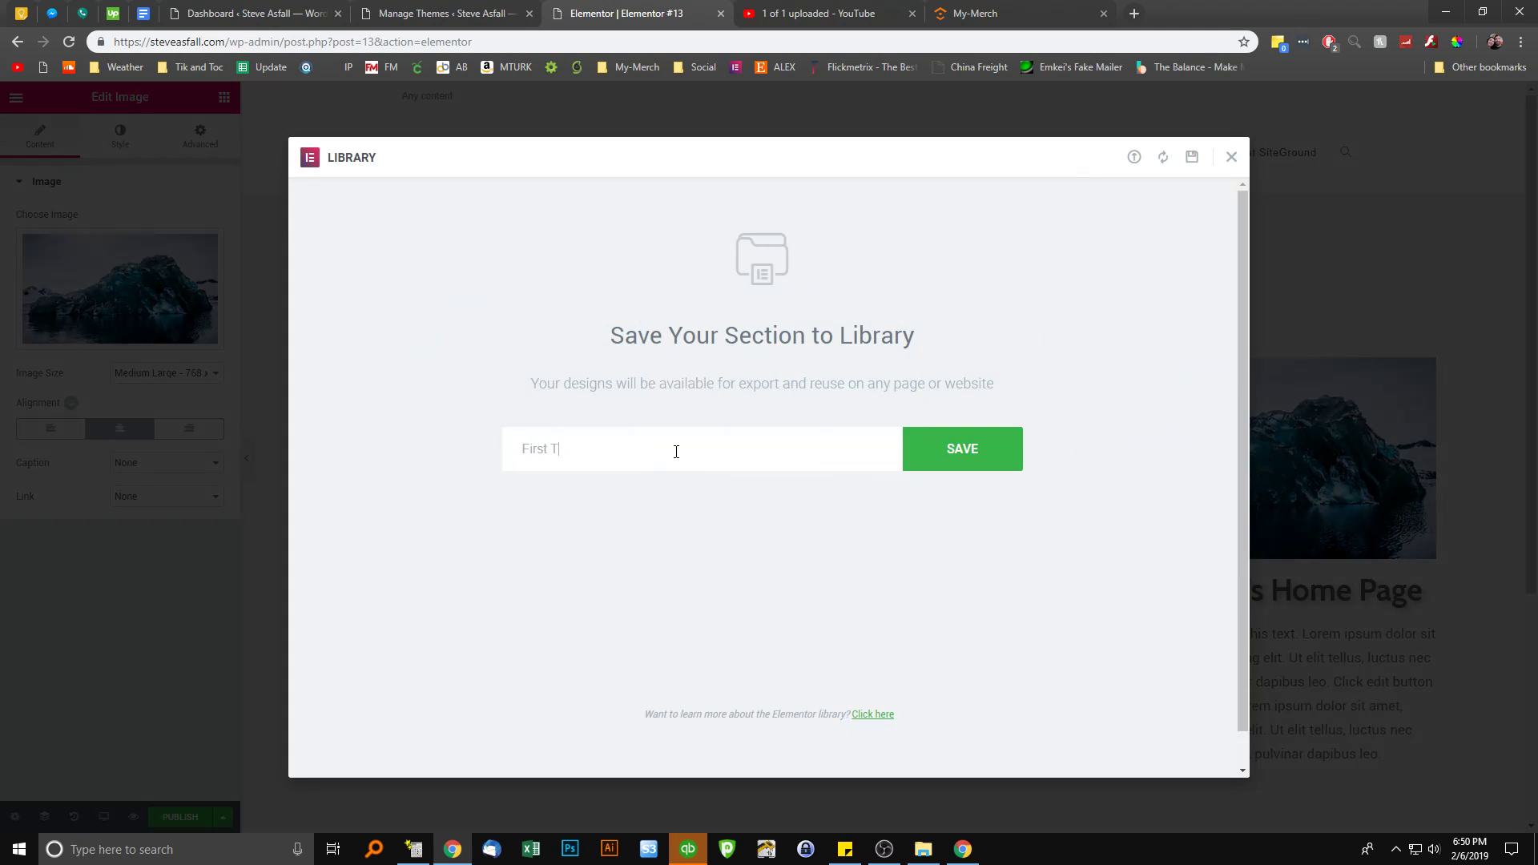
left_click(952, 466)
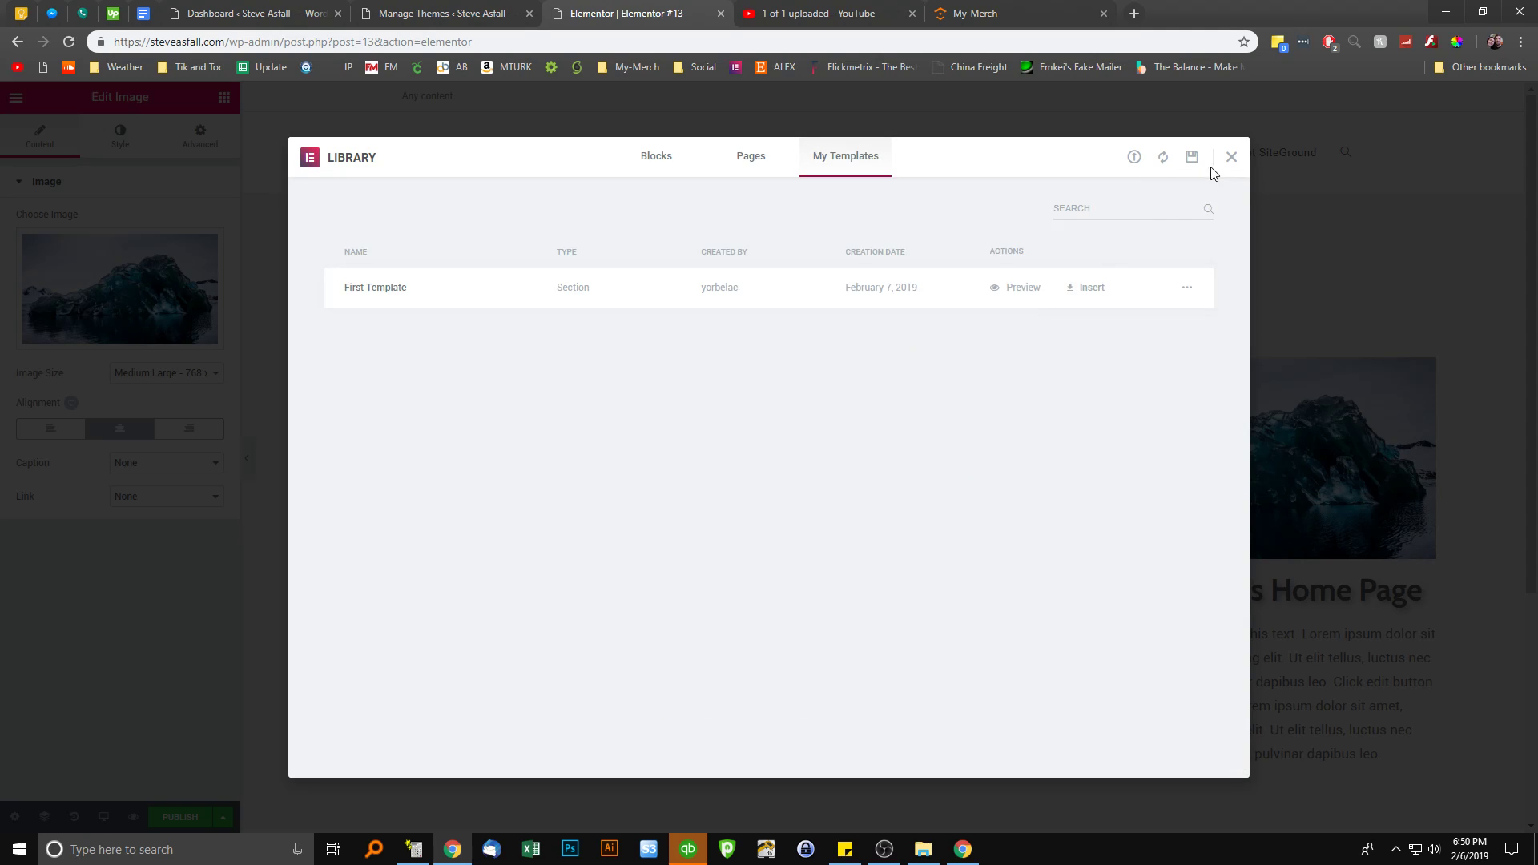
left_click(1231, 157)
right_click(1176, 217)
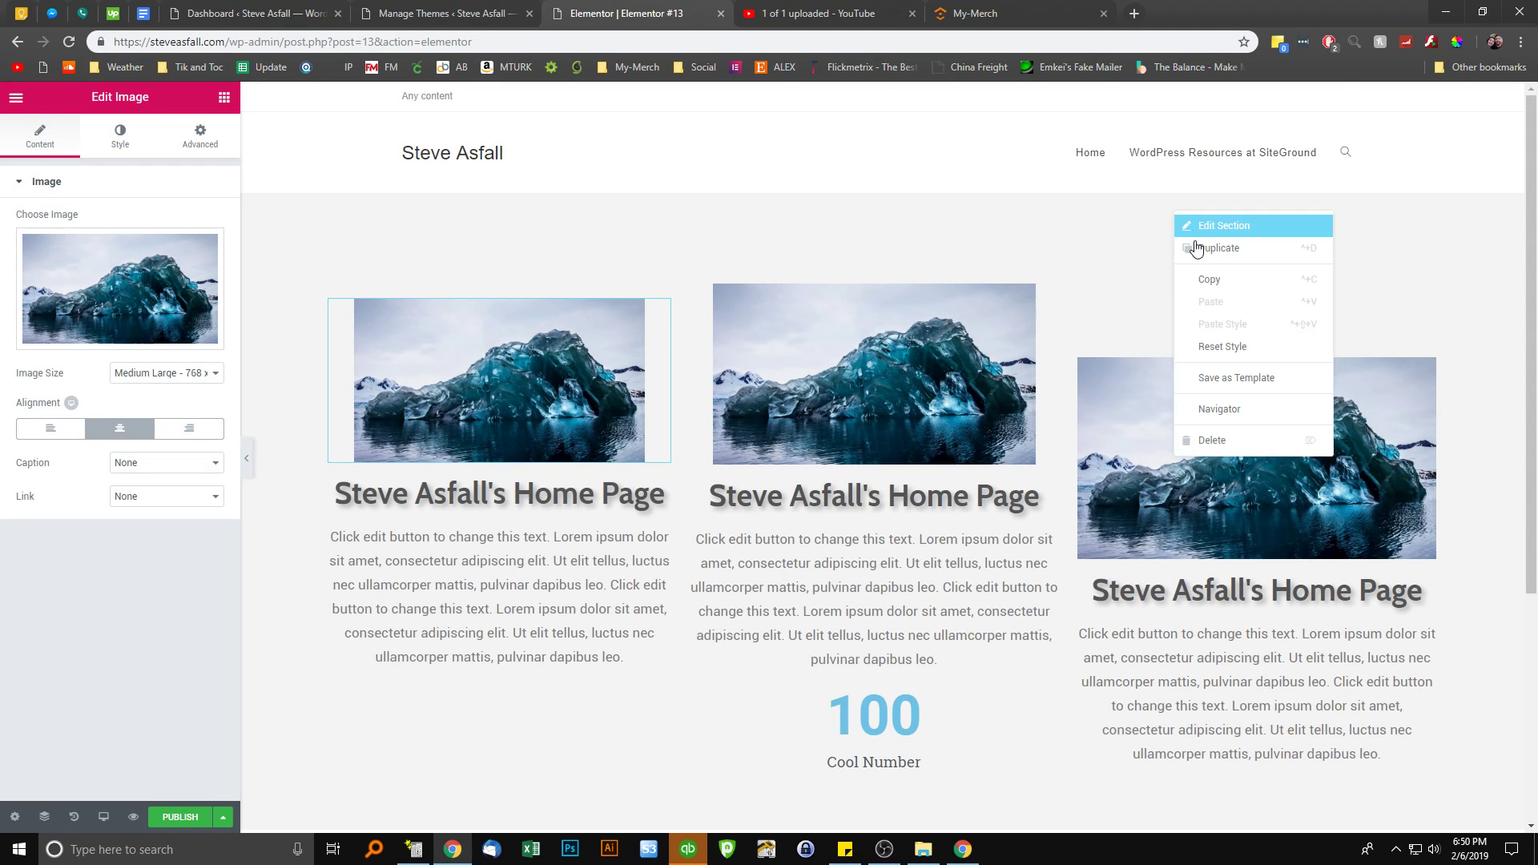
scroll(318, 489, "down", 1)
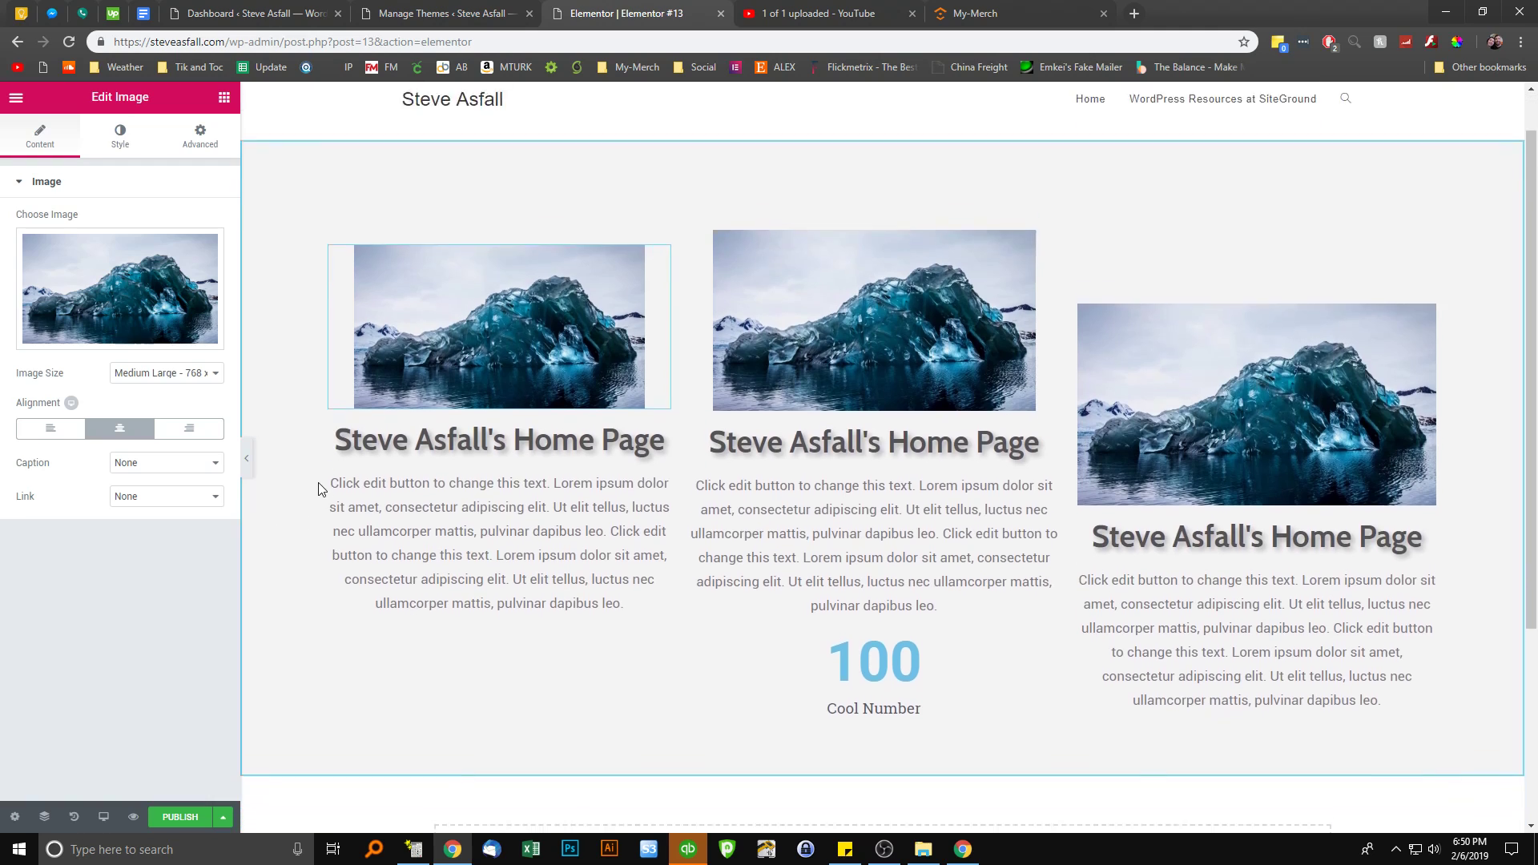
scroll(318, 489, "down", 3)
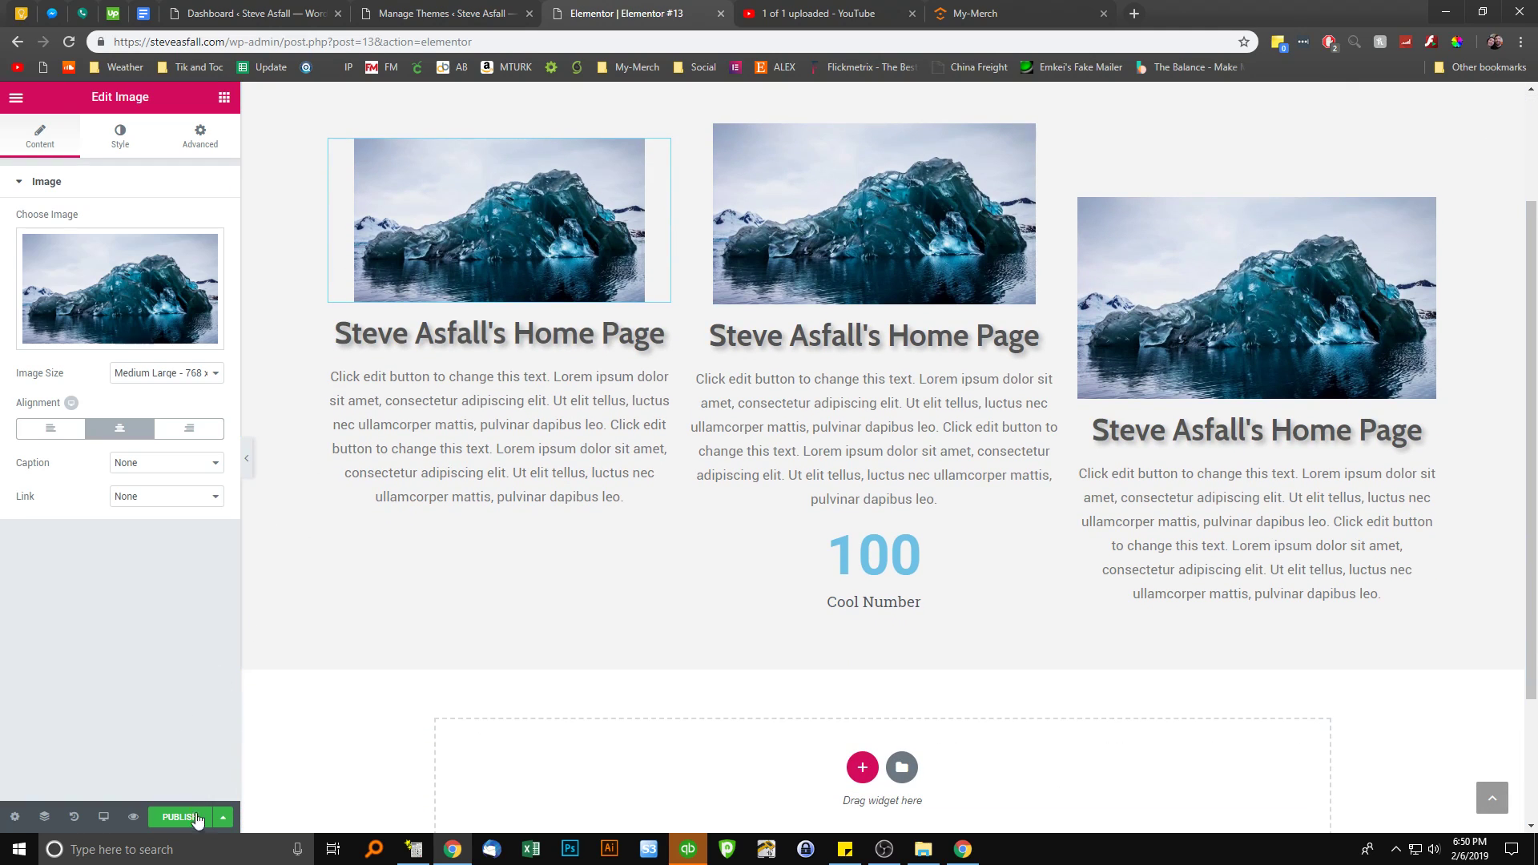
left_click(223, 816)
Search the widget list for "template"
left_click(224, 97)
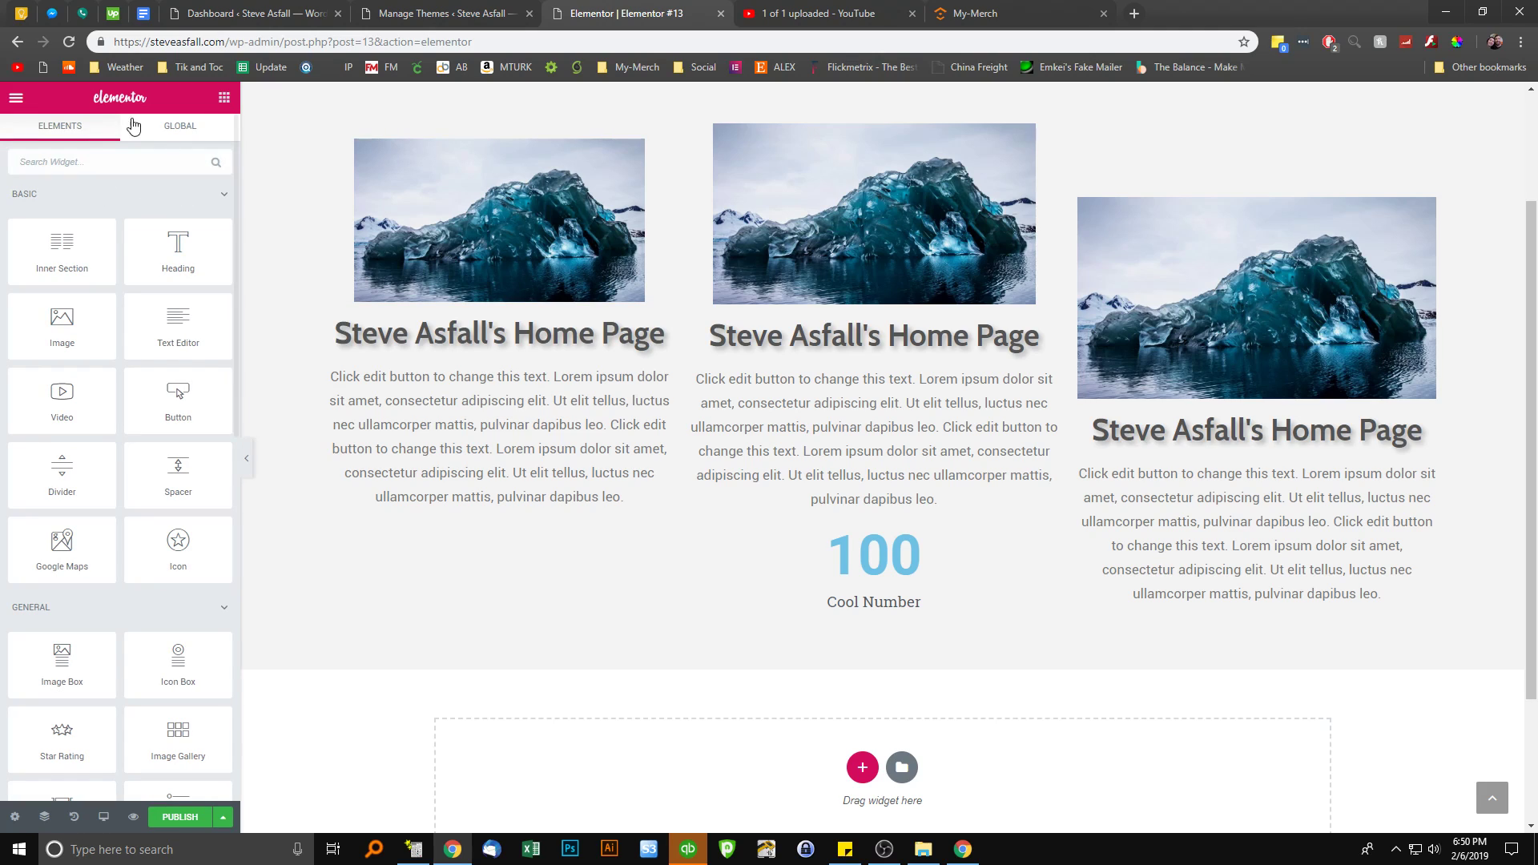
left_click(117, 161)
type("template")
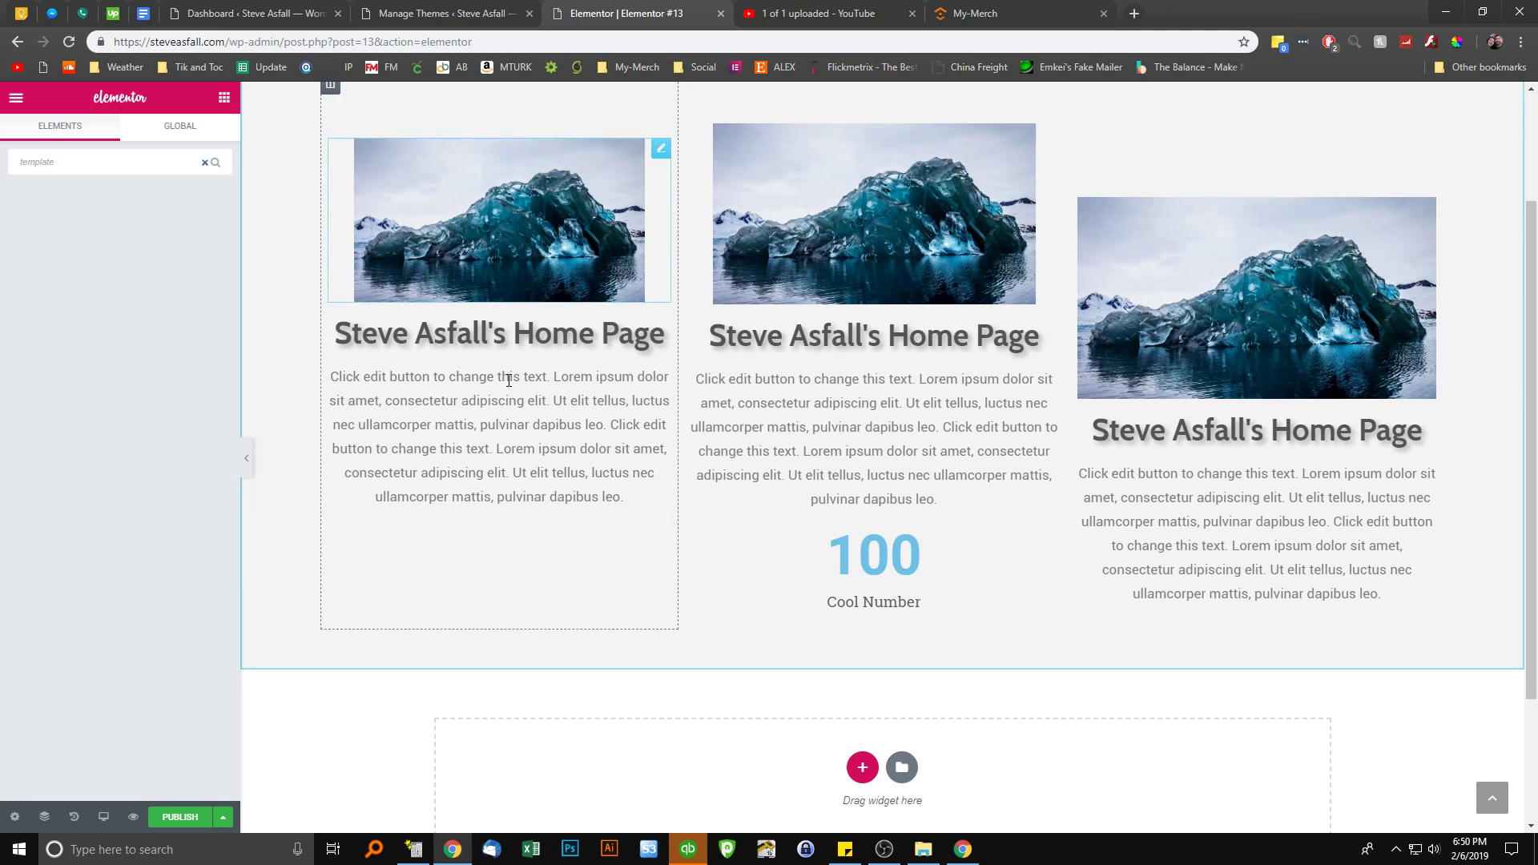
scroll(852, 632, "down", 2)
left_click(901, 588)
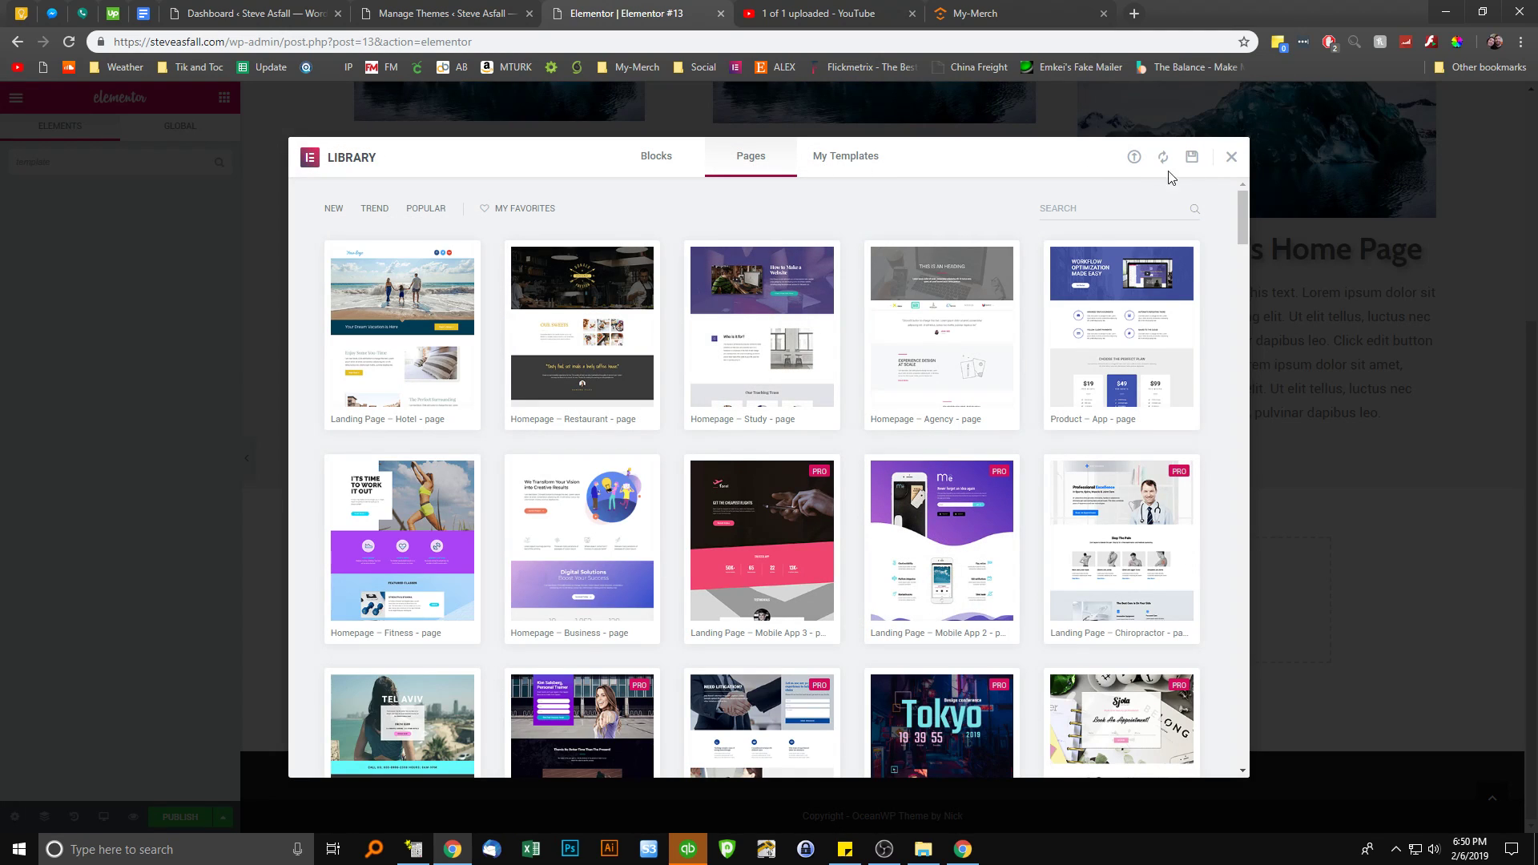
left_click(1232, 158)
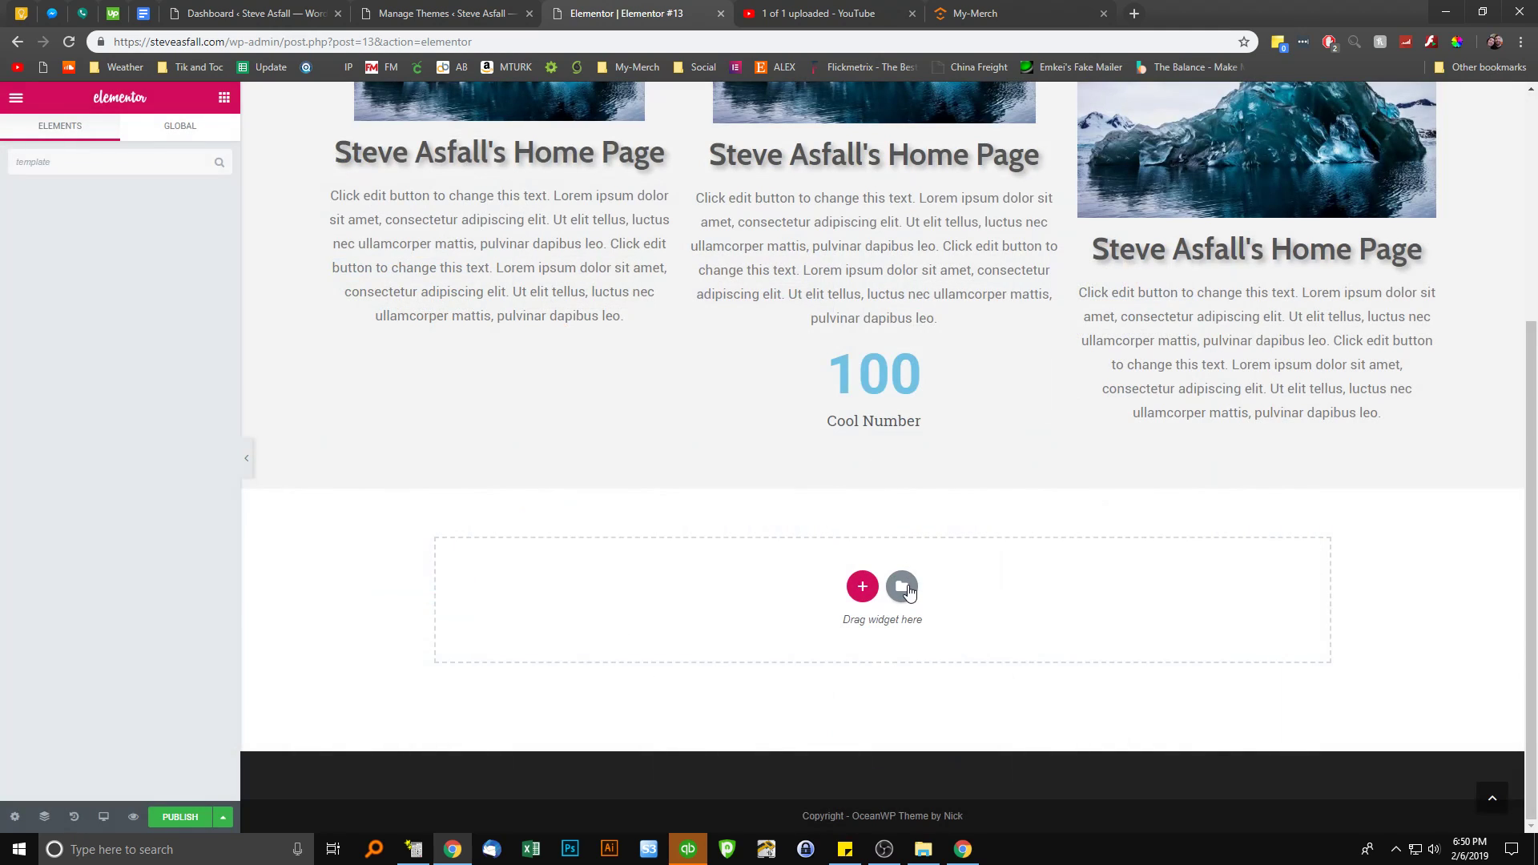
Insert the "Features to start, sell & grow" library block below the three-column section and open its heading for editing
left_click(903, 588)
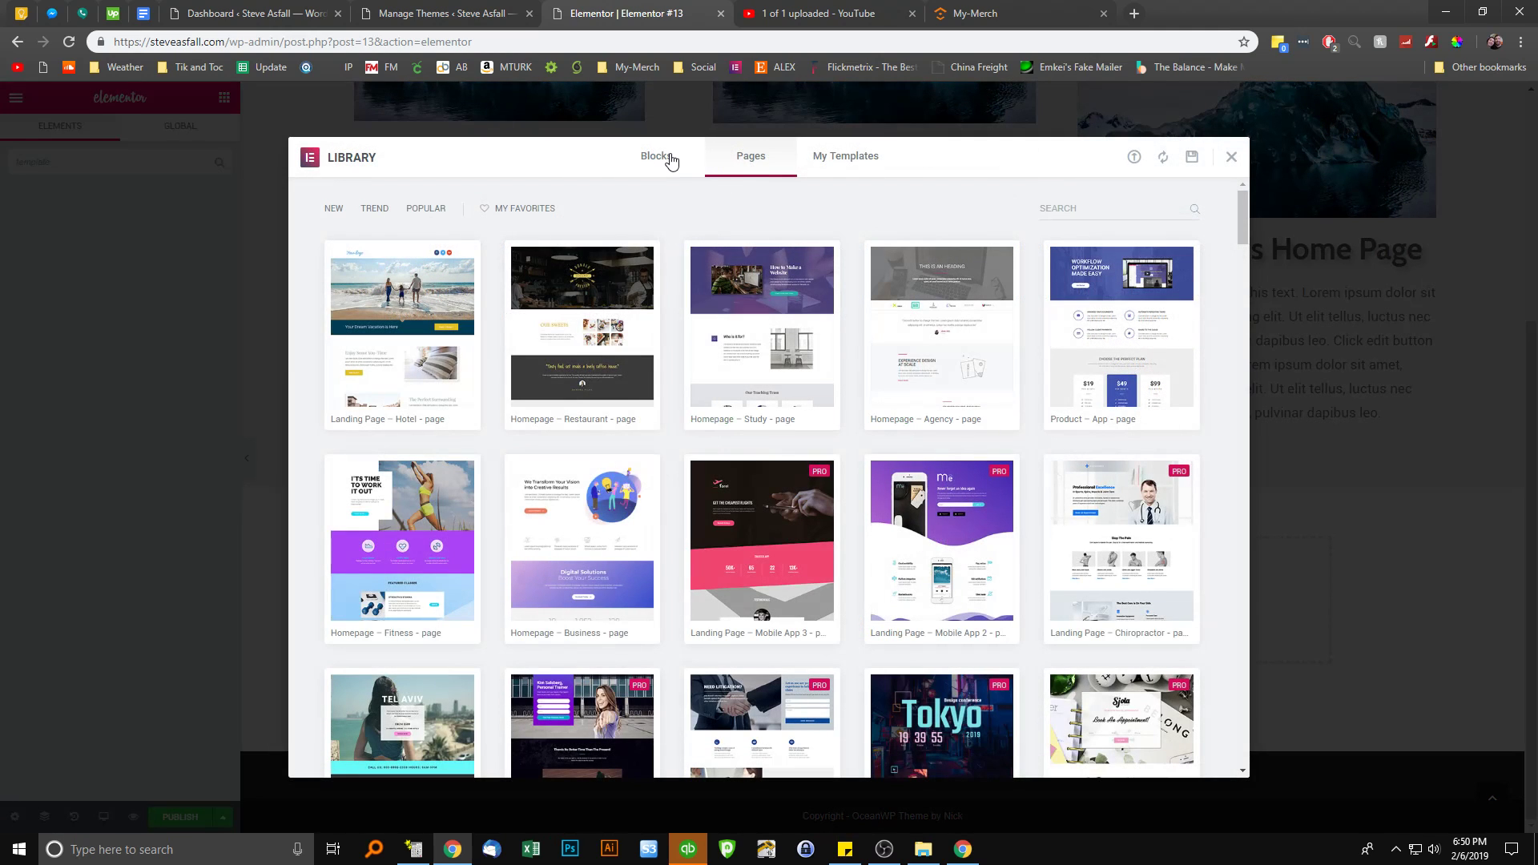
left_click(656, 156)
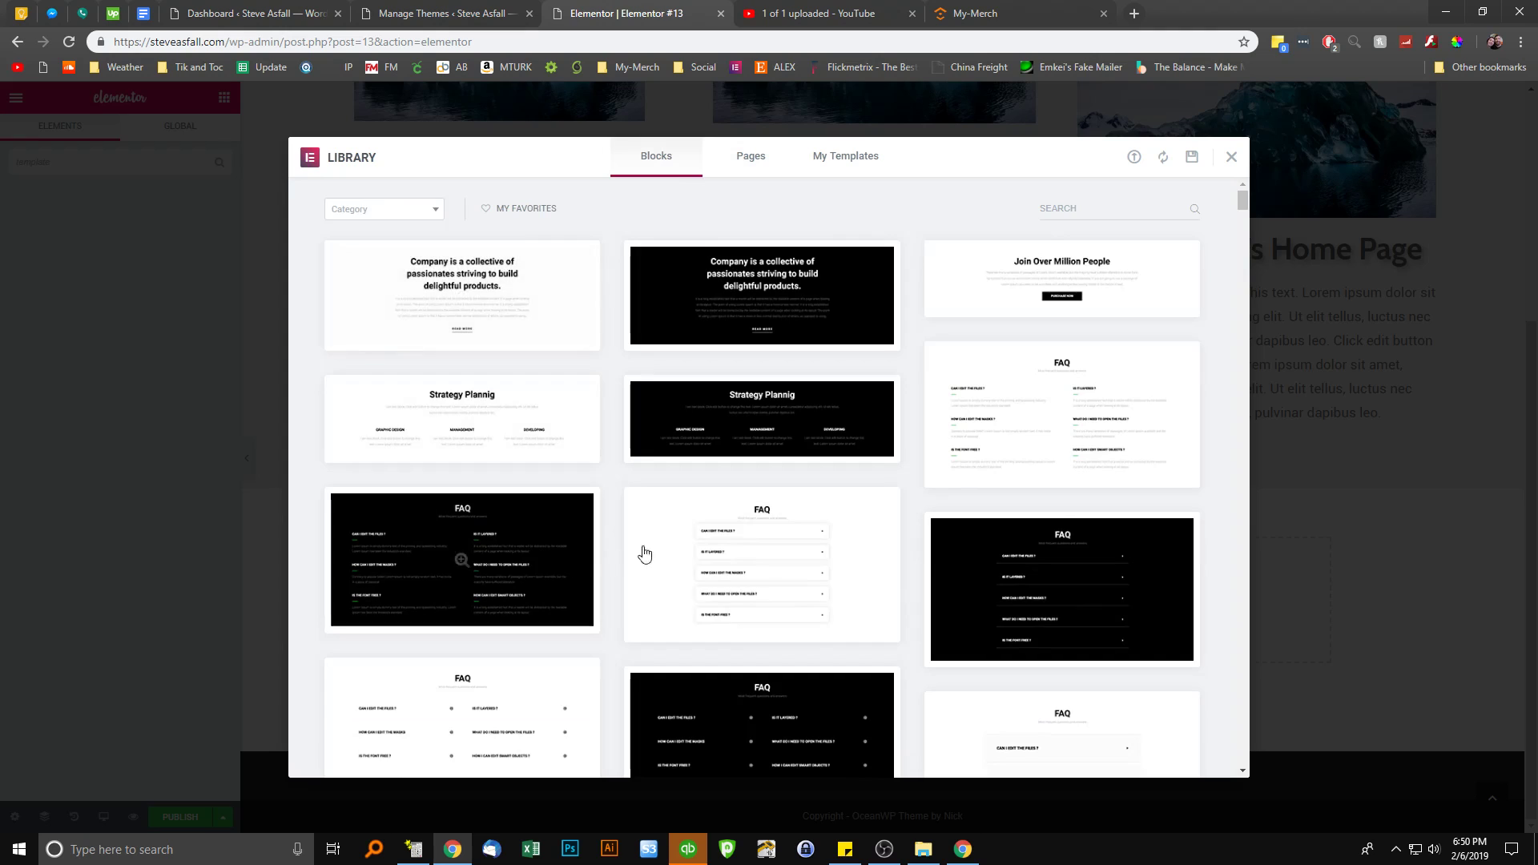
scroll(641, 545, "down", 4)
scroll(658, 543, "down", 7)
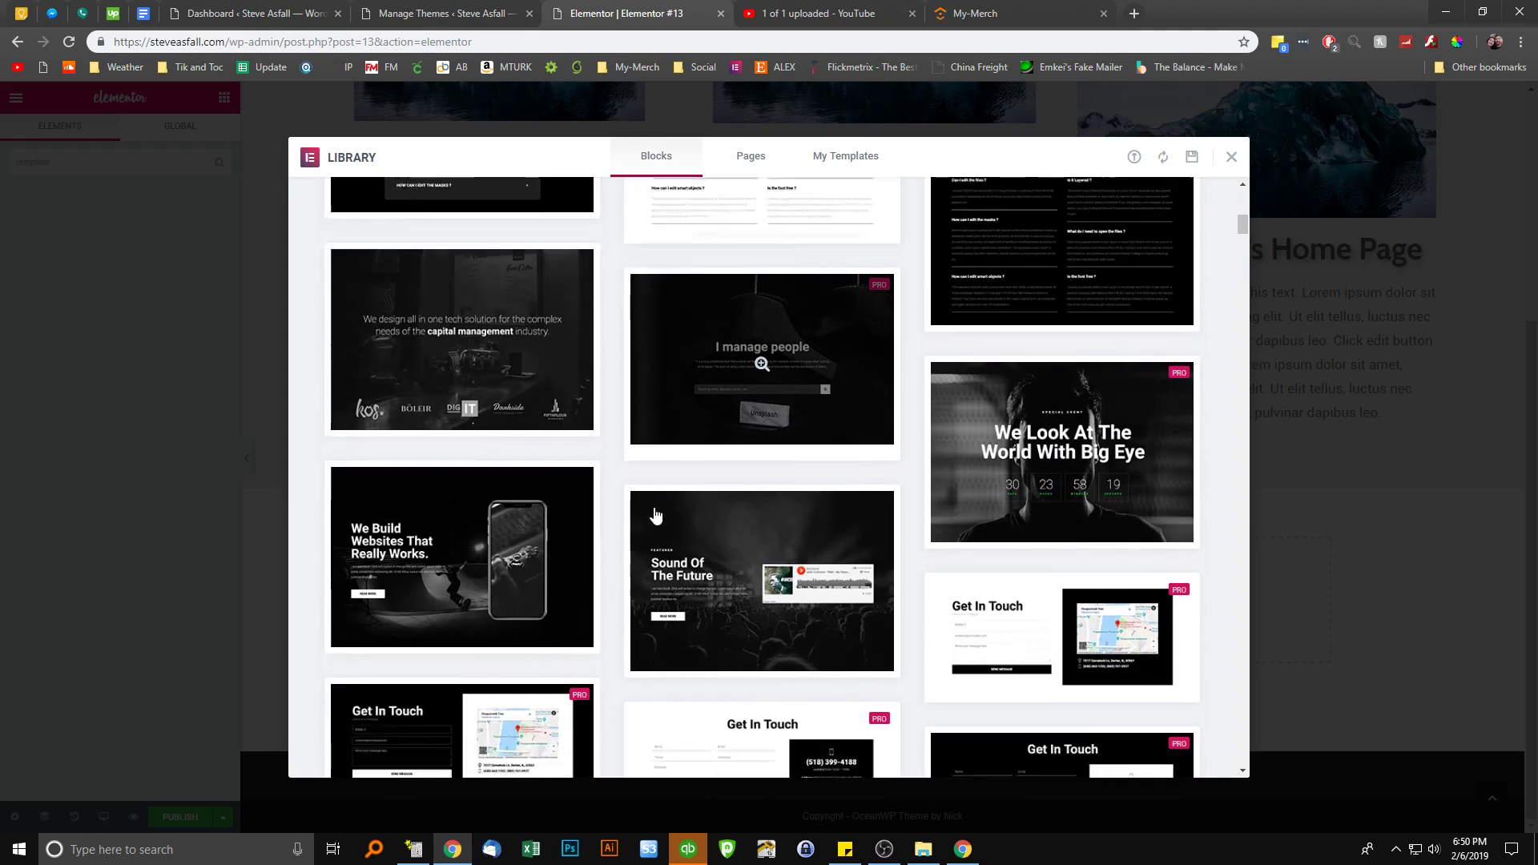
scroll(446, 517, "down", 2)
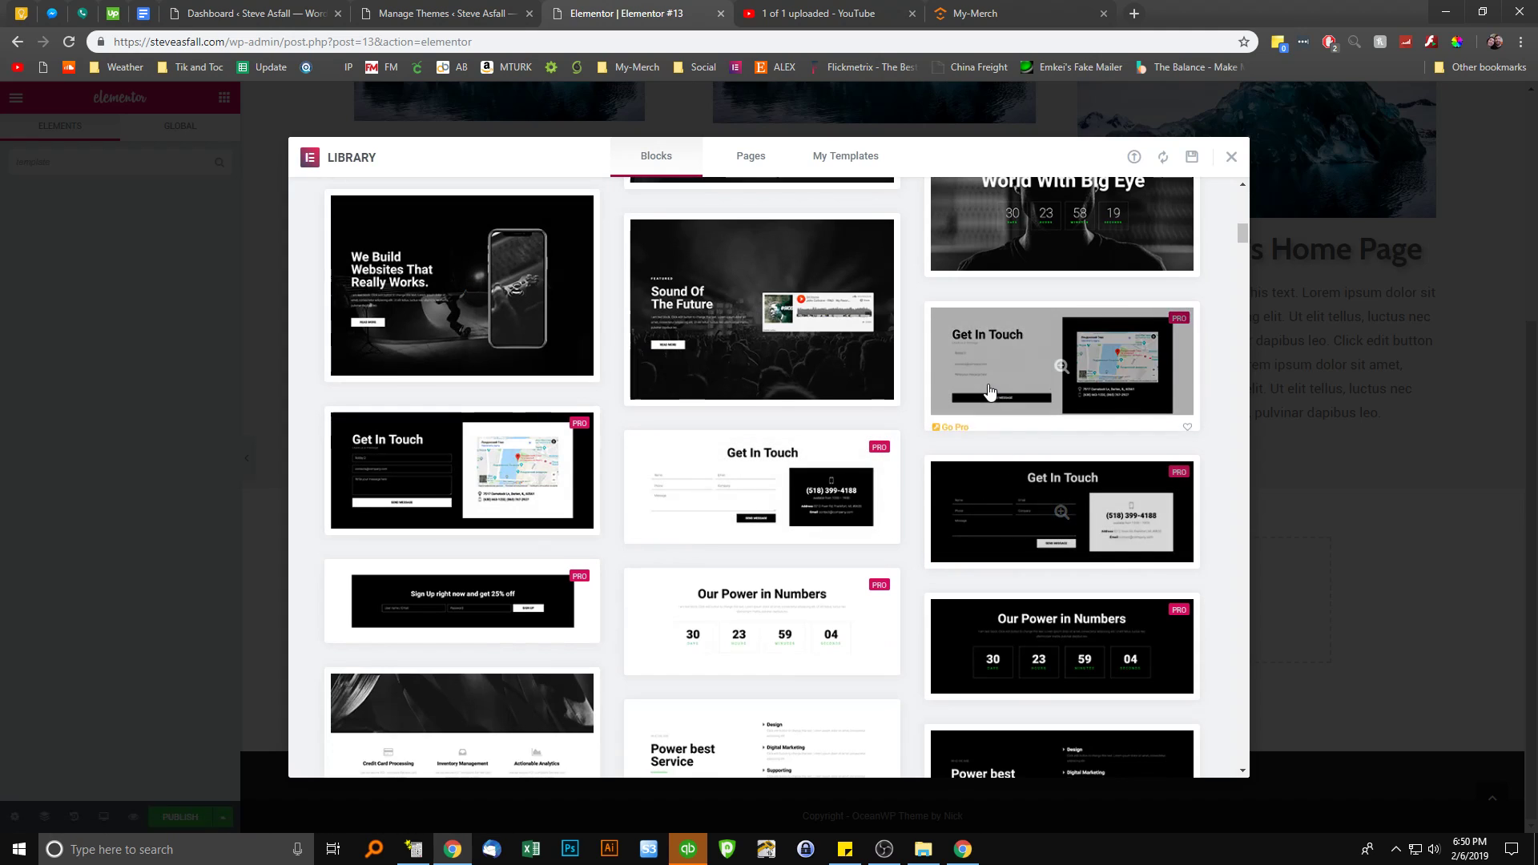
scroll(473, 633, "down", 4)
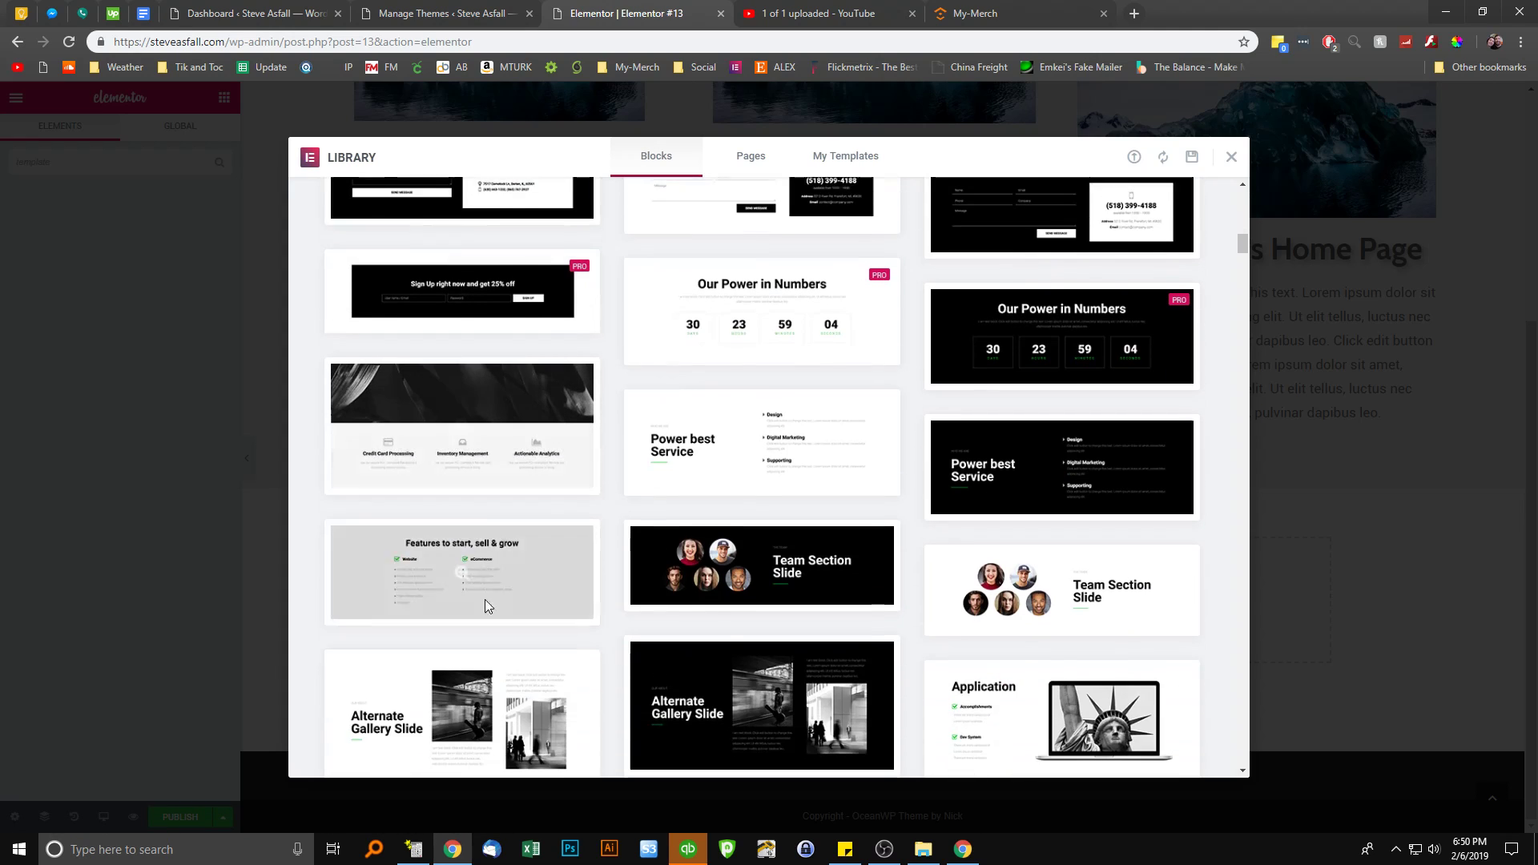
left_click(353, 606)
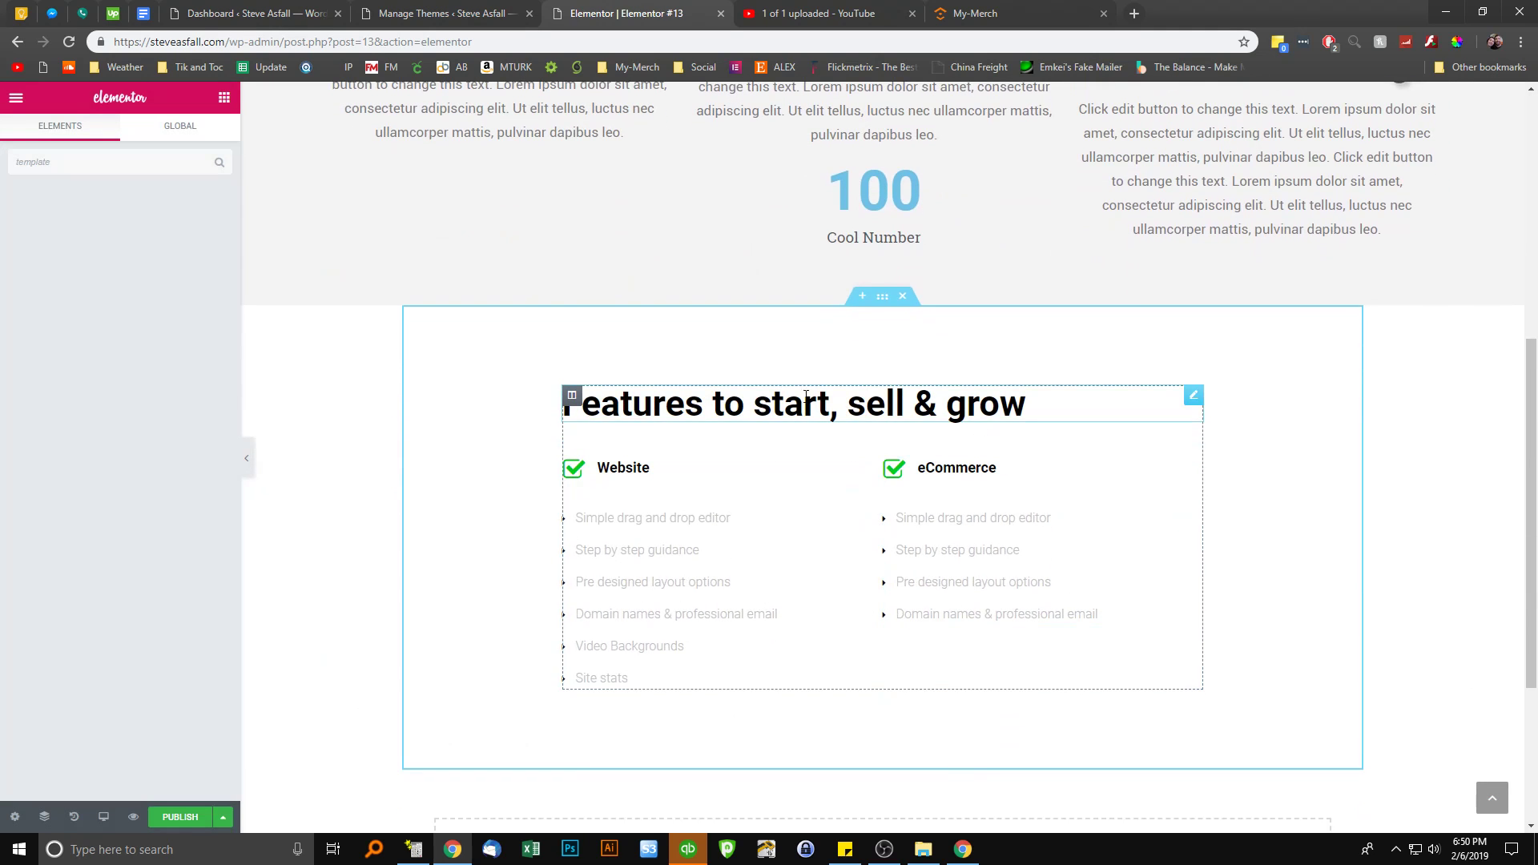
left_click_drag(652, 404, 947, 409)
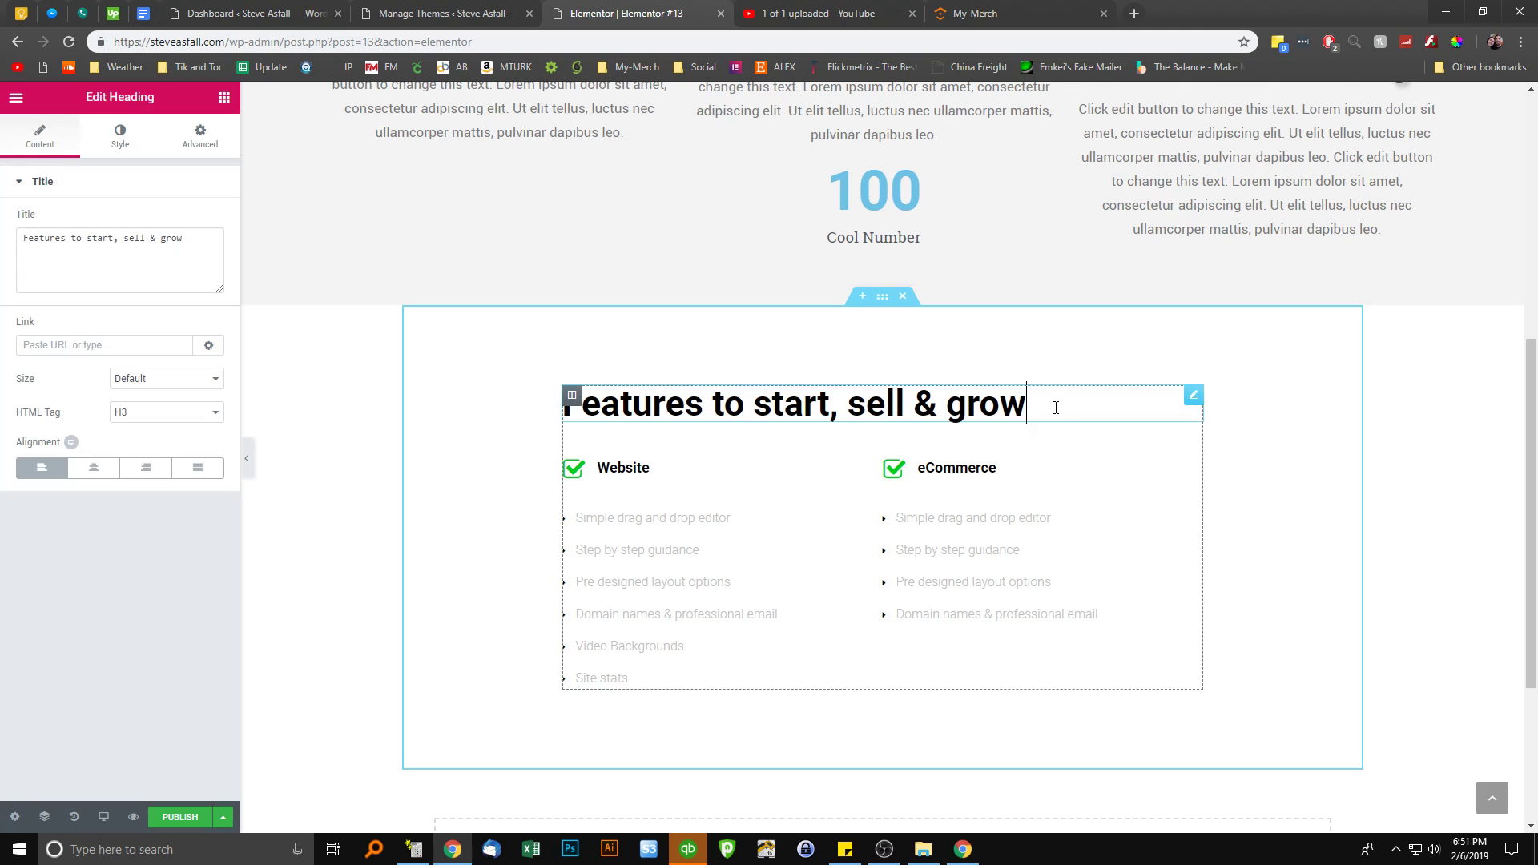
Insert the saved "First Template" section below the features block without importing its document settings, and review the result on the page
scroll(1056, 408, "down", 4)
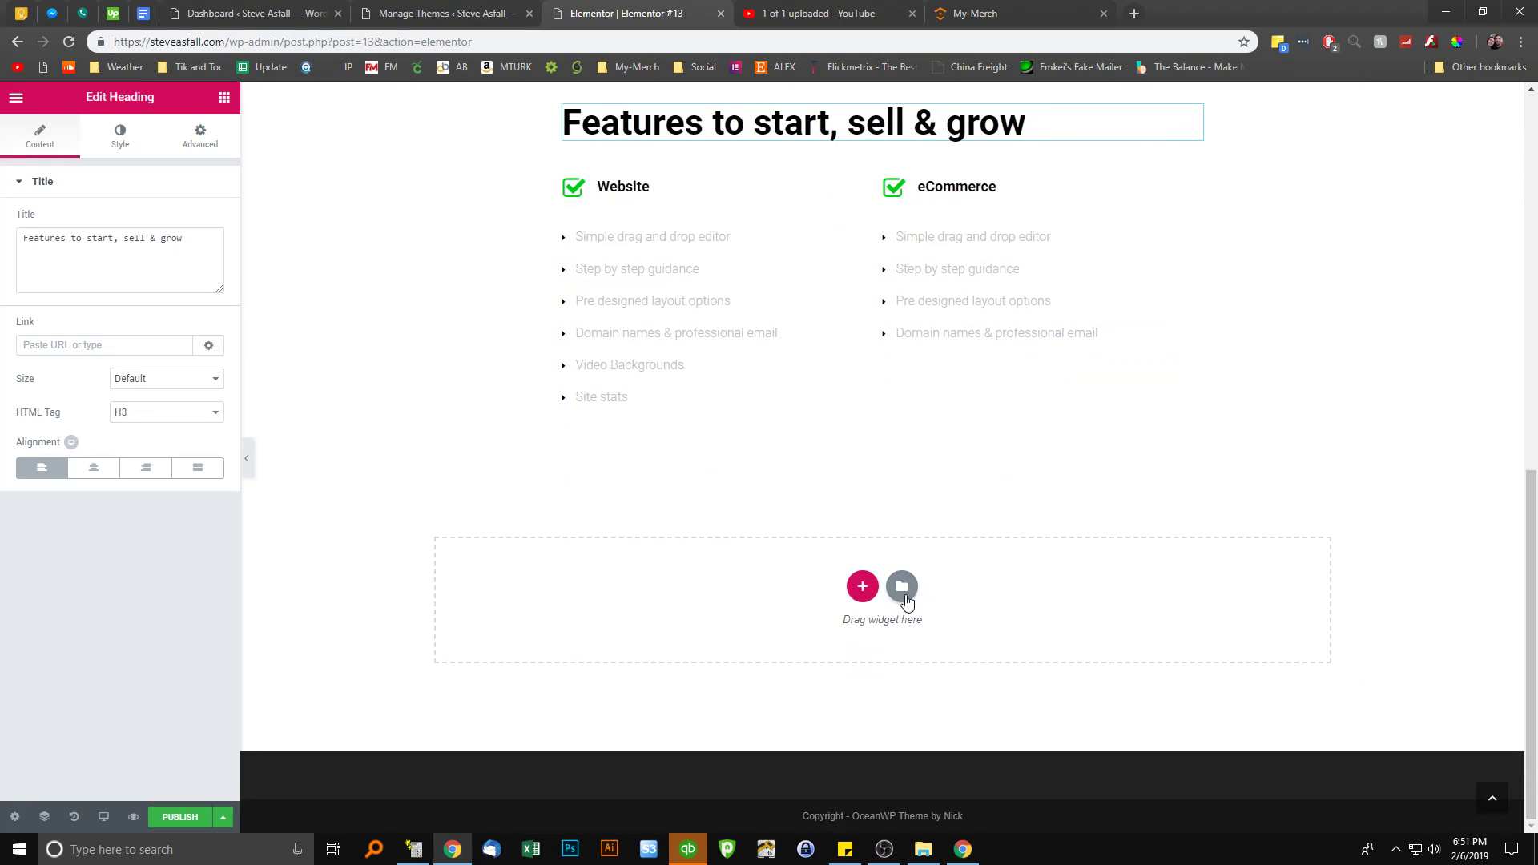
left_click(902, 587)
mouse_move(810, 343)
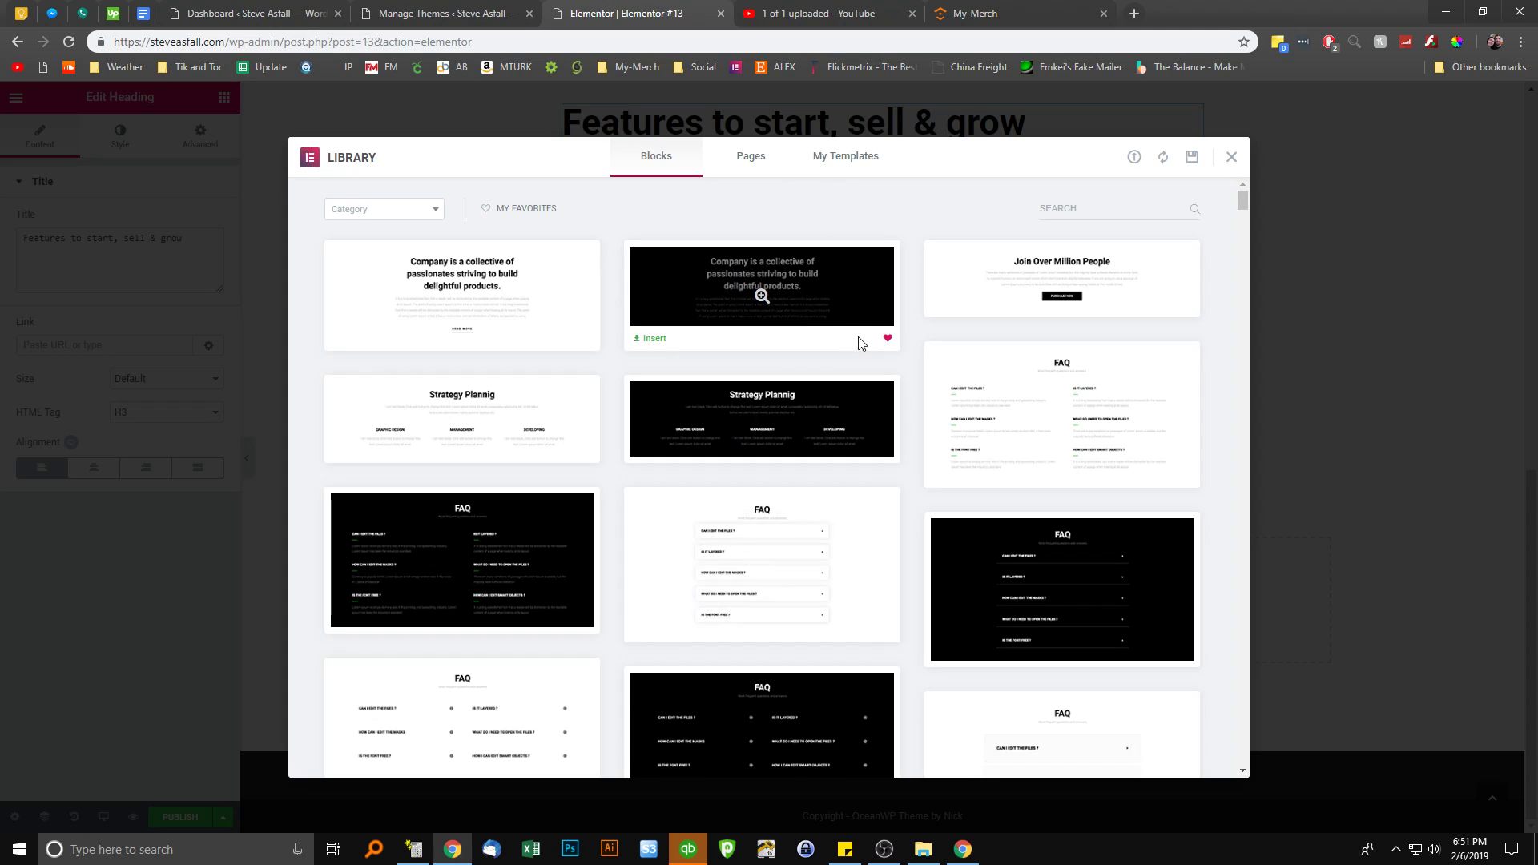
left_click(832, 161)
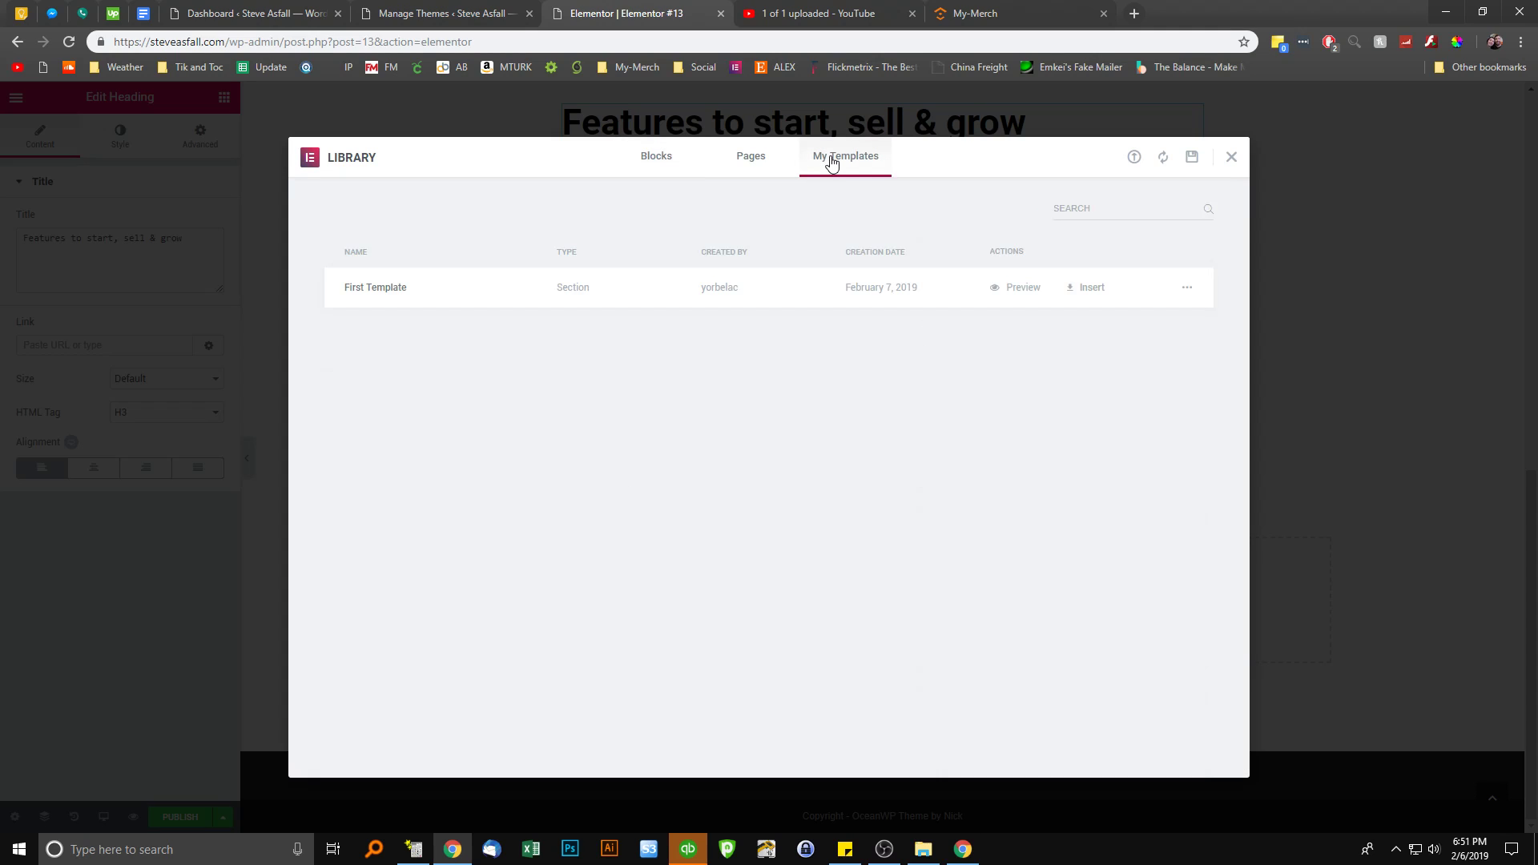
left_click(1089, 293)
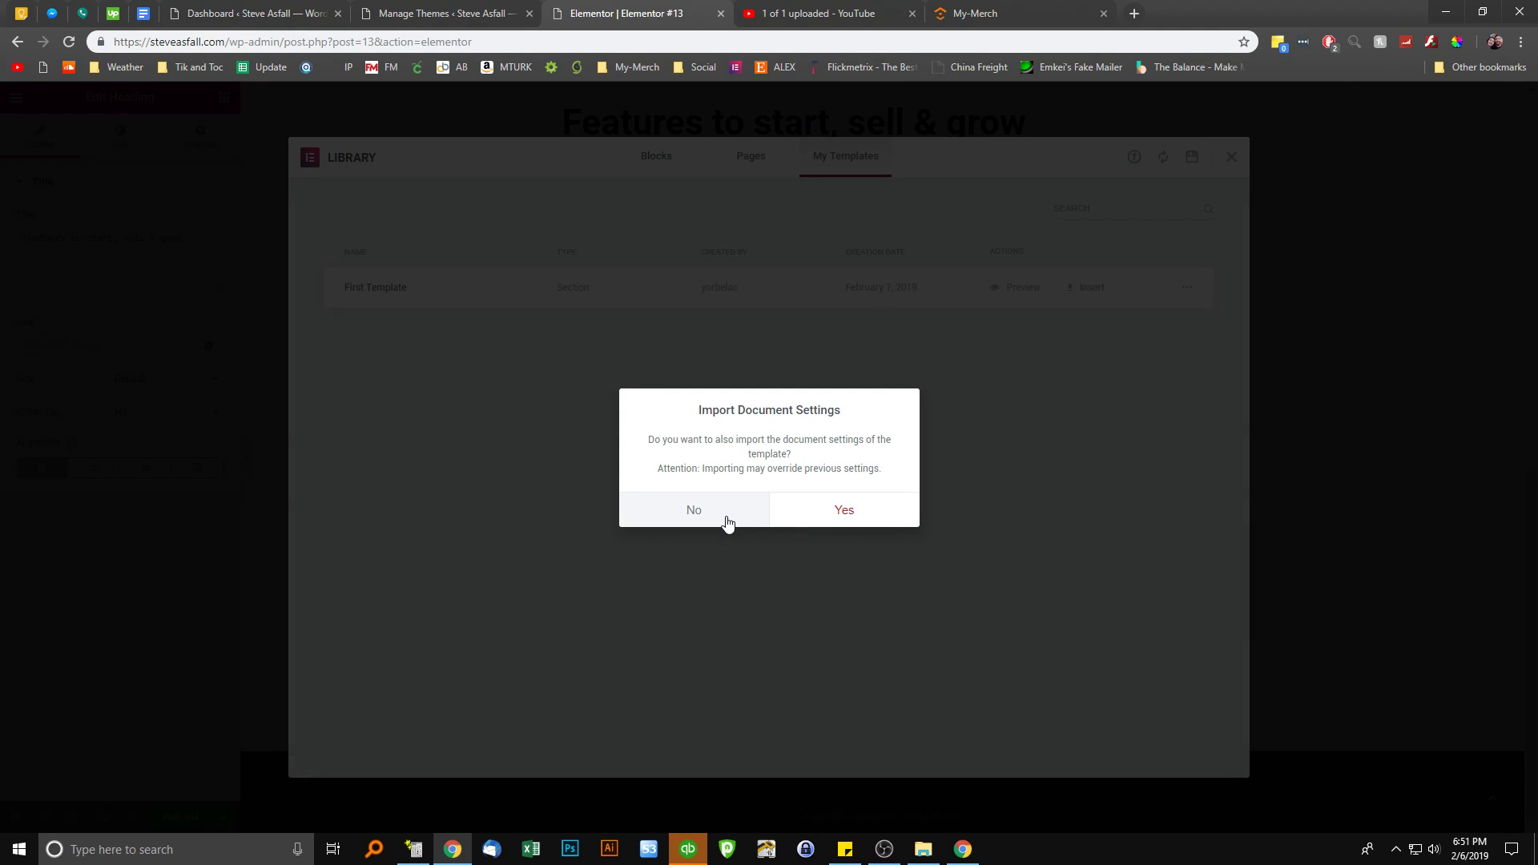
left_click(693, 513)
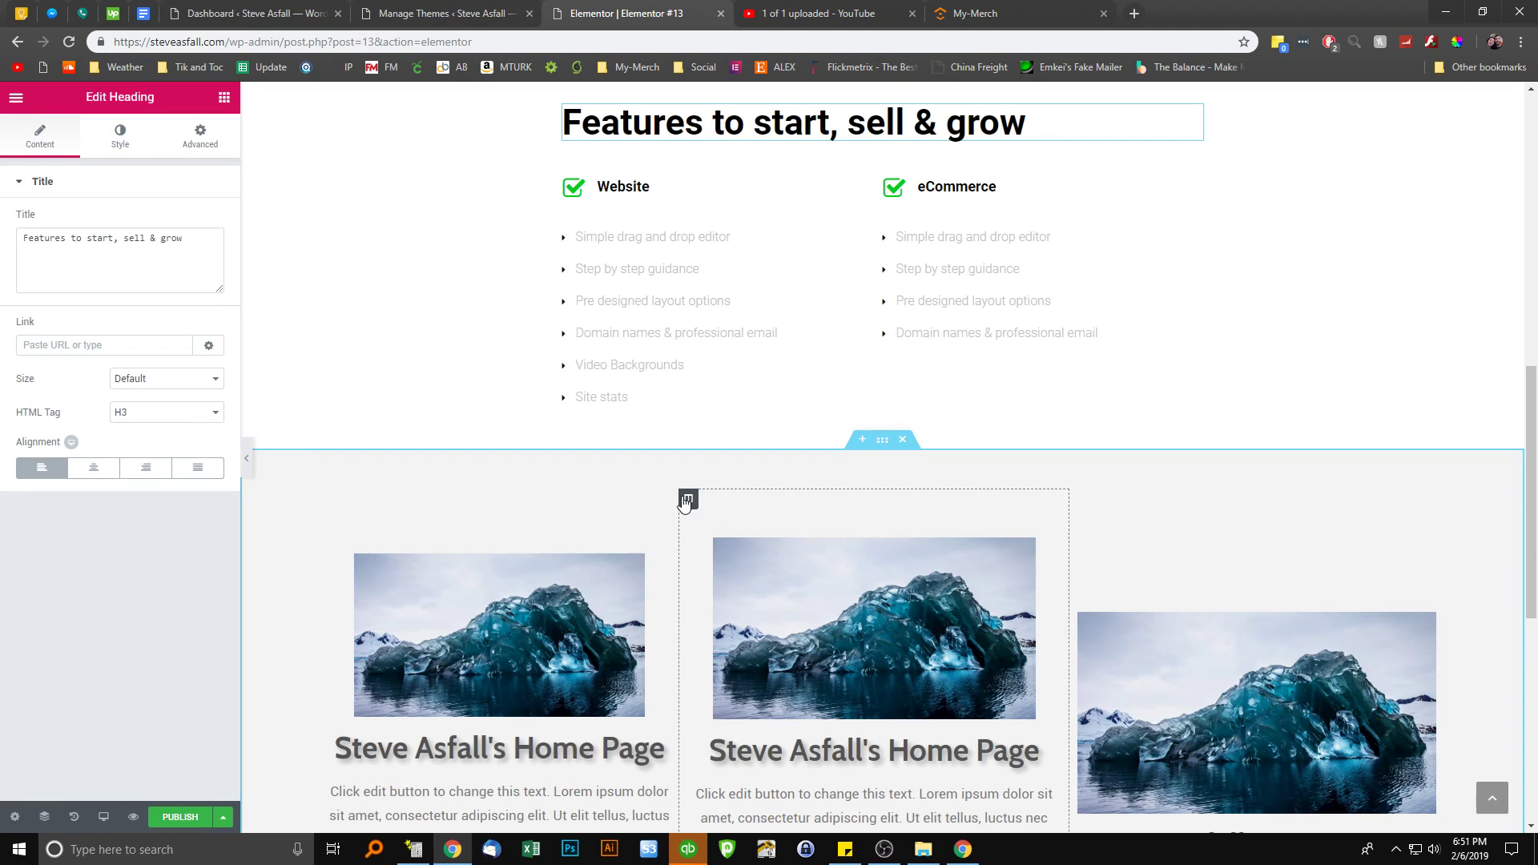
scroll(663, 495, "down", 2)
scroll(657, 525, "up", 12)
scroll(804, 528, "down", 2)
scroll(799, 525, "up", 2)
scroll(790, 498, "down", 1)
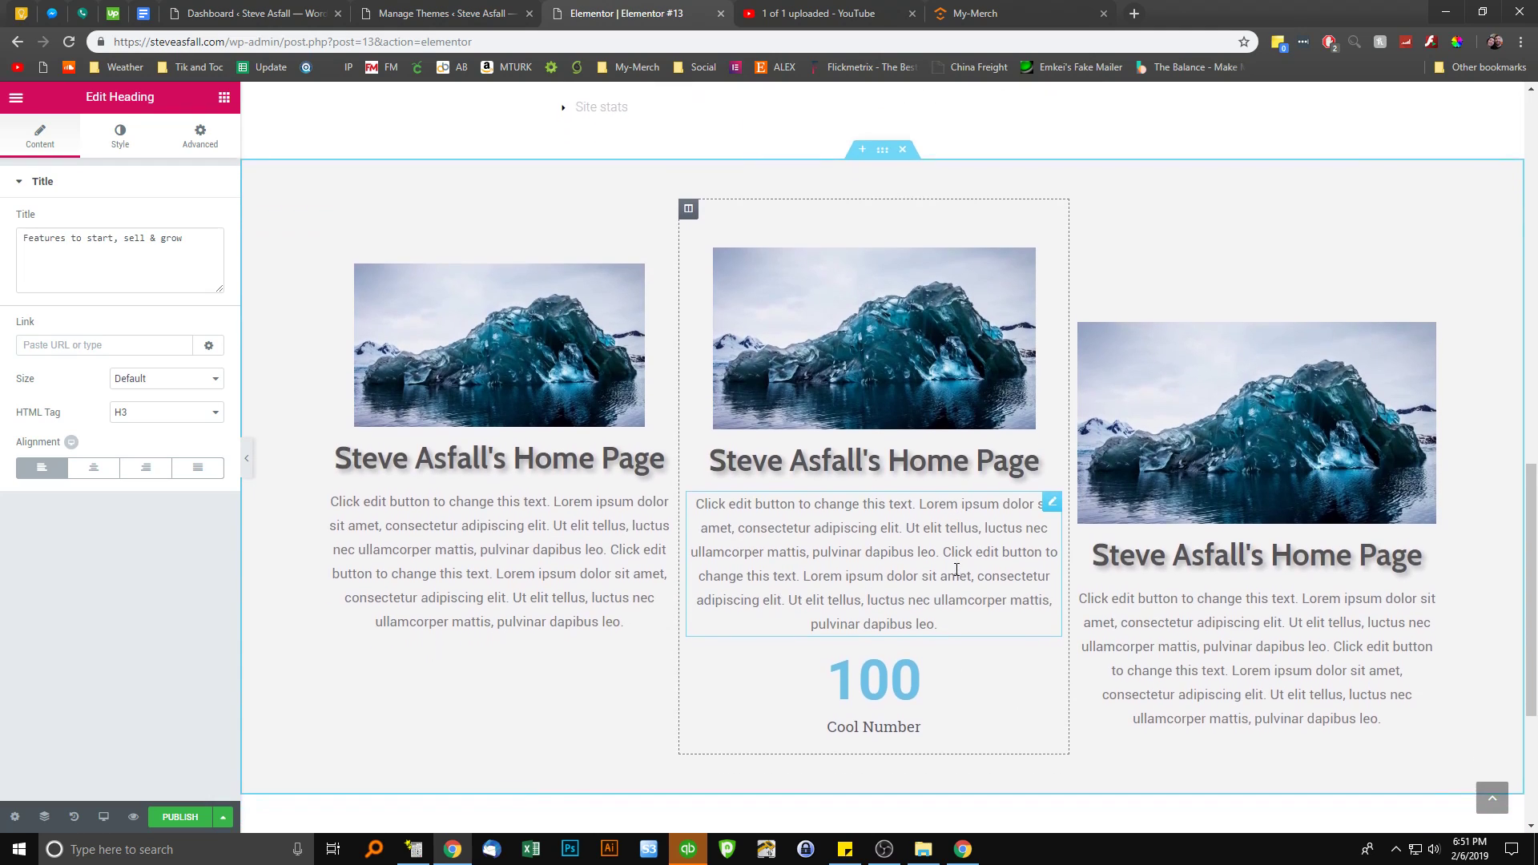